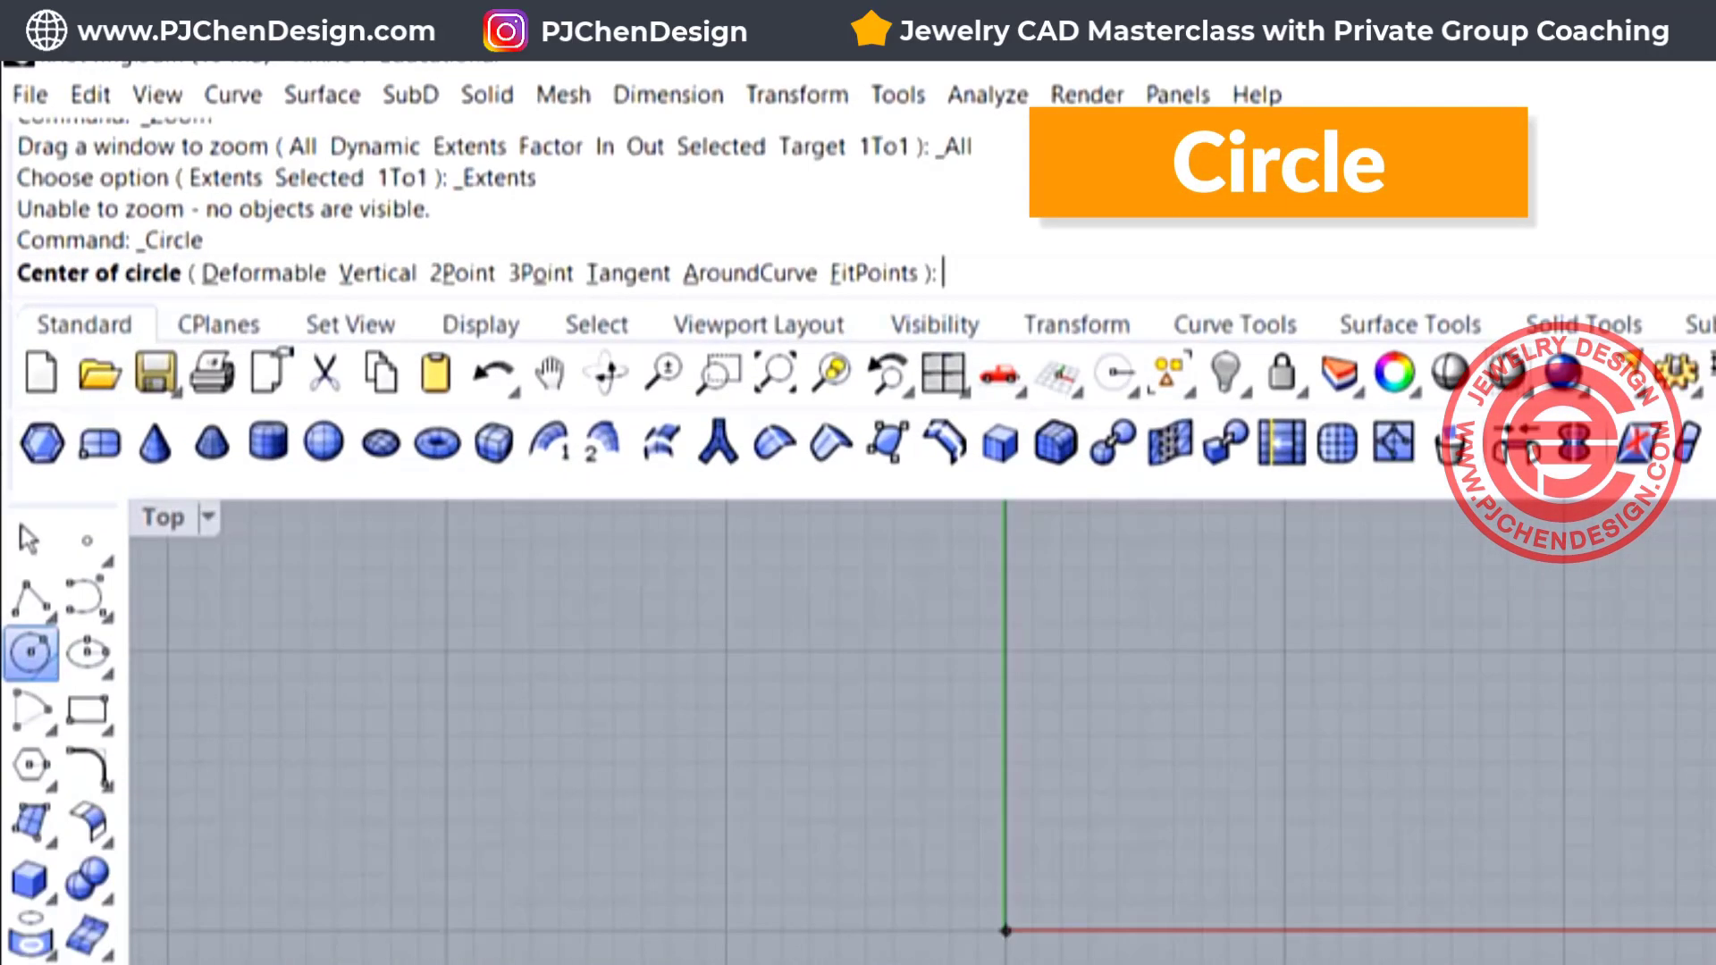
# Draw a circle centred on the origin in the Front view with a diameter of 16
pyautogui.write('0')
pyautogui.press('Return')
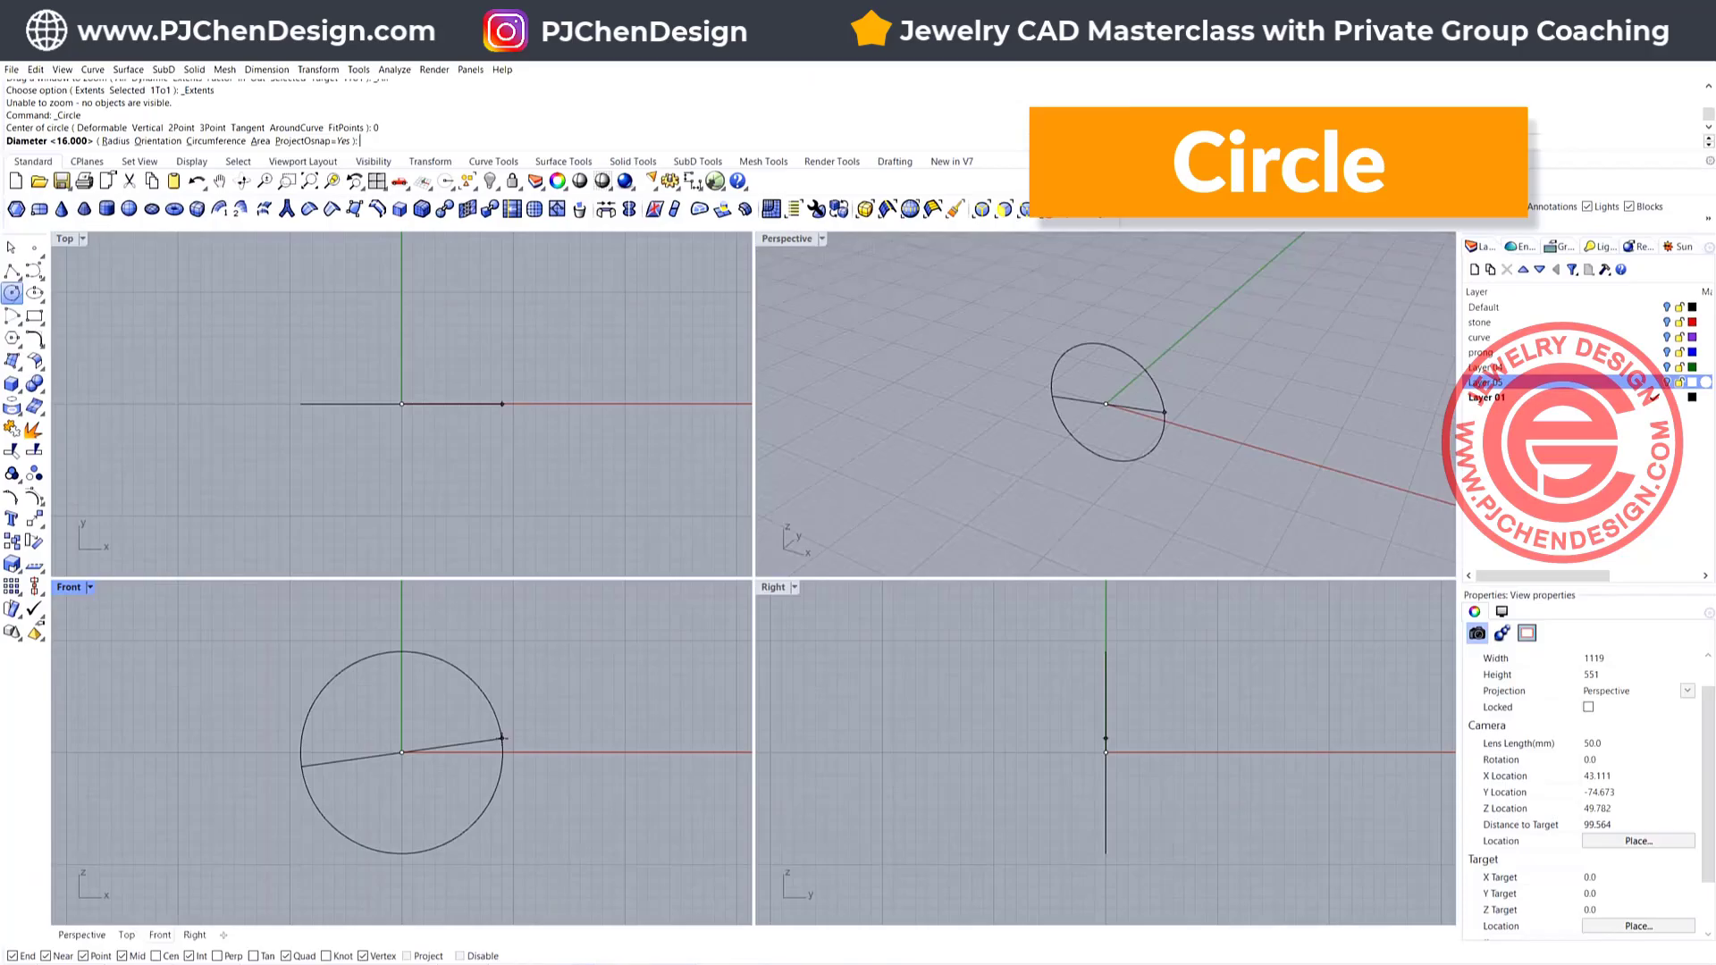
pyautogui.press('Return')
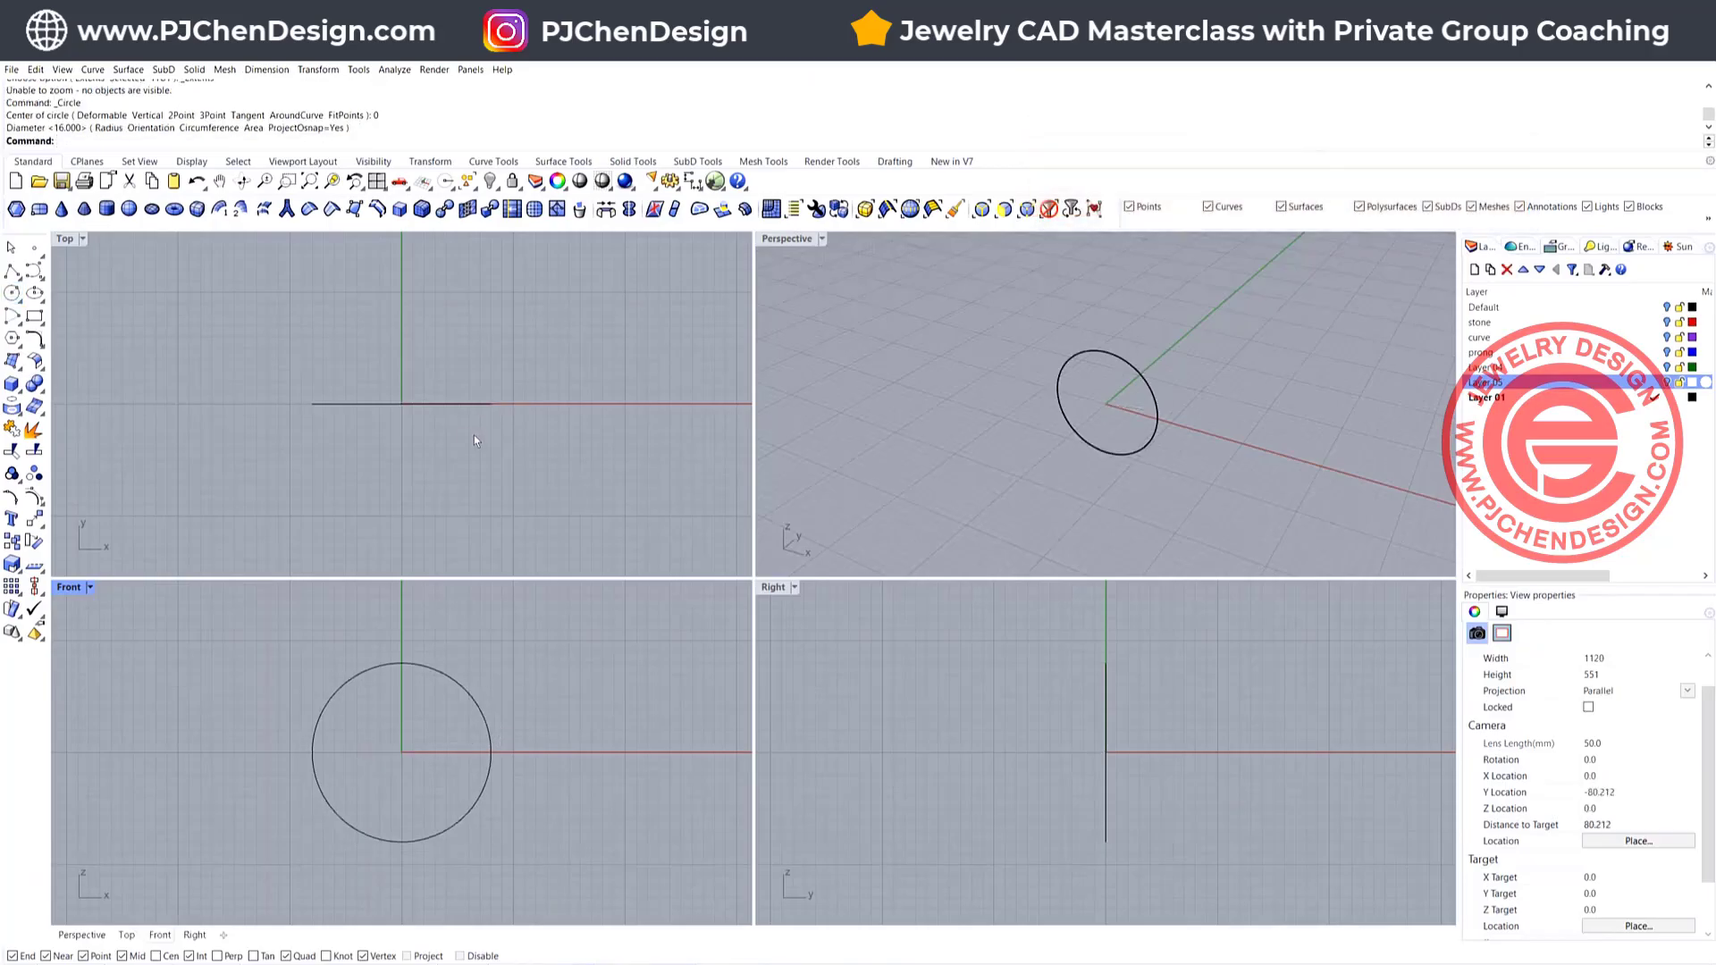
# Draw a semicircular arc in the Top view, centred on the circle's top point and bulging toward negative X
pyautogui.scroll(2, 405, 372)
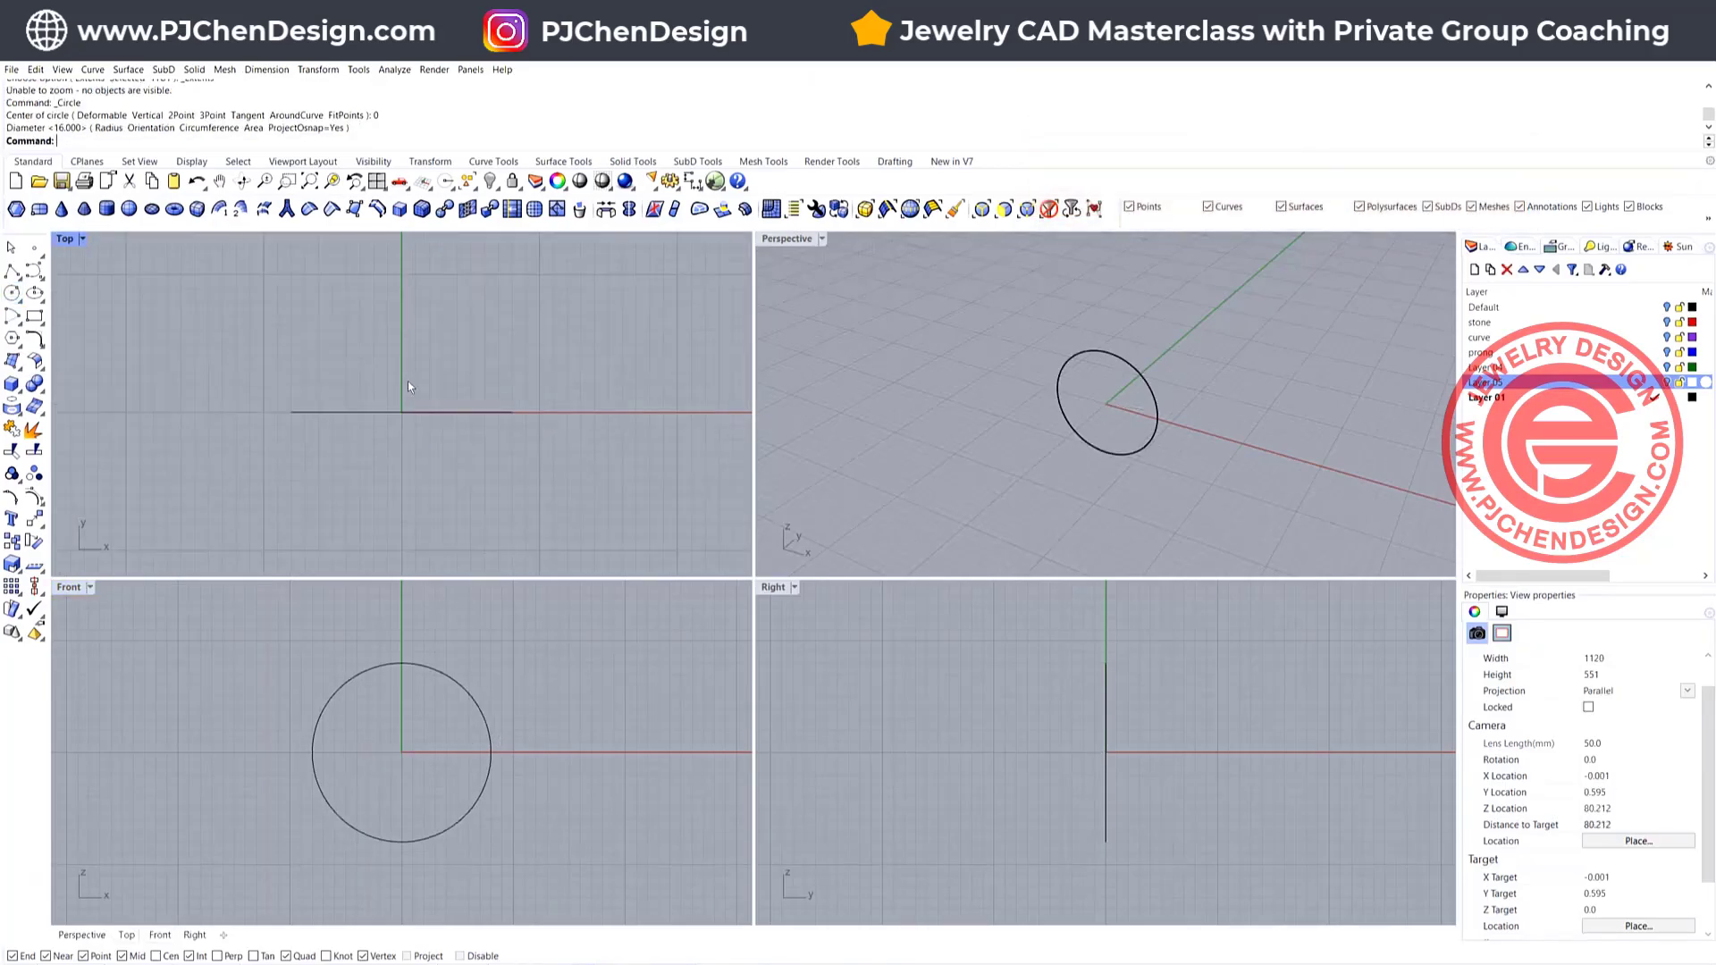
pyautogui.click(12, 317)
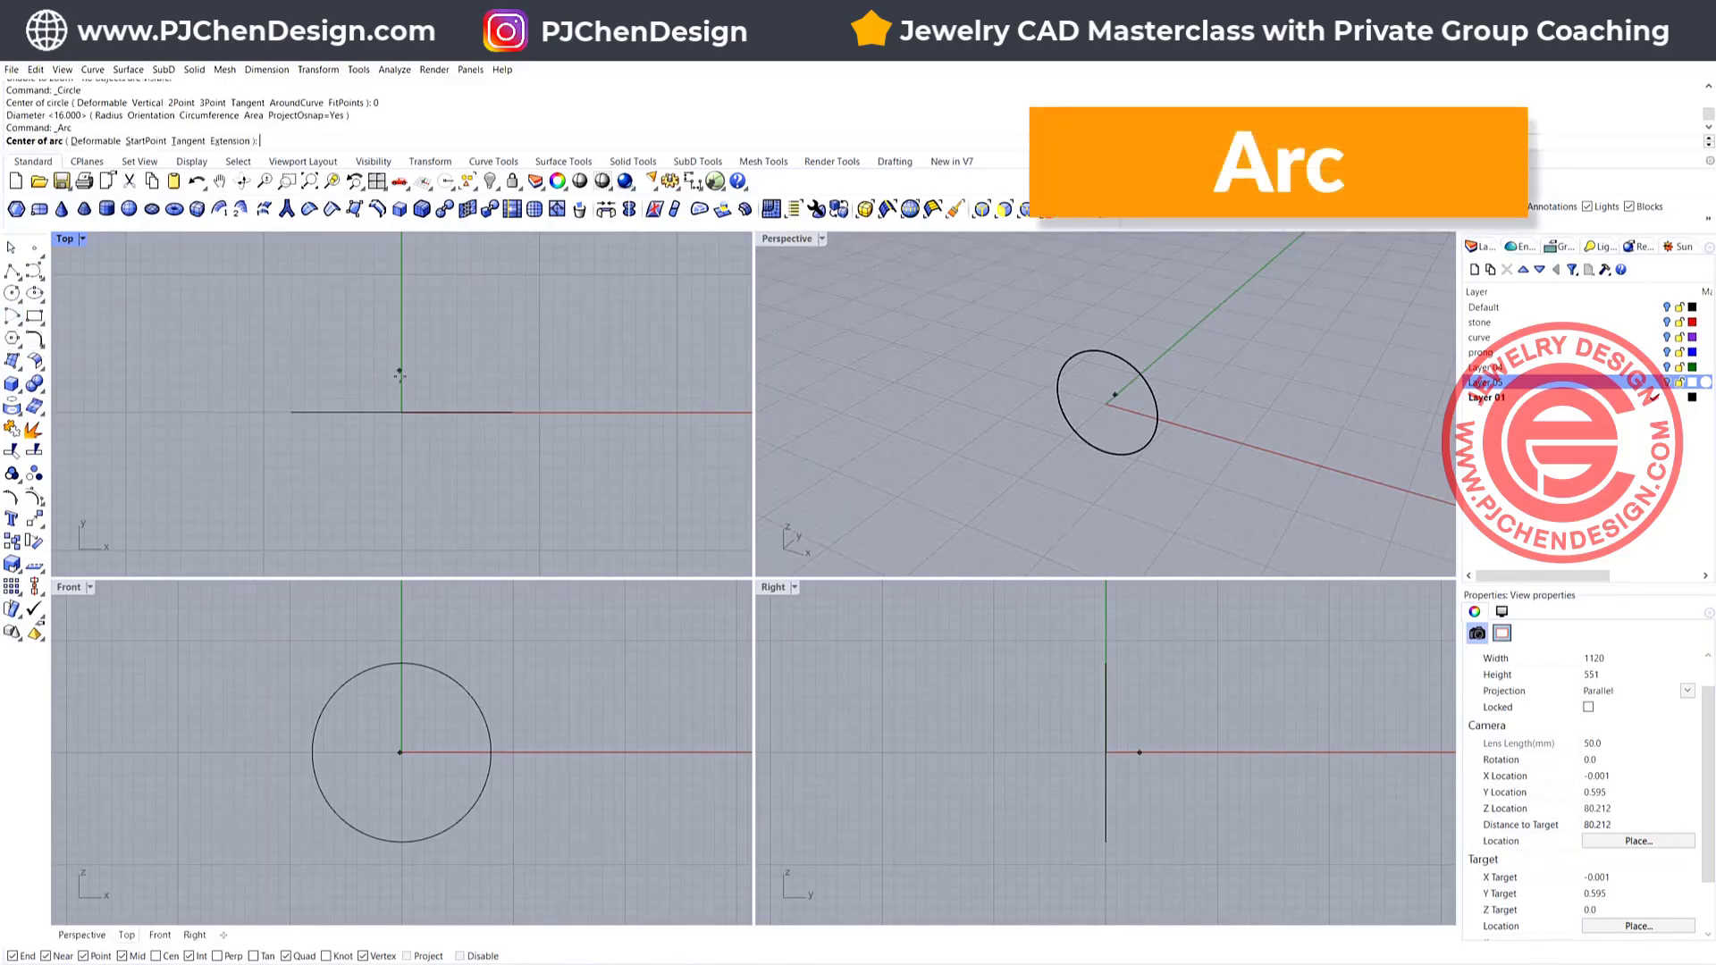
pyautogui.click(400, 412)
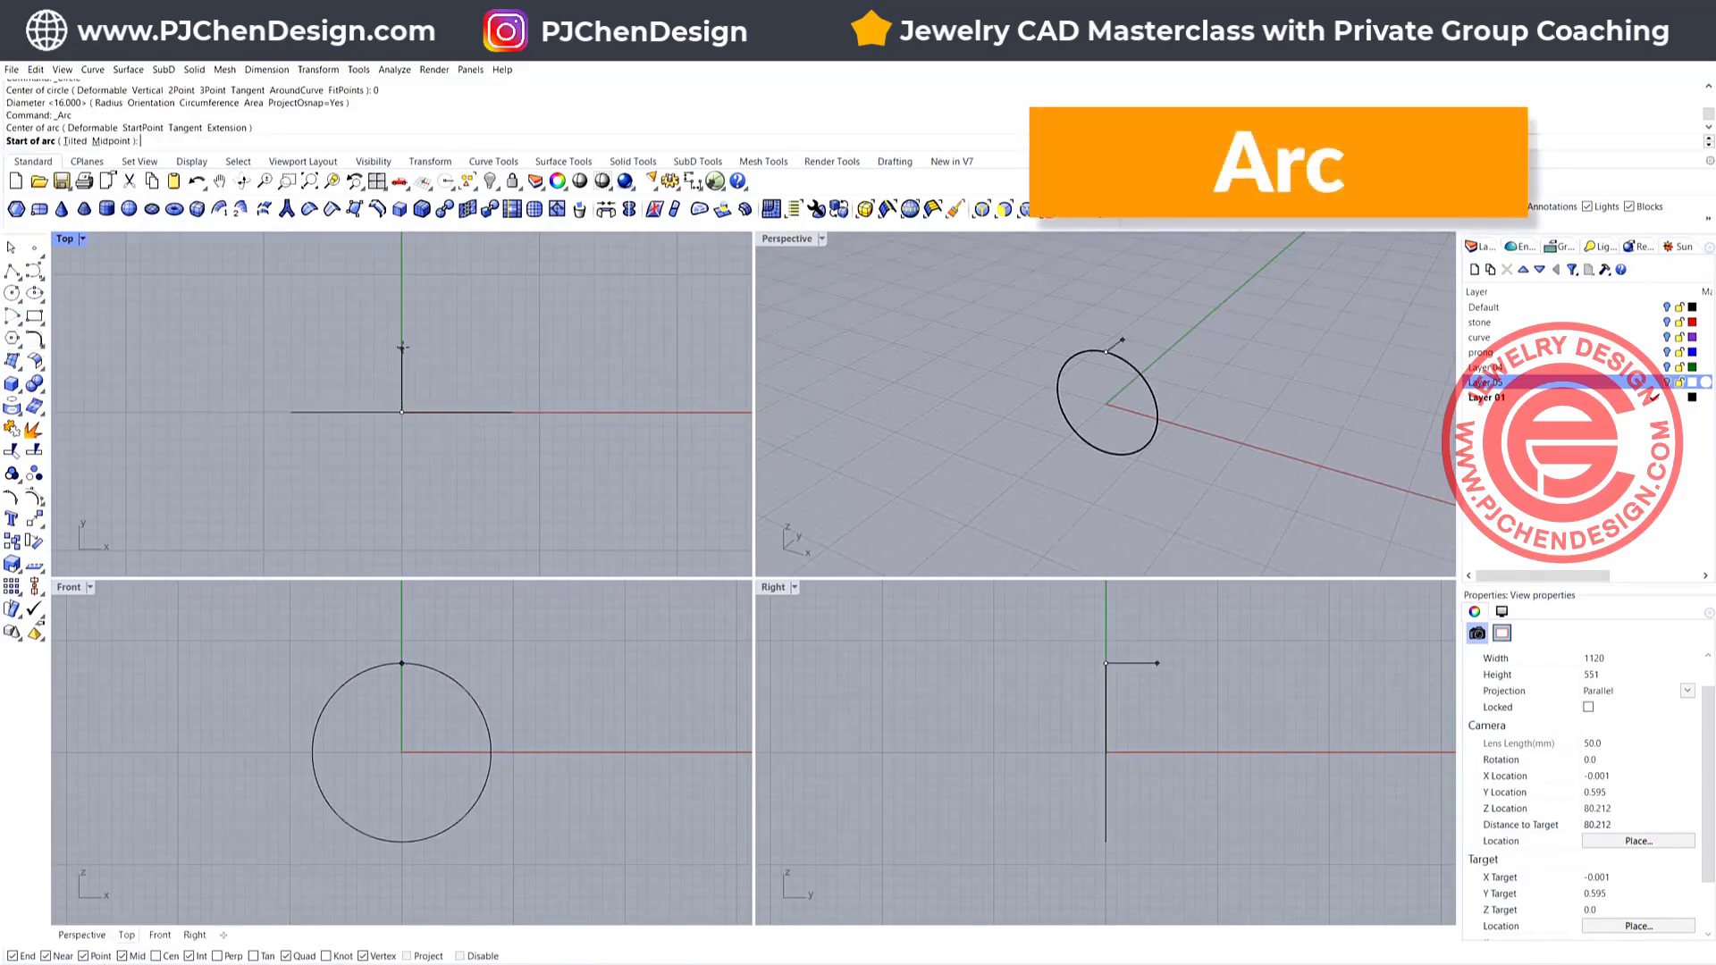
pyautogui.click(401, 364)
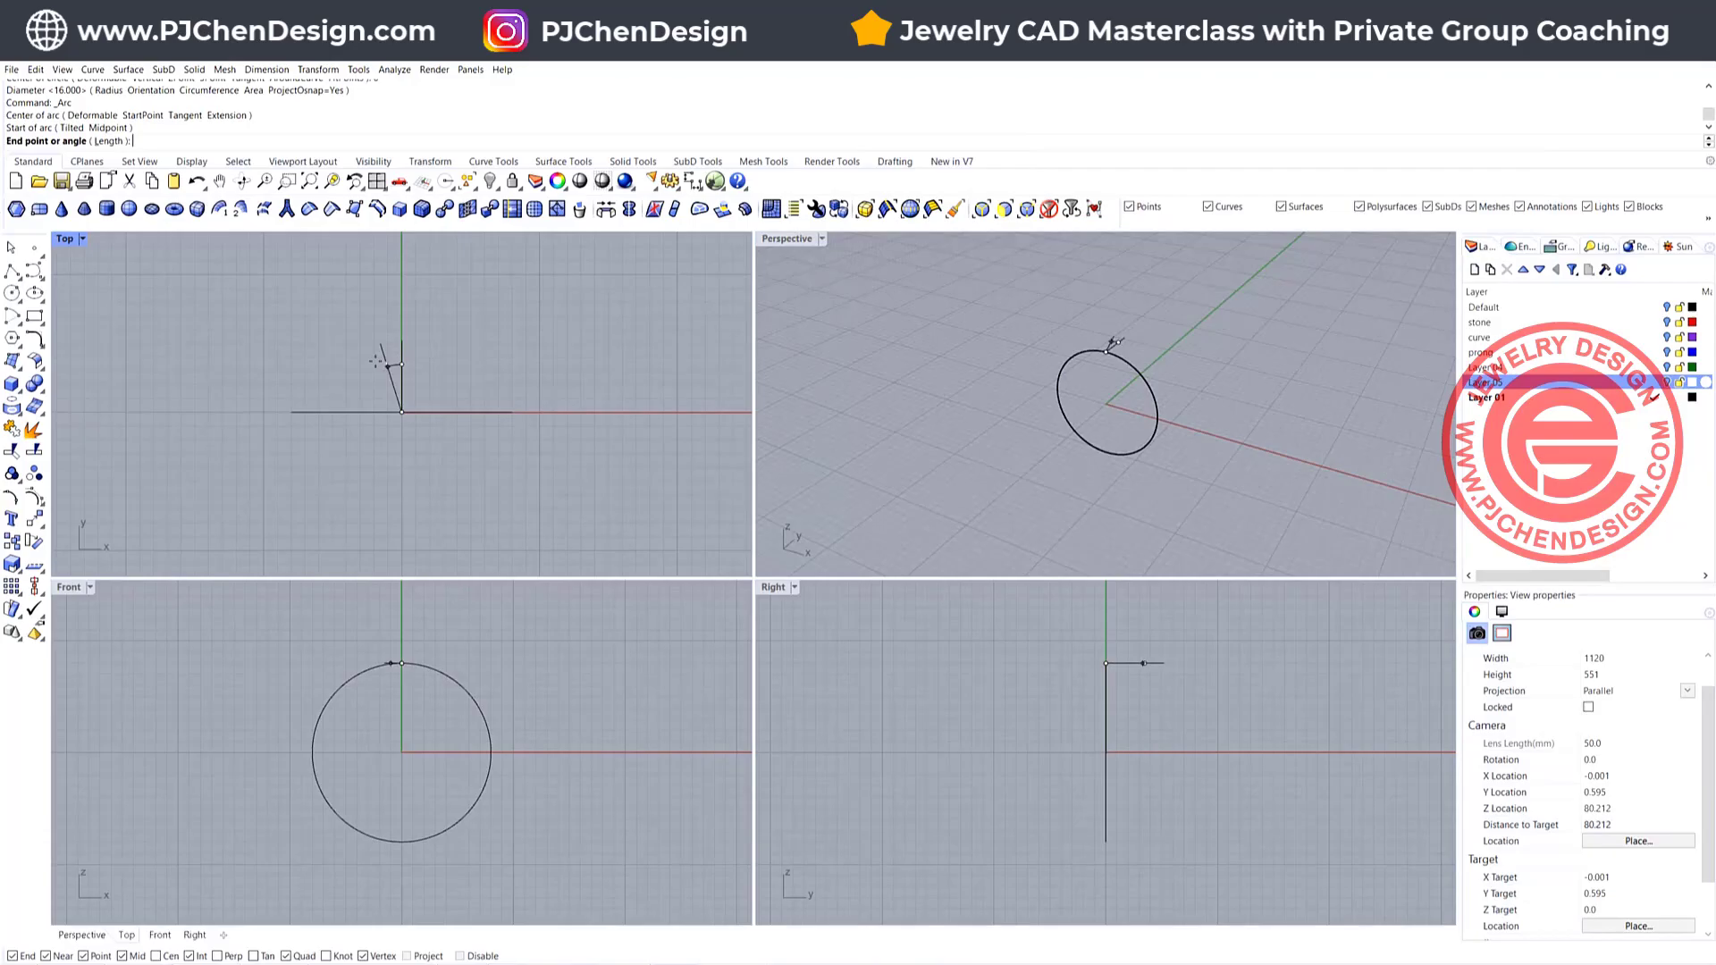
pyautogui.click(395, 479)
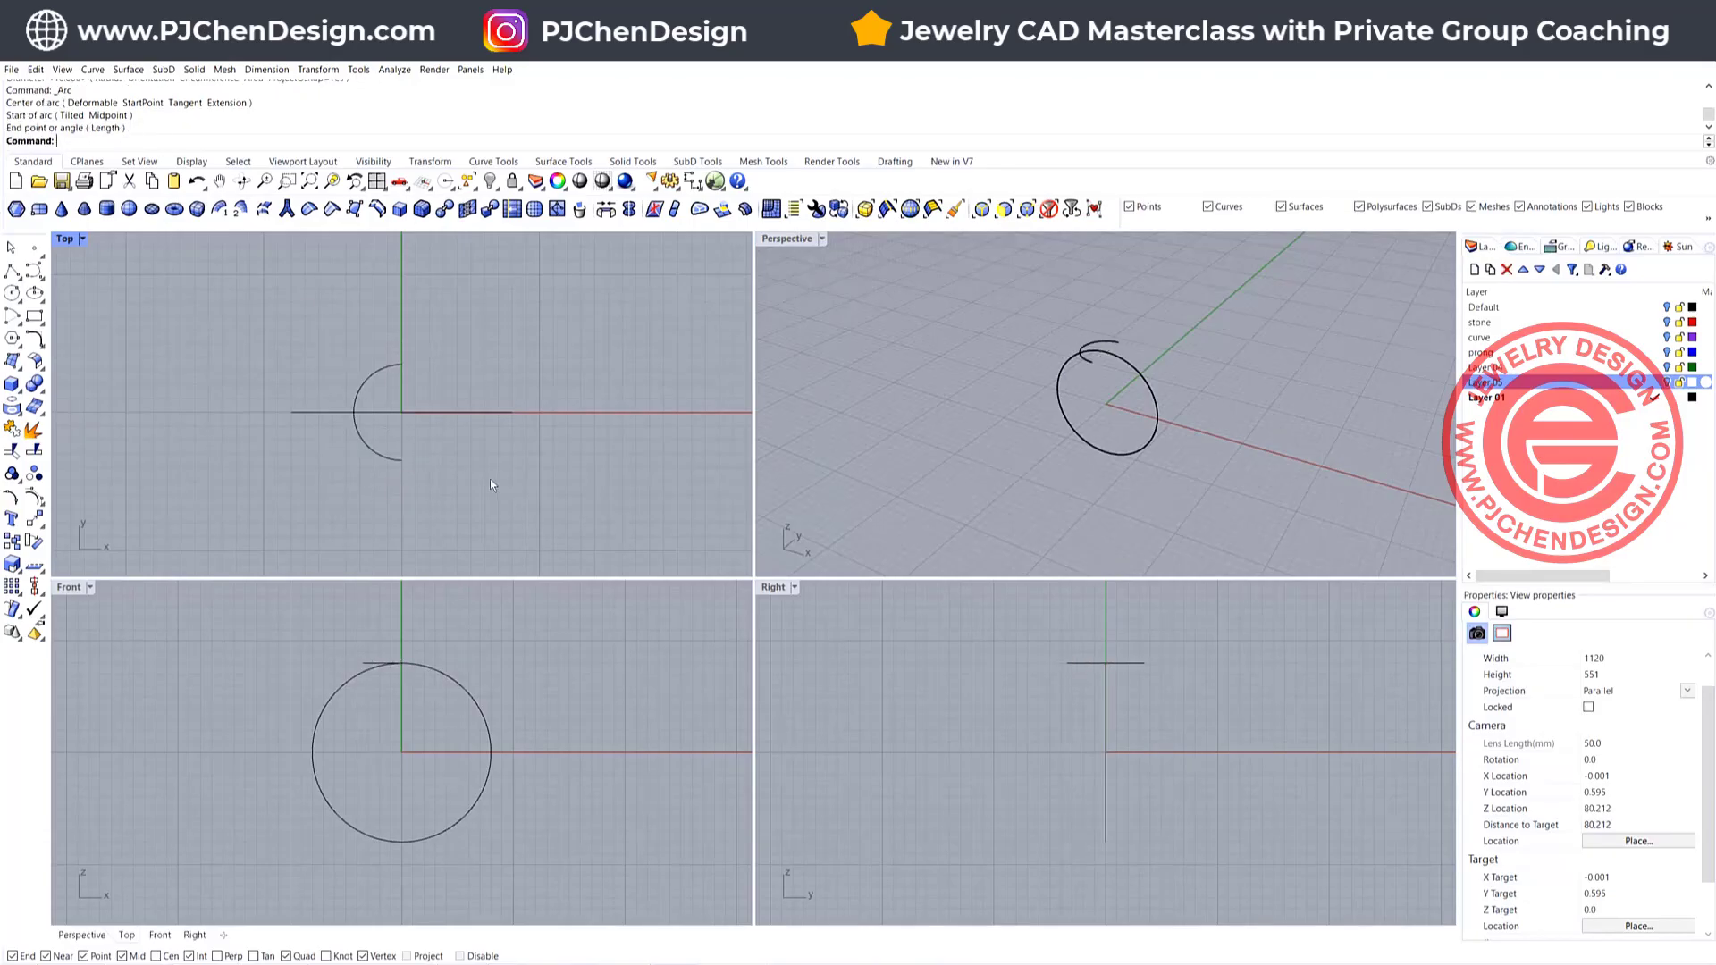
# Draw a short horizontal polyline just above the X axis near the circle's positive X end in the Top view, and move it slightly up
pyautogui.click(11, 271)
pyautogui.scroll(1, 509, 406)
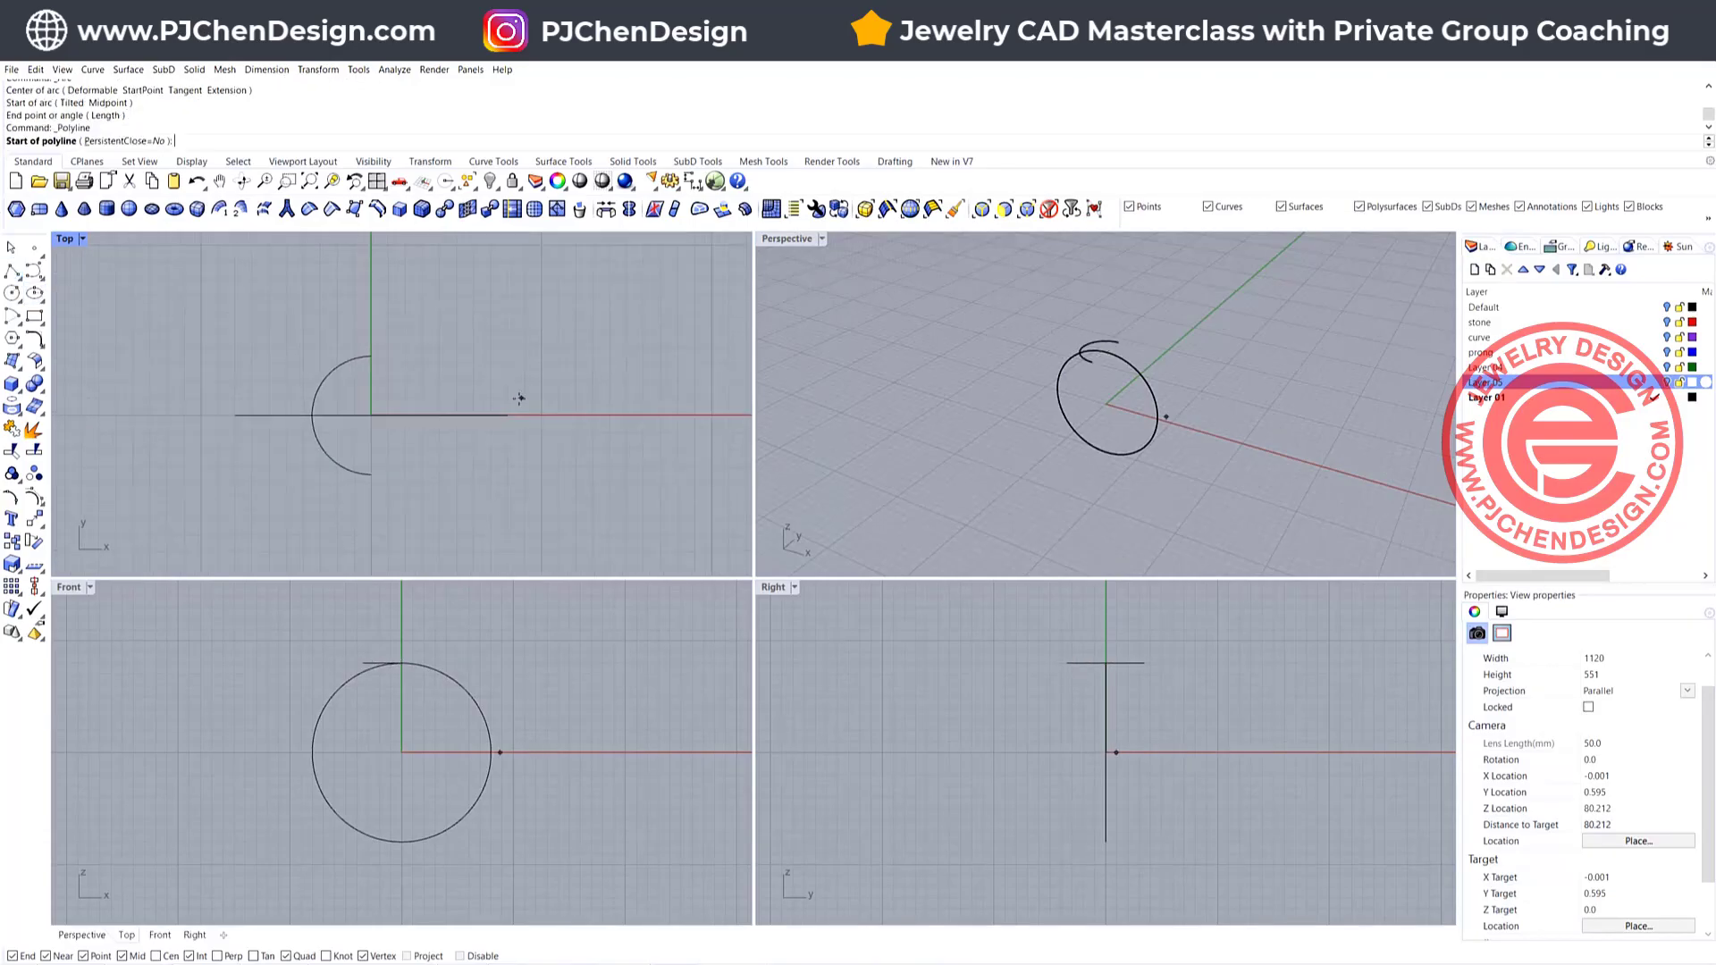
pyautogui.scroll(1, 508, 409)
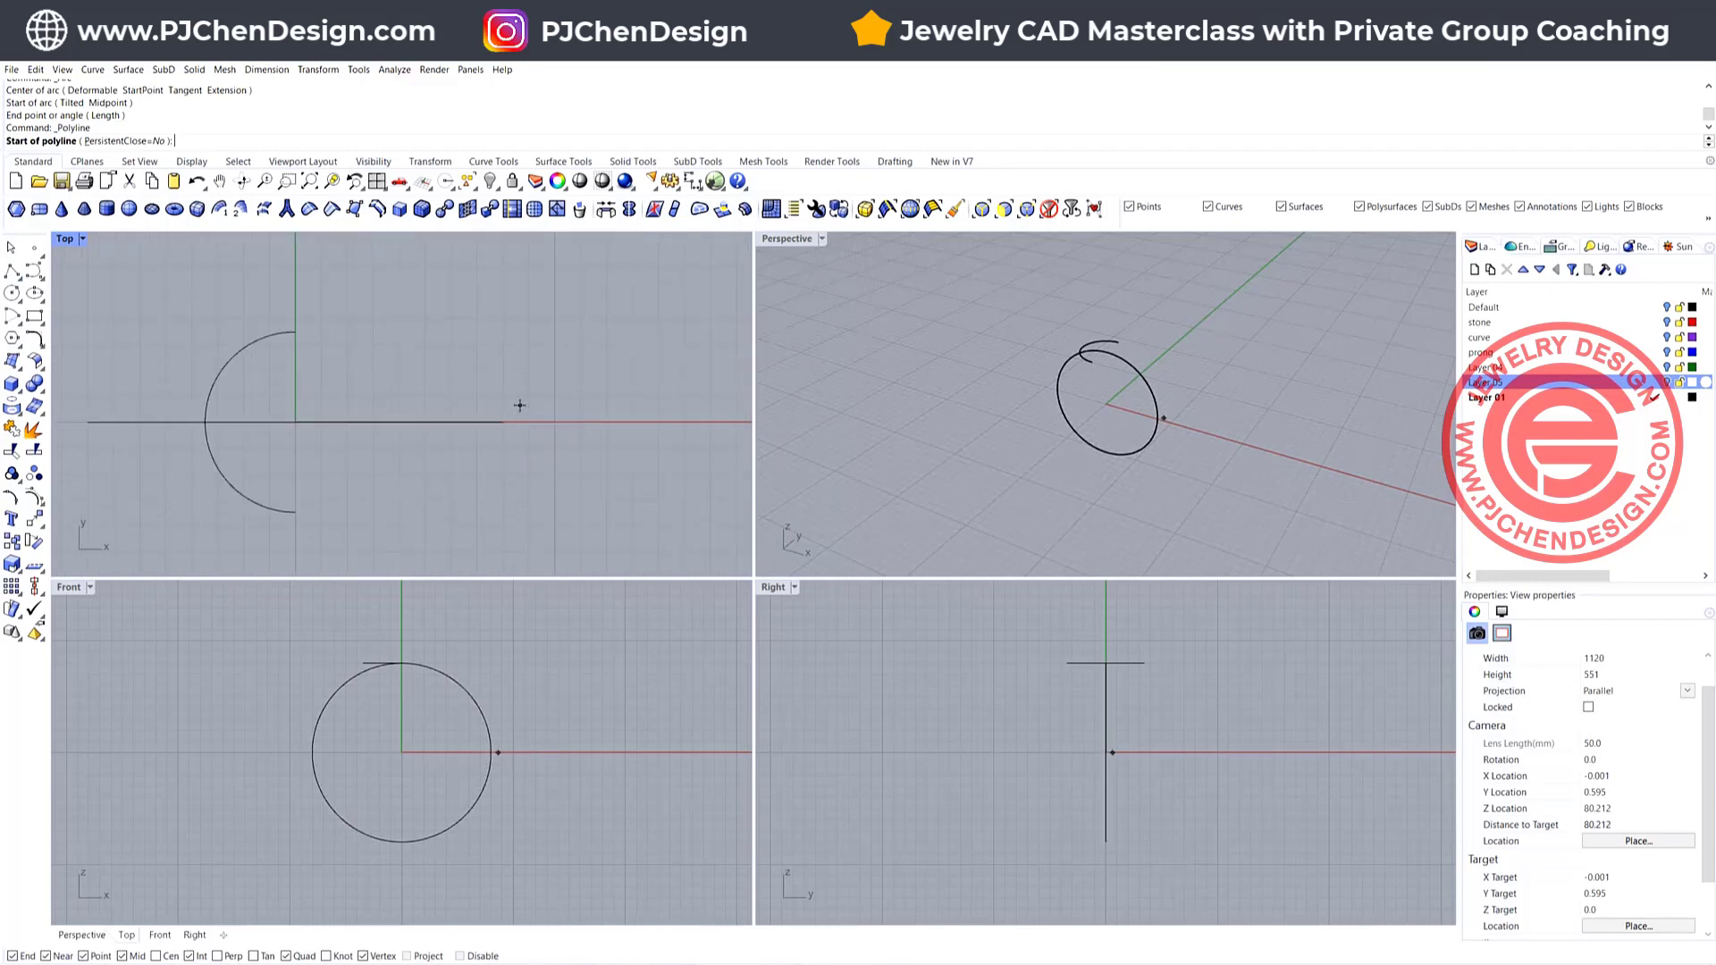
pyautogui.click(521, 406)
pyautogui.click(554, 405)
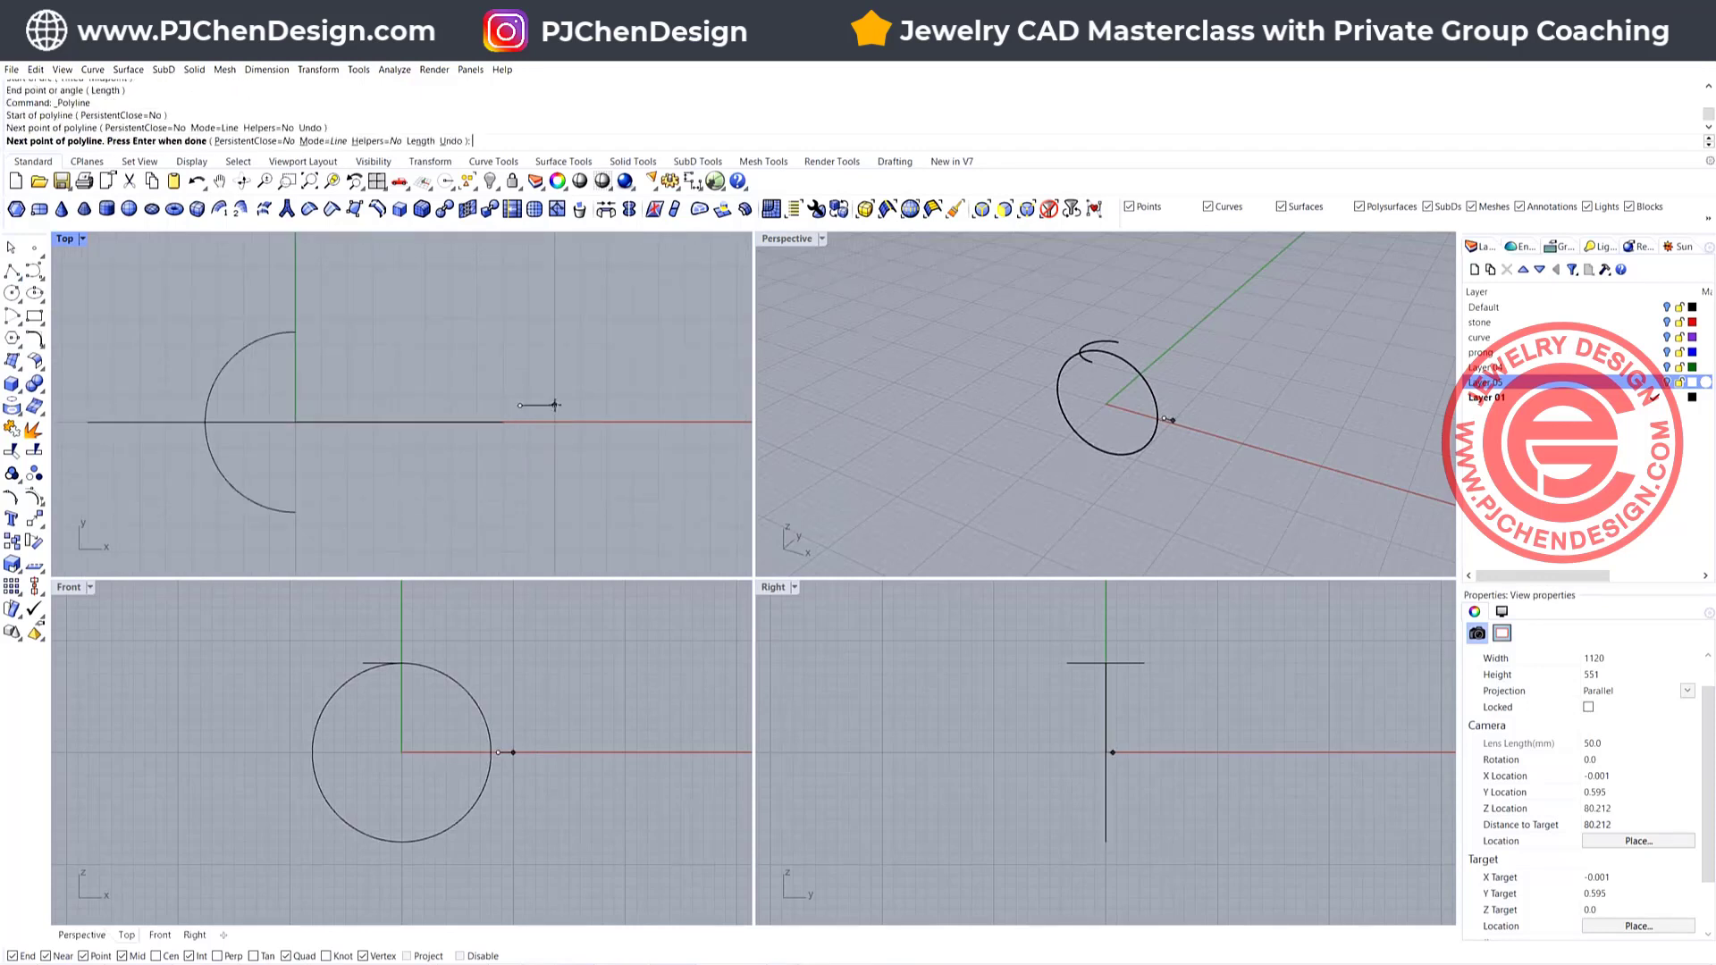
pyautogui.press('Return')
pyautogui.moveTo(539, 357); pyautogui.dragTo(539, 349)
pyautogui.click(513, 386)
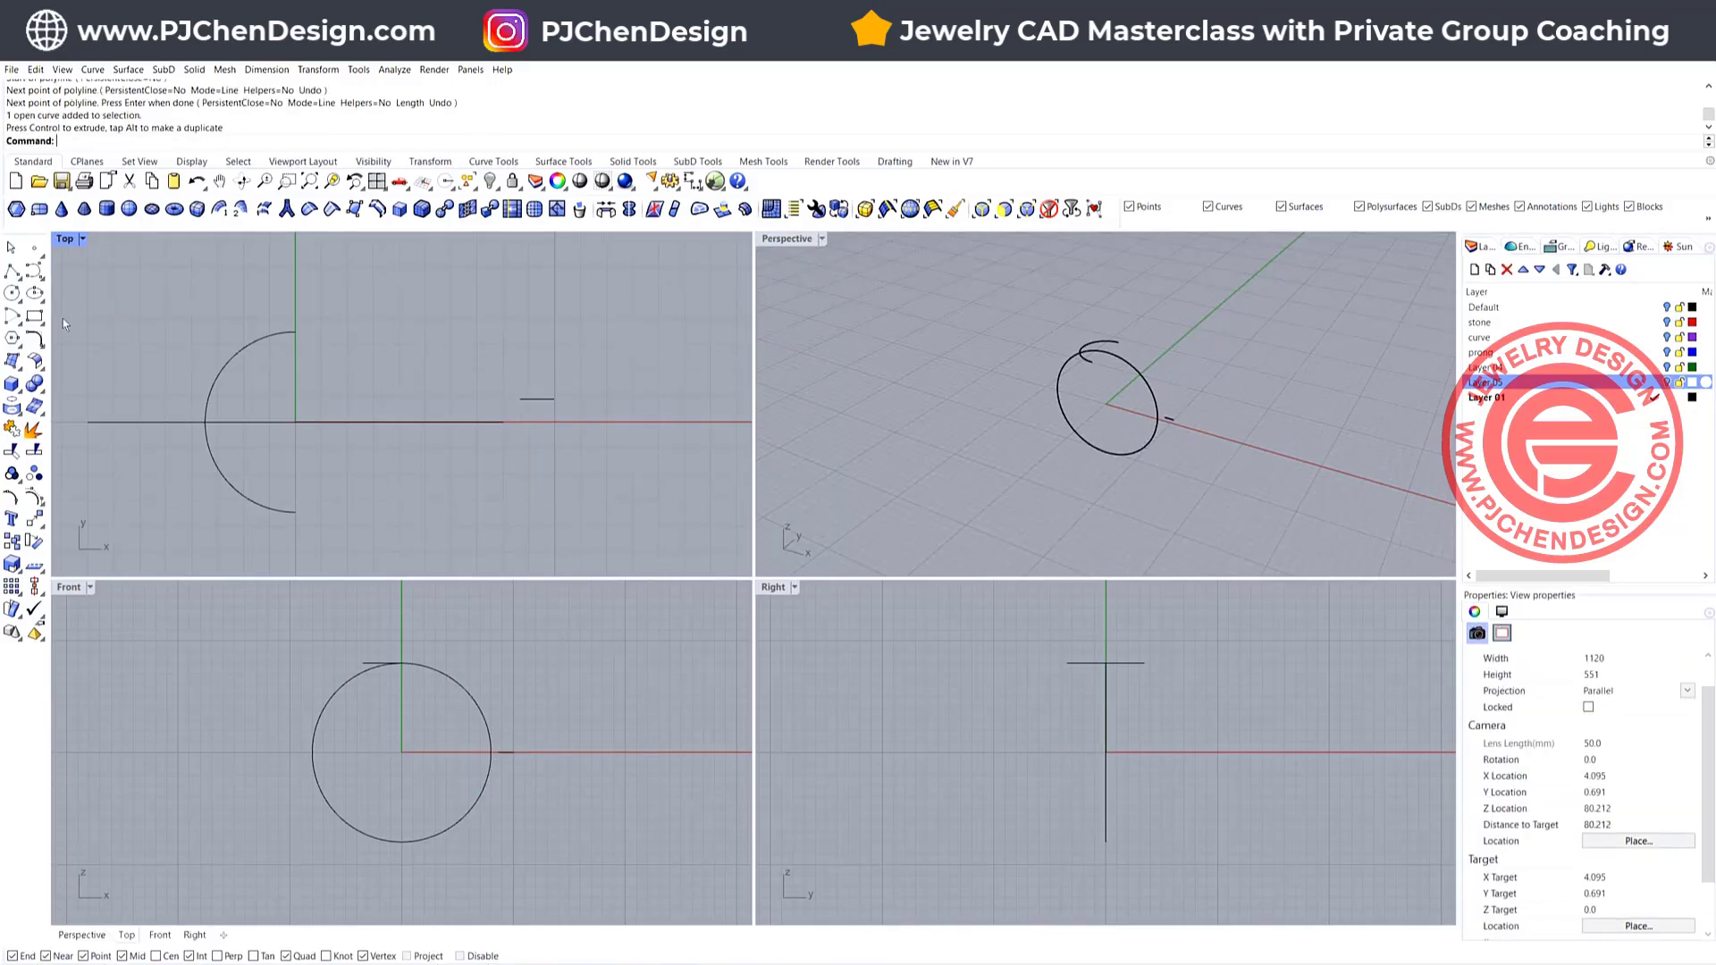
# Blend the arc's upper end with the near end of the short line using an adjustable curve blend
pyautogui.click(38, 346)
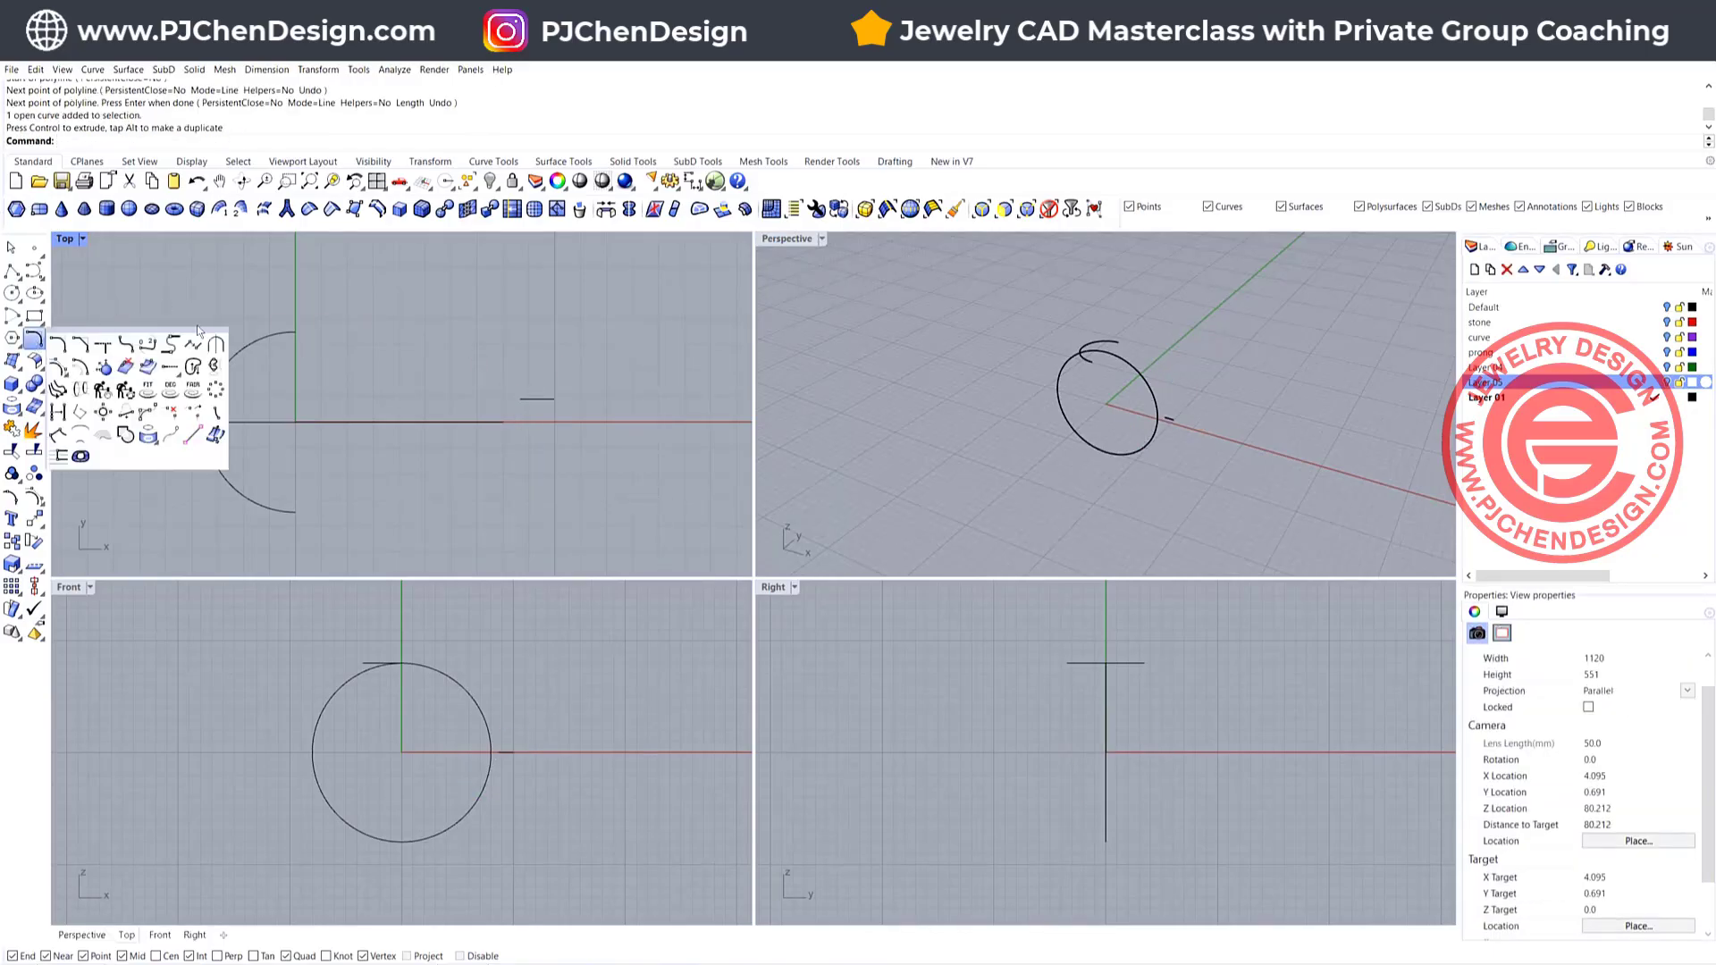
pyautogui.click(150, 350)
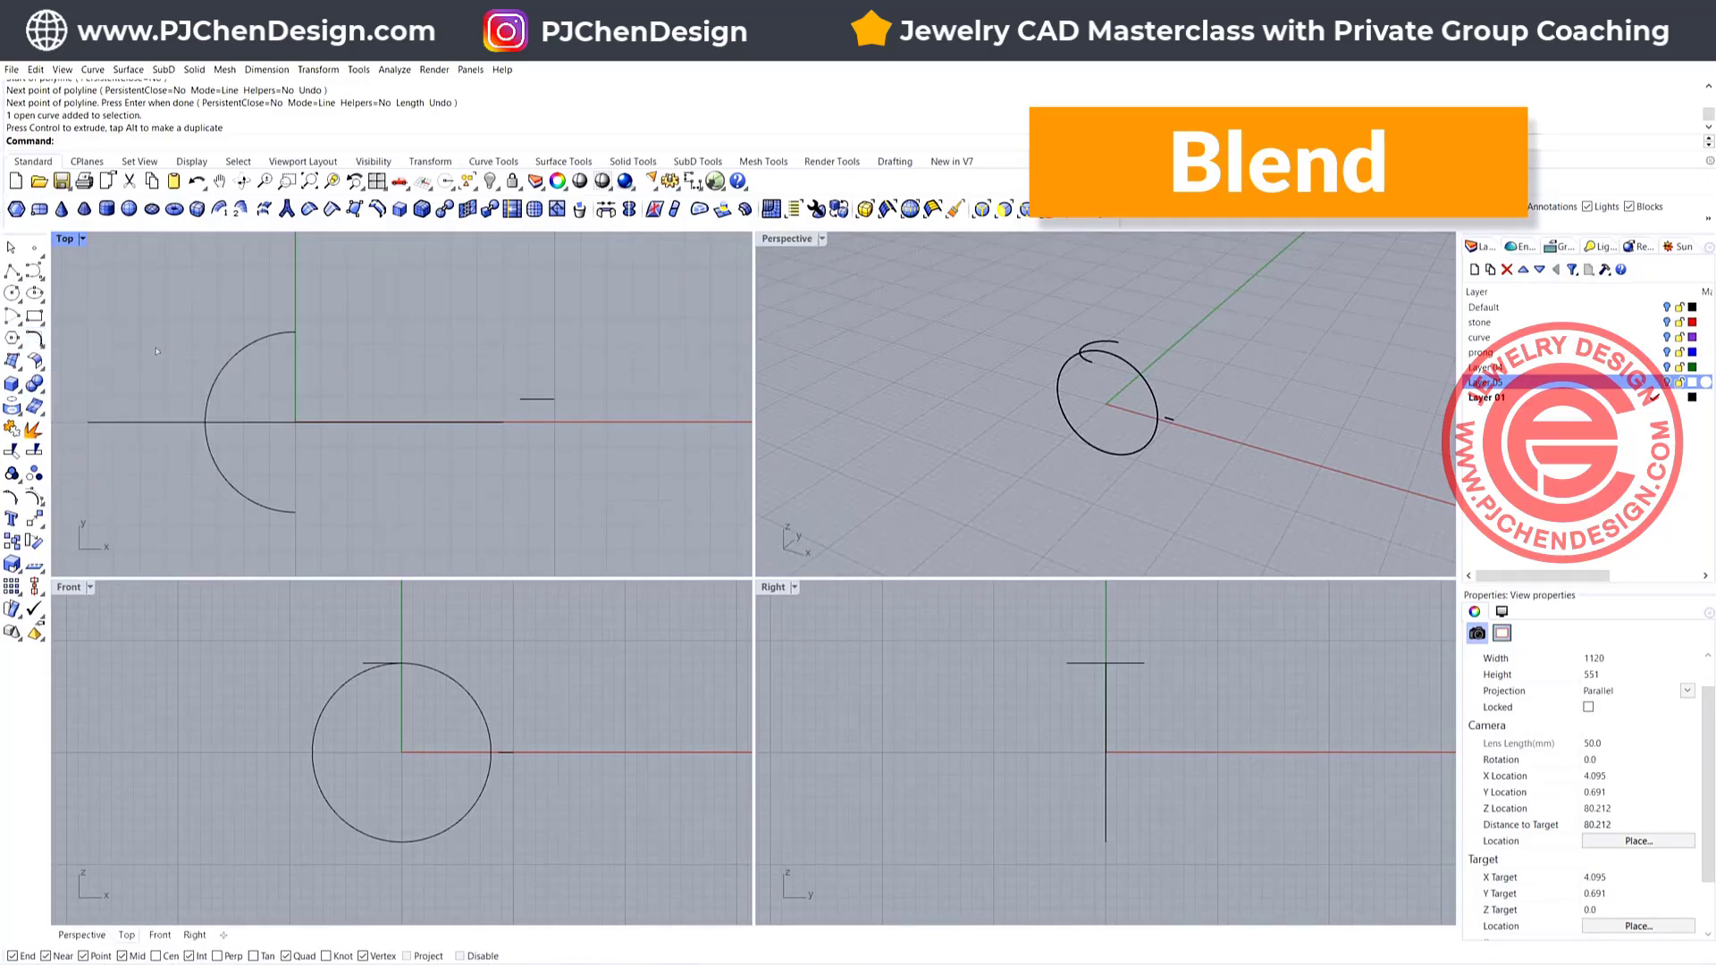
pyautogui.click(289, 337)
pyautogui.click(523, 402)
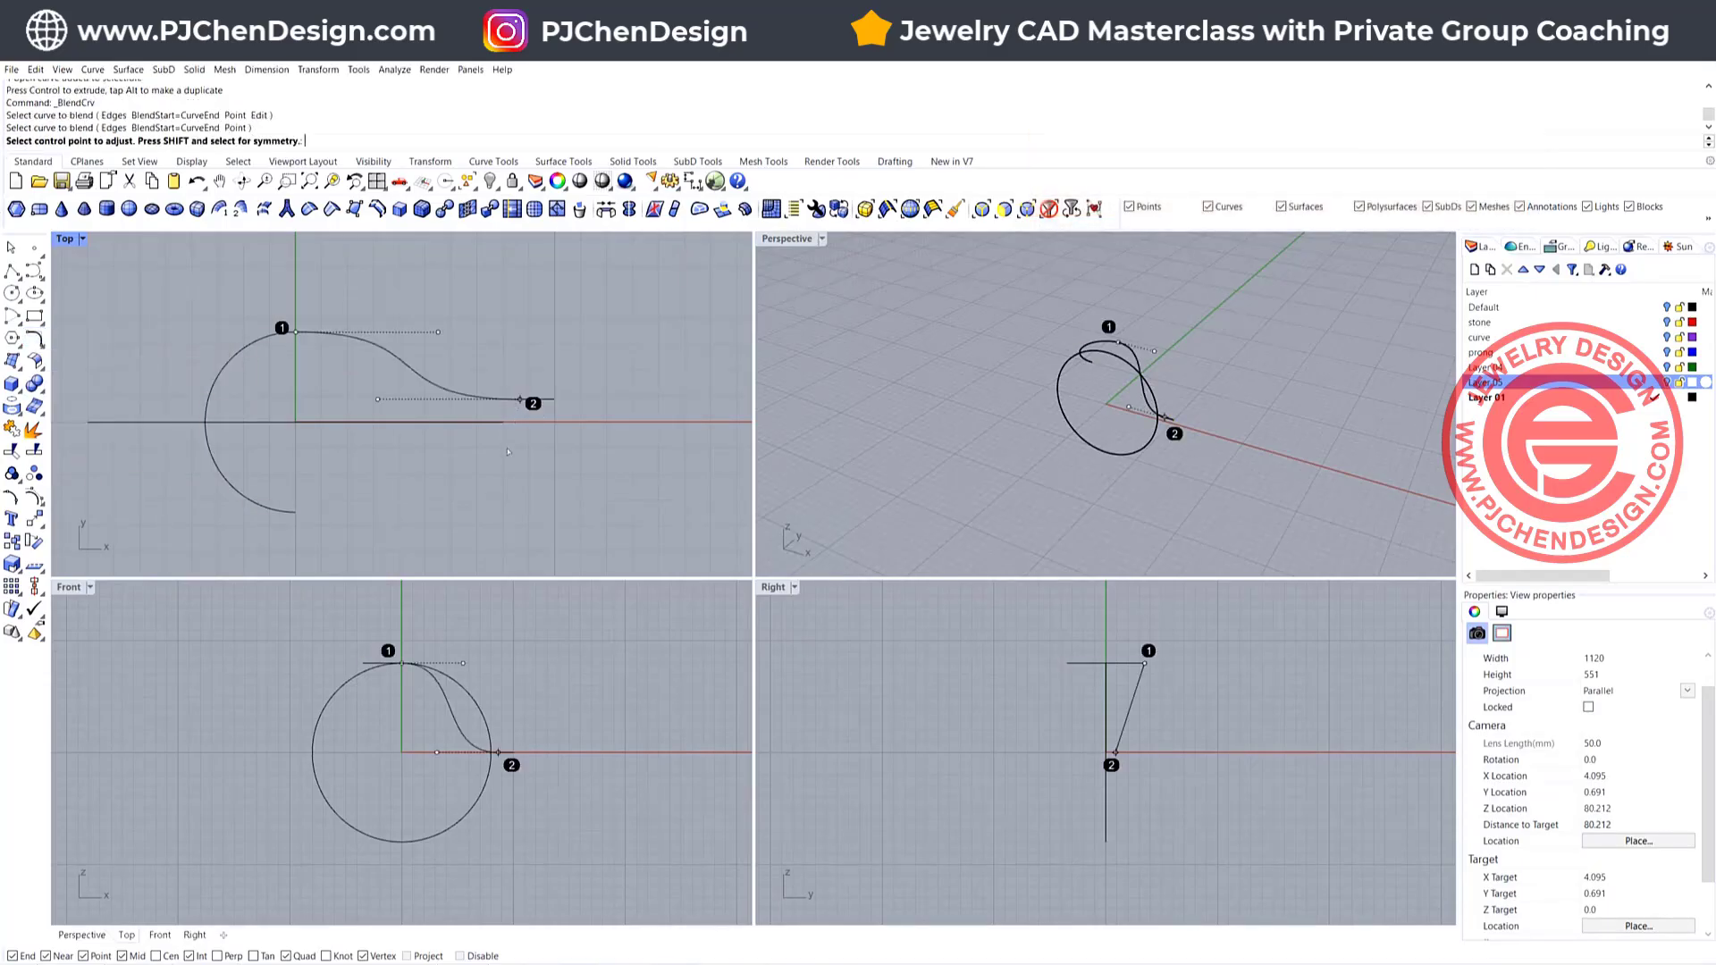
pyautogui.press('Return')
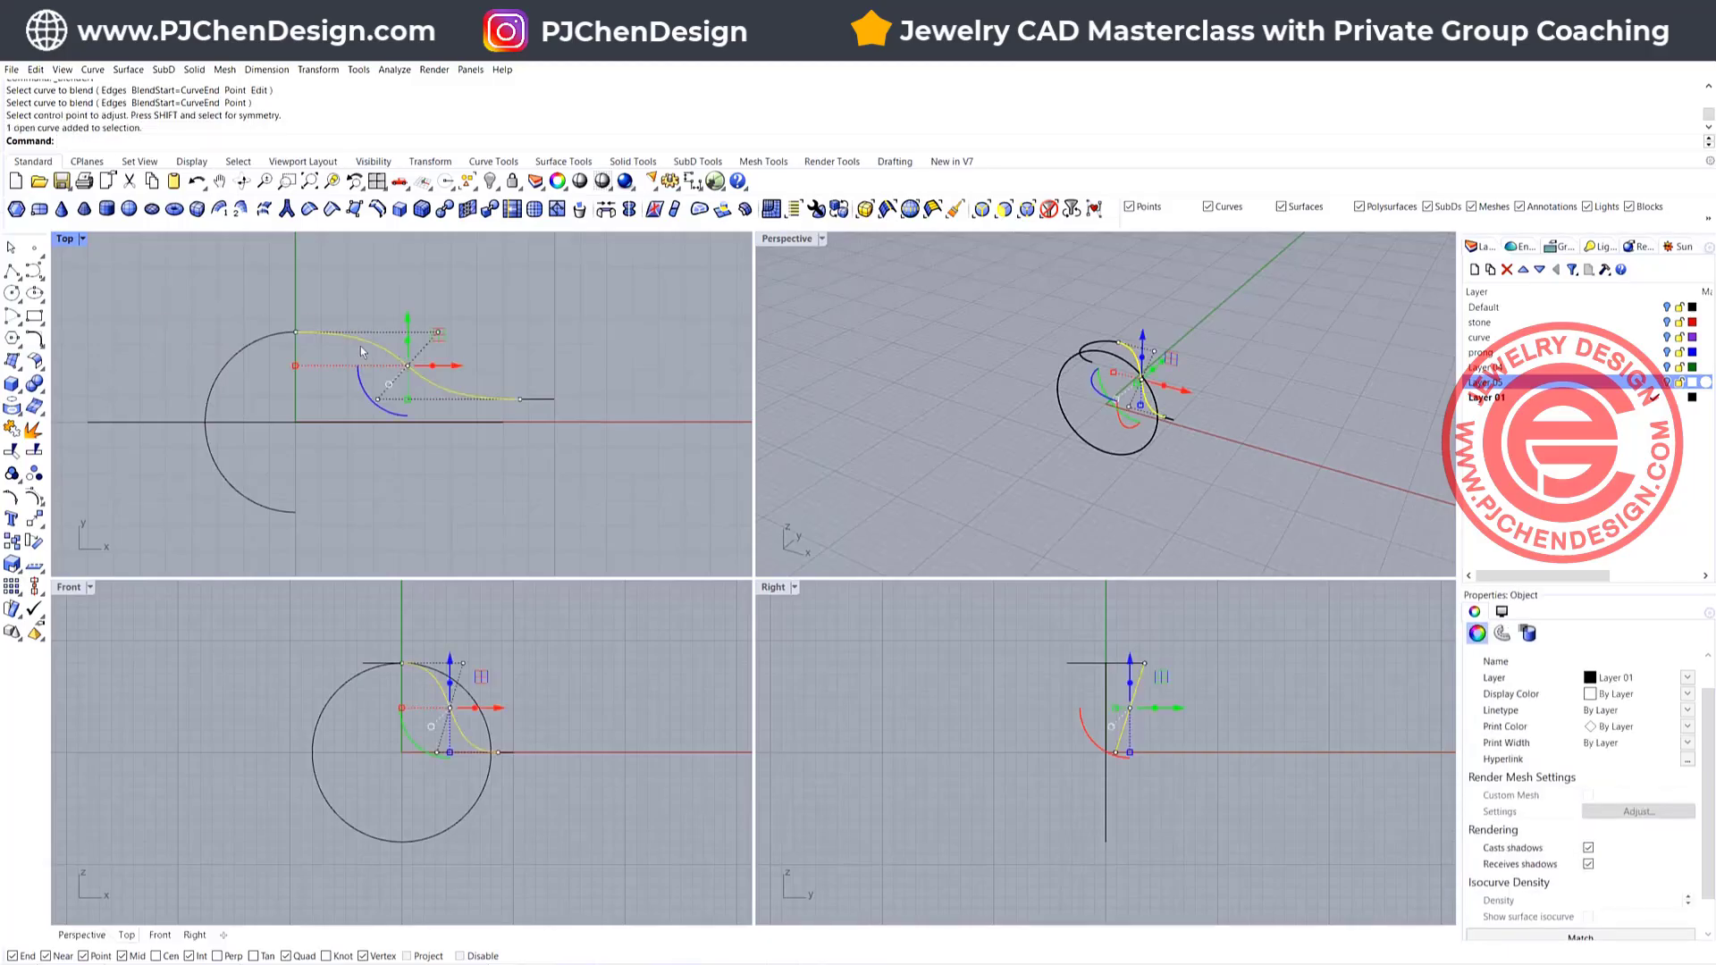
# Reshape the blend curve in the Top view by moving its upper control point horizontally toward the arc
pyautogui.scroll(3, 429, 330)
pyautogui.click(441, 332)
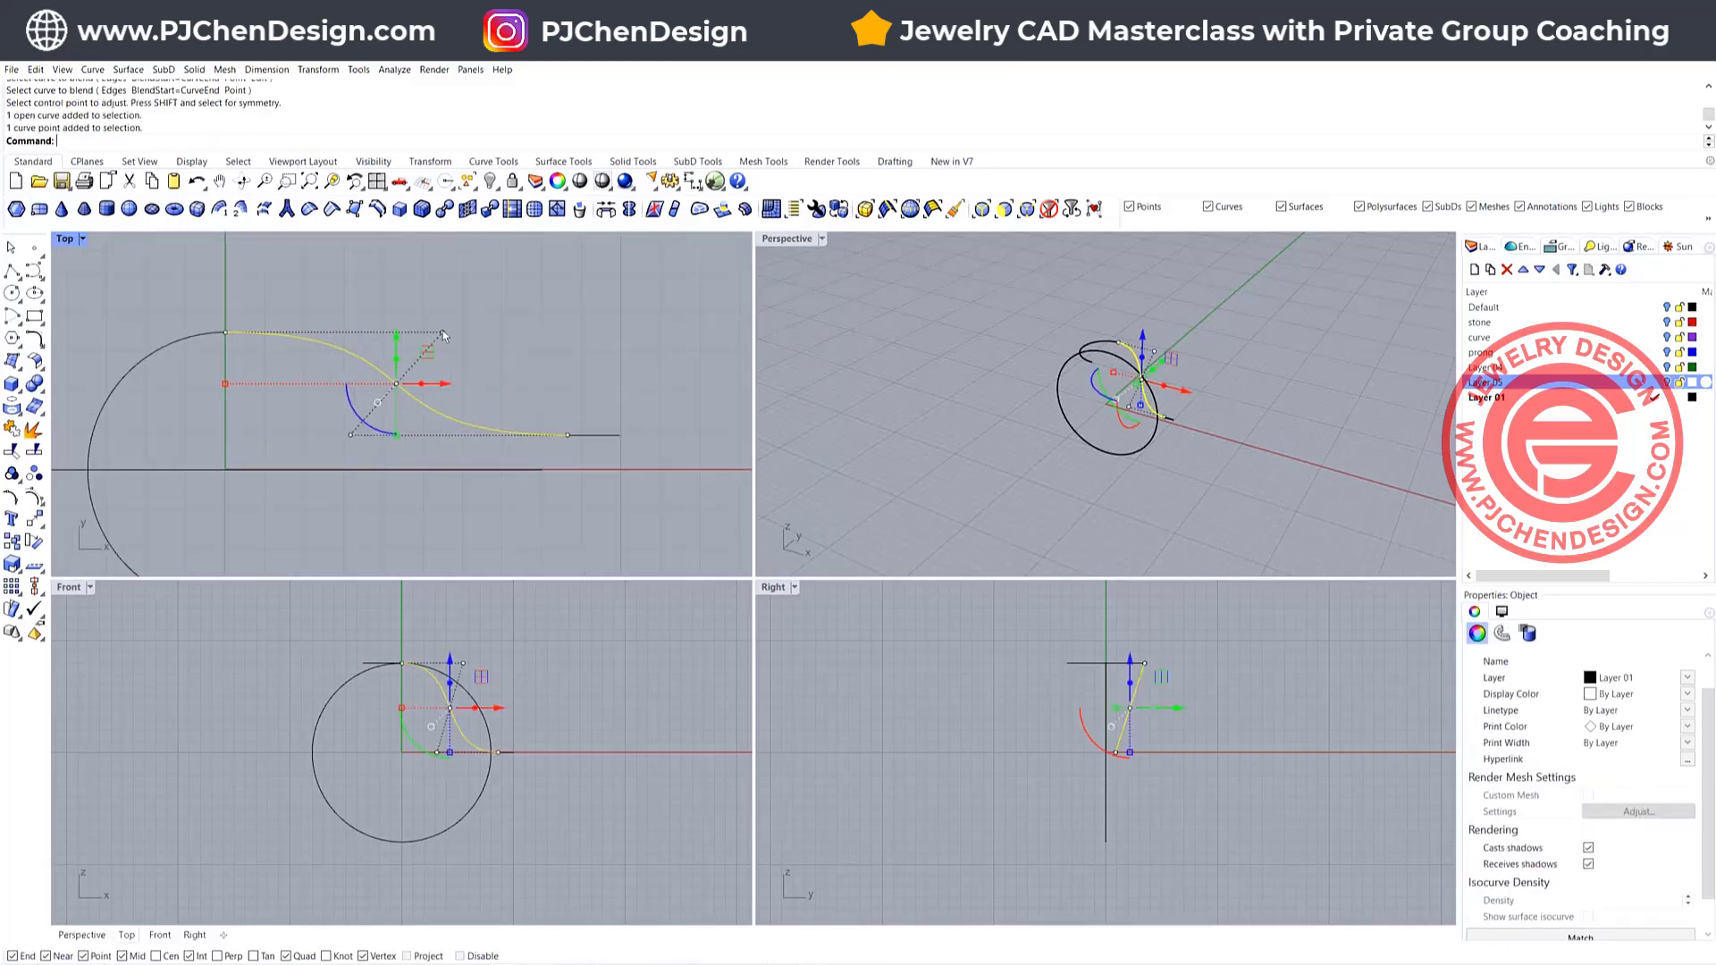
pyautogui.moveTo(490, 334); pyautogui.dragTo(413, 322)
pyautogui.scroll(-2, 416, 384)
pyautogui.click(416, 386)
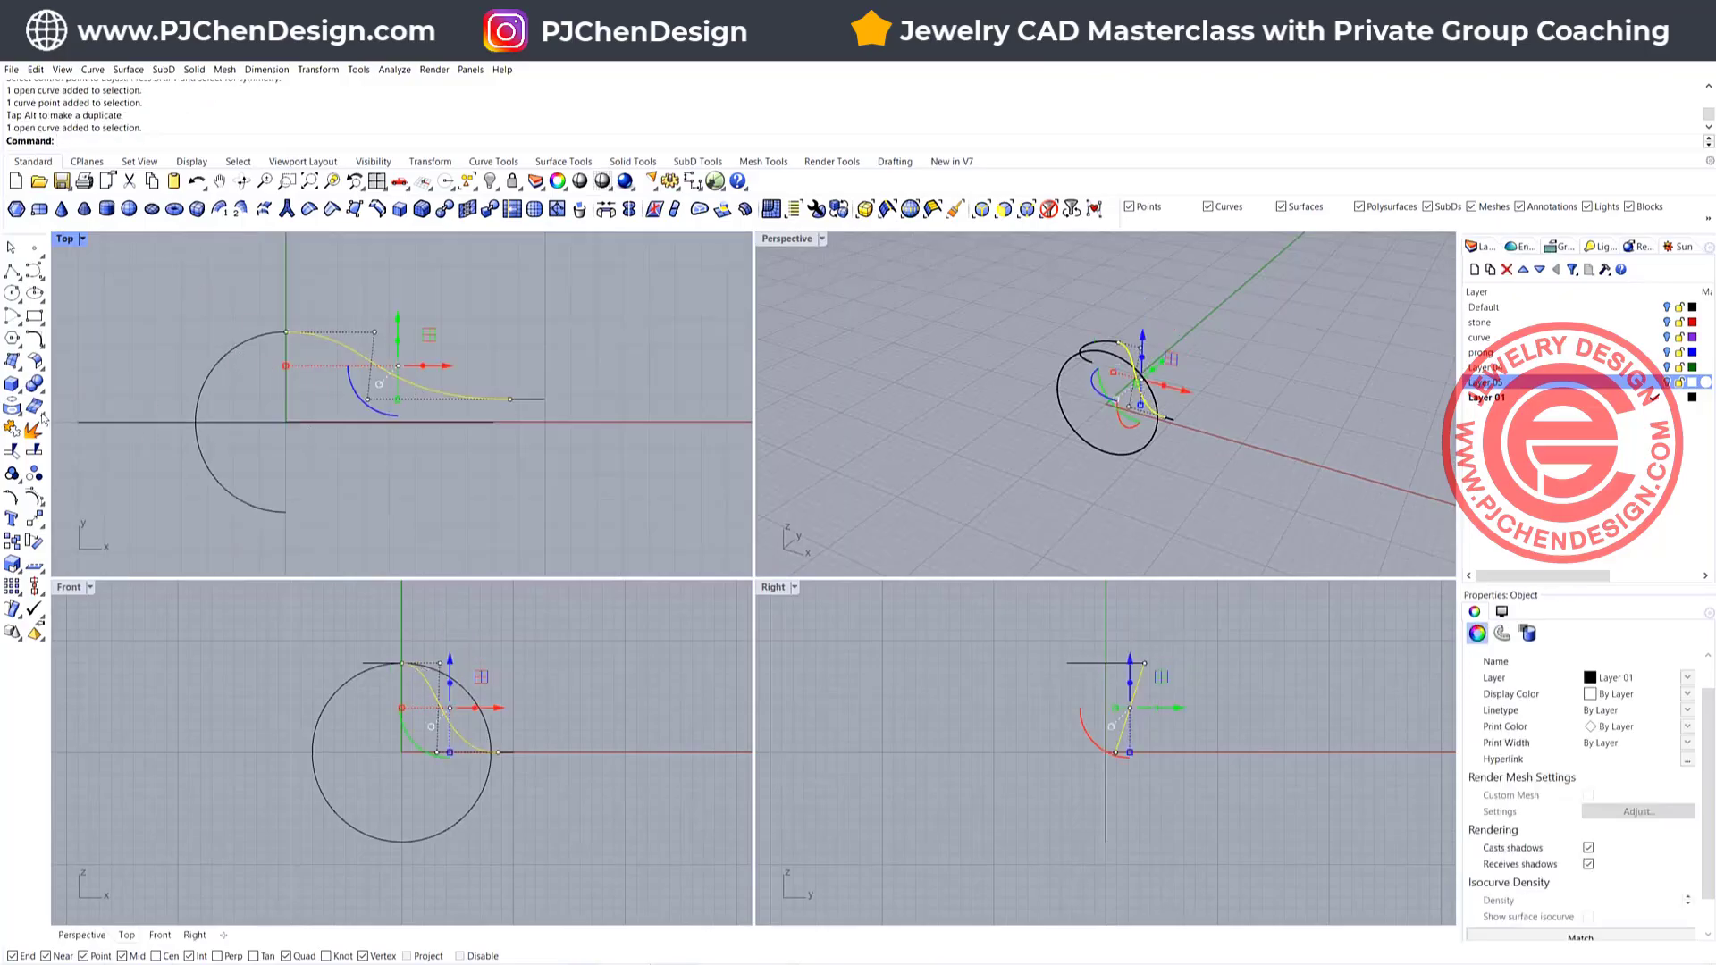
pyautogui.rightClick(11, 452)
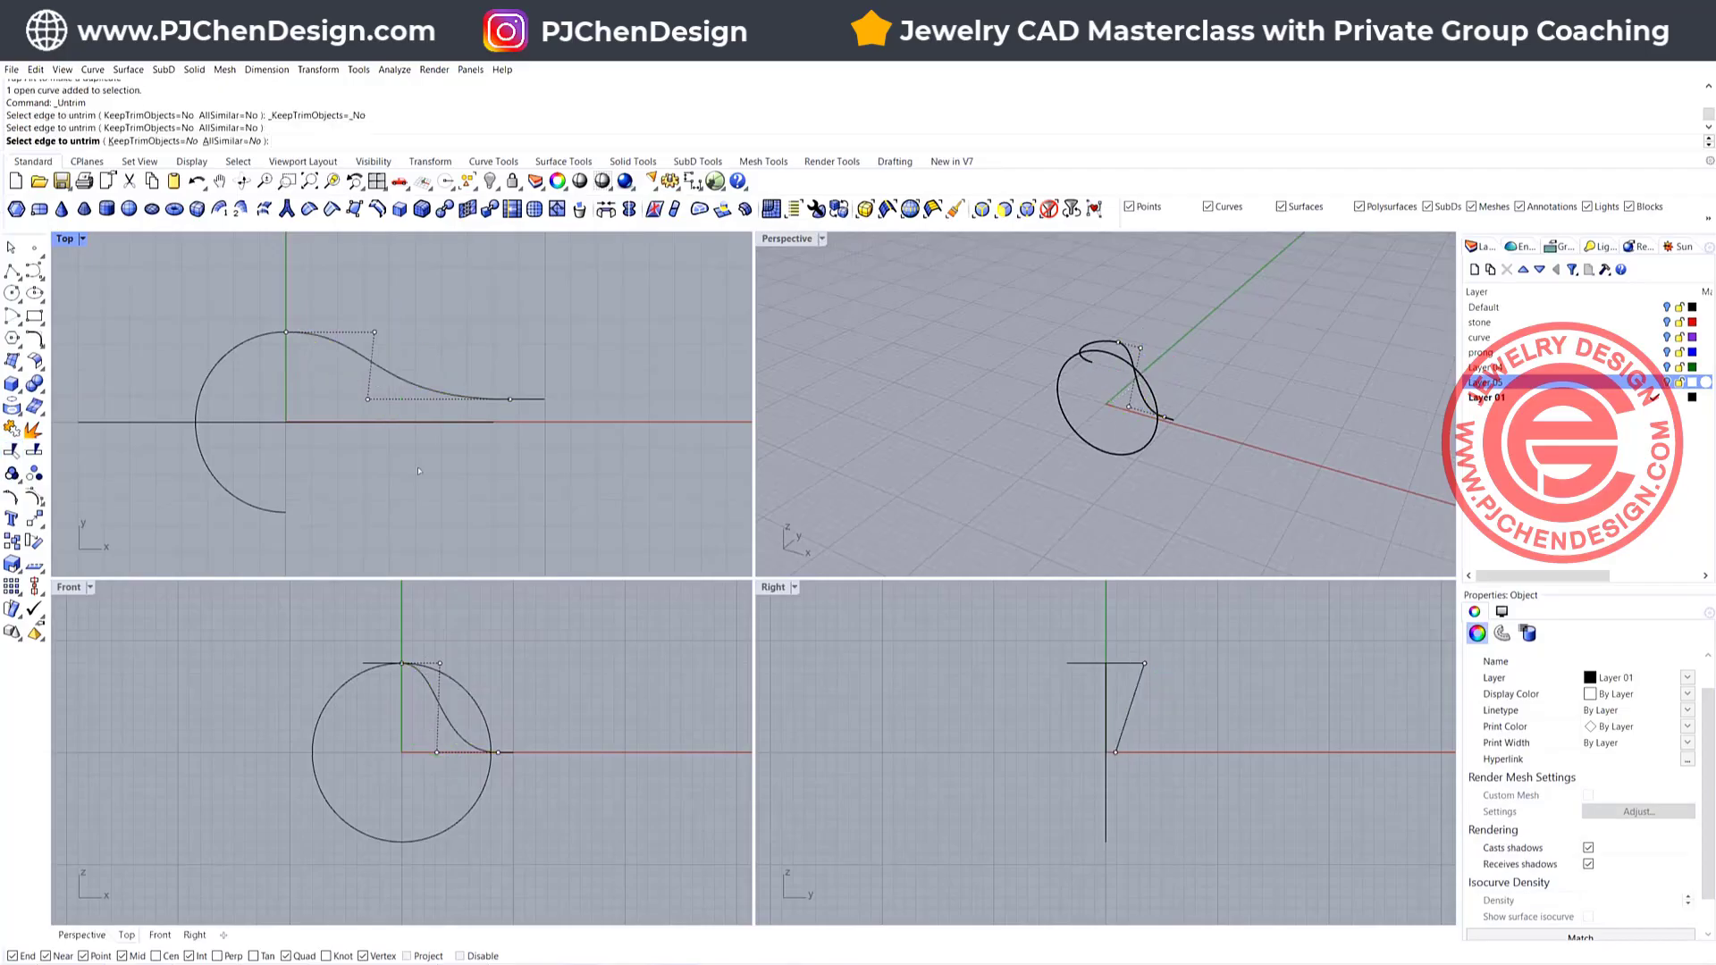
pyautogui.click(452, 734)
pyautogui.press('Escape')
# Project the blend curve and the arc onto the Top construction plane with ProjectToCPlane, deleting the input objects
pyautogui.click(452, 728)
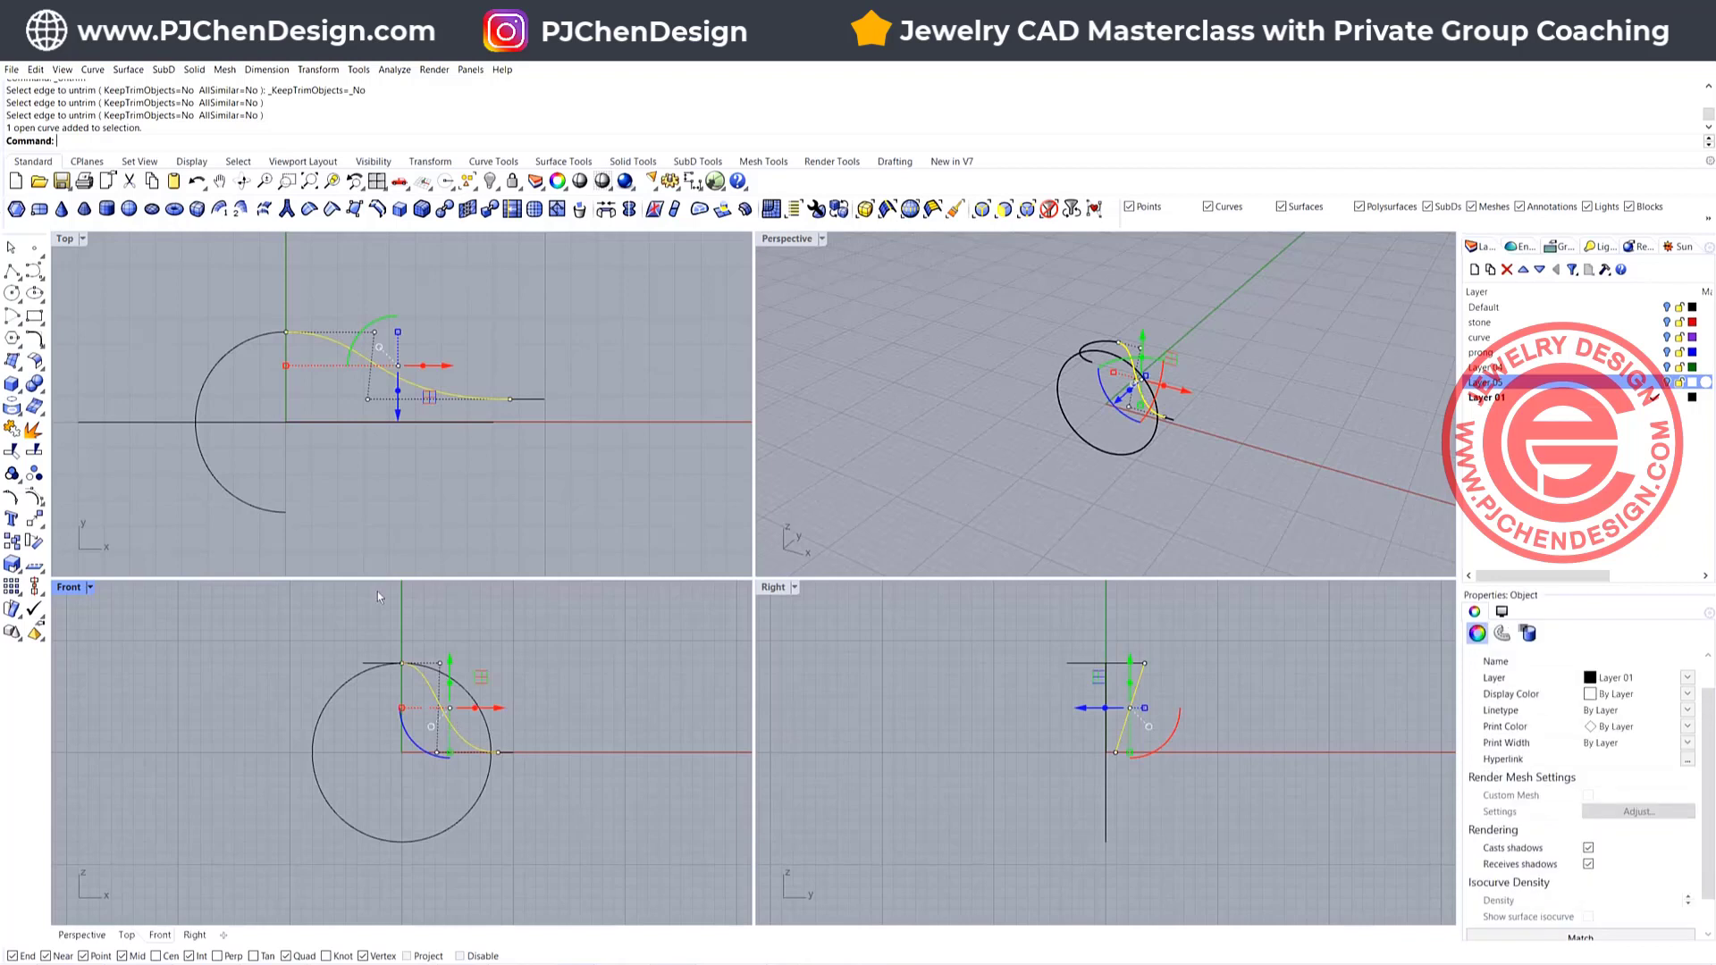
pyautogui.keyDown('shift'); pyautogui.click(254, 341); pyautogui.keyUp('shift')
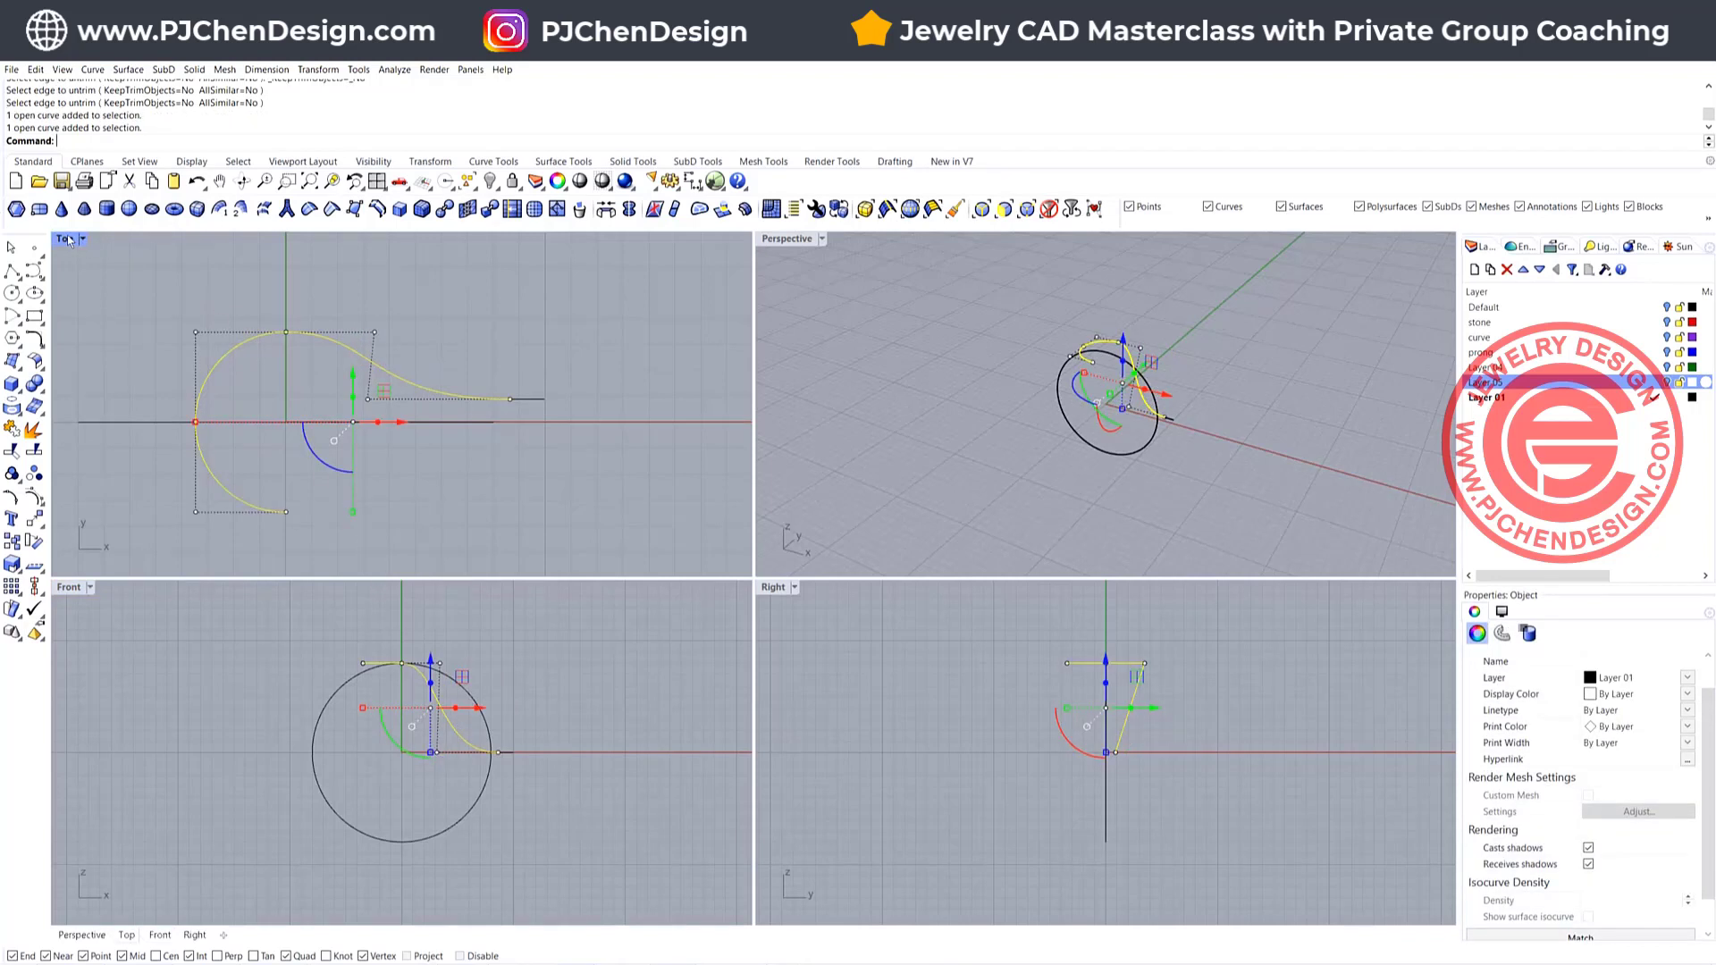
pyautogui.write('ProjectToCPlane')
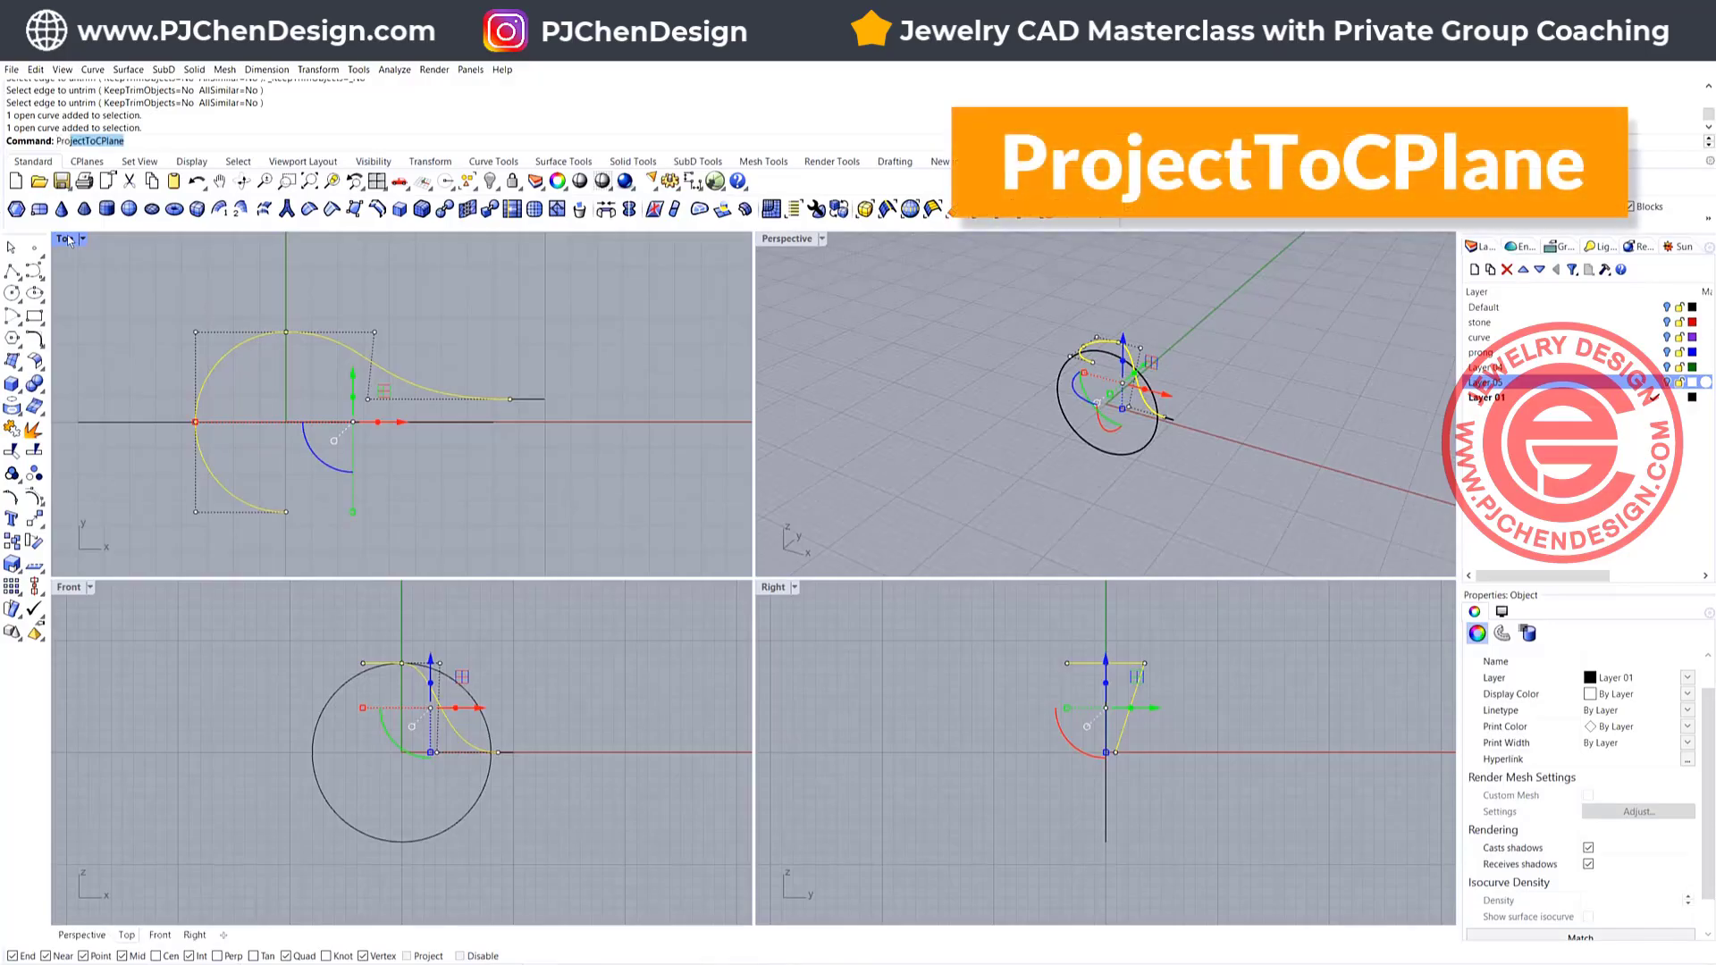
pyautogui.press('Return')
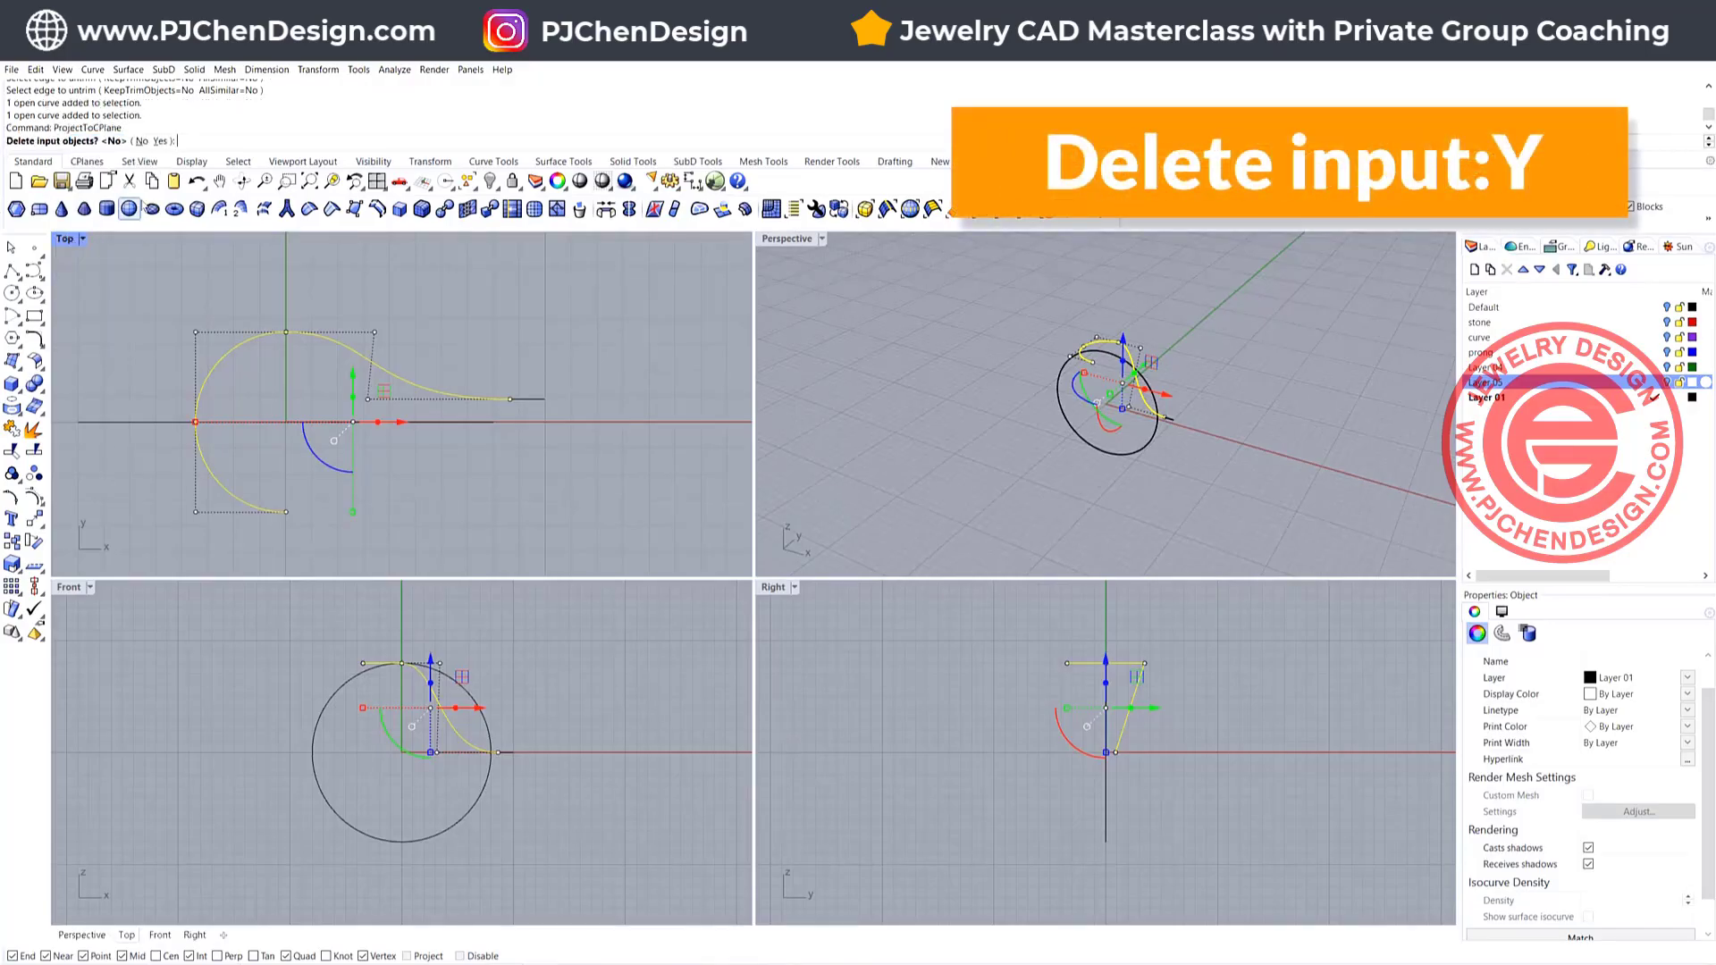
pyautogui.write('y')
pyautogui.press('Return')
pyautogui.press('Escape')
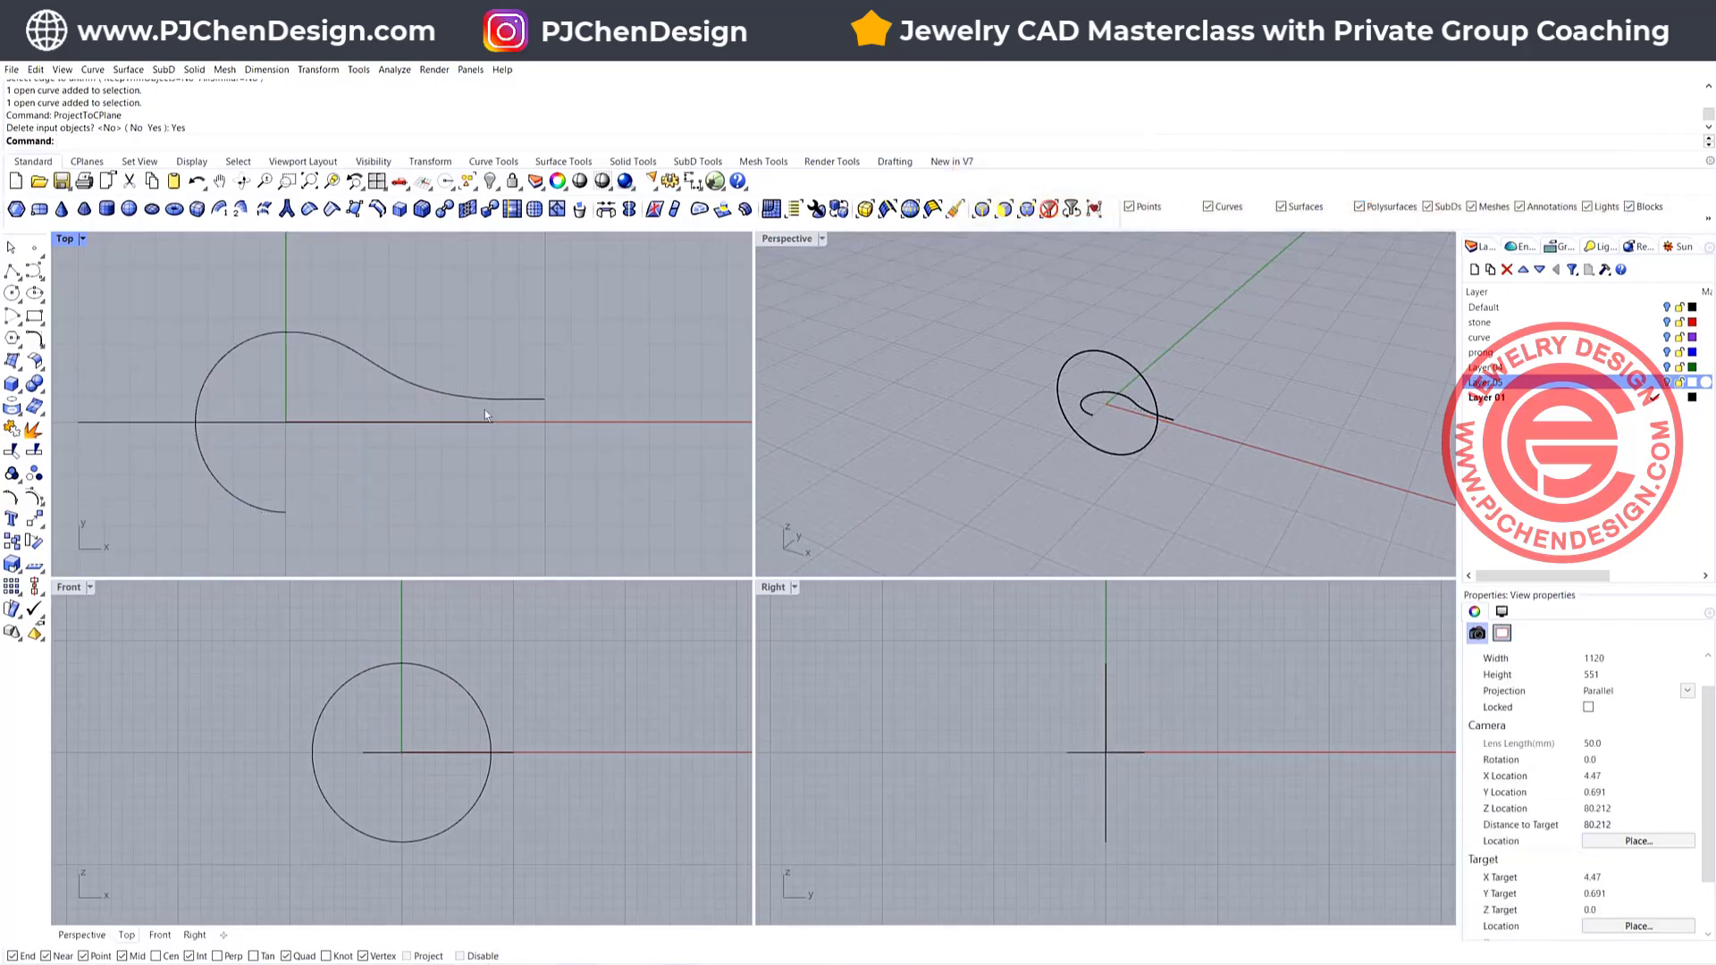
# Mirror a copy of the blend curve across the X axis in the Top view
pyautogui.click(415, 399)
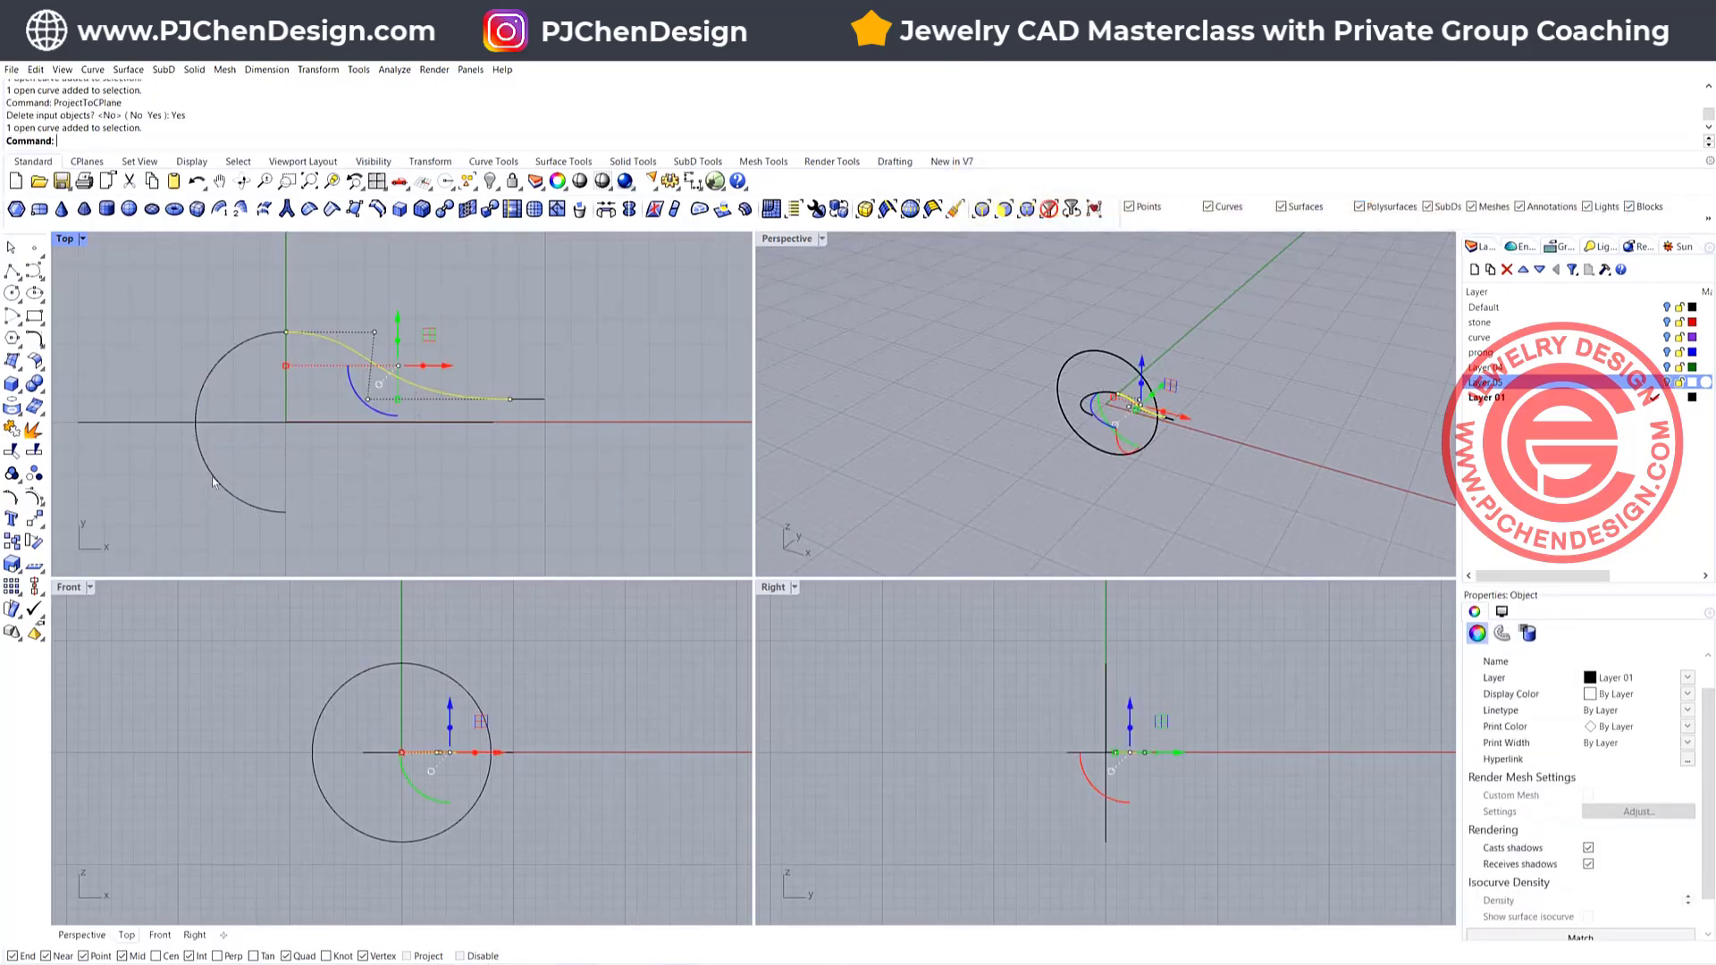
pyautogui.click(38, 521)
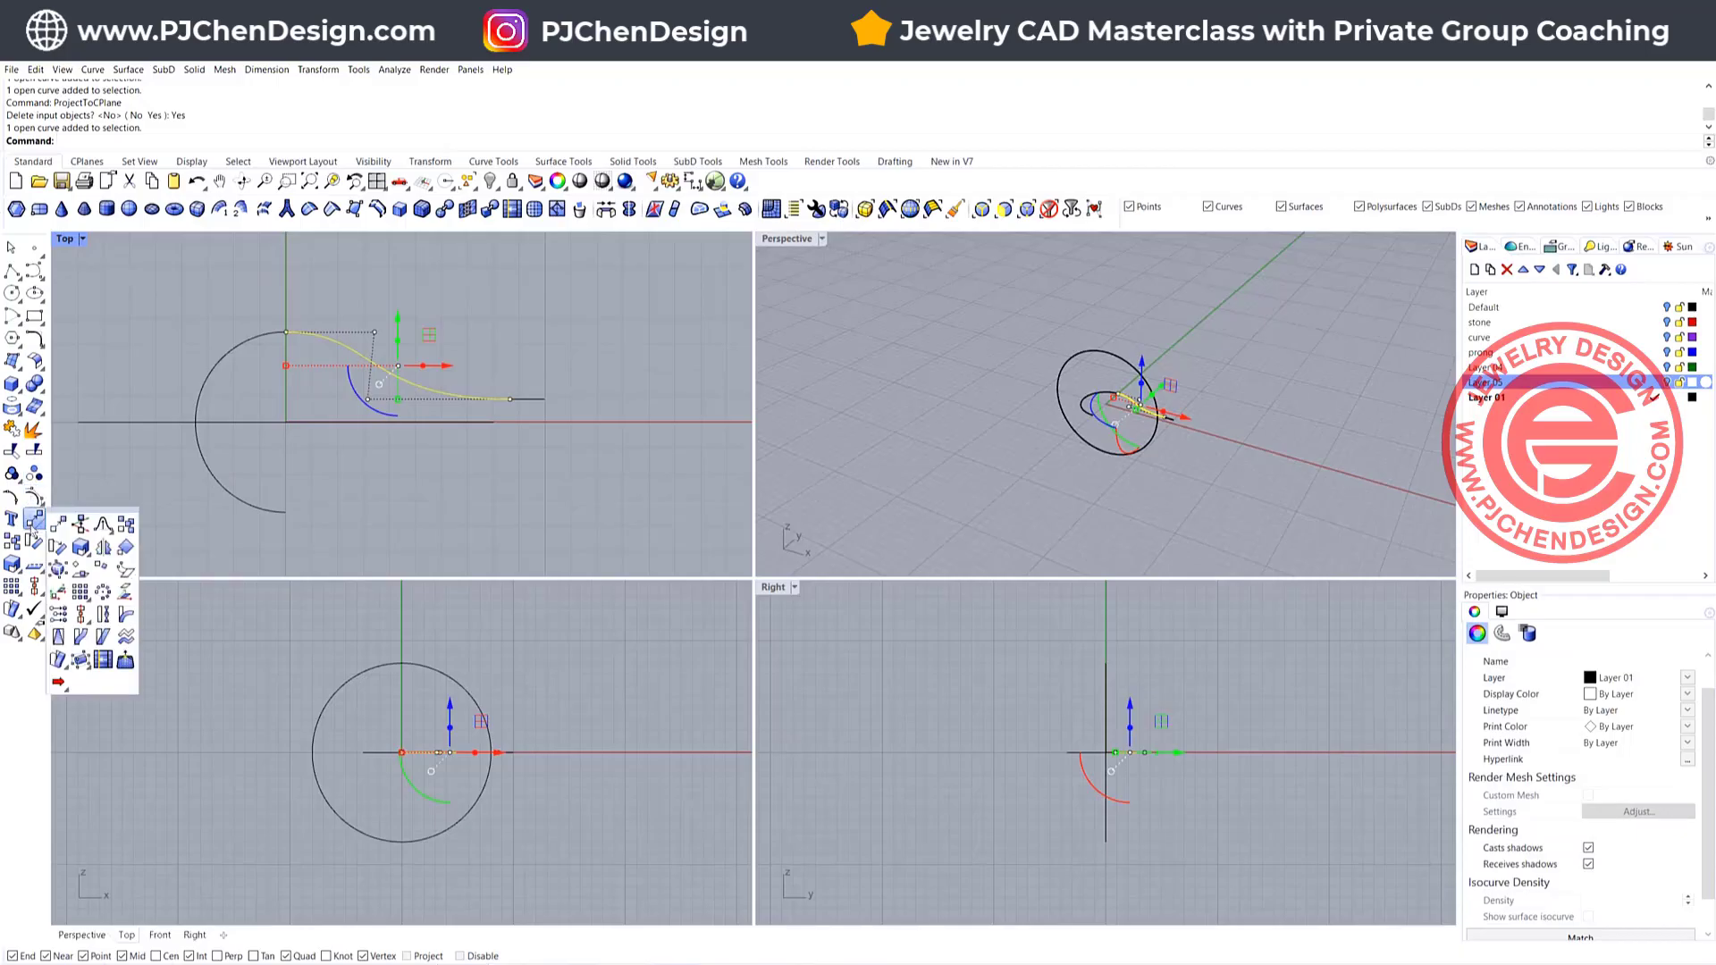
pyautogui.click(103, 546)
pyautogui.click(195, 421)
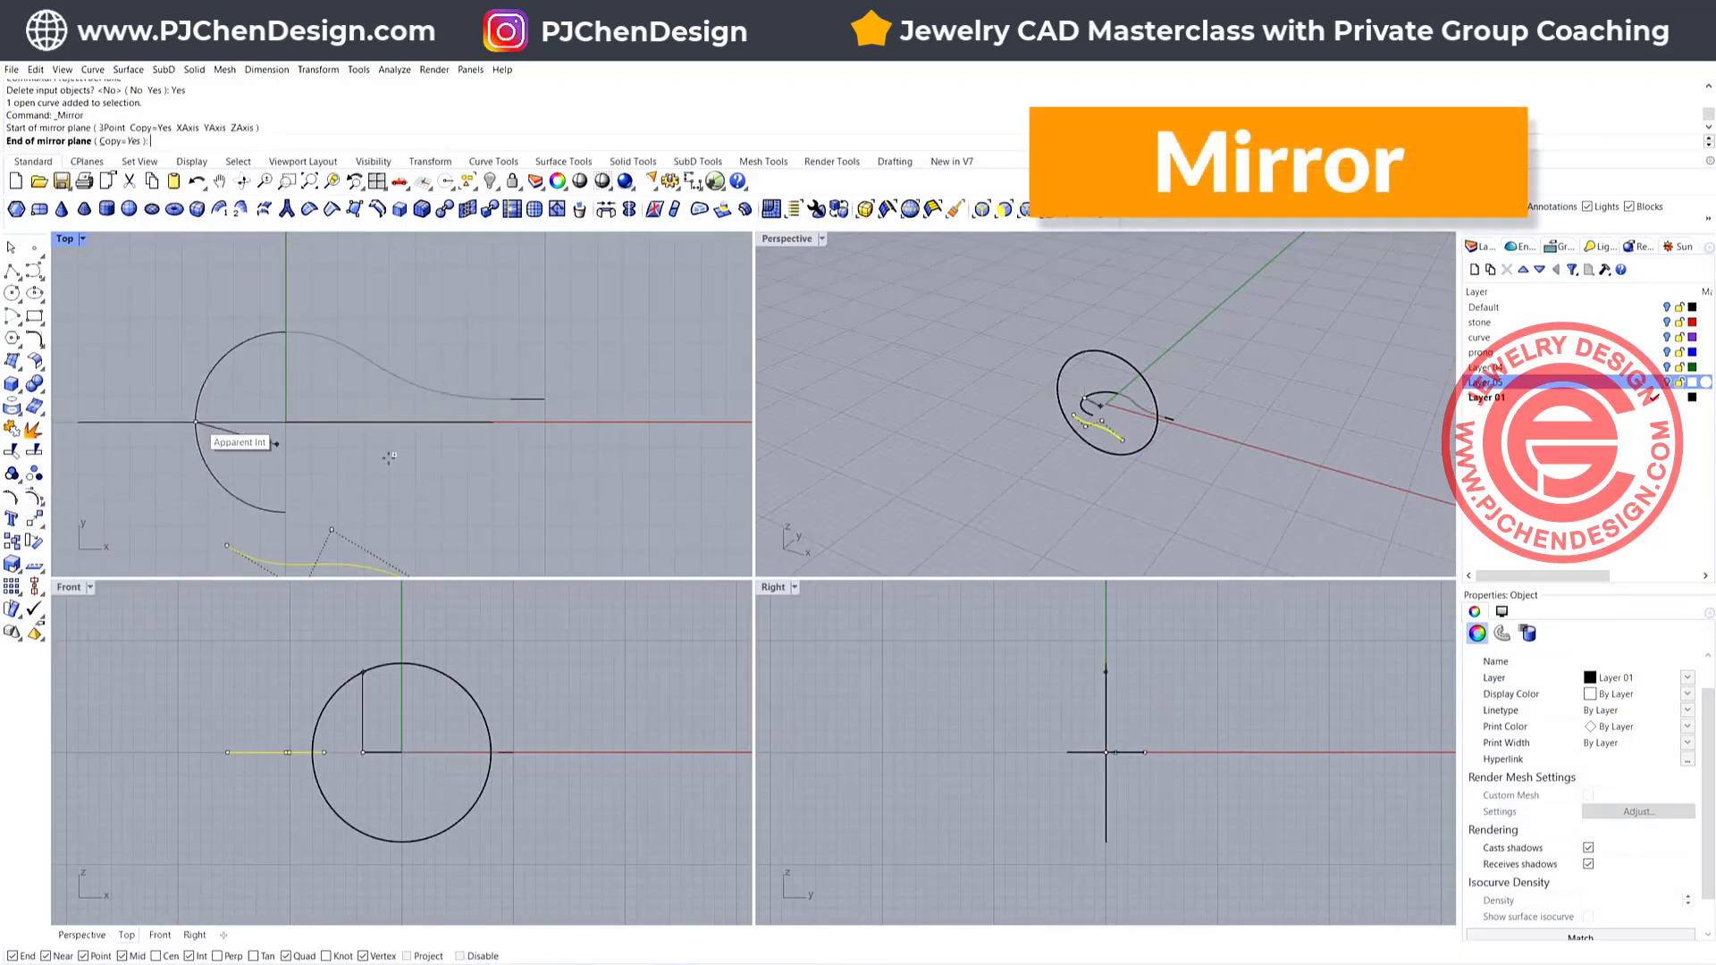
pyautogui.click(629, 424)
# Join the arc and both blend curves into one open curve
pyautogui.keyDown('shift'); pyautogui.click(406, 462); pyautogui.keyUp('shift')
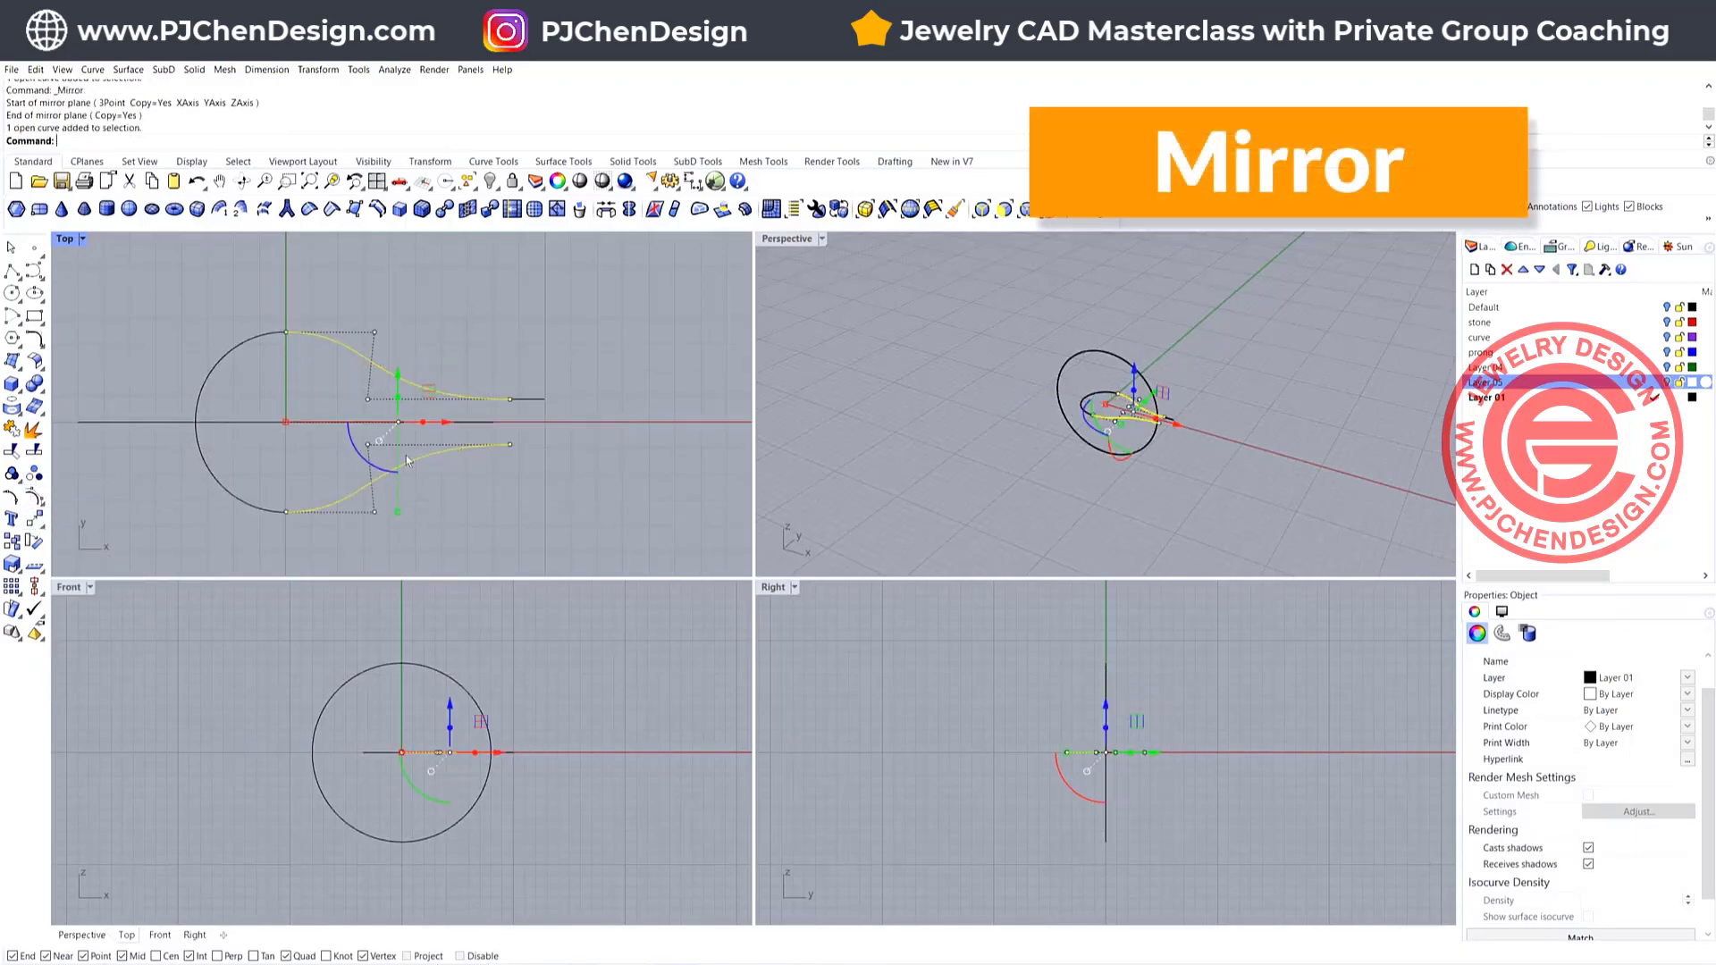
pyautogui.keyDown('shift'); pyautogui.click(212, 483); pyautogui.keyUp('shift')
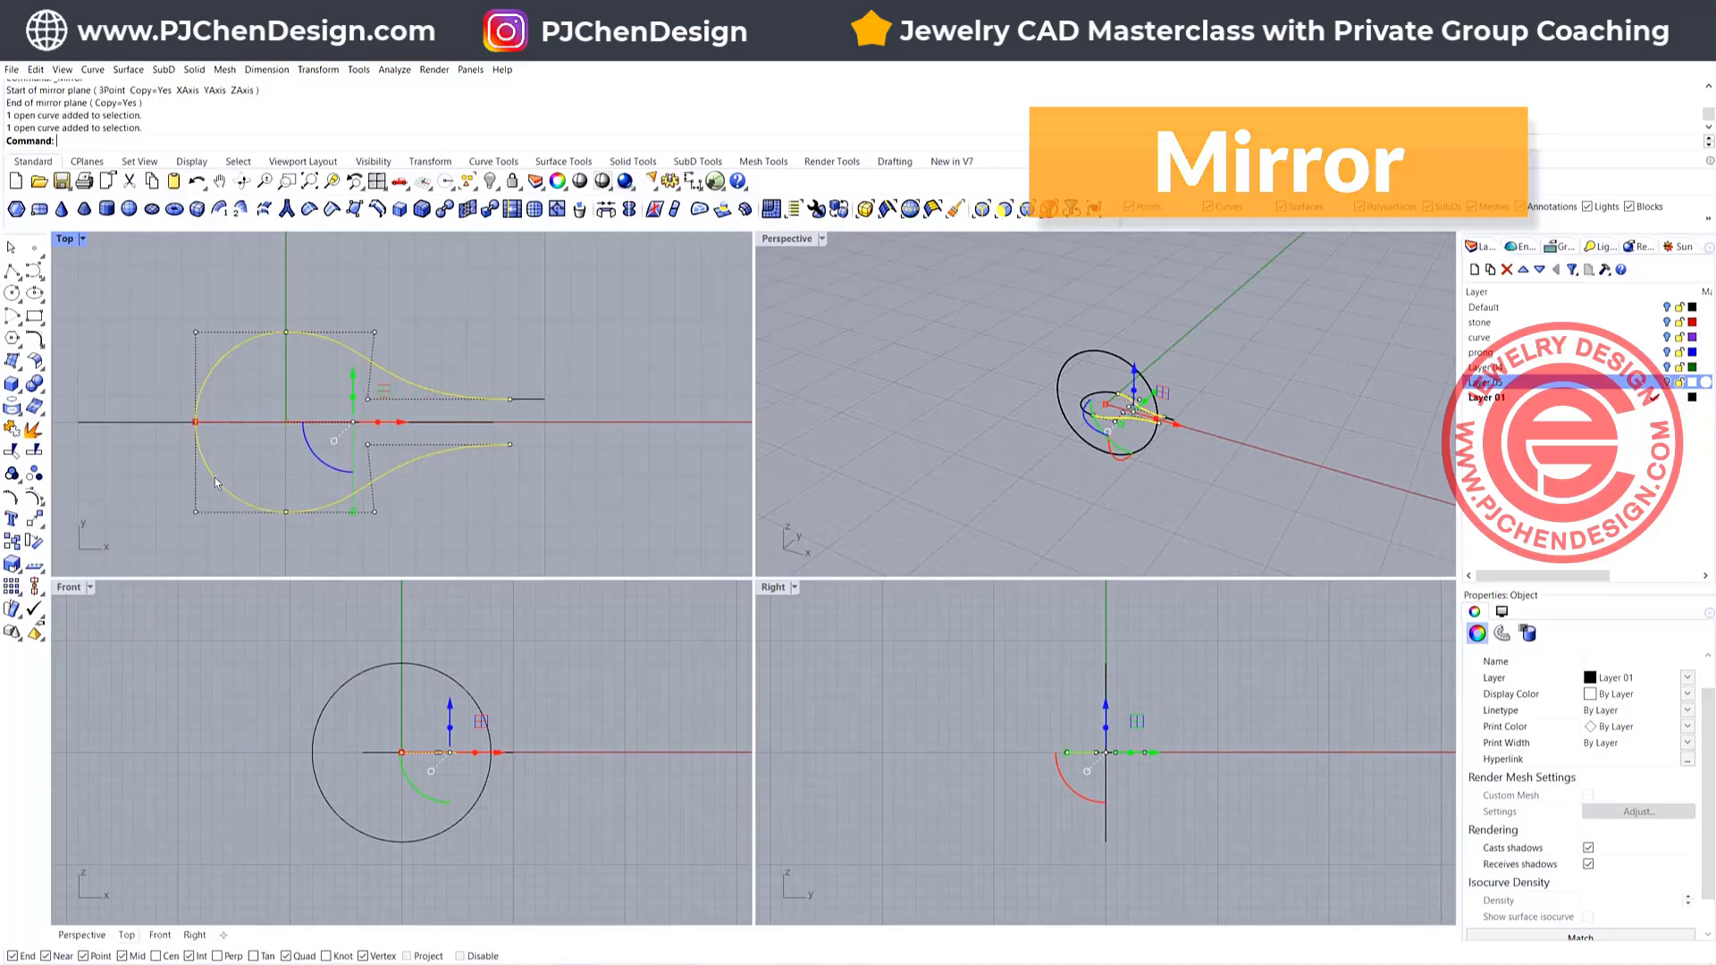
pyautogui.click(14, 434)
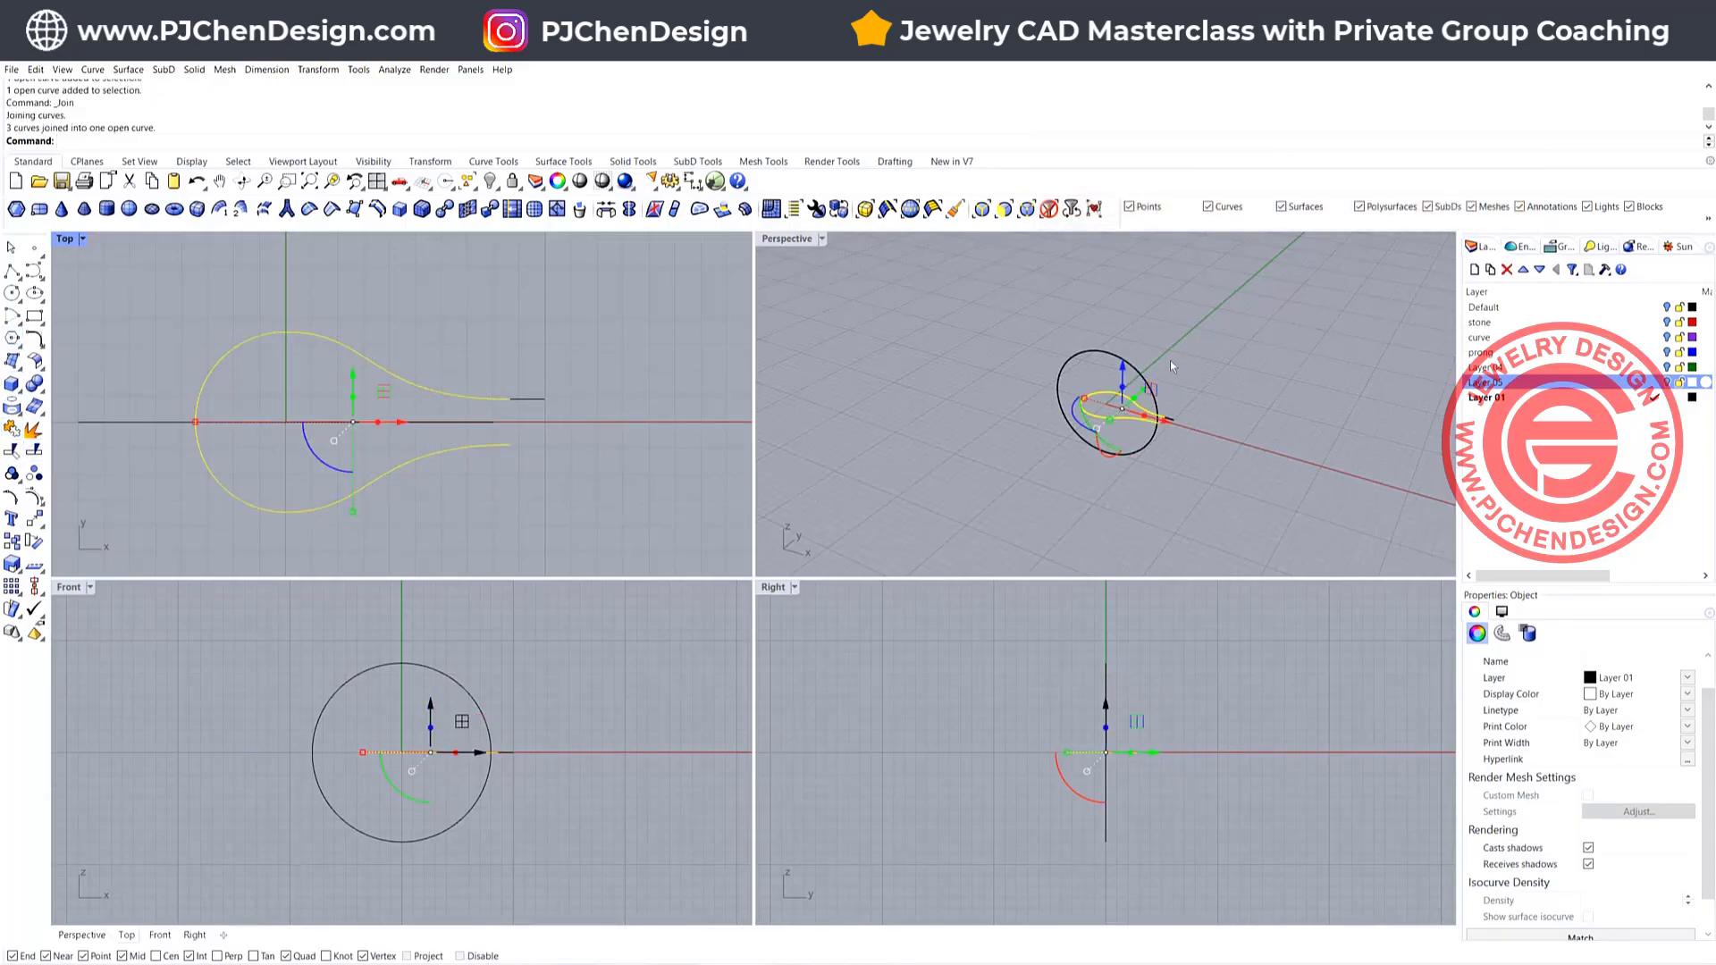
# Rebuild the joined curve with a point count of 16, deleting the input
pyautogui.moveTo(1101, 429); pyautogui.dragTo(1079, 426, button='right')
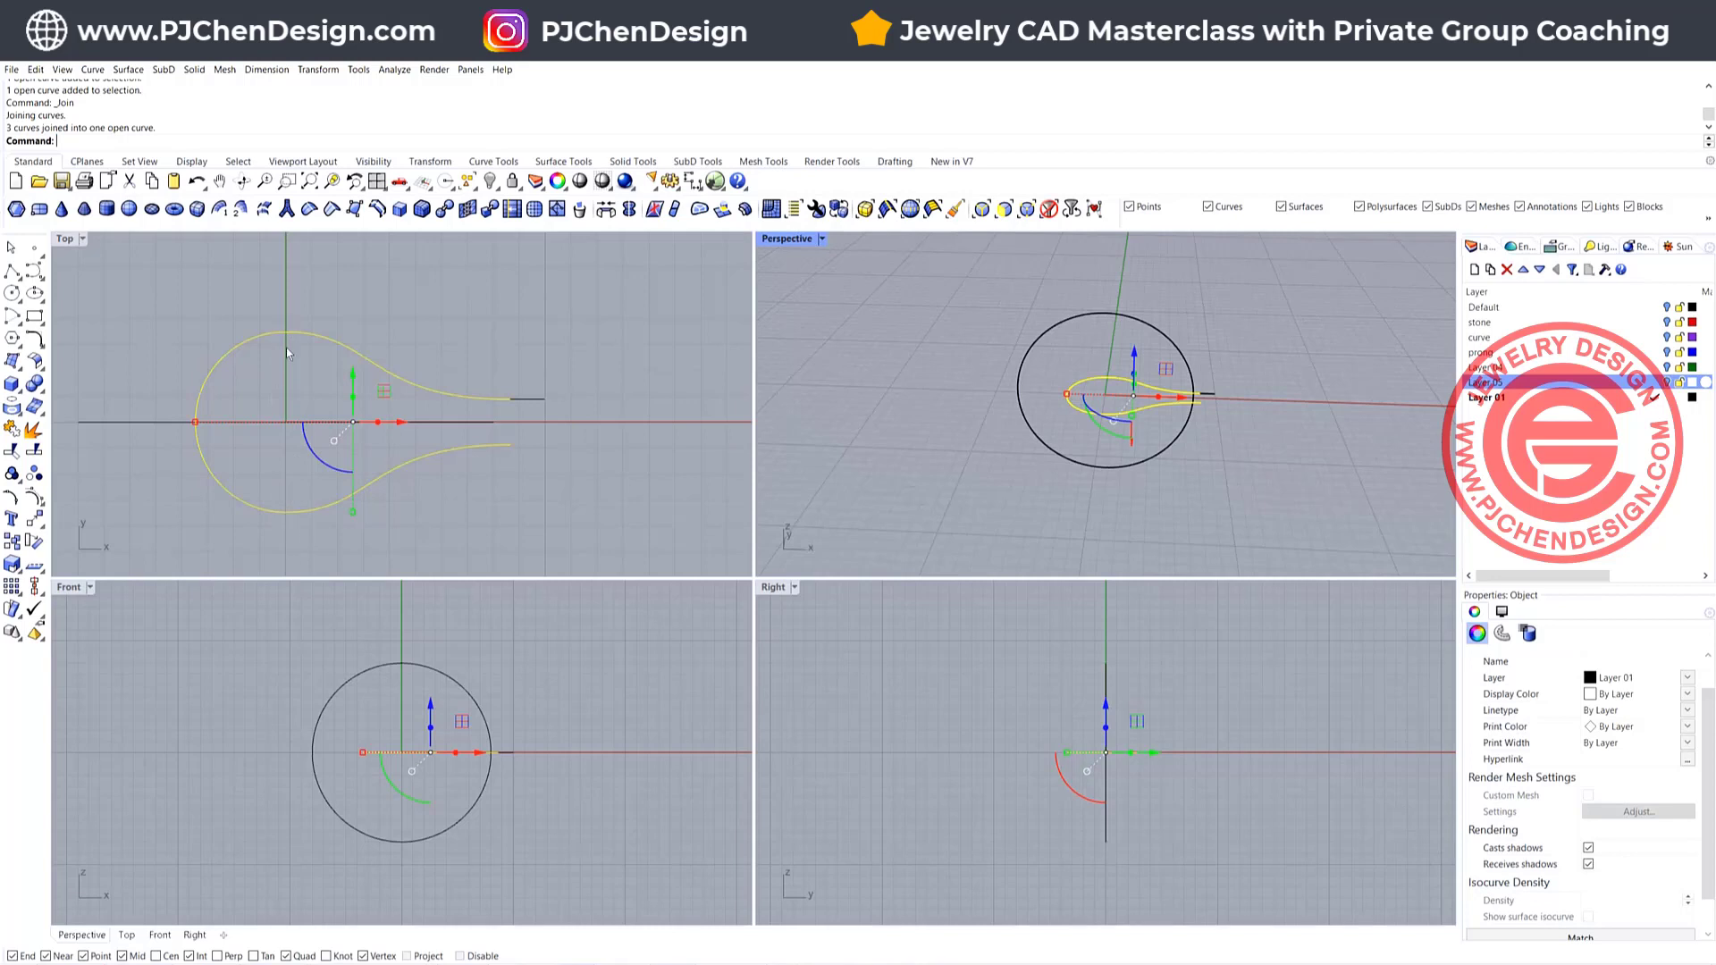
pyautogui.scroll(-2, 280, 339)
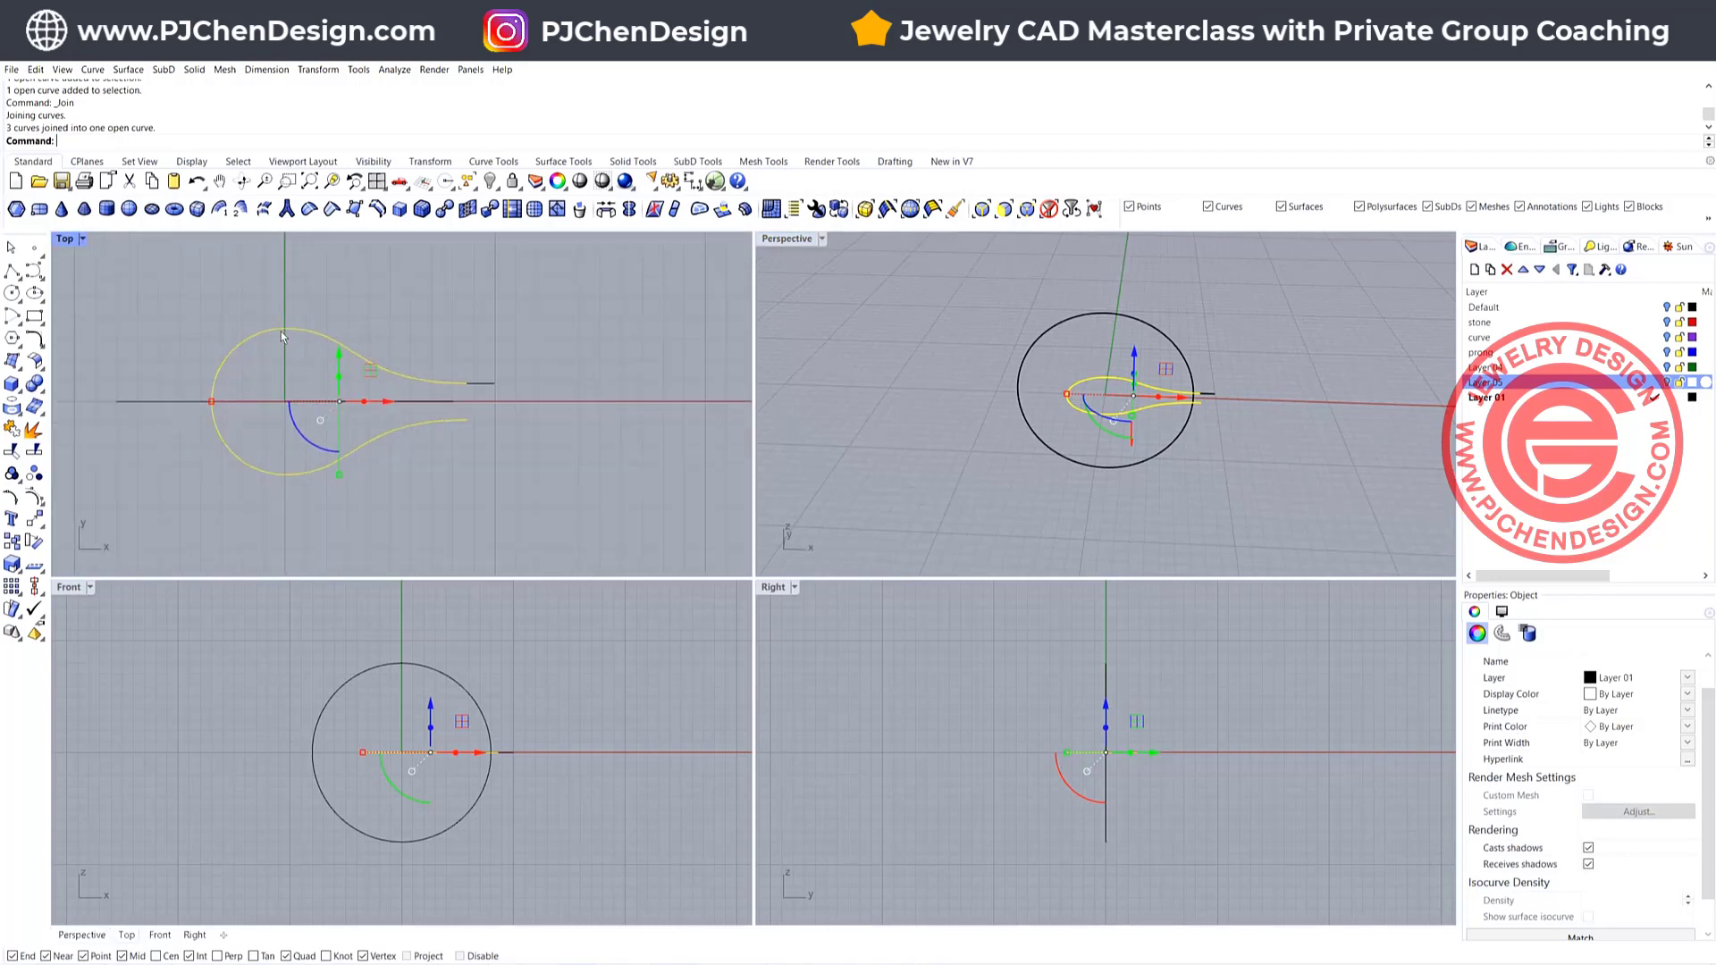
pyautogui.write('Rebuild')
pyautogui.press('Return')
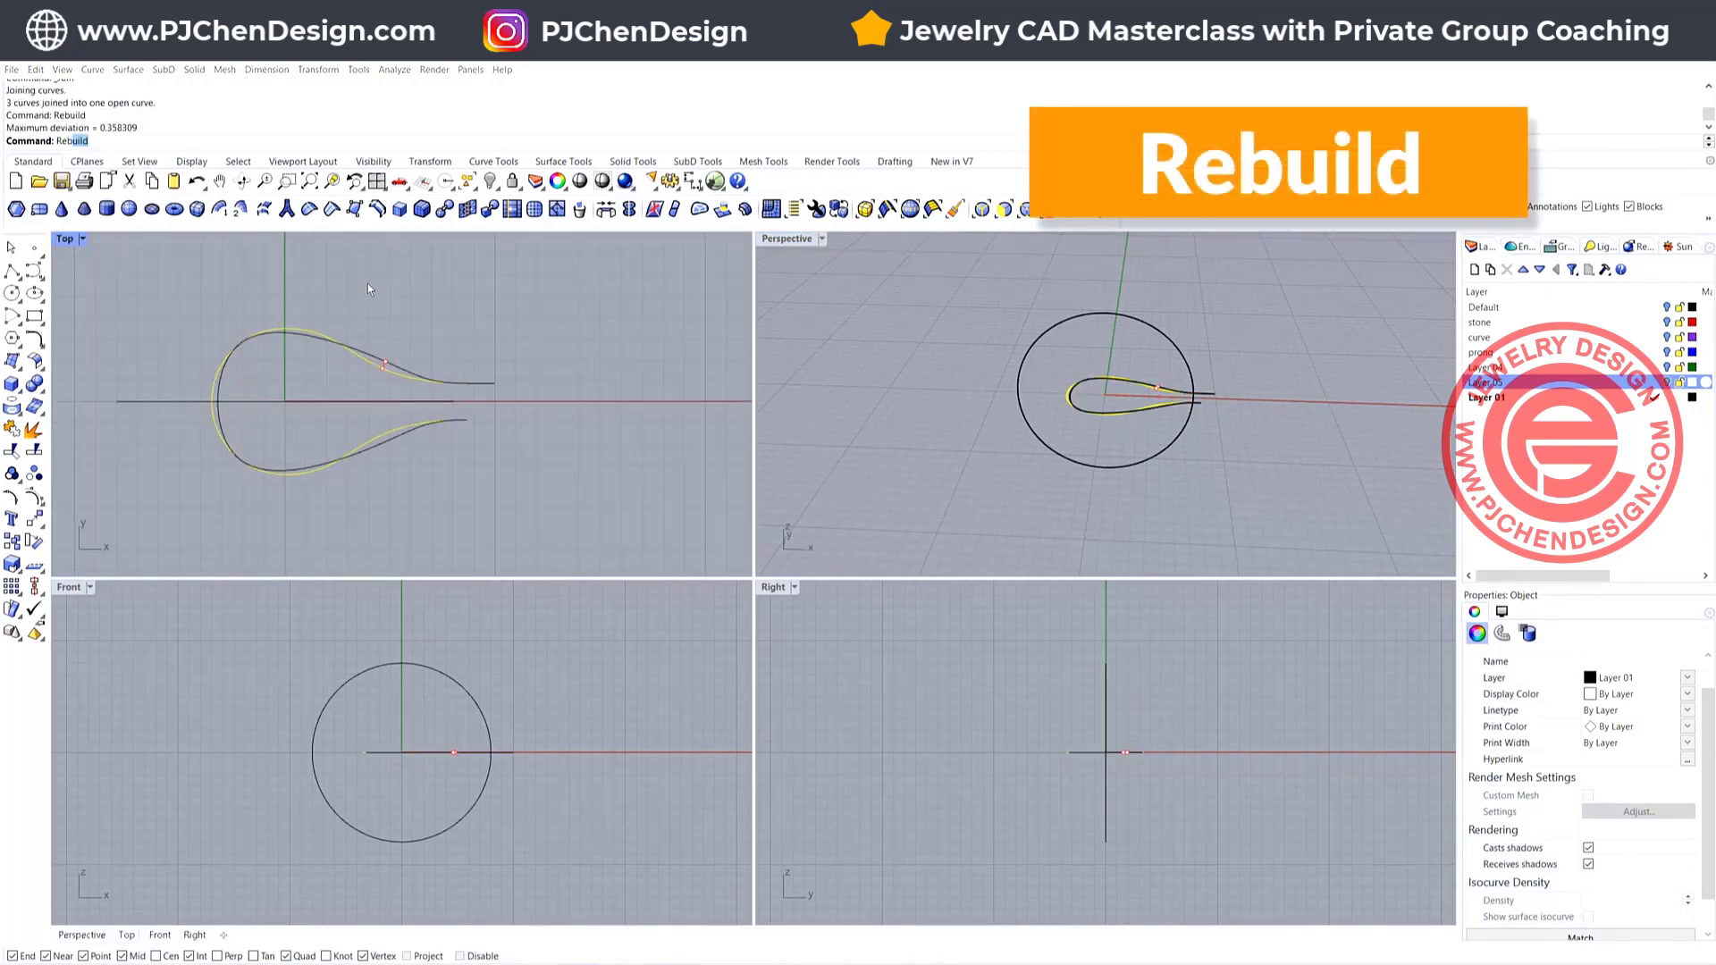
pyautogui.press('Return')
pyautogui.moveTo(314, 286); pyautogui.dragTo(811, 309)
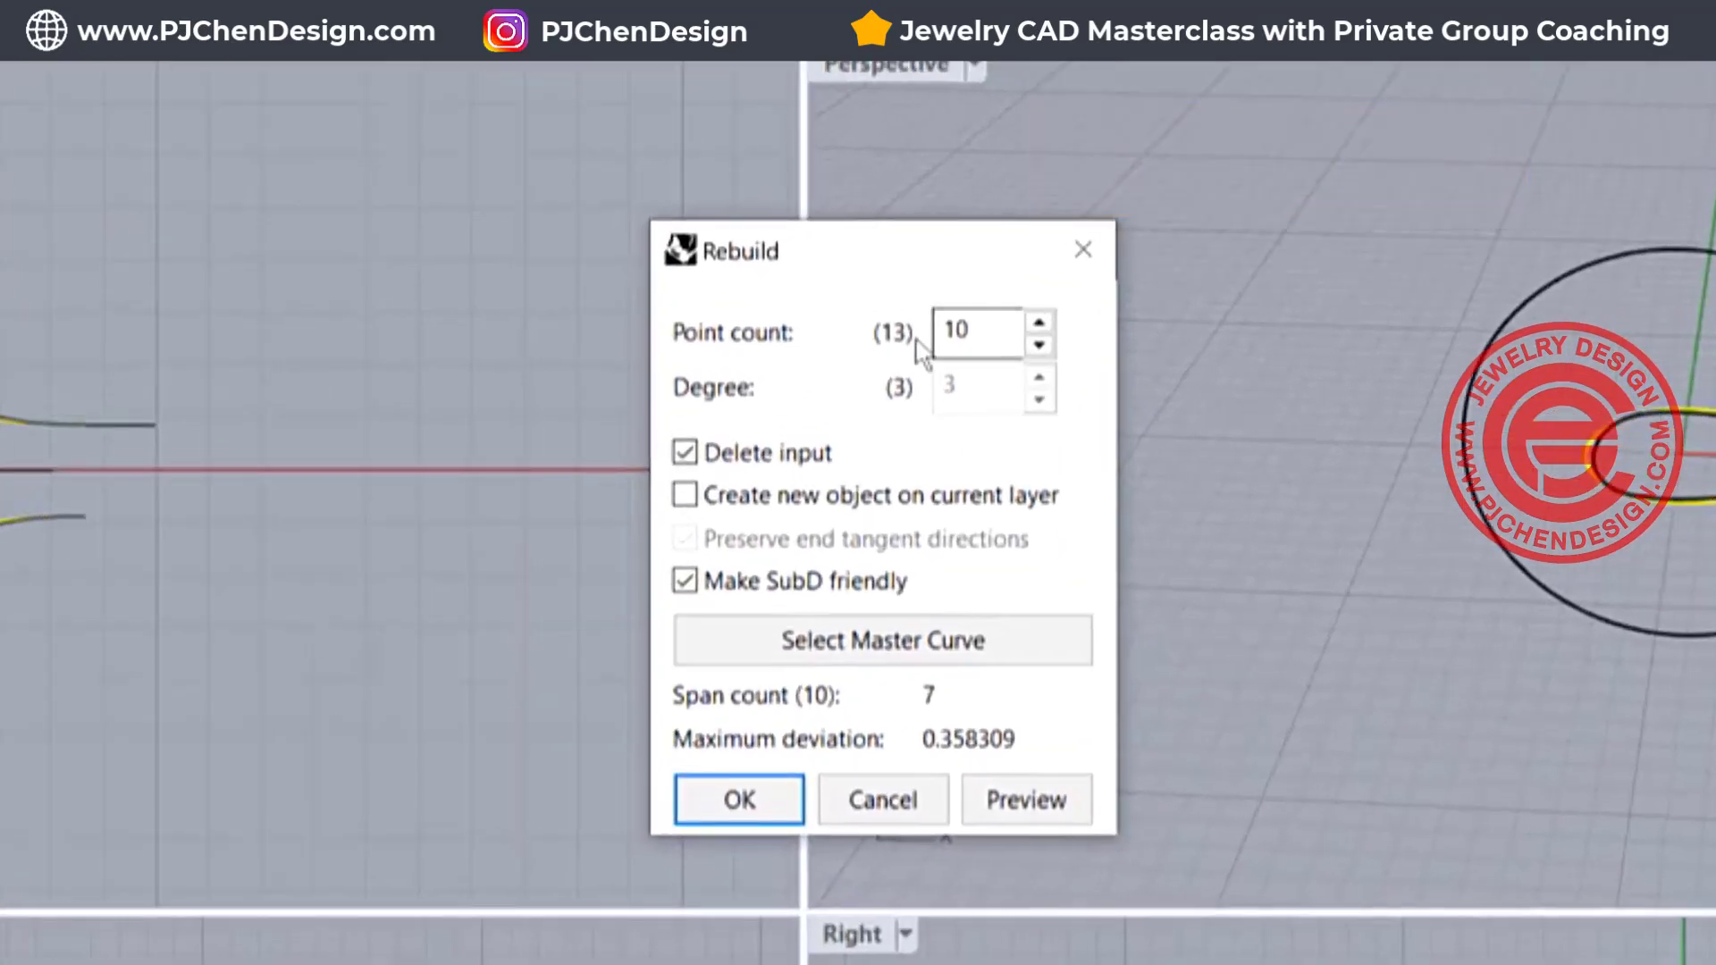
pyautogui.doubleClick(951, 330)
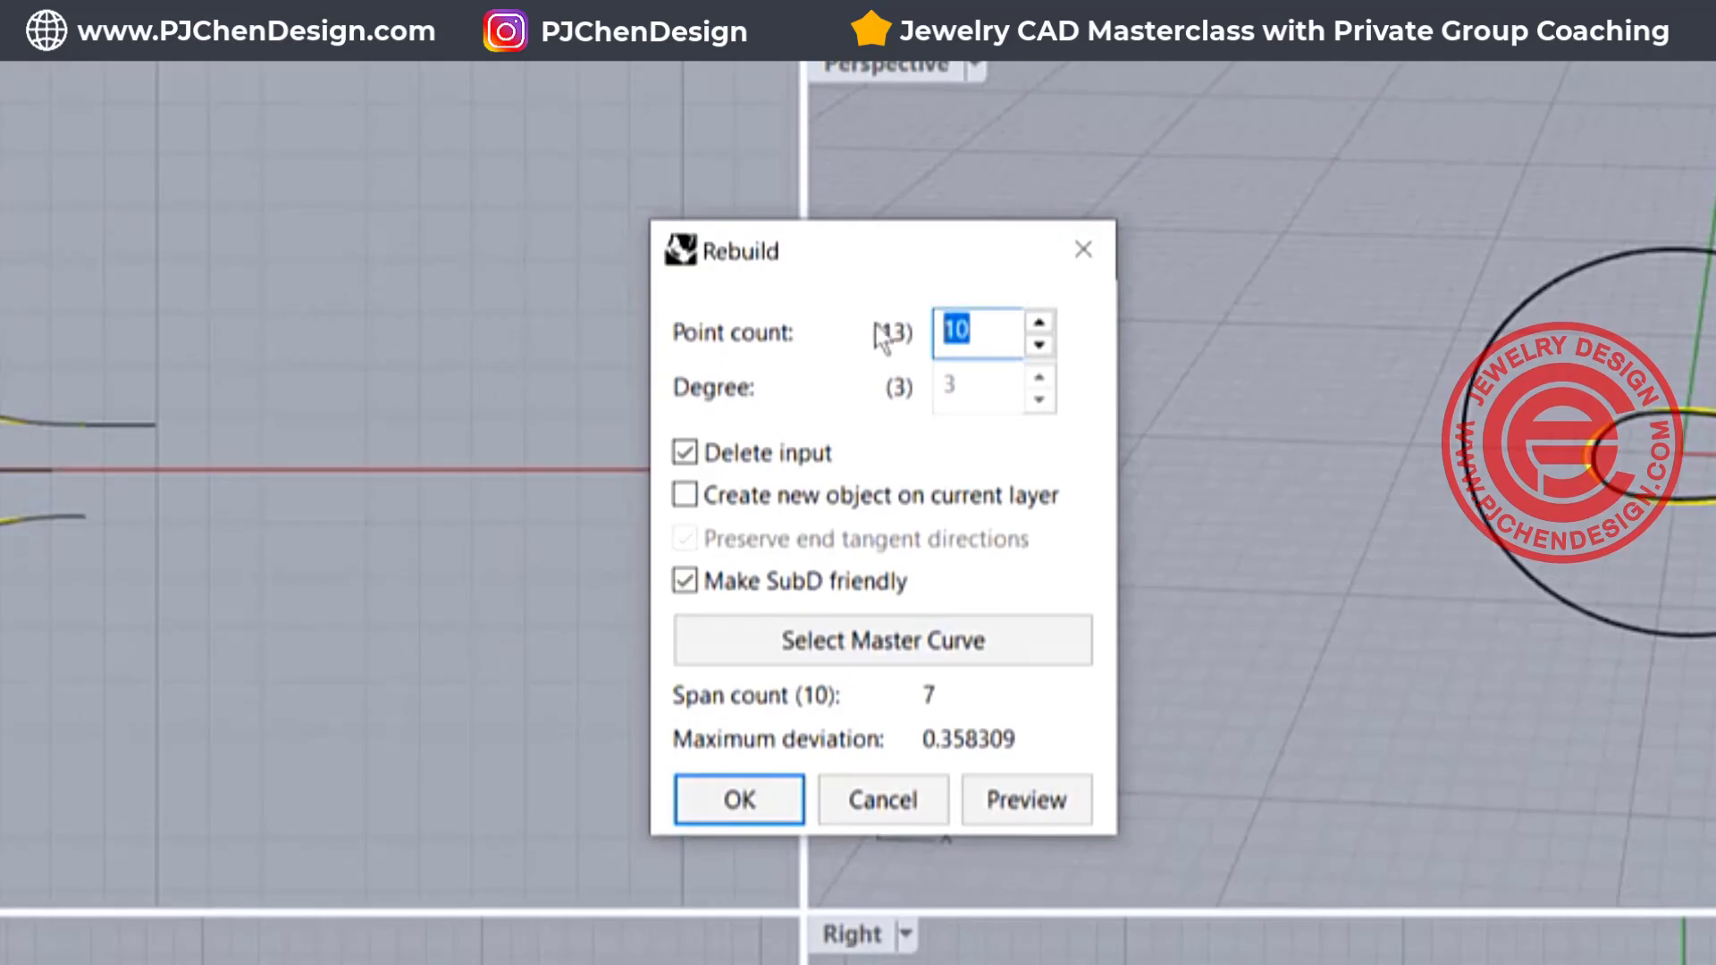
pyautogui.write('16')
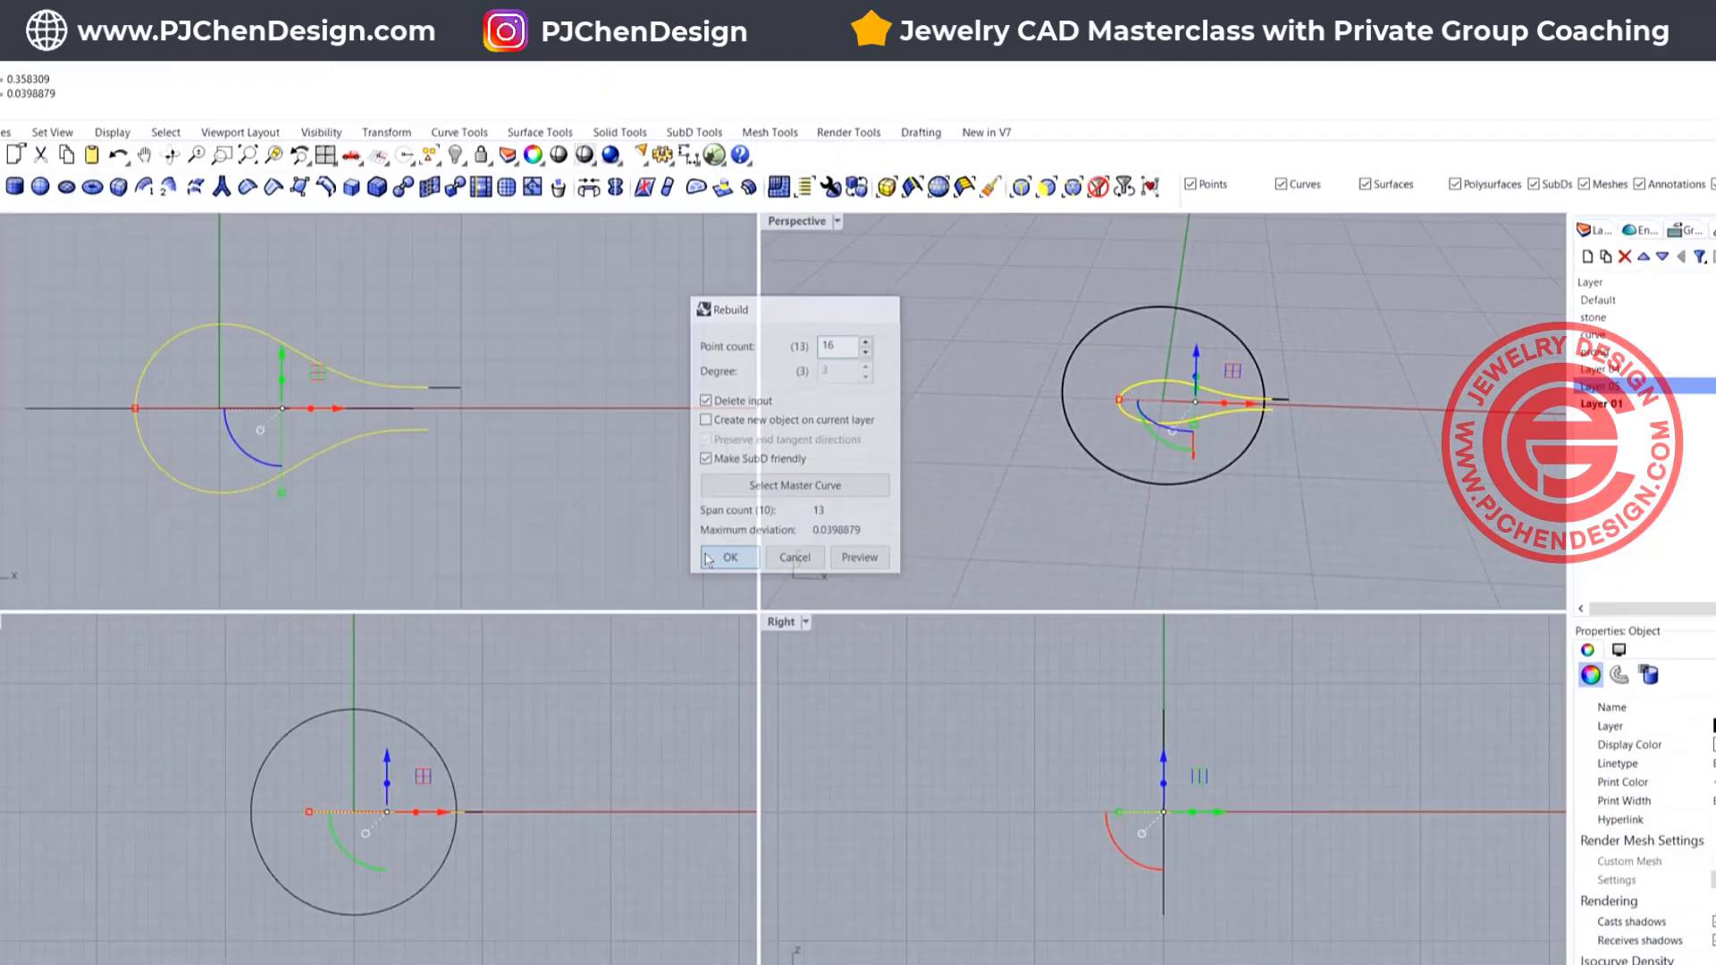
# Inspect the rebuilt outline and the finger circle from an angled Perspective view, selecting each to check its shape
pyautogui.click(739, 800)
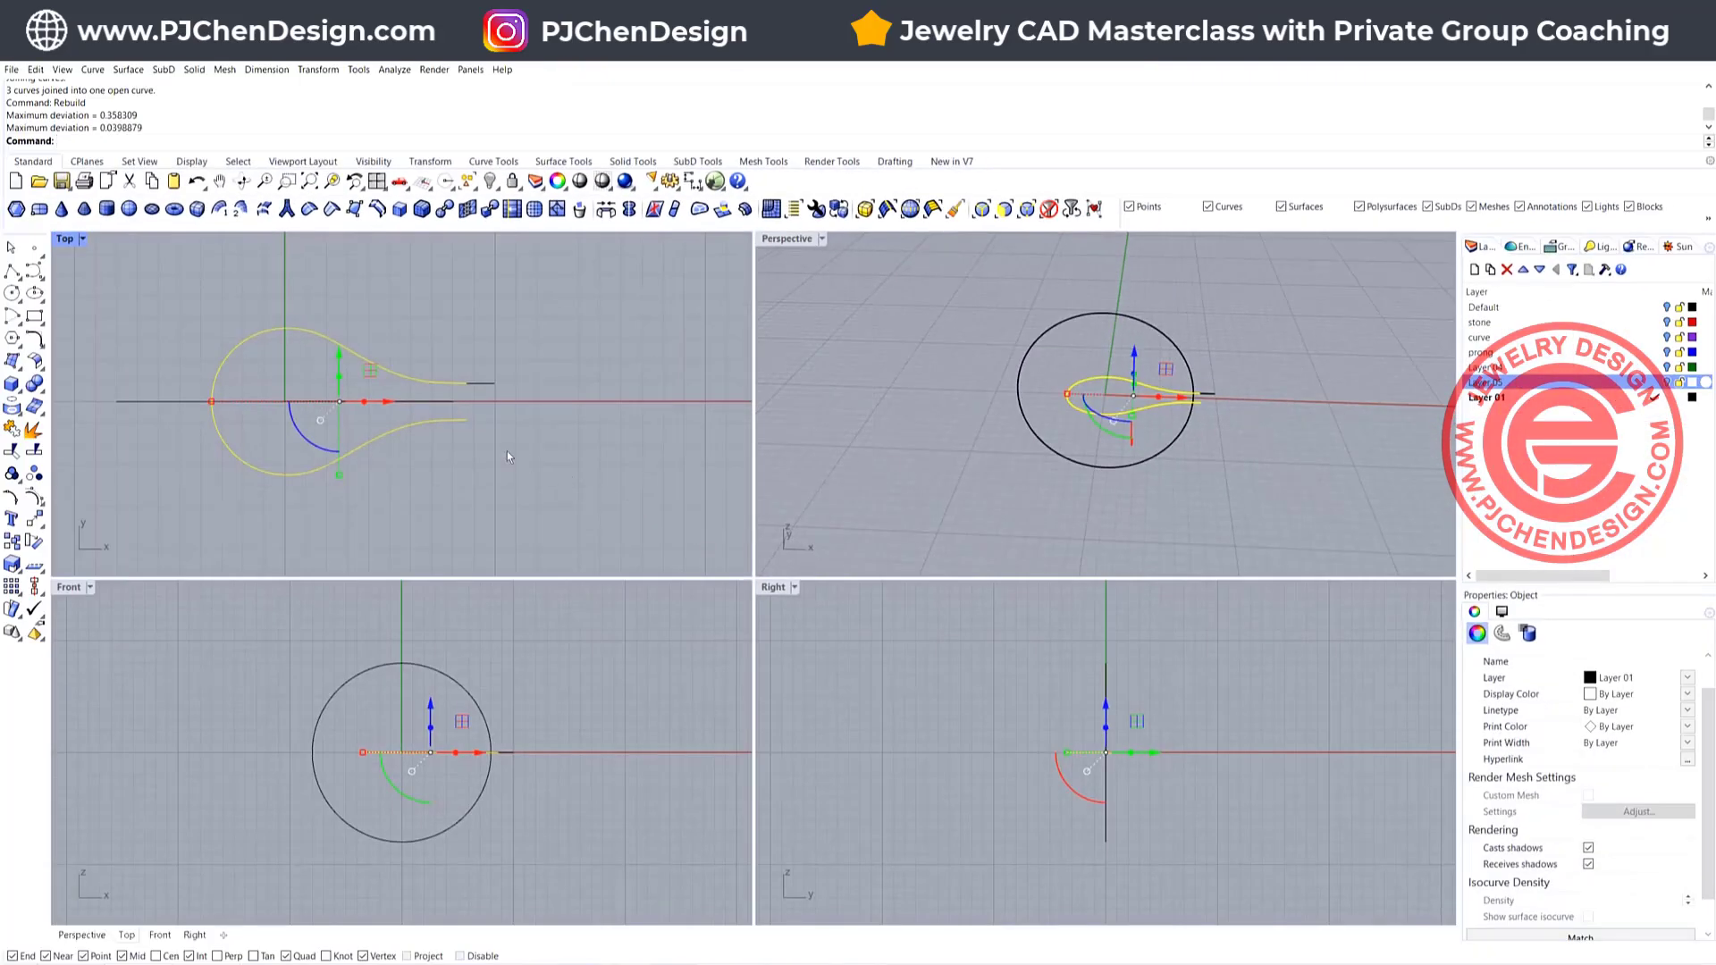
pyautogui.click(439, 434)
pyautogui.click(448, 418)
pyautogui.moveTo(1206, 415); pyautogui.dragTo(935, 405, button='right')
pyautogui.scroll(4, 1070, 404)
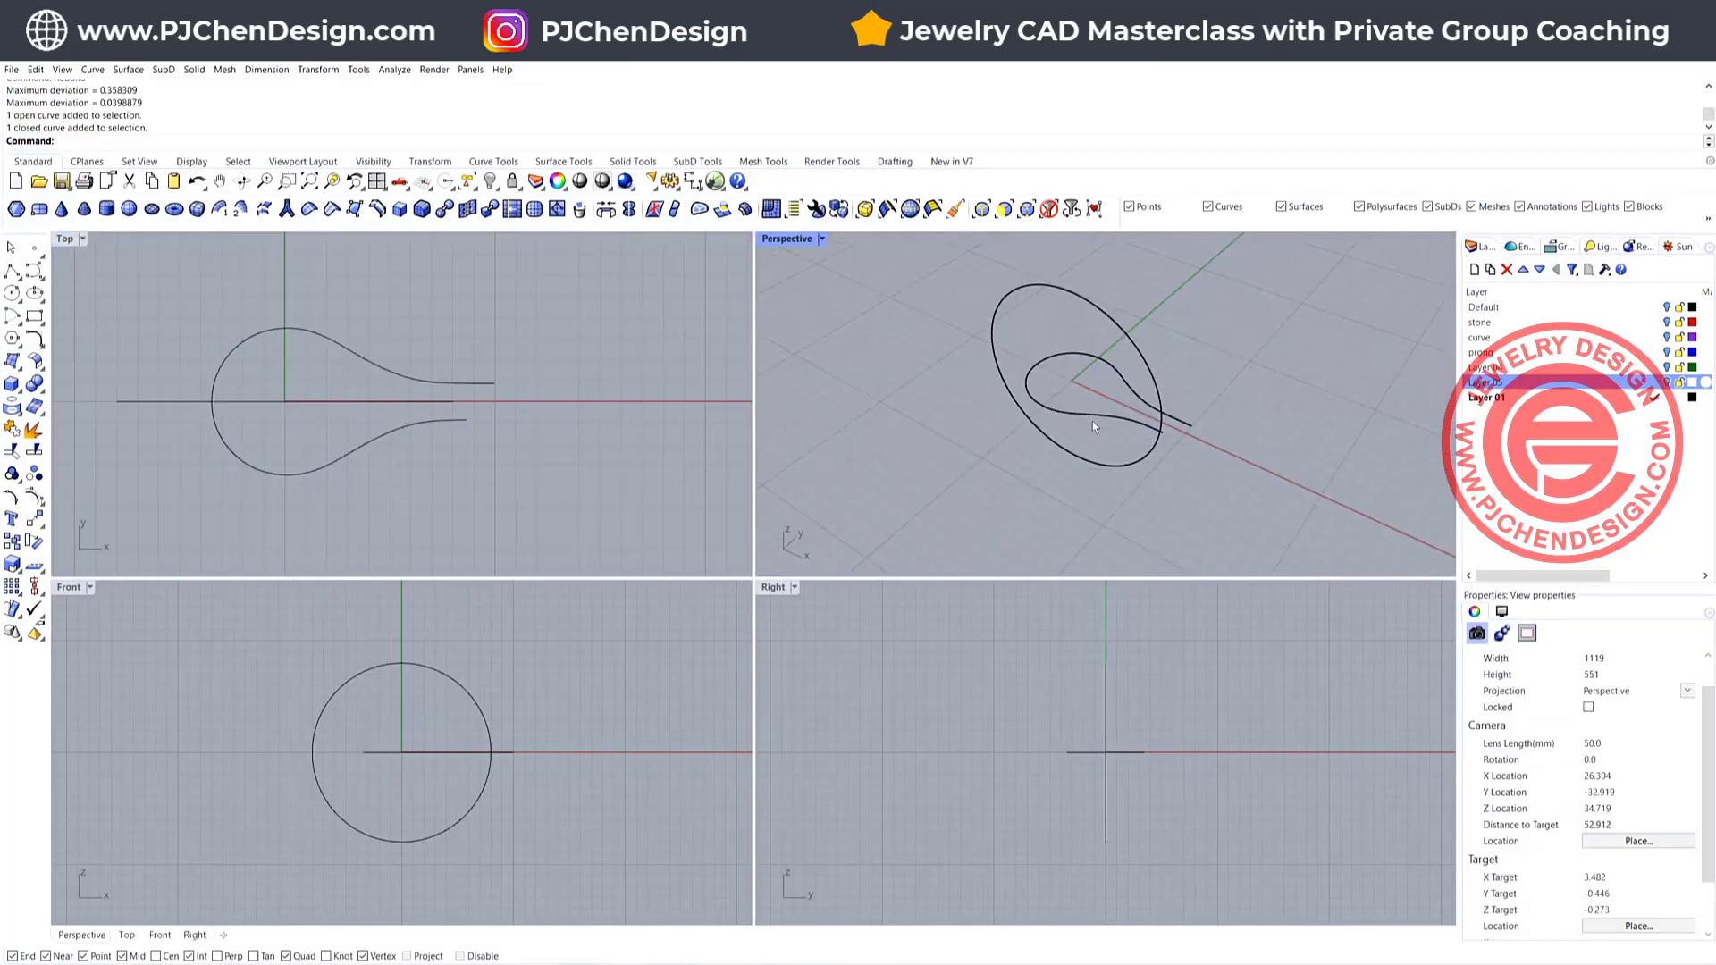
pyautogui.click(1084, 415)
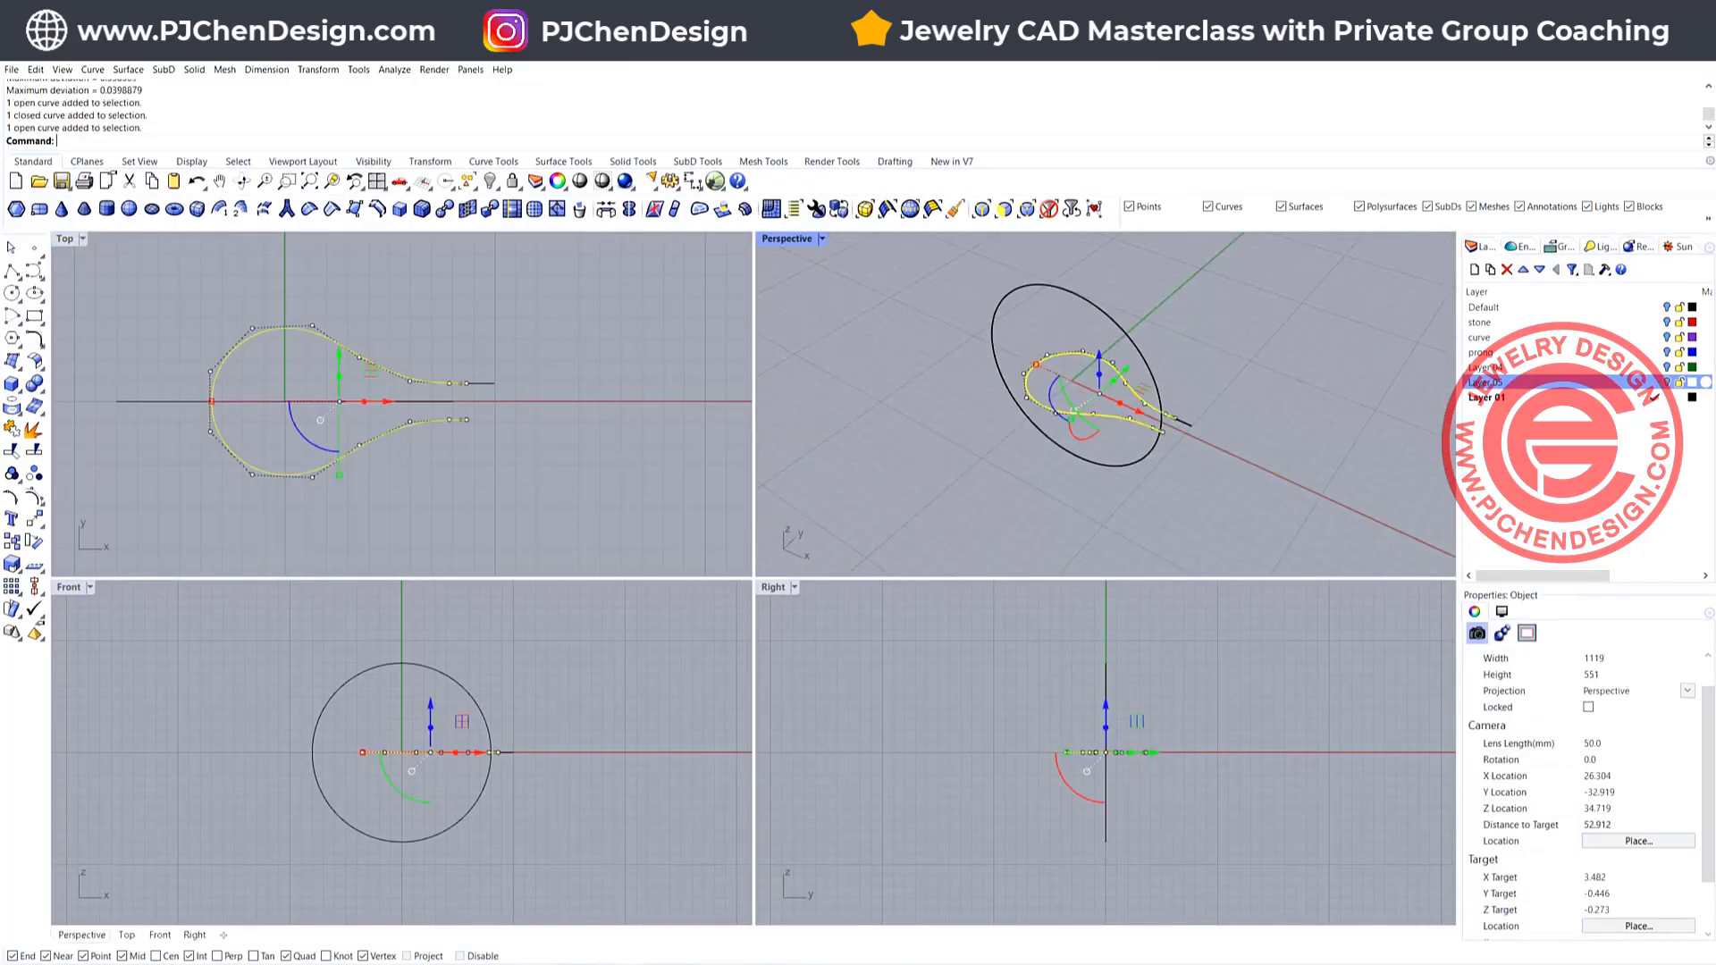
pyautogui.click(1130, 338)
pyautogui.press('Escape')
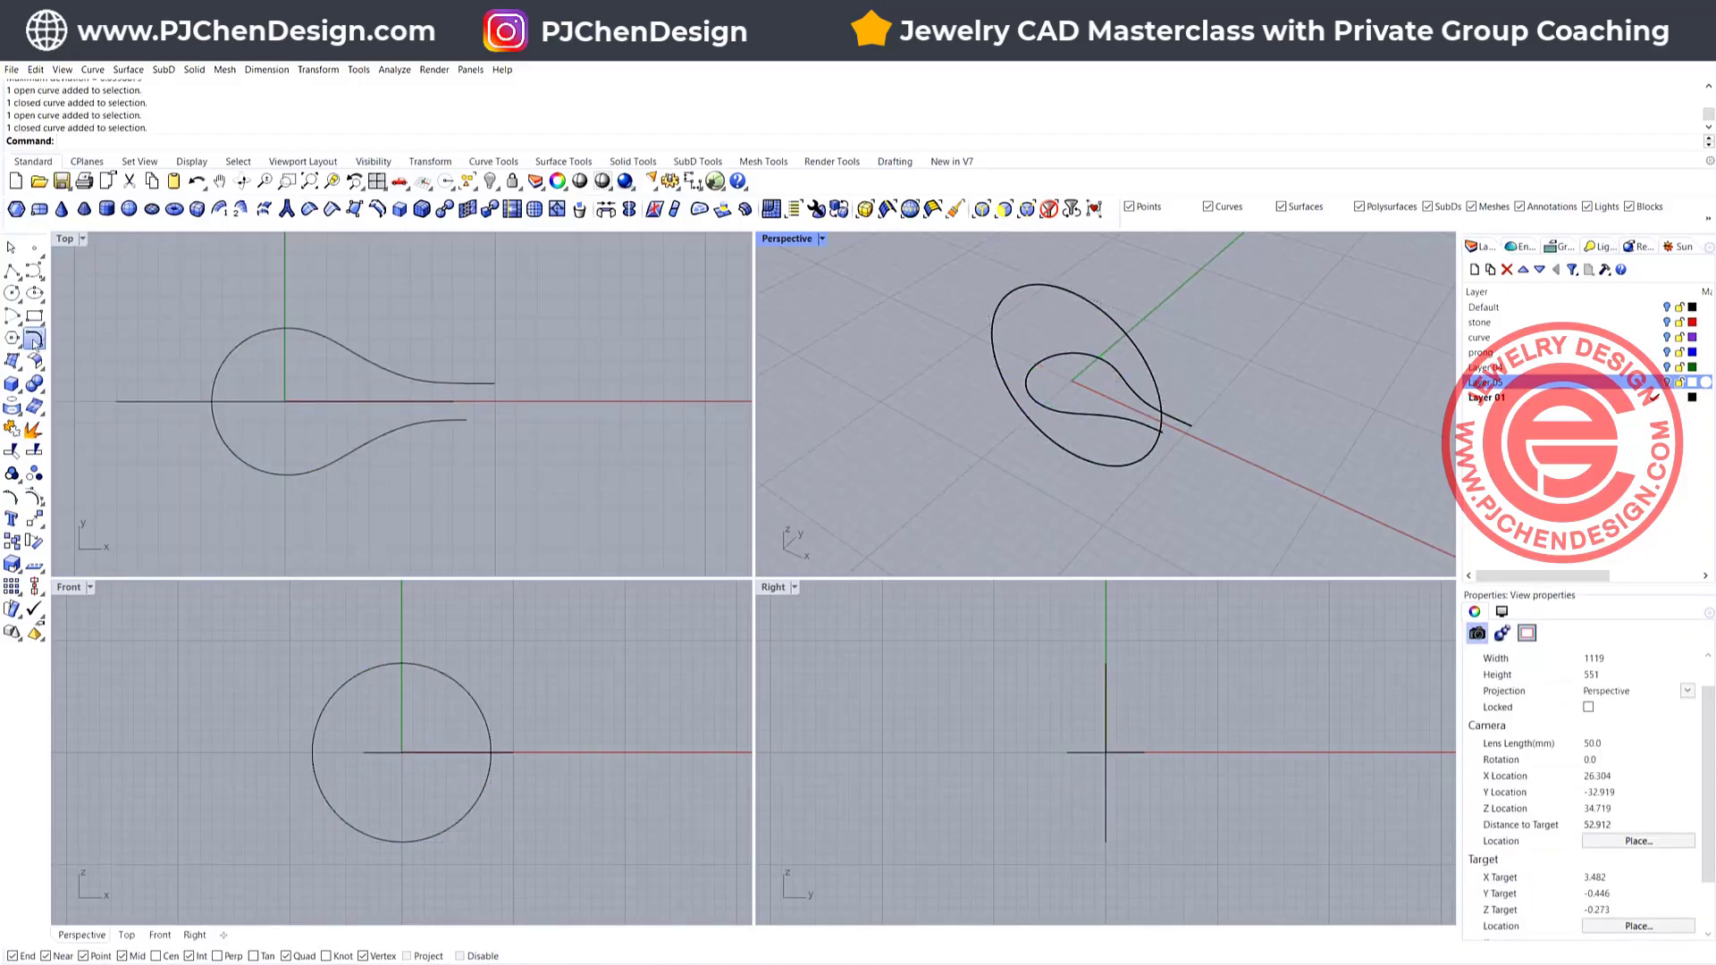
# Create a 3D curve from the flat outline and the finger circle with Curve from 2 Views
pyautogui.click(34, 343)
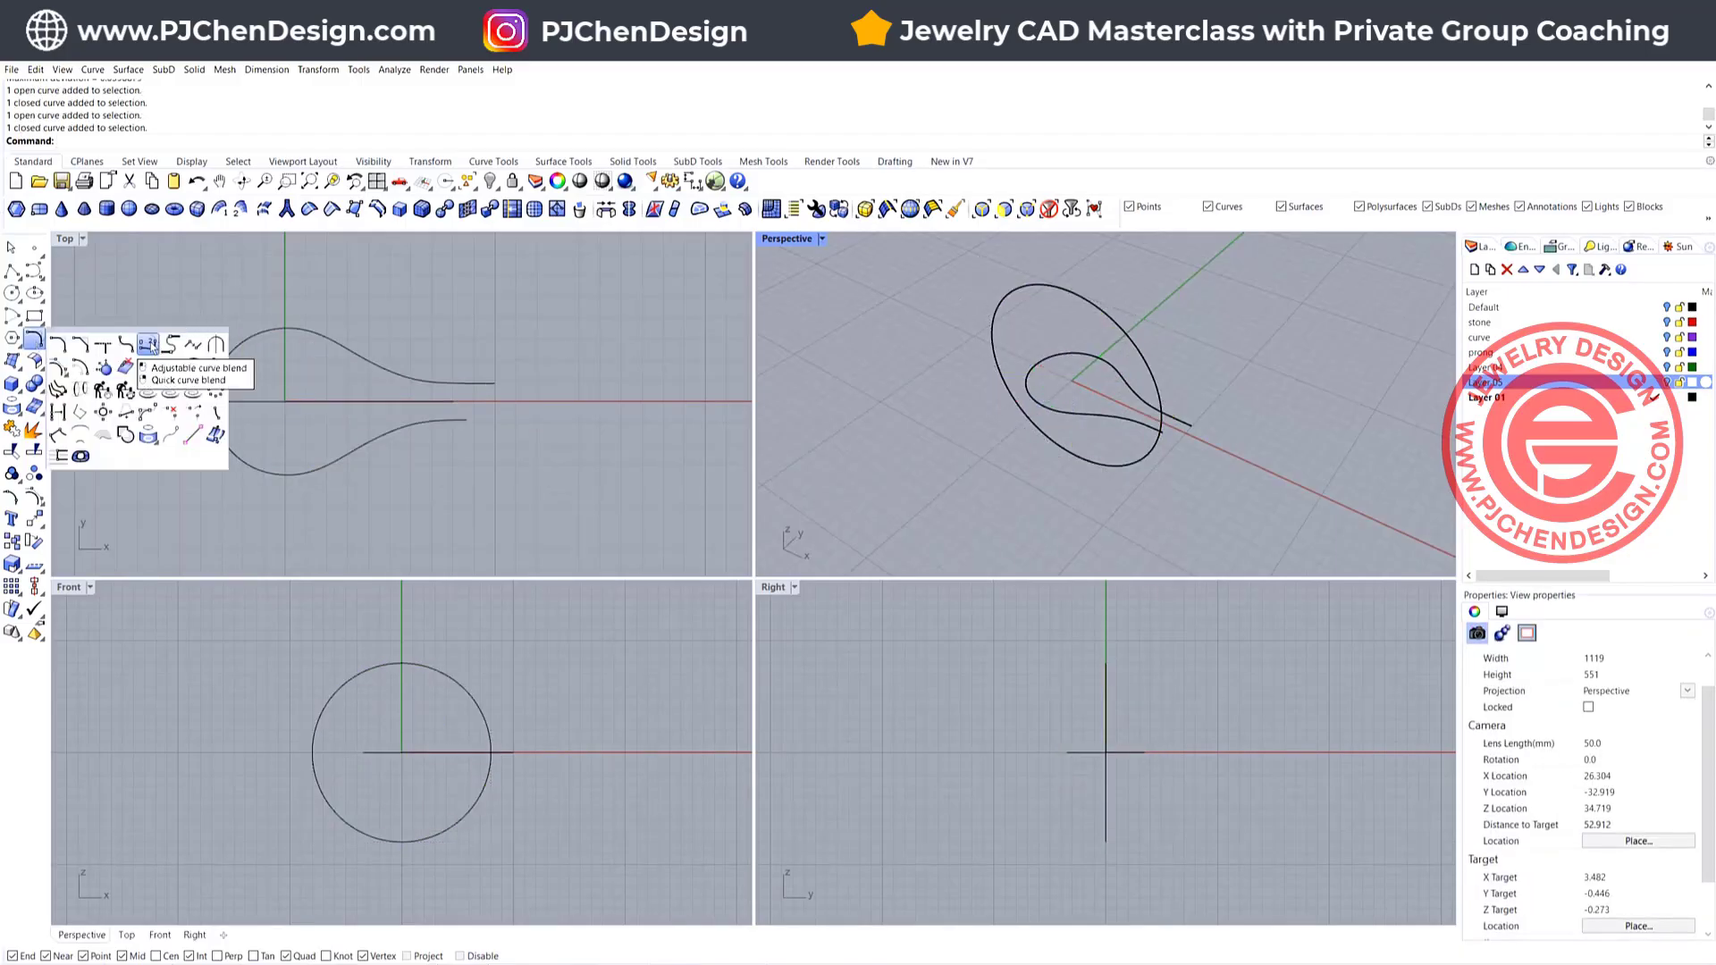
pyautogui.click(215, 367)
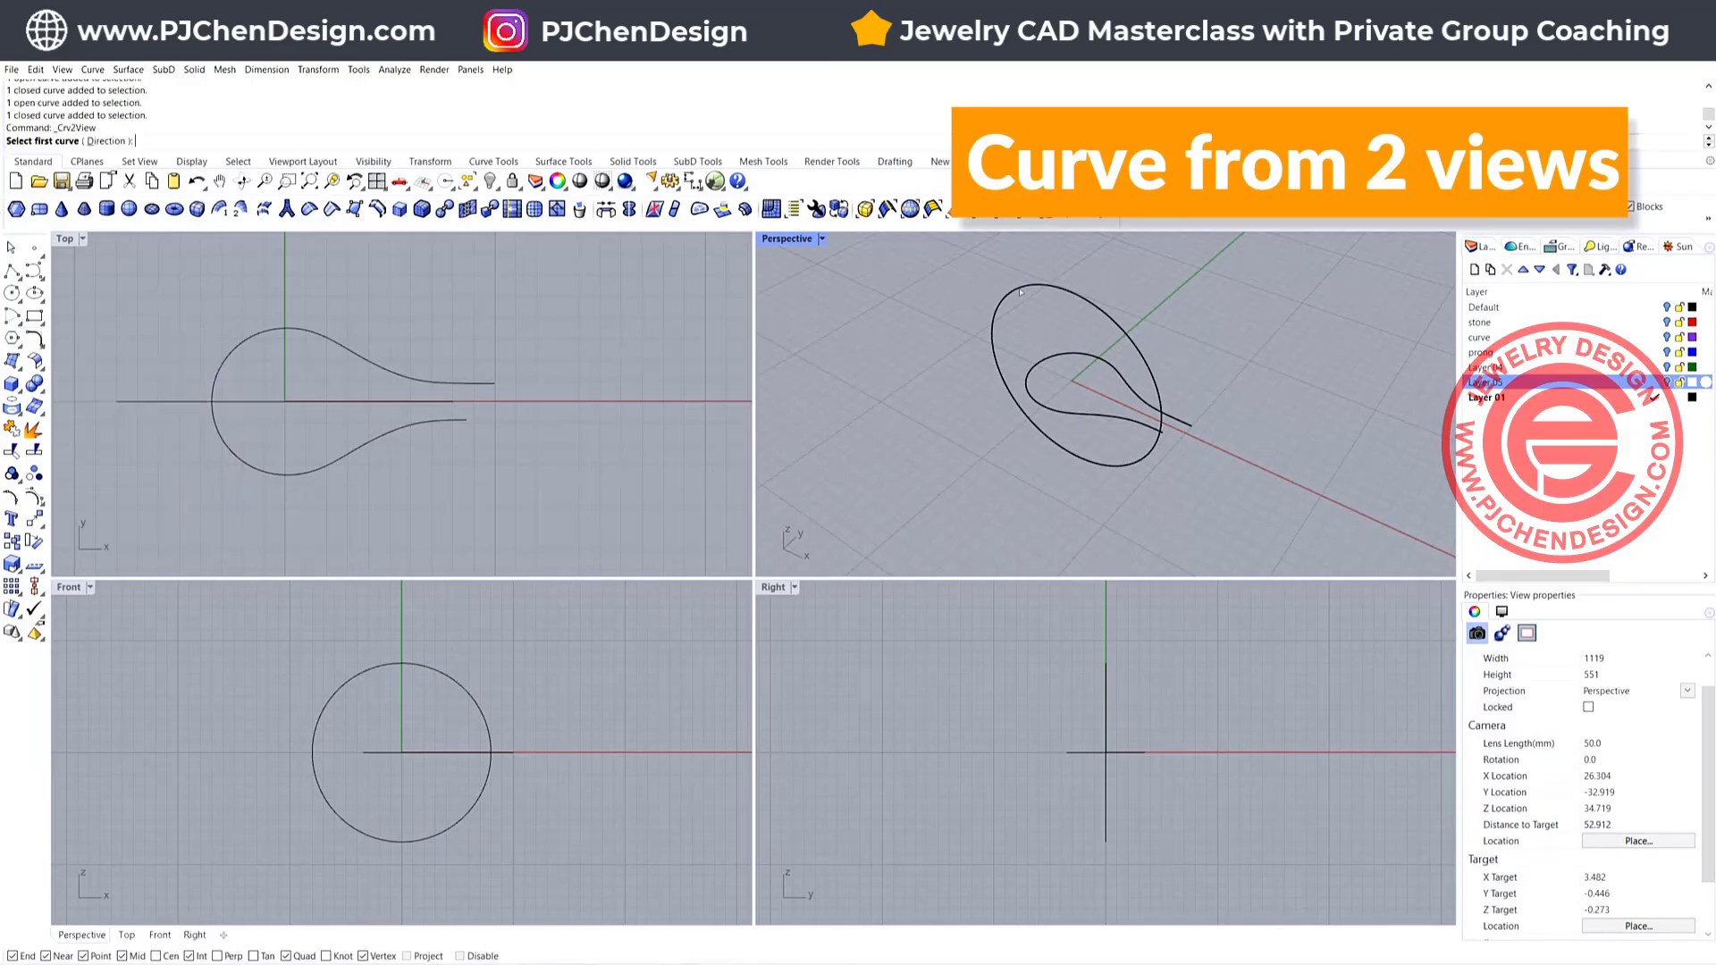
pyautogui.click(1116, 364)
pyautogui.click(1134, 347)
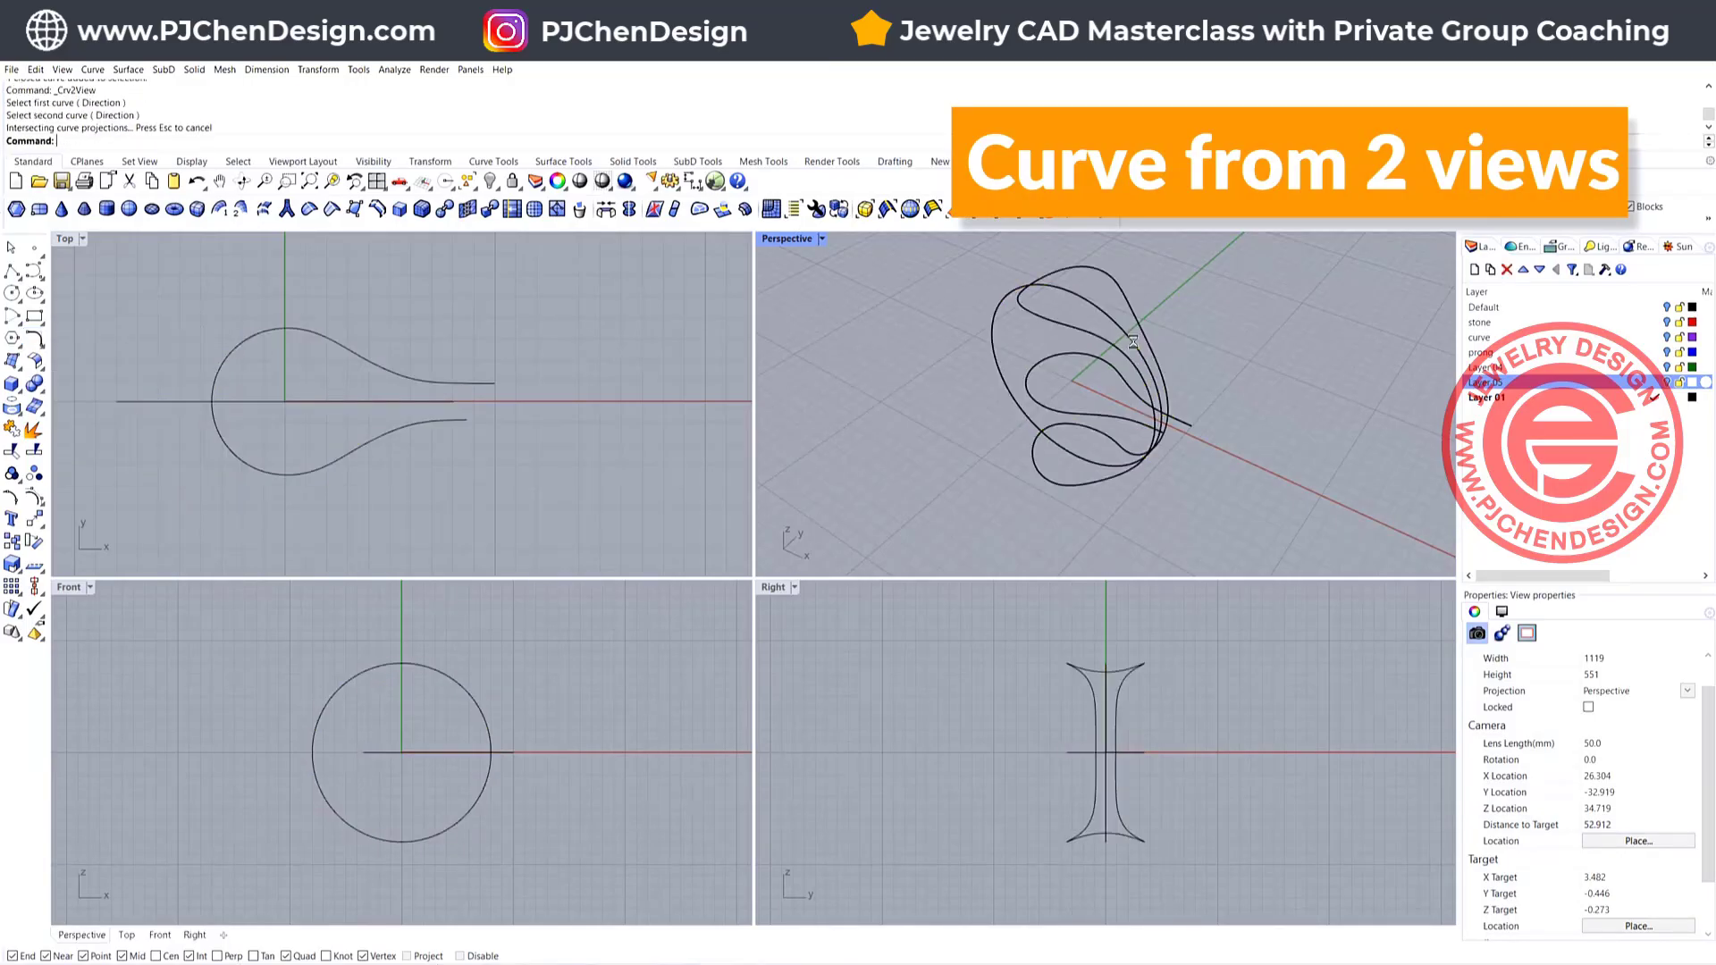
# Trim away the lower half of the 3D curve, using the flat outline as the cutting object
pyautogui.moveTo(1142, 408)
pyautogui.mouseDown(button='right')
pyautogui.moveTo(1081, 368)
pyautogui.moveTo(1162, 427)
pyautogui.mouseUp(button='right')
pyautogui.scroll(4, 1140, 404)
pyautogui.doubleClick(780, 239)
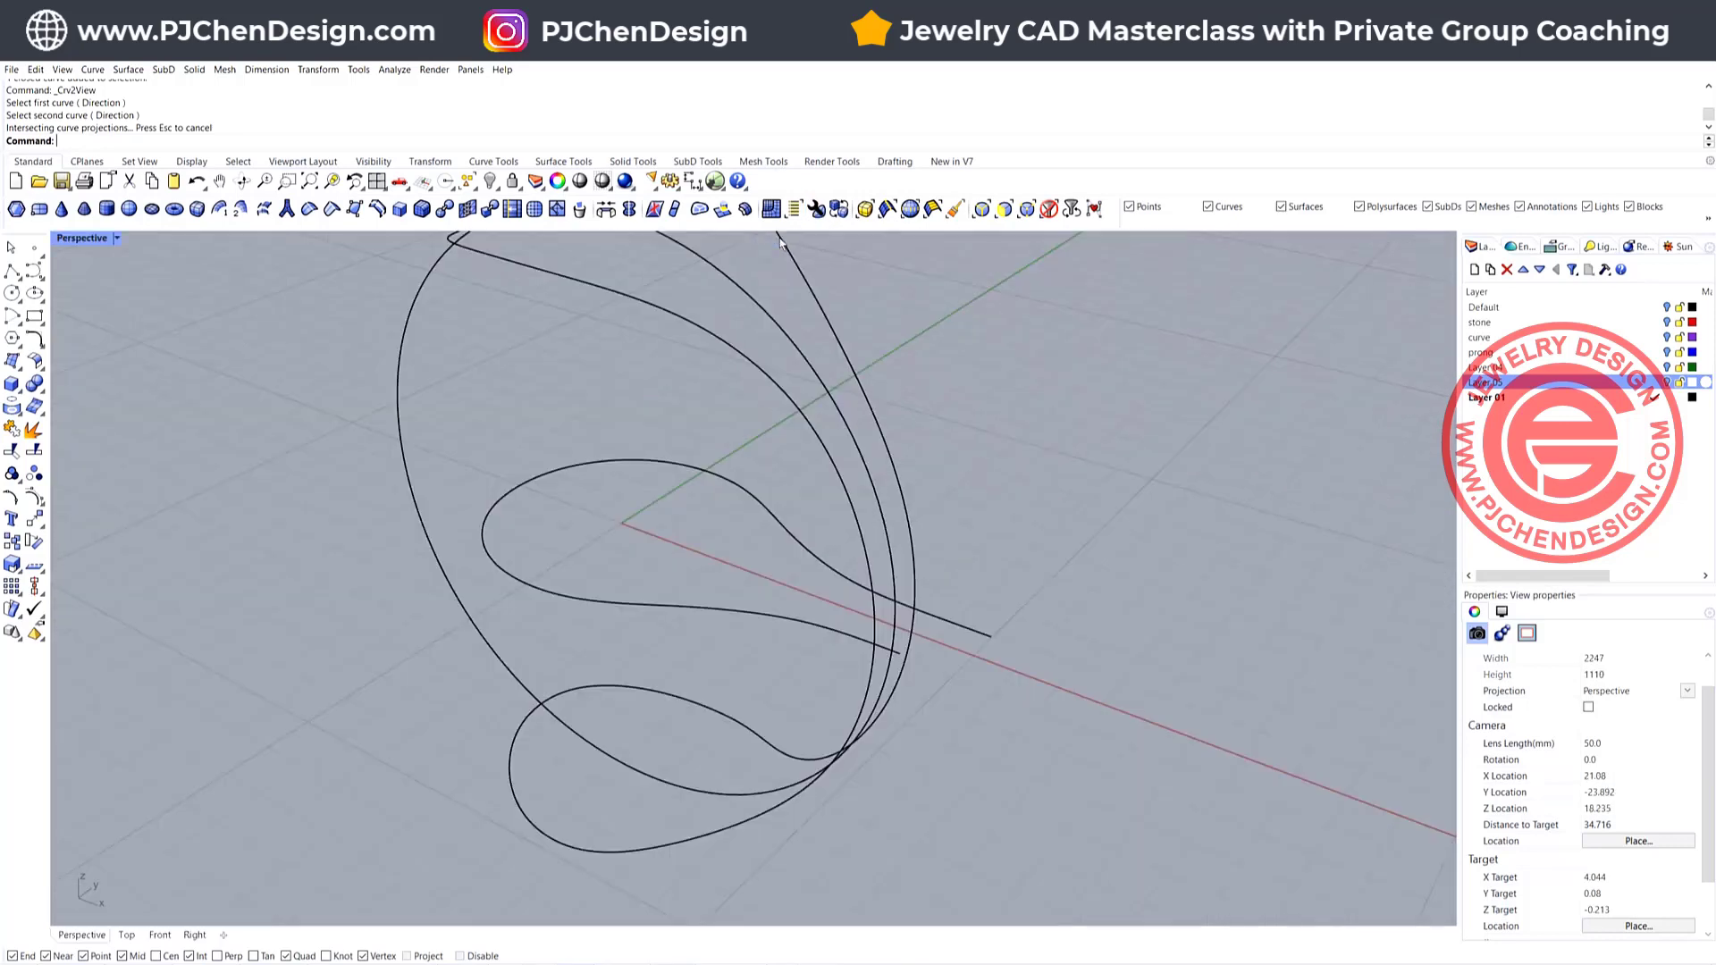
pyautogui.click(788, 619)
pyautogui.moveTo(788, 618); pyautogui.dragTo(939, 660, button='right')
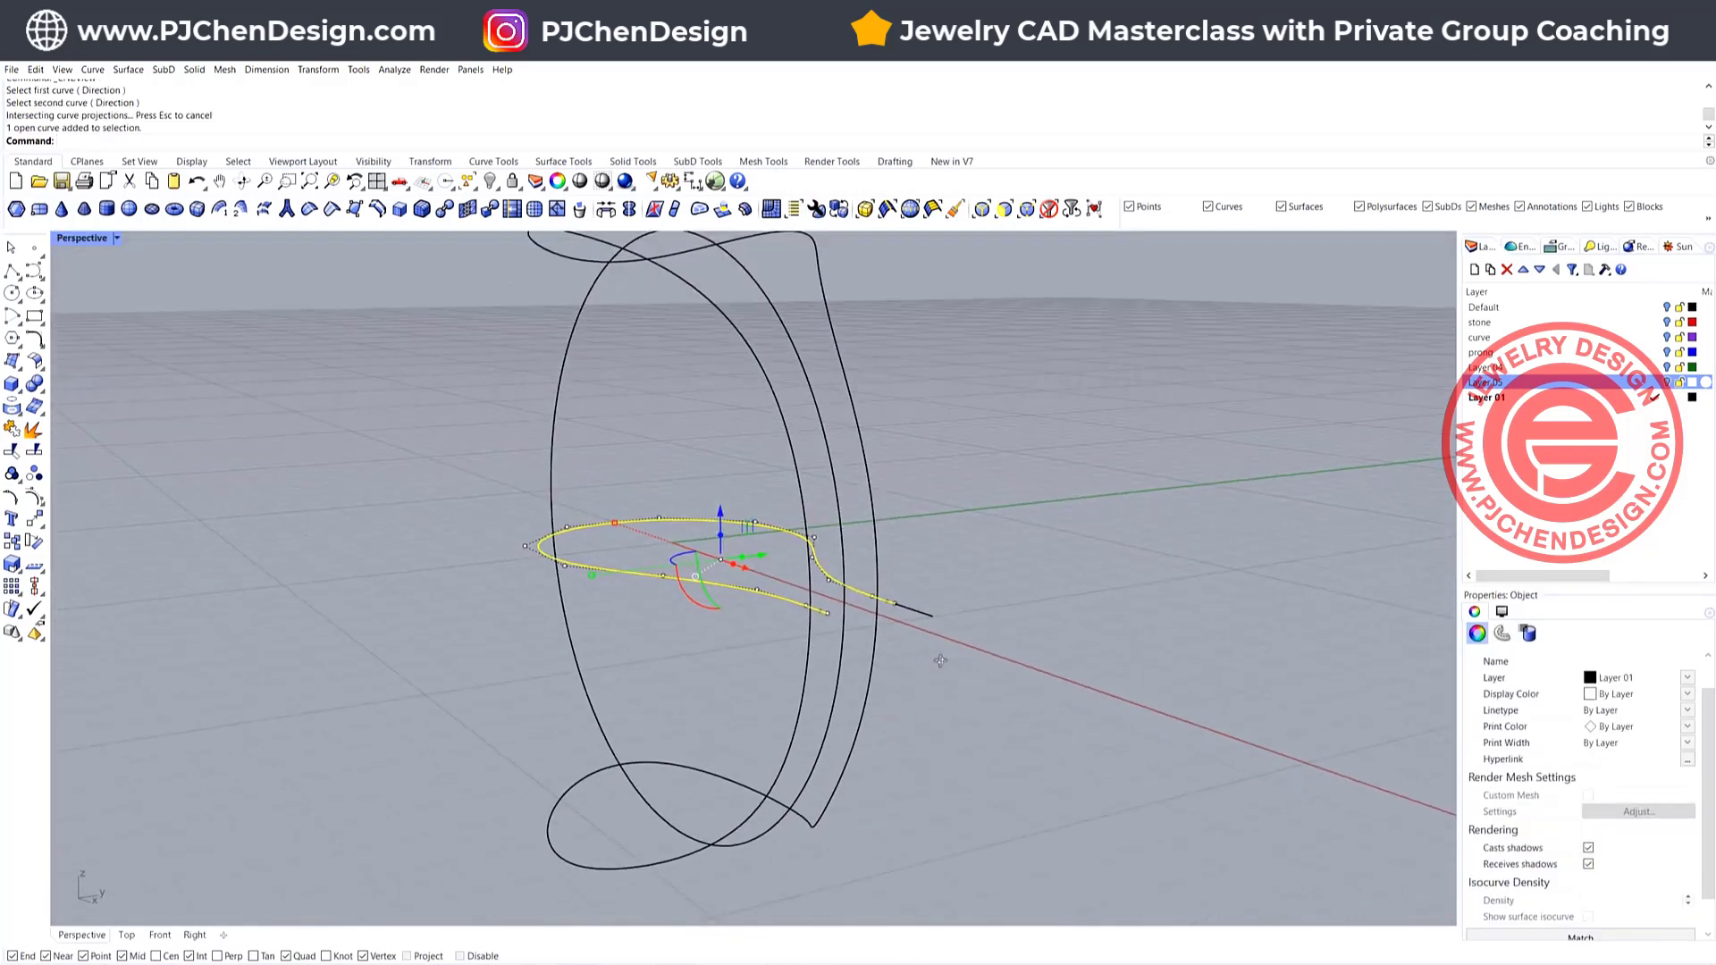
pyautogui.click(34, 450)
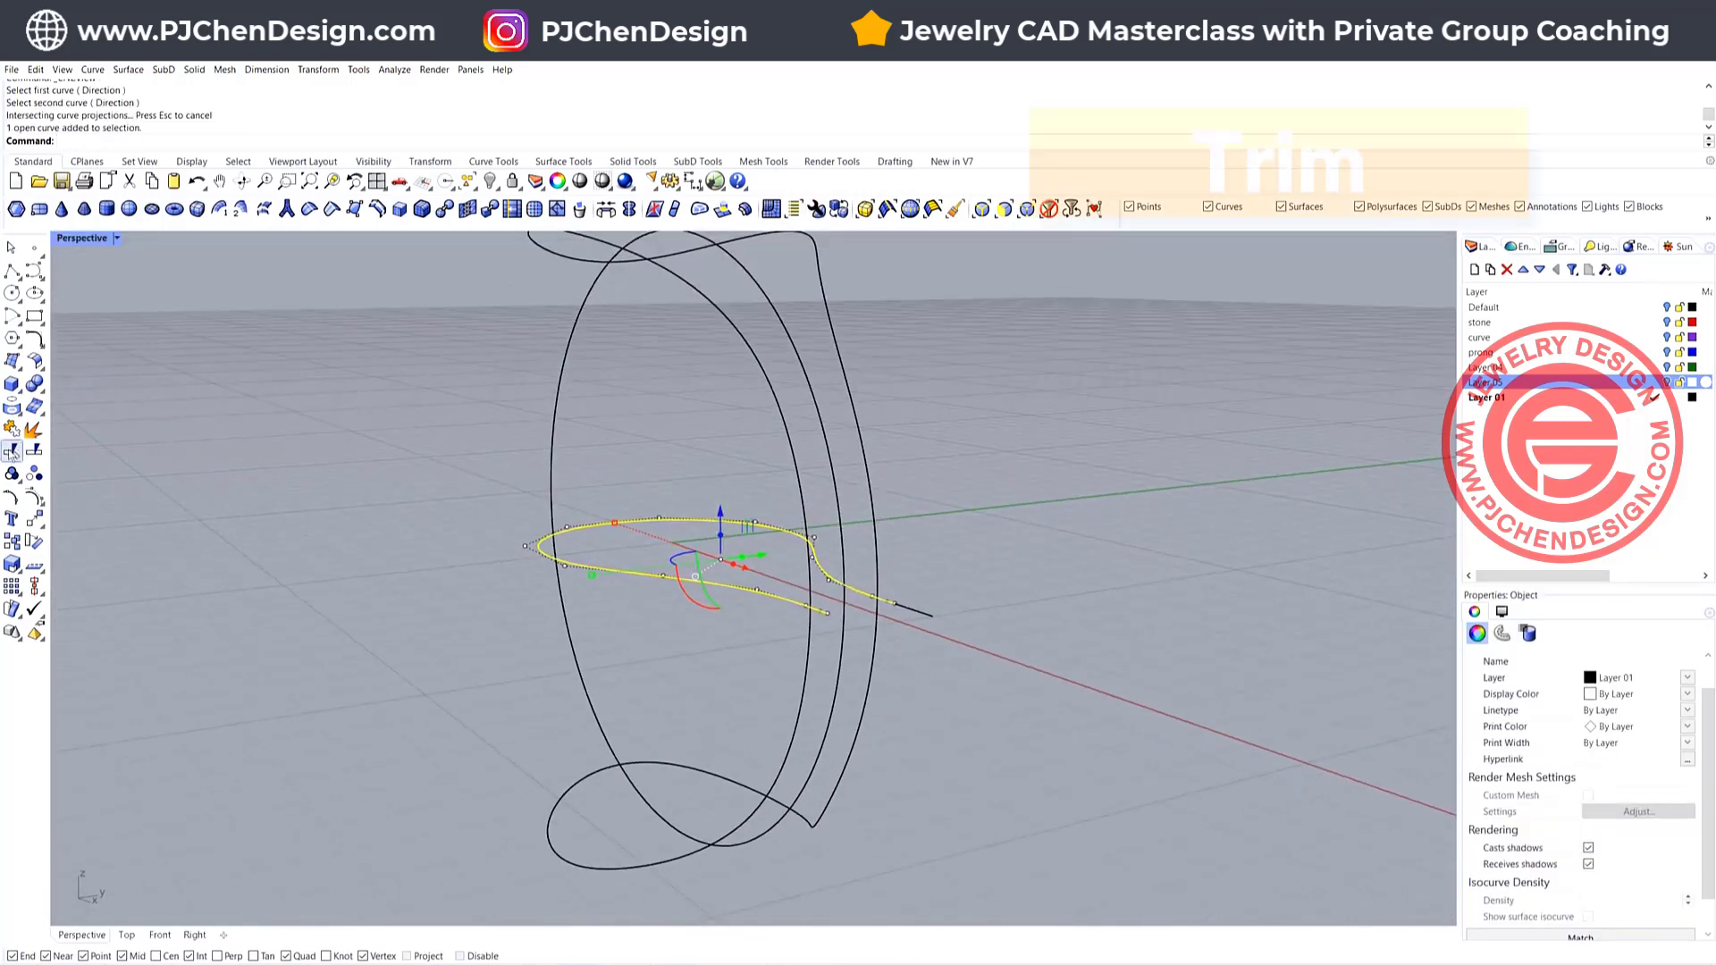
pyautogui.click(807, 629)
pyautogui.scroll(-4, 1002, 623)
pyautogui.rightClick(1029, 607)
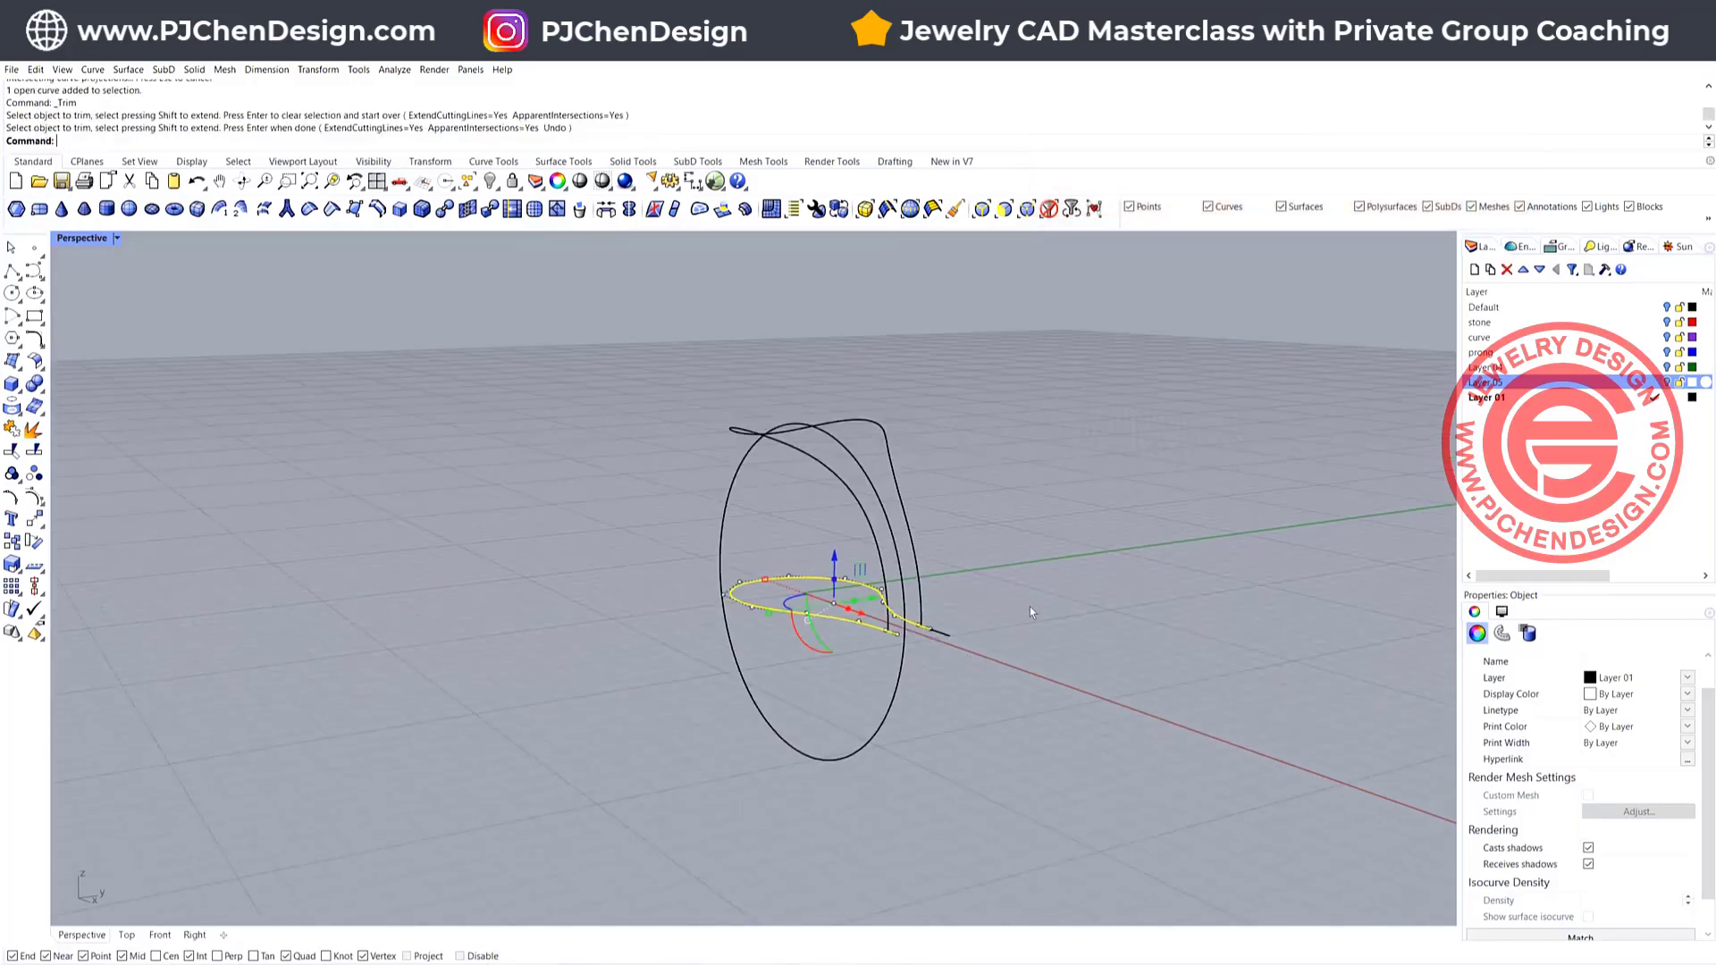
pyautogui.click(1029, 607)
# Hide the flat outline and the short curve extending beyond its open end
pyautogui.scroll(-3, 918, 464)
pyautogui.moveTo(919, 464); pyautogui.dragTo(913, 504, button='right')
pyautogui.scroll(3, 914, 503)
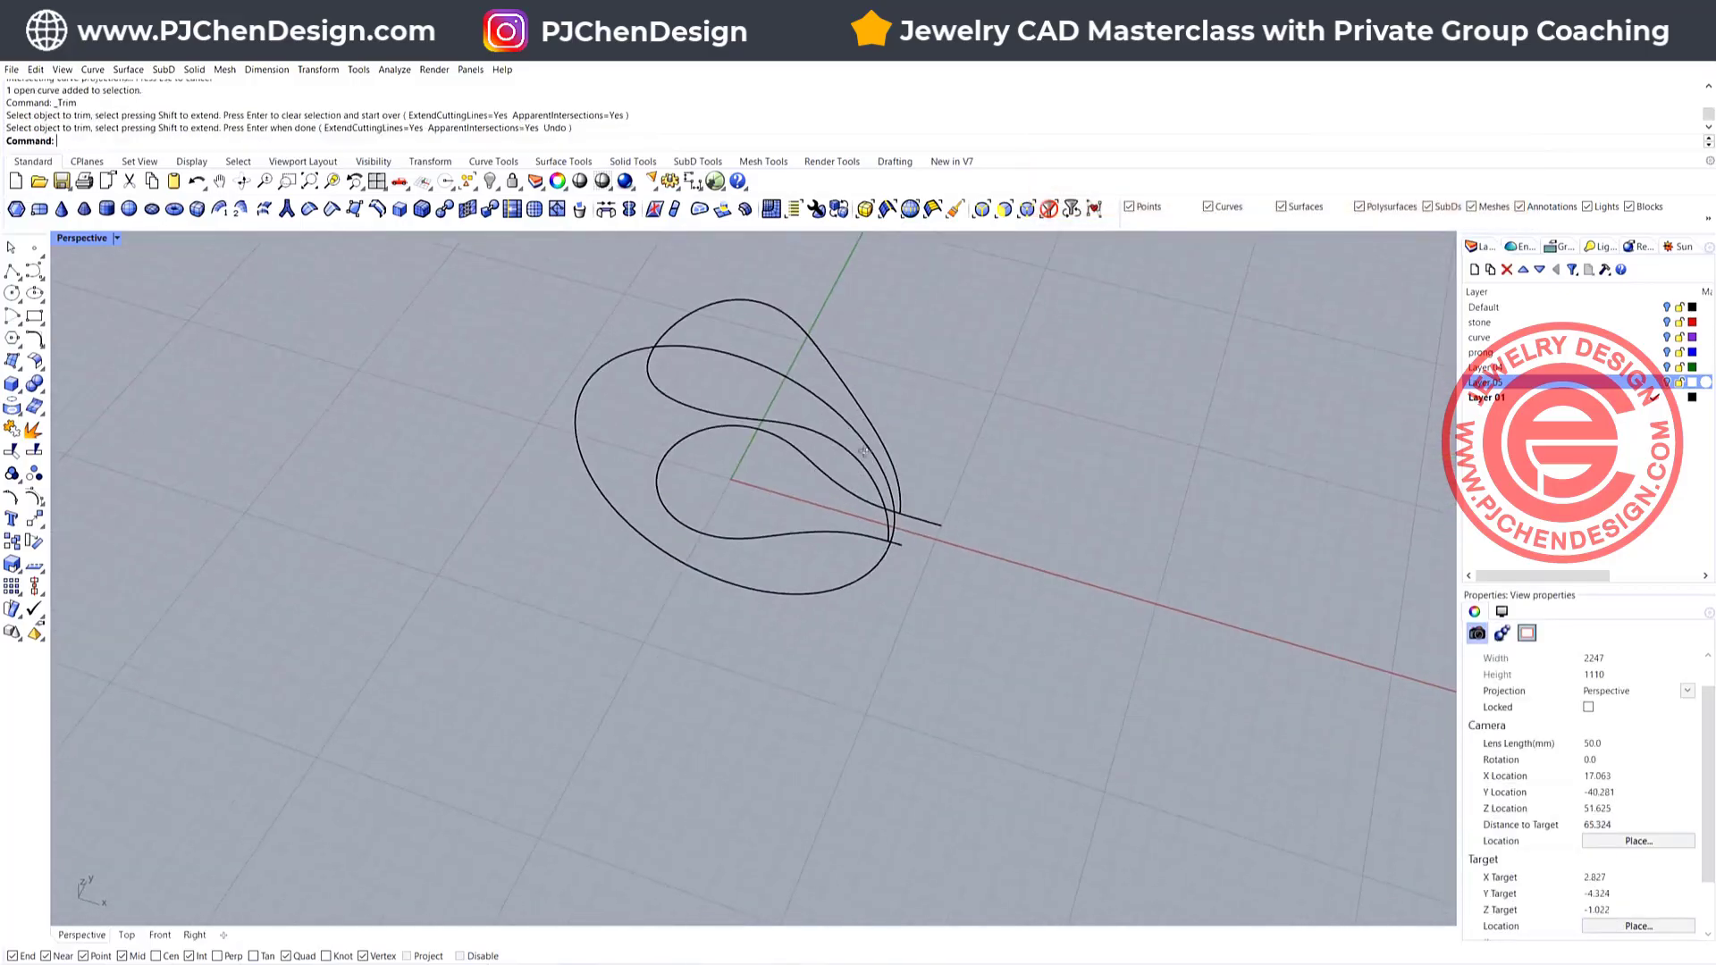
pyautogui.click(824, 488)
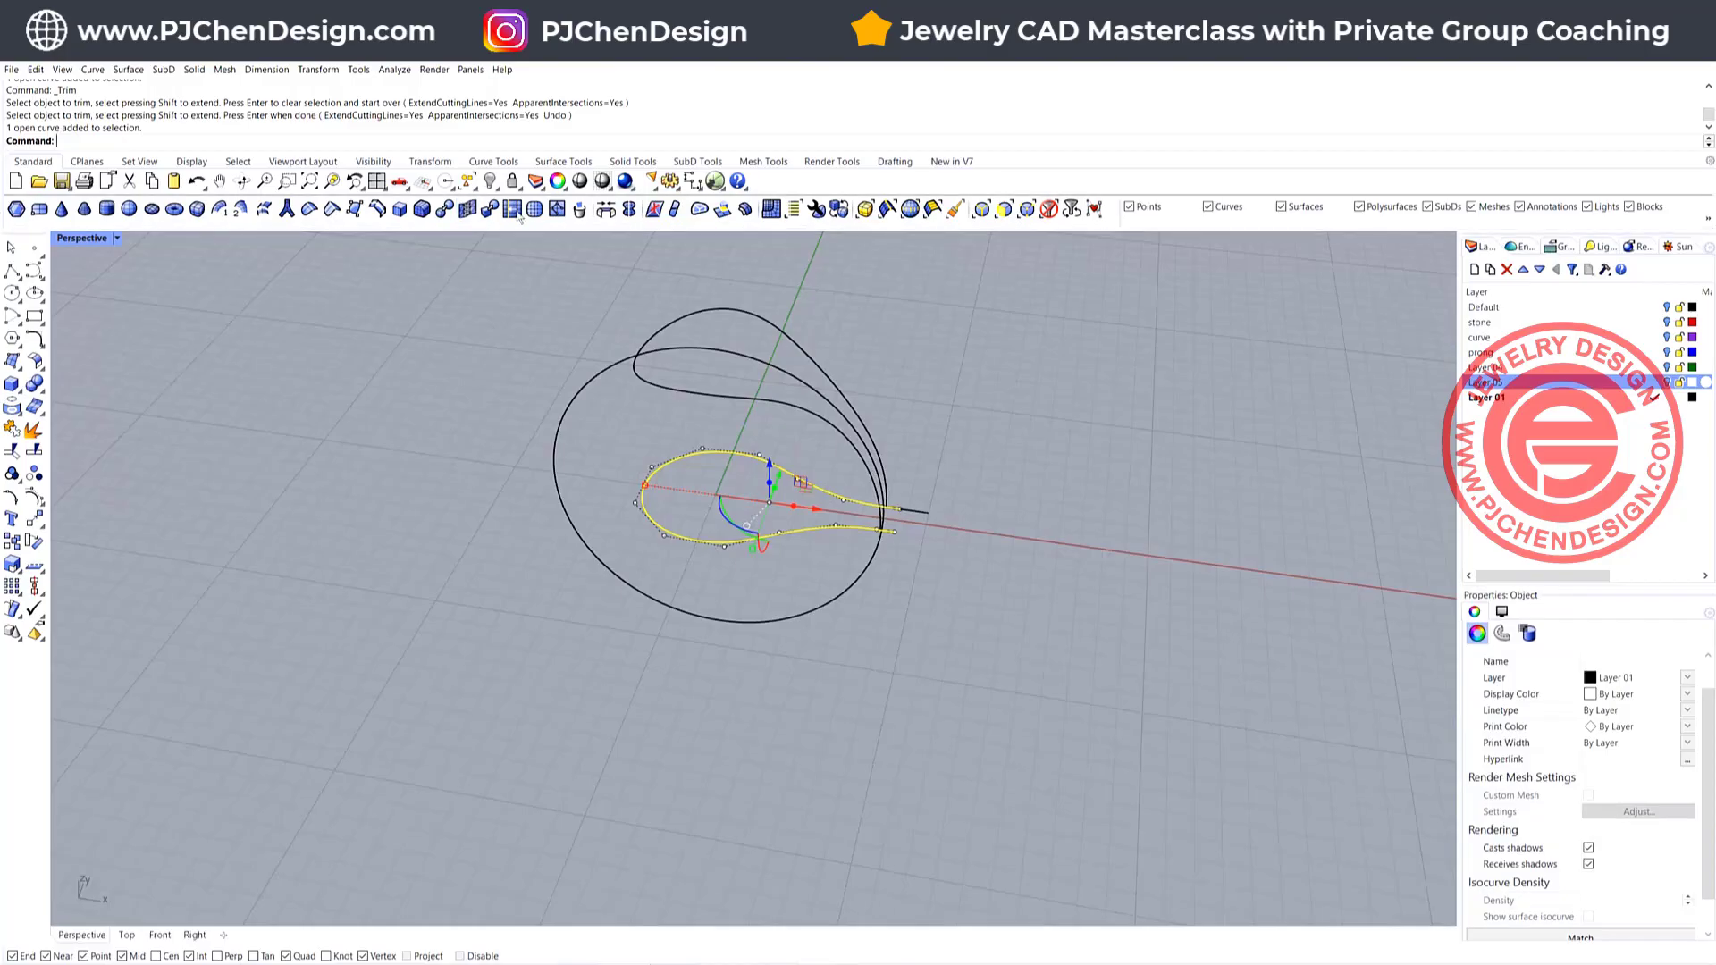
pyautogui.click(917, 517)
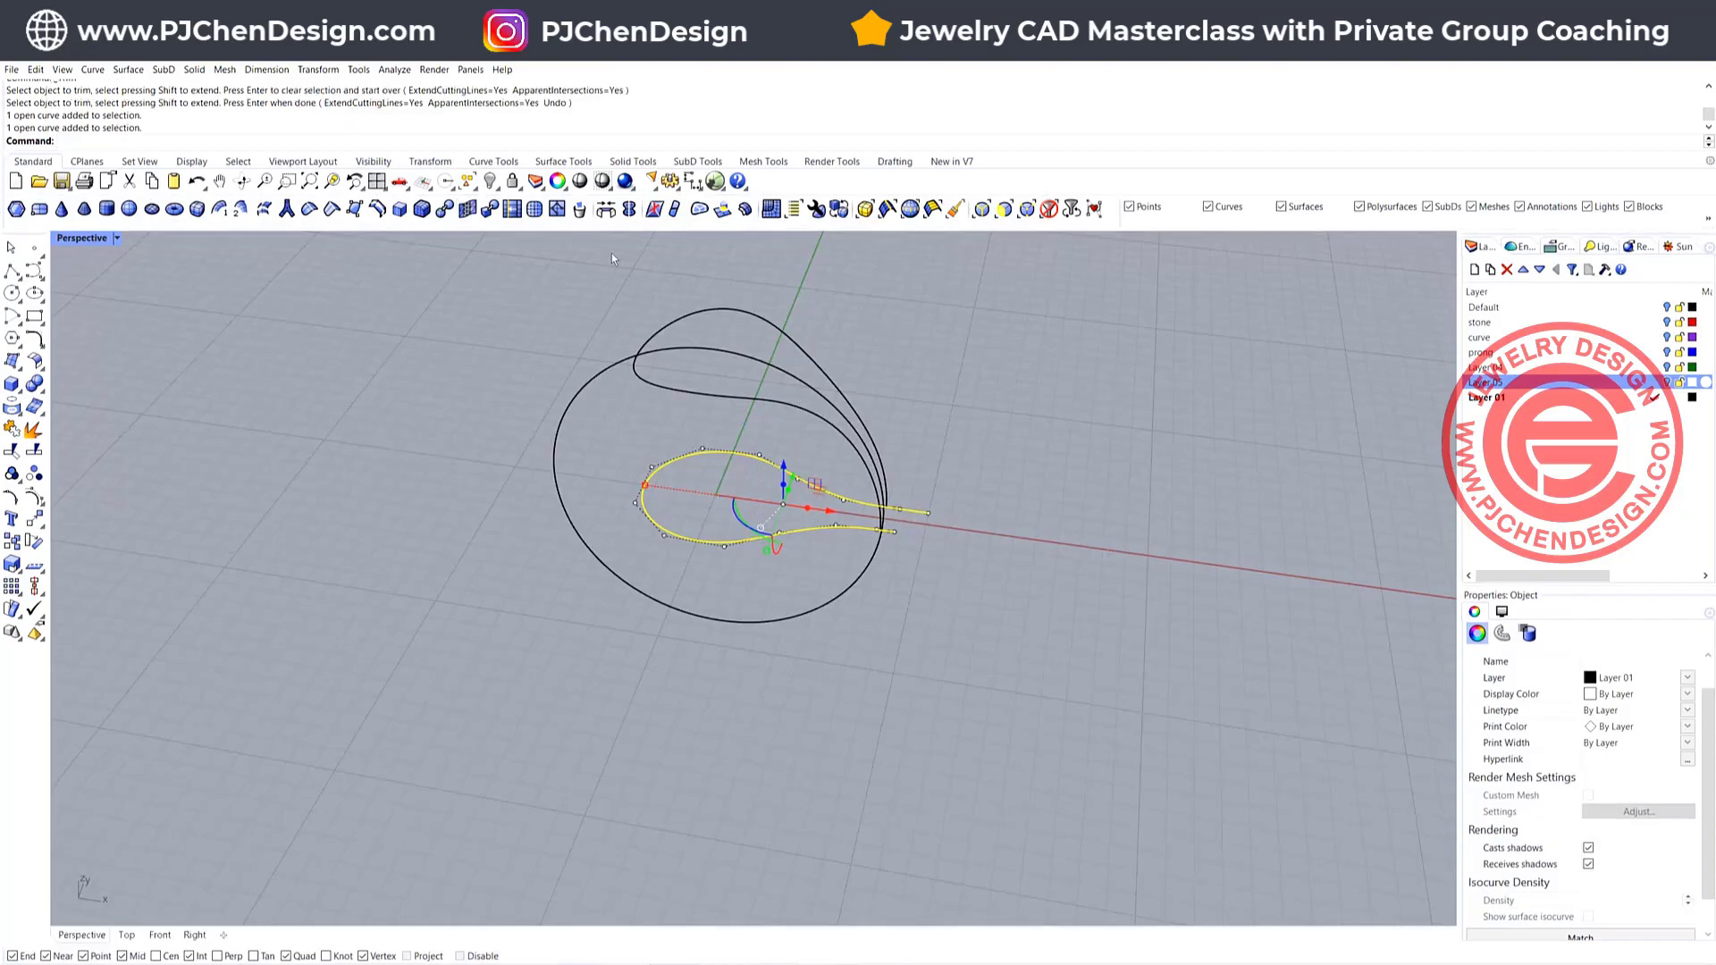
pyautogui.click(489, 181)
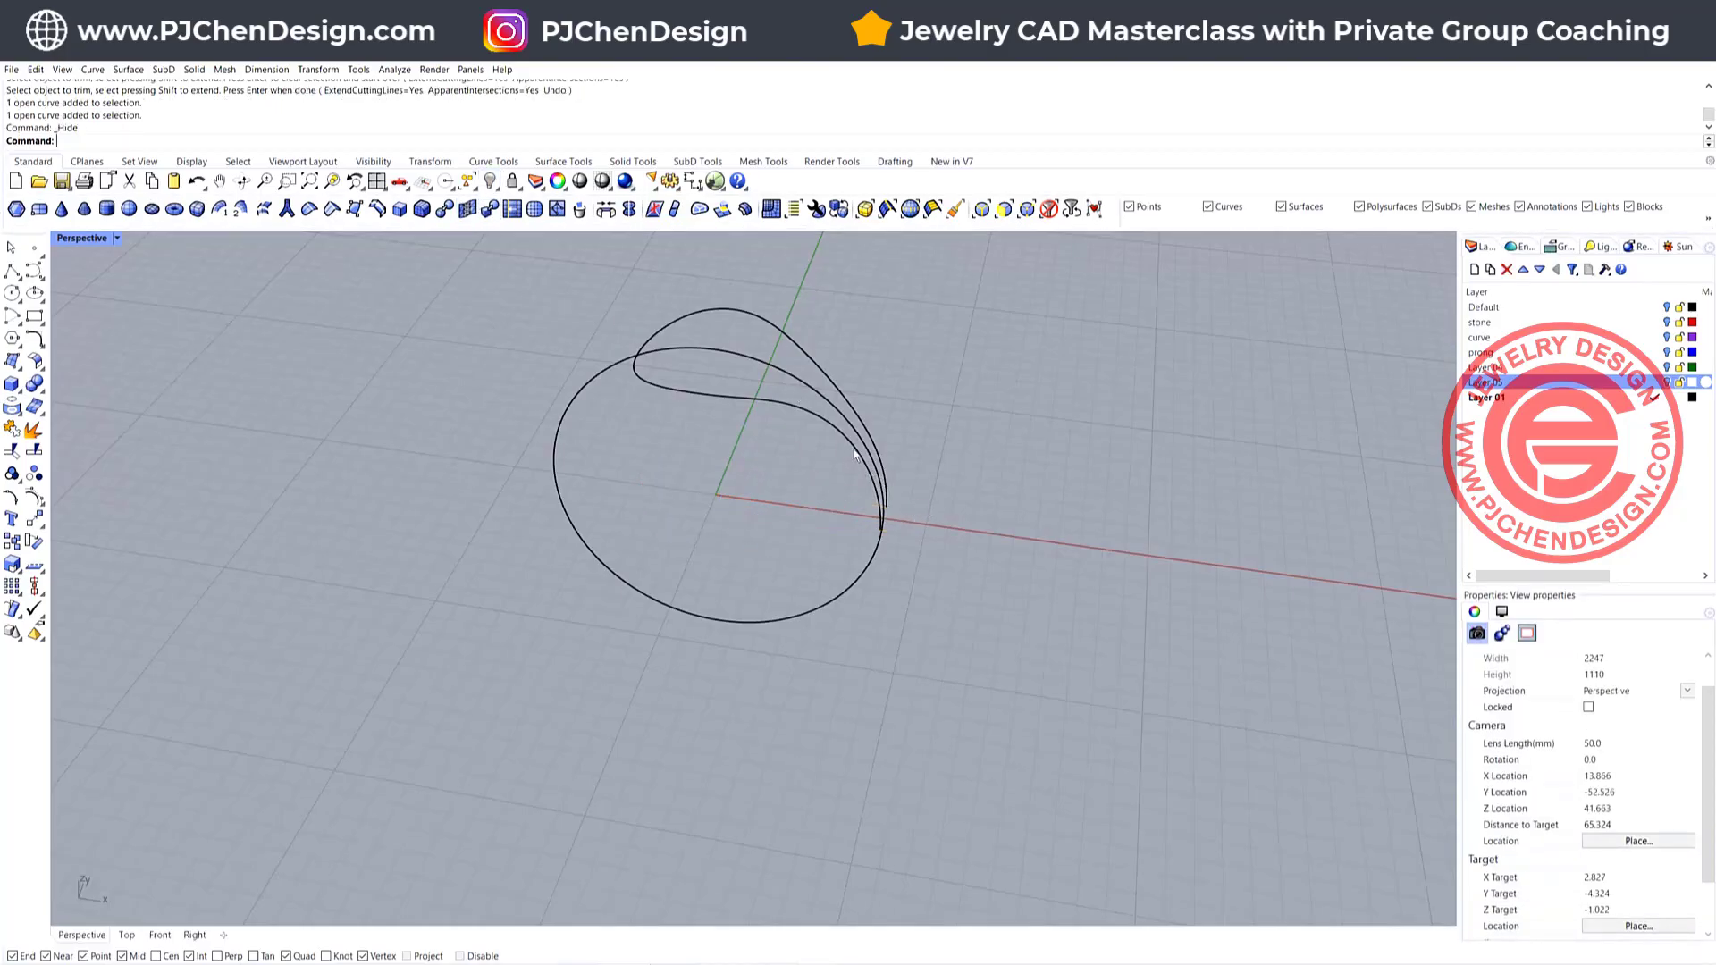
# Try to move three control points on the near side of the trimmed 3D curve, and undo the move
pyautogui.click(853, 453)
pyautogui.moveTo(930, 416); pyautogui.dragTo(853, 382, button='right')
pyautogui.scroll(2, 874, 437)
pyautogui.scroll(4, 653, 371)
pyautogui.moveTo(652, 366); pyautogui.dragTo(619, 436, button='right')
pyautogui.moveTo(606, 424); pyautogui.dragTo(641, 372)
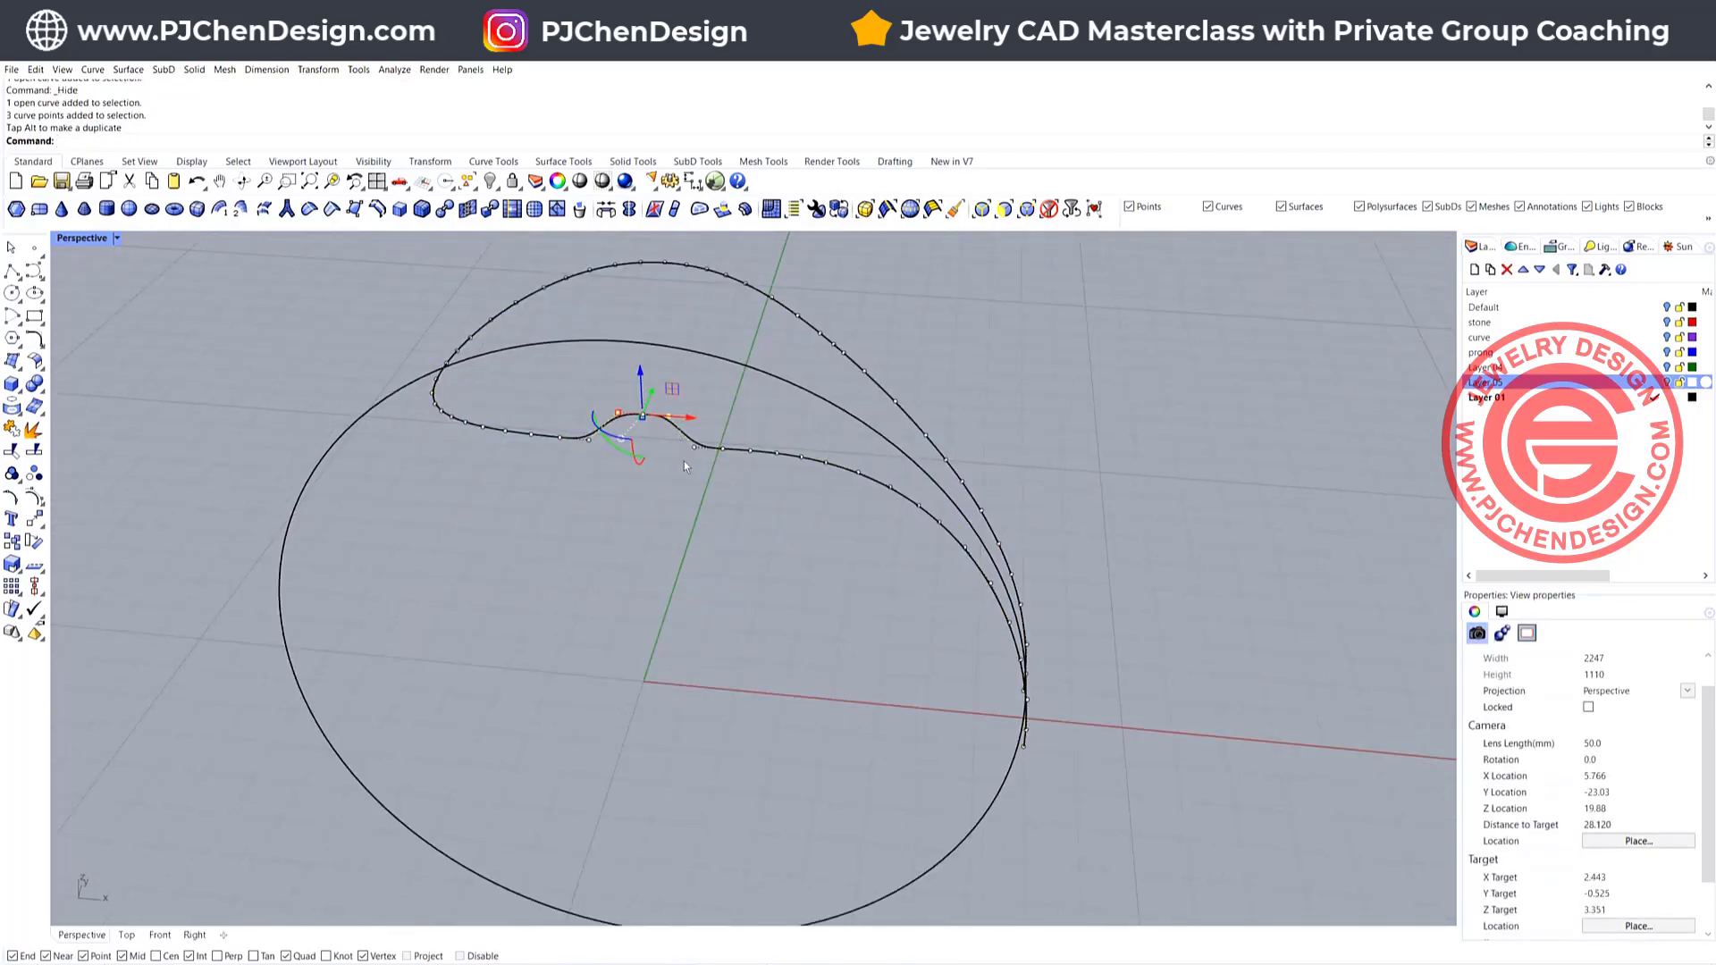
pyautogui.click(768, 470)
pyautogui.scroll(-4, 717, 406)
pyautogui.scroll(4, 710, 444)
pyautogui.moveTo(711, 443); pyautogui.dragTo(752, 420, button='right')
pyautogui.hotkey('ctrl', 'z')
pyautogui.press('Escape')
# Rebuild the trimmed 3D curve with a point count of 16, deleting the input, and check its control points
pyautogui.moveTo(1037, 402); pyautogui.dragTo(962, 427, button='right')
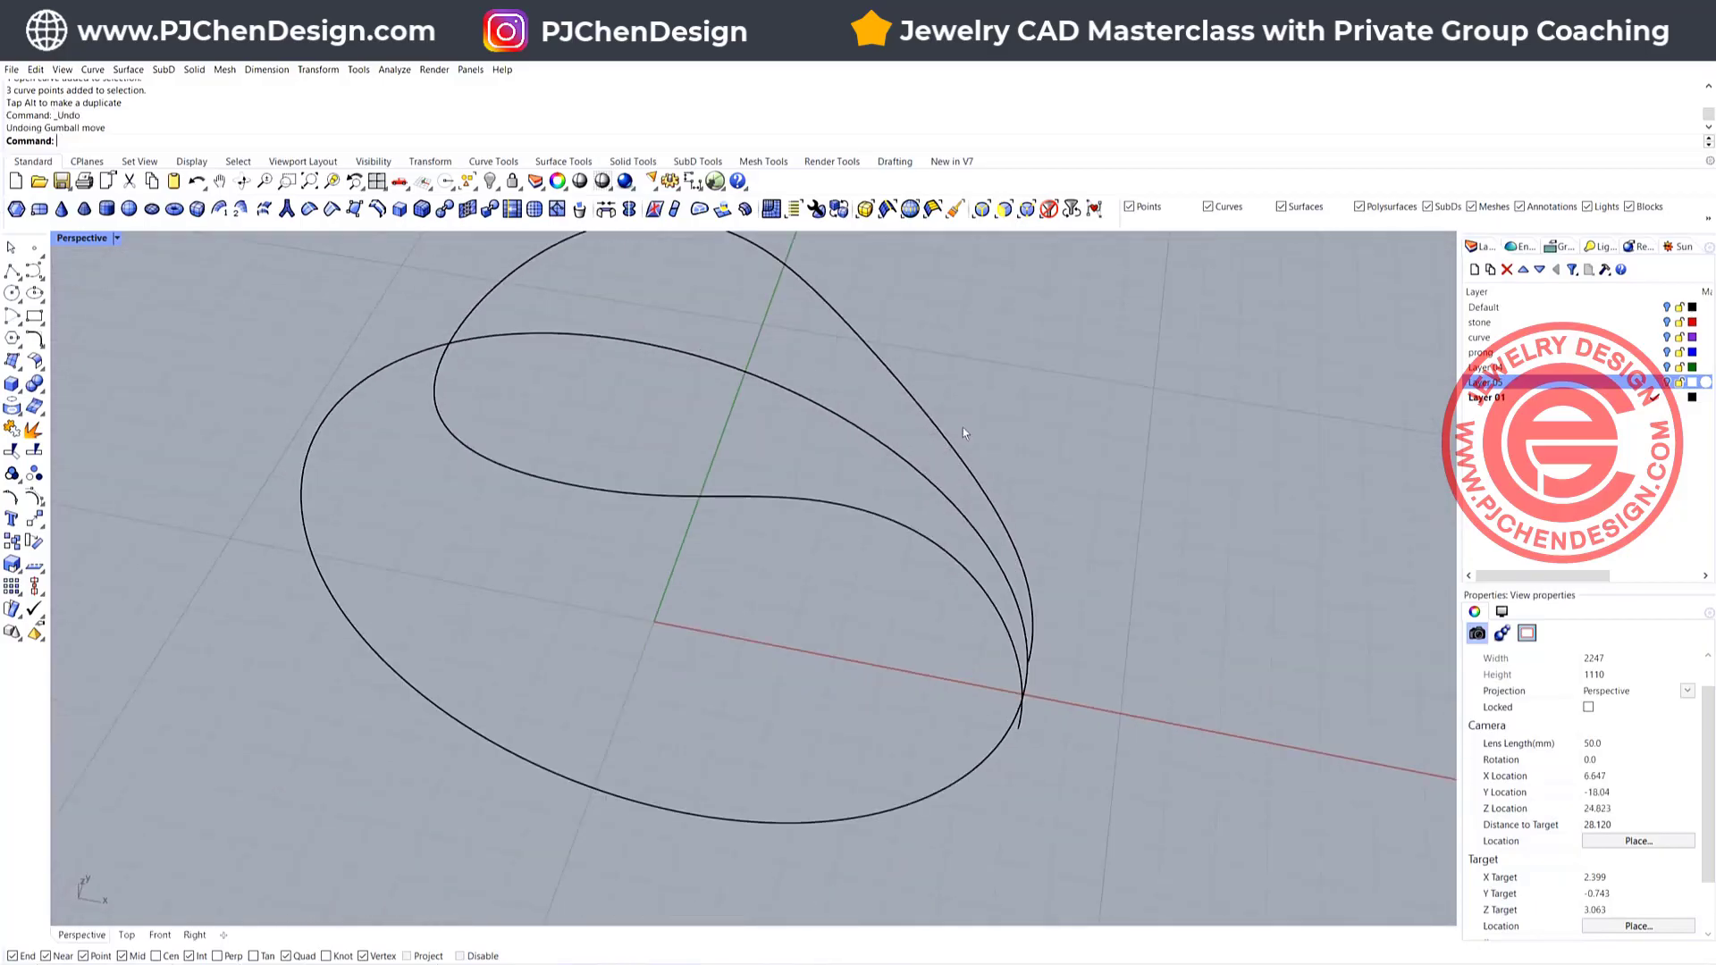
pyautogui.write('Rebuild')
pyautogui.press('Return')
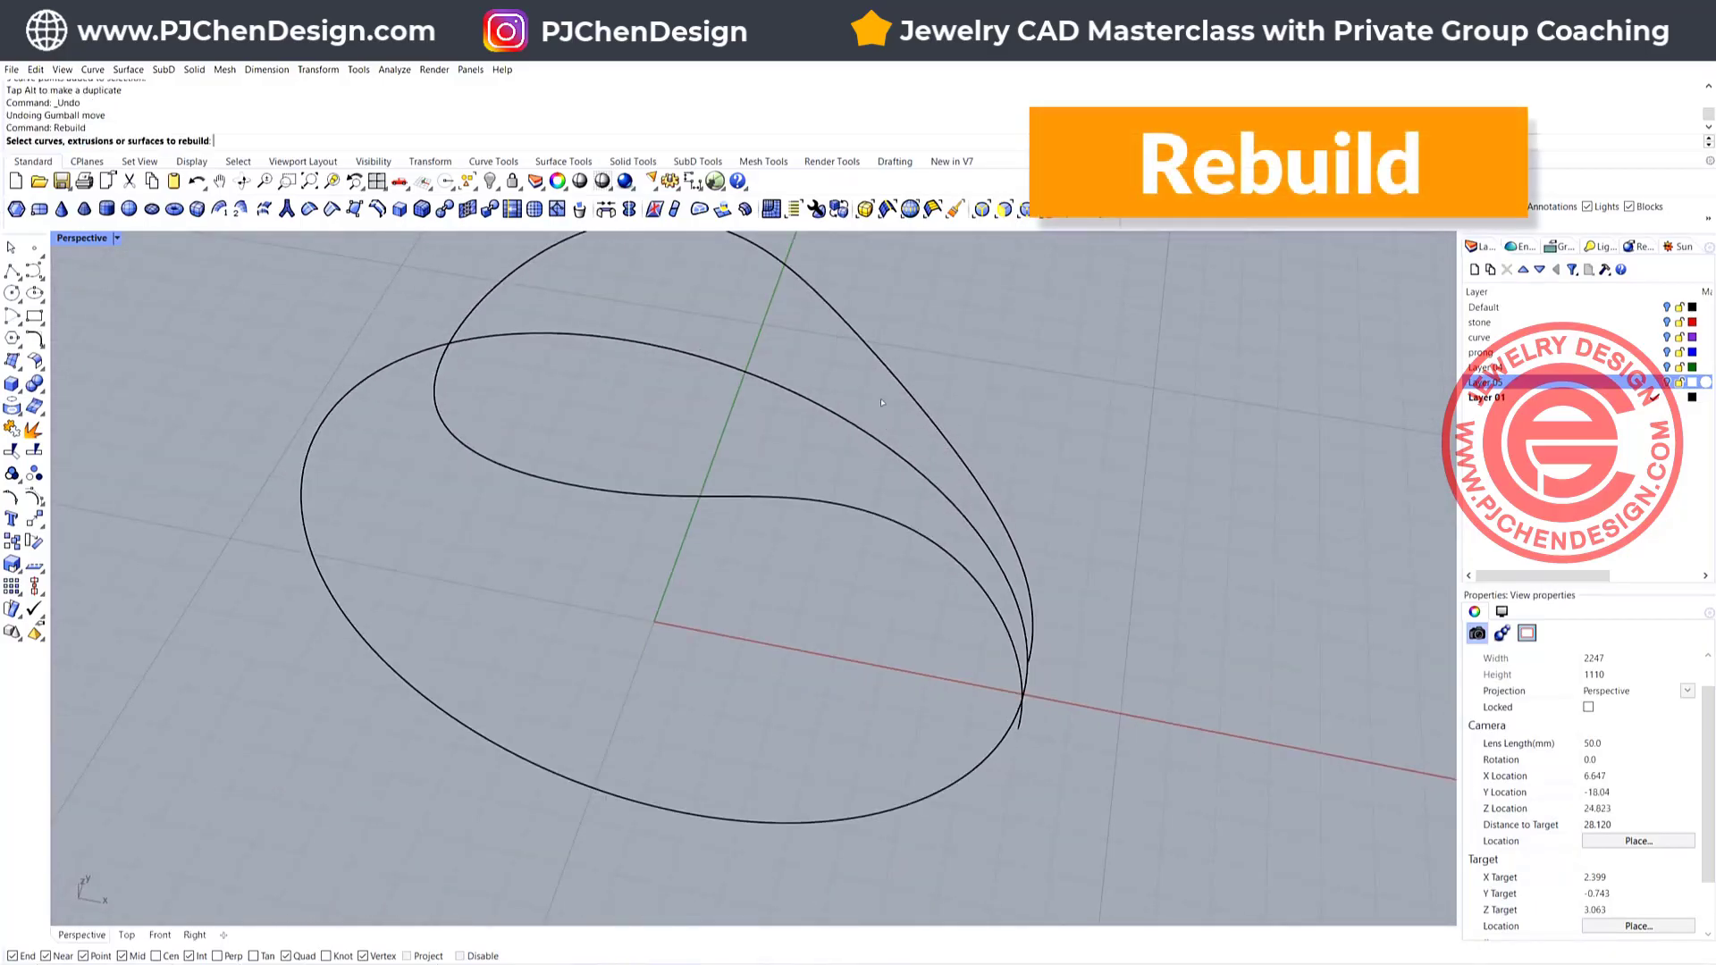
pyautogui.click(895, 371)
pyautogui.scroll(-4, 891, 383)
pyautogui.press('Return')
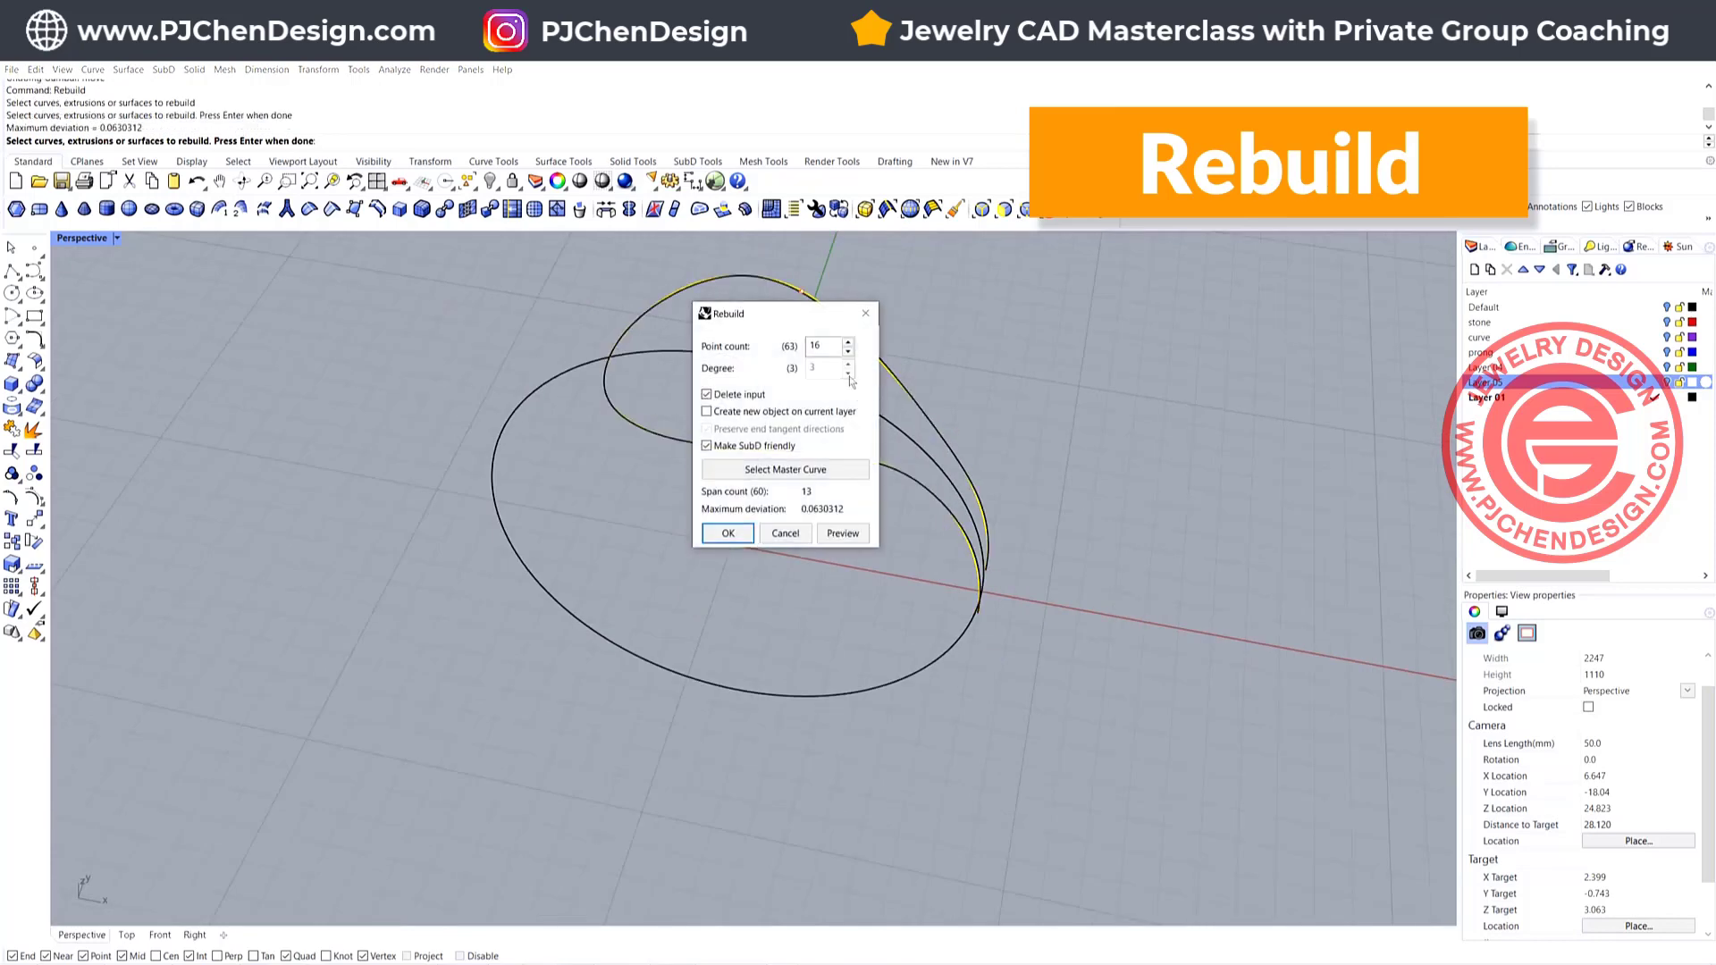
pyautogui.moveTo(773, 313); pyautogui.dragTo(254, 288)
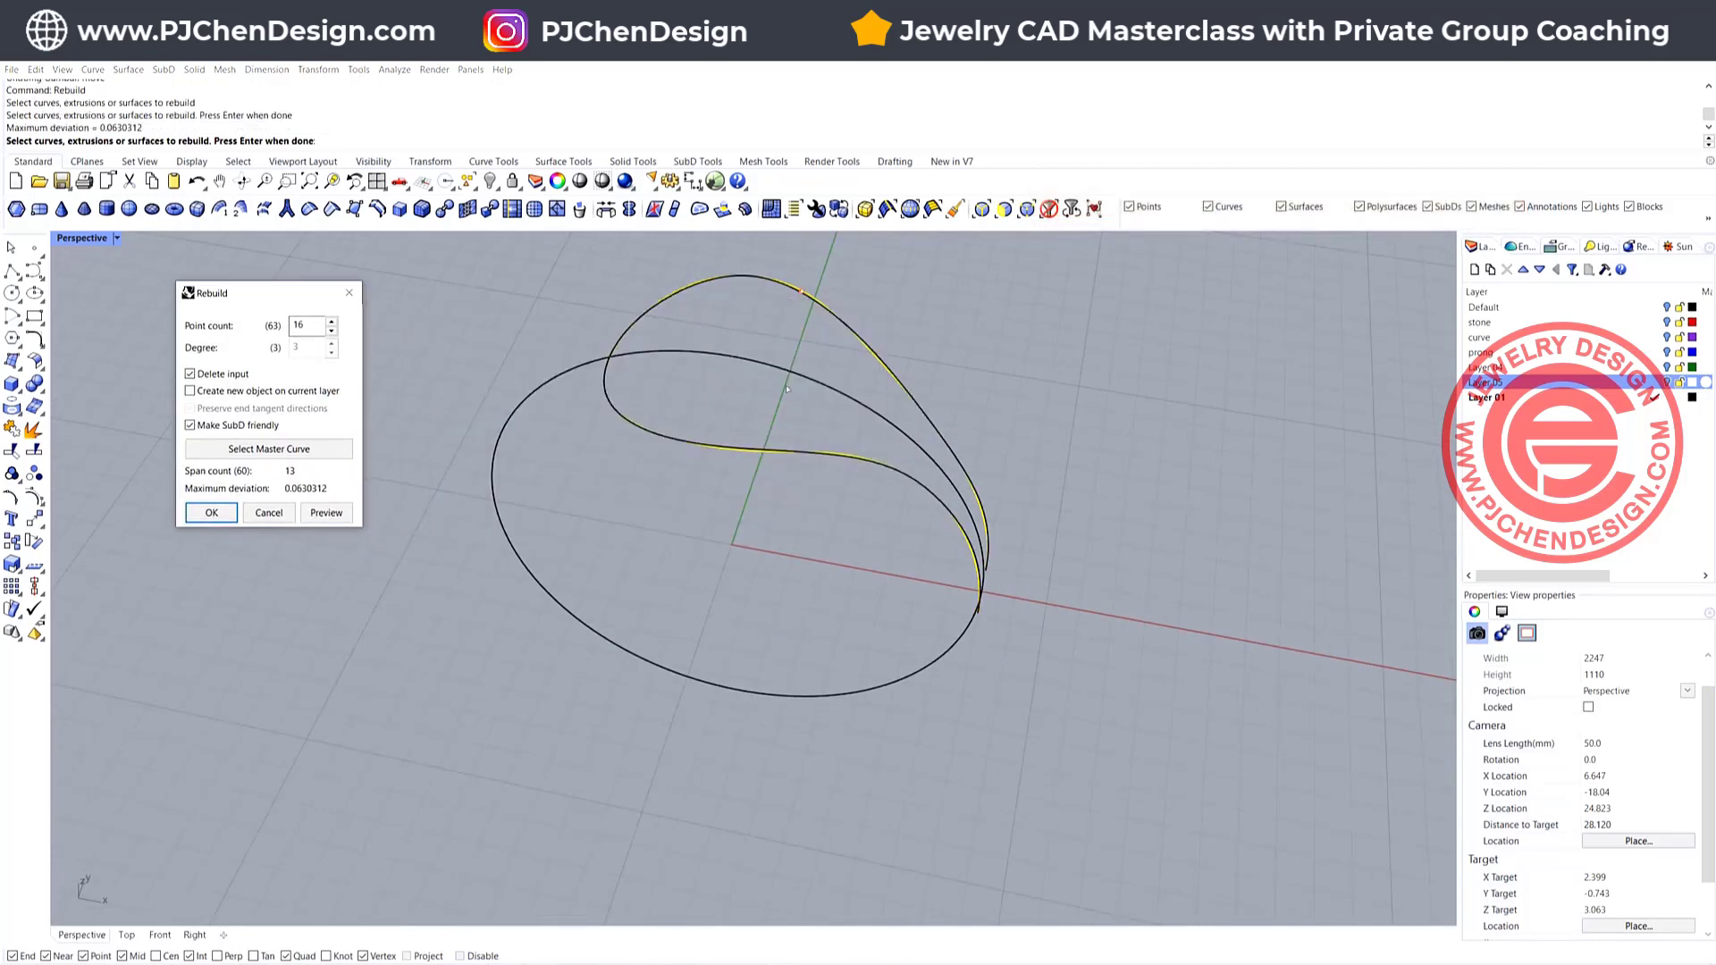
pyautogui.moveTo(787, 390); pyautogui.dragTo(745, 466, button='right')
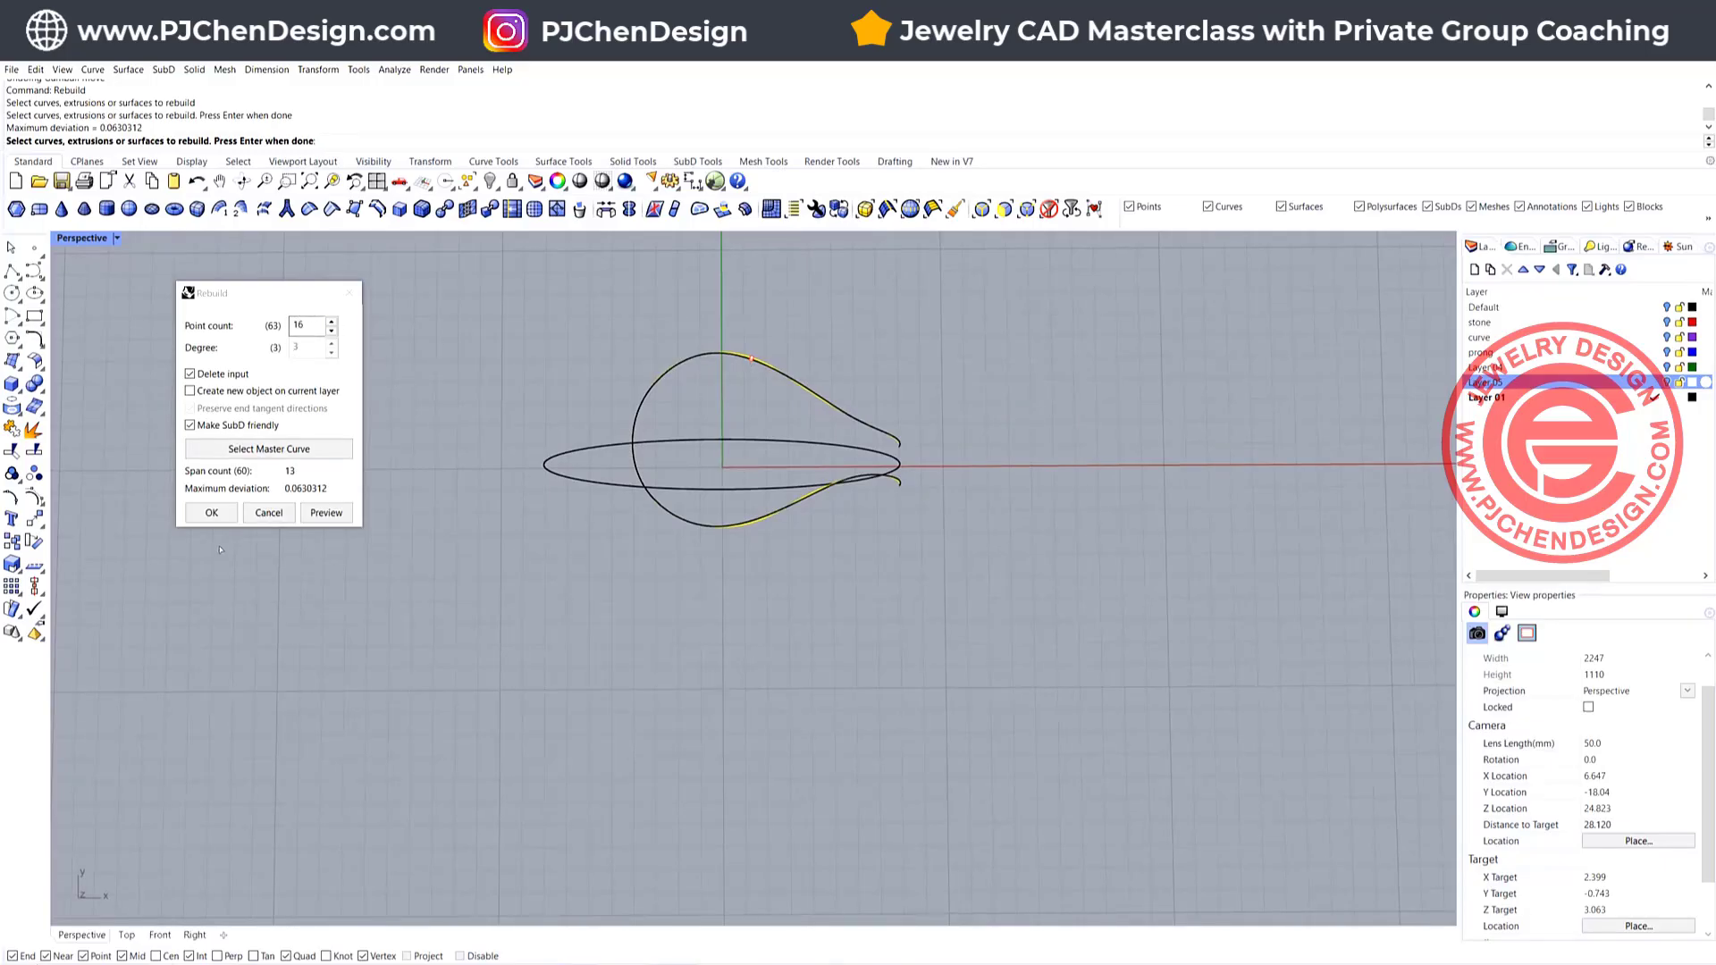
pyautogui.click(218, 512)
pyautogui.click(768, 512)
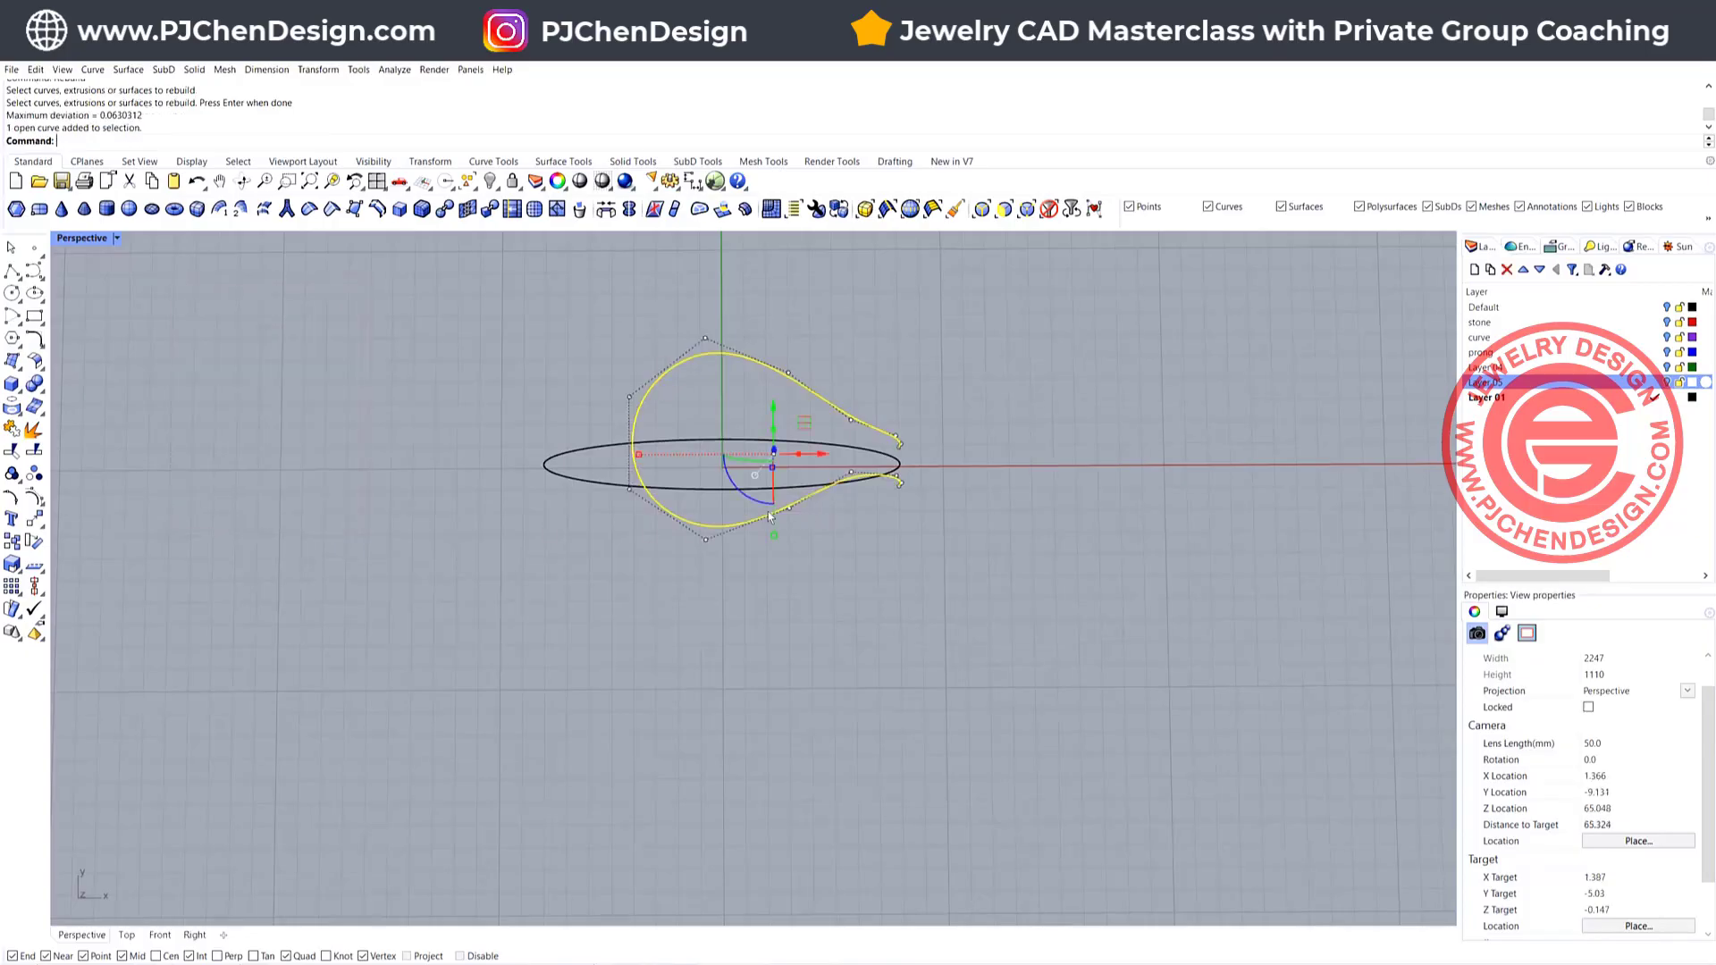
pyautogui.moveTo(163, 534); pyautogui.dragTo(493, 376, button='right')
# Draw a square with conic corners in the Top view, starting at the lower open end of the rebuilt curve
pyautogui.doubleClick(68, 235)
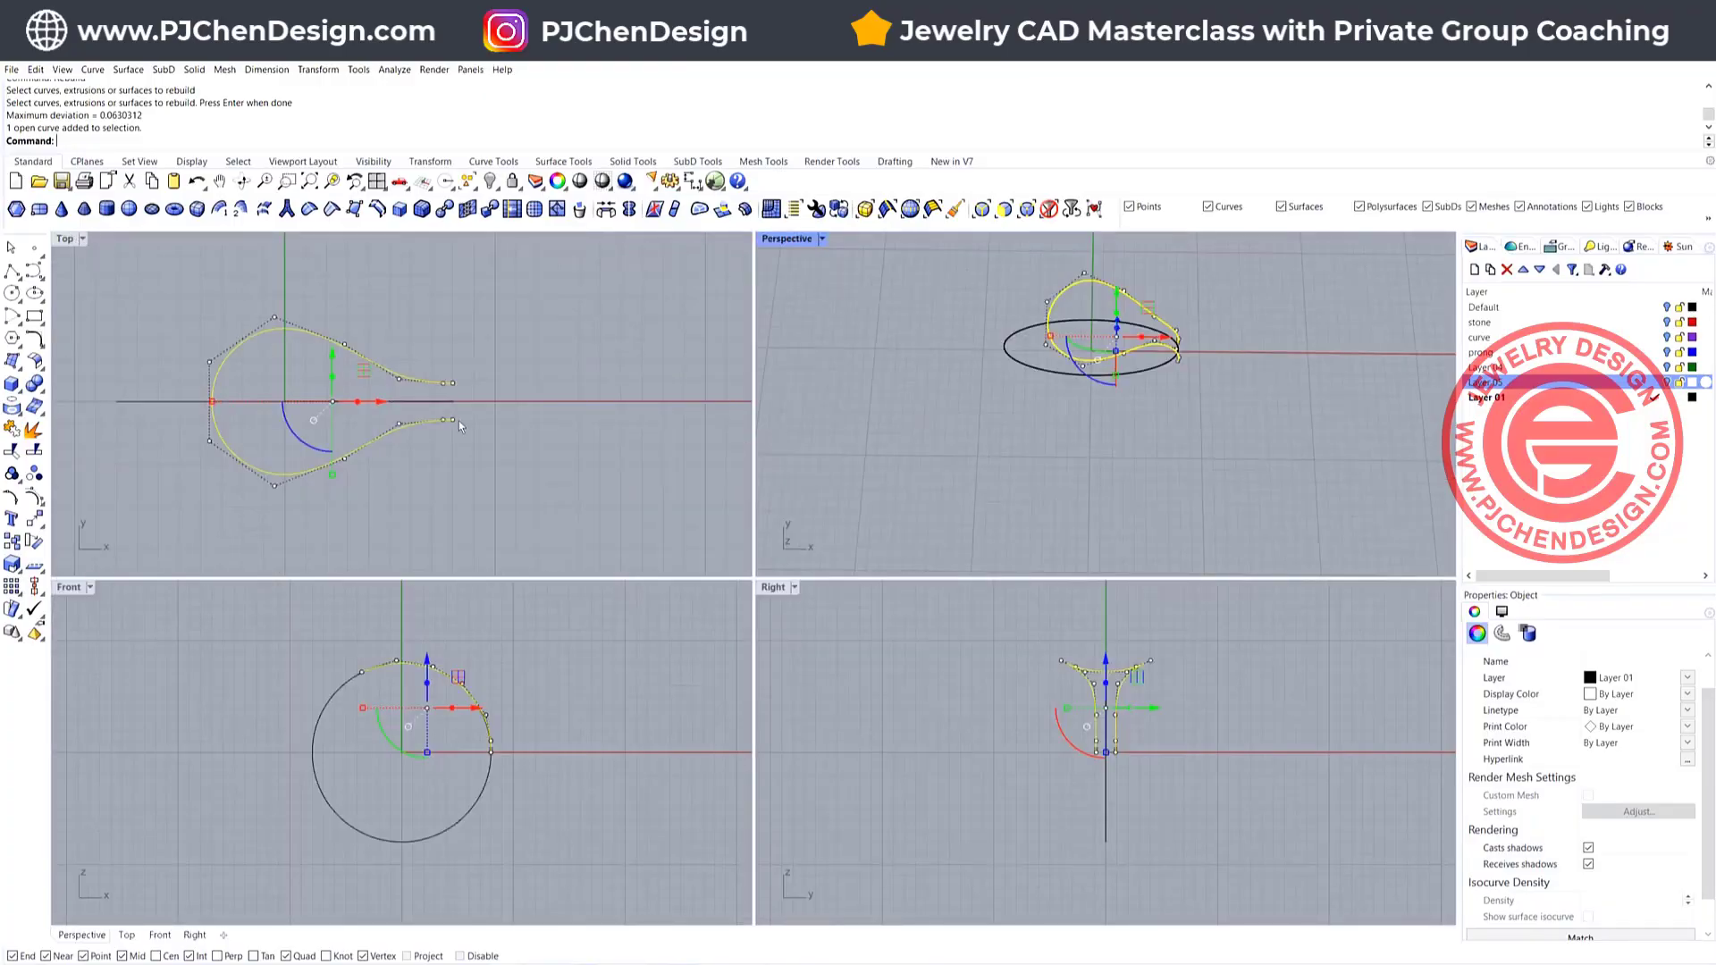
pyautogui.scroll(3, 452, 425)
pyautogui.scroll(-2, 461, 429)
pyautogui.moveTo(482, 429); pyautogui.dragTo(522, 429, button='right')
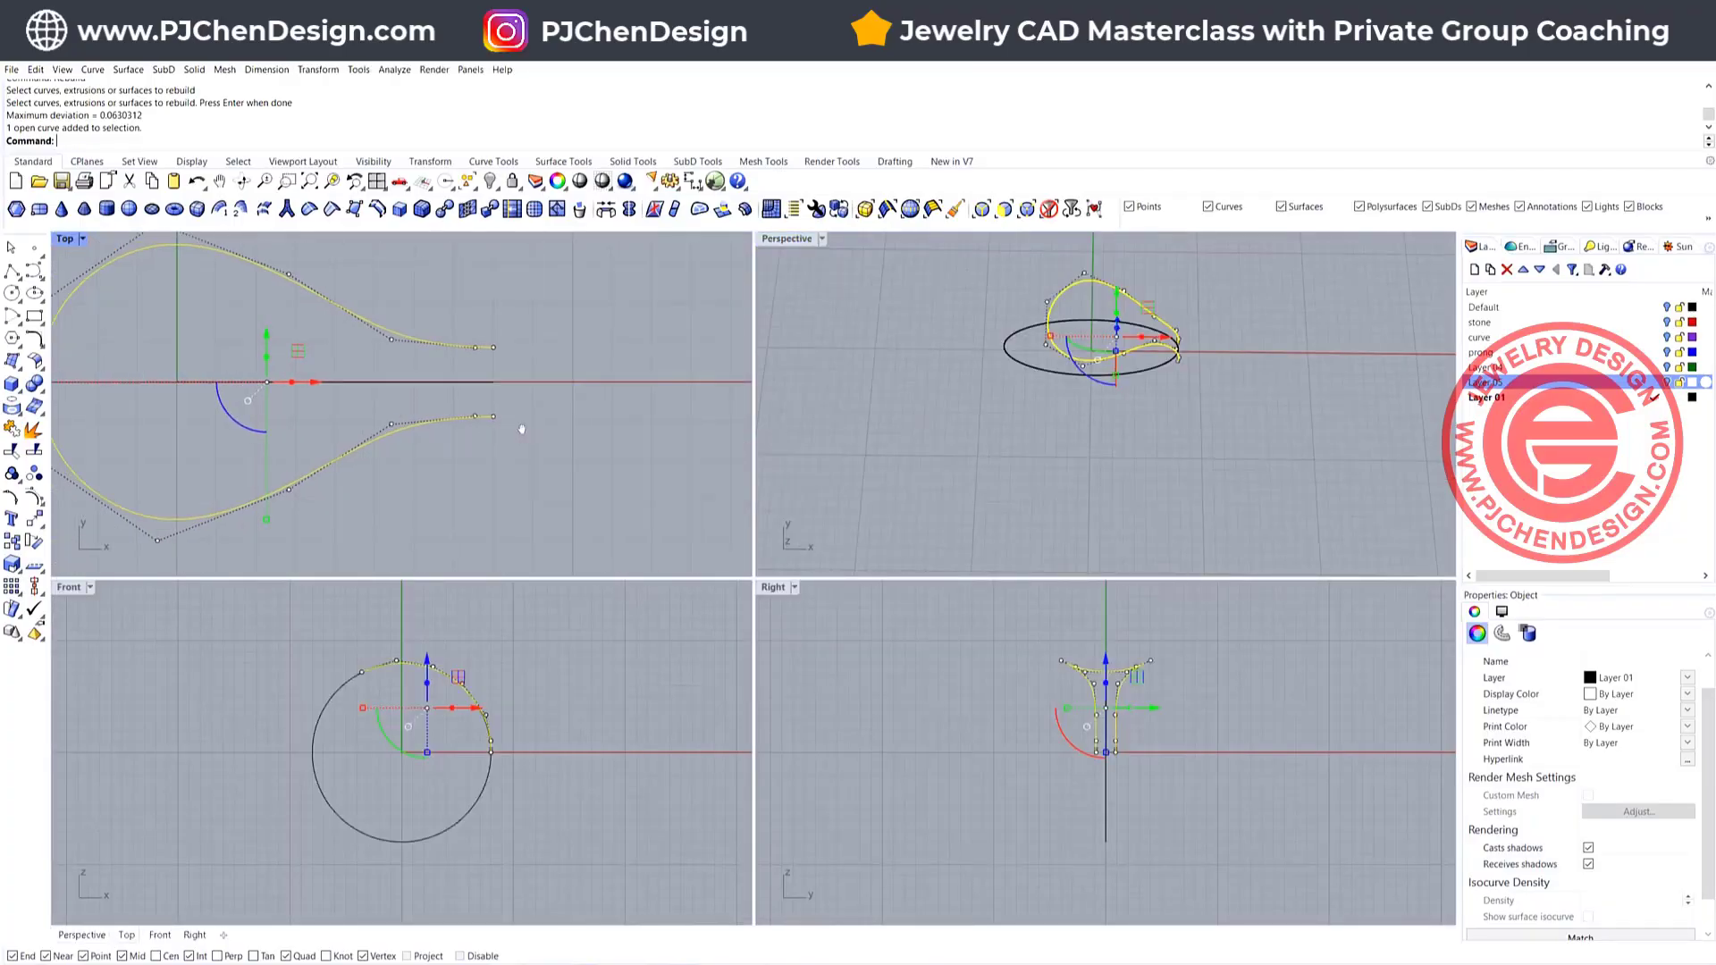
pyautogui.click(42, 324)
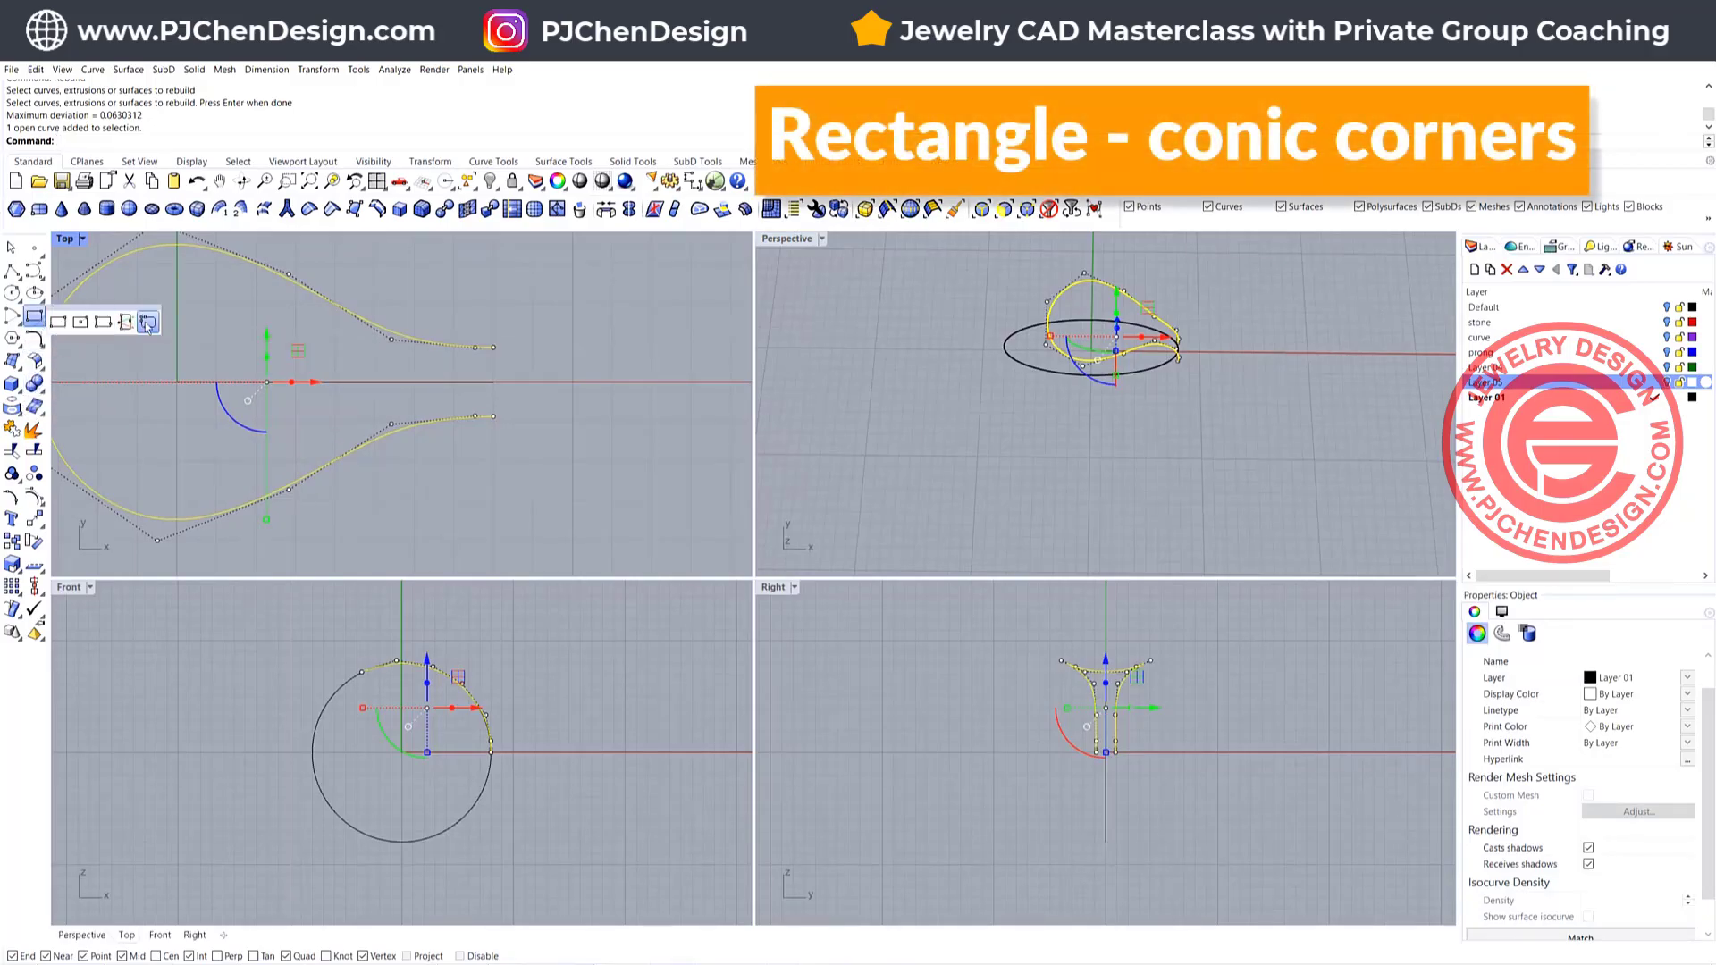
pyautogui.click(148, 324)
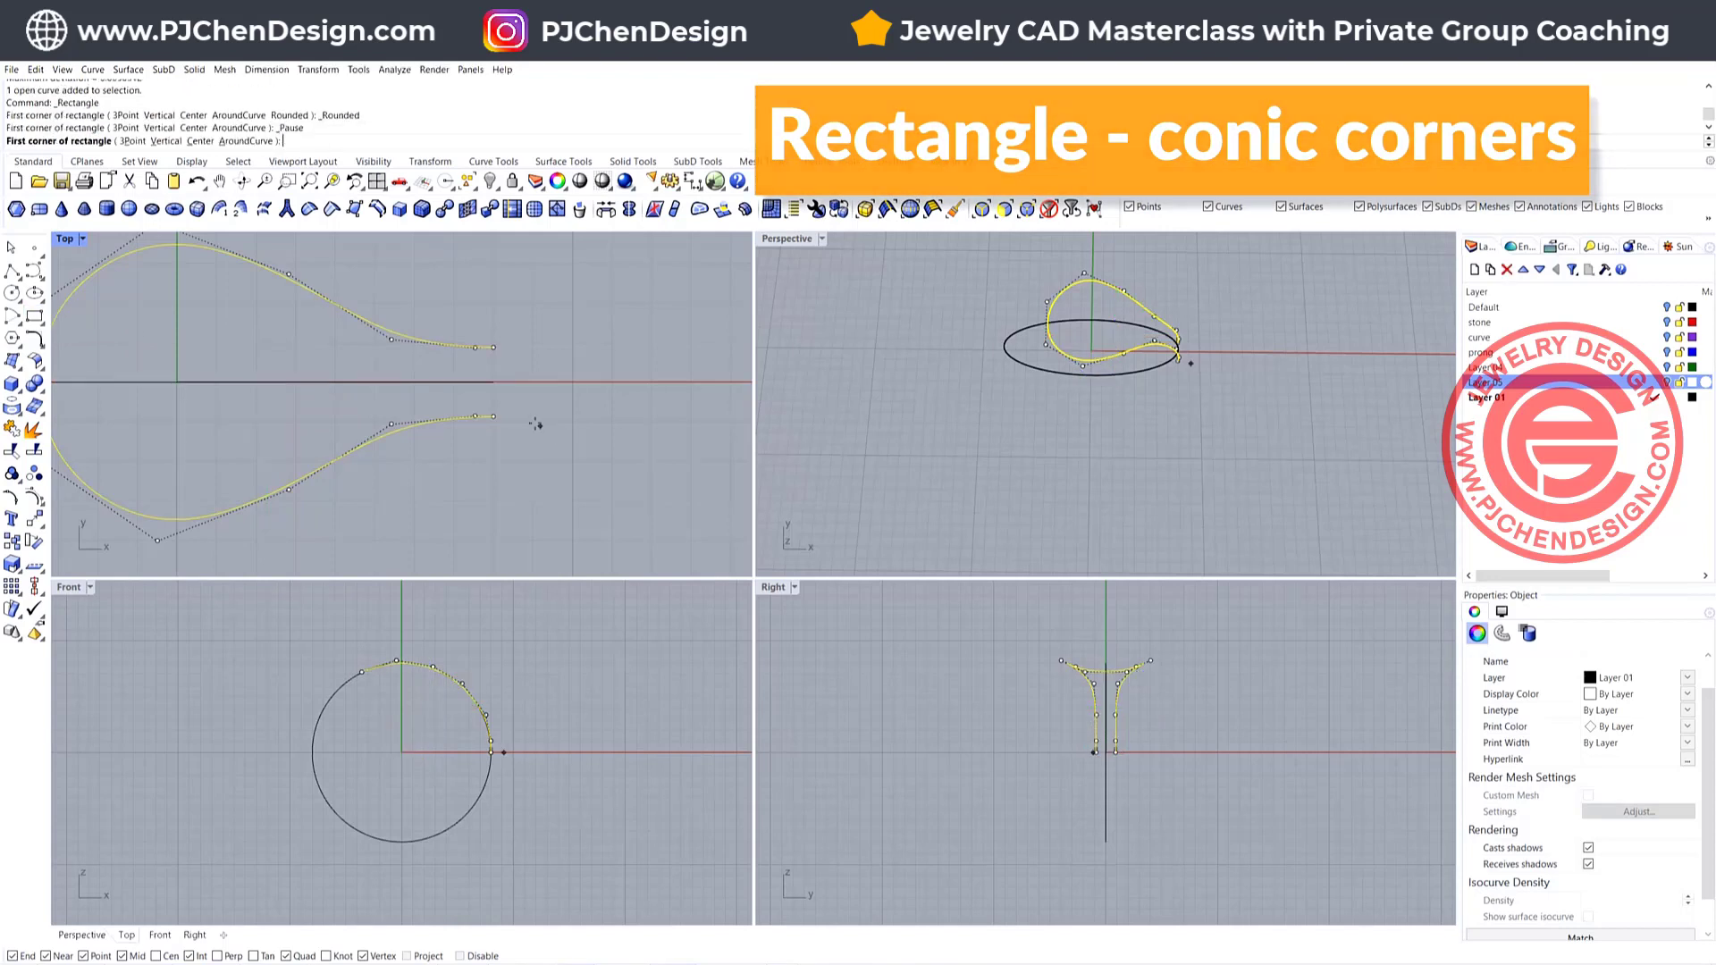
pyautogui.click(494, 417)
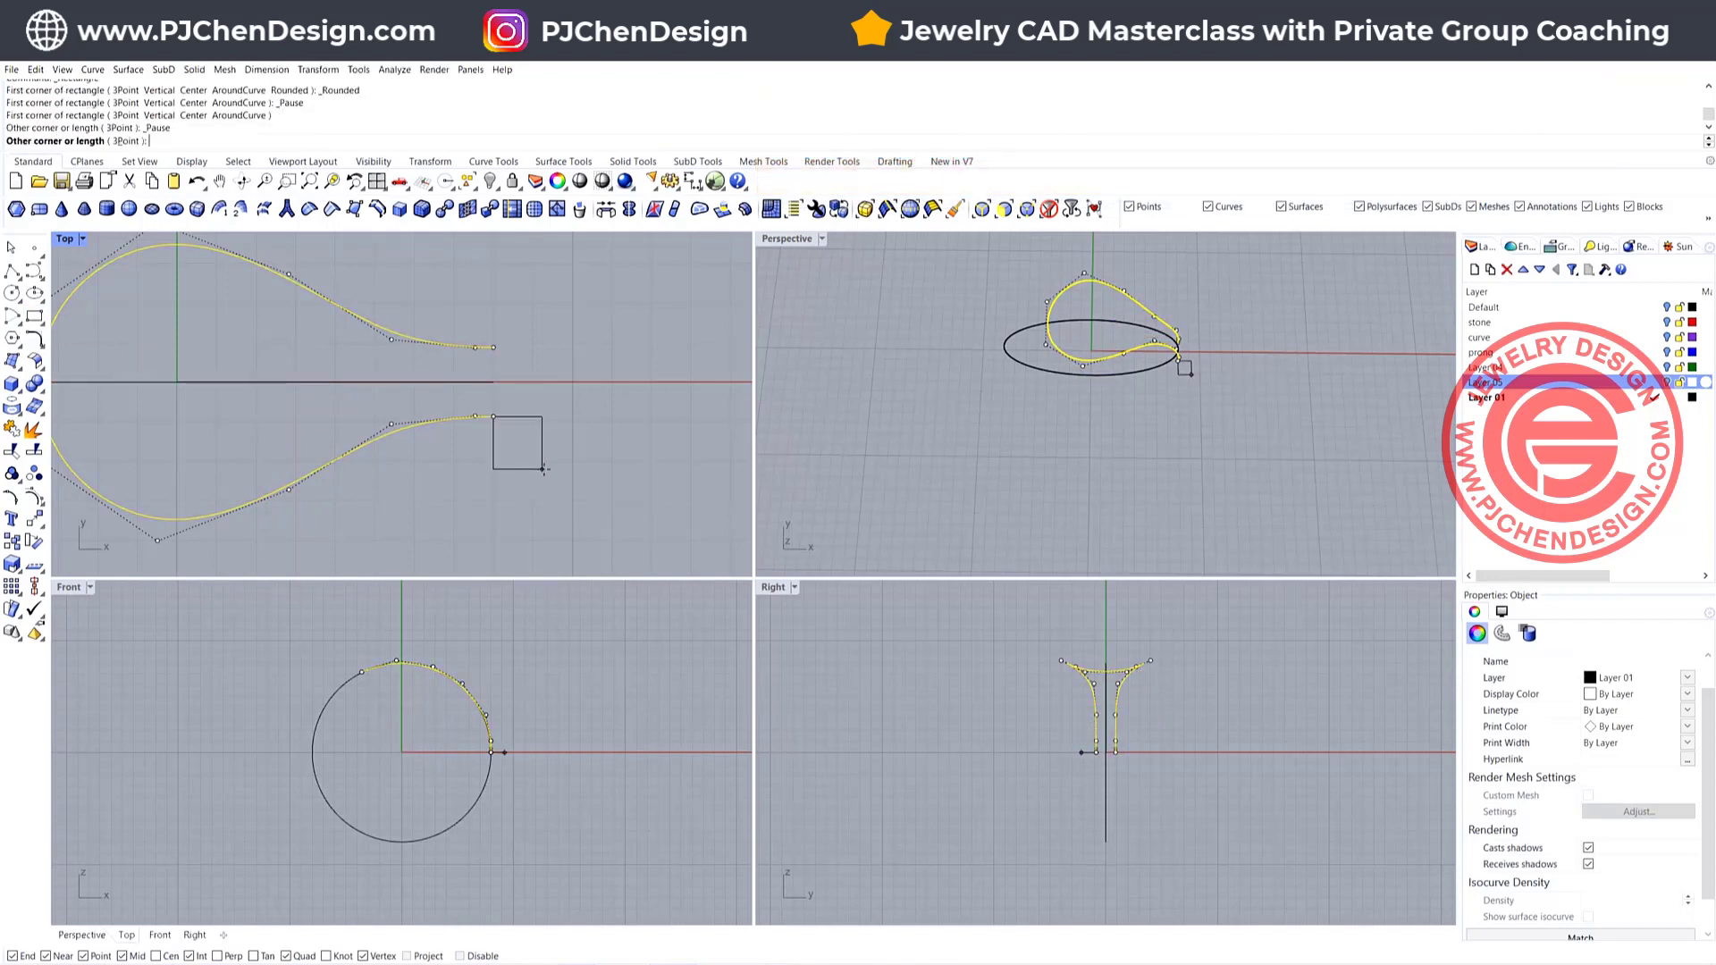
pyautogui.keyDown('shift'); pyautogui.click(555, 476); pyautogui.keyUp('shift')
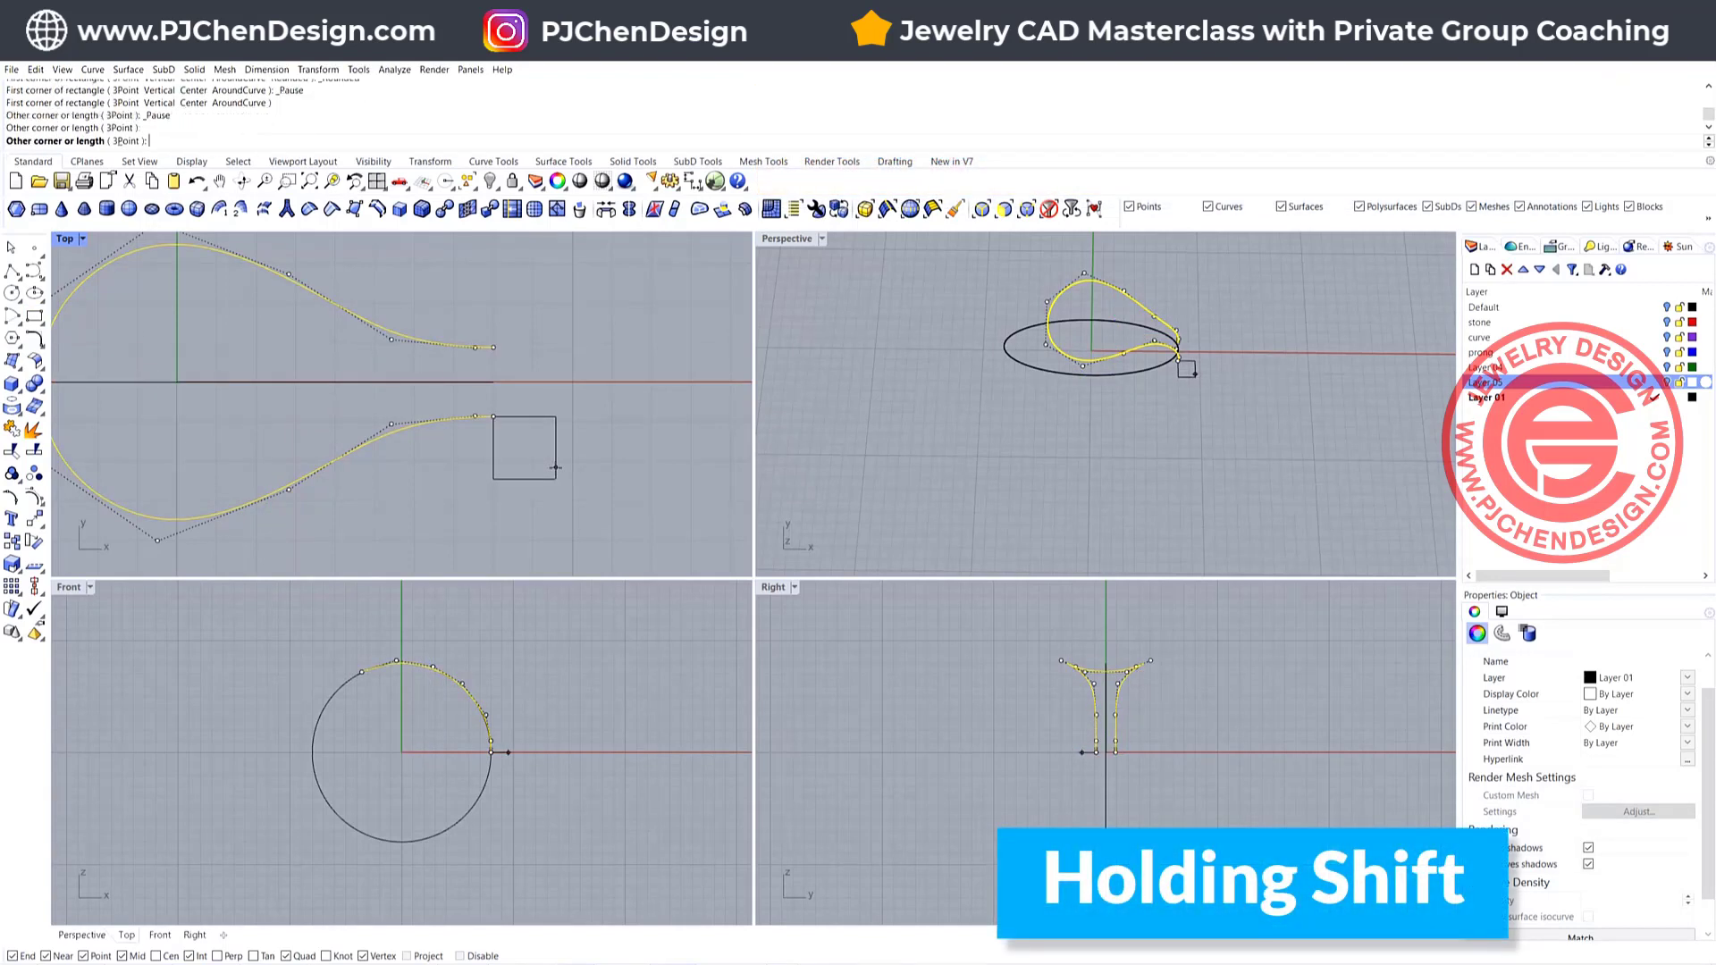
pyautogui.press('Return')
pyautogui.click(561, 449)
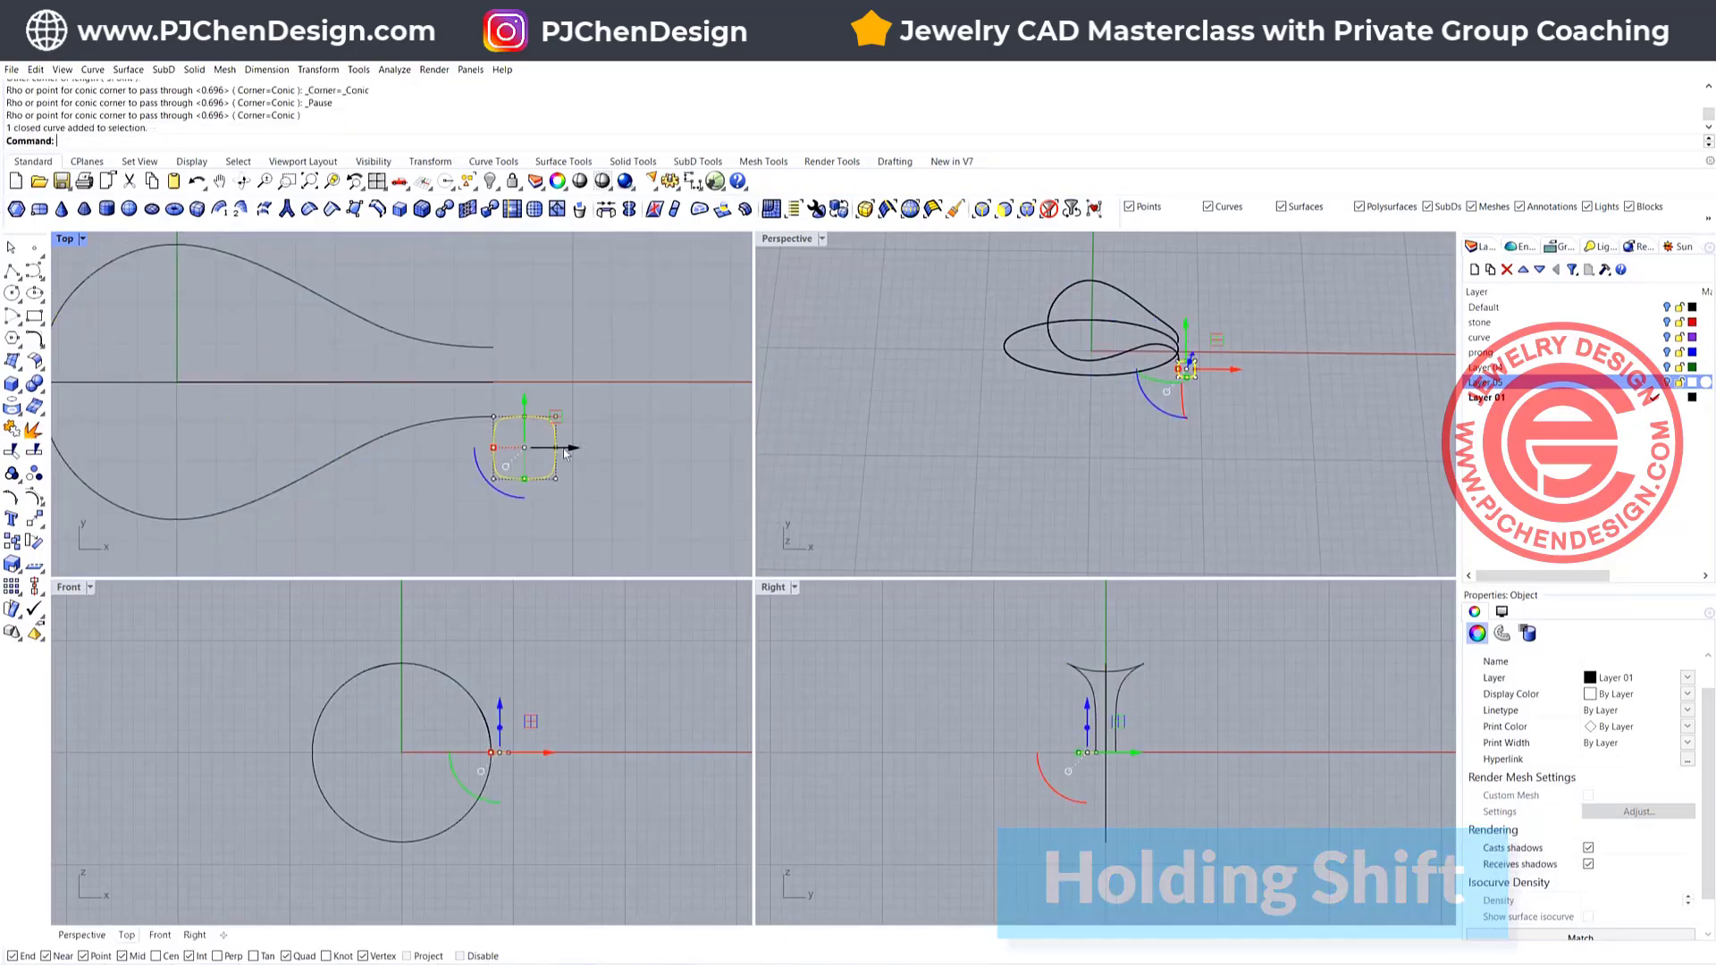
# Move the conic-corner square along Y until the middle of its side meets the lower end of the curve
pyautogui.scroll(1, 527, 422)
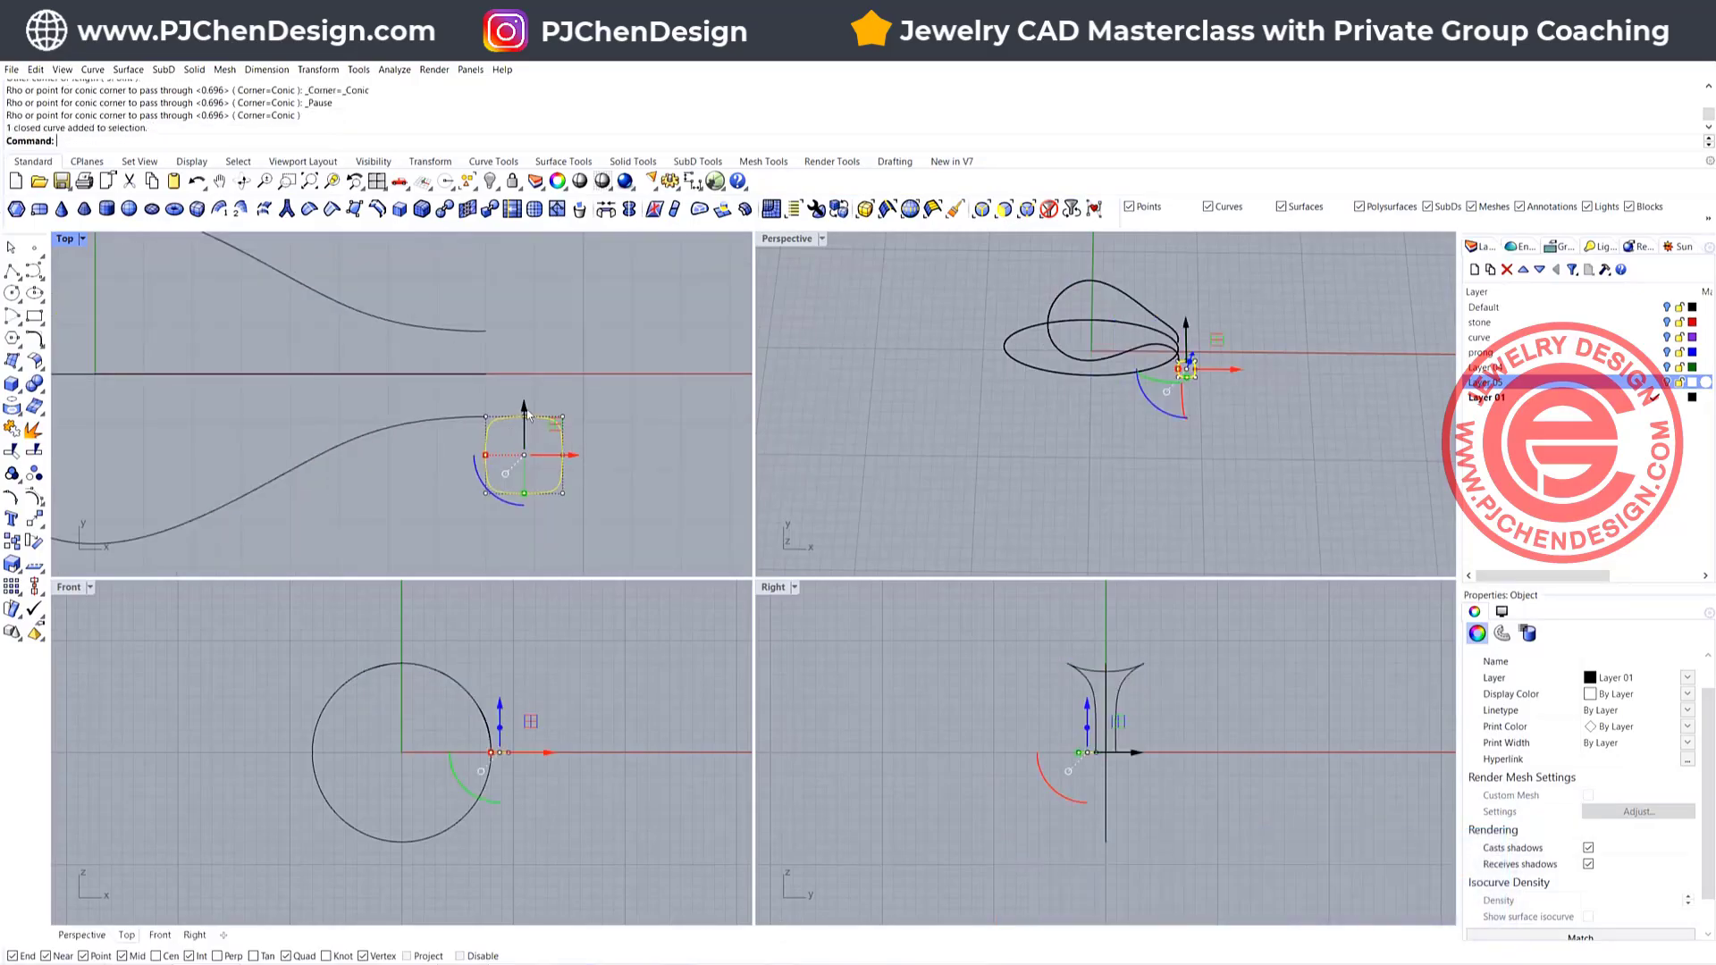
pyautogui.moveTo(527, 421); pyautogui.dragTo(542, 370)
pyautogui.scroll(1, 576, 415)
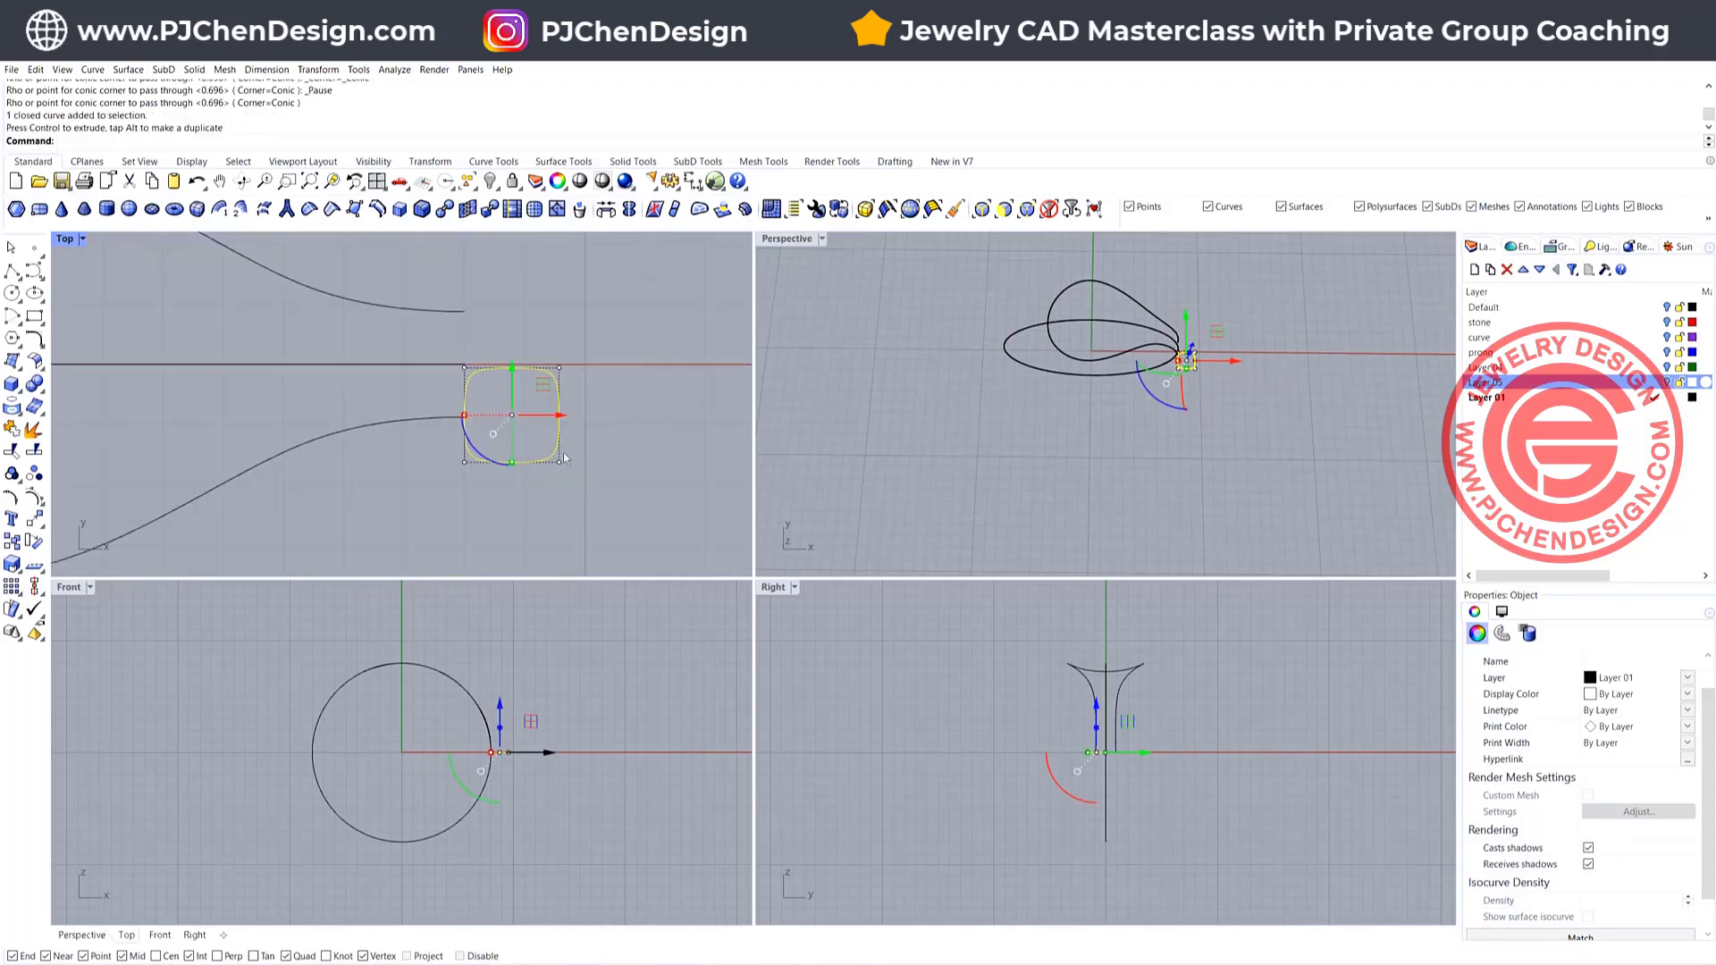
pyautogui.scroll(-2, 488, 435)
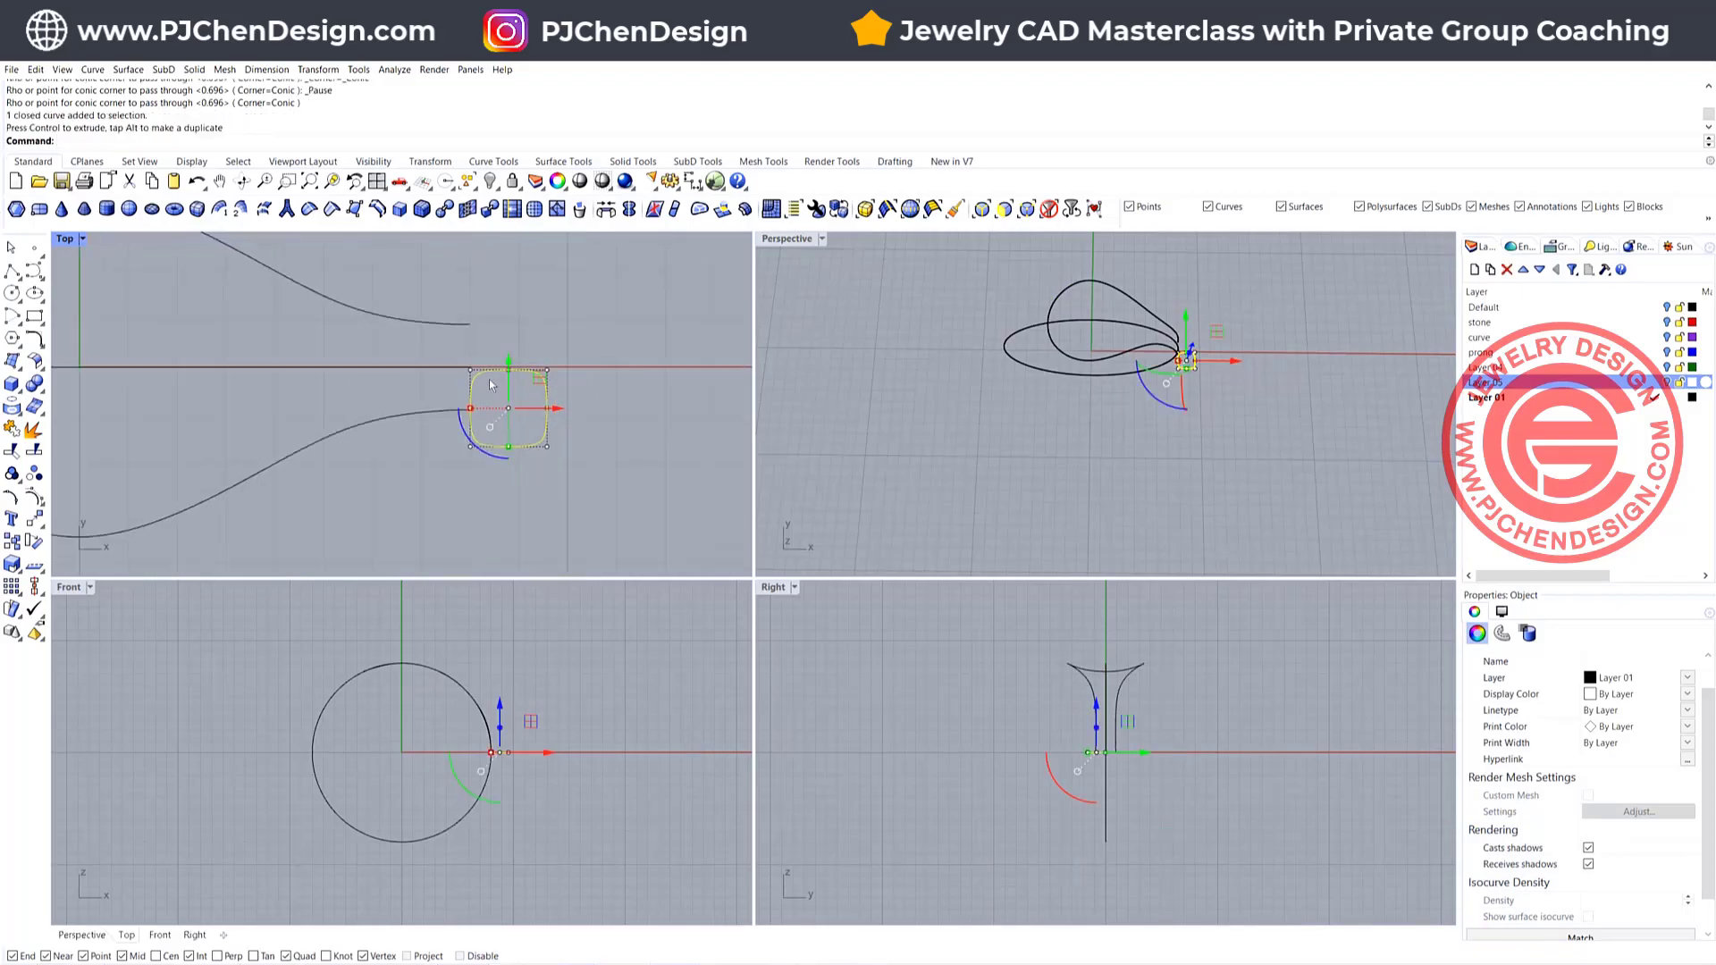
pyautogui.click(498, 409)
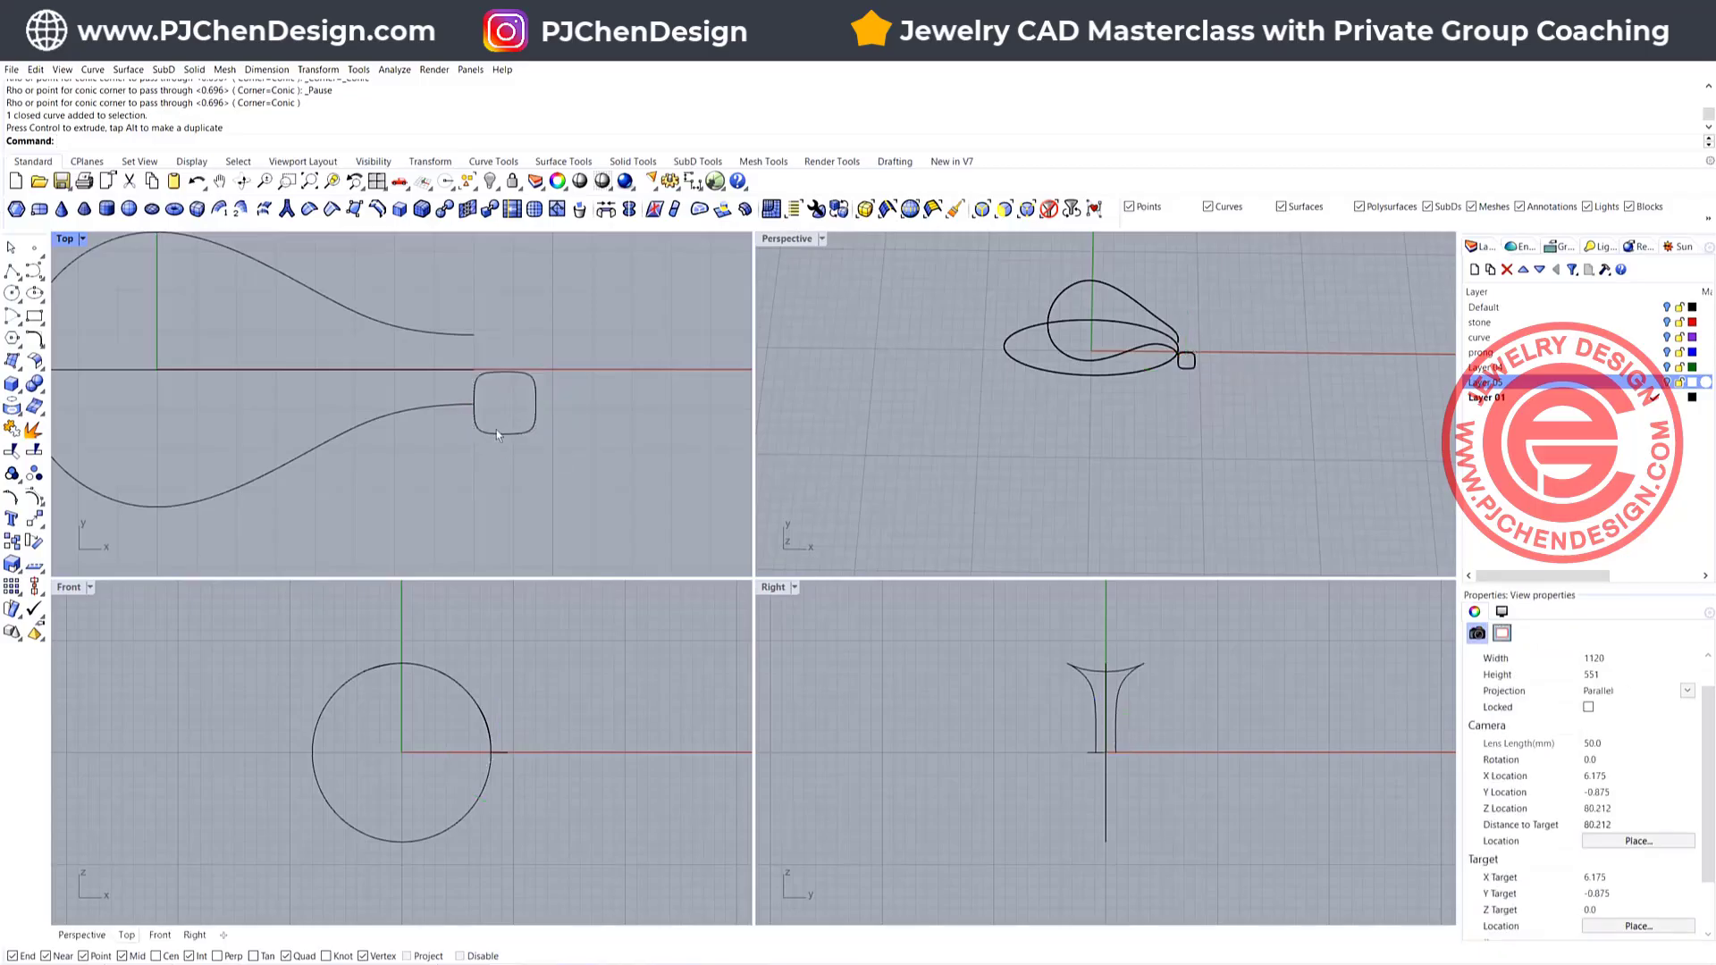
# Mirror the conic-corner square across the X axis in the Top view to get a matching profile at the curve's upper end
pyautogui.click(495, 435)
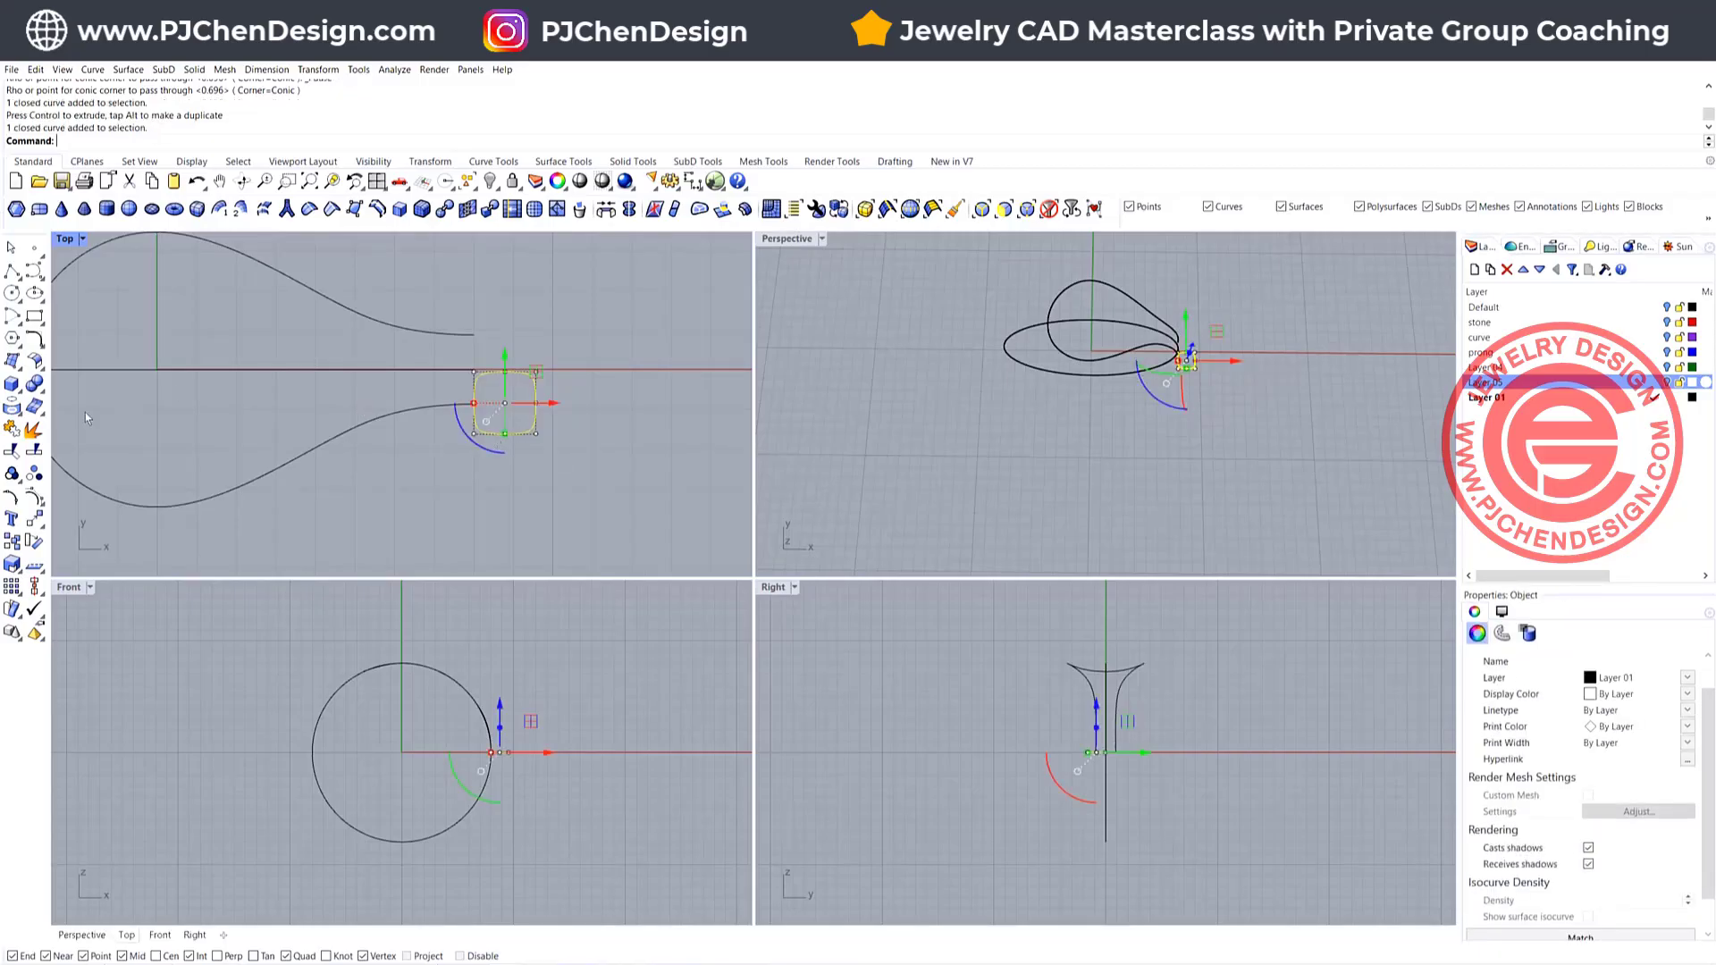
pyautogui.click(35, 519)
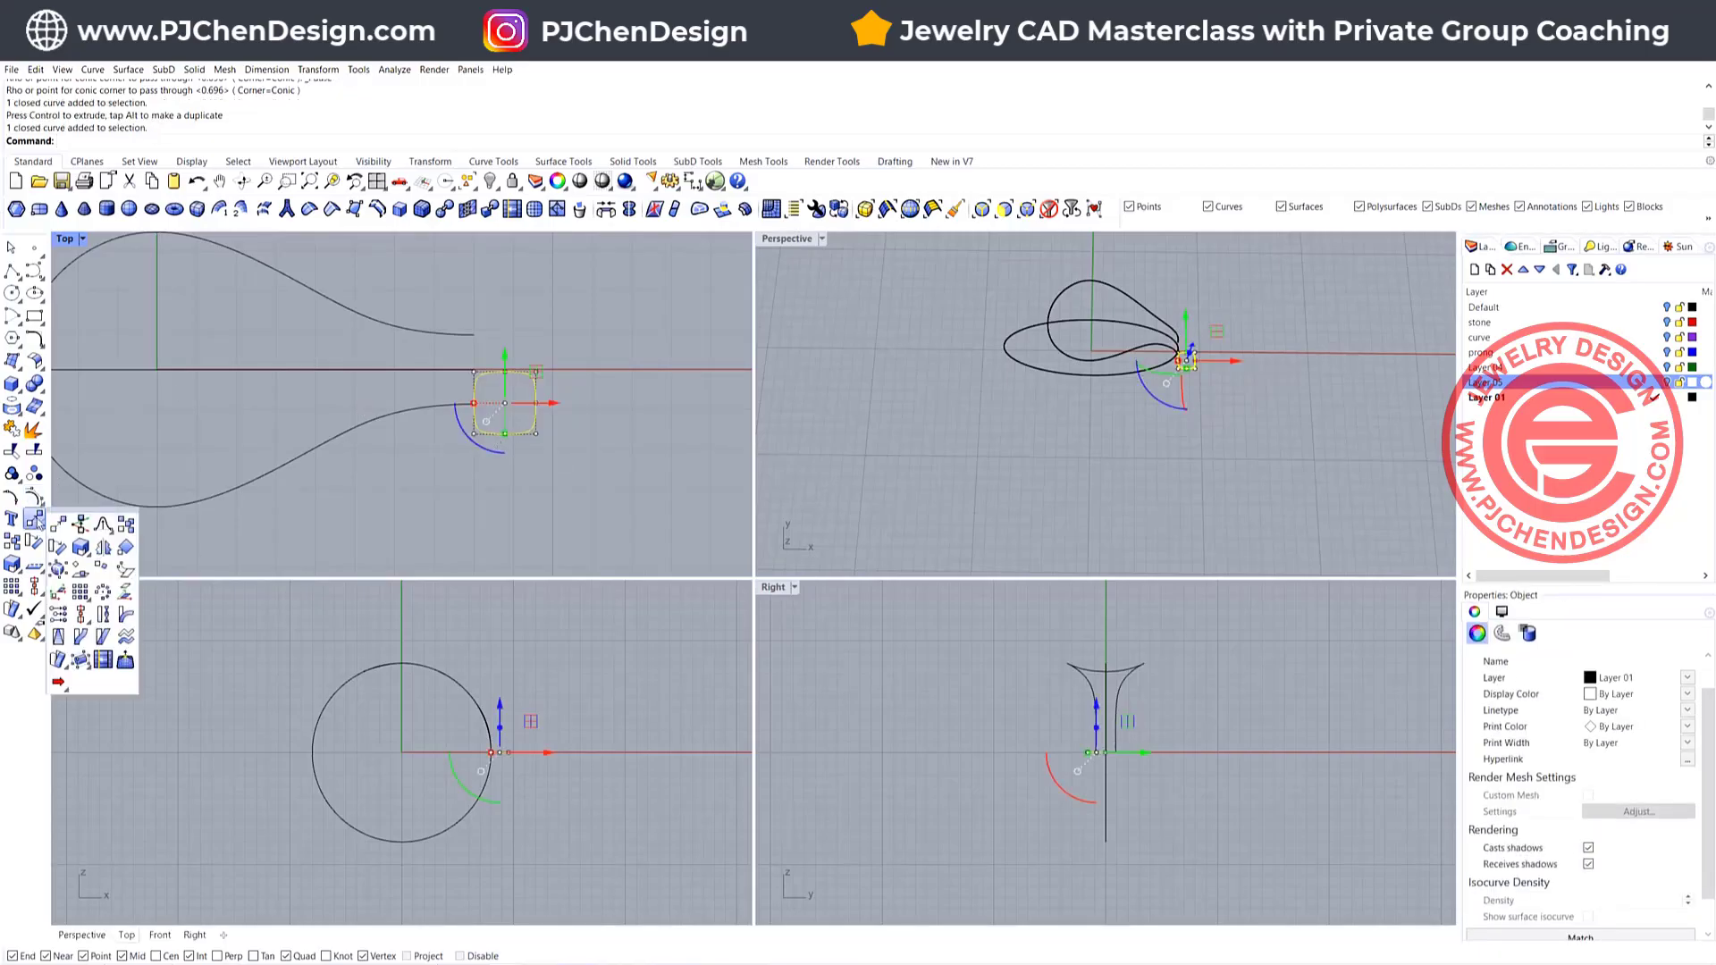
pyautogui.click(103, 546)
pyautogui.click(437, 369)
pyautogui.click(644, 372)
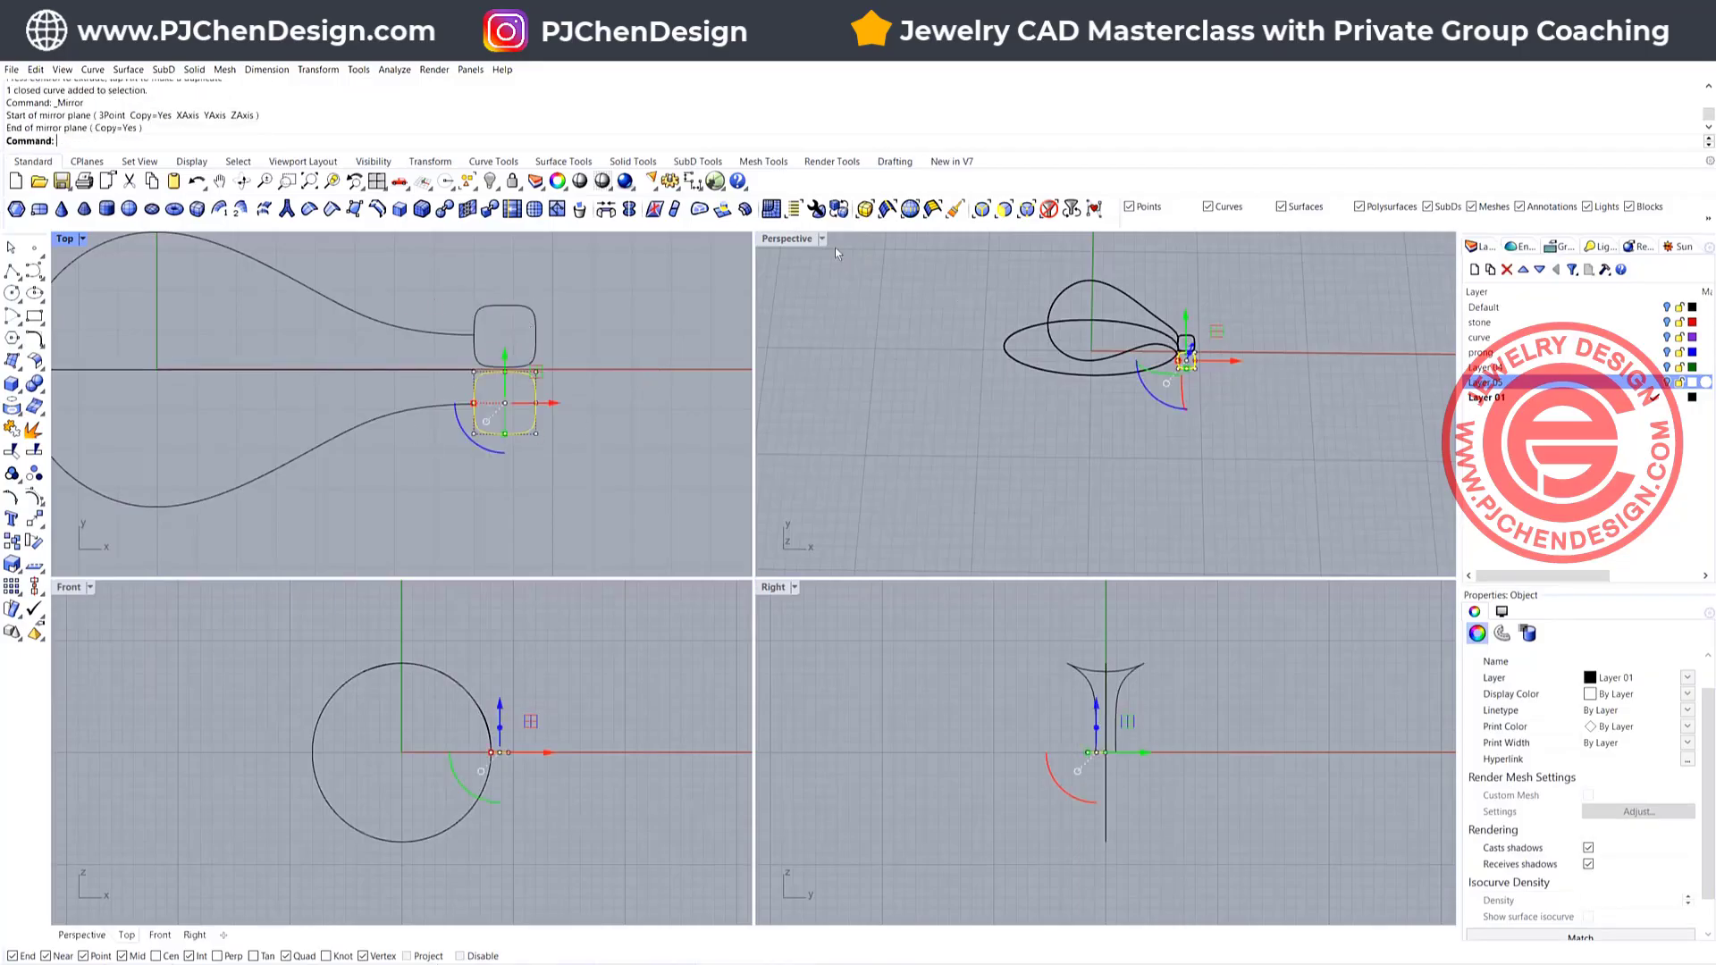
# Start a Sweep 1 Rail with the rebuilt 3D curve as the rail and both conic-corner squares as cross sections
pyautogui.doubleClick(791, 239)
pyautogui.click(1084, 515)
pyautogui.moveTo(1085, 515); pyautogui.dragTo(974, 460, button='right')
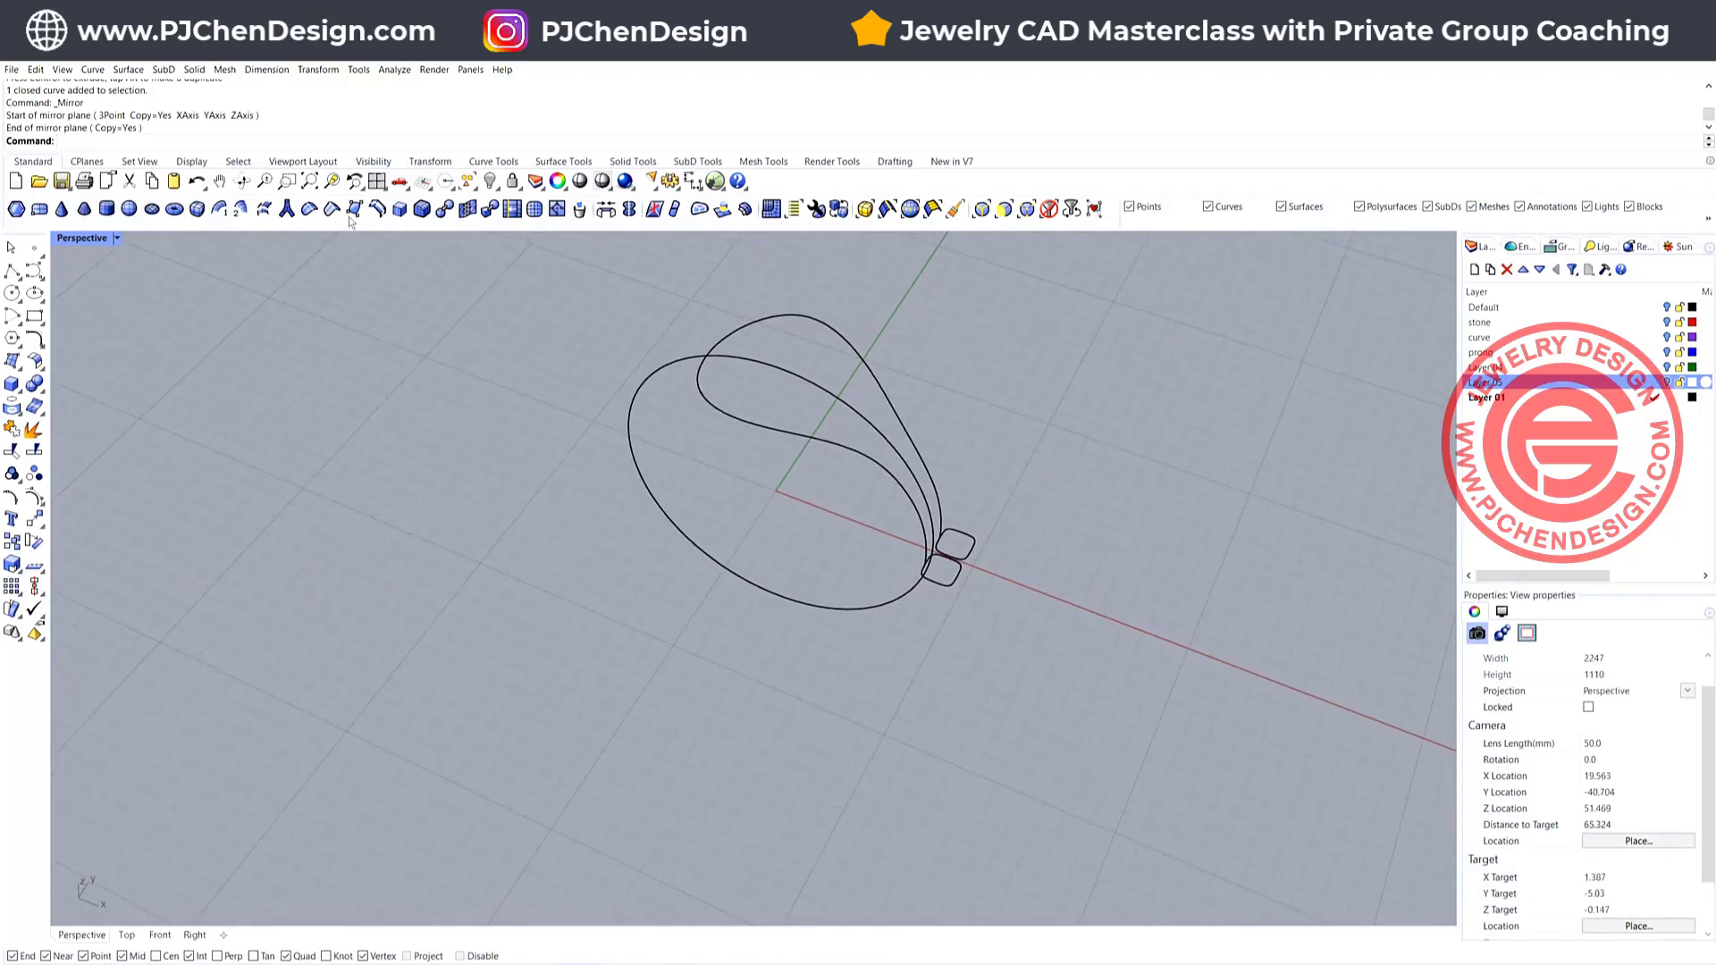
pyautogui.click(170, 71)
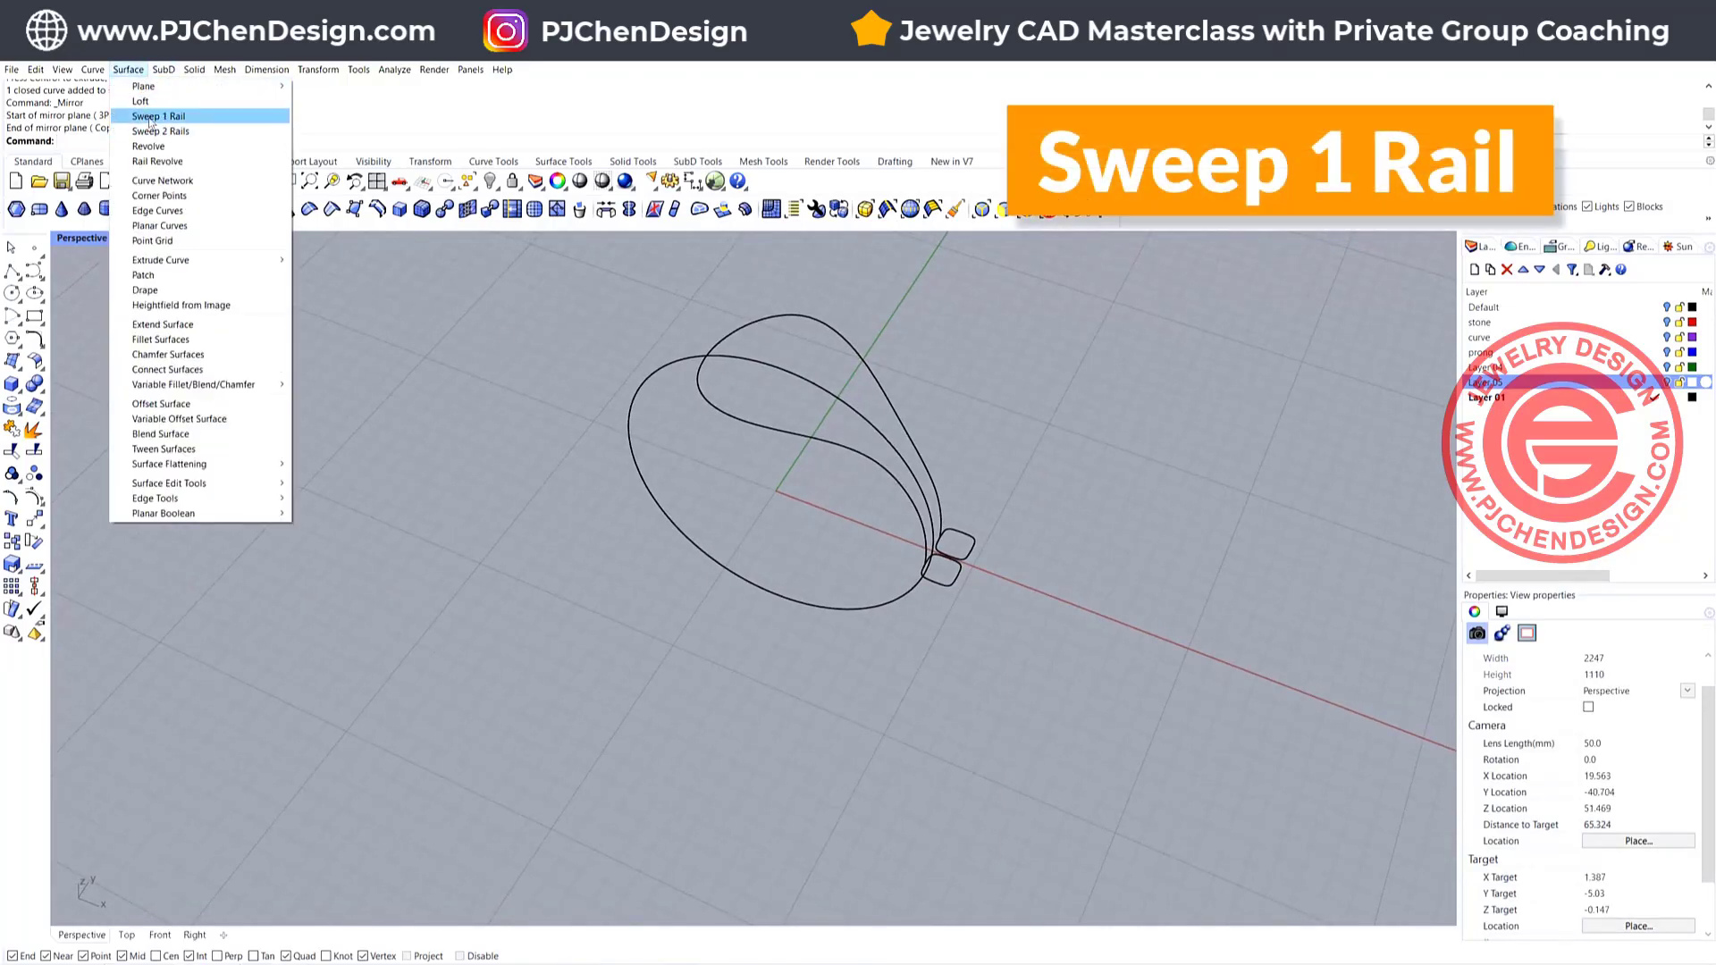
pyautogui.click(150, 118)
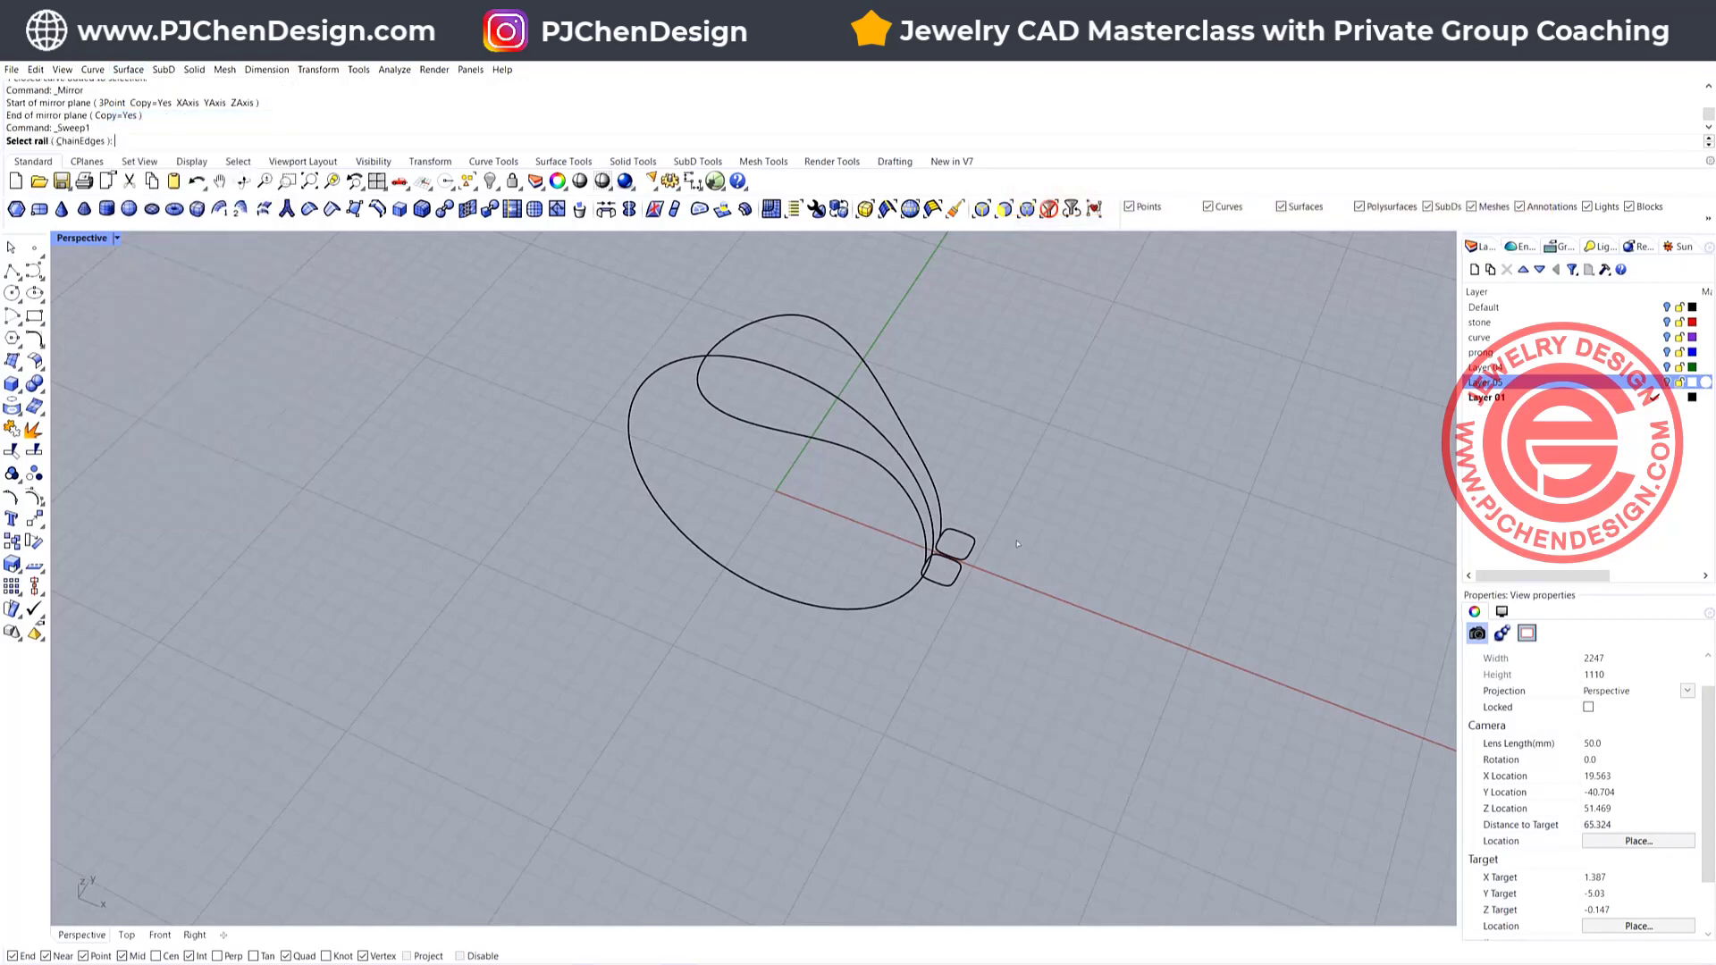
pyautogui.click(926, 546)
pyautogui.click(952, 581)
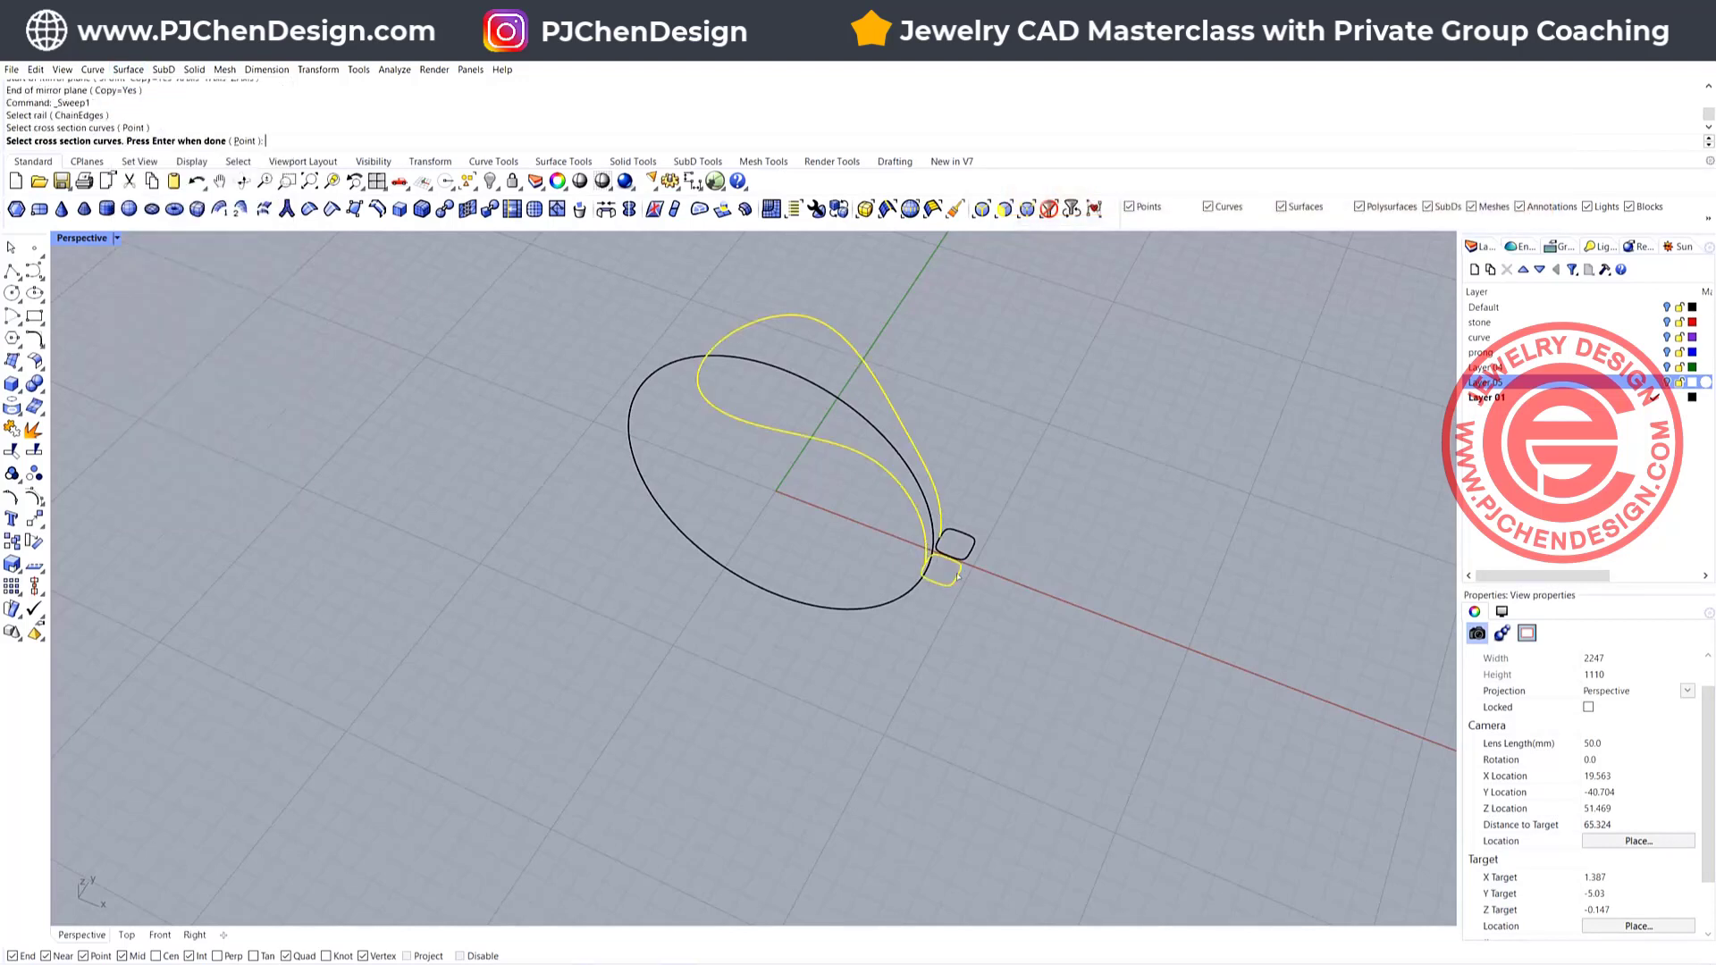
pyautogui.click(970, 561)
pyautogui.press('Return')
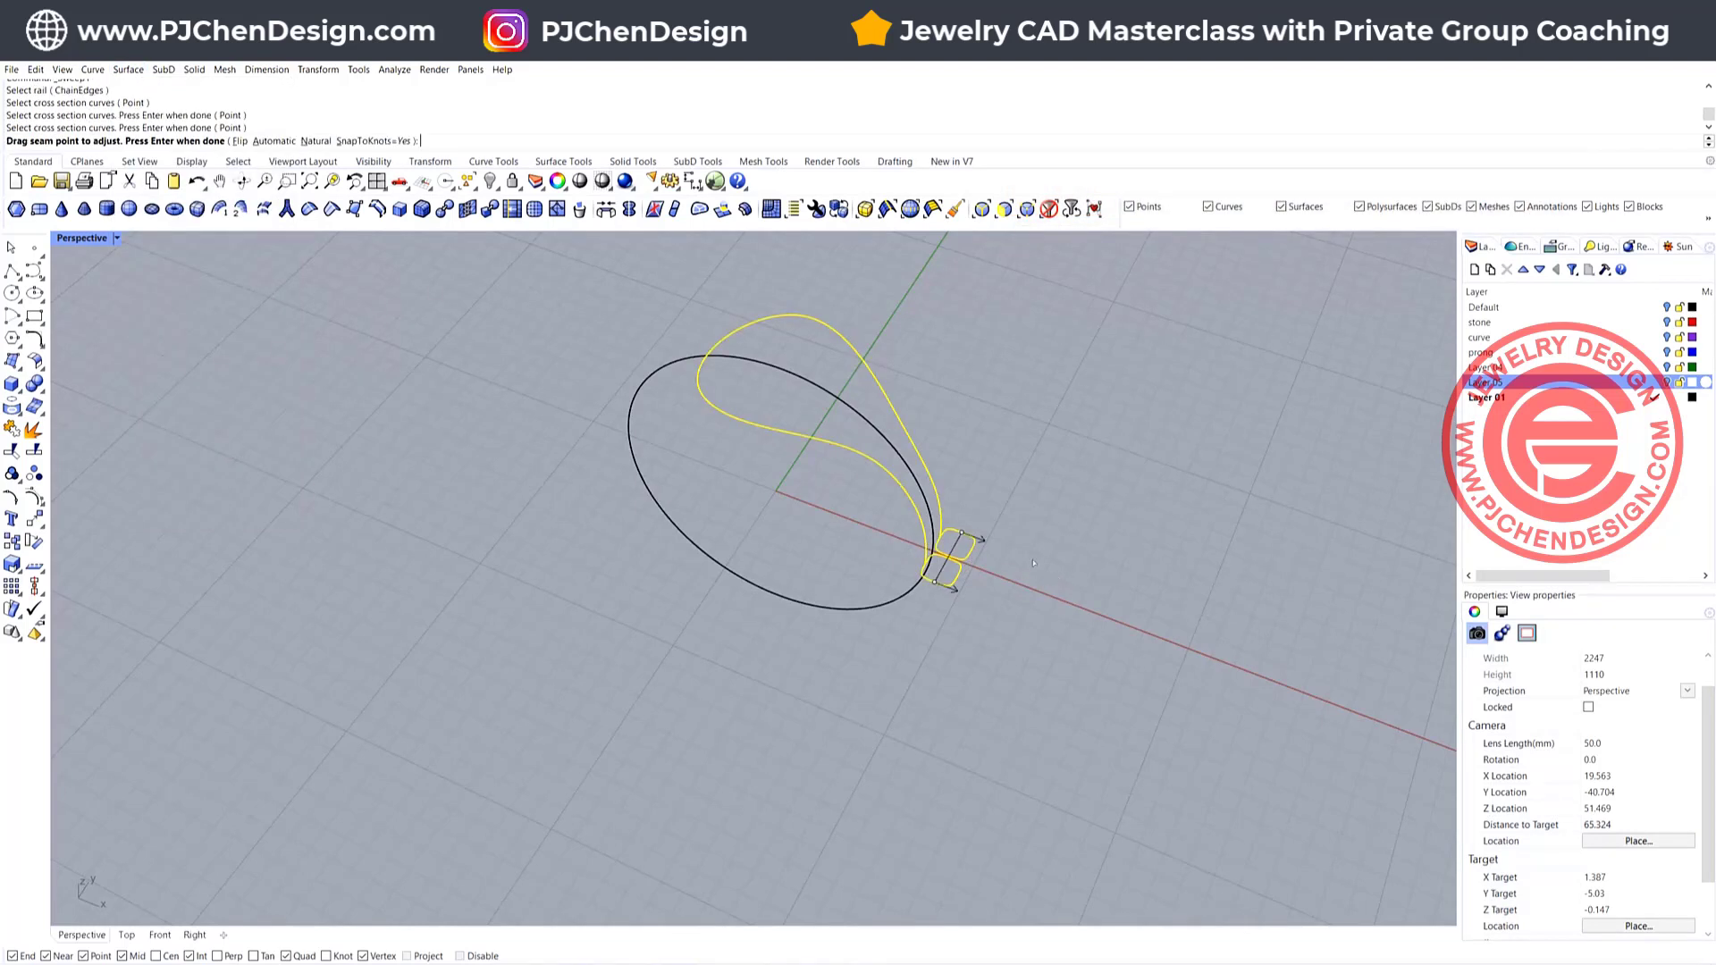
# Move both squares' seam points to the side midpoints where the rail ends meet them, and accept the seams
pyautogui.scroll(6, 965, 549)
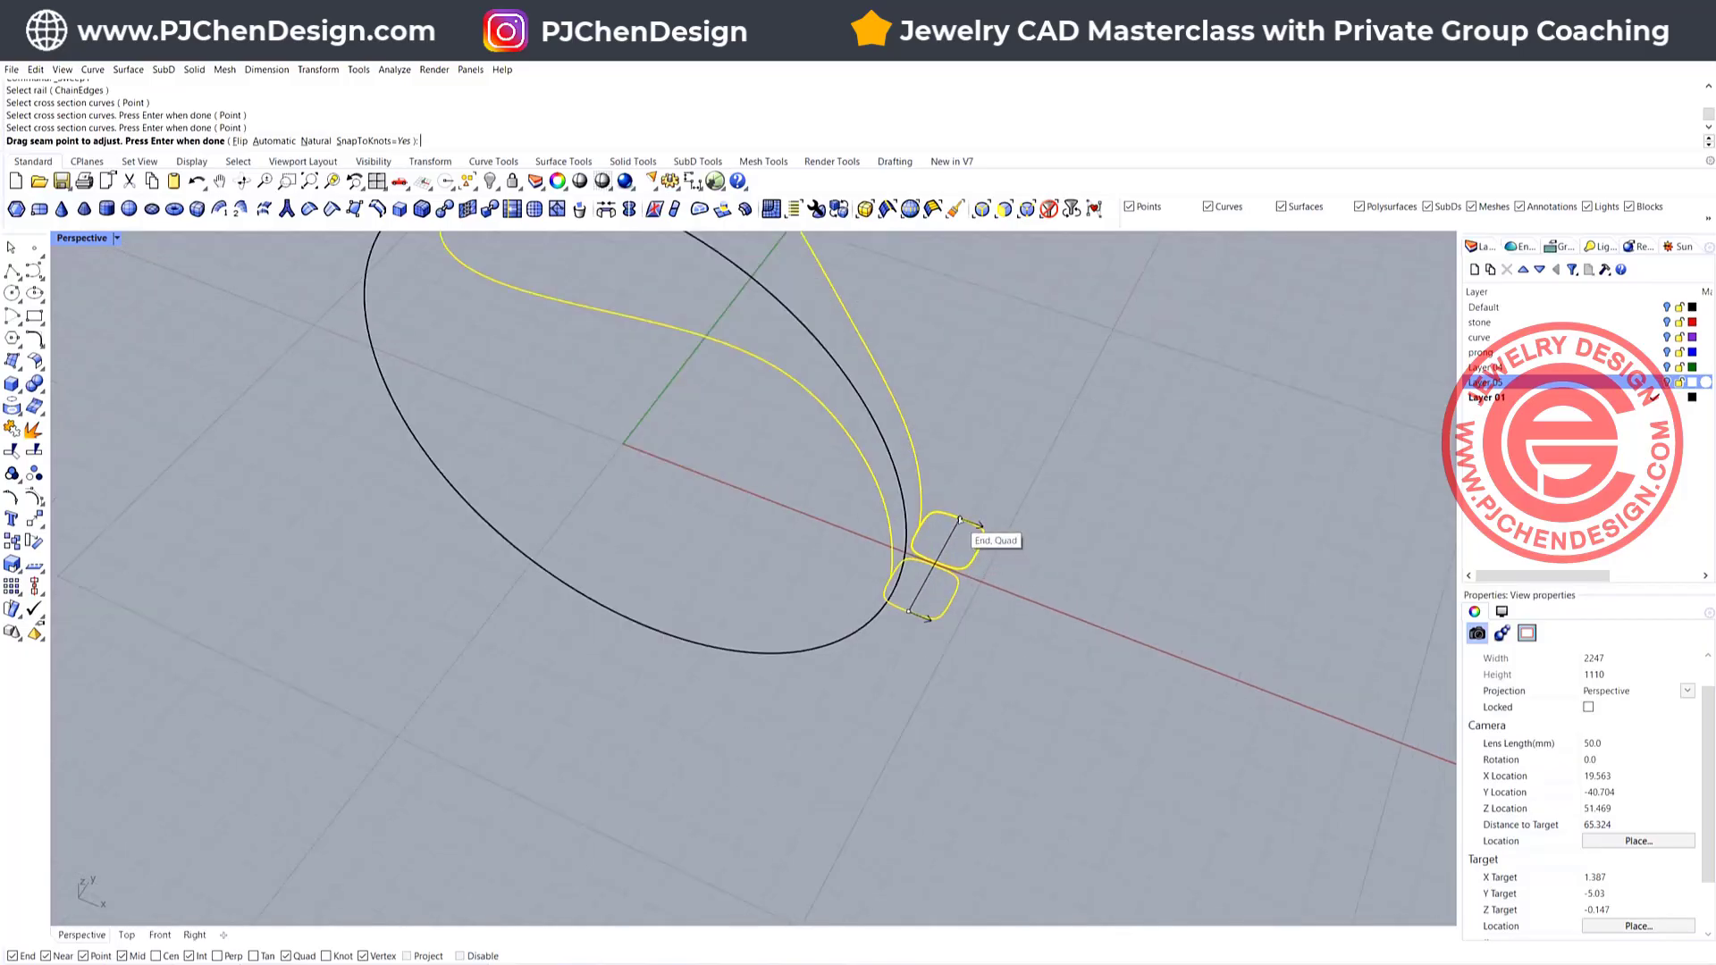
pyautogui.moveTo(959, 519); pyautogui.dragTo(919, 528)
pyautogui.moveTo(908, 612); pyautogui.dragTo(893, 579)
pyautogui.click(894, 576)
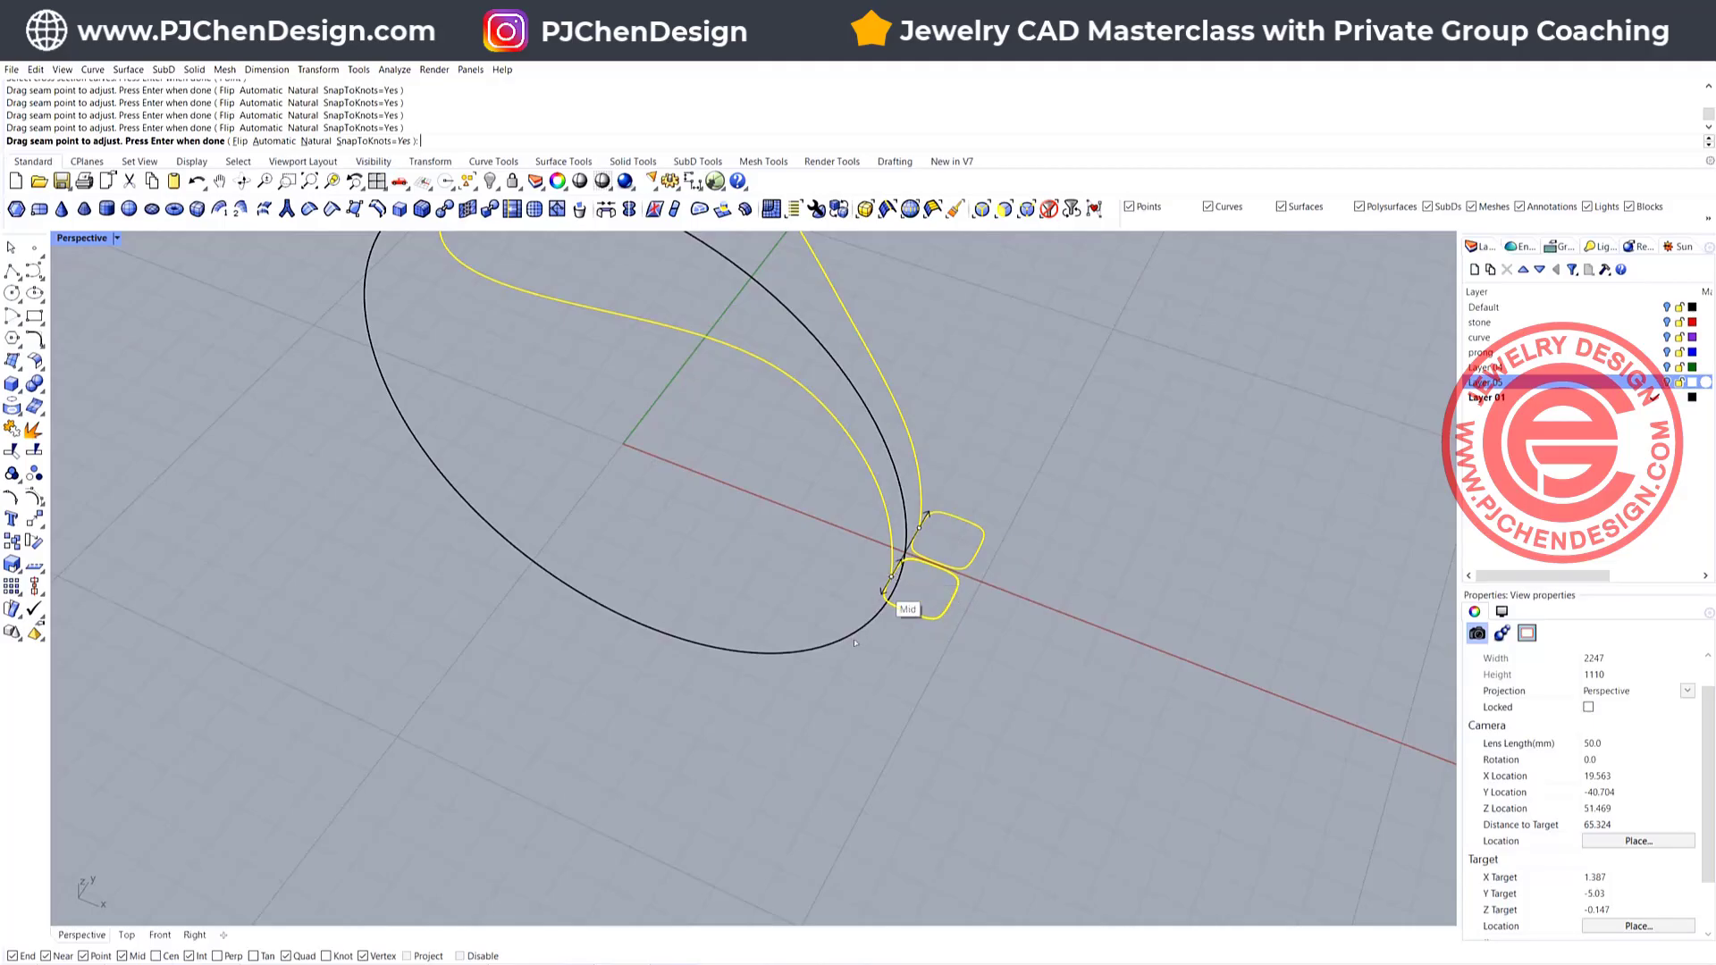
pyautogui.scroll(-5, 930, 599)
pyautogui.moveTo(1197, 701); pyautogui.dragTo(1008, 630, button='right')
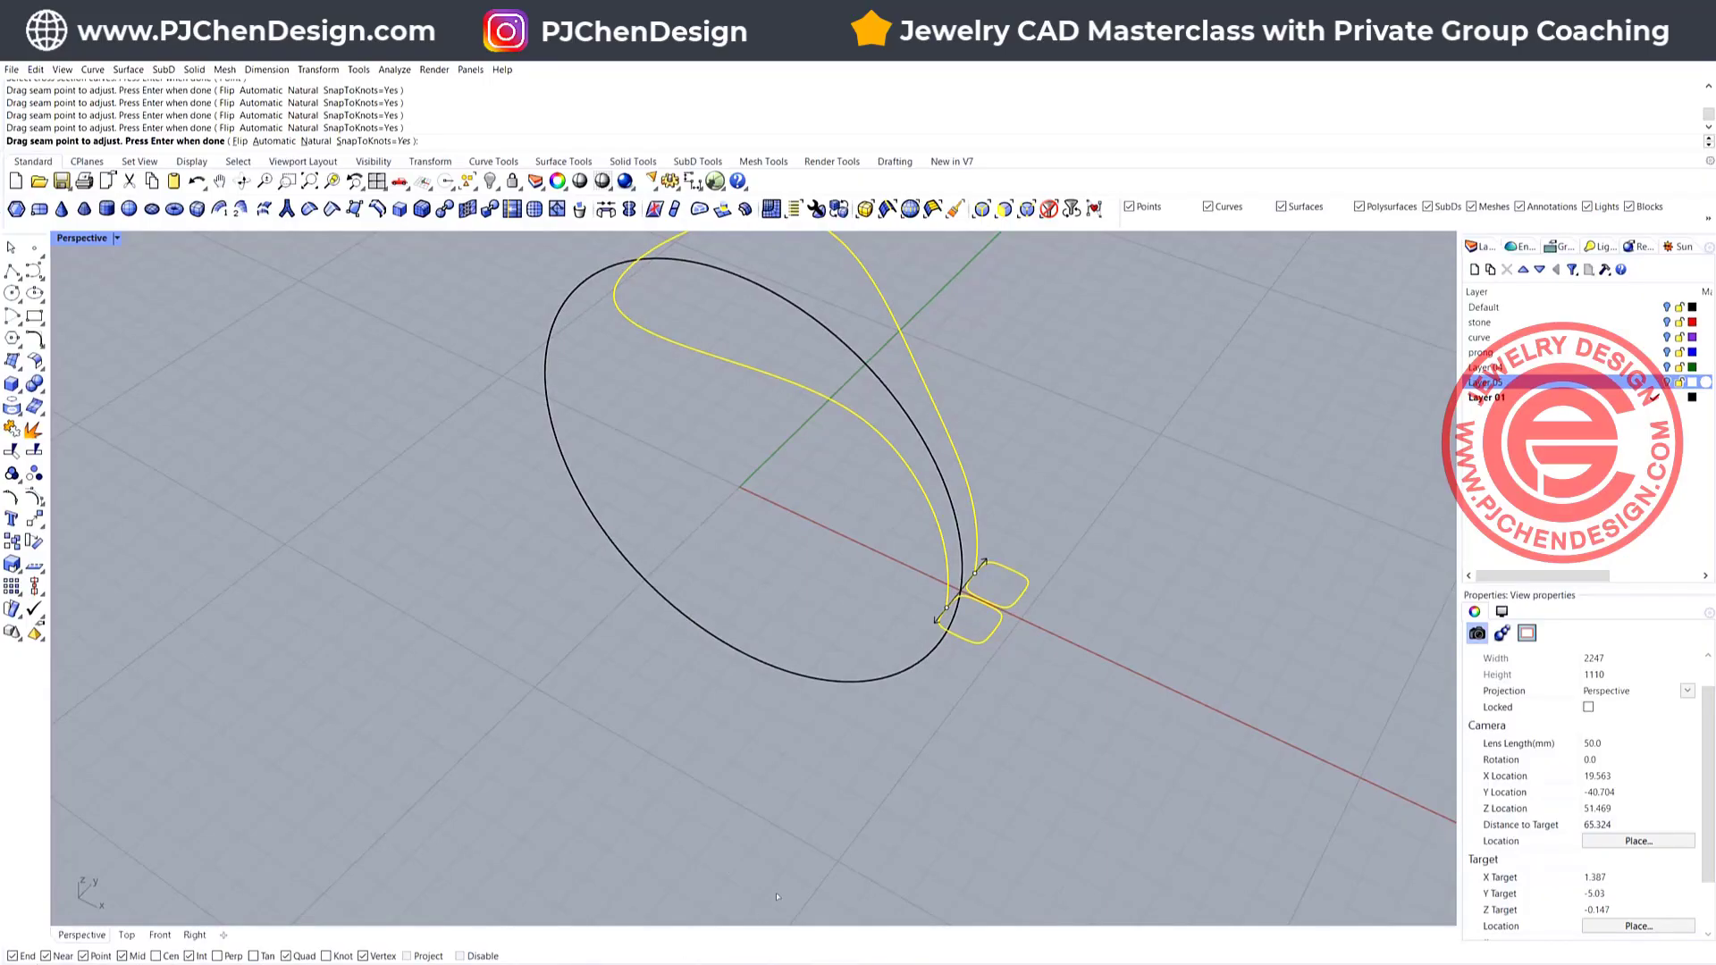
pyautogui.press('Return')
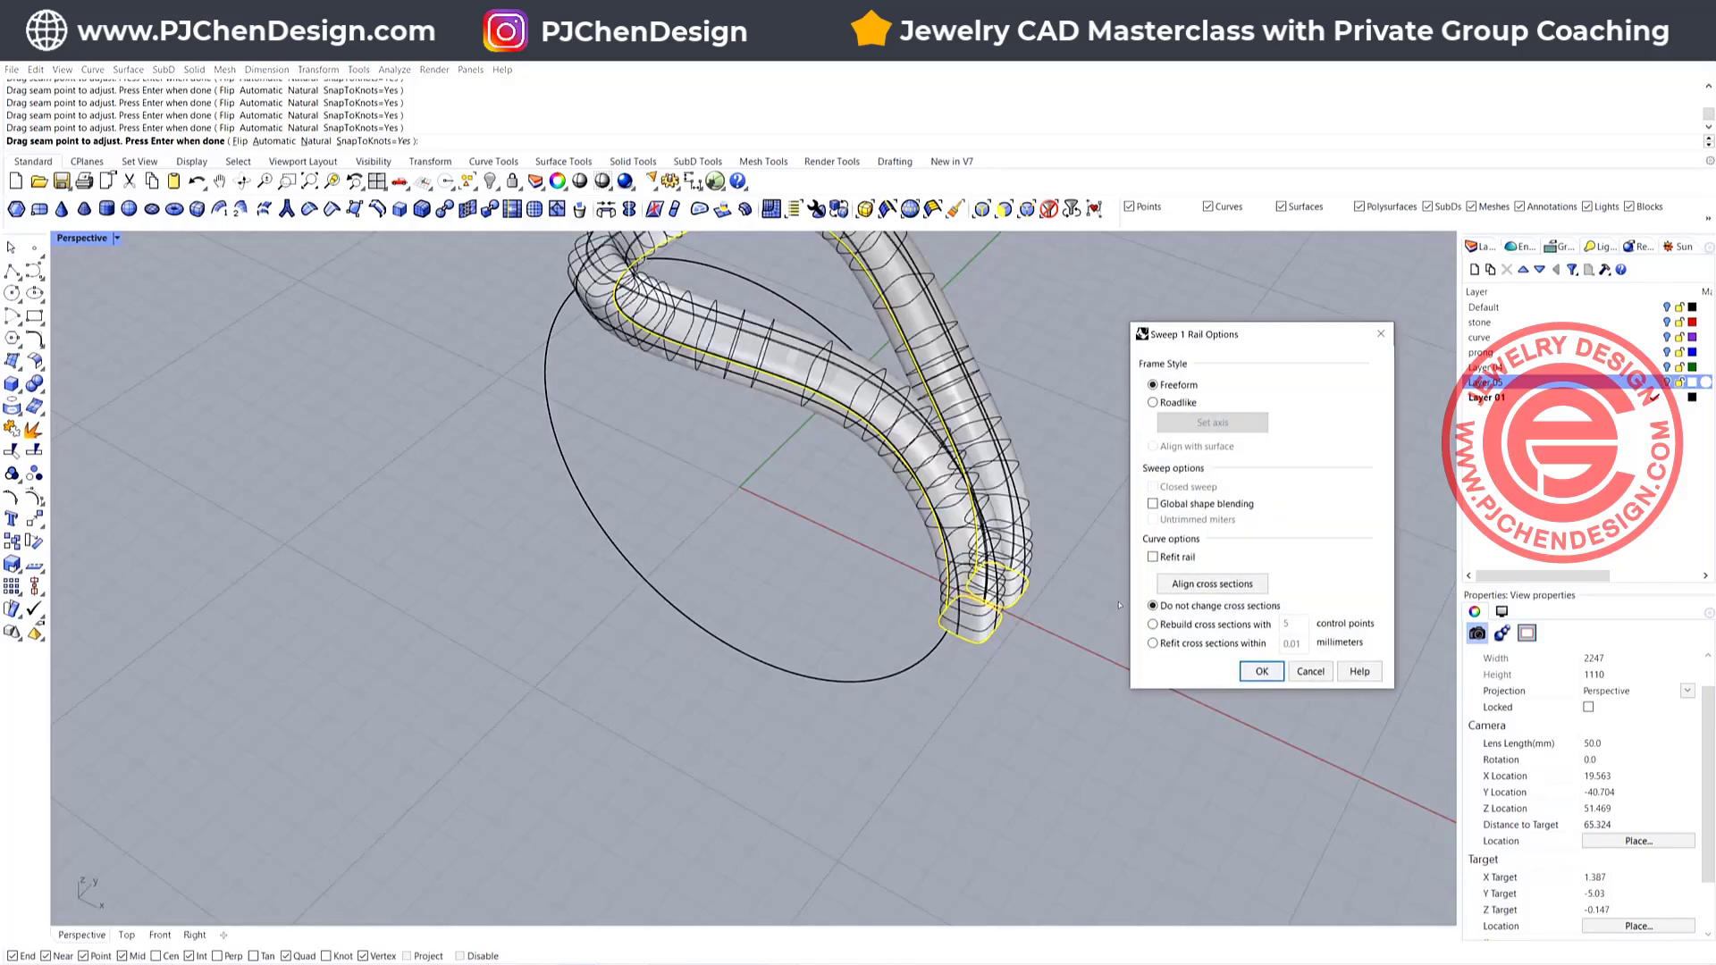
# Create the sweep with the Freeform frame style and the cross sections left unchanged
pyautogui.scroll(-4, 992, 556)
pyautogui.keyDown('shift'); pyautogui.moveTo(901, 484); pyautogui.dragTo(726, 445, button='right'); pyautogui.keyUp('shift')
pyautogui.click(1261, 672)
pyautogui.moveTo(838, 409); pyautogui.dragTo(893, 420, button='right')
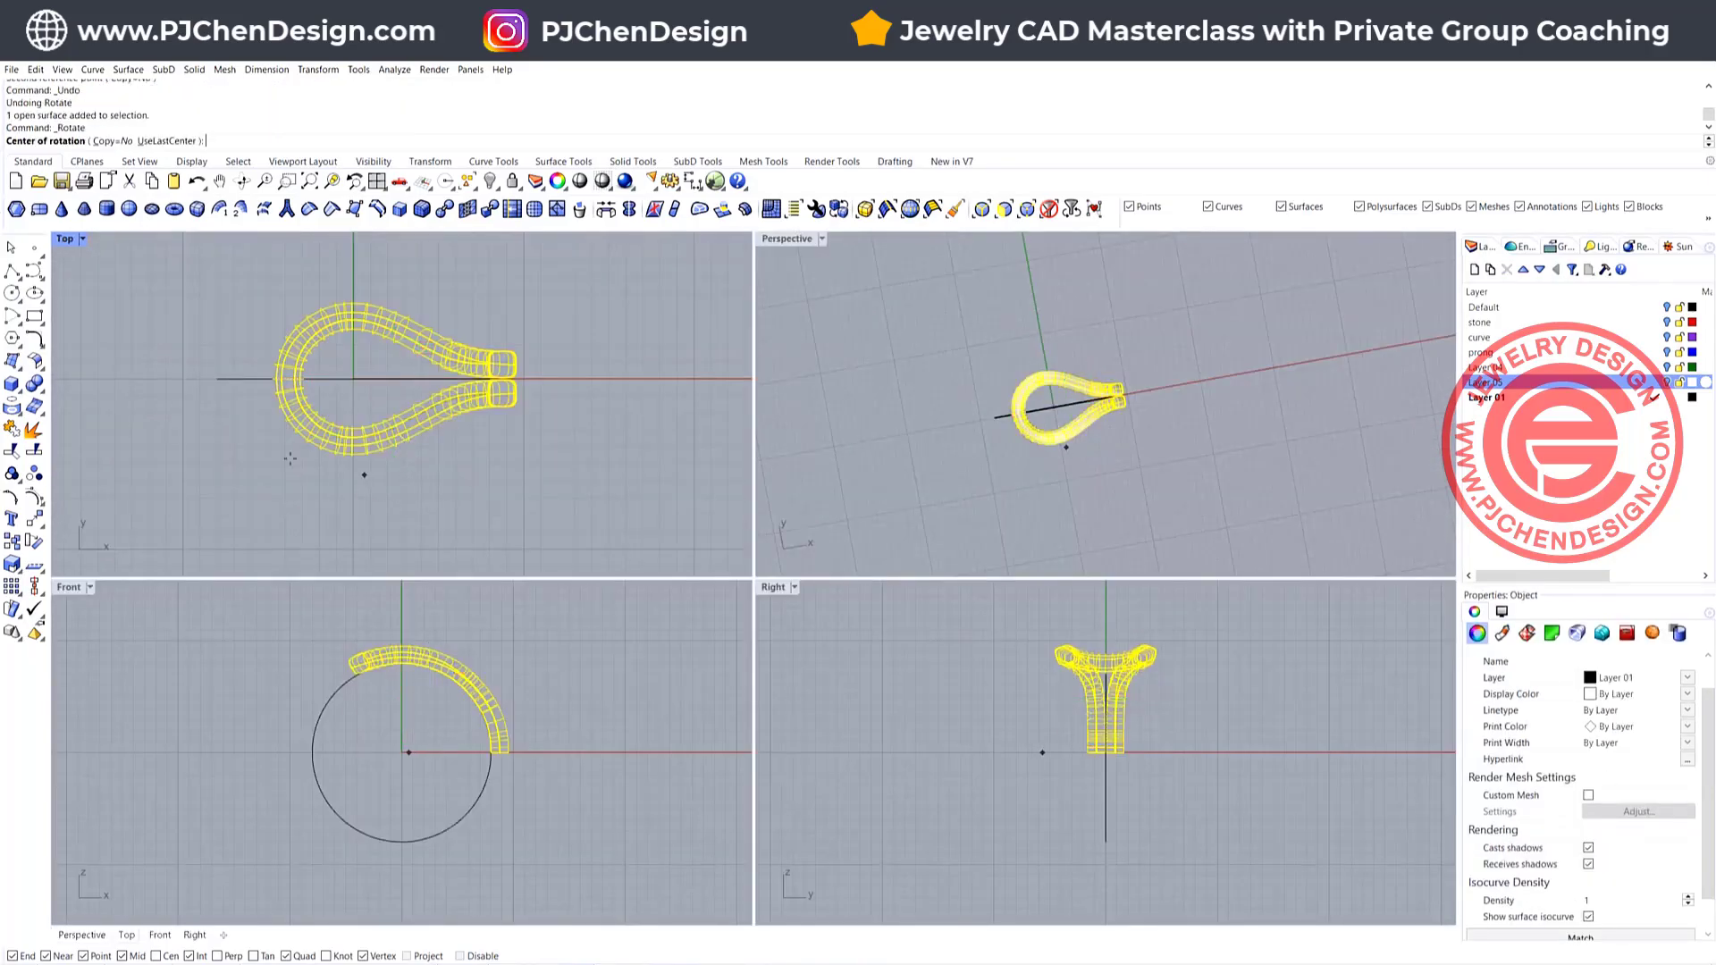
# Rotate a copy of the swept surface 180 degrees around the origin in the Top view
pyautogui.click(34, 542)
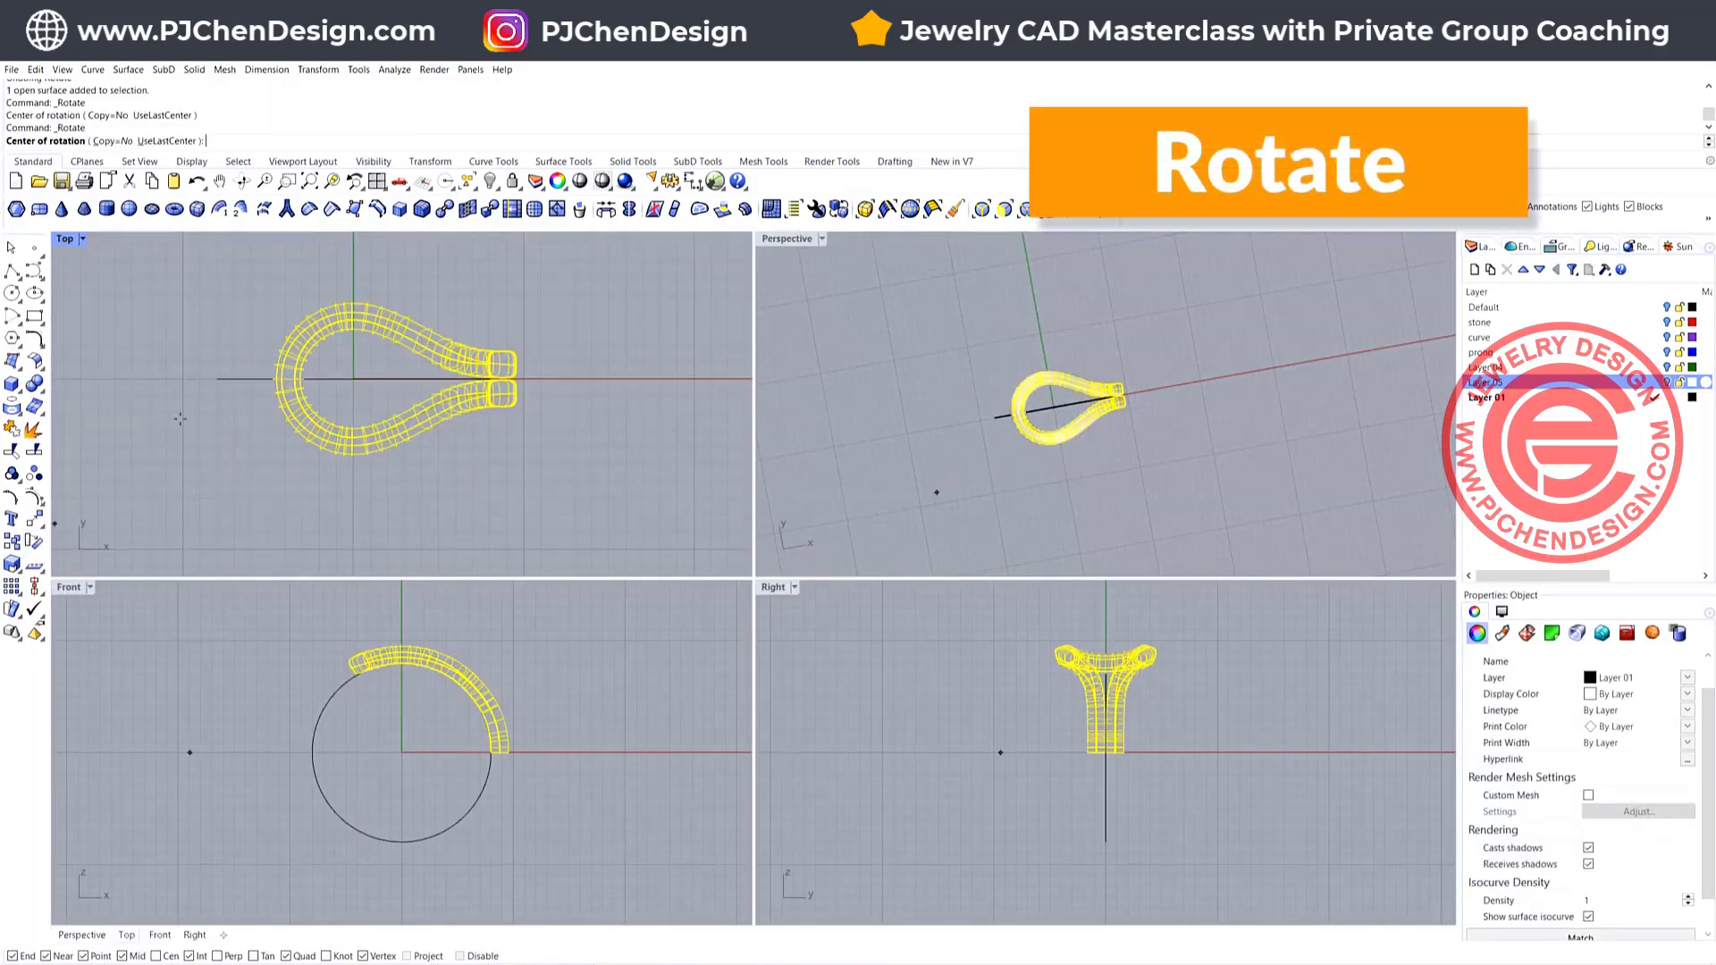
pyautogui.click(120, 141)
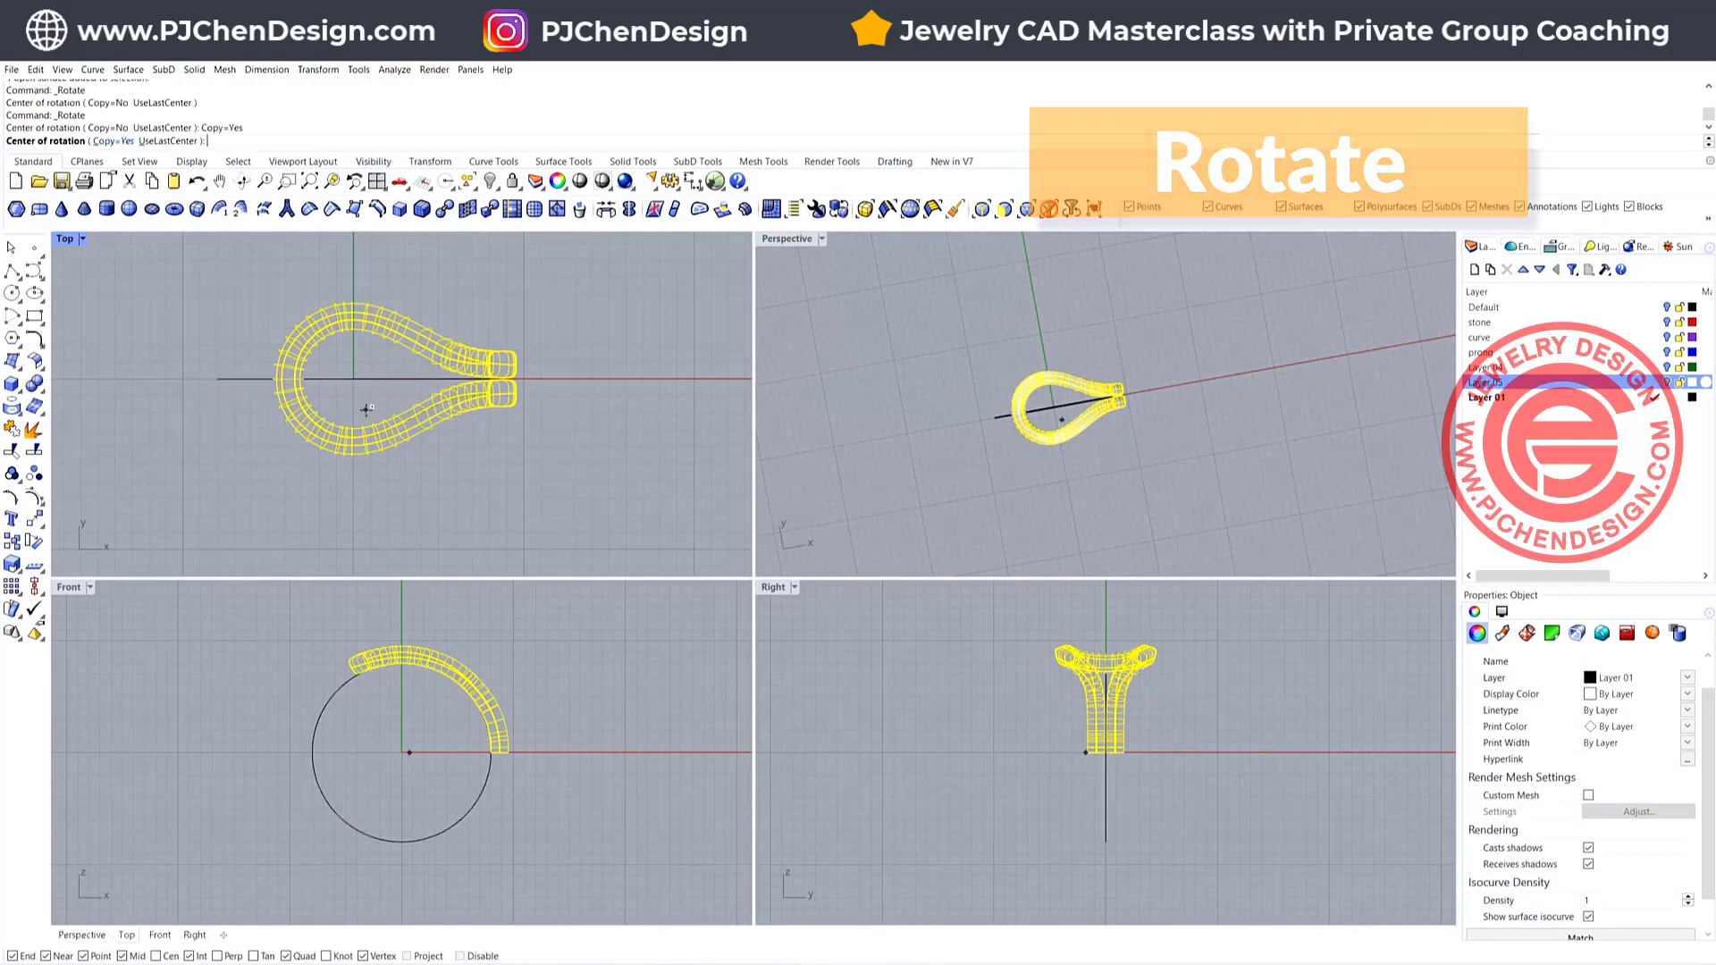
pyautogui.press('Return')
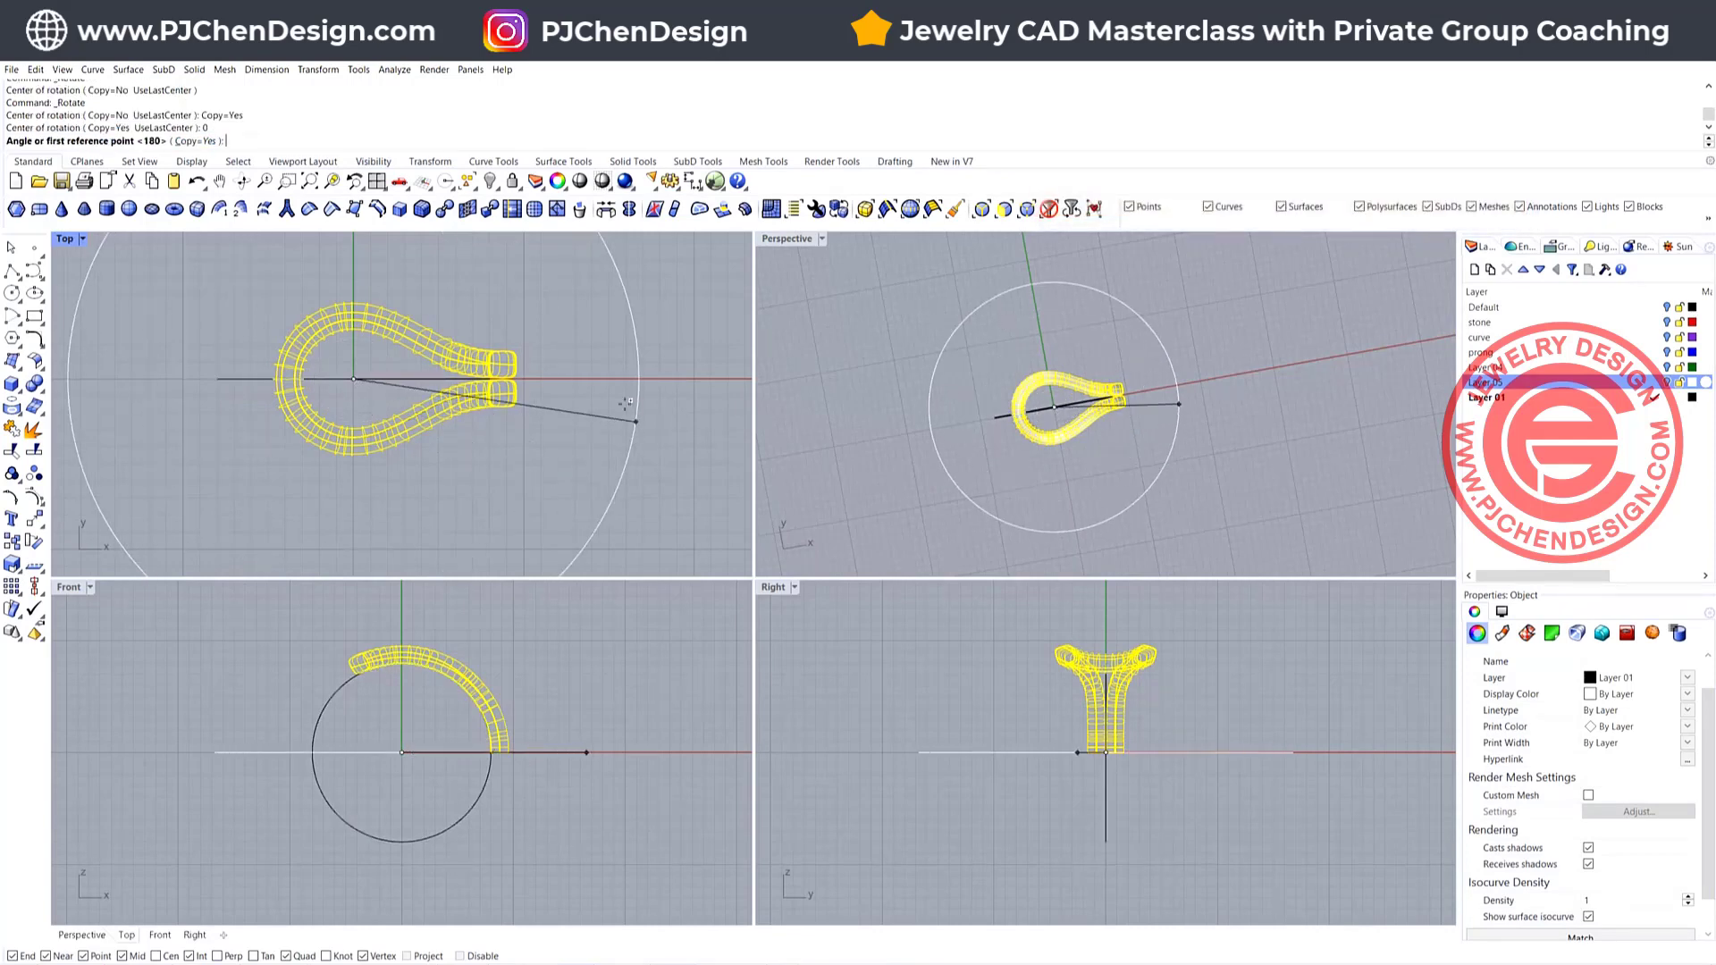
pyautogui.click(625, 379)
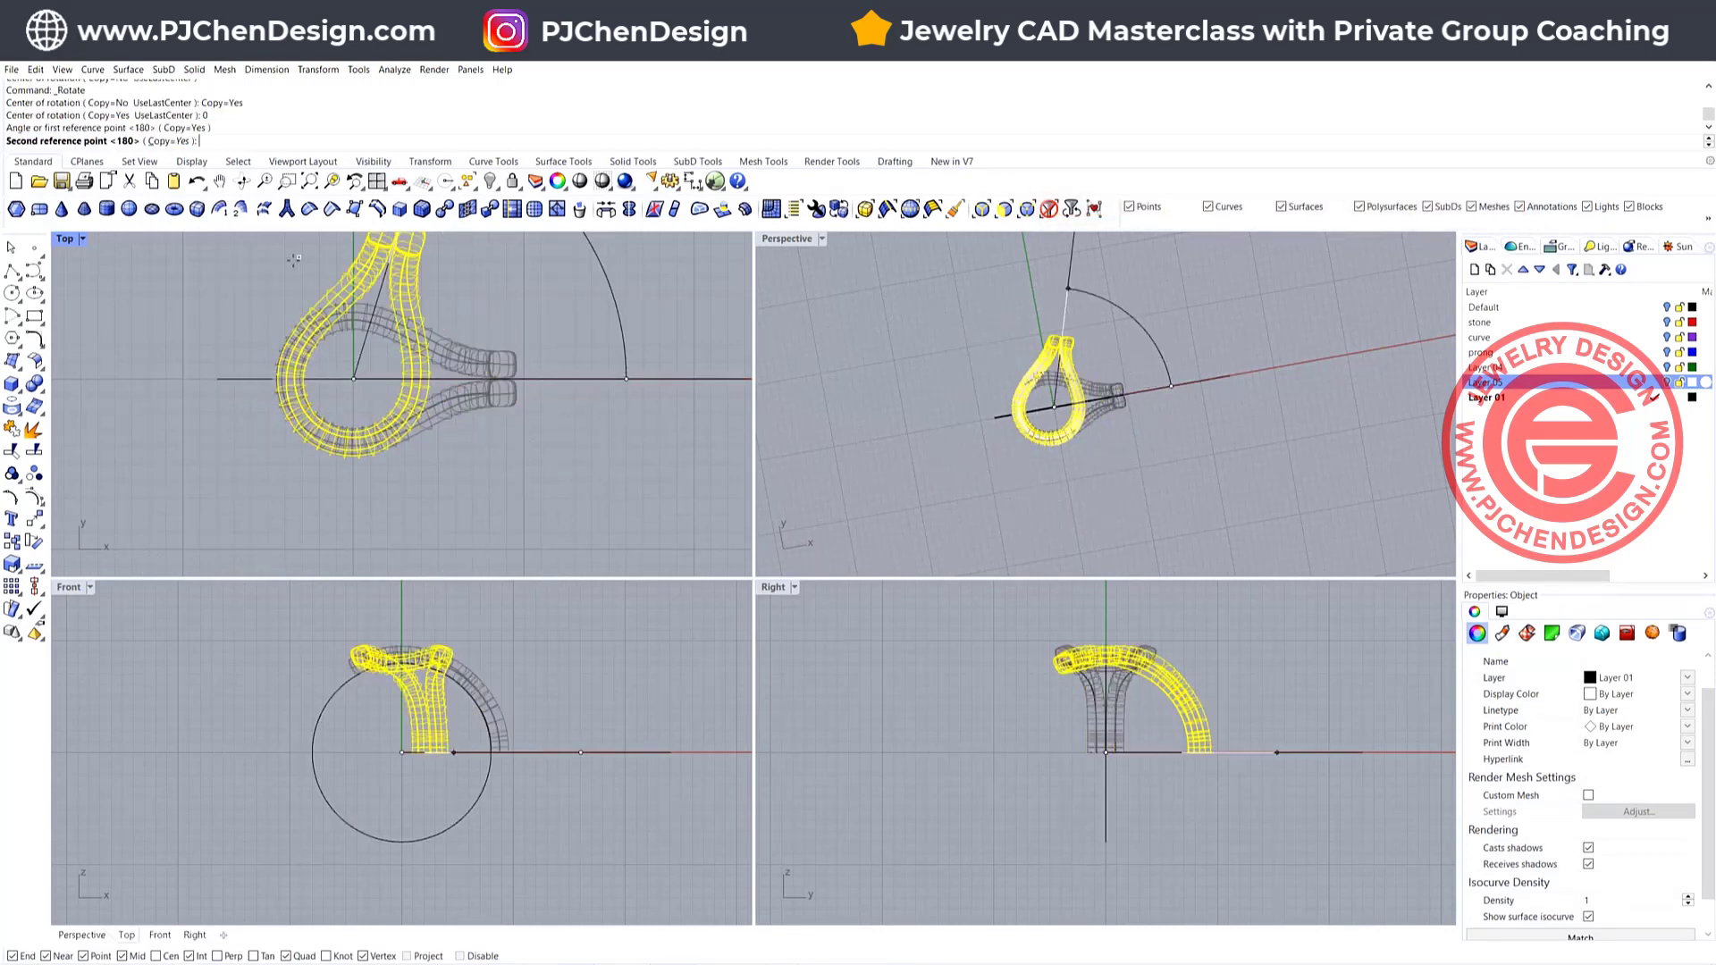
pyautogui.click(141, 351)
pyautogui.press('Return')
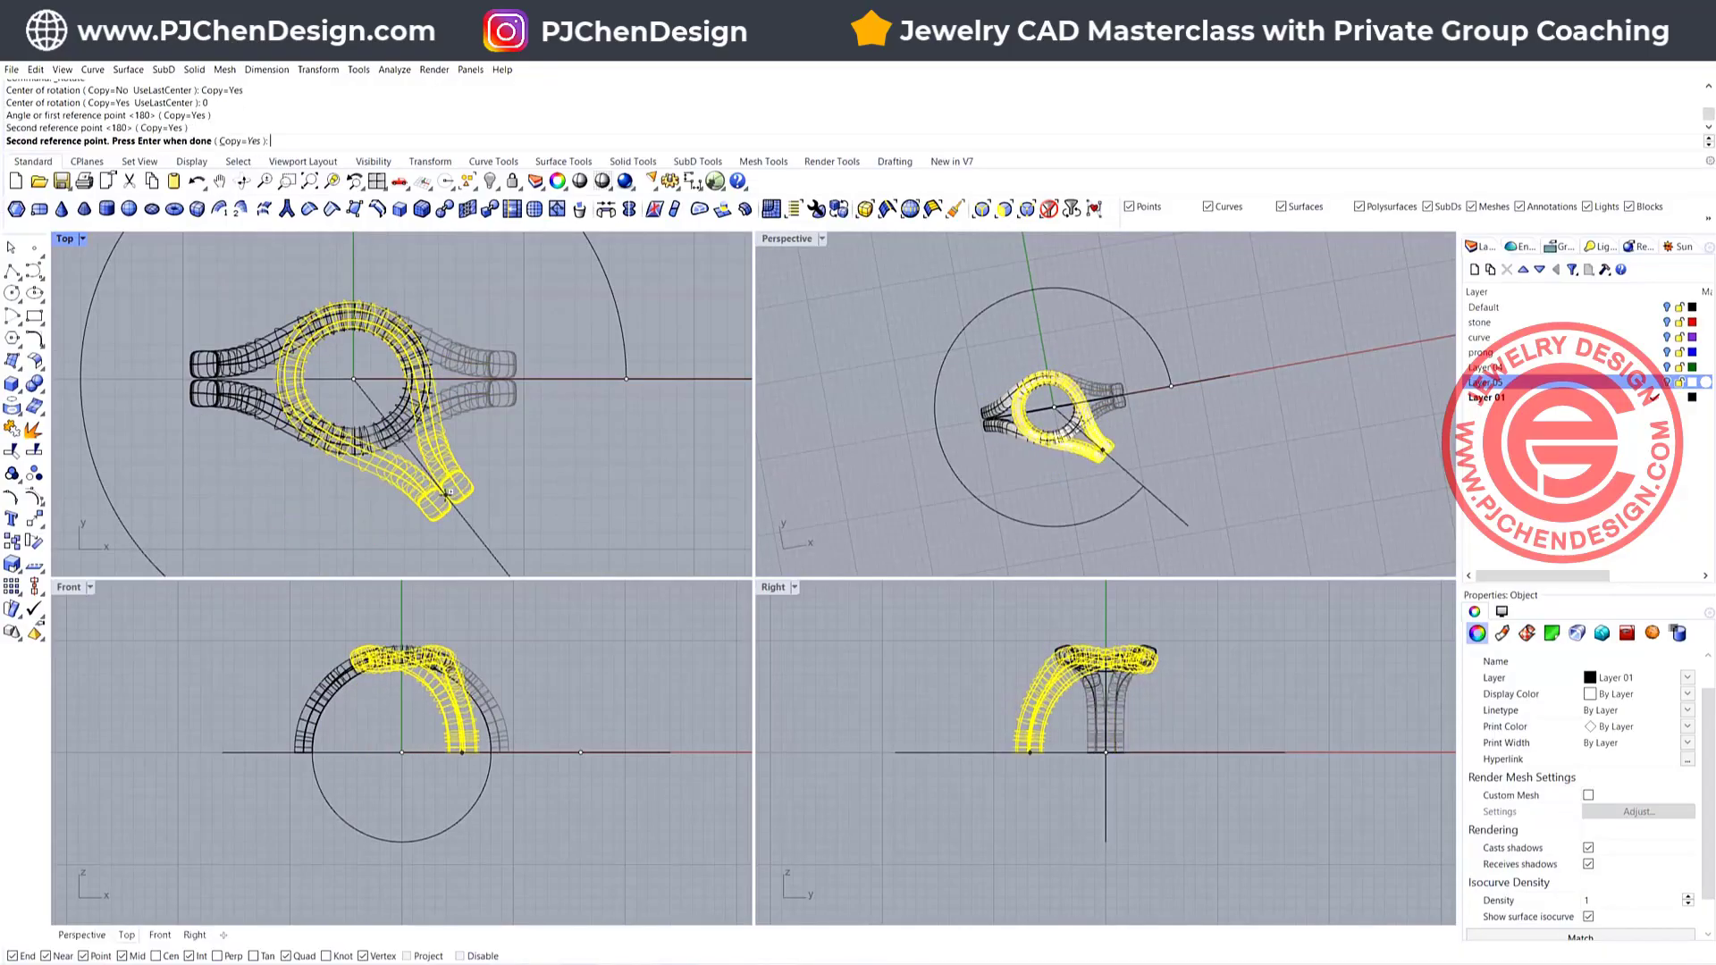
pyautogui.click(652, 490)
# Set the display color of the sweep's 3D rail curve to Red and check the curve in the Front view
pyautogui.scroll(4, 1055, 461)
pyautogui.moveTo(1059, 478); pyautogui.dragTo(969, 371, button='right')
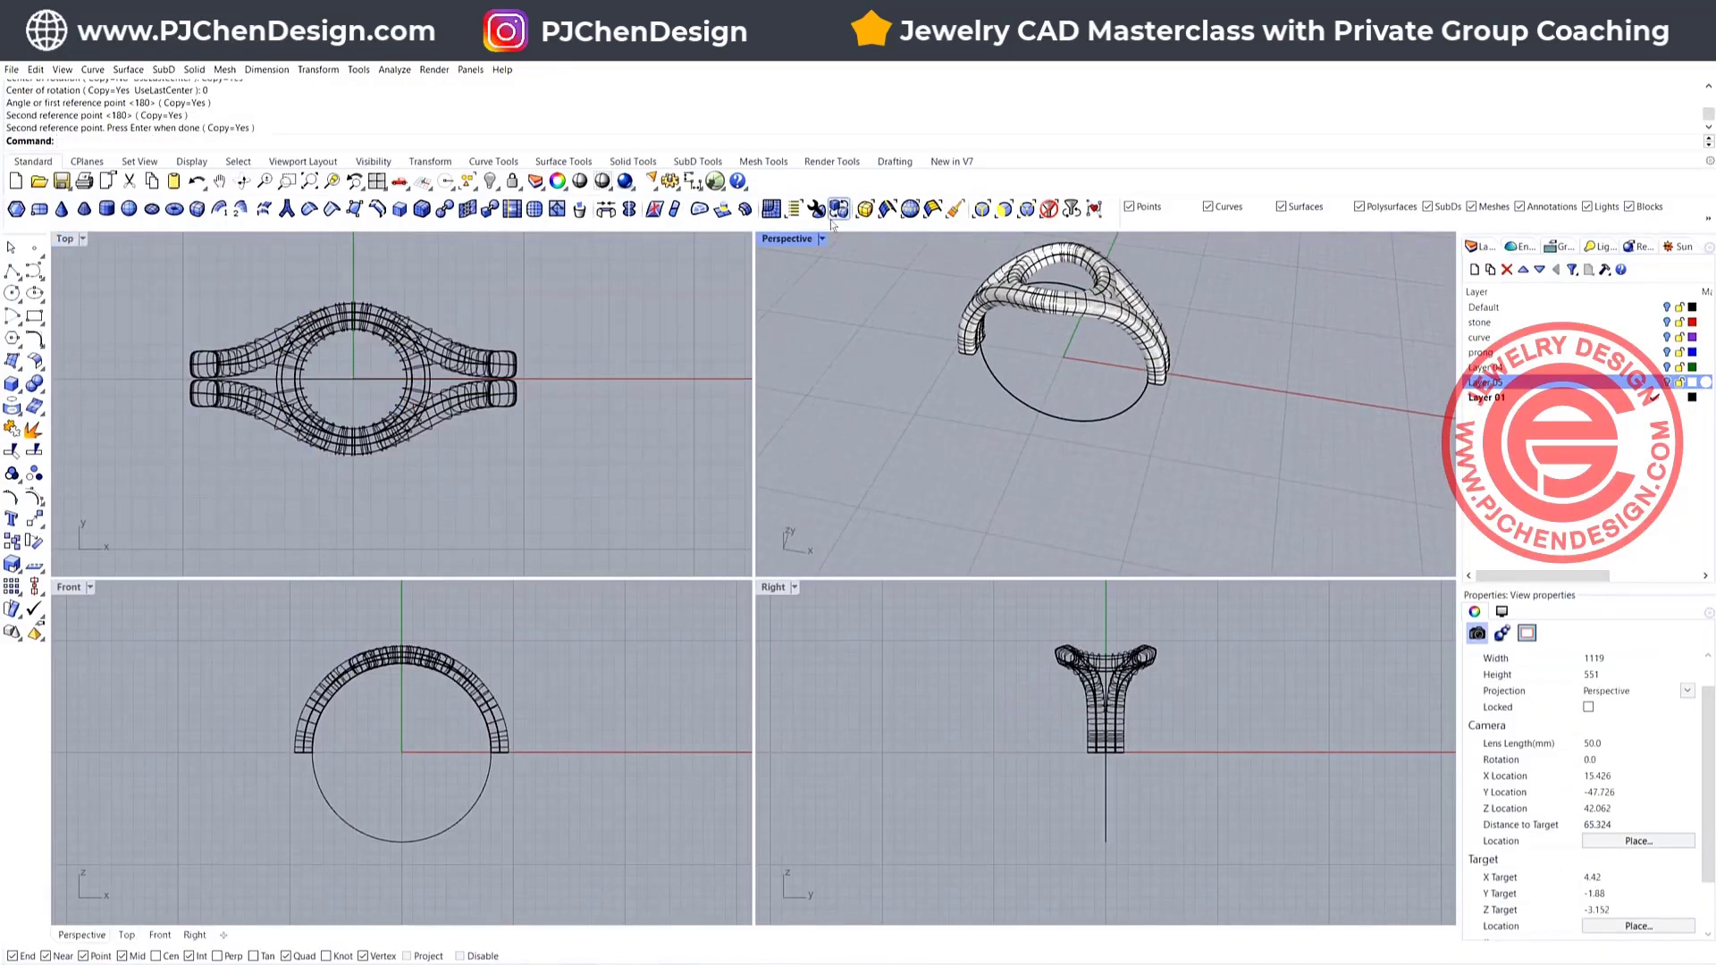
pyautogui.doubleClick(787, 238)
pyautogui.scroll(3, 768, 375)
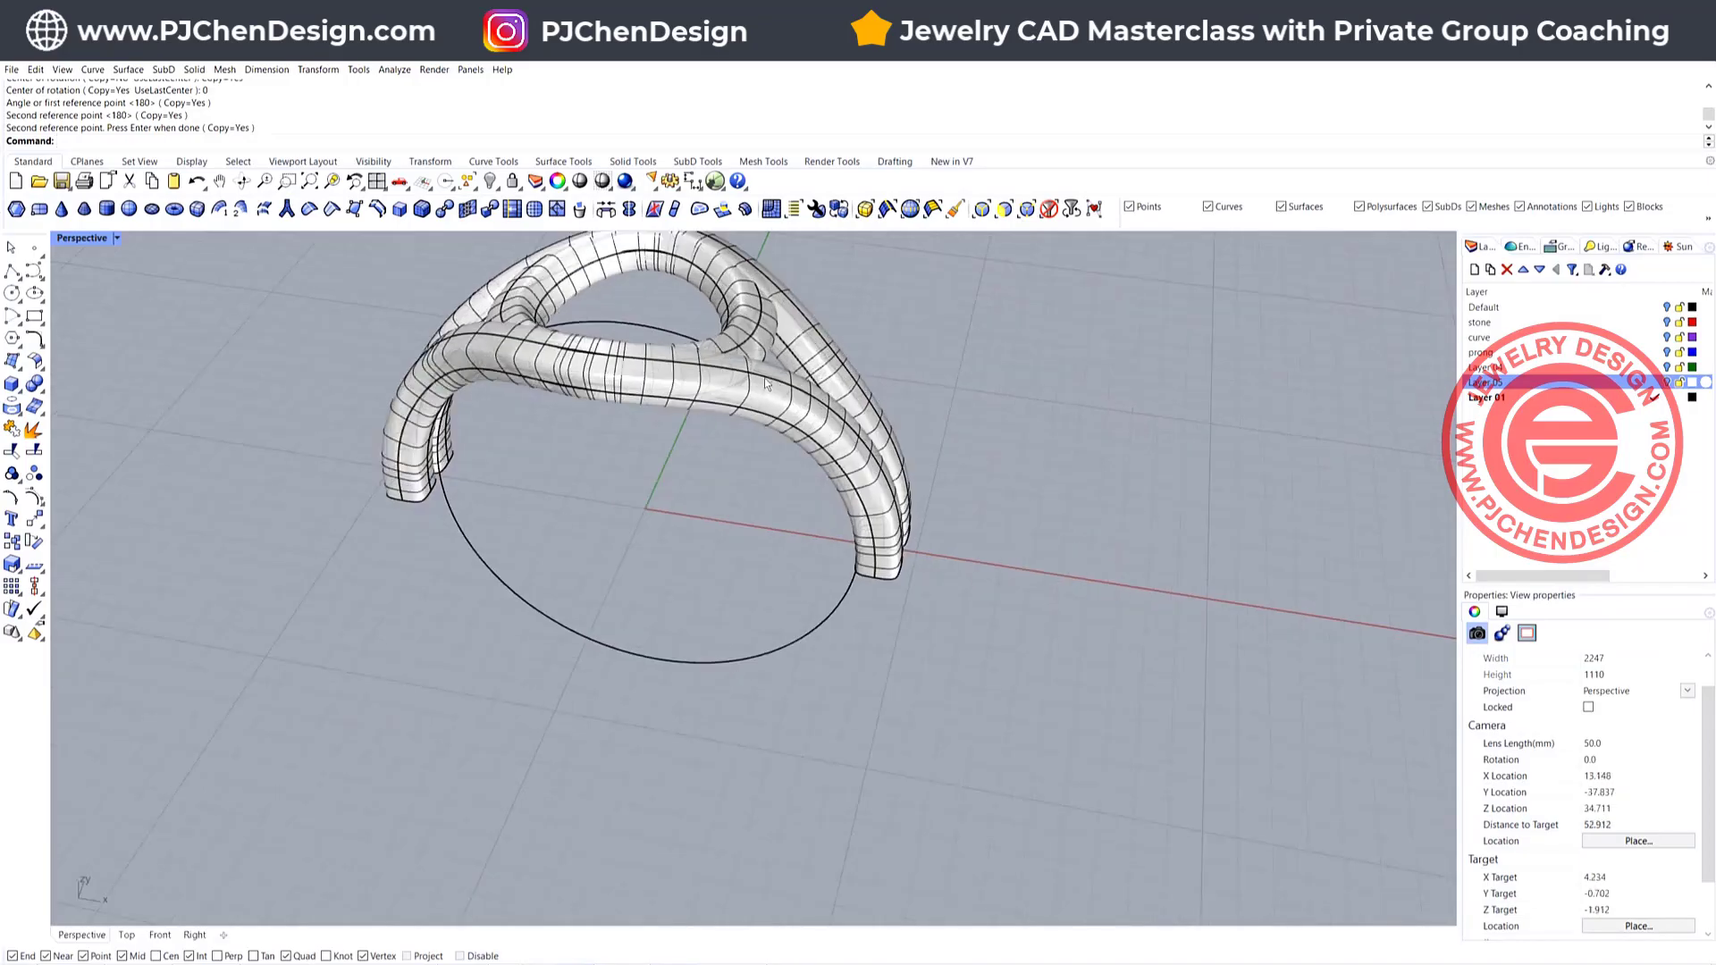
pyautogui.moveTo(685, 394); pyautogui.dragTo(751, 429, button='right')
pyautogui.click(781, 454)
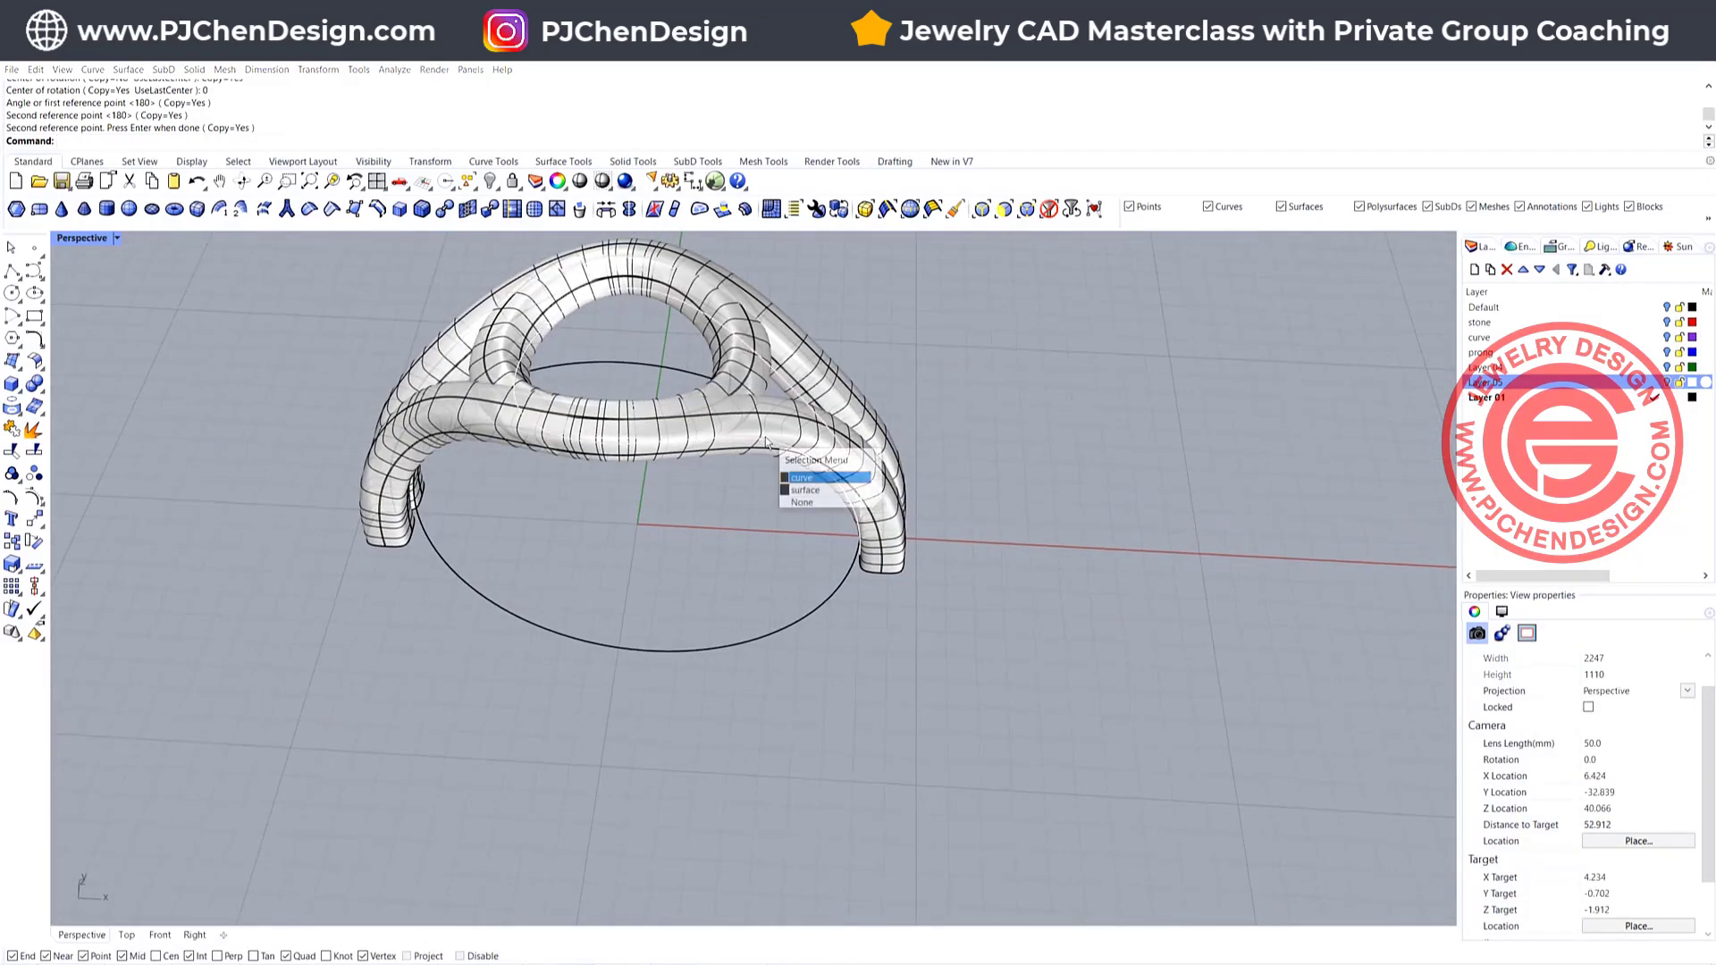
pyautogui.click(807, 477)
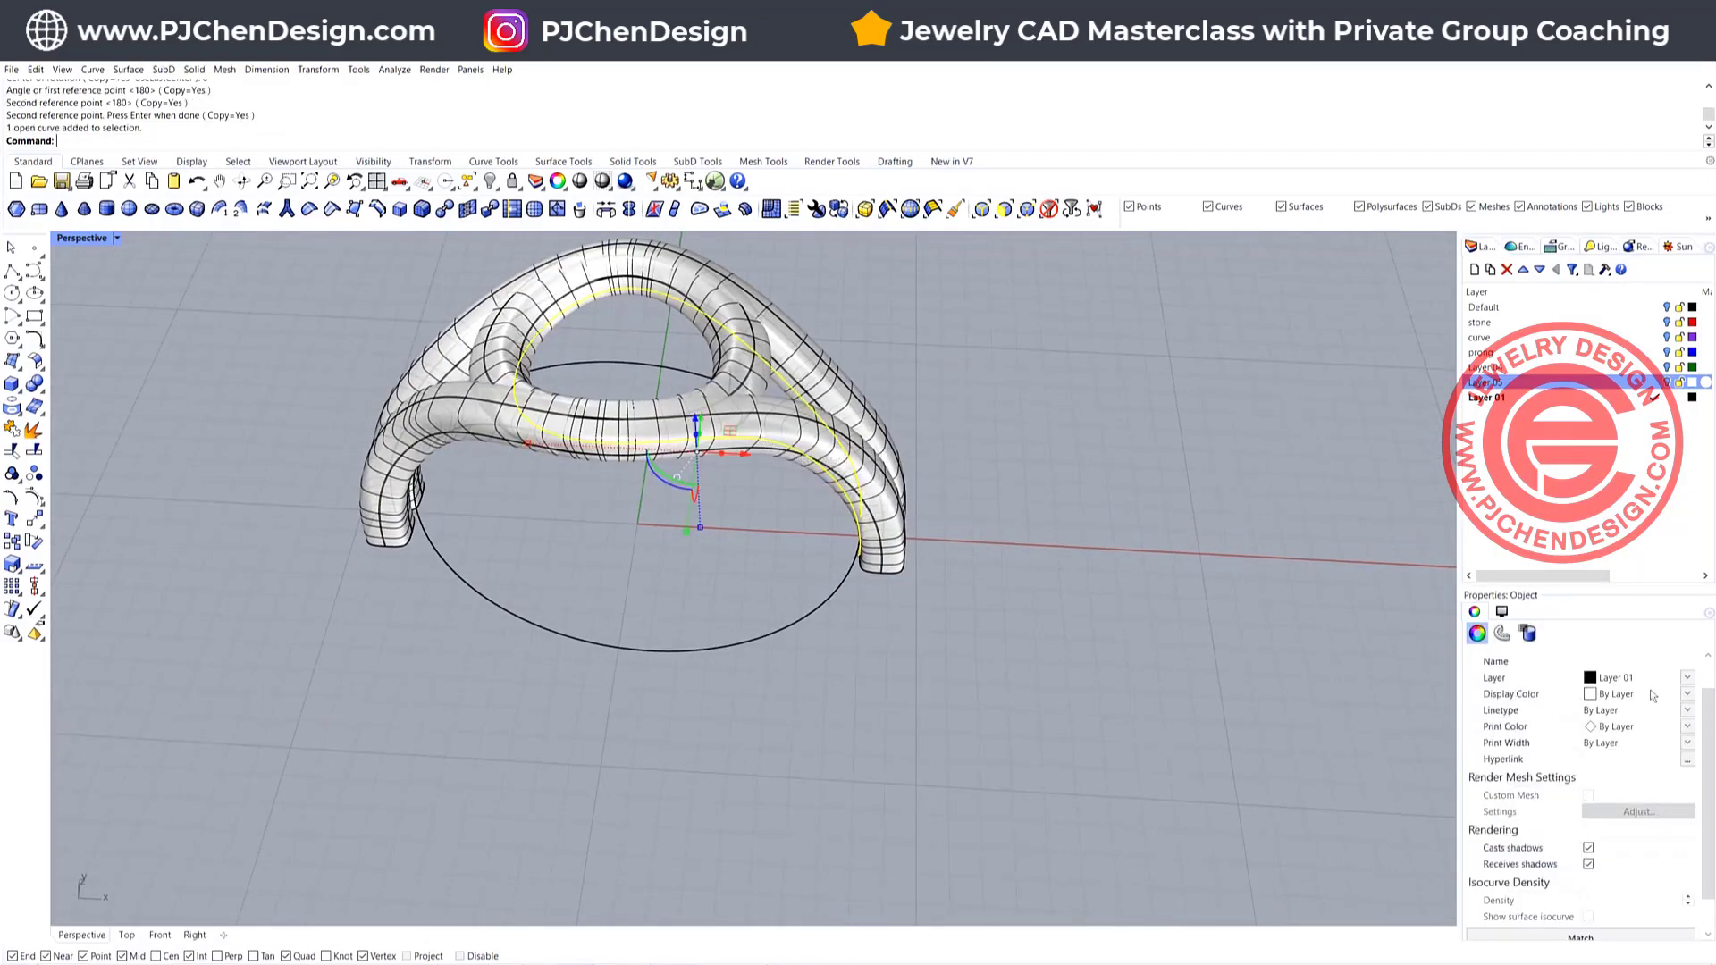
pyautogui.click(1686, 693)
pyautogui.click(1608, 726)
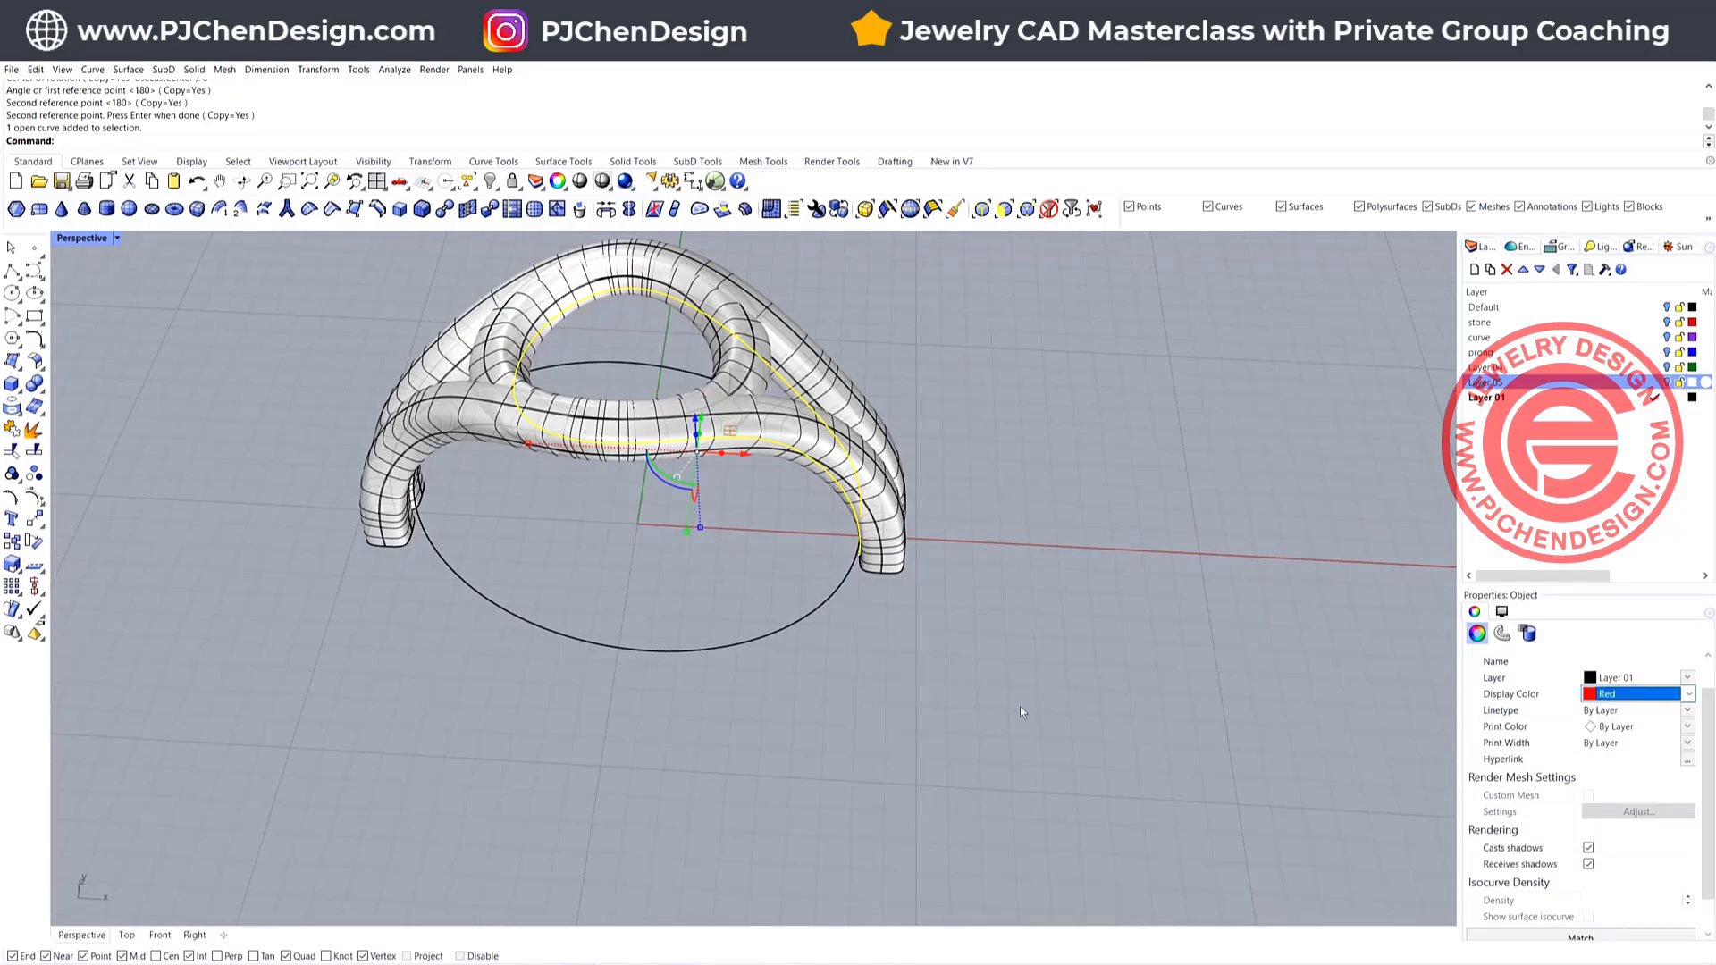
pyautogui.scroll(-2, 861, 617)
pyautogui.click(861, 617)
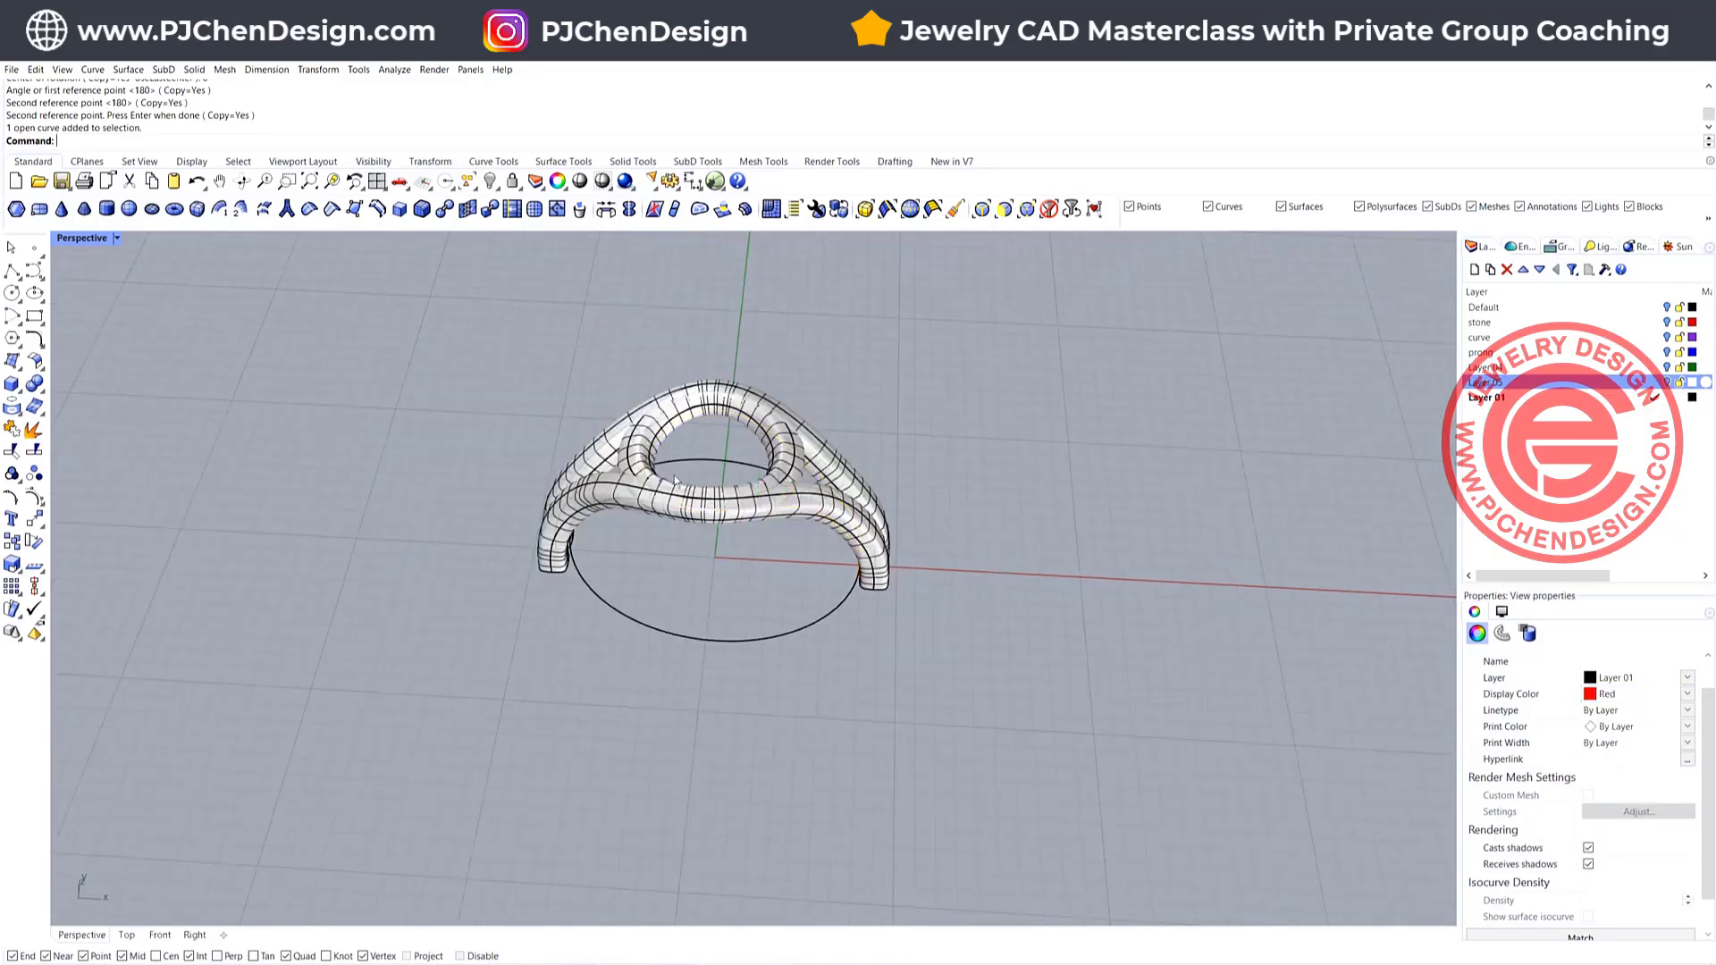
pyautogui.doubleClick(71, 234)
pyautogui.scroll(2, 500, 697)
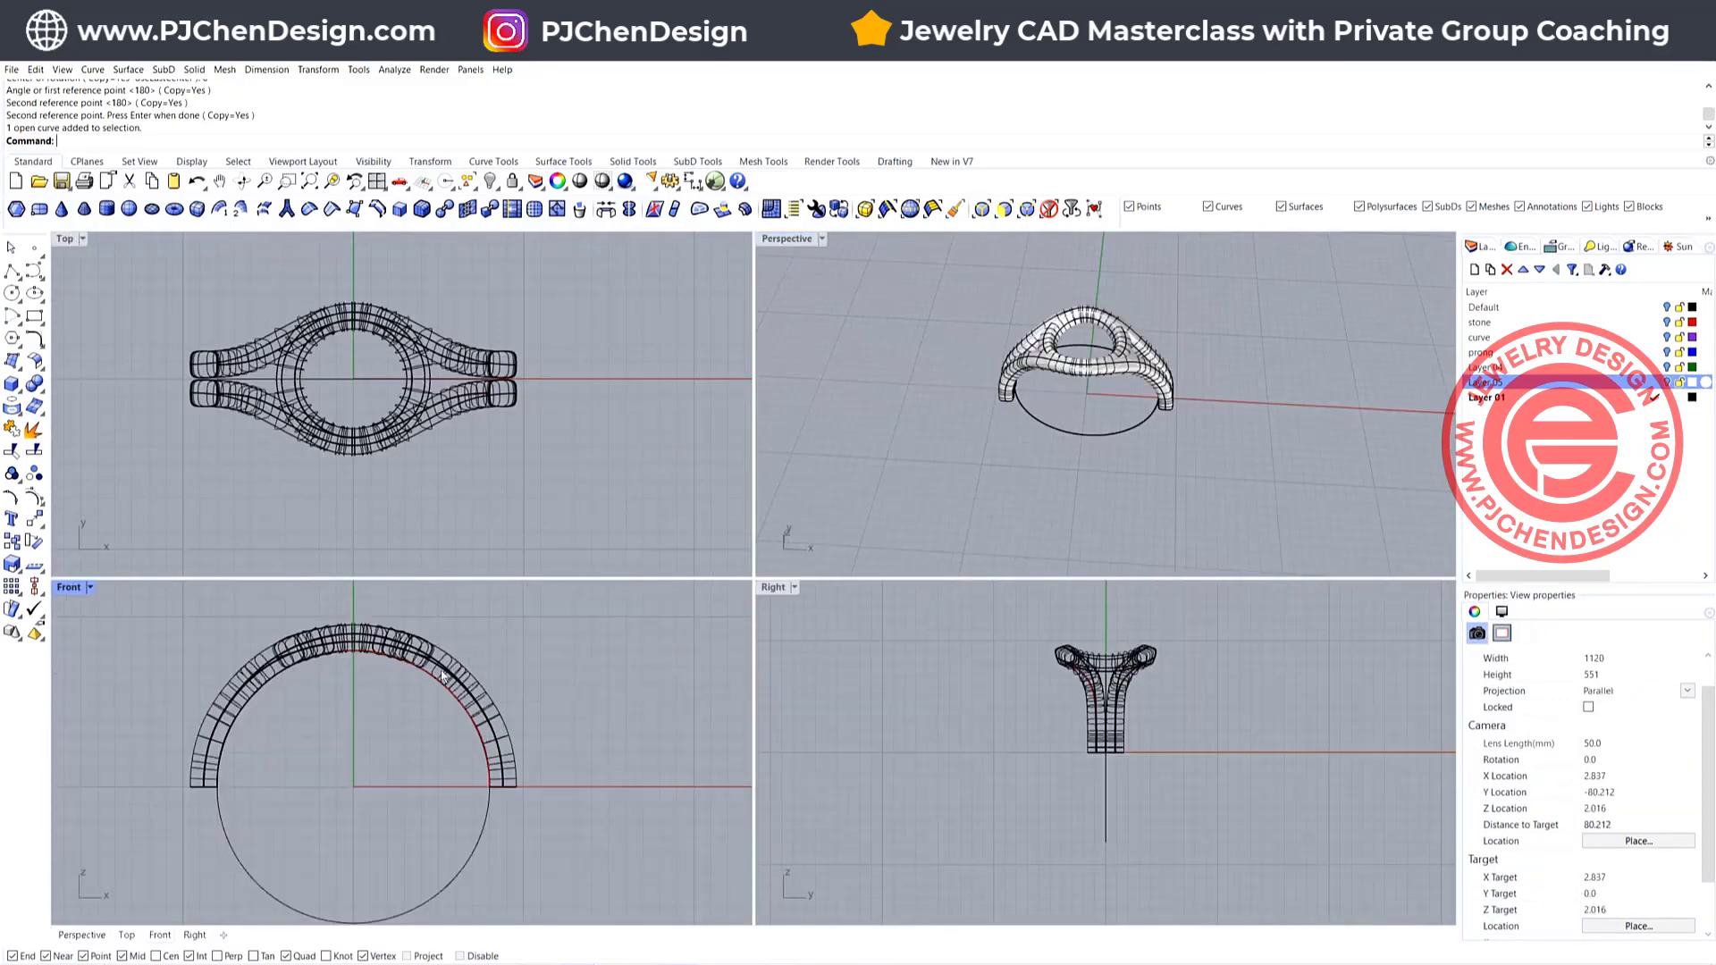
pyautogui.rightClick(438, 685)
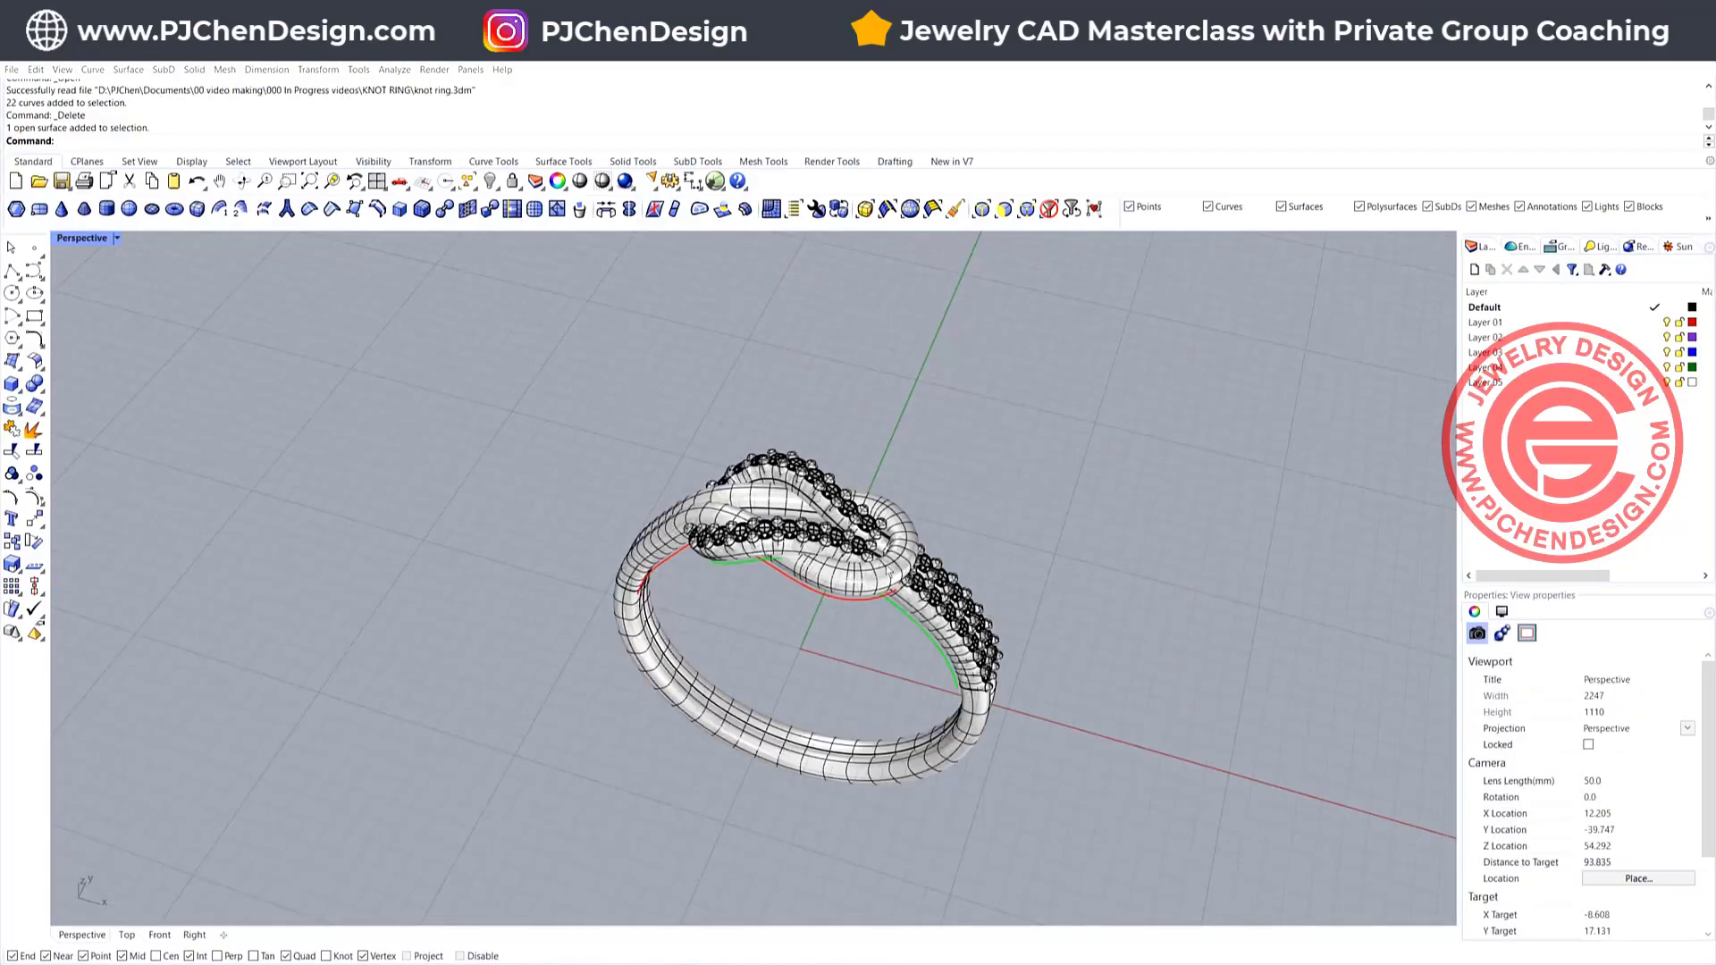
# Examine how the interlocking bands of the finished knot ring follow the red and green curves, from several angles
pyautogui.scroll(6, 860, 535)
pyautogui.scroll(-6, 860, 535)
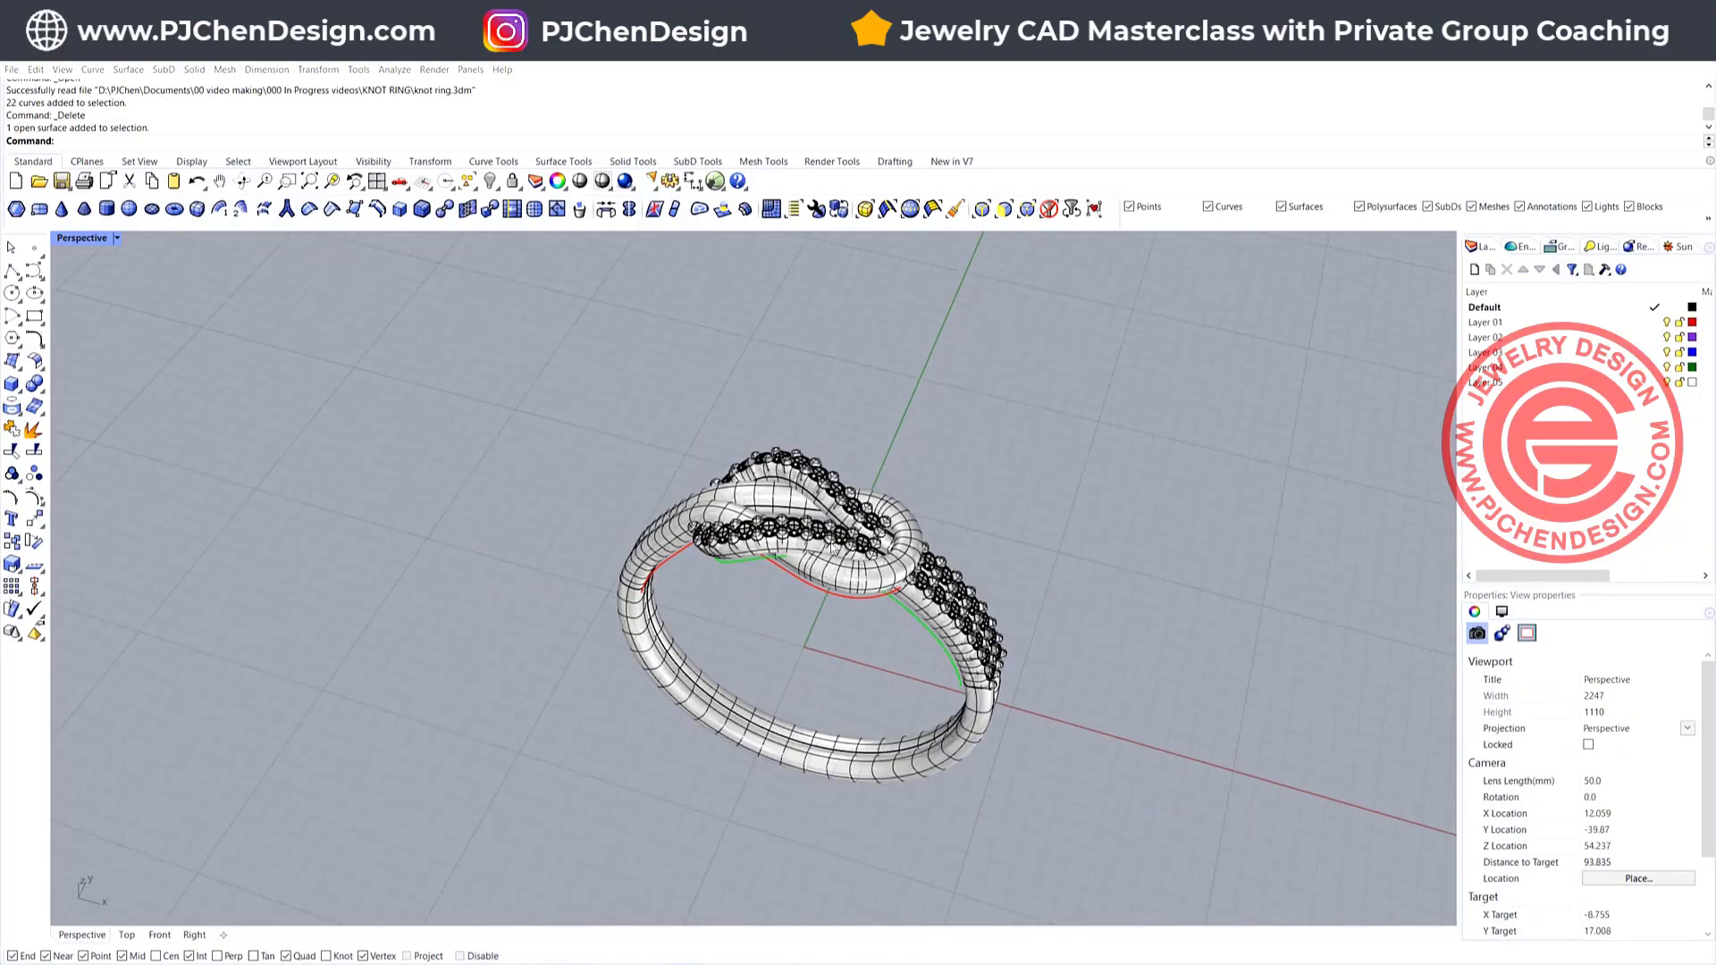
pyautogui.moveTo(857, 547); pyautogui.dragTo(761, 552, button='right')
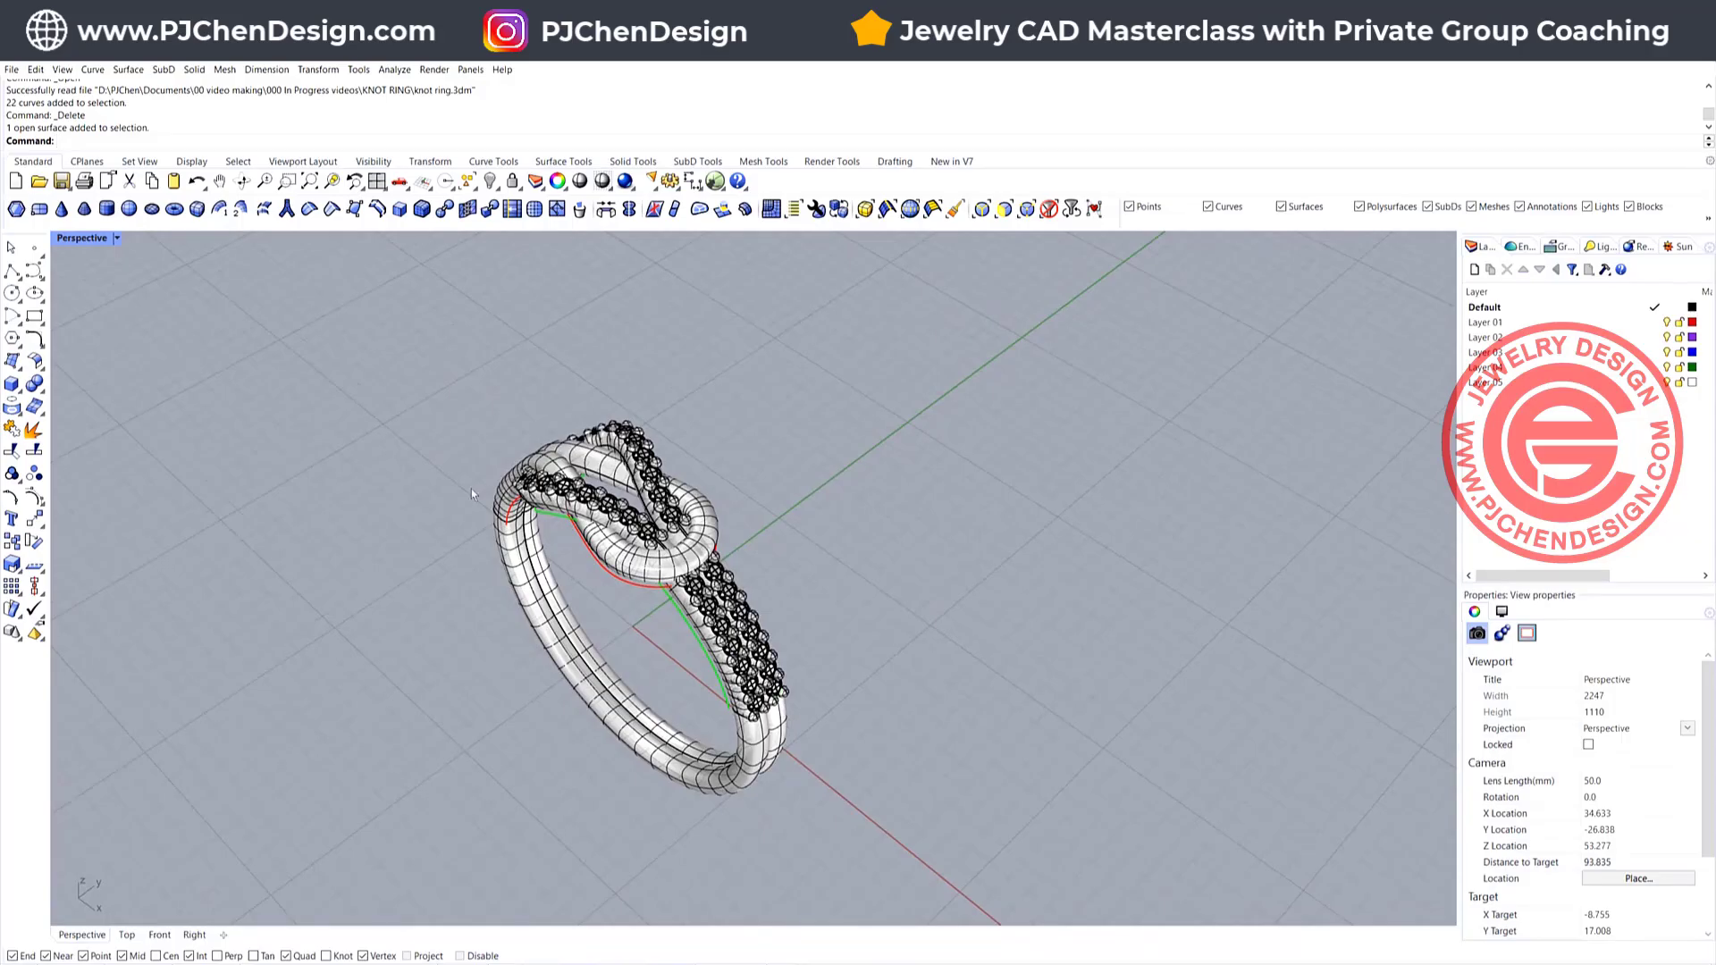
pyautogui.scroll(2, 577, 508)
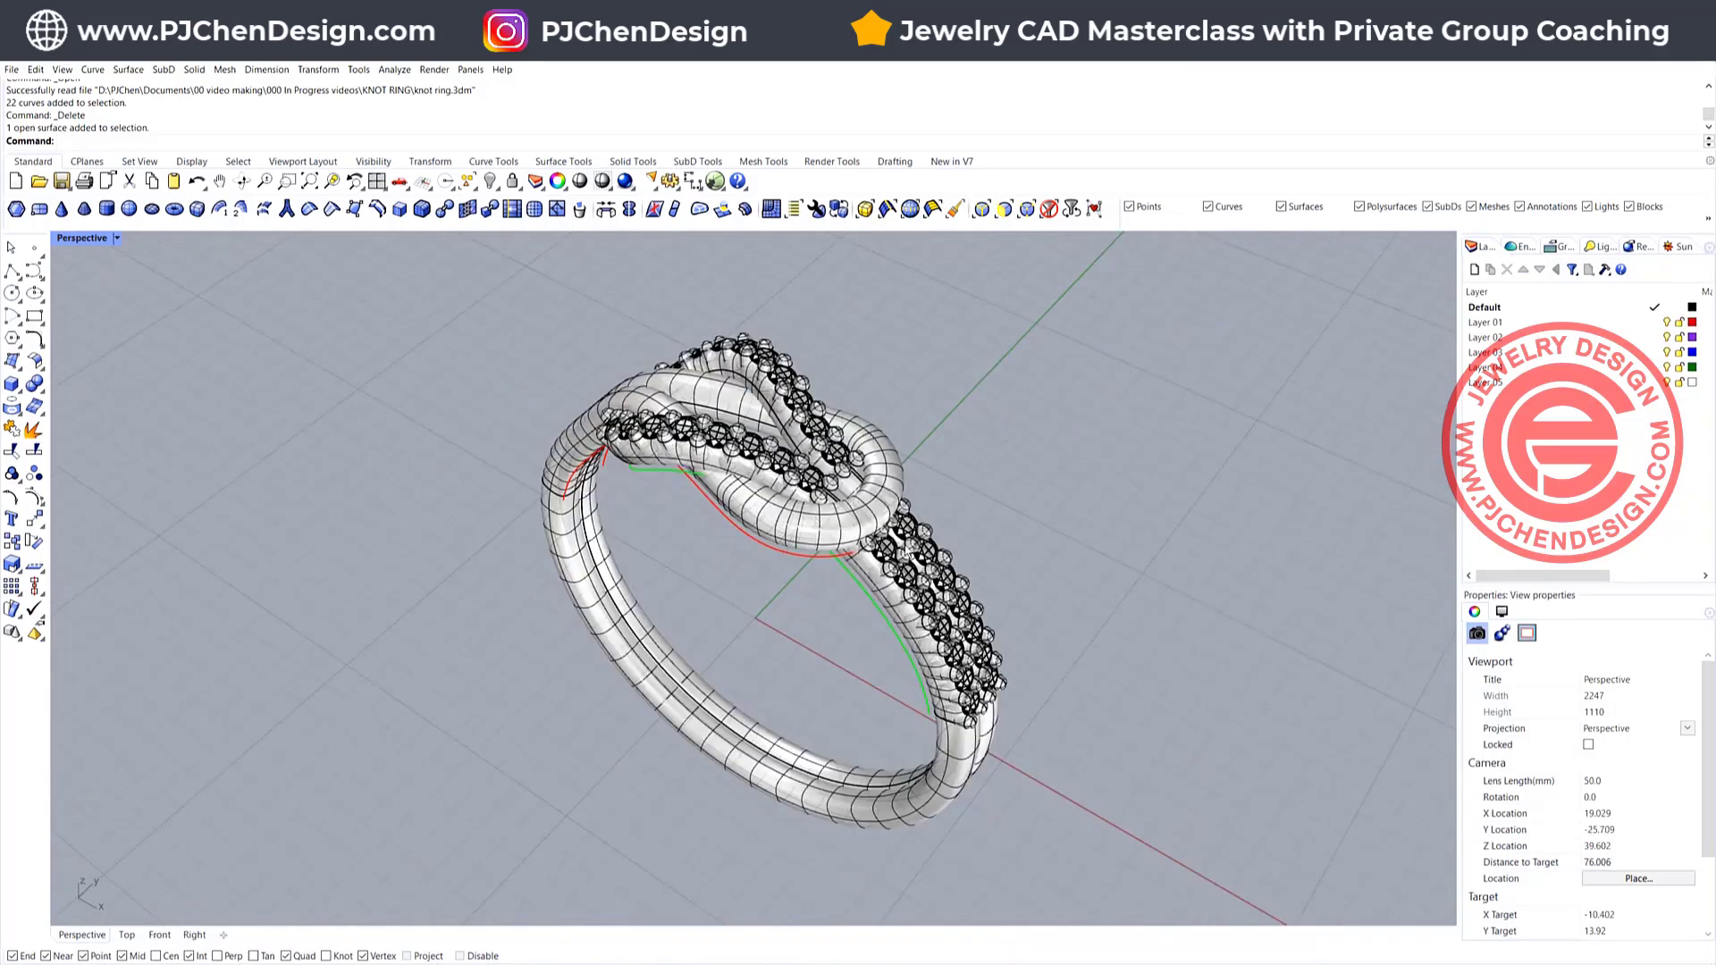
pyautogui.moveTo(908, 554); pyautogui.dragTo(908, 571, button='right')
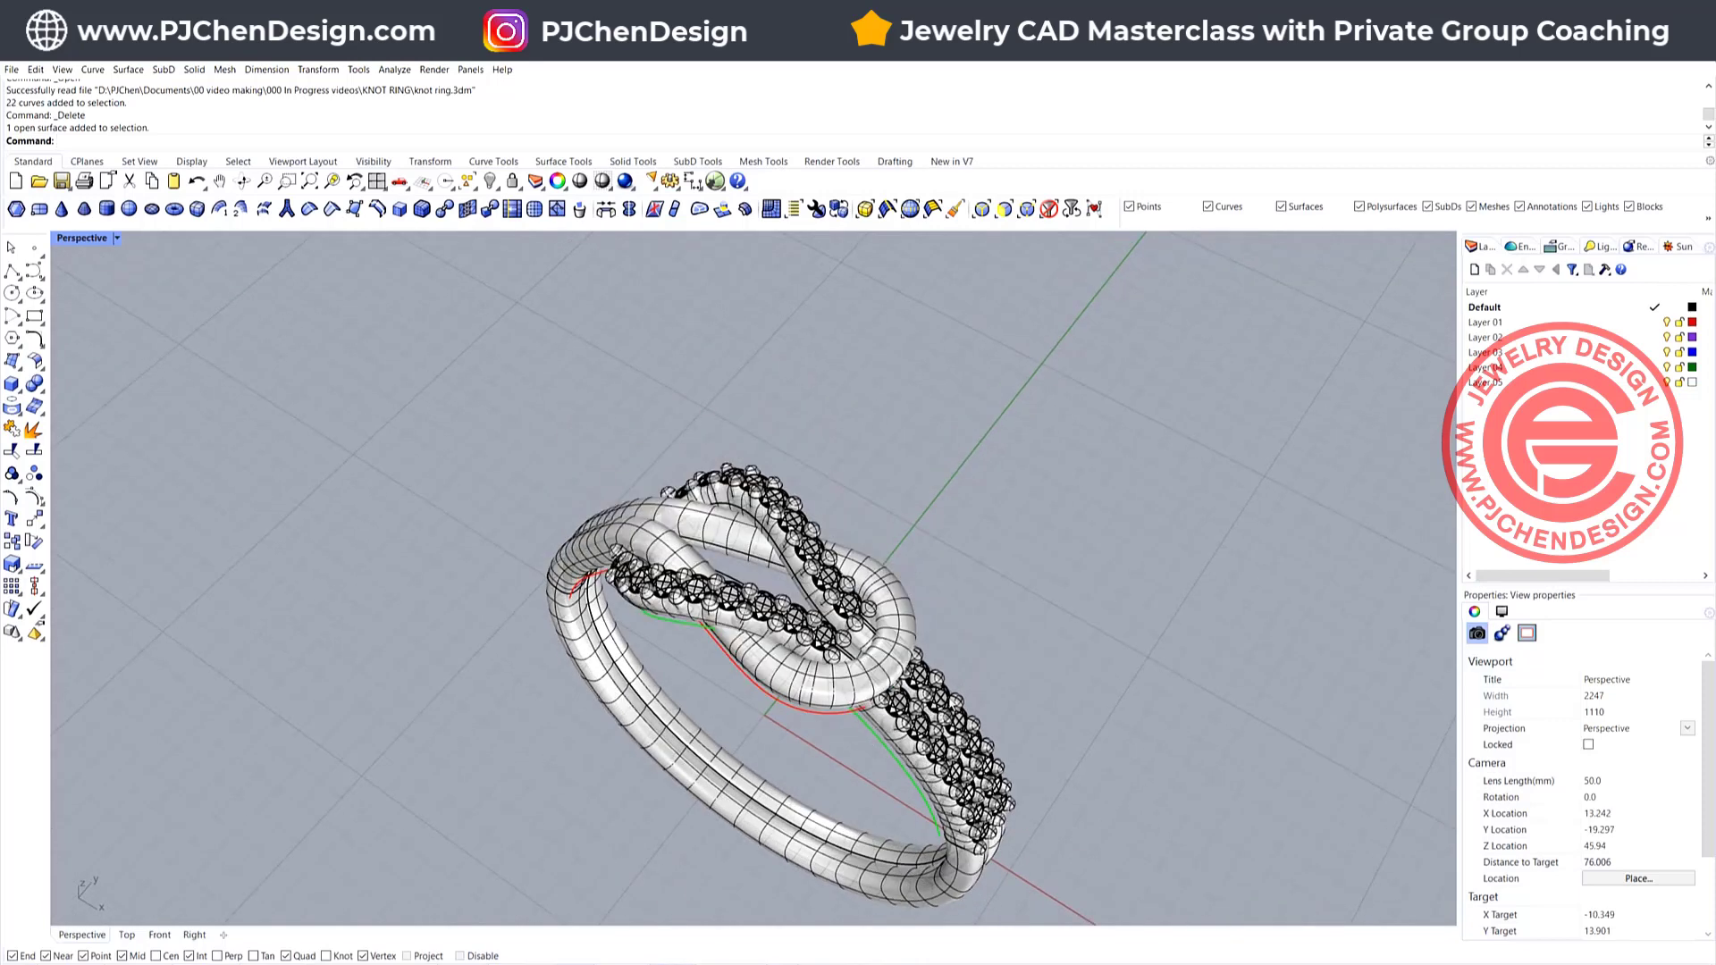
pyautogui.click(915, 609)
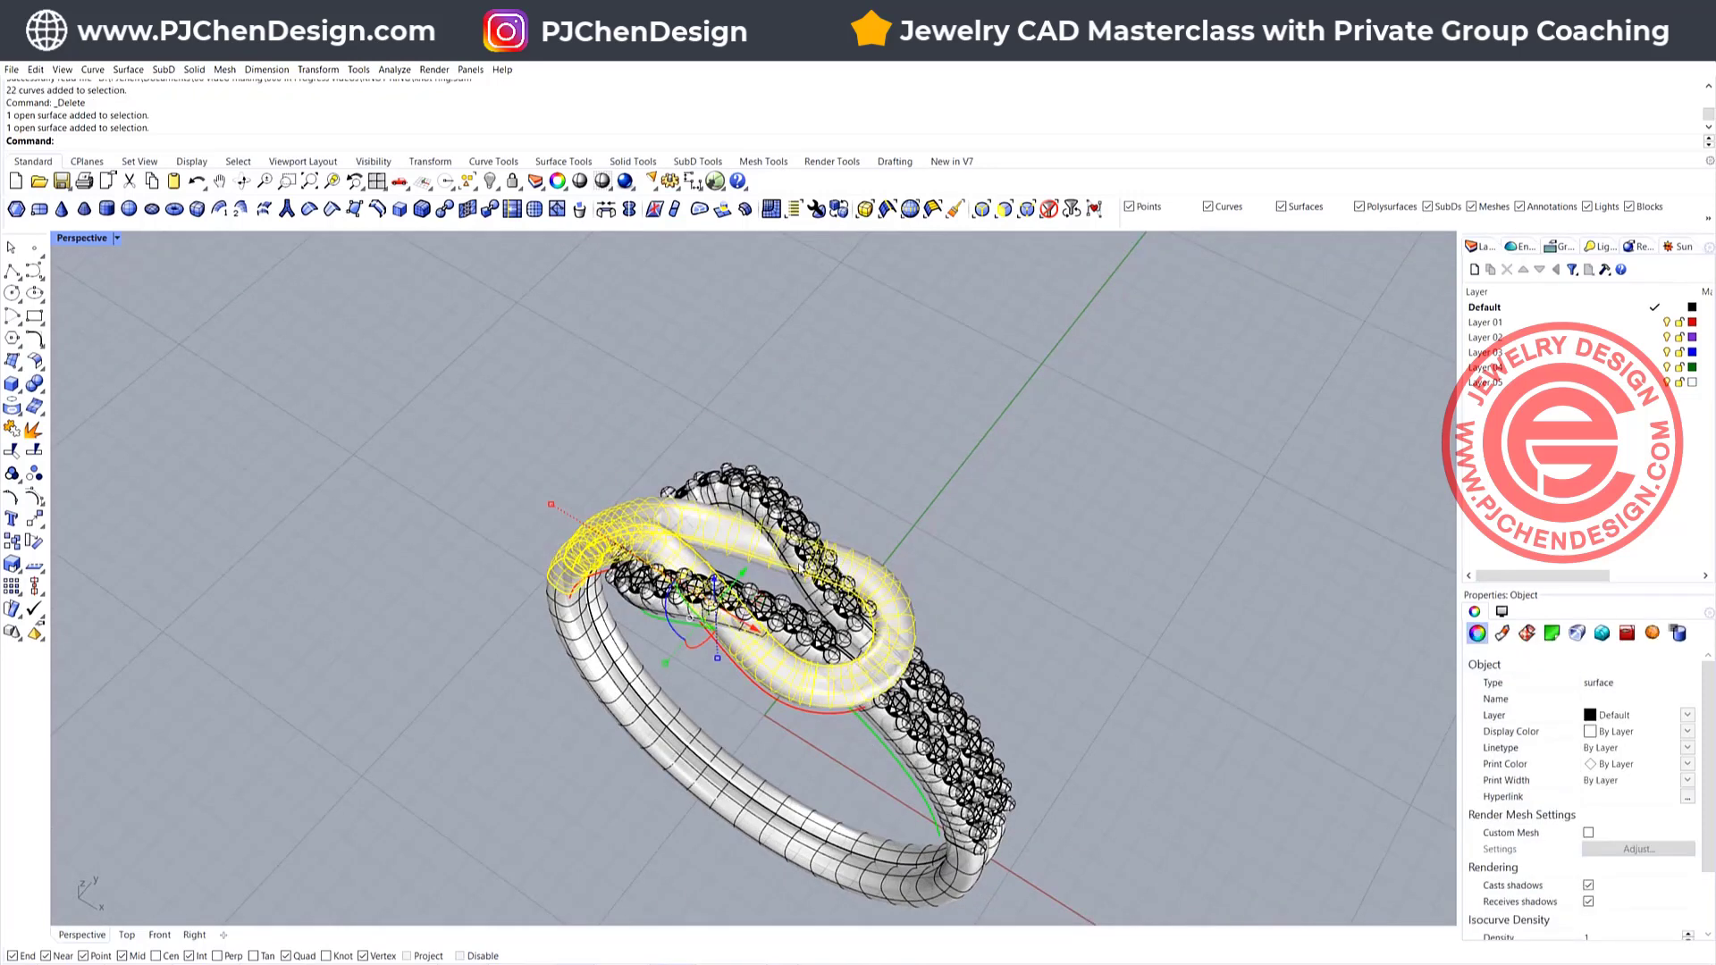
pyautogui.scroll(2, 715, 508)
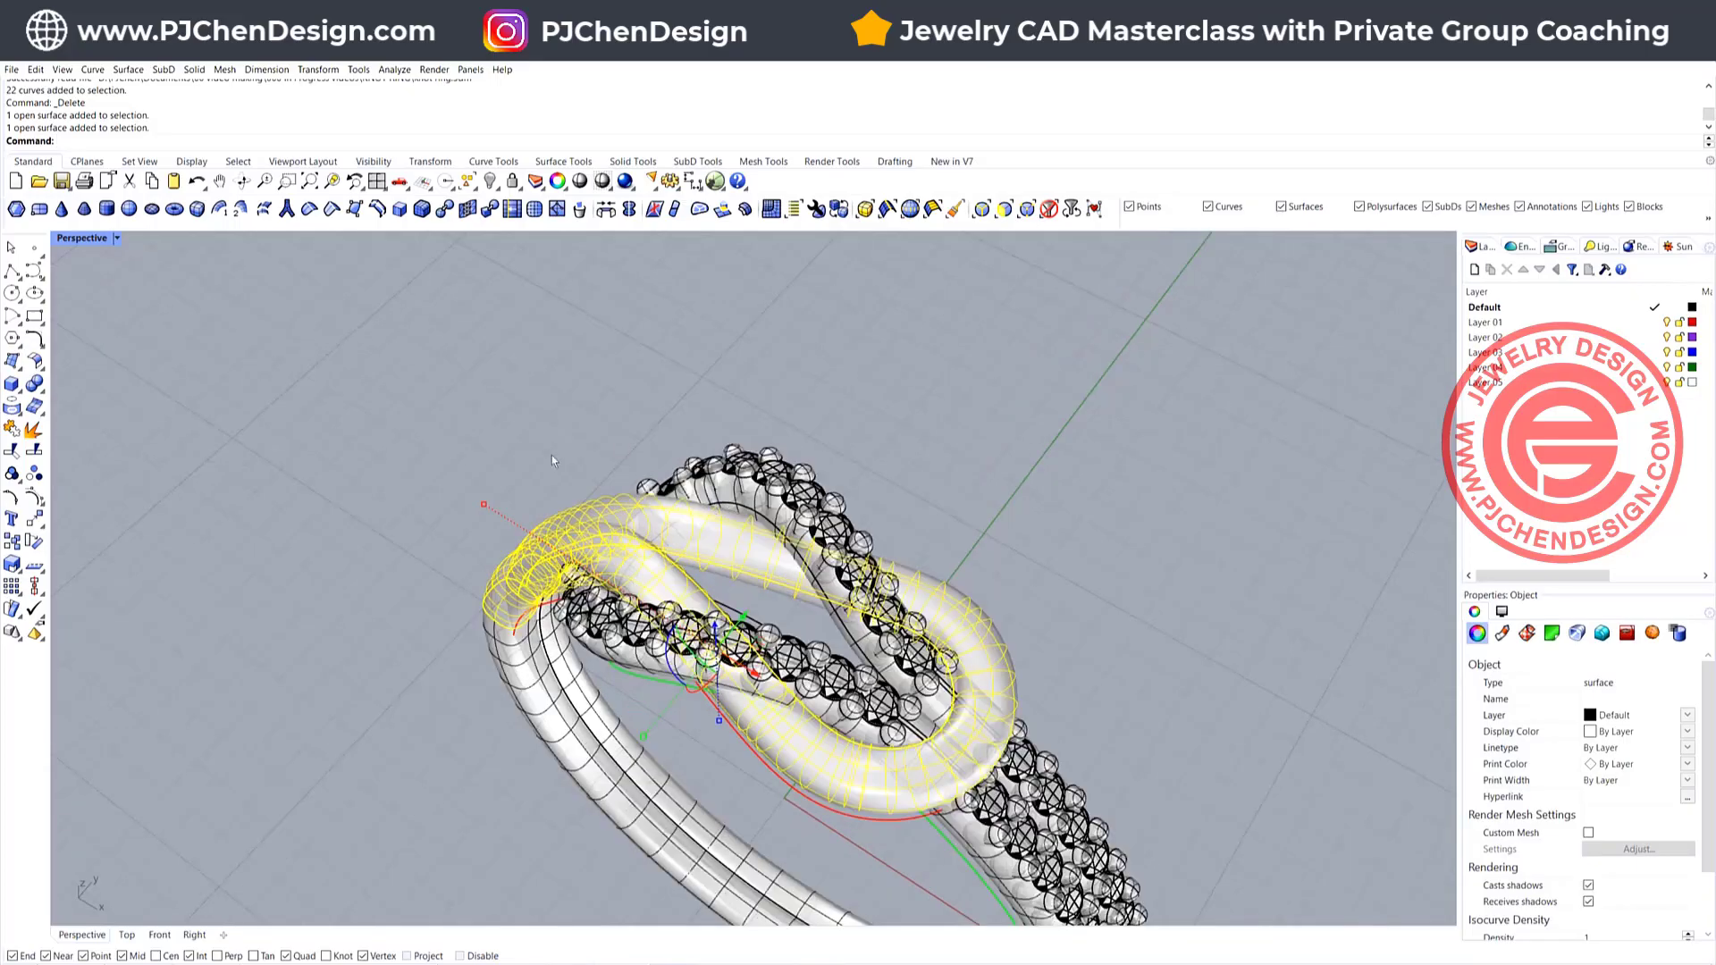
pyautogui.click(461, 553)
pyautogui.moveTo(460, 553); pyautogui.dragTo(837, 475, button='right')
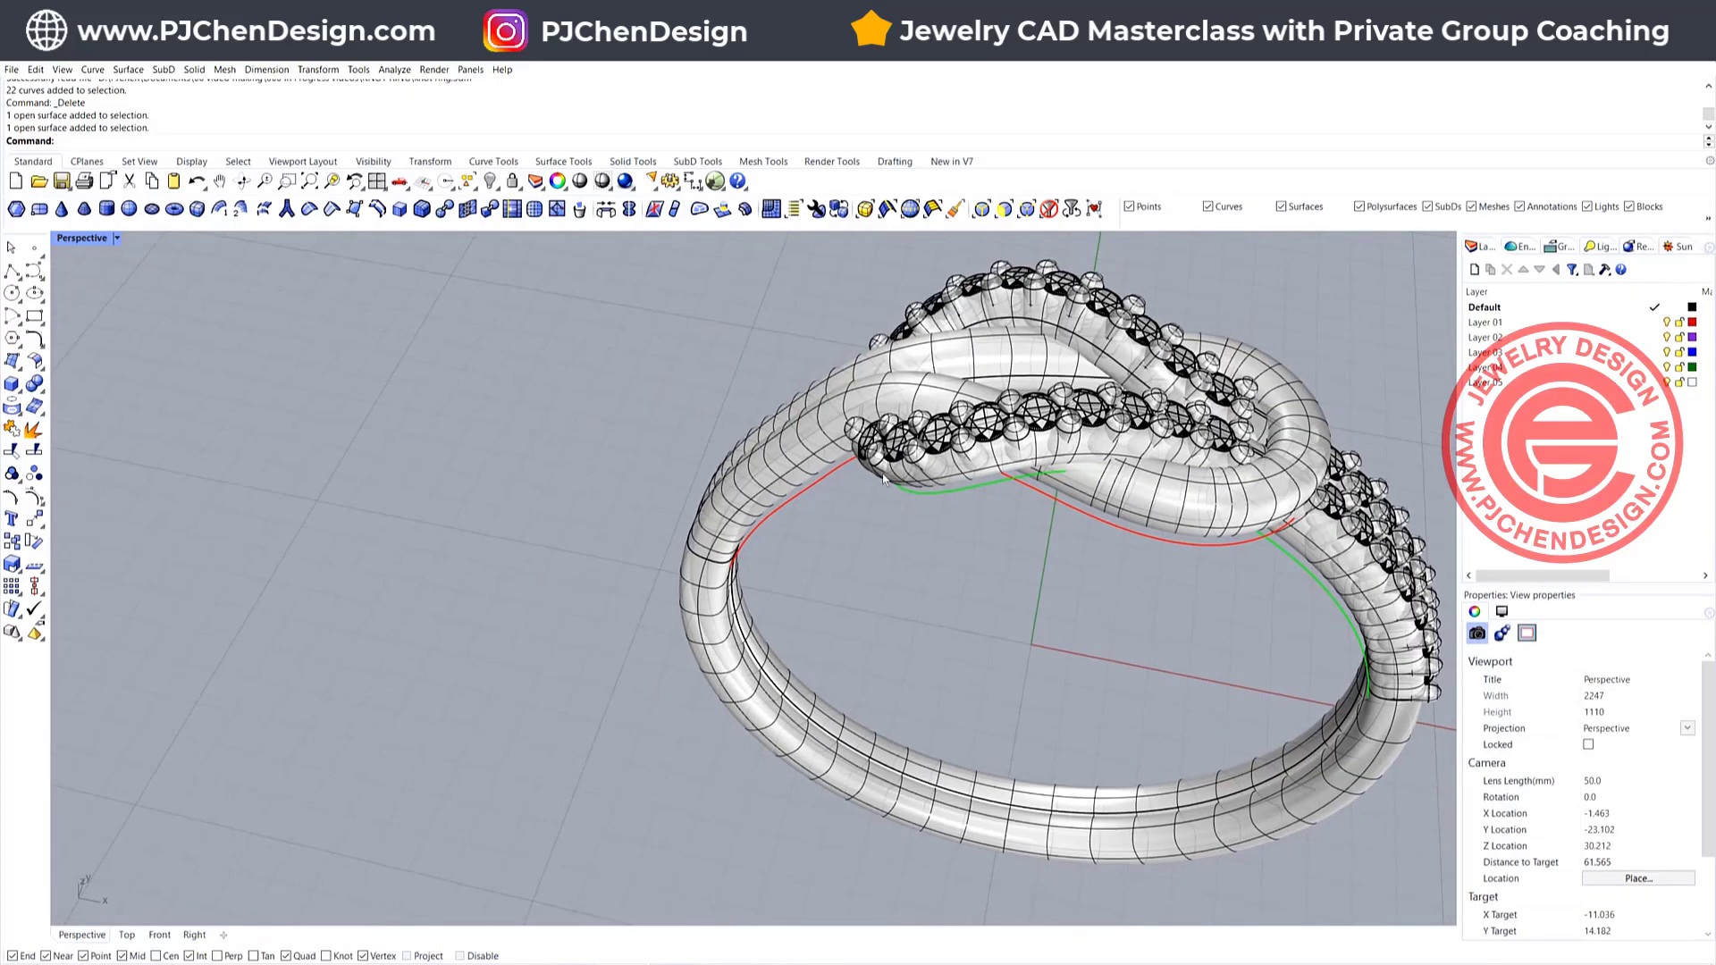
pyautogui.click(883, 479)
pyautogui.click(902, 509)
pyautogui.click(835, 549)
pyautogui.scroll(-4, 941, 491)
pyautogui.moveTo(942, 491); pyautogui.dragTo(769, 572, button='right')
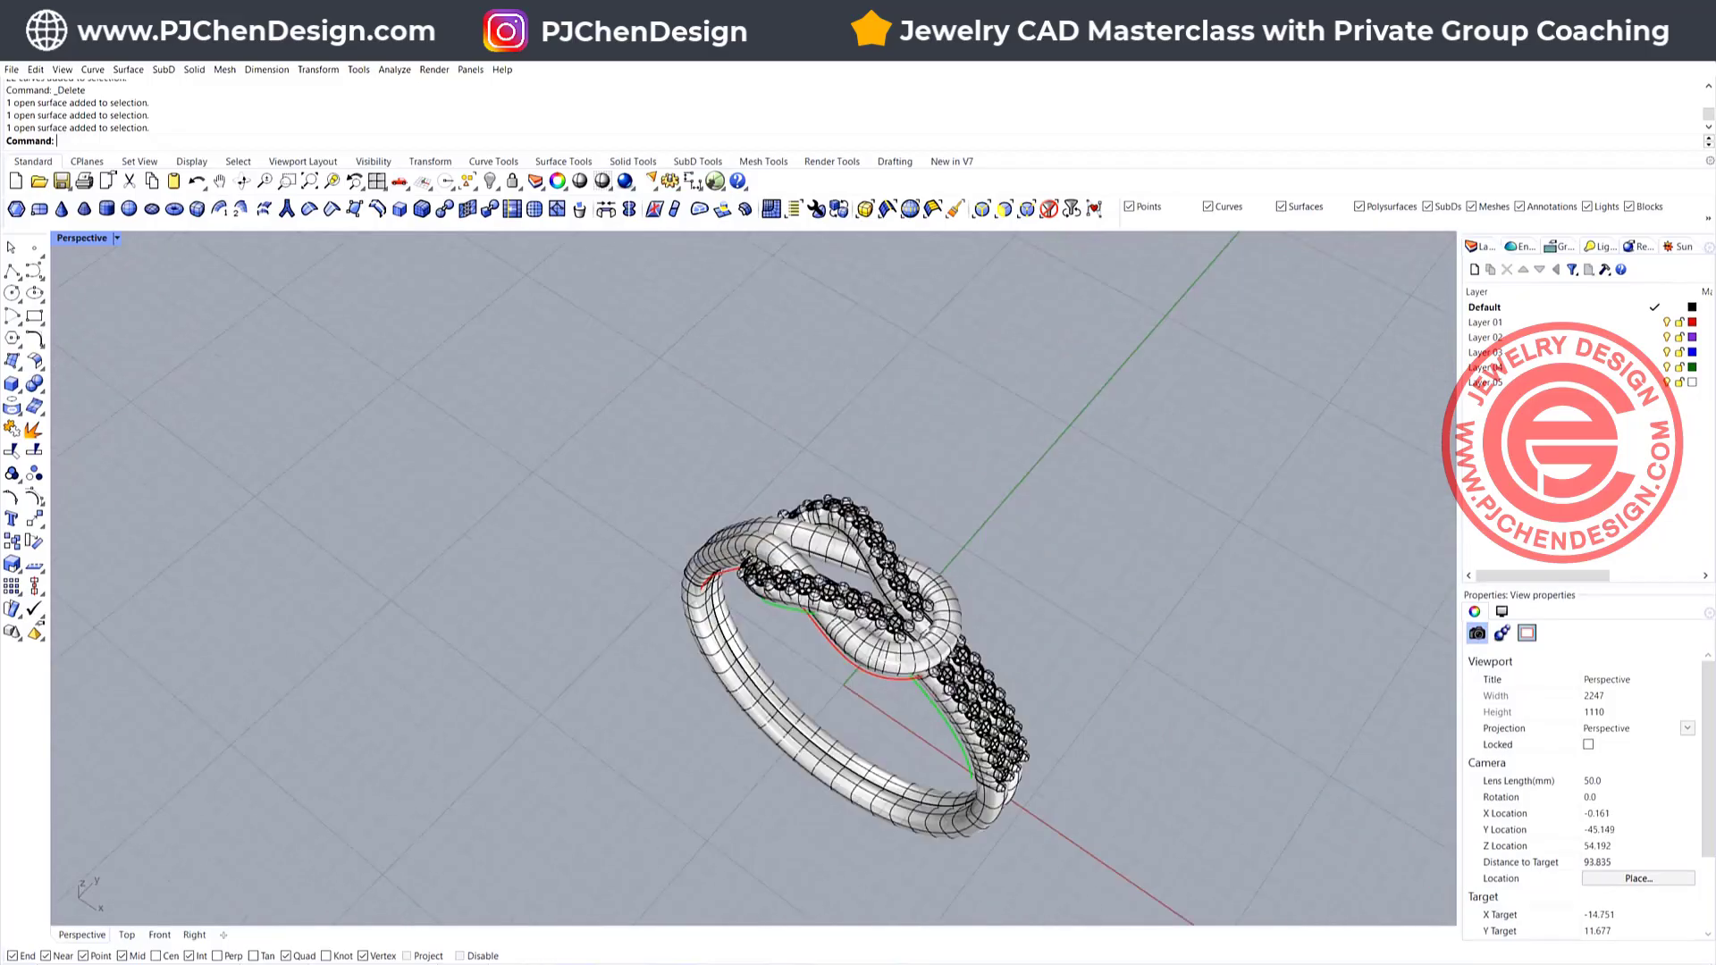
pyautogui.moveTo(894, 554); pyautogui.dragTo(796, 566, button='right')
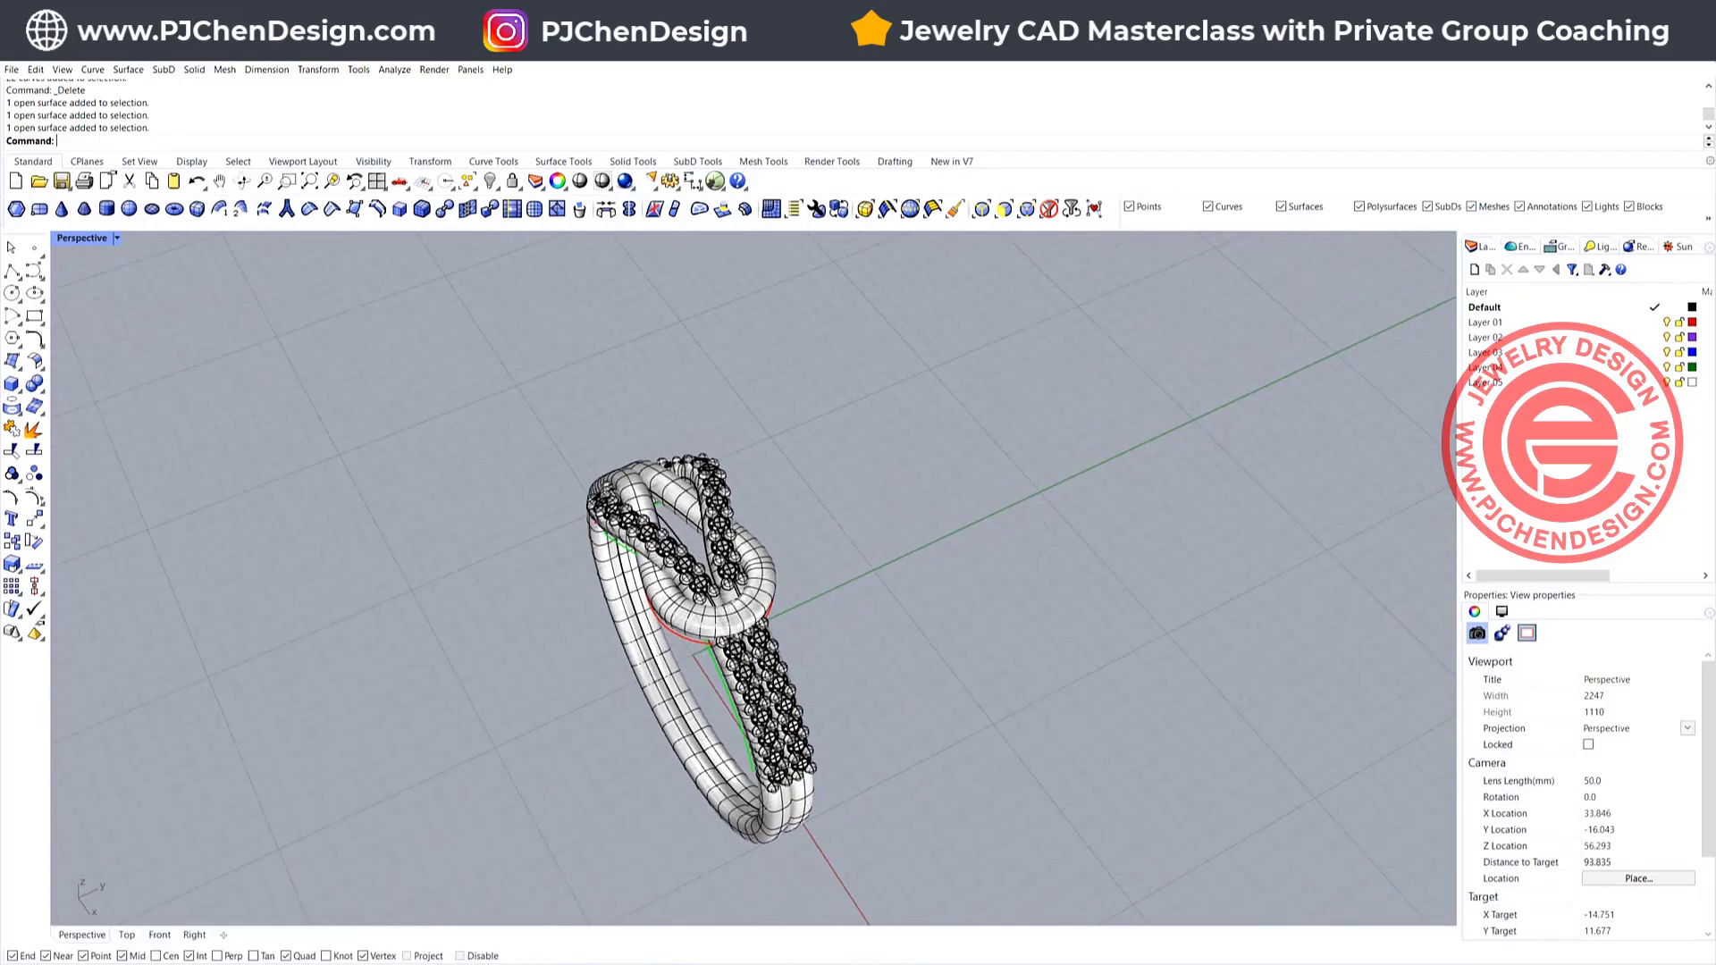
# Mirror the red rail curve and its two rounded end profiles in the Top view about a vertical plane through the origin (0)
pyautogui.click(464, 920)
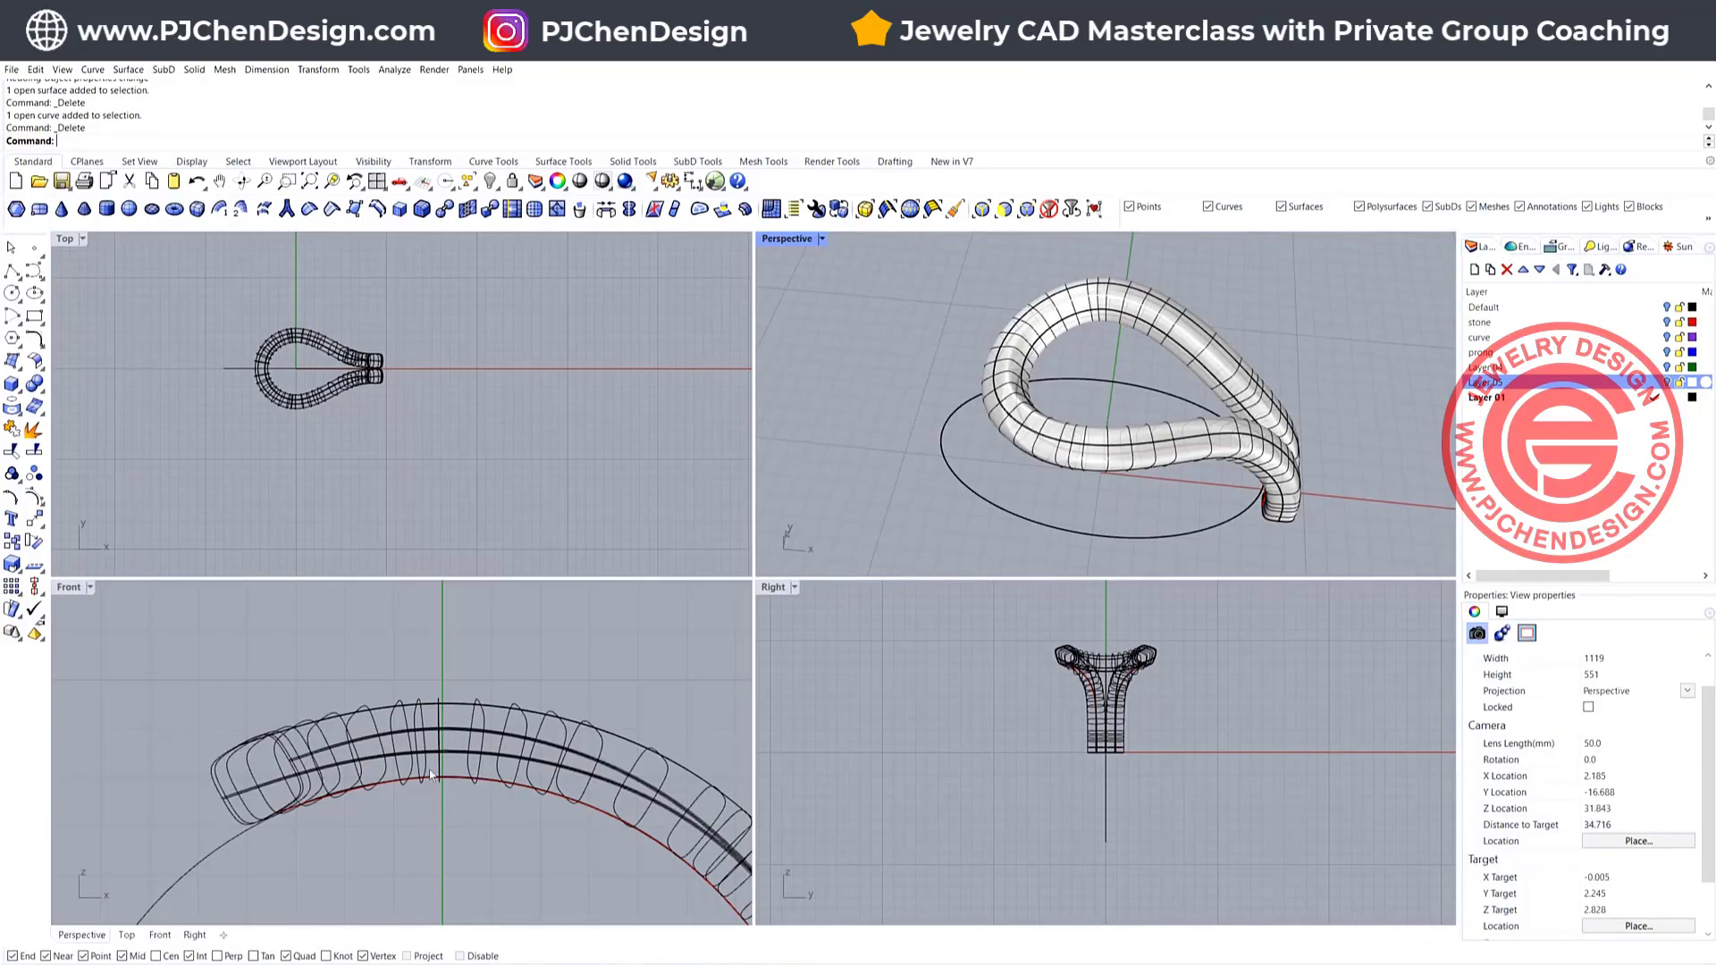
pyautogui.click(457, 777)
pyautogui.click(514, 823)
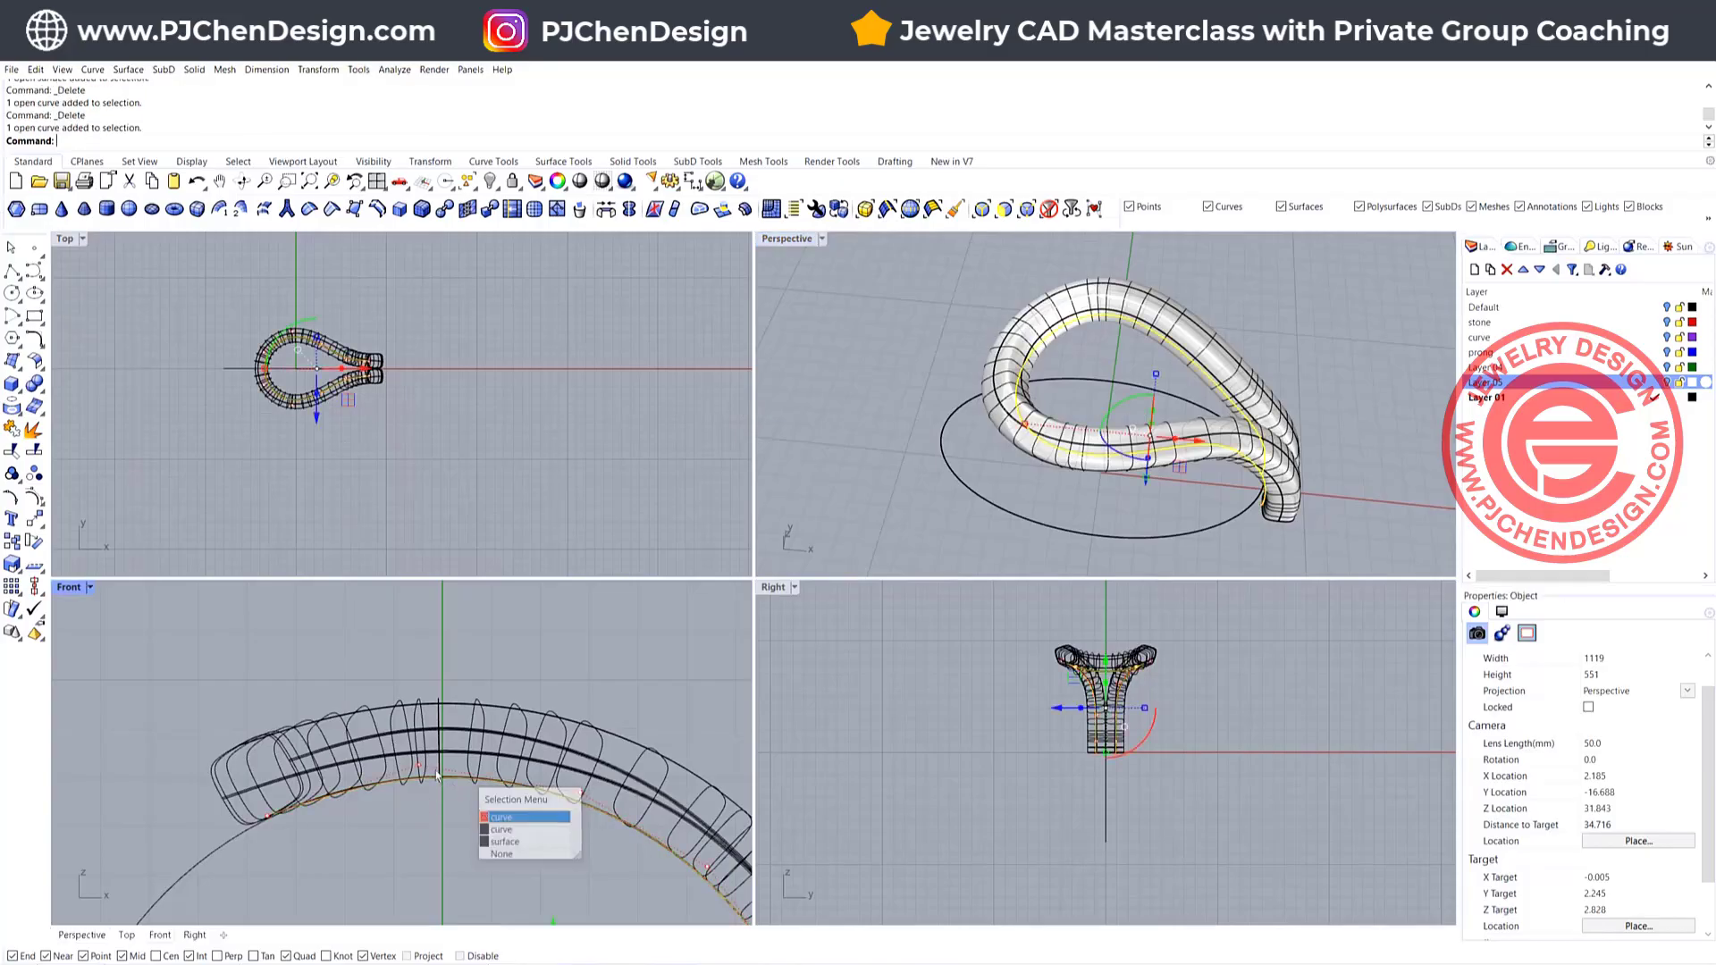
pyautogui.scroll(-2, 400, 763)
pyautogui.scroll(-4, 402, 764)
pyautogui.scroll(4, 483, 846)
pyautogui.moveTo(487, 819); pyautogui.dragTo(587, 877)
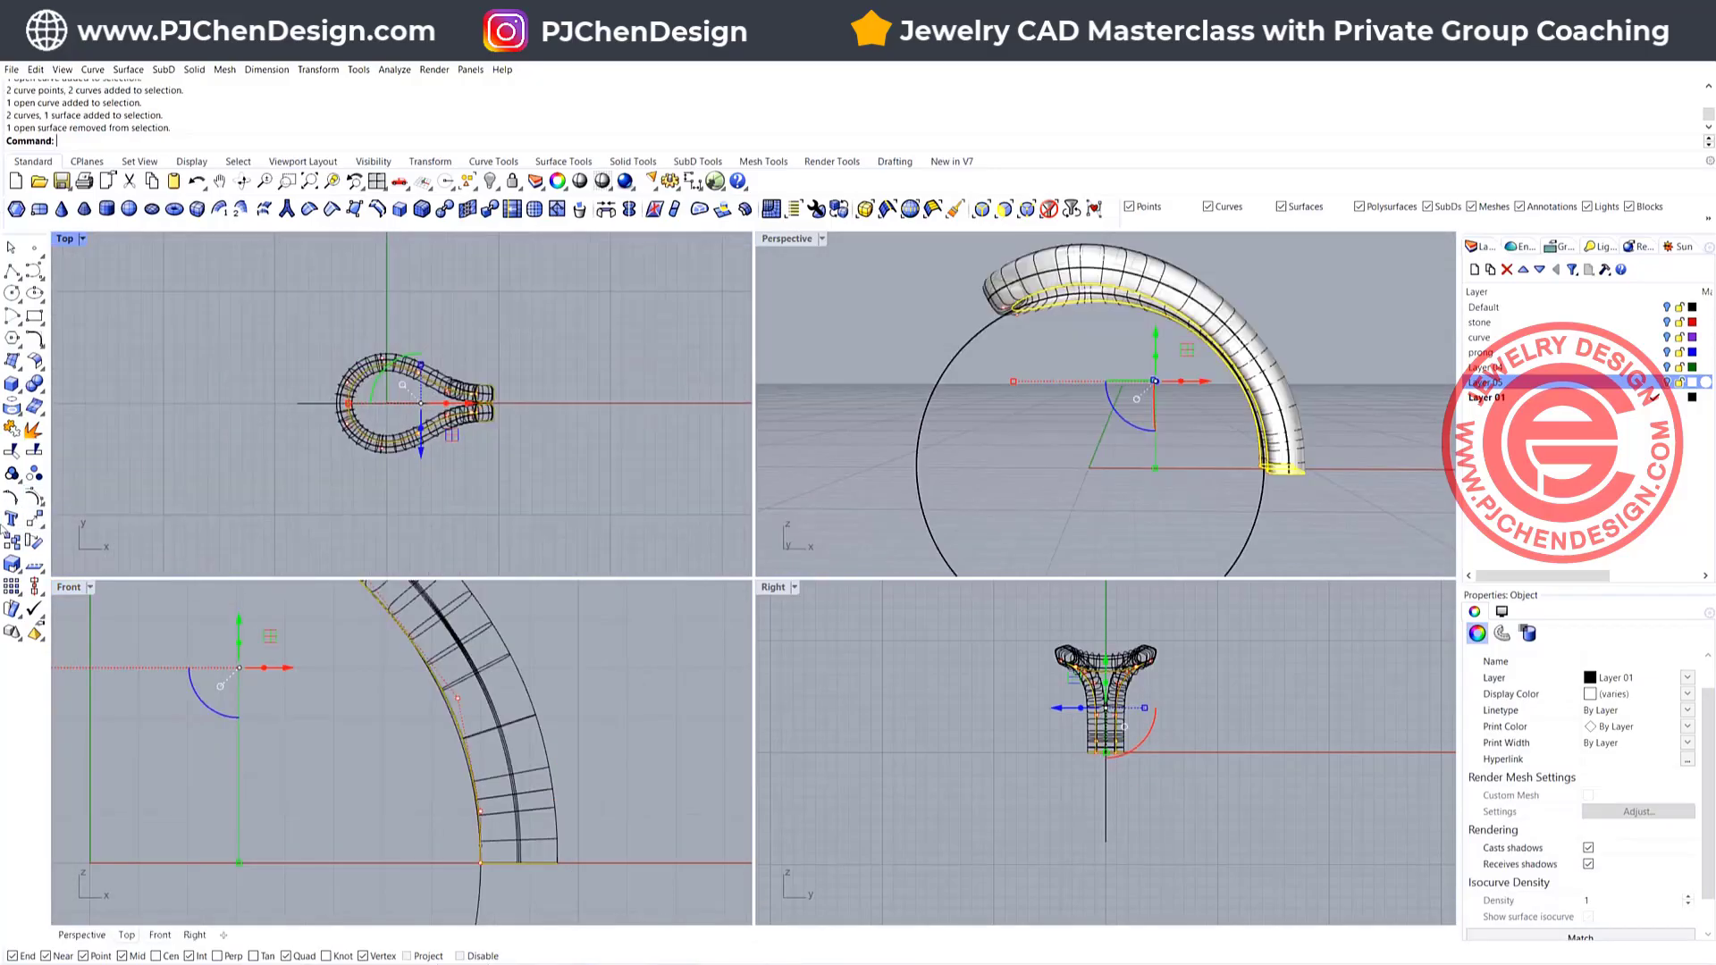
pyautogui.click(12, 540)
pyautogui.click(103, 546)
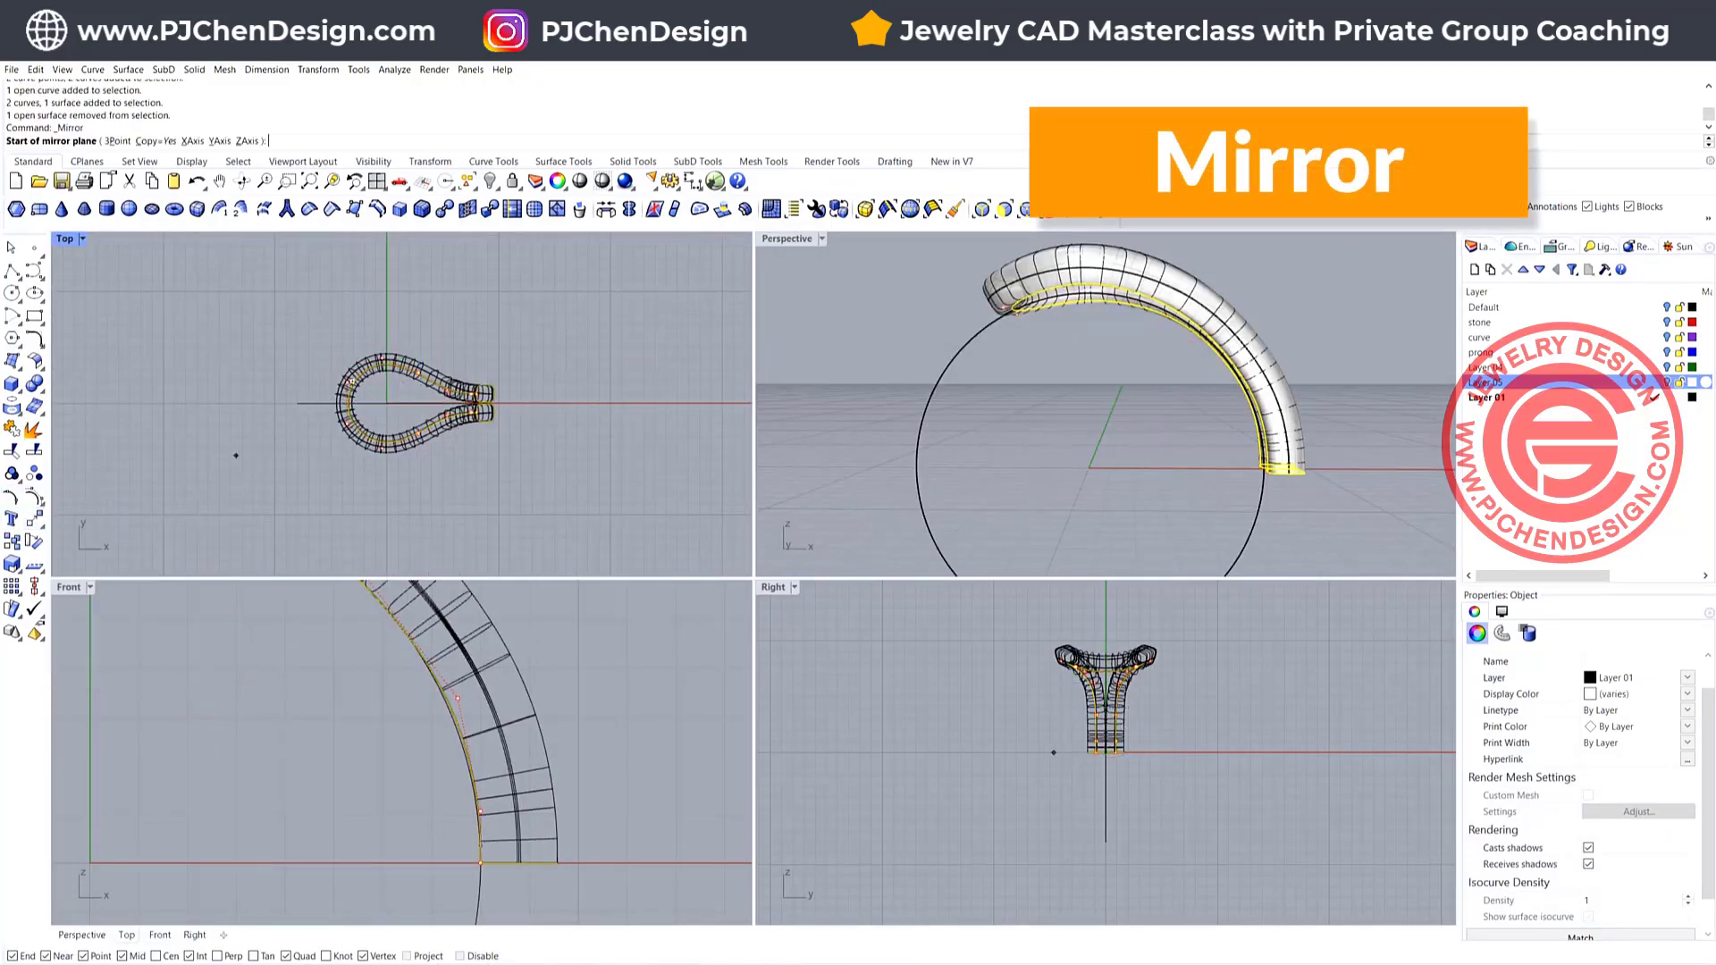
pyautogui.write('0')
pyautogui.press('Return')
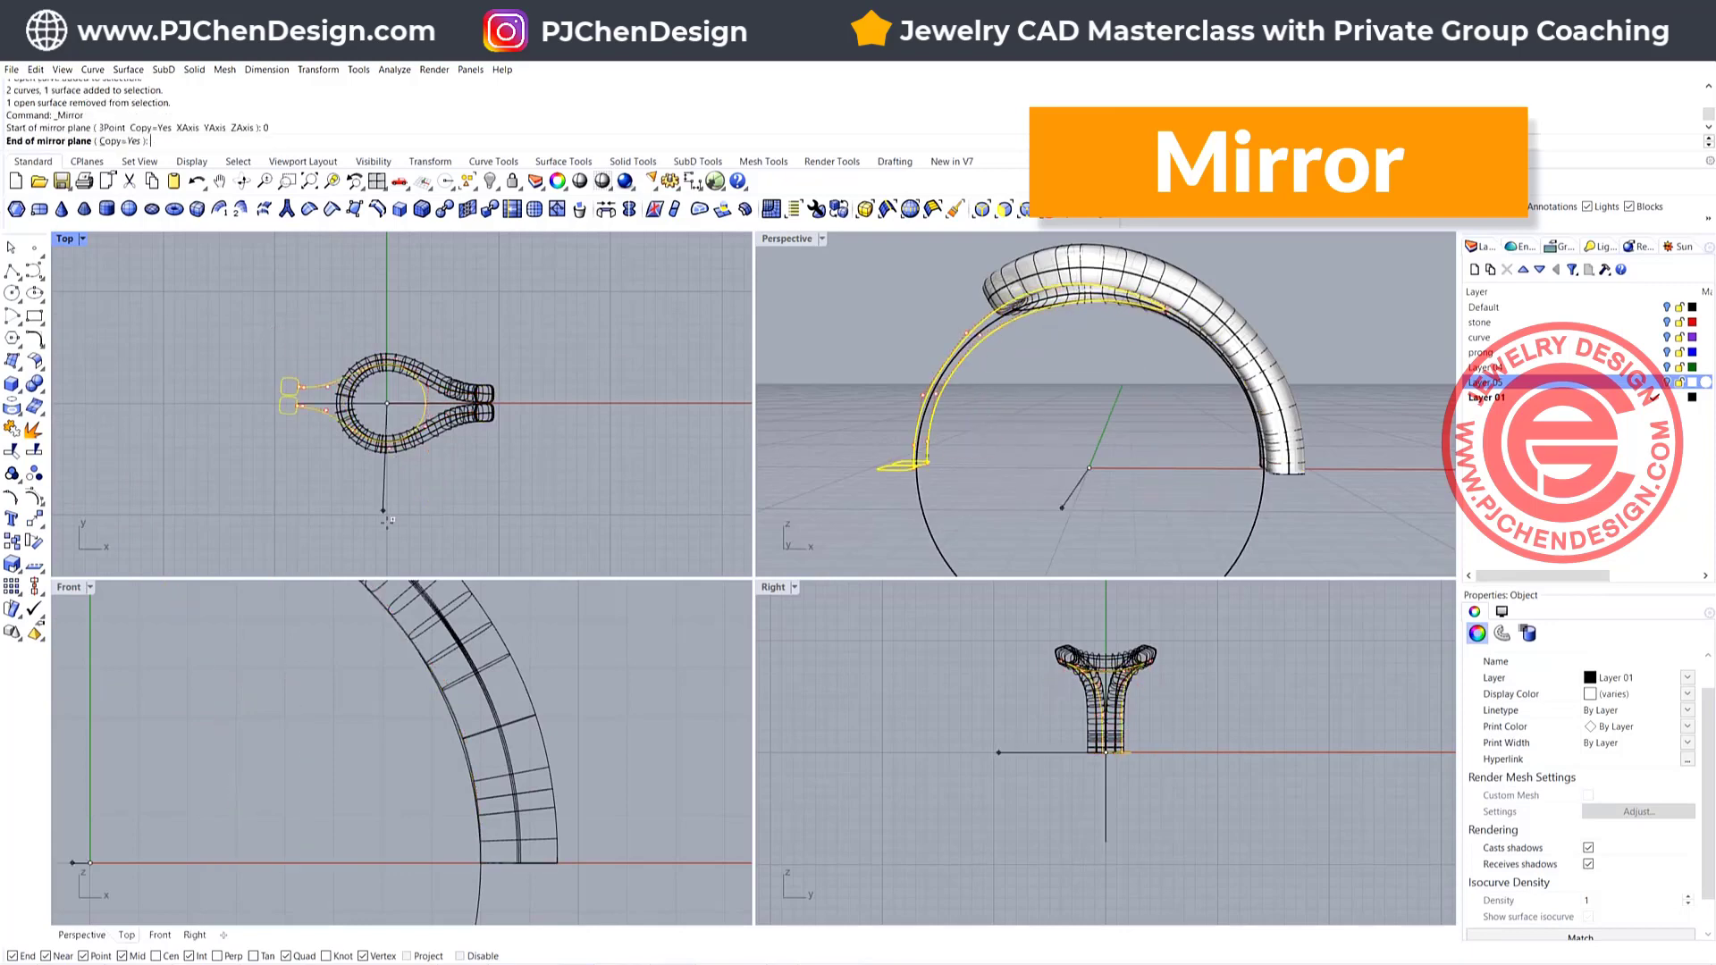
pyautogui.click(387, 537)
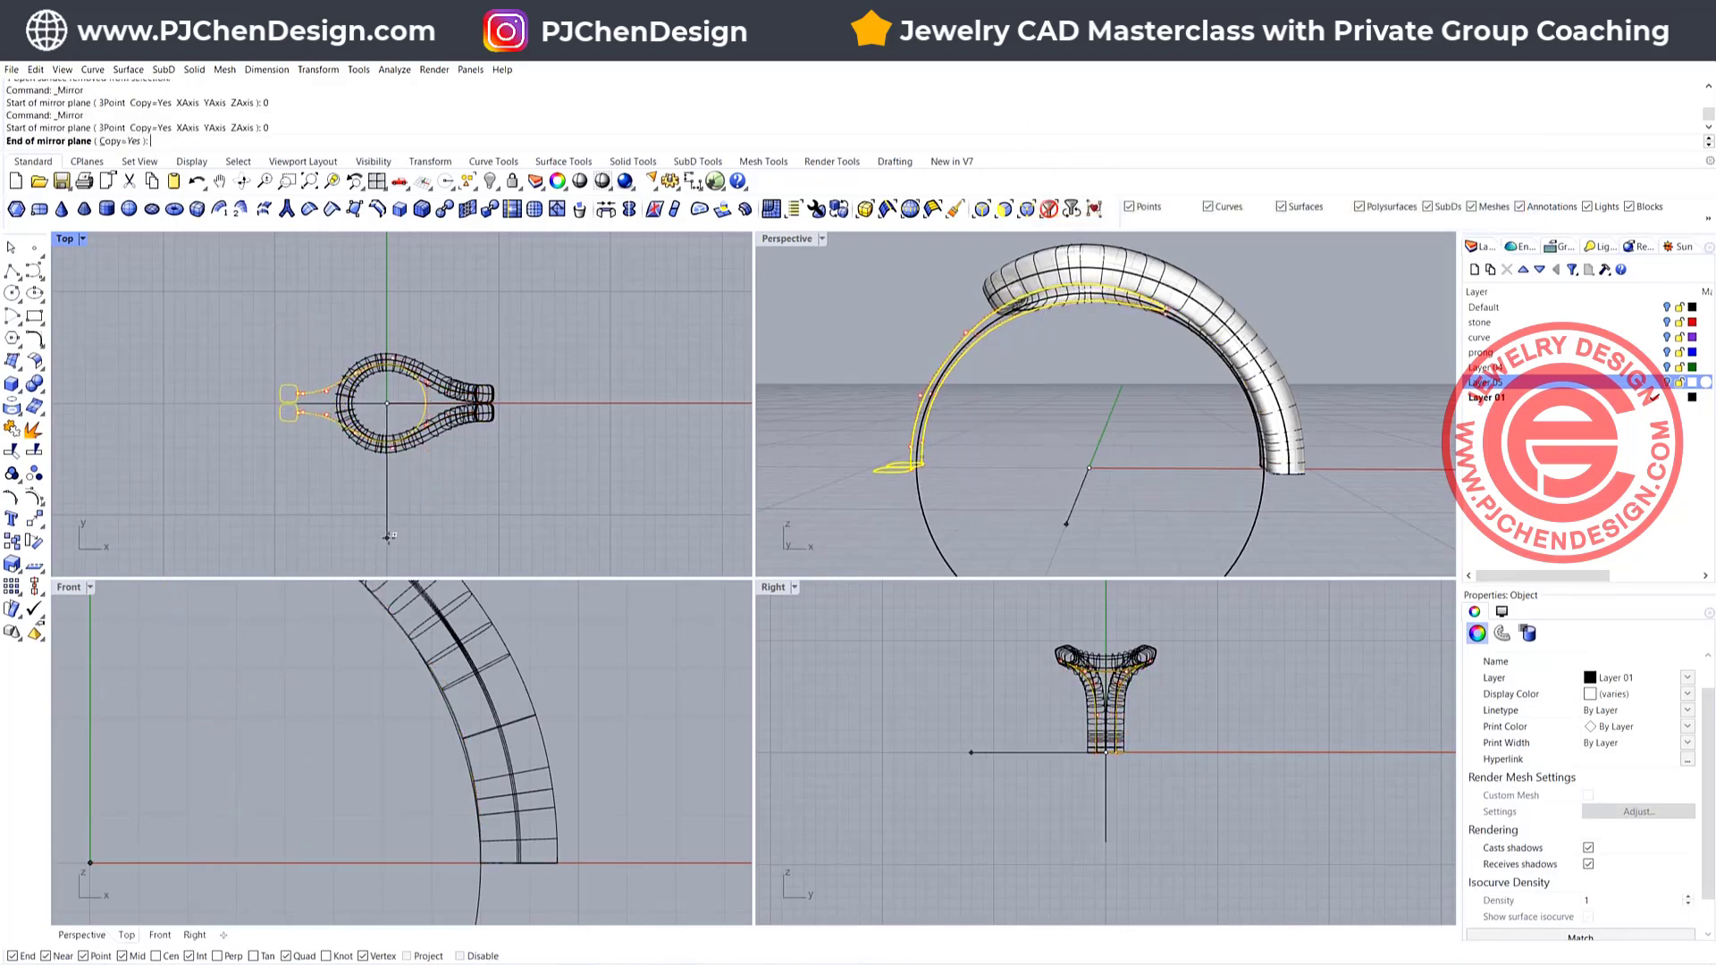
pyautogui.click(596, 529)
# Start a Sweep 1 Rail with the mirrored curve as the rail and its two rounded end profiles as cross sections
pyautogui.click(799, 240)
pyautogui.click(799, 240)
pyautogui.moveTo(685, 485); pyautogui.dragTo(686, 565, button='right')
pyautogui.click(128, 69)
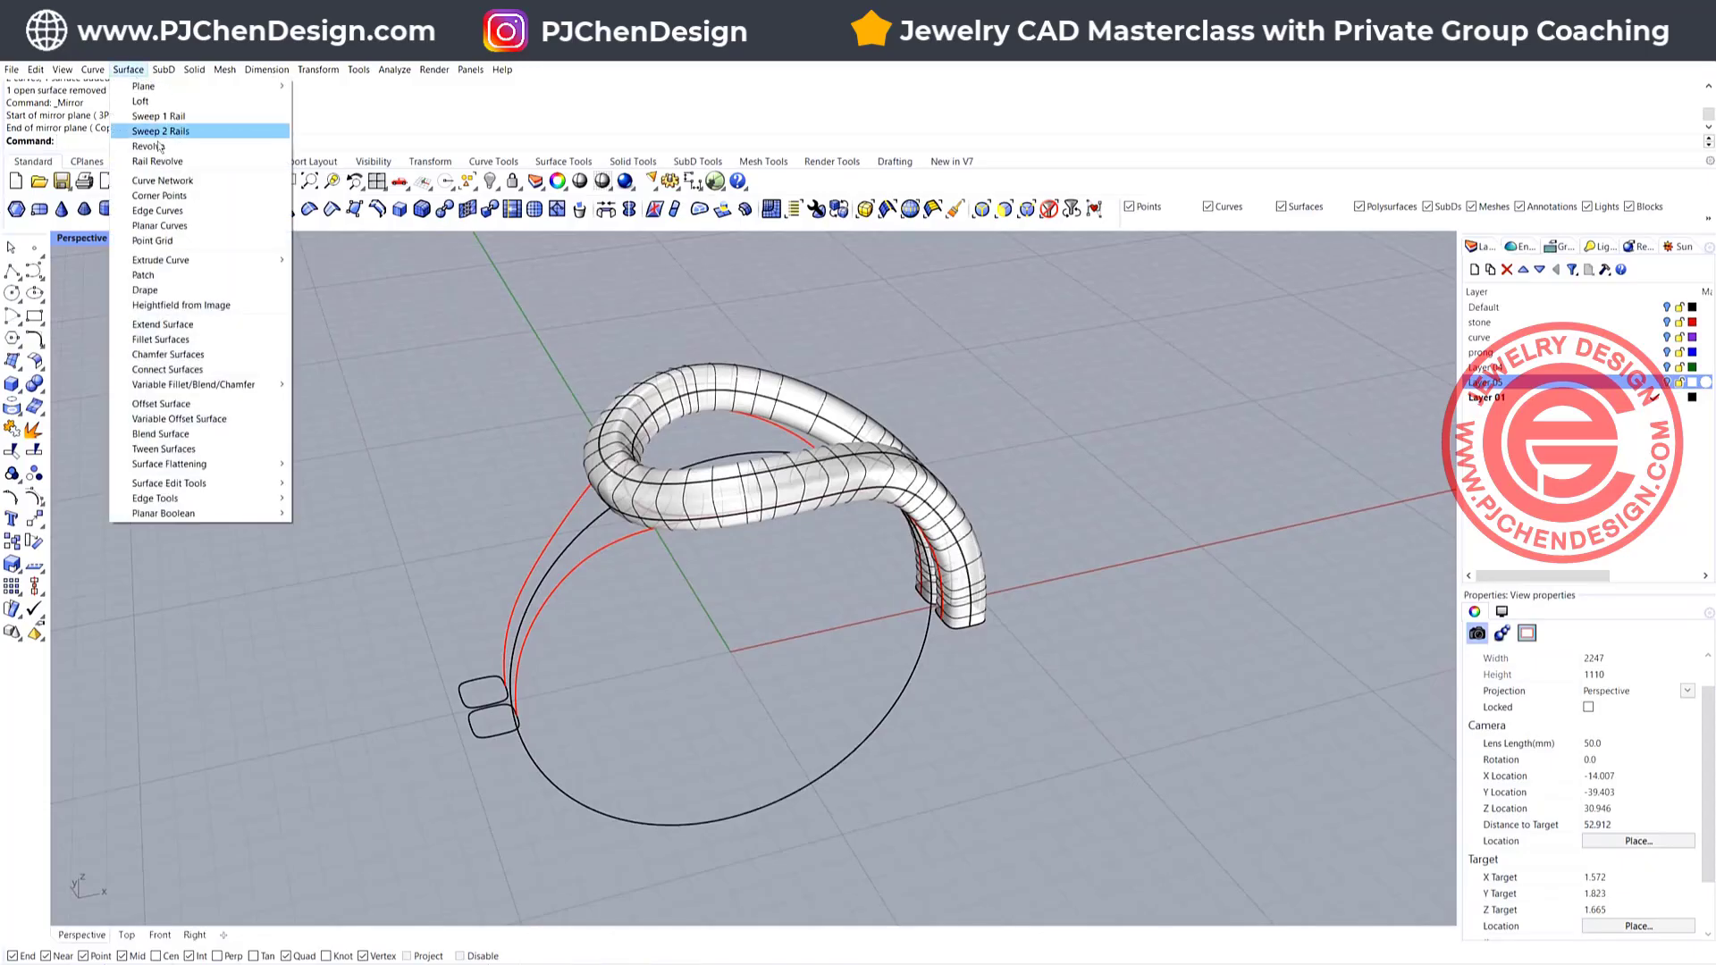
pyautogui.click(143, 115)
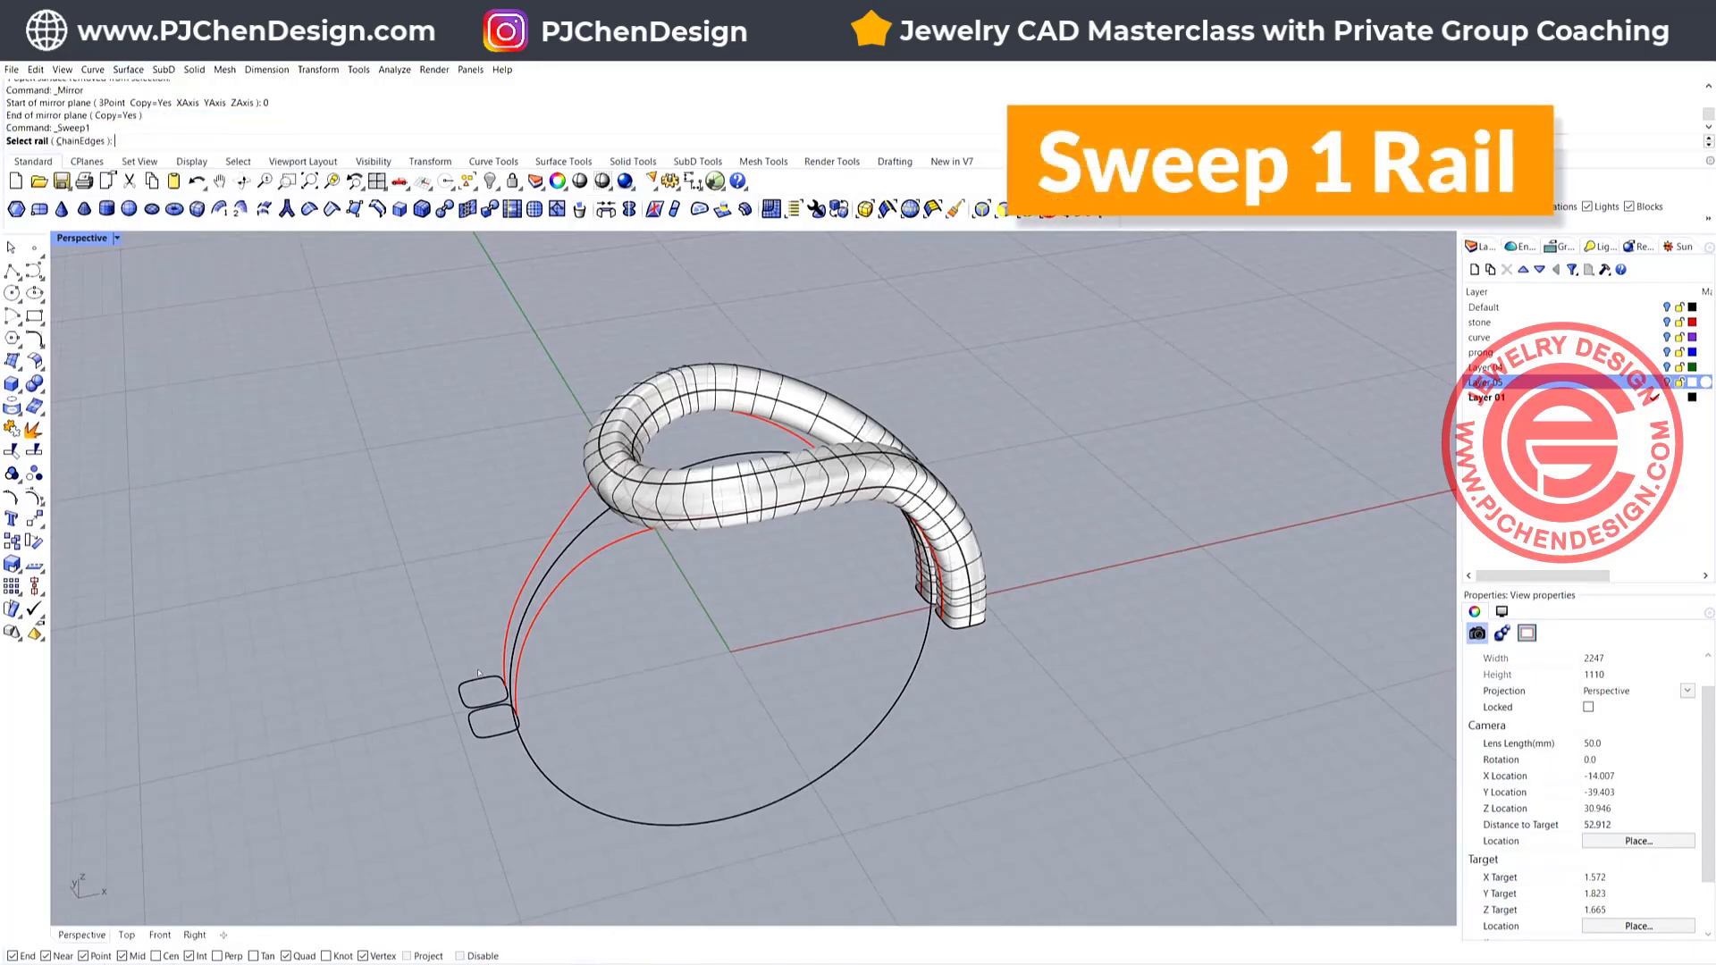
pyautogui.click(524, 660)
pyautogui.click(472, 722)
pyautogui.click(488, 689)
pyautogui.press('Return')
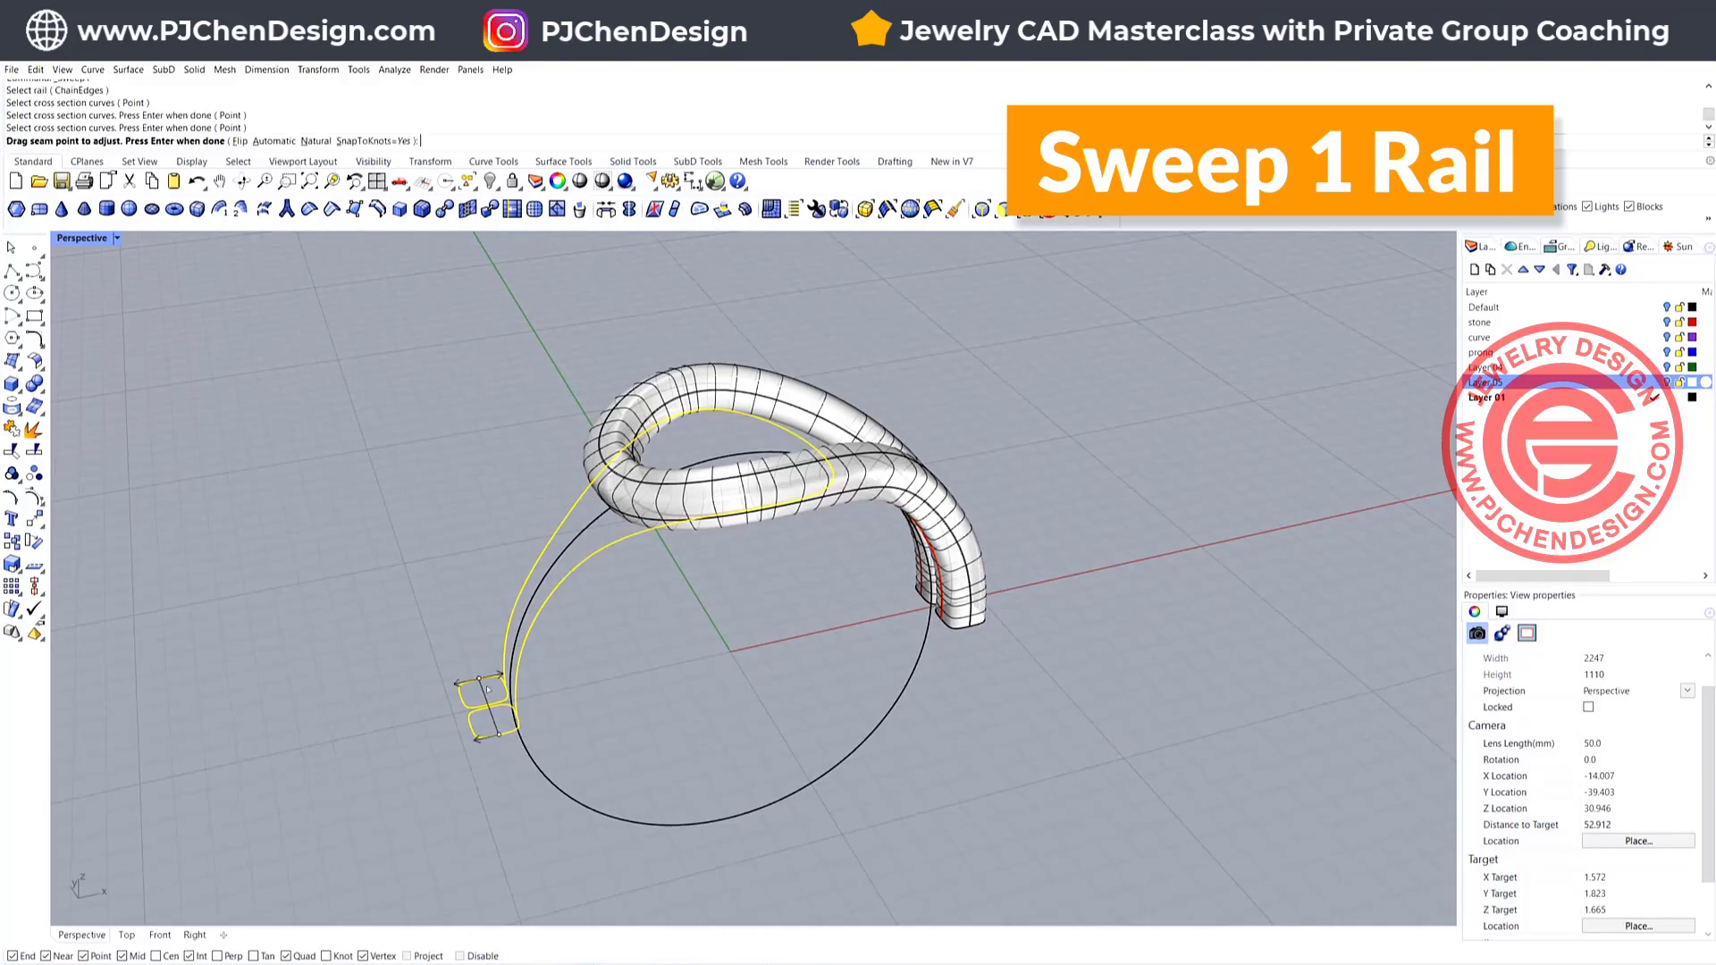
# Move the seam points of both cross sections to the rail ends and create the sweep
pyautogui.click(479, 679)
pyautogui.click(505, 687)
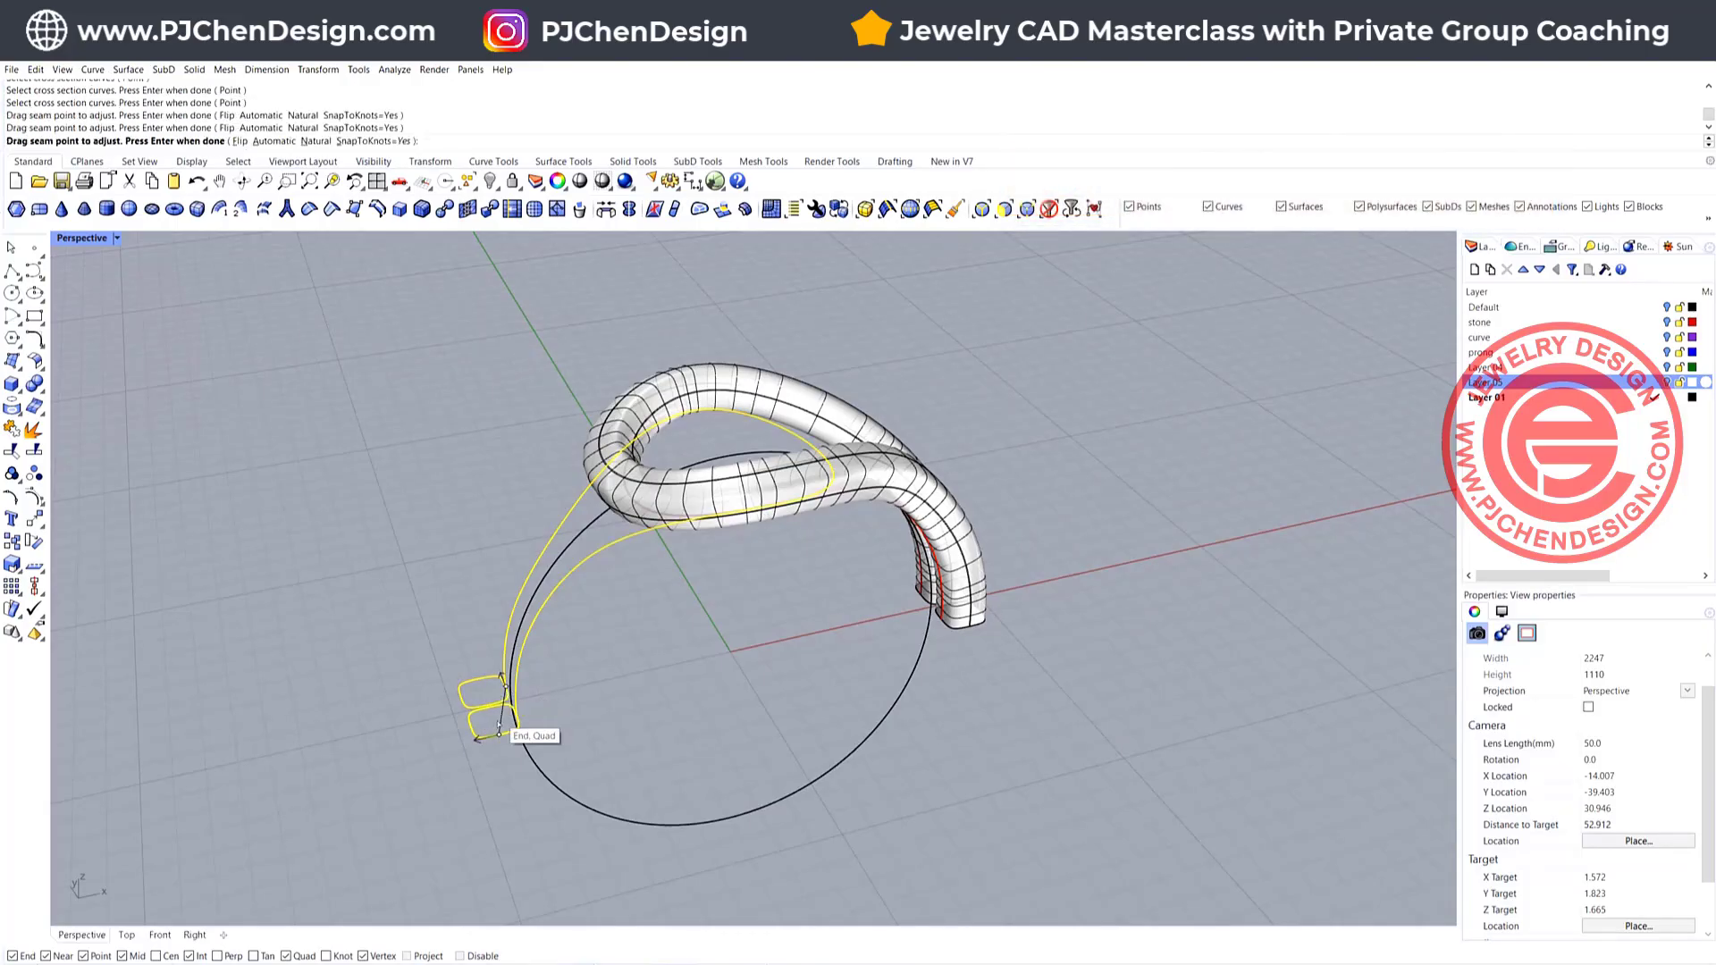
pyautogui.click(498, 734)
pyautogui.click(519, 717)
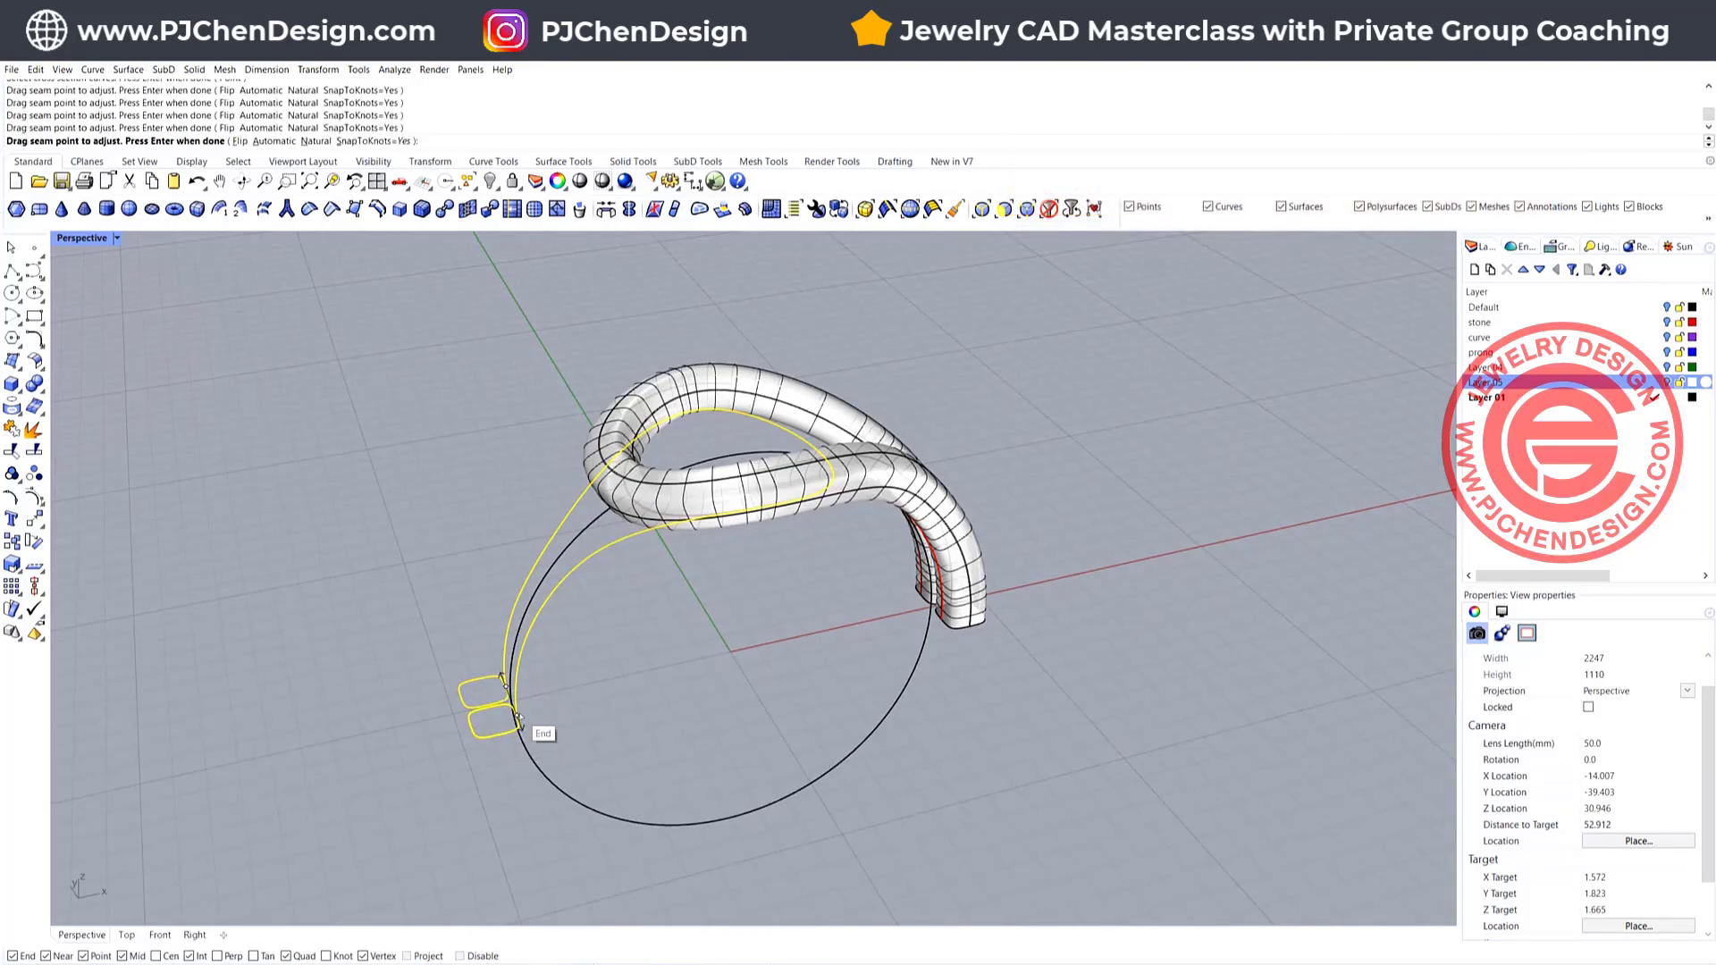
pyautogui.scroll(6, 519, 717)
pyautogui.moveTo(577, 706); pyautogui.dragTo(800, 666, button='right')
pyautogui.scroll(-4, 786, 652)
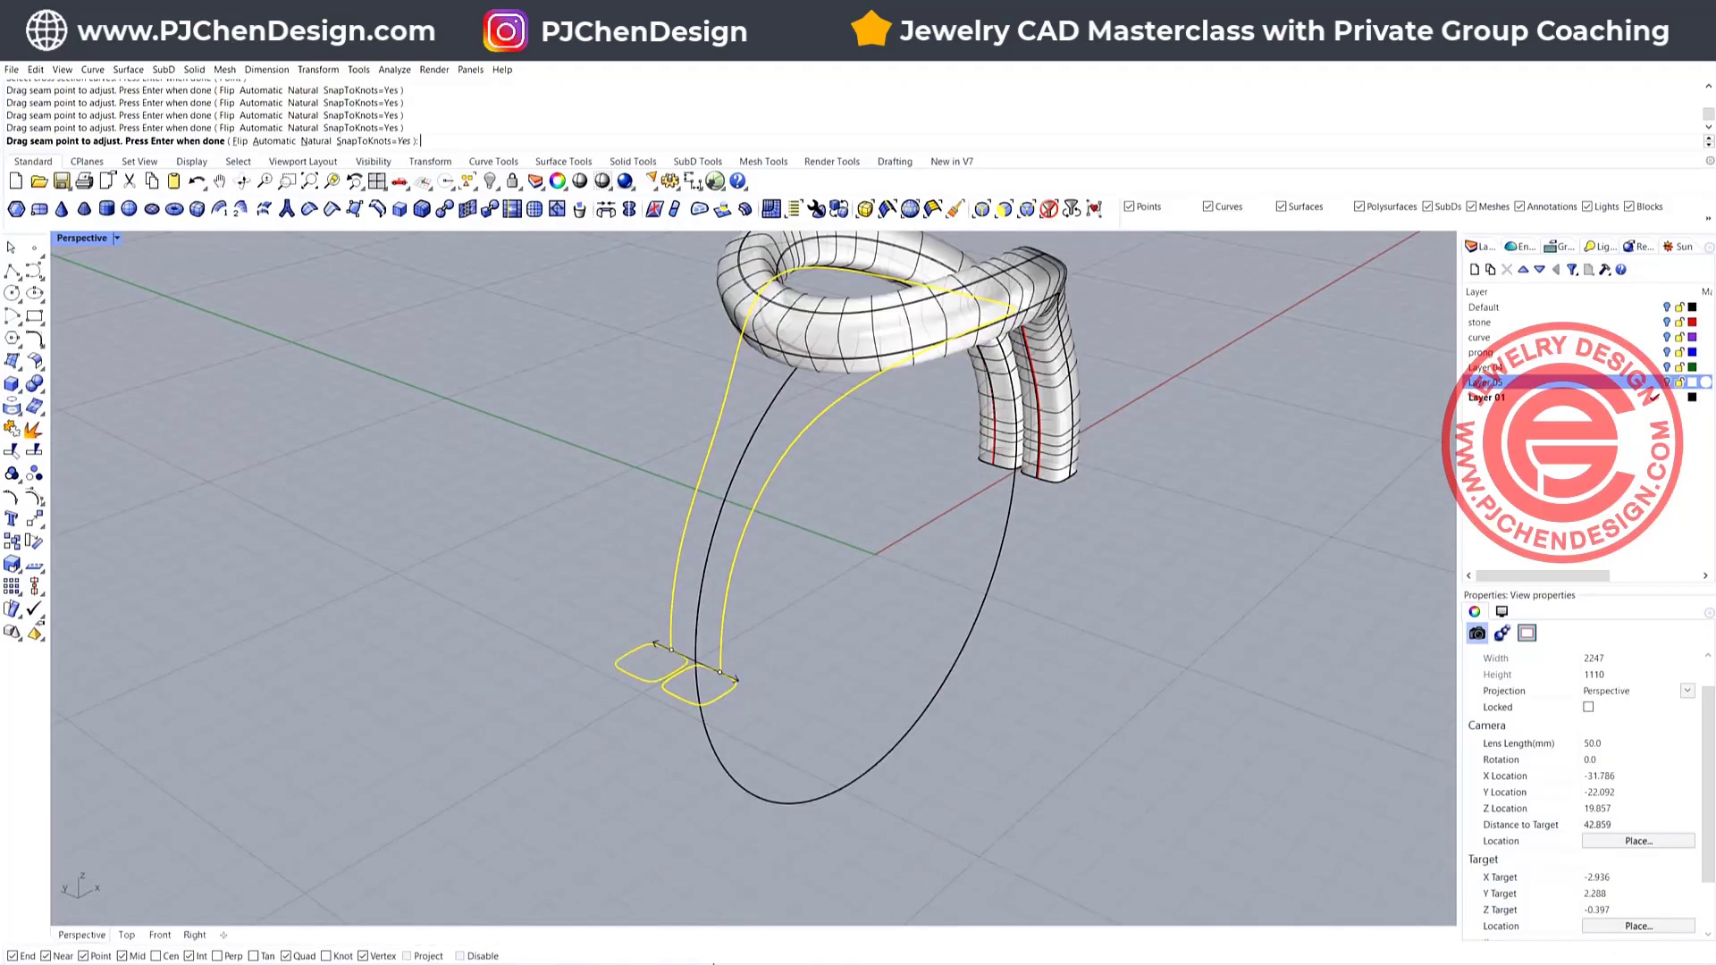
pyautogui.press('Return')
pyautogui.click(1261, 671)
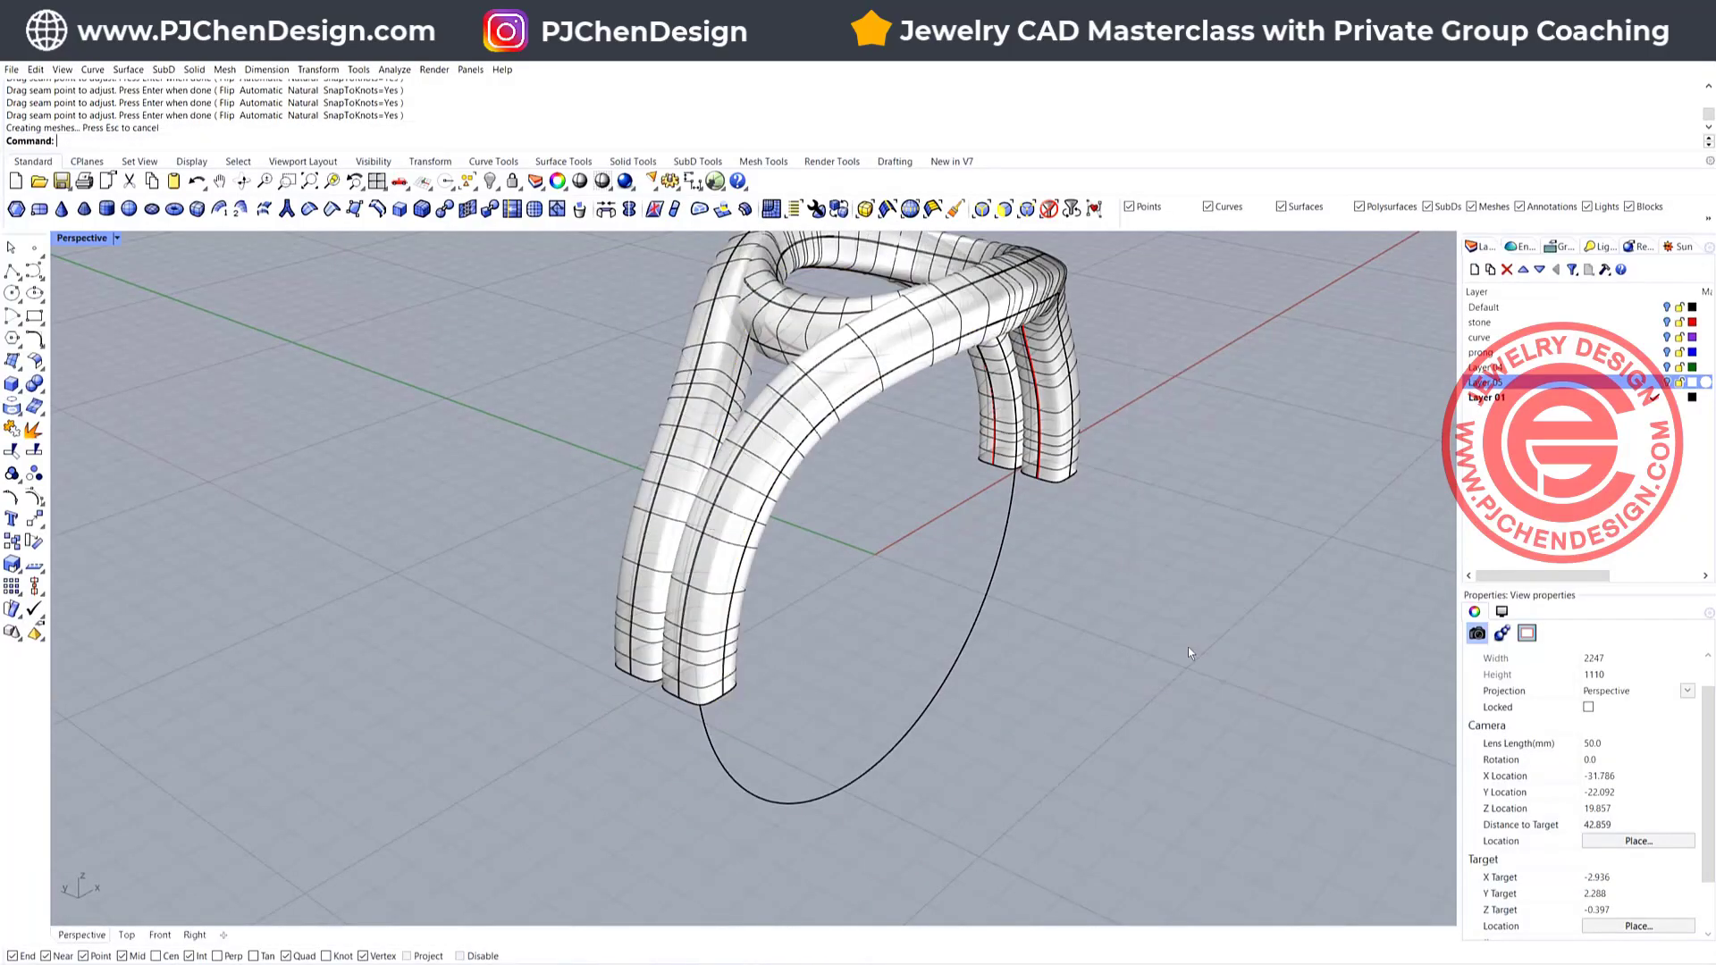
# Set the display color of the mirrored sweep surface to Green and inspect how it crosses the white band
pyautogui.click(791, 473)
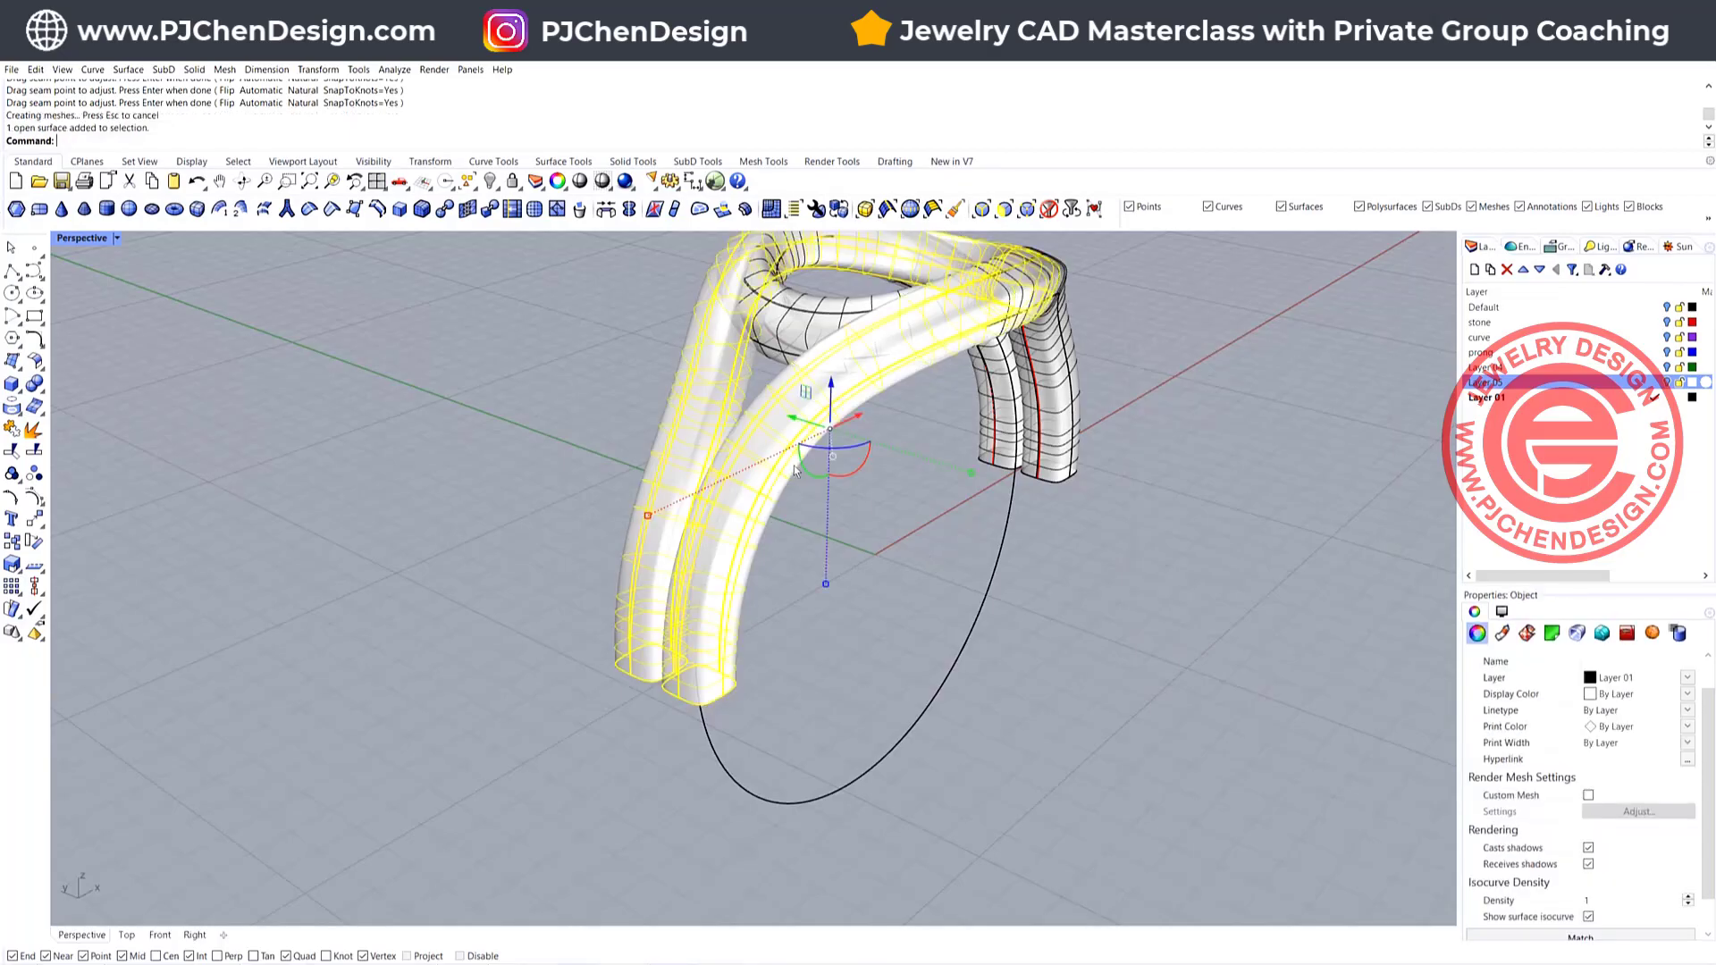
pyautogui.click(1686, 694)
pyautogui.click(1613, 786)
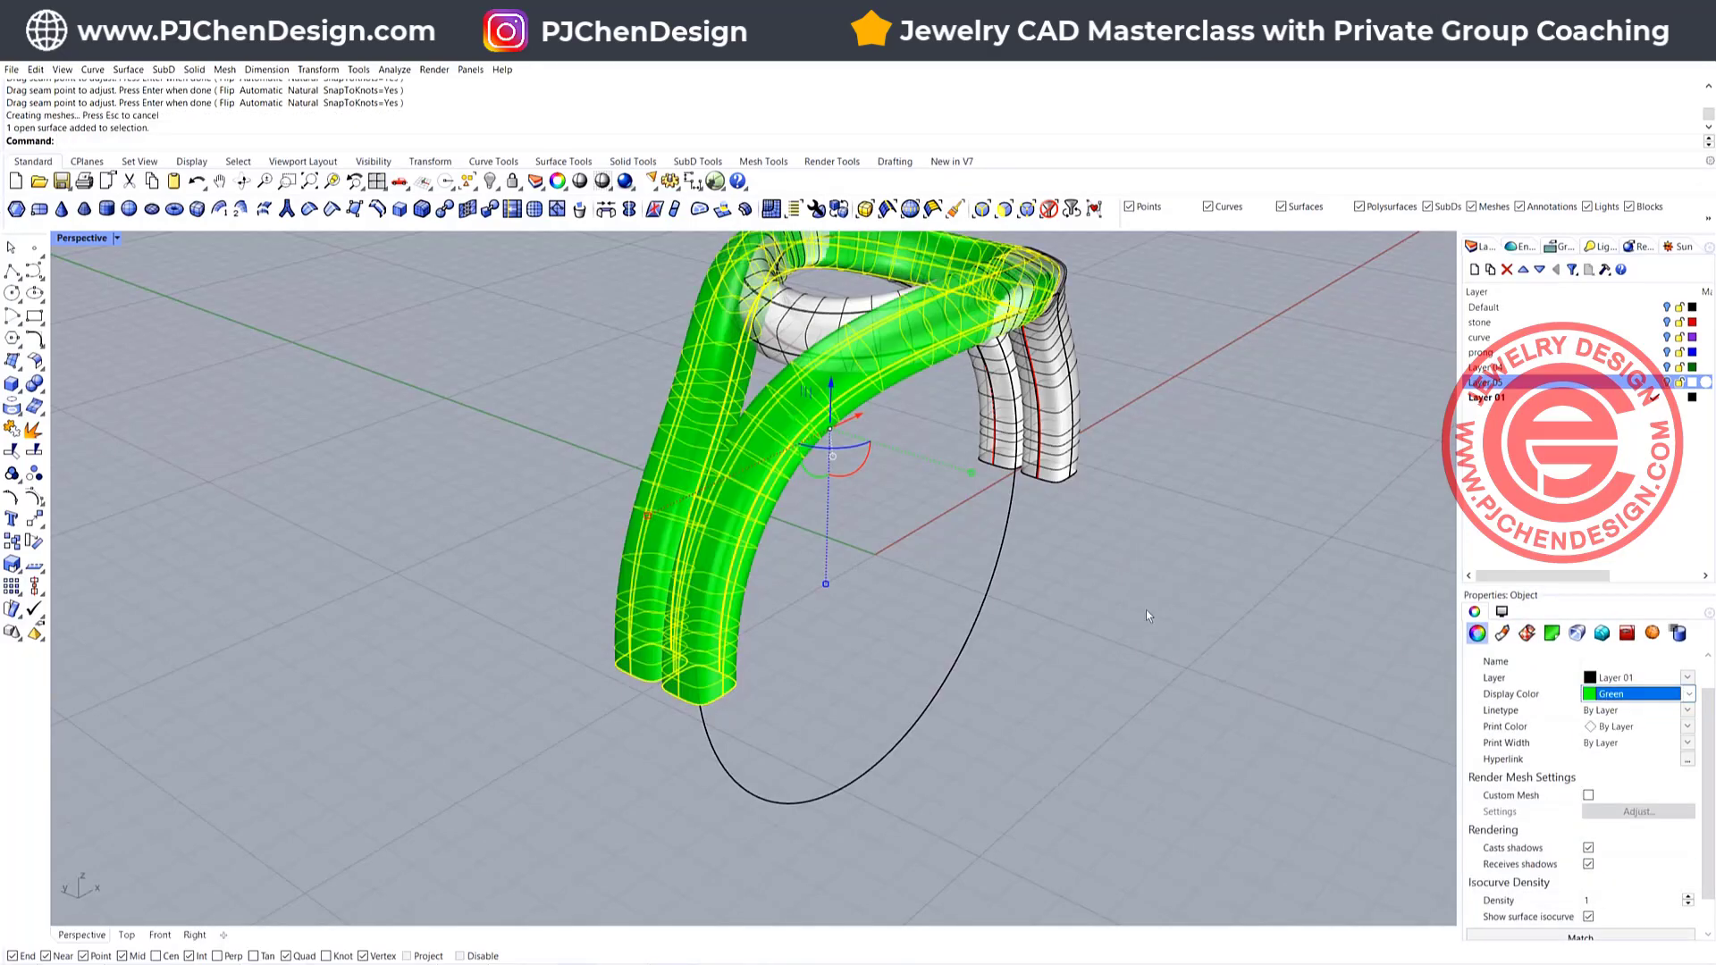
pyautogui.click(1145, 610)
pyautogui.scroll(-4, 1145, 609)
pyautogui.moveTo(1117, 572); pyautogui.dragTo(885, 546, button='right')
pyautogui.scroll(4, 884, 546)
pyautogui.moveTo(965, 683); pyautogui.dragTo(757, 660, button='right')
# Turn on the control points of the white band's red rail curve
pyautogui.click(963, 554)
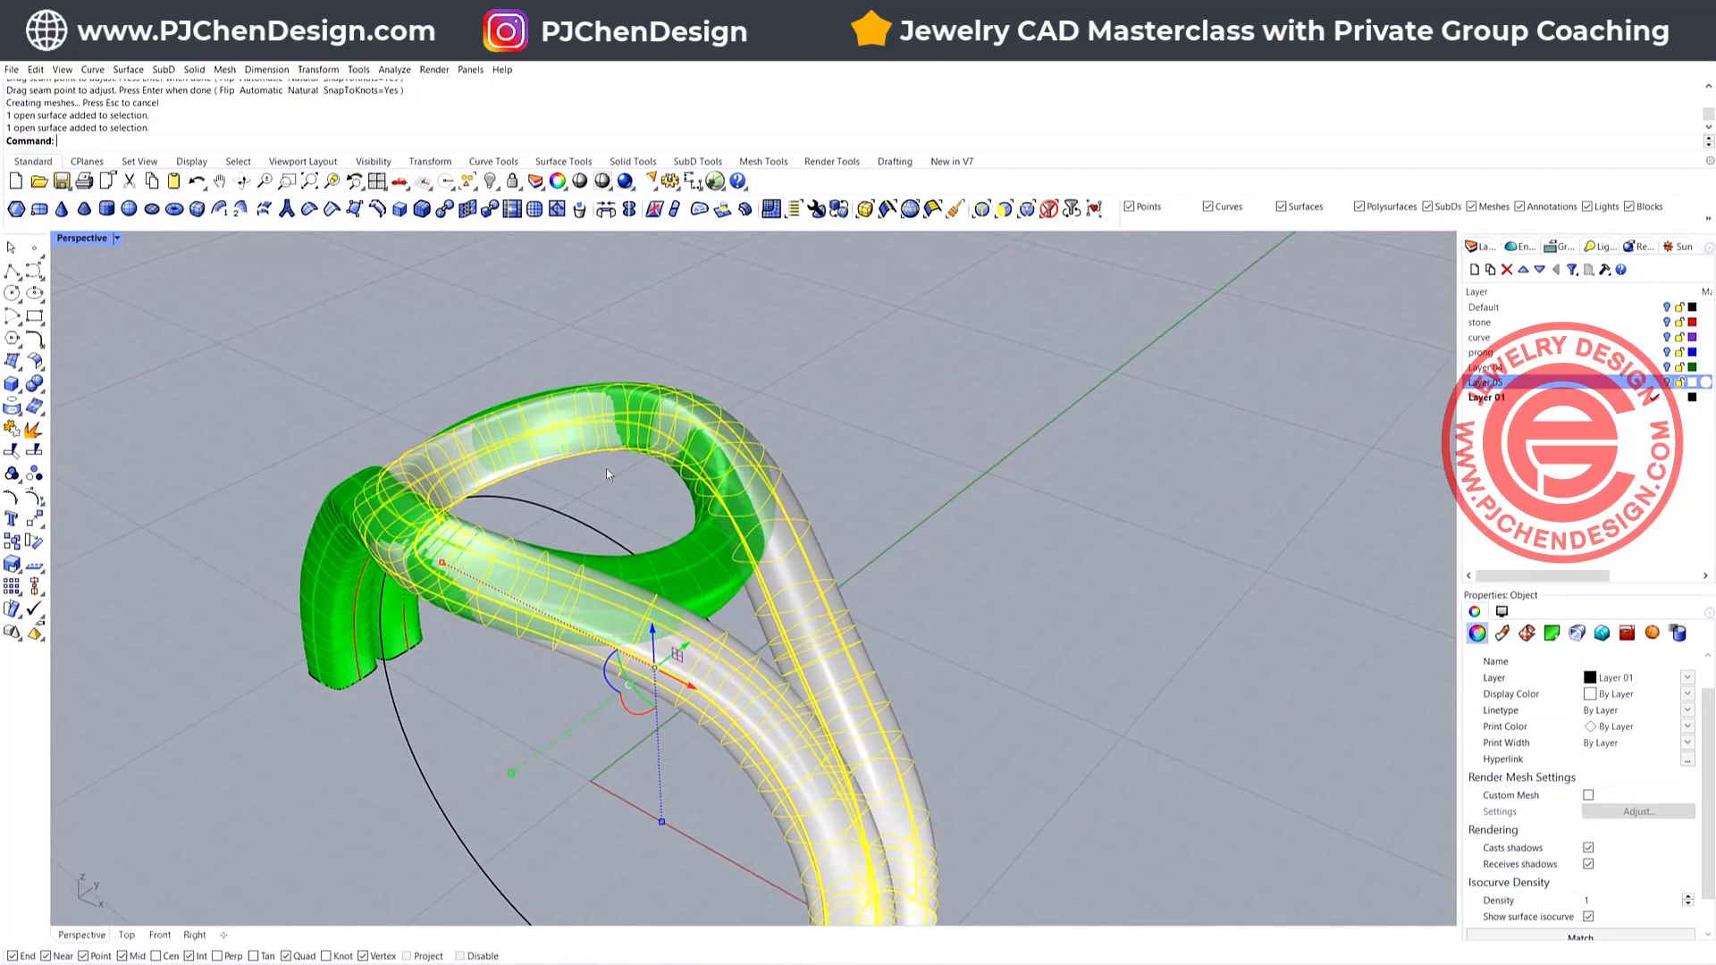
pyautogui.moveTo(606, 468); pyautogui.dragTo(824, 591, button='right')
pyautogui.press('Escape')
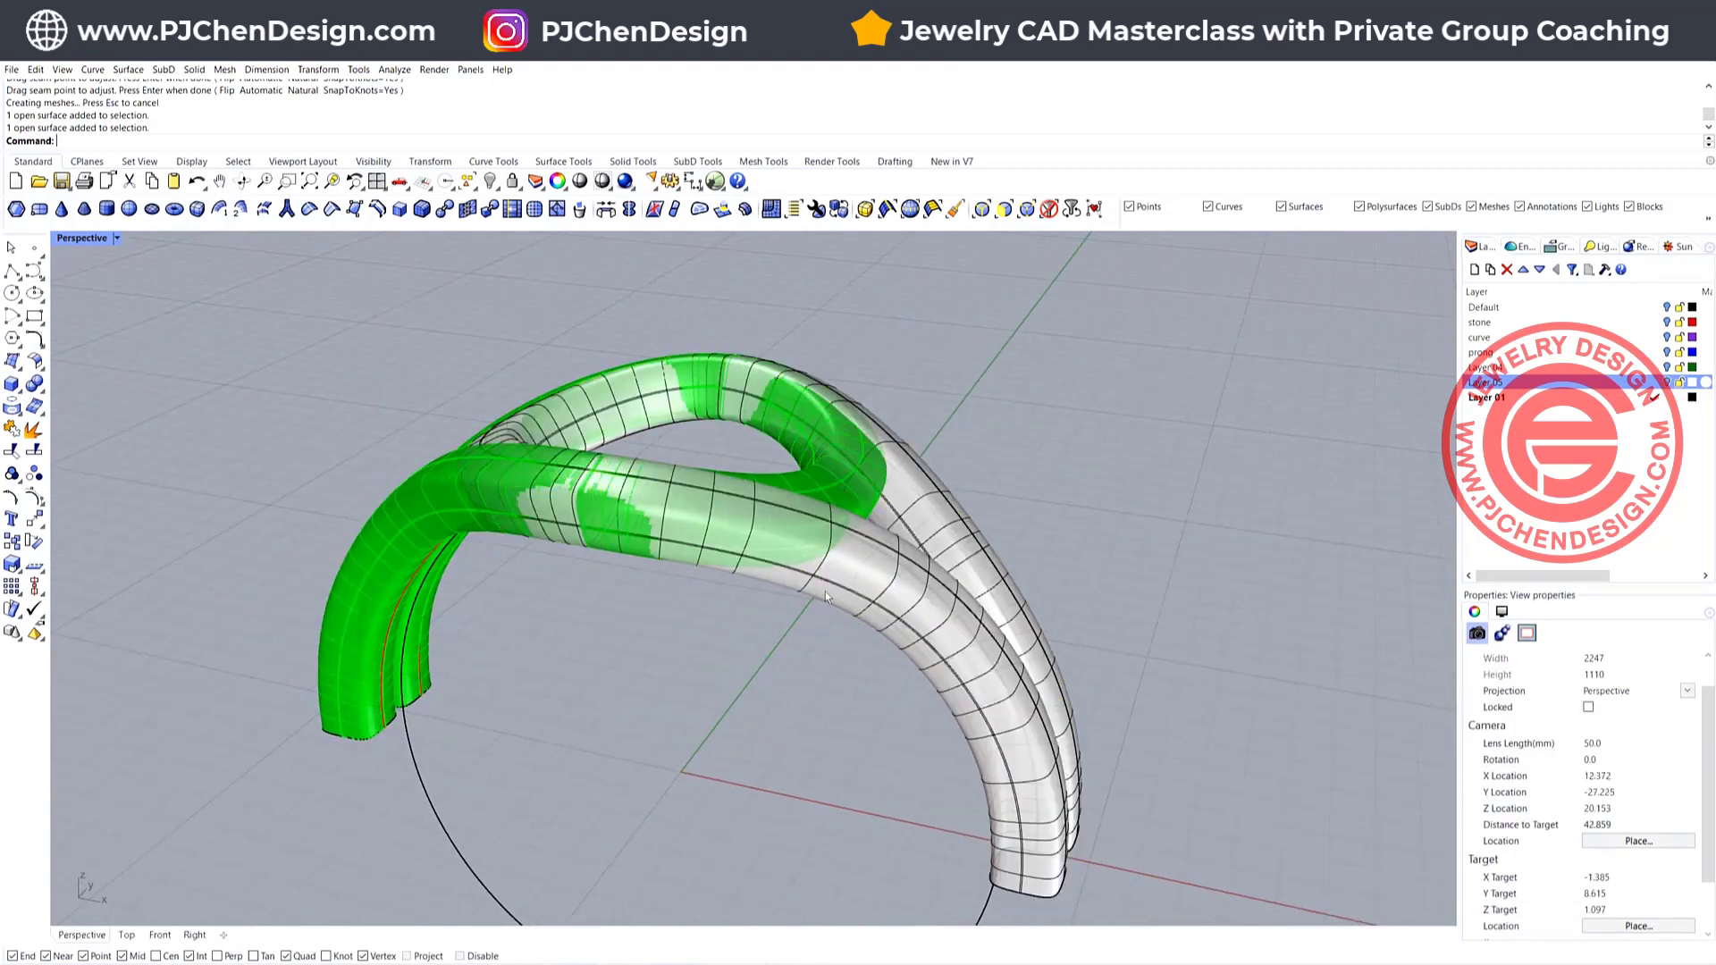
pyautogui.click(834, 588)
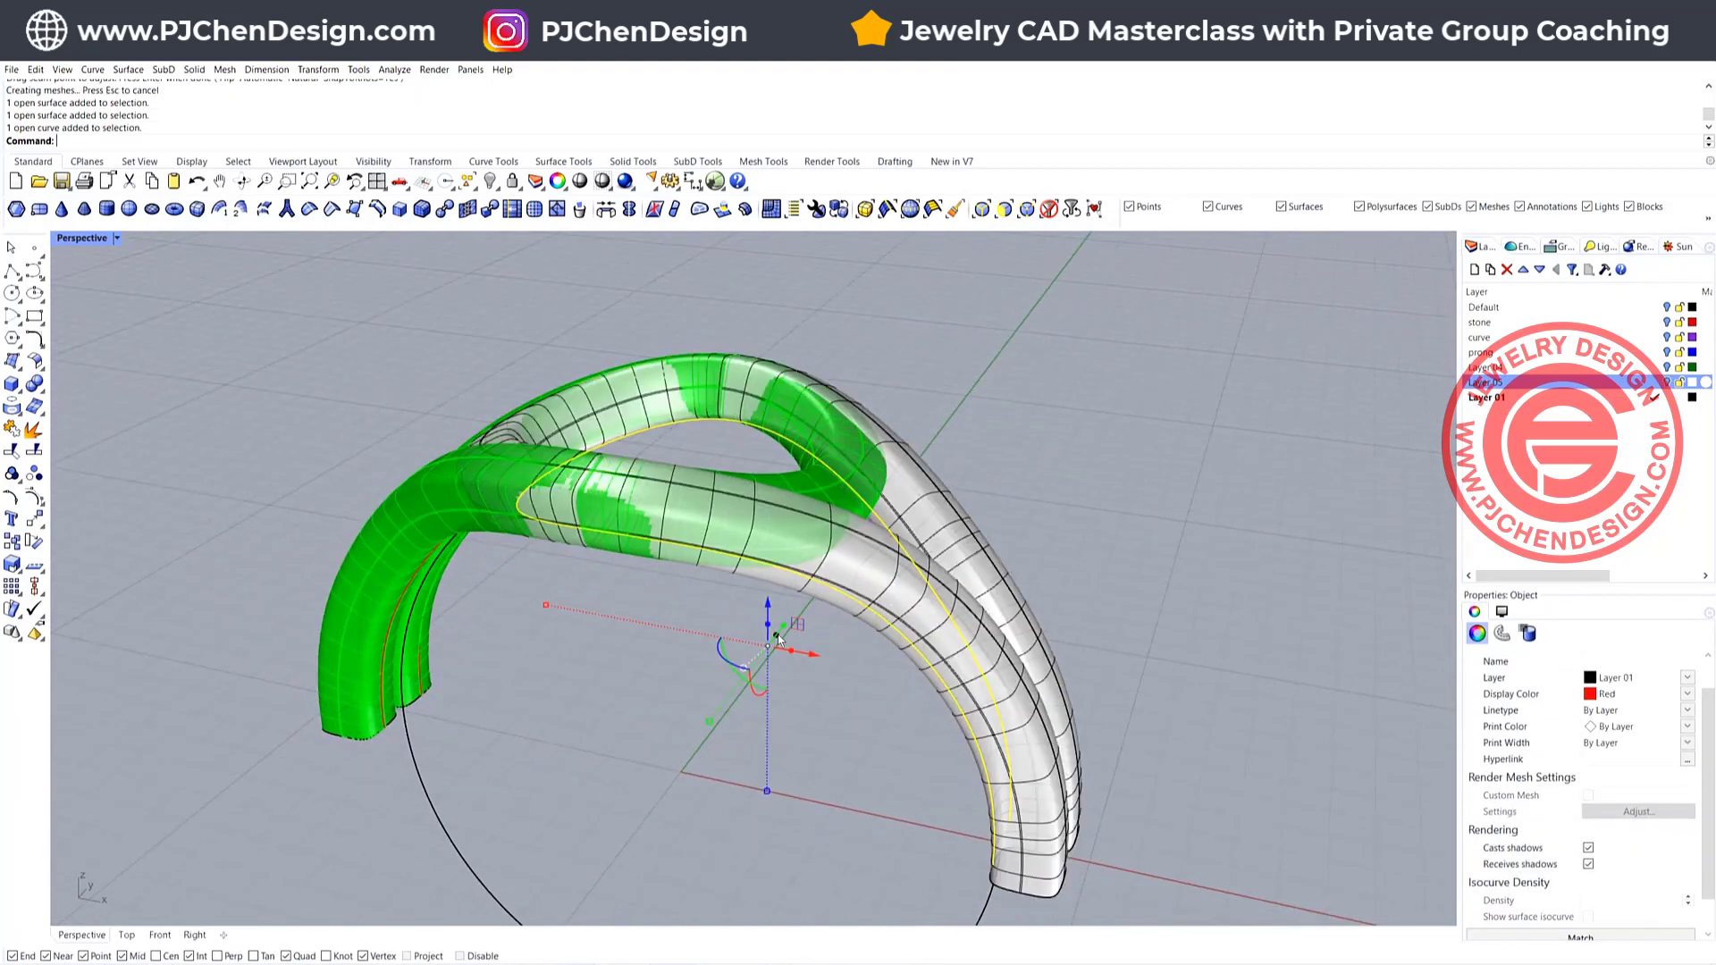
pyautogui.rightClick(548, 609)
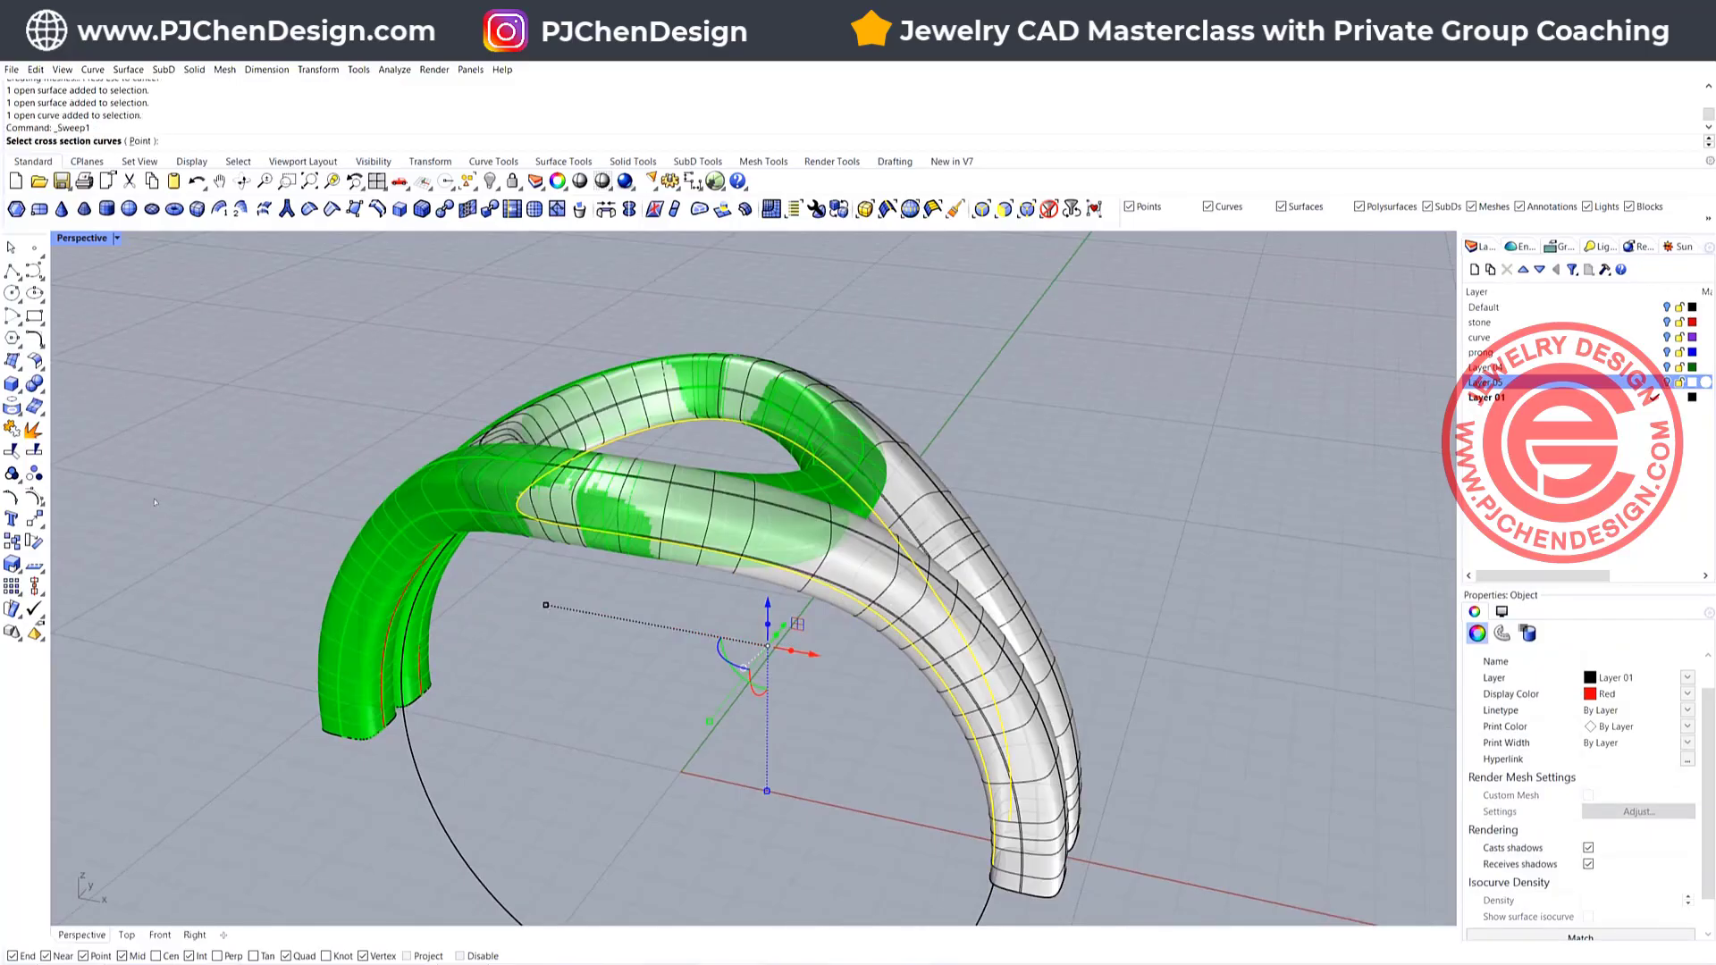
pyautogui.click(35, 498)
pyautogui.moveTo(64, 341); pyautogui.dragTo(112, 292, button='right')
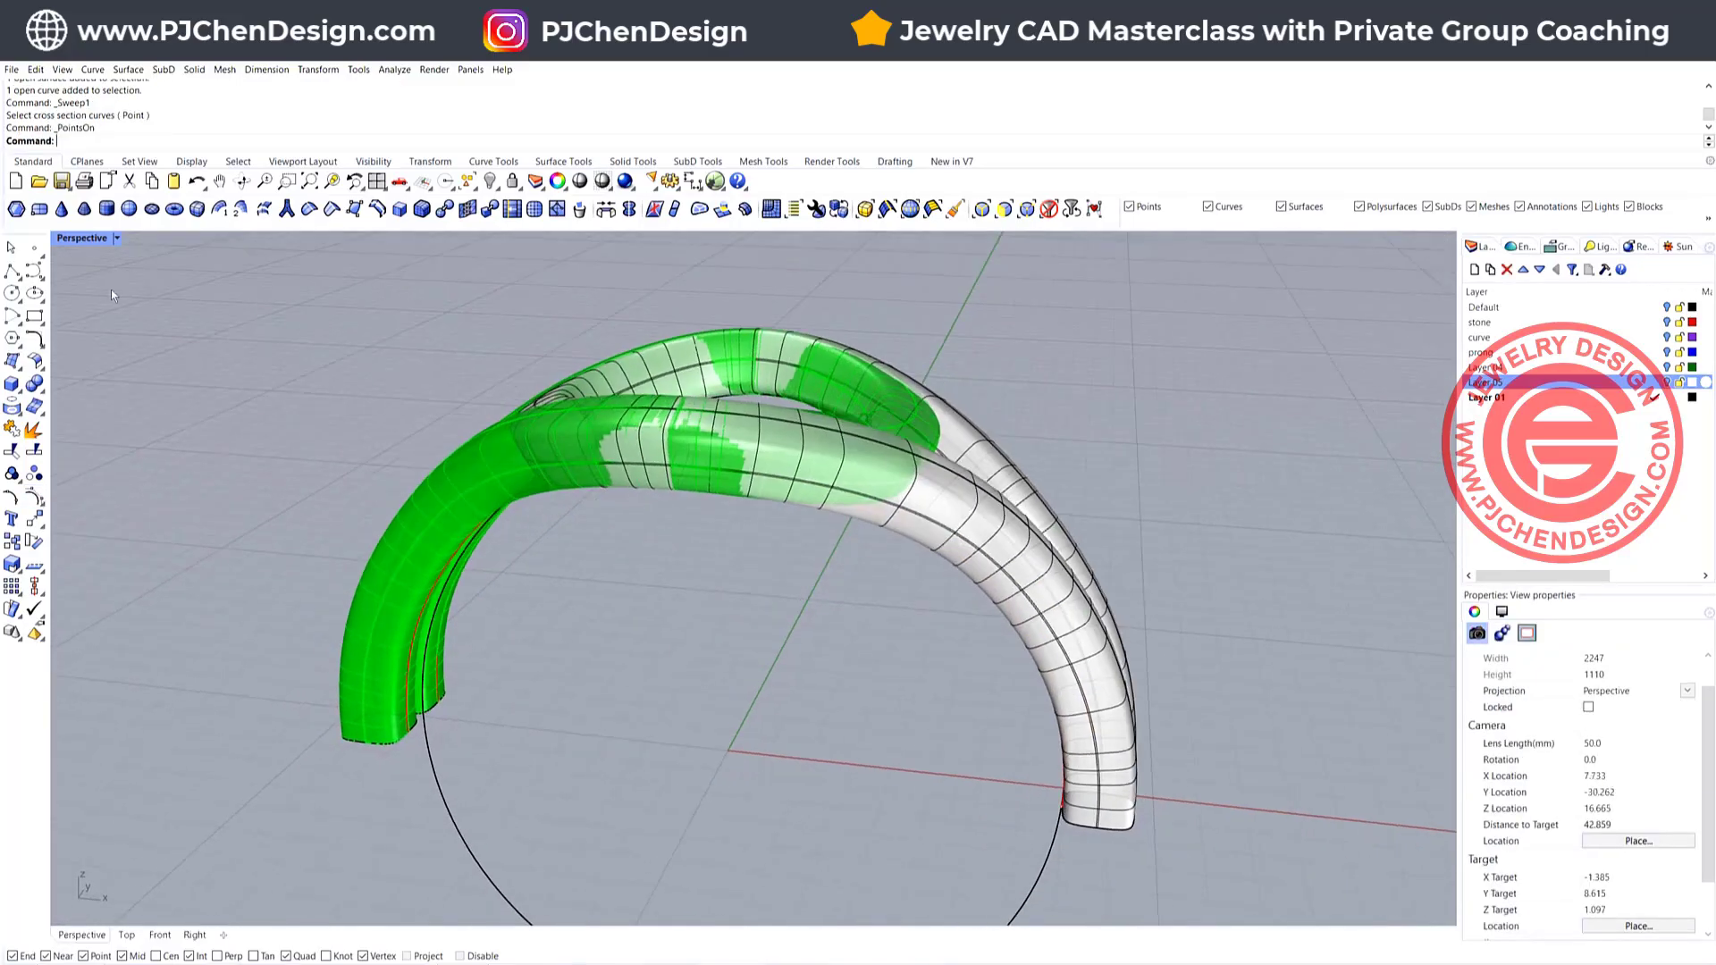
# Undo the accidental drag and move the pair of rail control points on the white band's shoulder slightly inward in the Front view
pyautogui.doubleClick(87, 238)
pyautogui.scroll(-6, 465, 690)
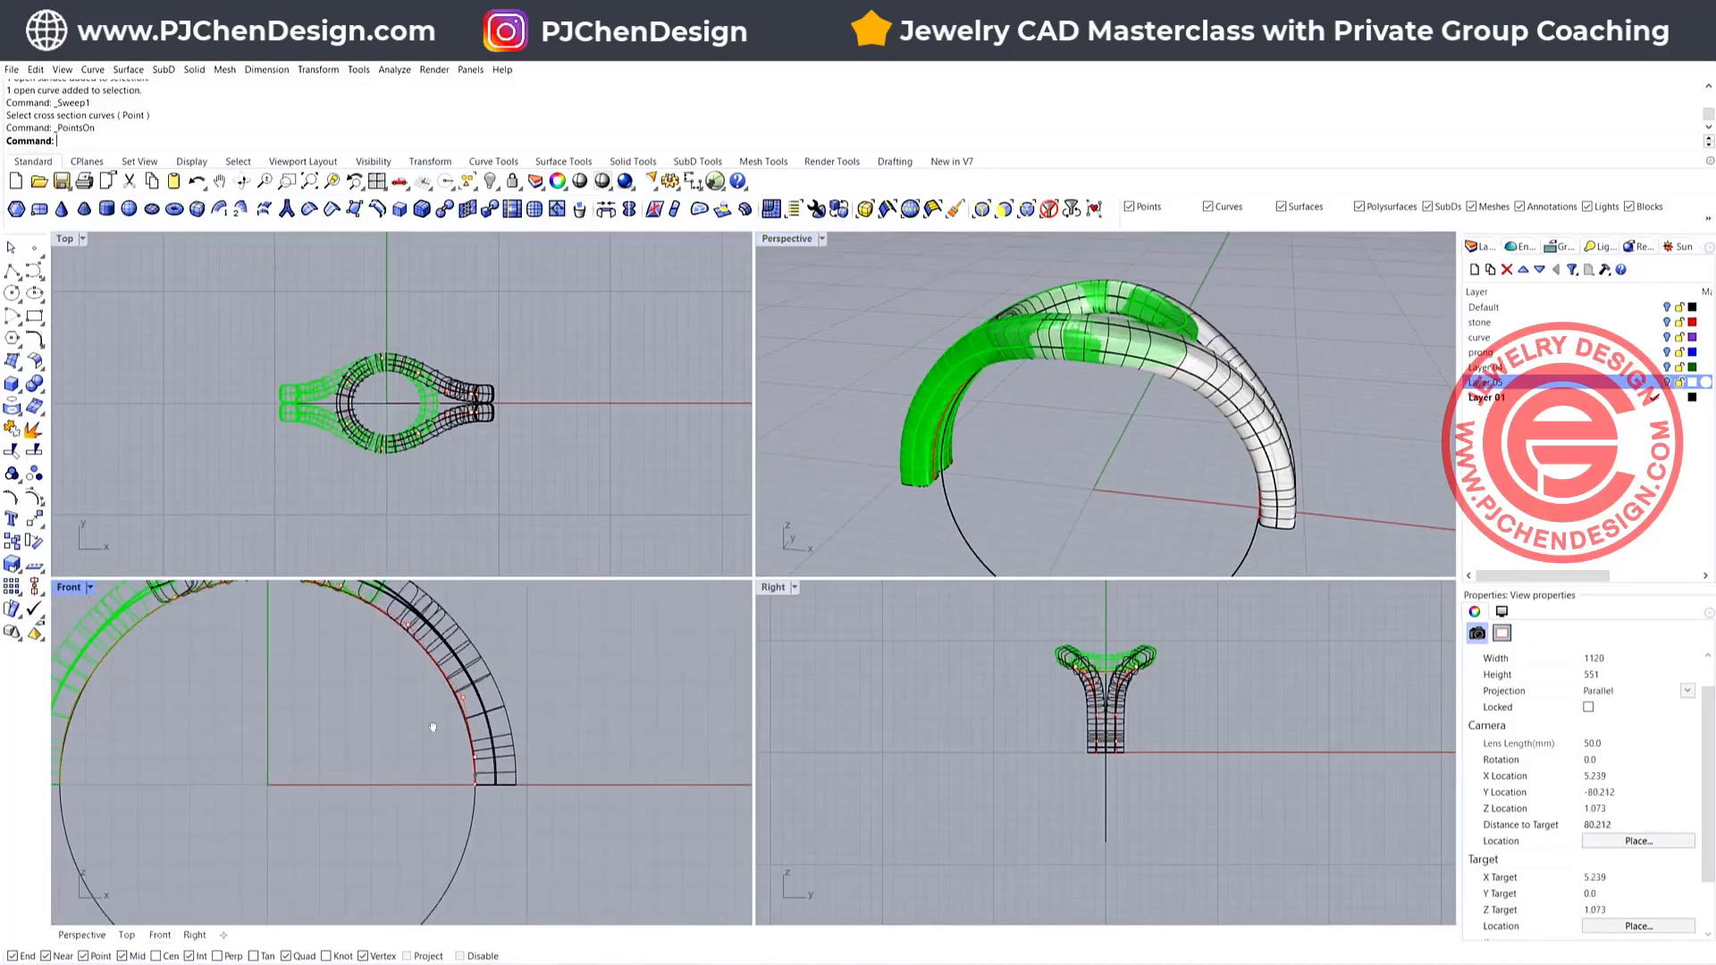
pyautogui.scroll(8, 438, 760)
pyautogui.moveTo(433, 728); pyautogui.dragTo(544, 795, button='right')
pyautogui.hotkey('ctrl', 'z')
pyautogui.scroll(4, 570, 802)
pyautogui.moveTo(570, 820)
pyautogui.mouseDown()
pyautogui.moveTo(570, 801)
pyautogui.moveTo(585, 845)
pyautogui.mouseUp()
pyautogui.scroll(-3, 594, 777)
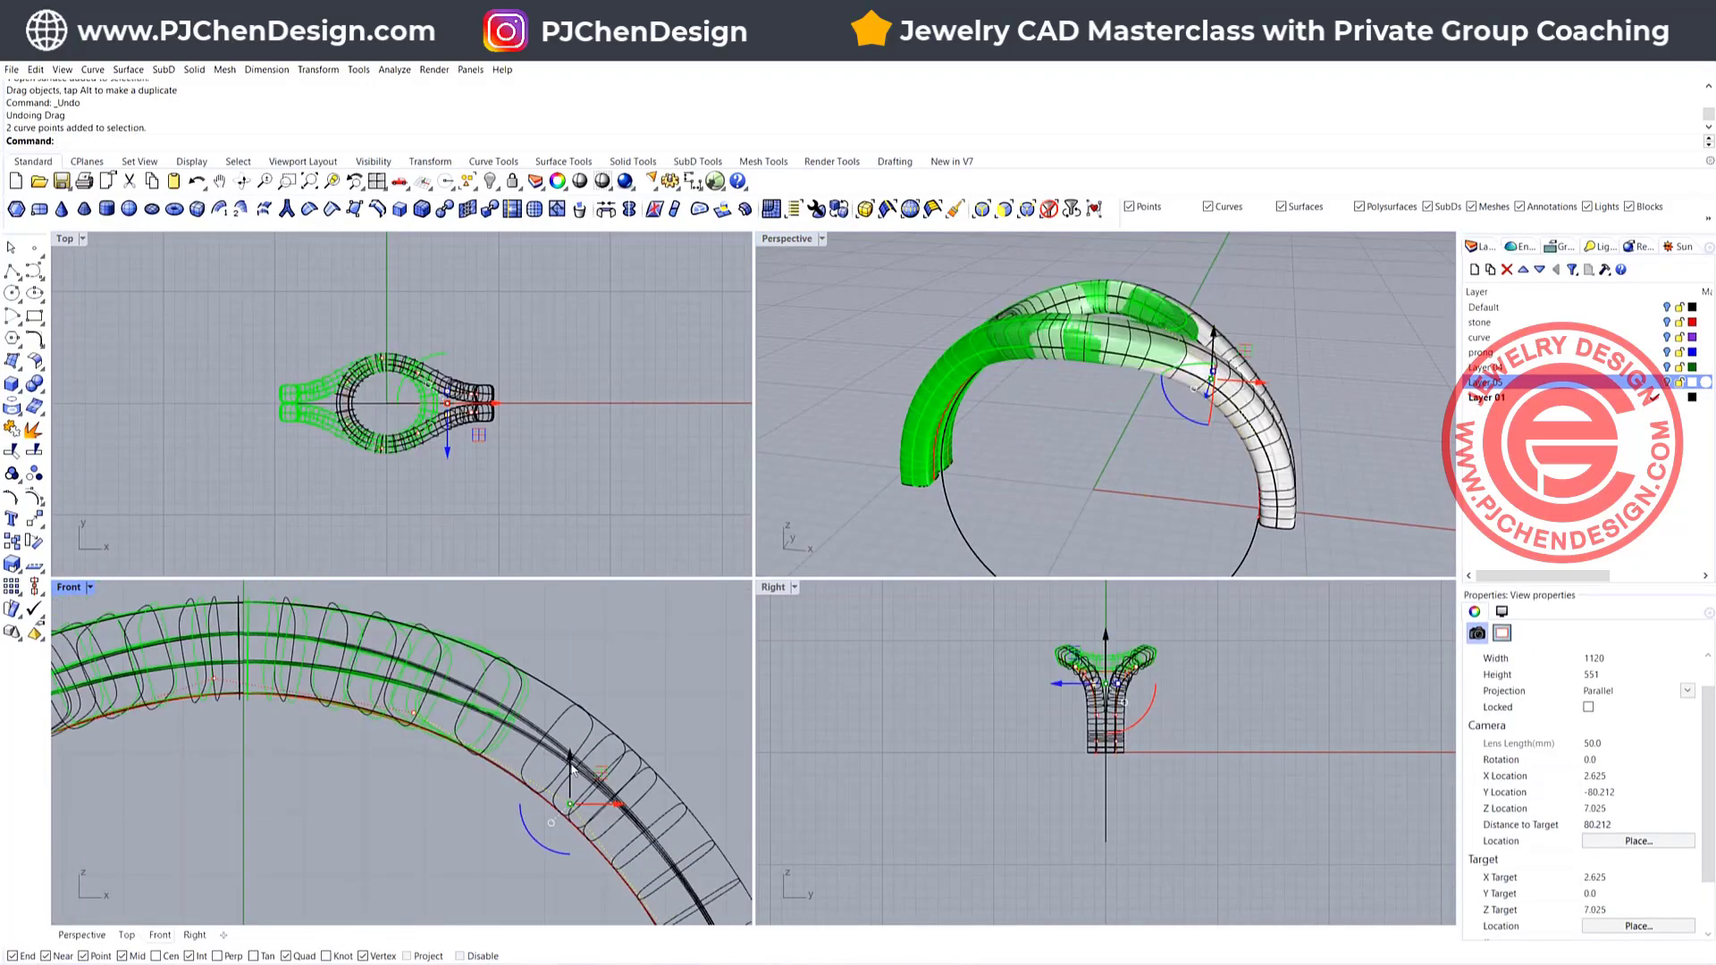
pyautogui.moveTo(604, 727); pyautogui.dragTo(586, 741)
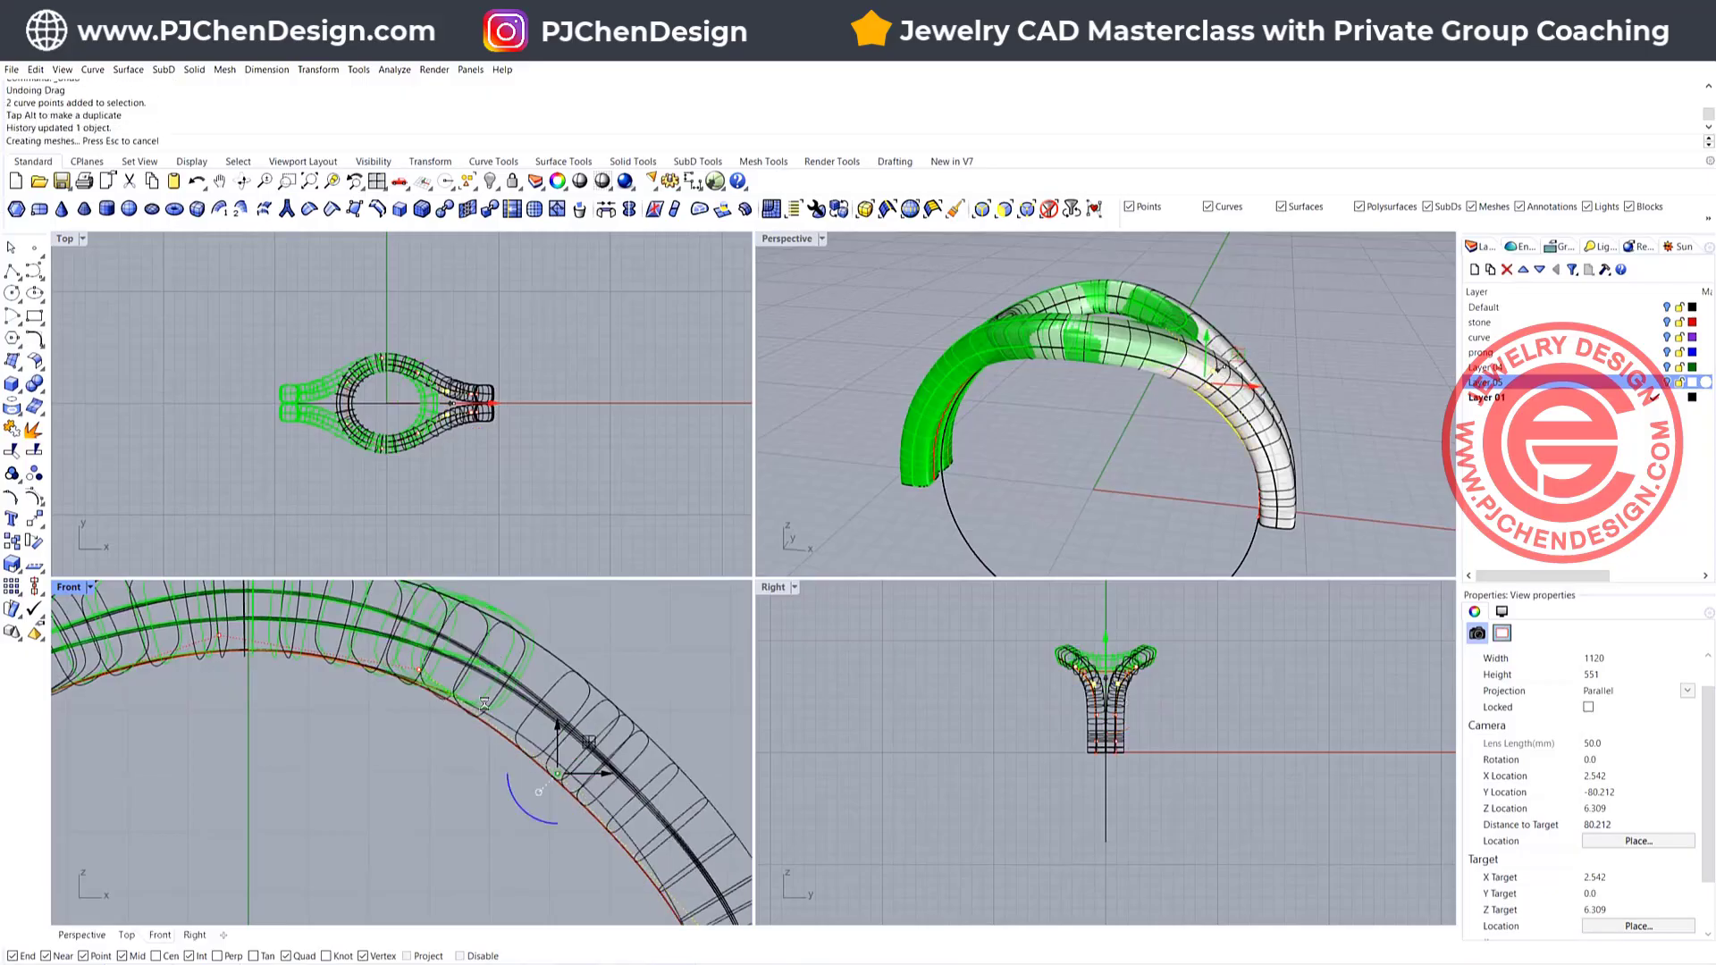
# Reposition the next pair of rail control points toward the crown in the Front view and scale them closer together in the Top view
pyautogui.scroll(6, 384, 666)
pyautogui.moveTo(454, 661); pyautogui.dragTo(536, 672)
pyautogui.scroll(-2, 525, 680)
pyautogui.scroll(3, 428, 425)
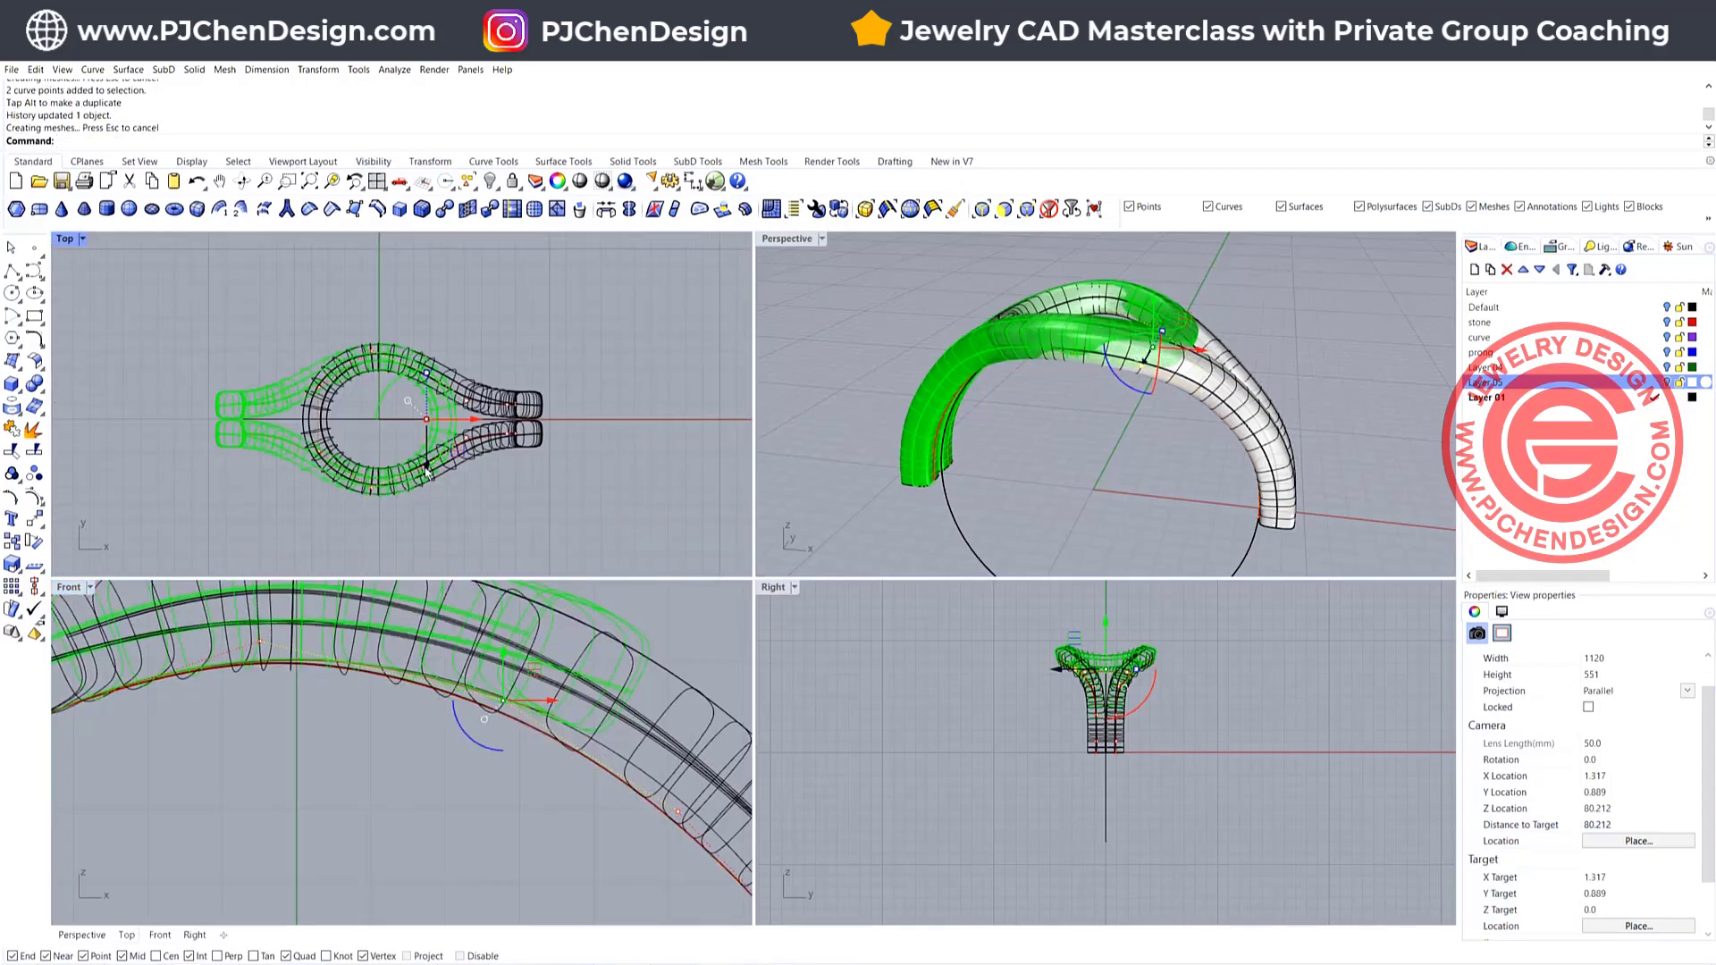
pyautogui.moveTo(427, 377); pyautogui.dragTo(429, 390)
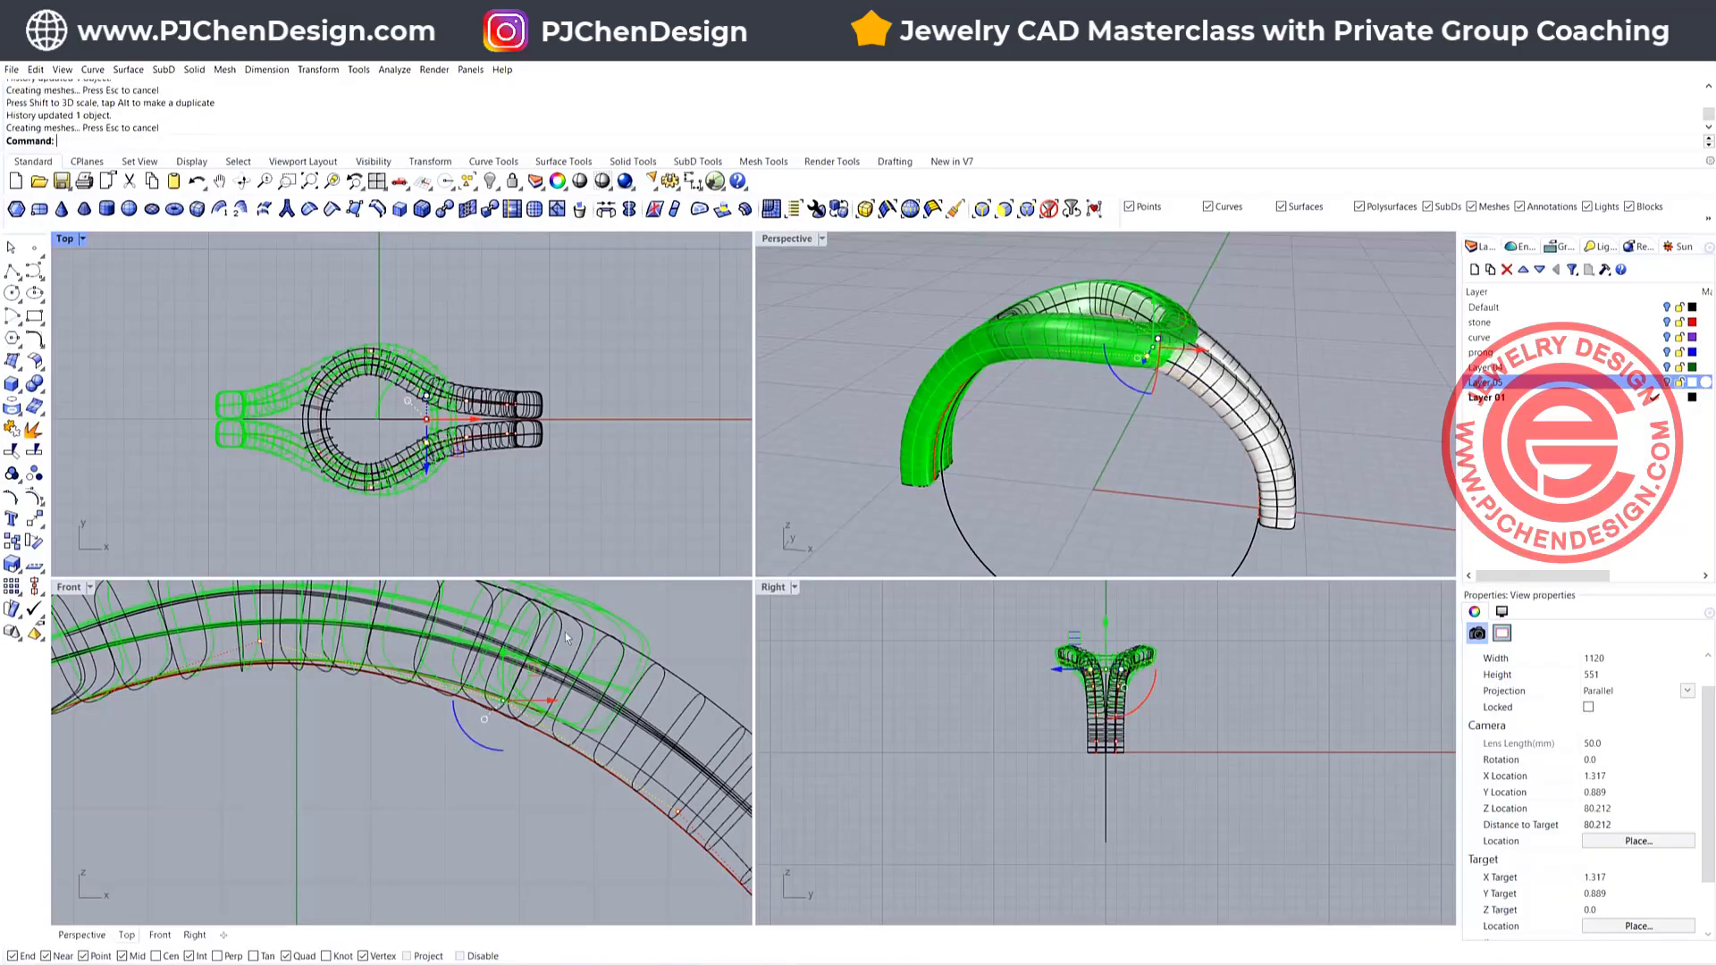
# Raise the pair of rail control points at the crown of the white band in the Front view
pyautogui.scroll(-2, 373, 726)
pyautogui.moveTo(373, 726); pyautogui.dragTo(445, 796, button='right')
pyautogui.scroll(2, 397, 774)
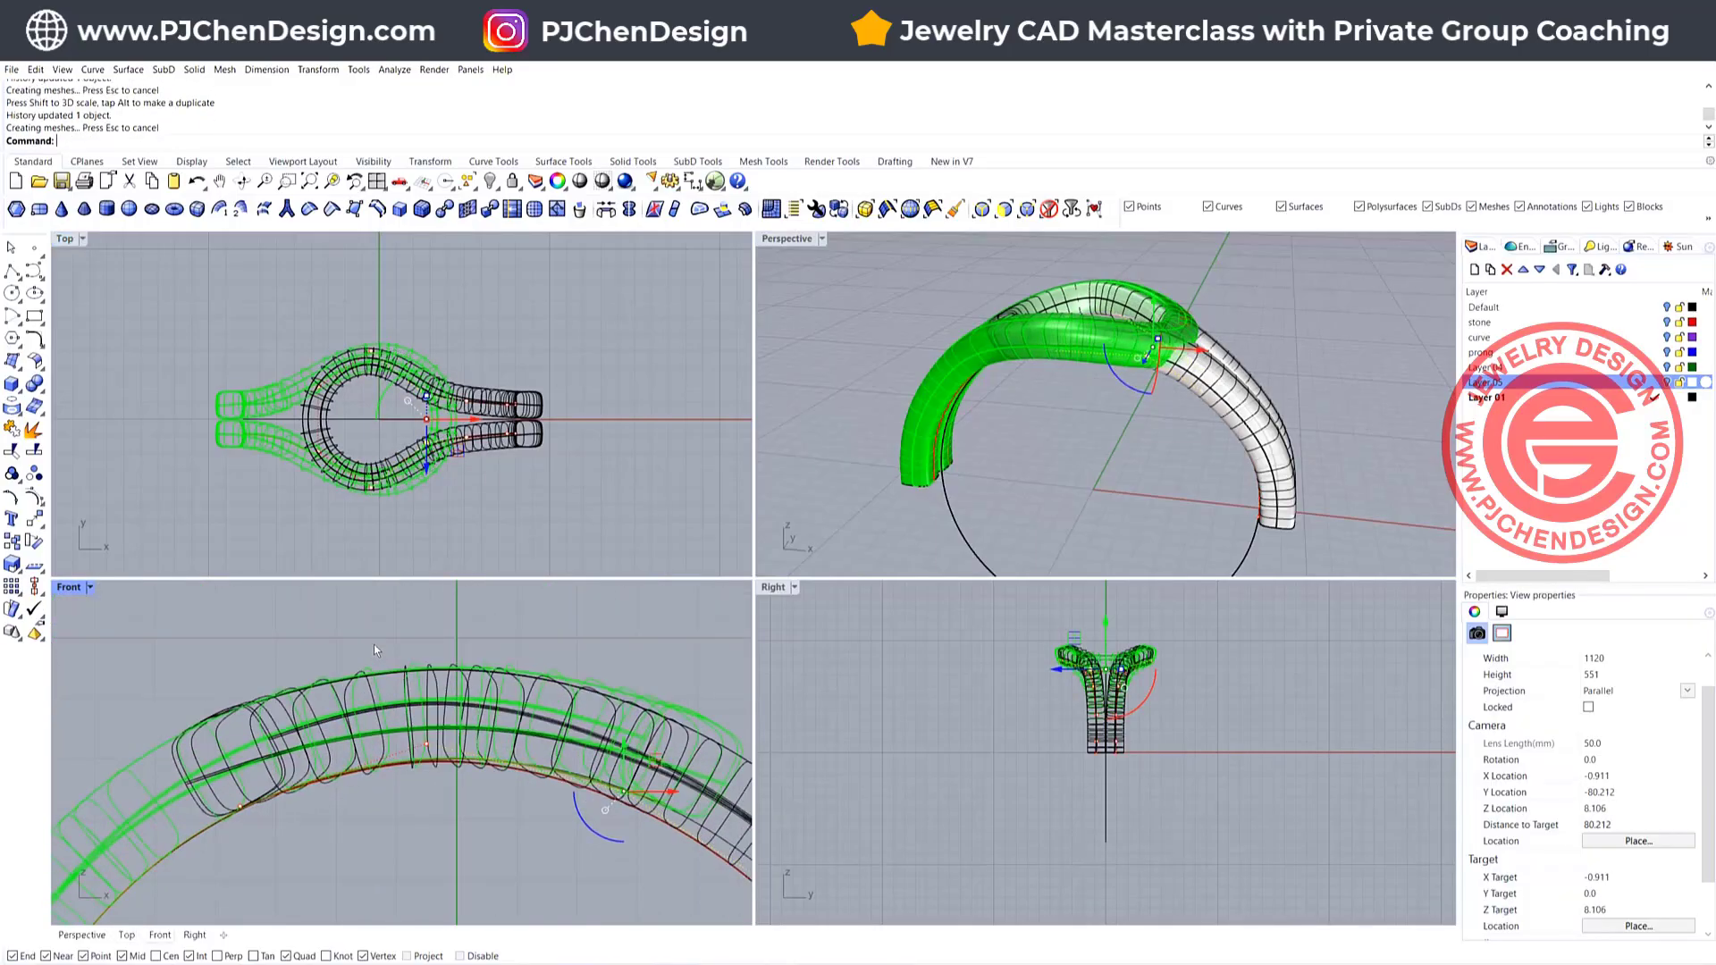
pyautogui.moveTo(374, 645); pyautogui.dragTo(465, 765)
pyautogui.moveTo(461, 752); pyautogui.dragTo(465, 794, button='right')
pyautogui.moveTo(426, 733); pyautogui.dragTo(427, 665)
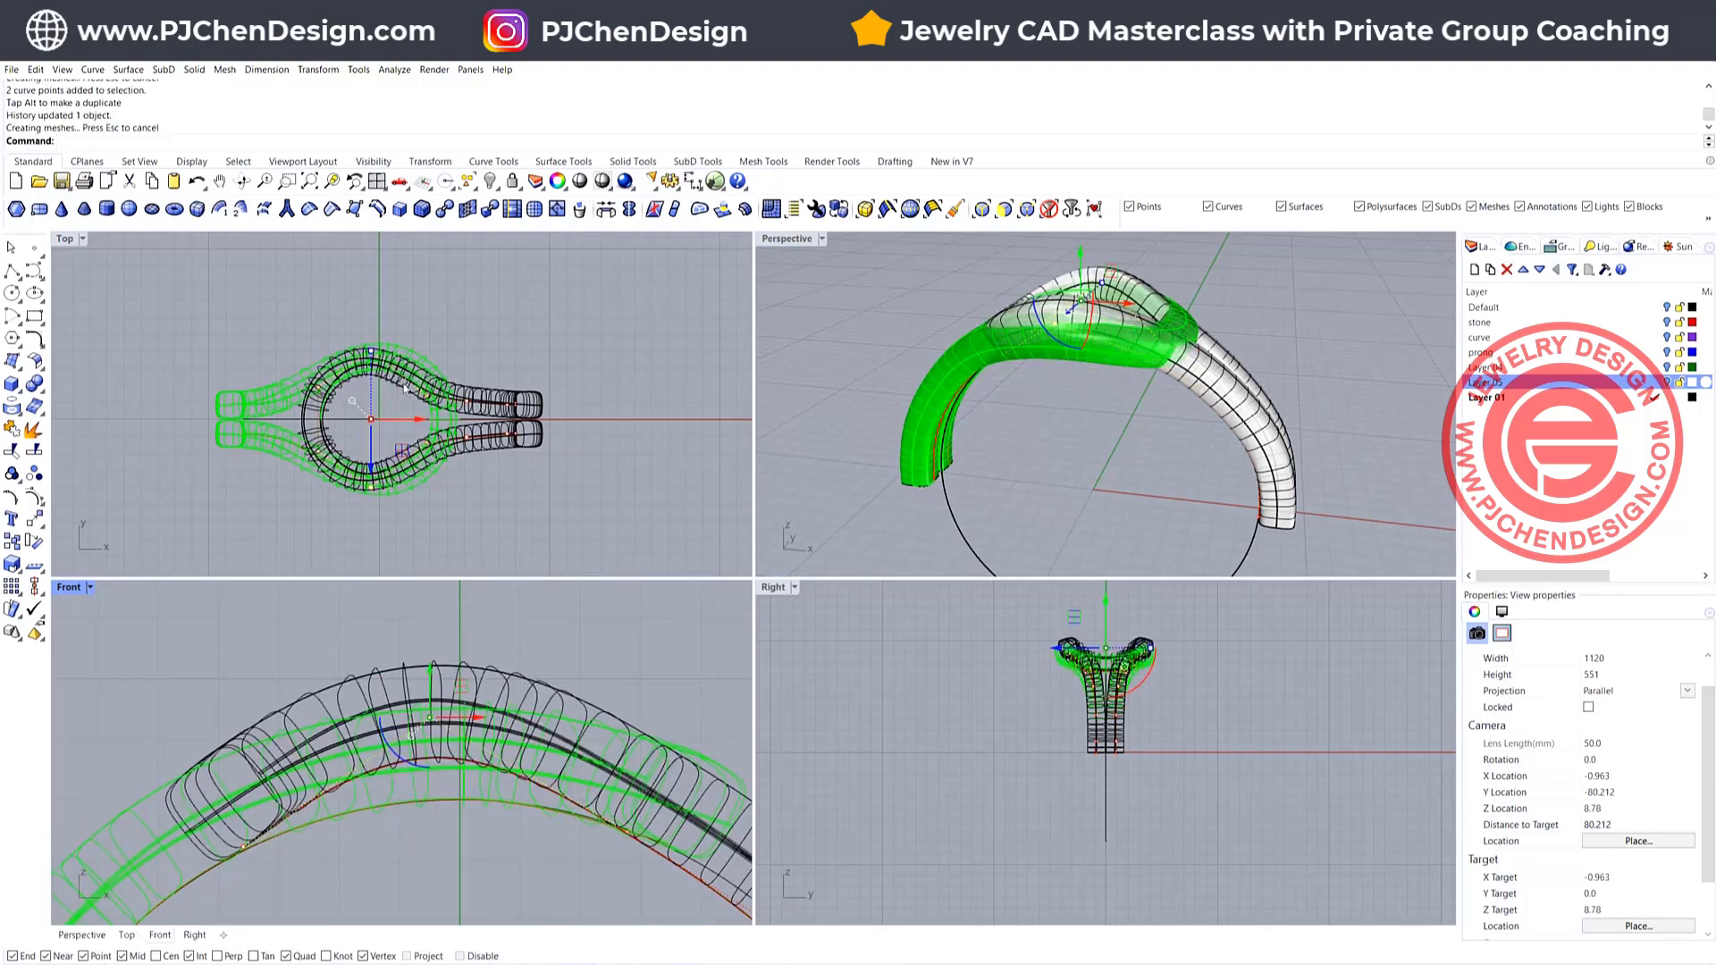
# Raise the same crown control points slightly further so the white band arches higher over the green one
pyautogui.scroll(-3, 297, 771)
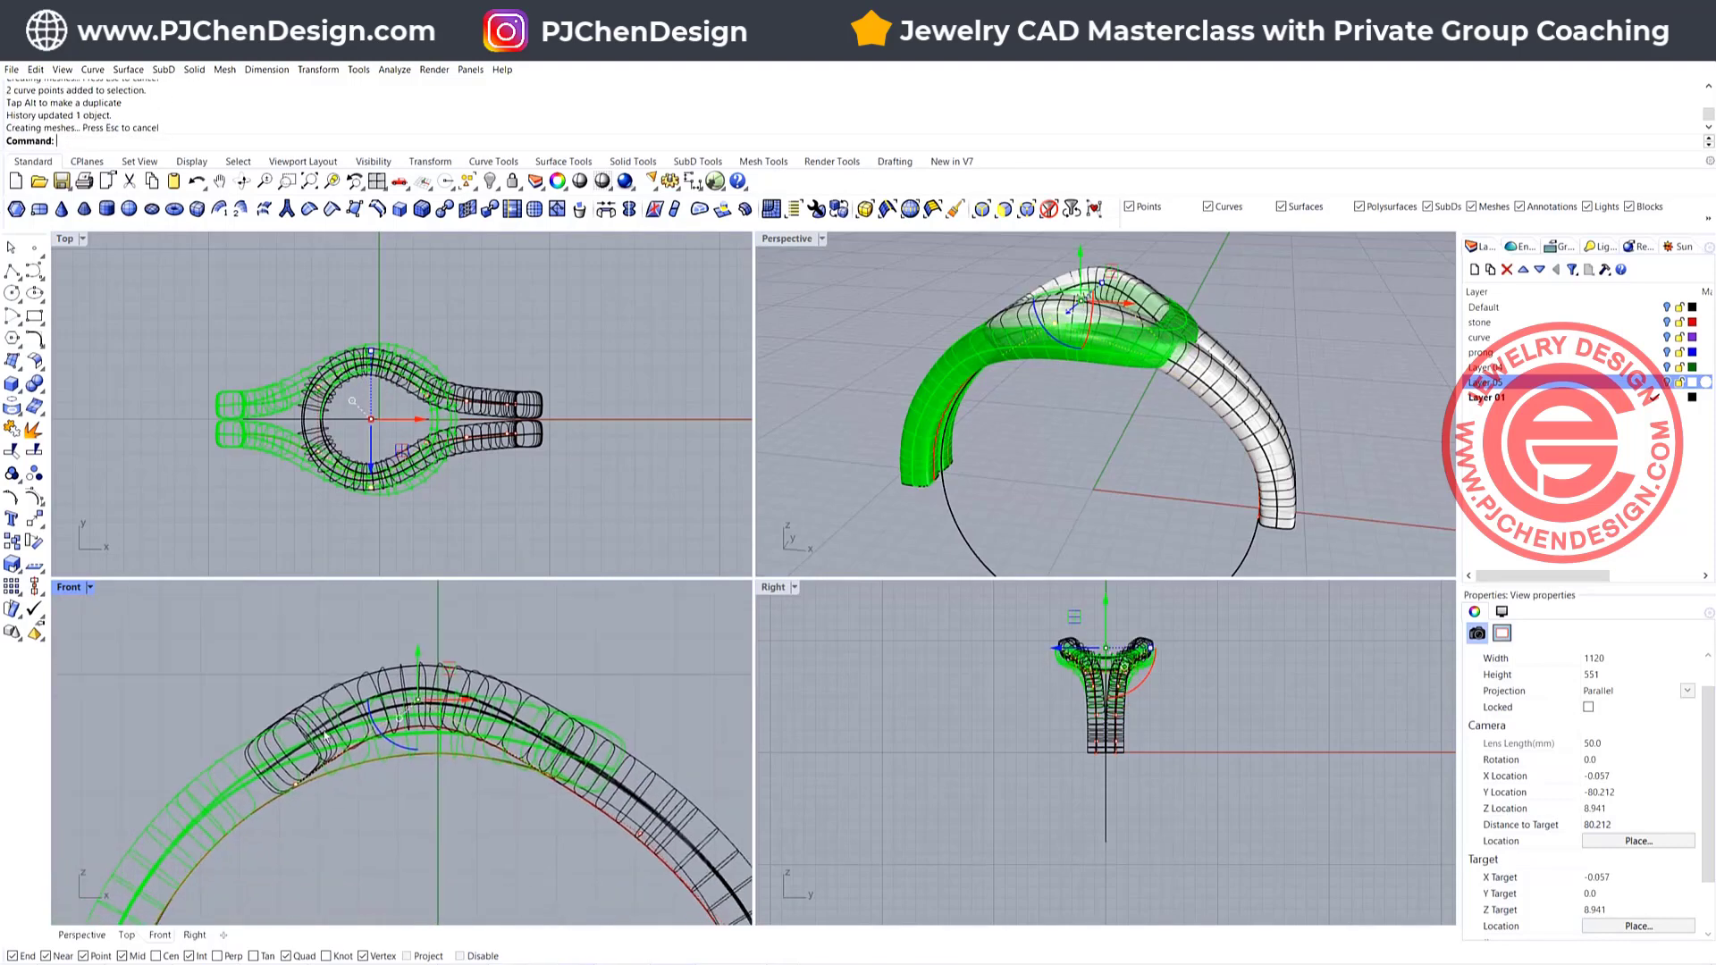
pyautogui.scroll(2, 298, 802)
pyautogui.scroll(2, 264, 801)
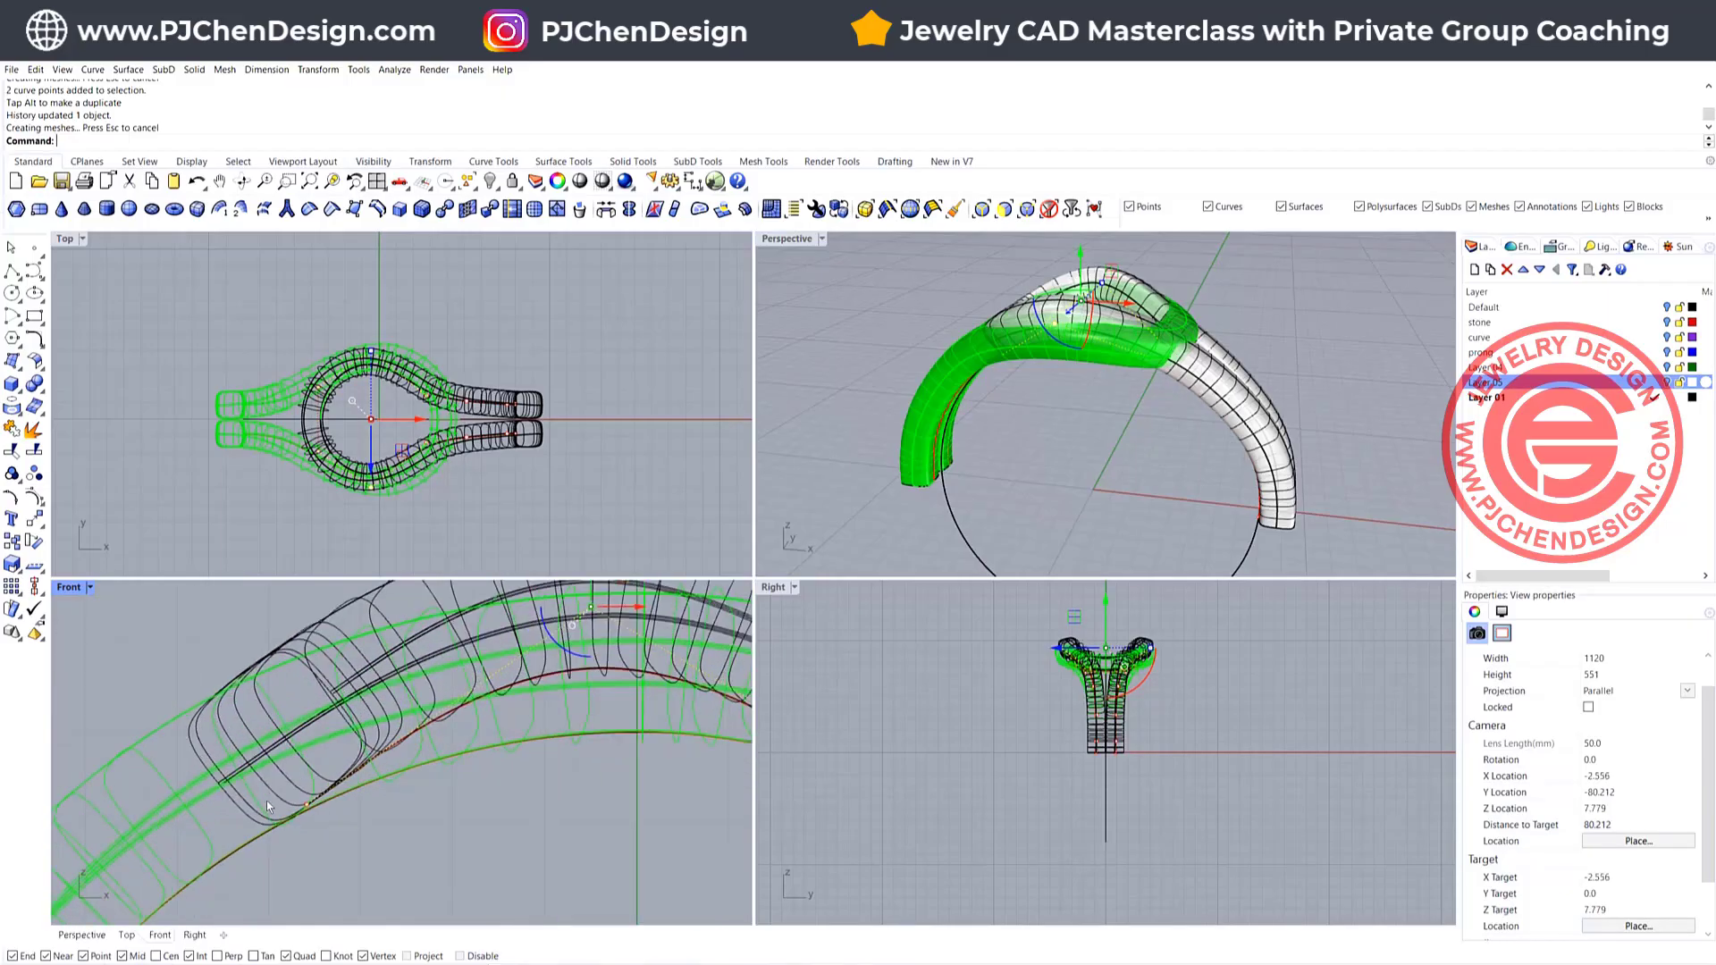
pyautogui.scroll(-3, 282, 799)
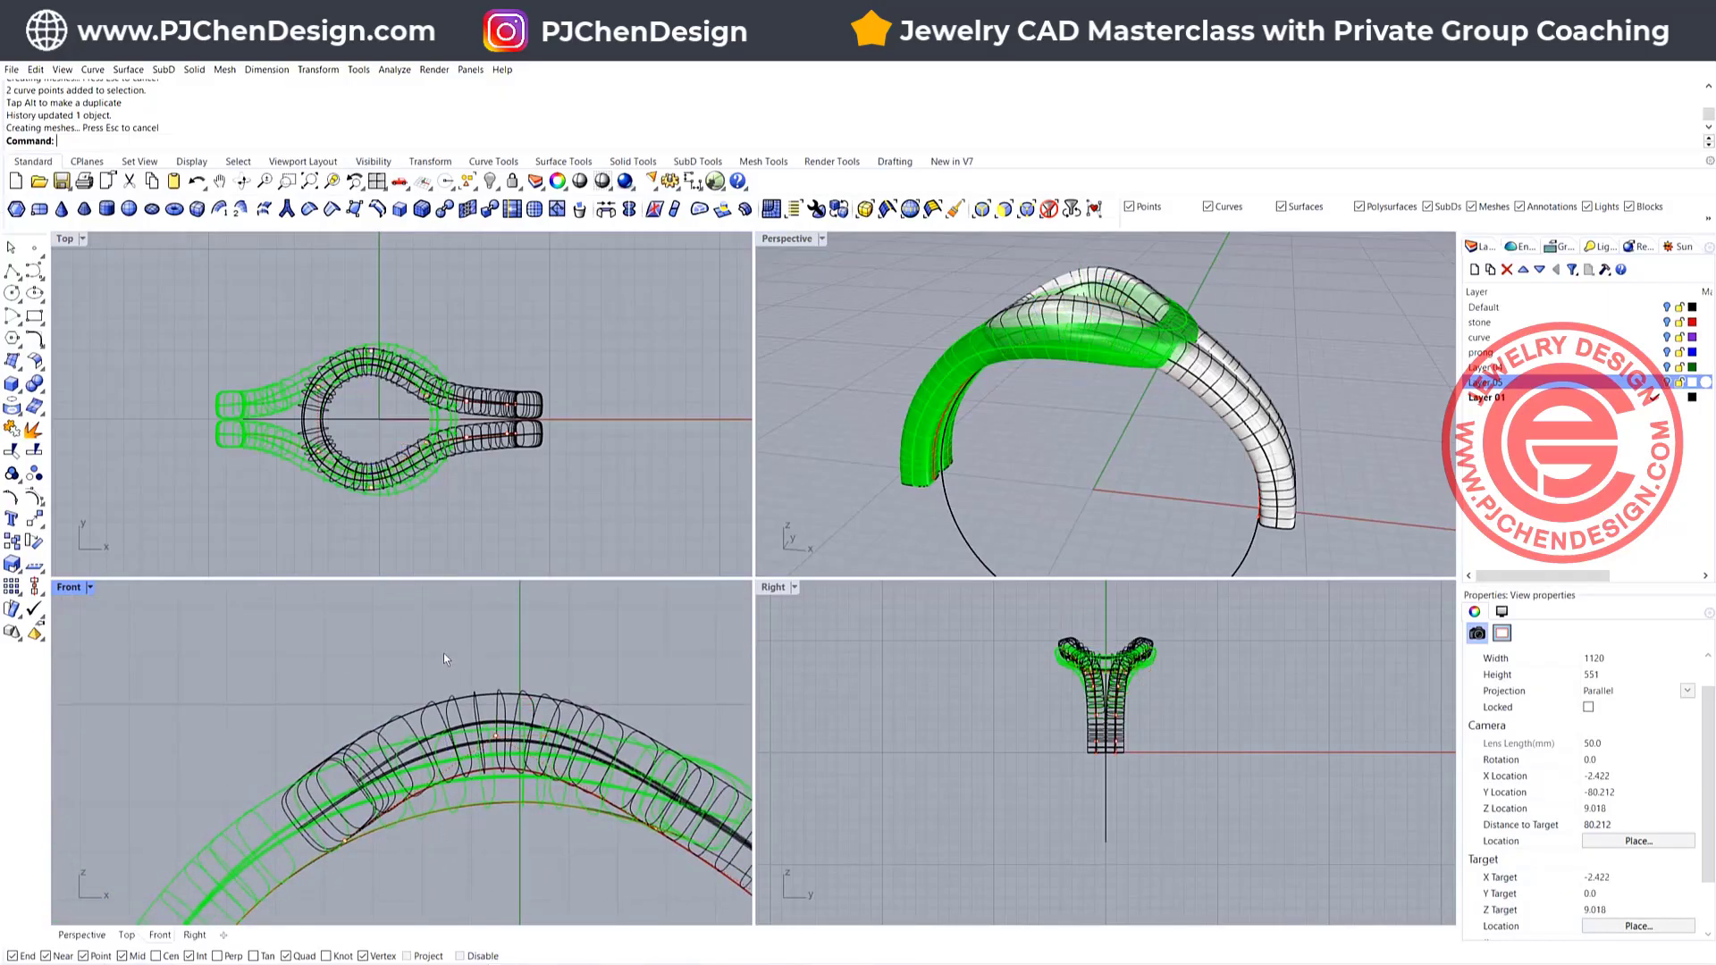
pyautogui.moveTo(443, 654); pyautogui.dragTo(551, 765)
pyautogui.moveTo(498, 685); pyautogui.dragTo(499, 663)
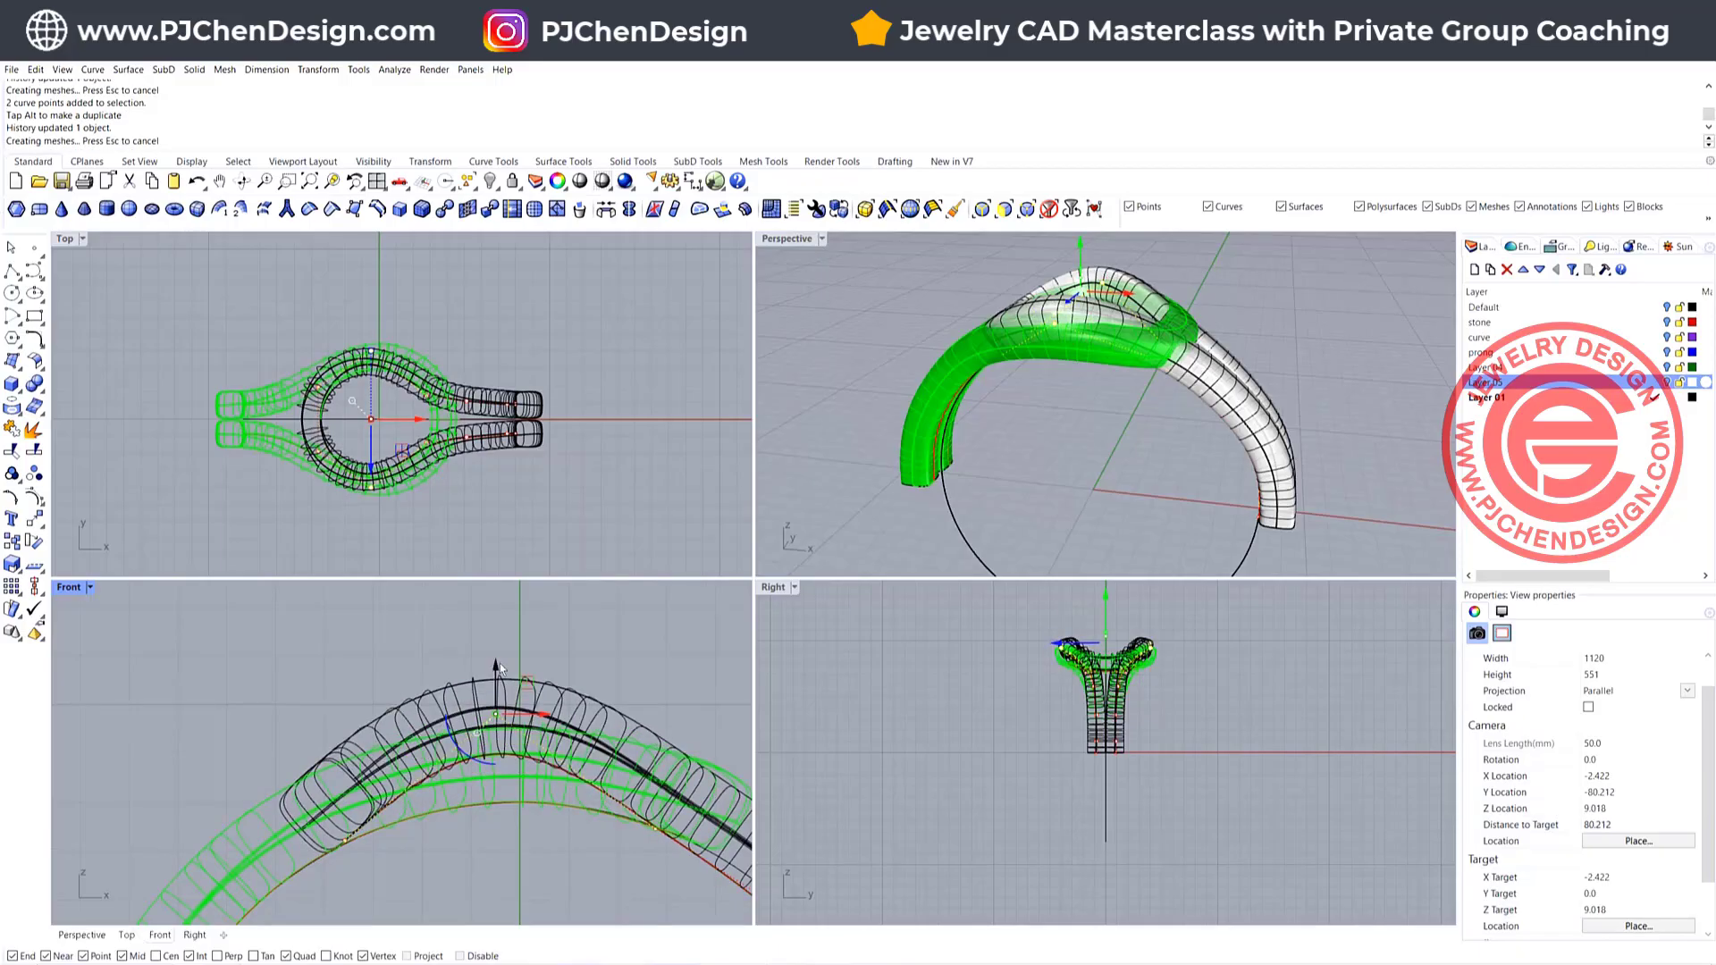
pyautogui.click(629, 674)
# Reposition the pair of rail control points on the white band's descending side slightly in the Front view
pyautogui.moveTo(1096, 404)
pyautogui.mouseDown(button='right')
pyautogui.moveTo(1160, 408)
pyautogui.moveTo(1066, 391)
pyautogui.mouseUp(button='right')
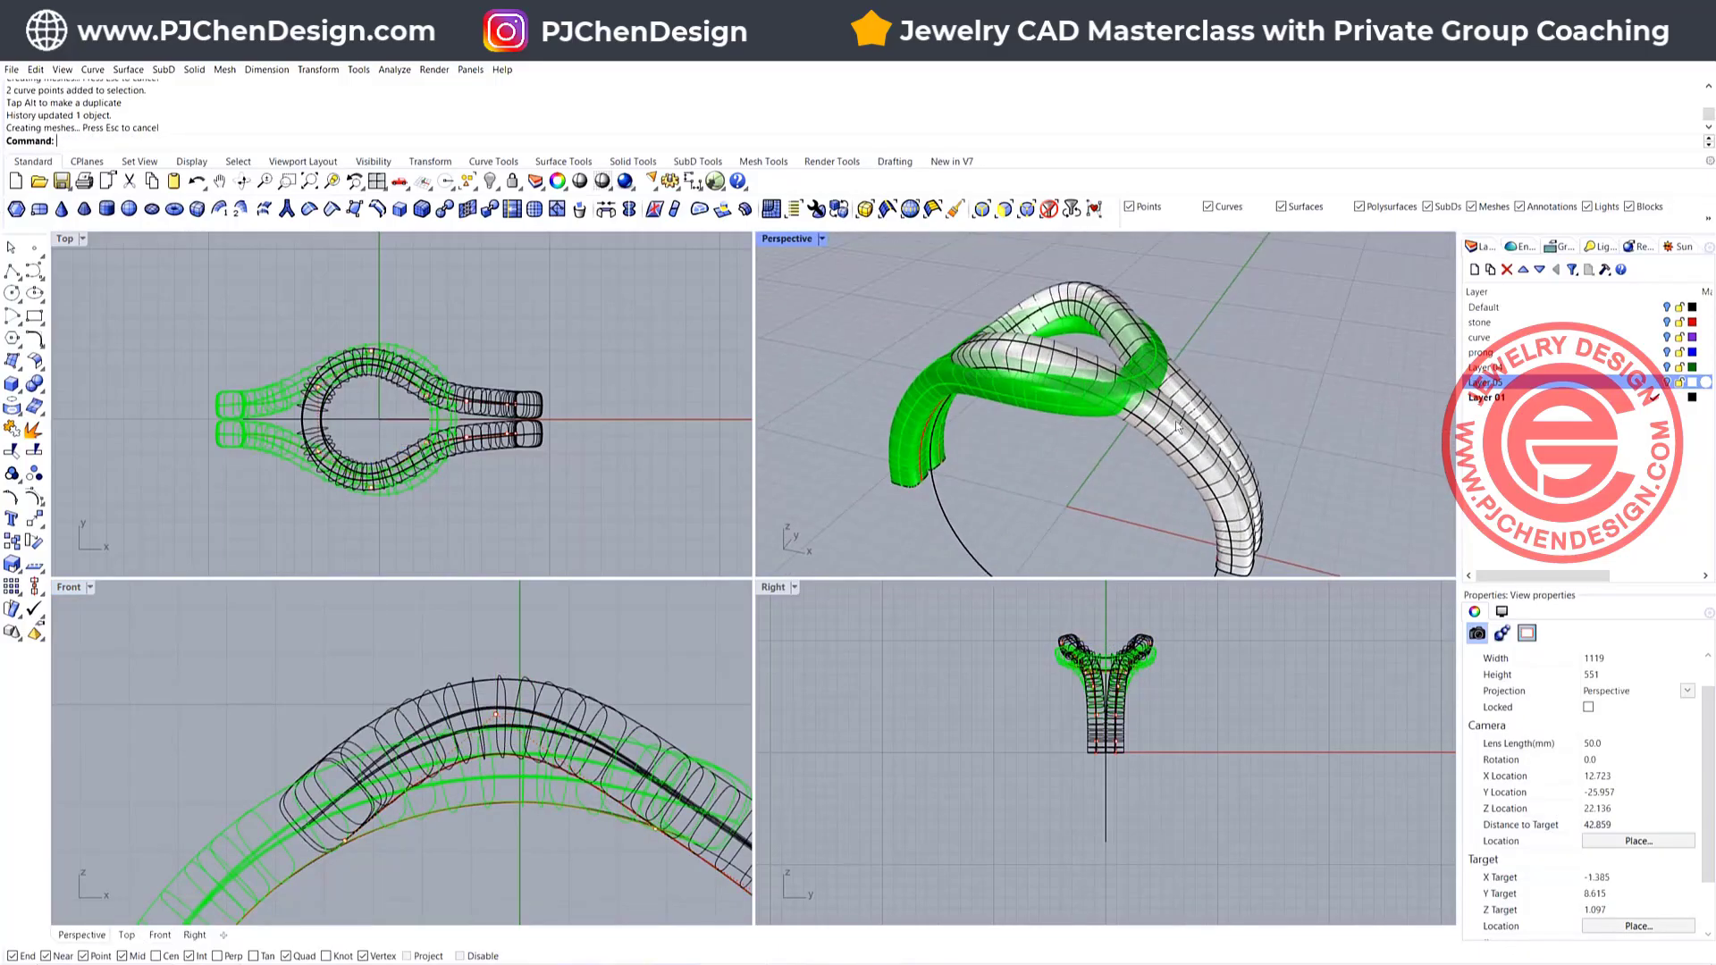
pyautogui.scroll(-2, 697, 779)
pyautogui.moveTo(692, 779); pyautogui.dragTo(582, 764, button='right')
pyautogui.scroll(4, 579, 804)
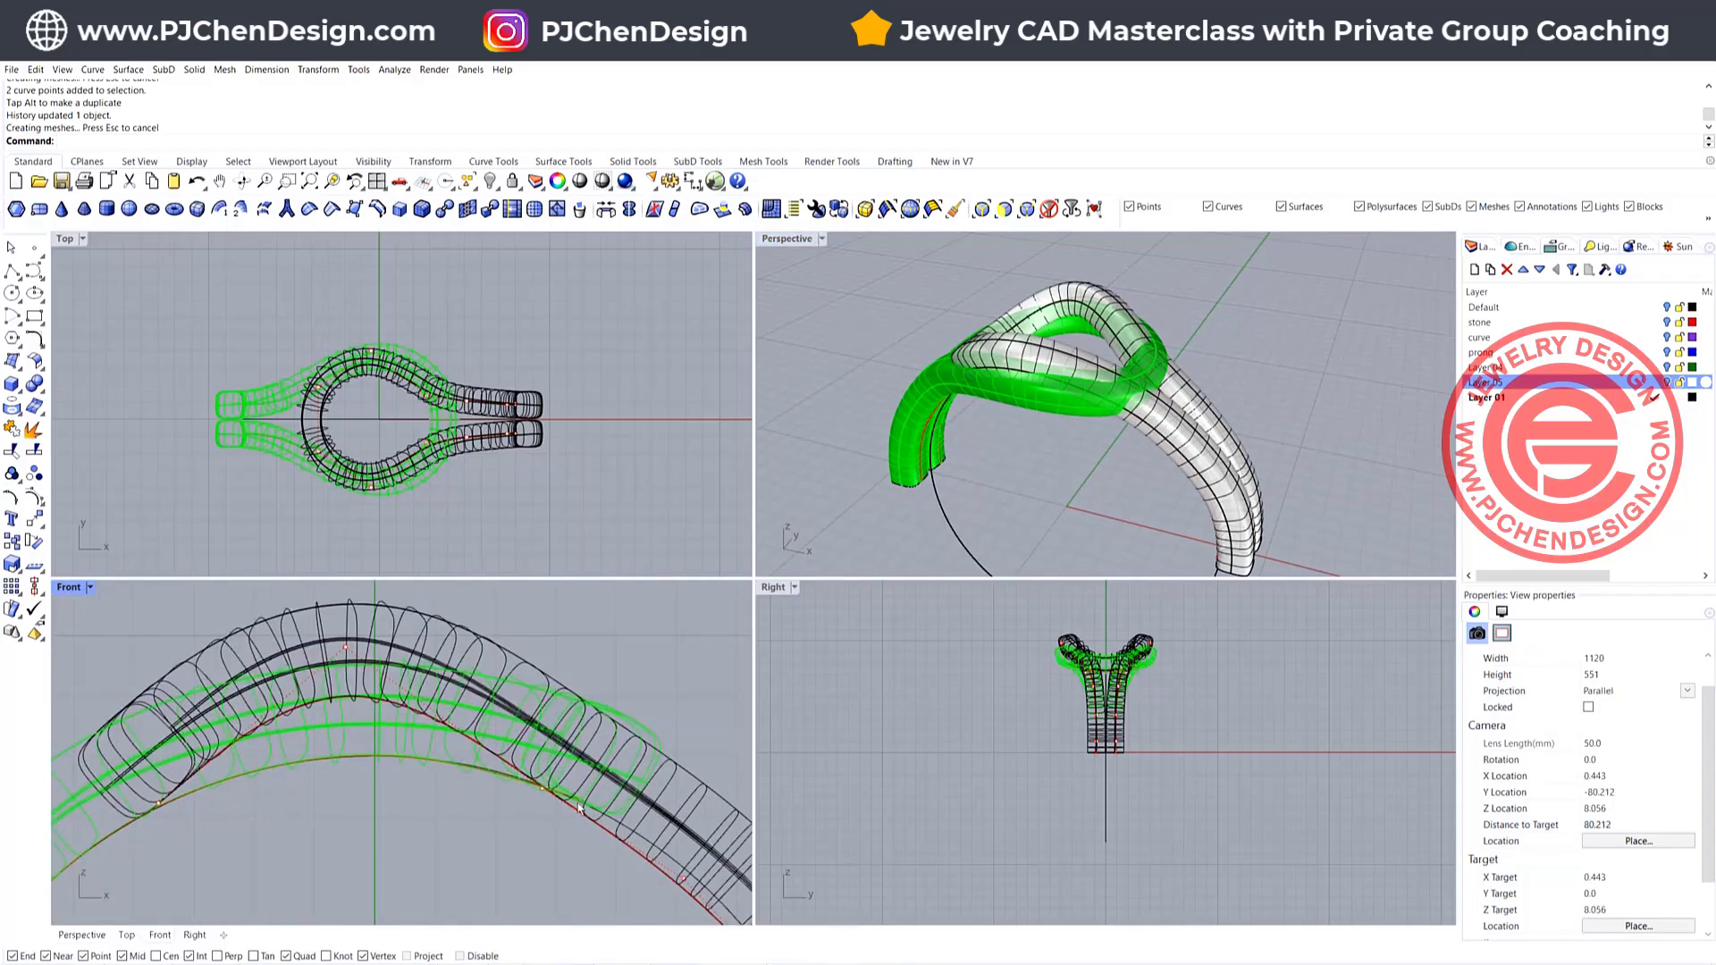
pyautogui.moveTo(594, 722); pyautogui.dragTo(572, 783)
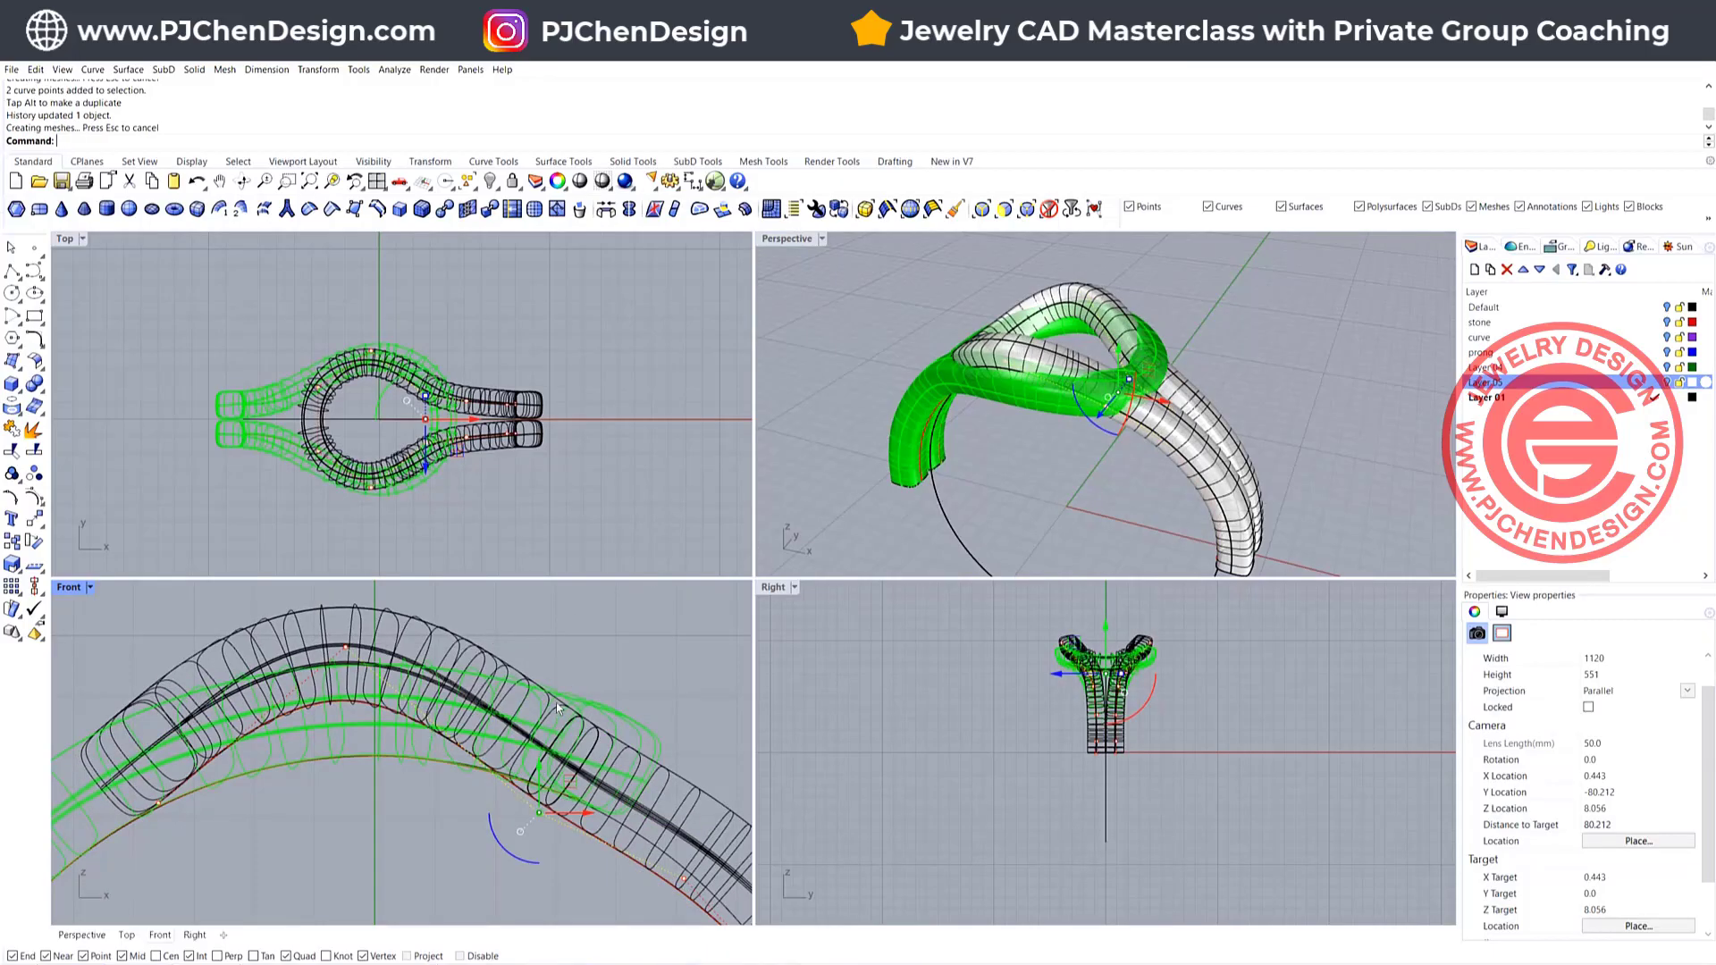
# Select the green band's rail and adjust its control points in the Front view so the loop dips lower toward the white band
pyautogui.click(359, 758)
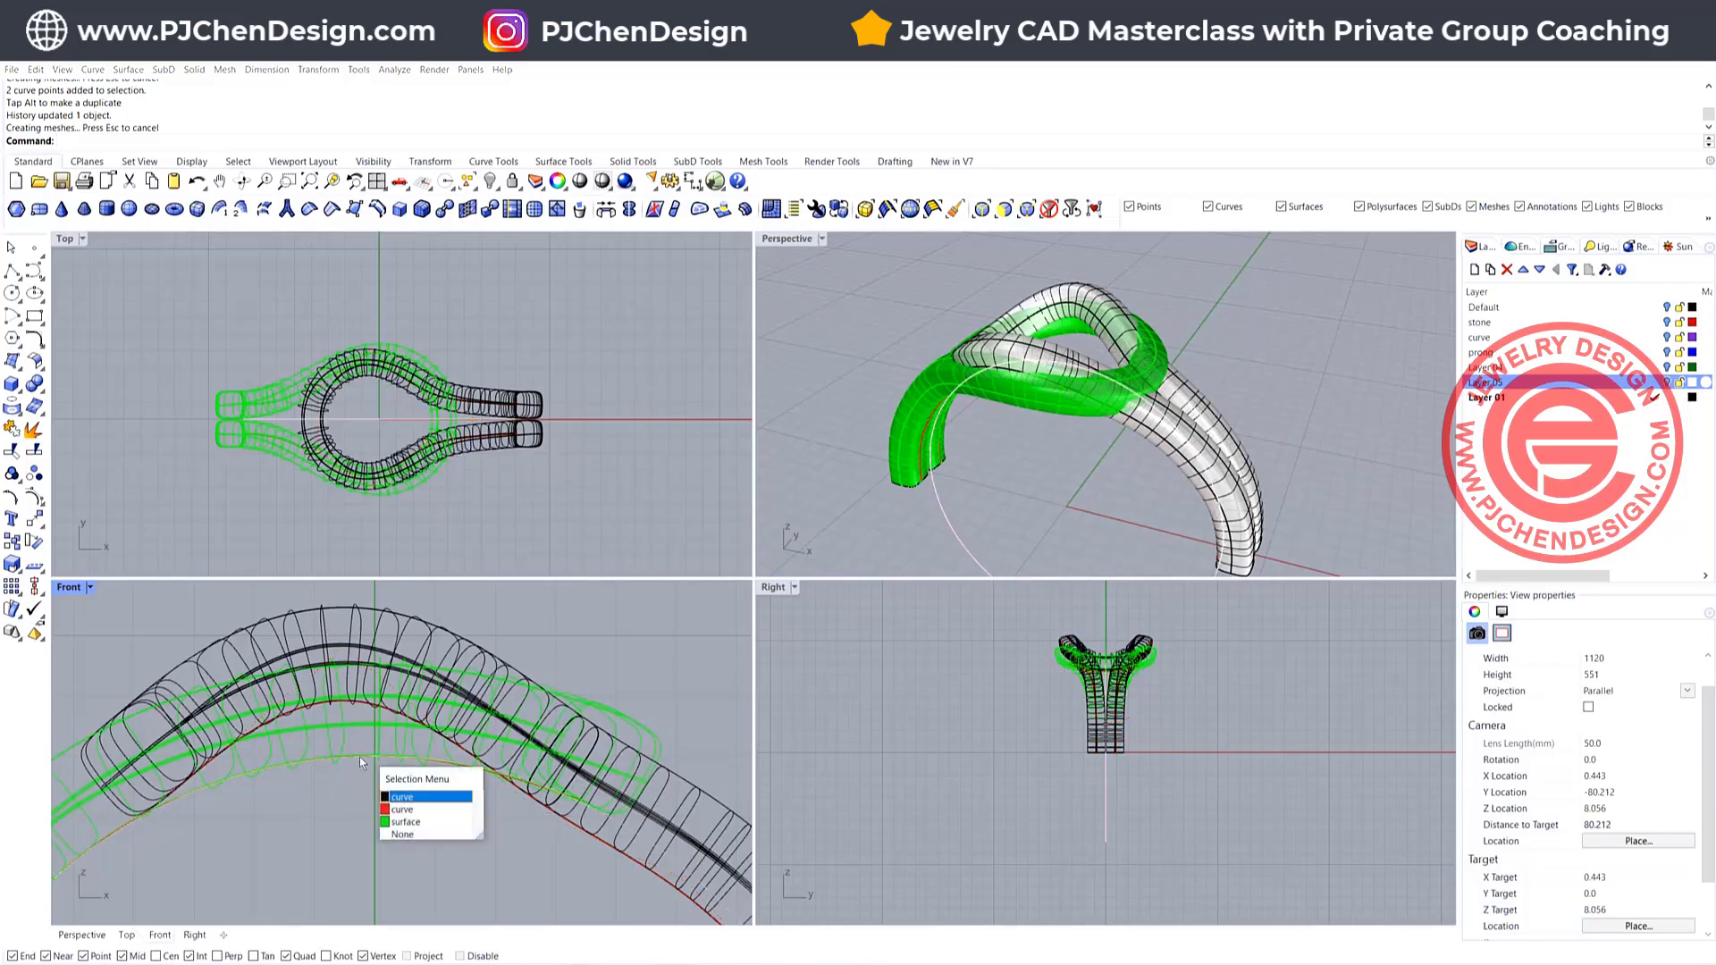
pyautogui.click(399, 810)
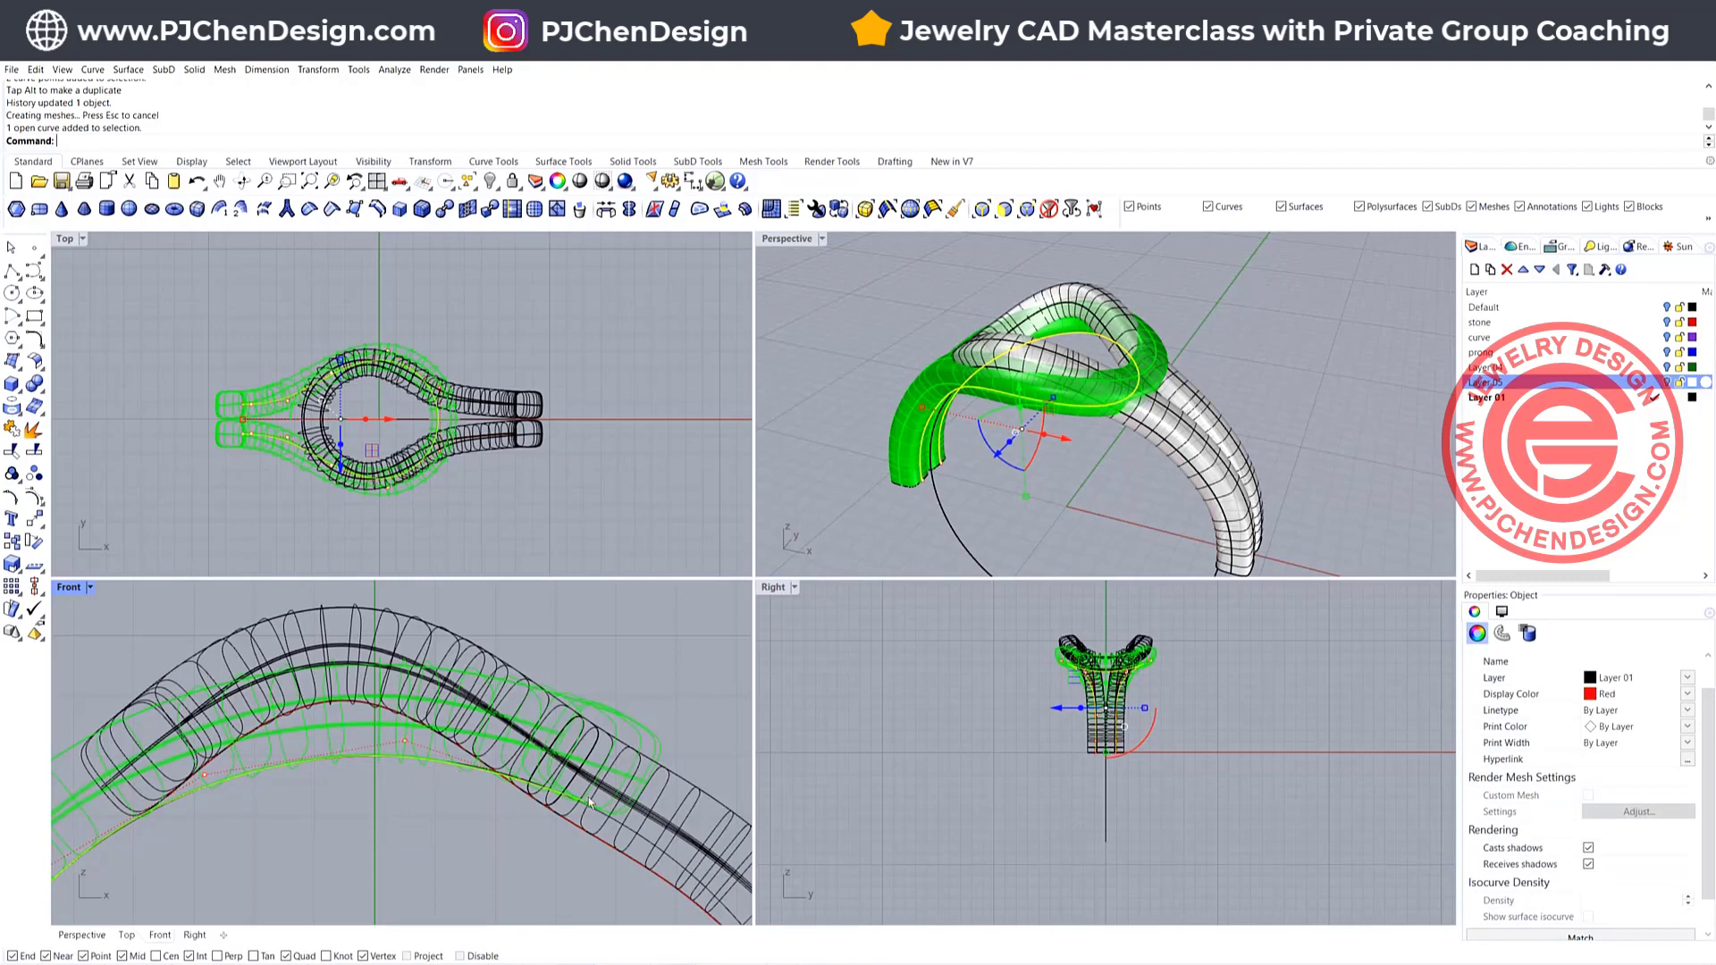
pyautogui.scroll(5, 594, 805)
pyautogui.moveTo(554, 766); pyautogui.dragTo(613, 828)
pyautogui.scroll(-6, 590, 807)
pyautogui.moveTo(590, 806); pyautogui.dragTo(569, 823, button='right')
pyautogui.moveTo(571, 770); pyautogui.dragTo(582, 718)
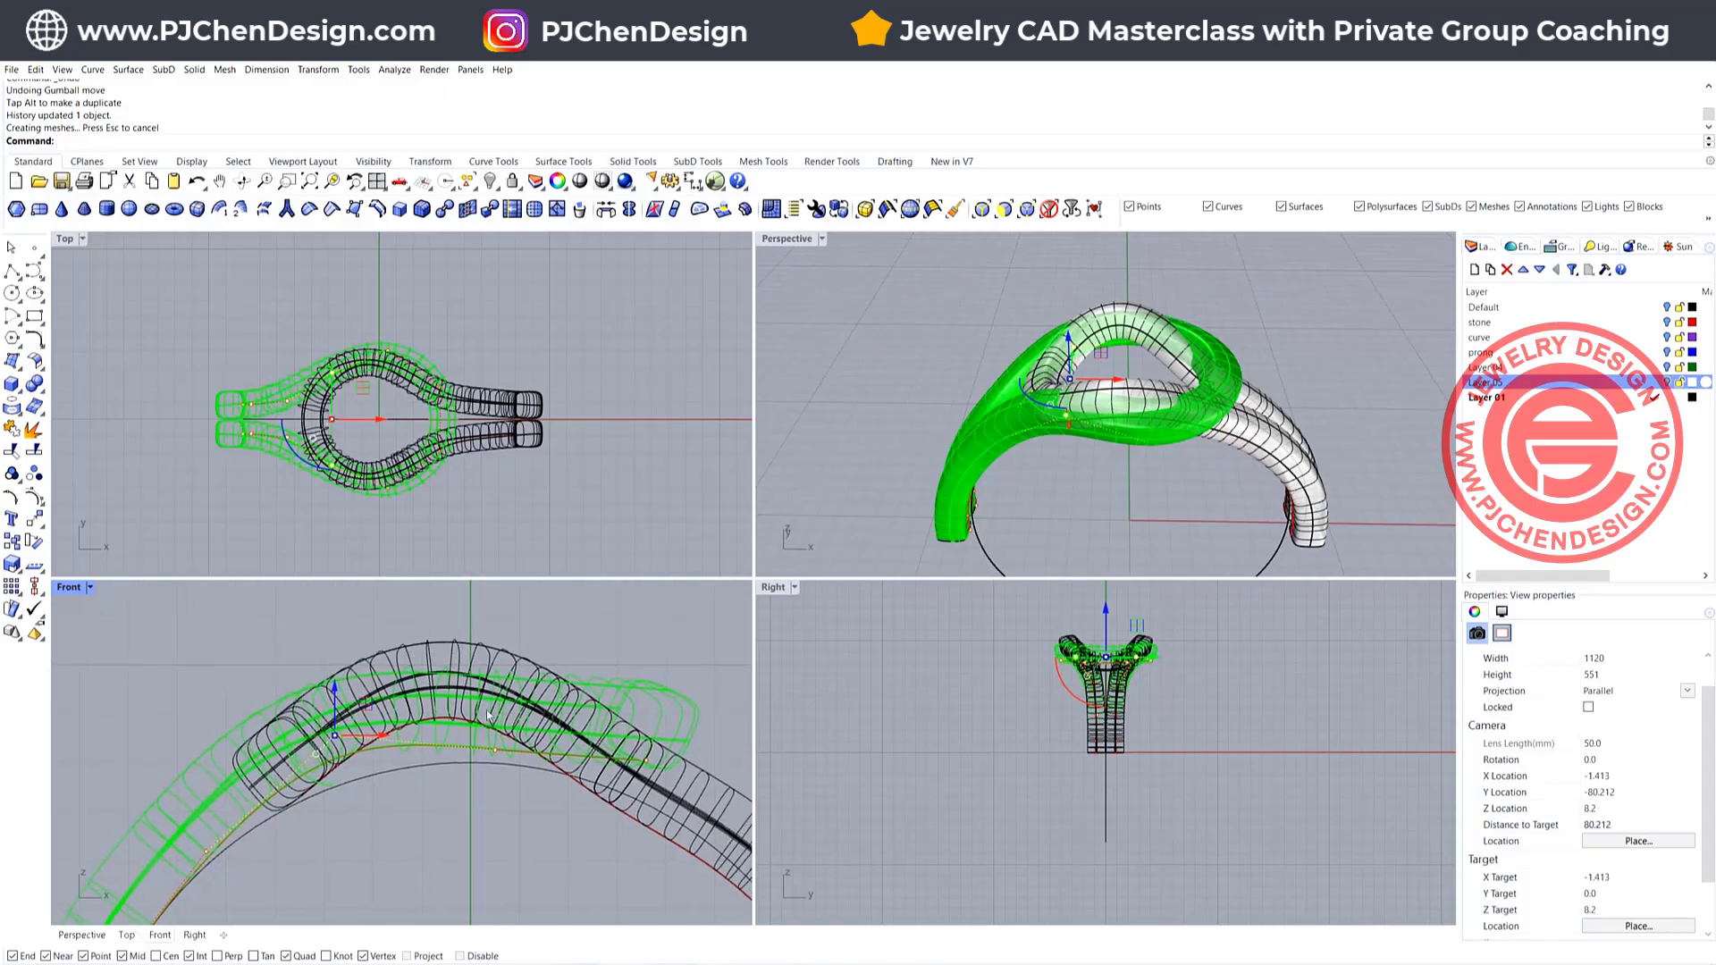
# Select the white band's rail and spread its pair of crown control points farther apart in the Top view
pyautogui.click(572, 781)
pyautogui.click(579, 784)
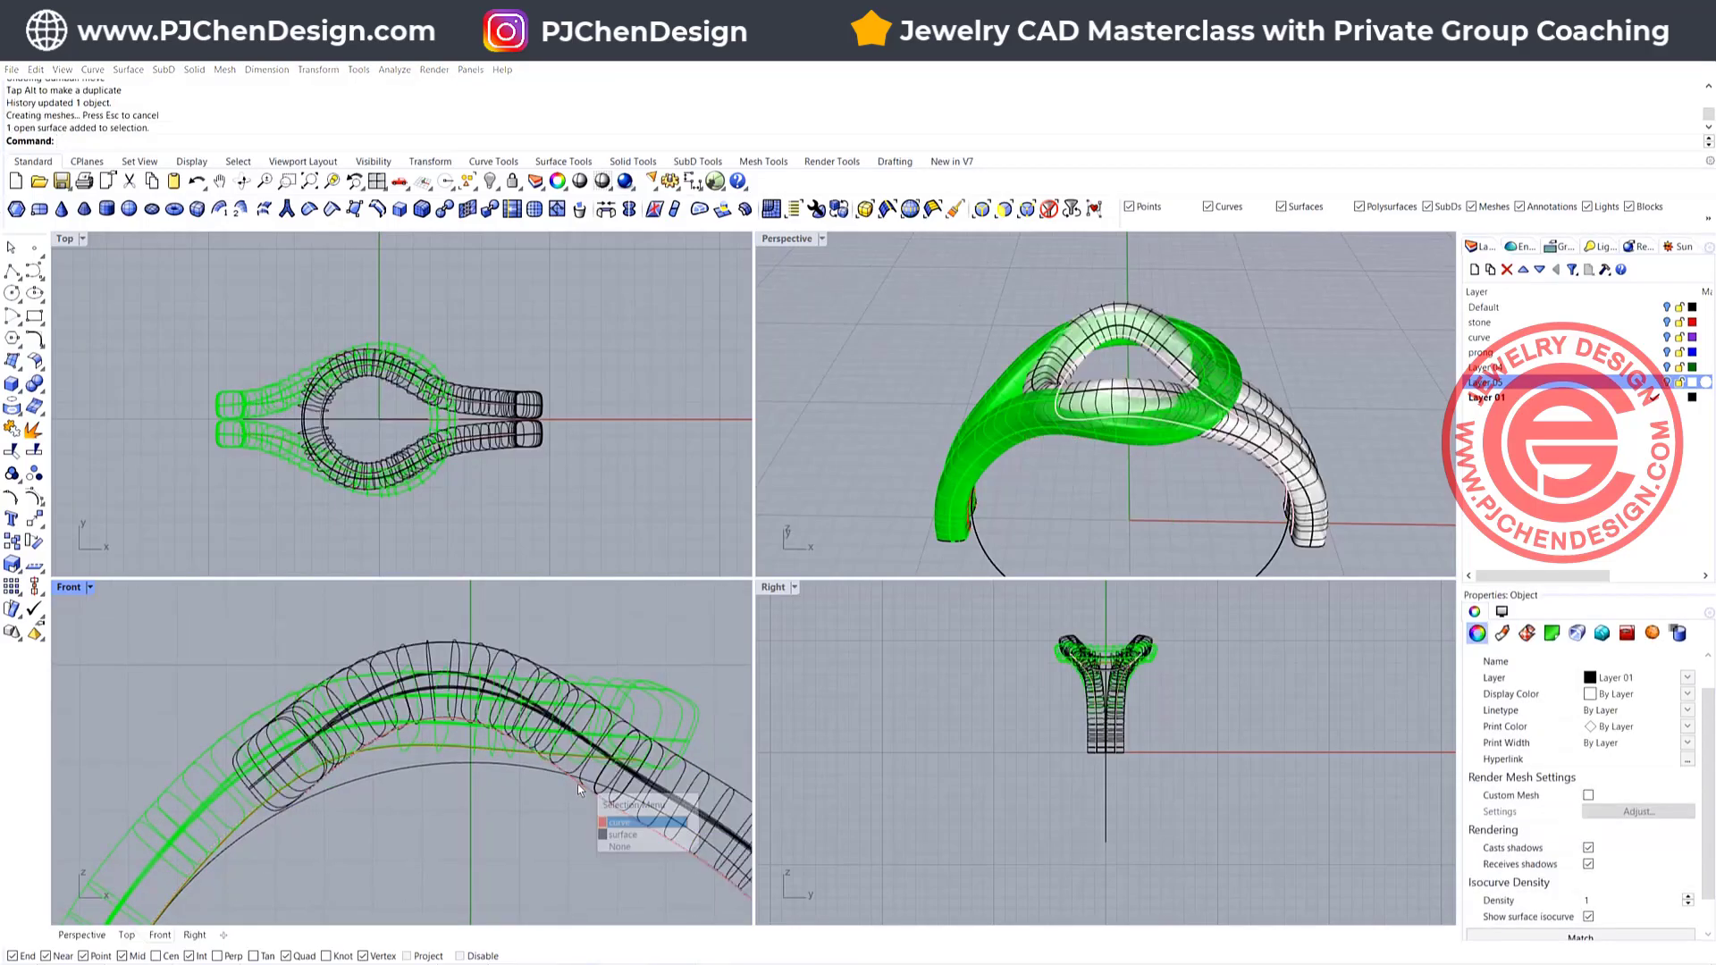
pyautogui.click(605, 818)
pyautogui.moveTo(412, 618); pyautogui.dragTo(493, 693)
pyautogui.scroll(3, 387, 447)
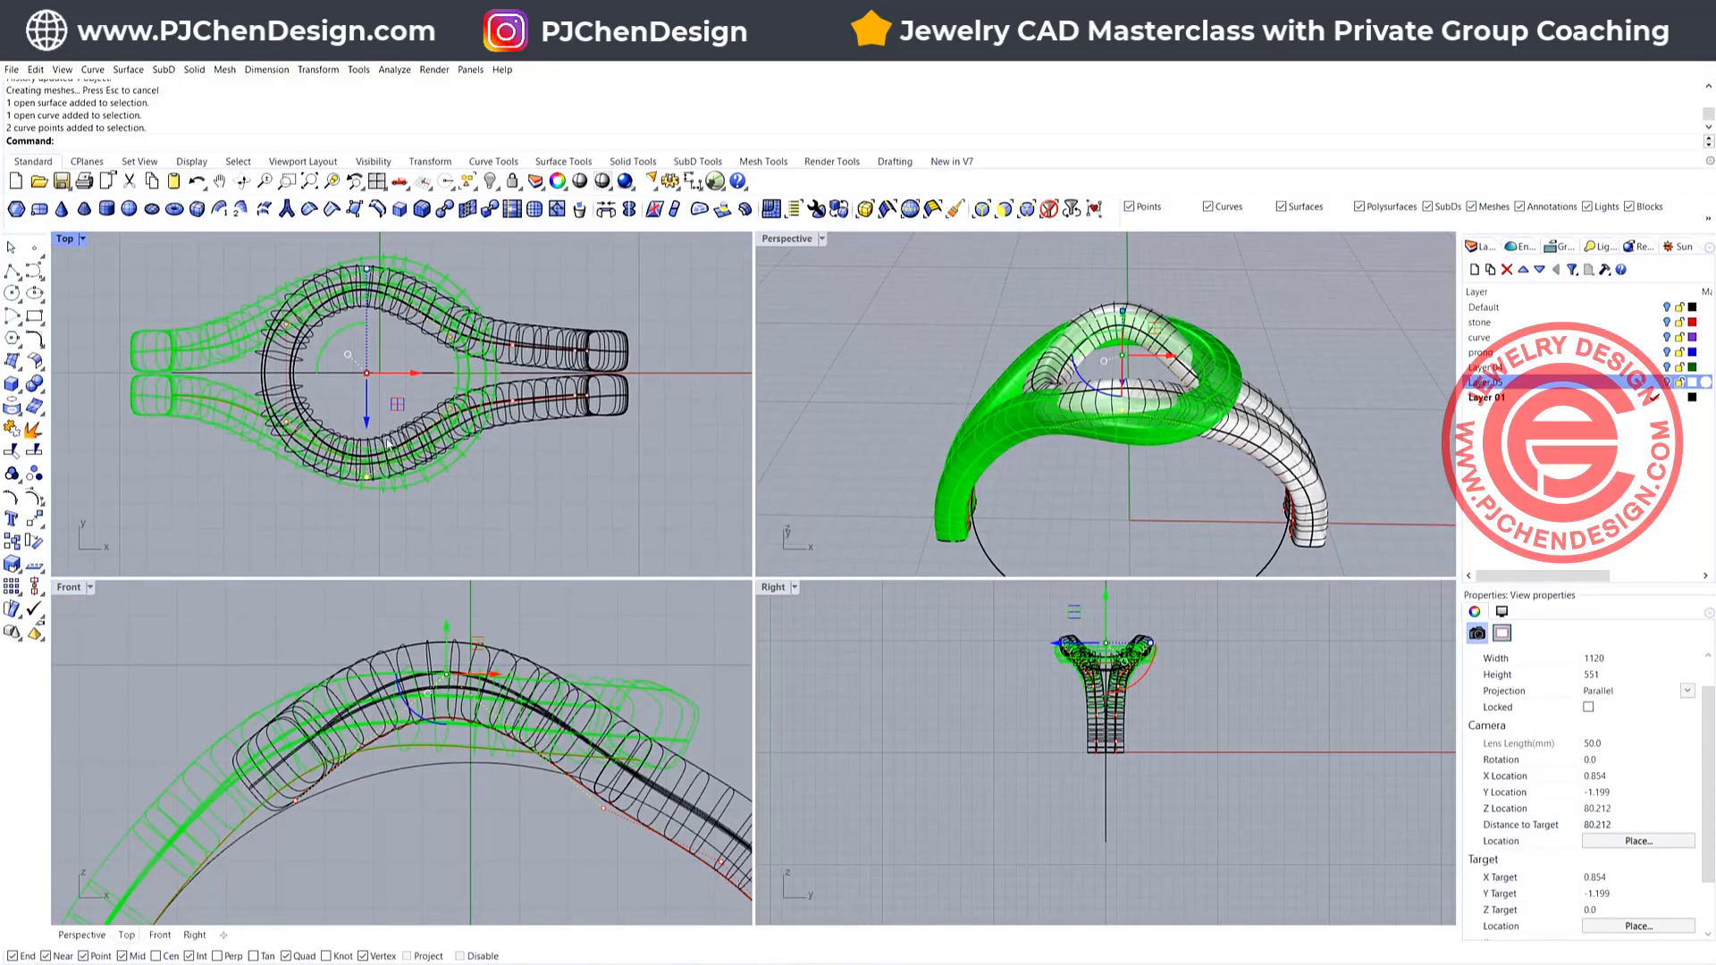
pyautogui.moveTo(380, 339); pyautogui.dragTo(377, 417, button='right')
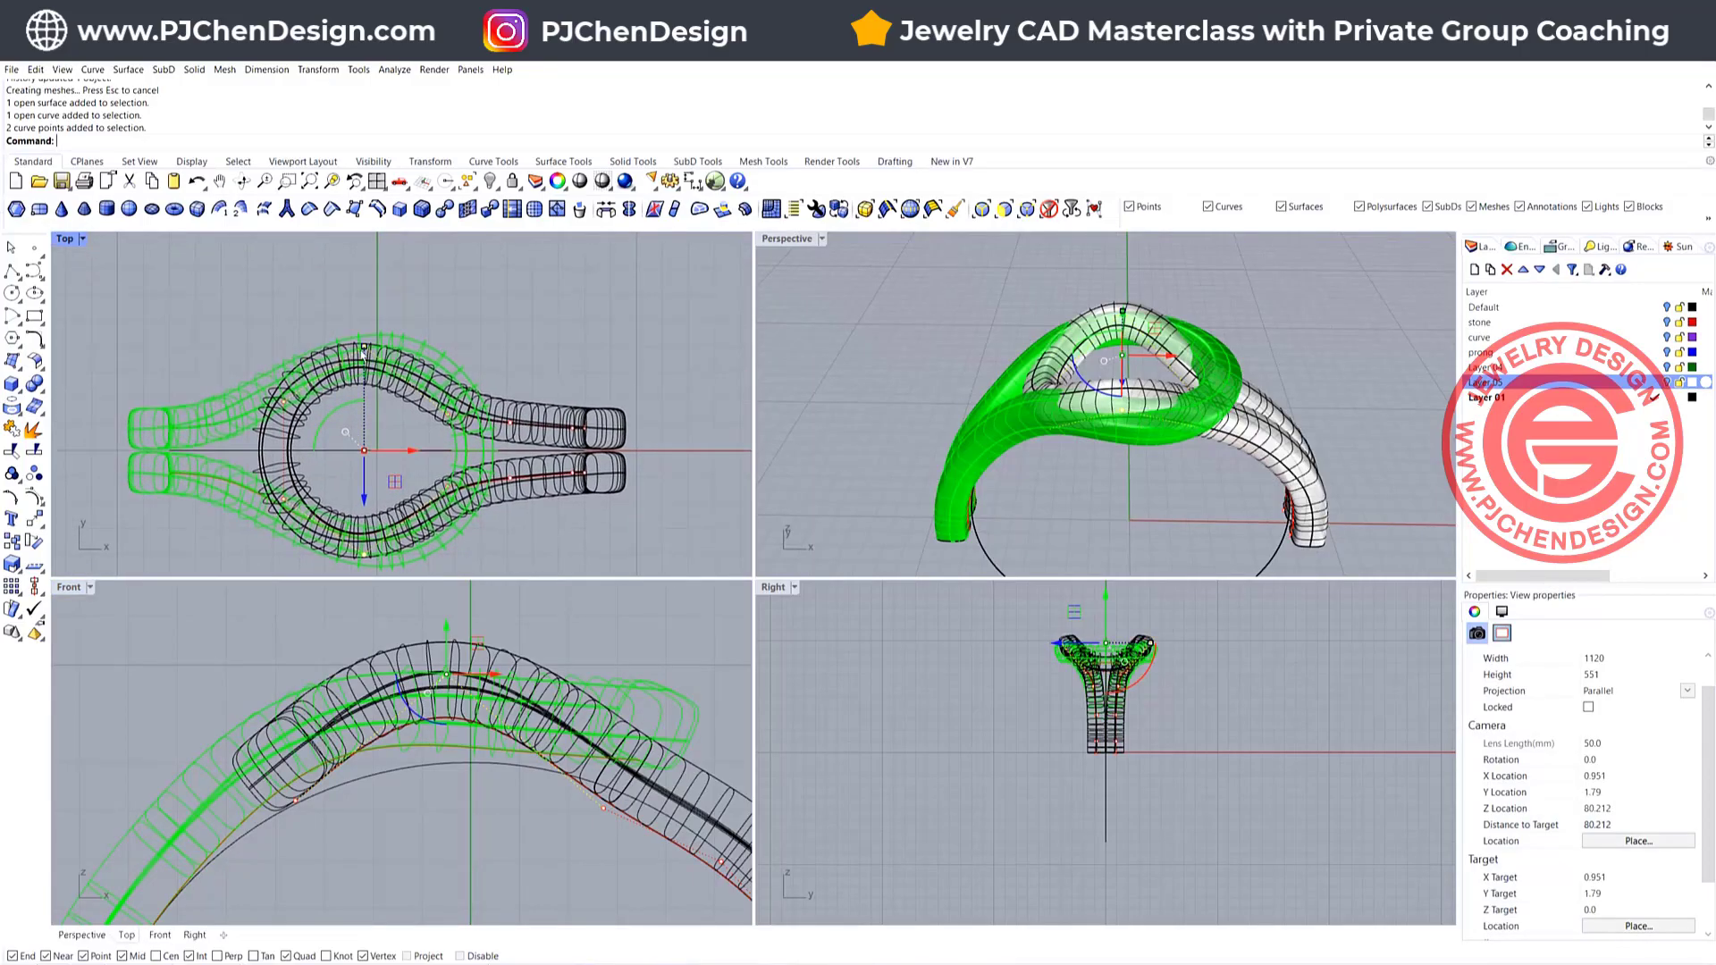
pyautogui.moveTo(364, 346); pyautogui.dragTo(364, 327)
pyautogui.press('Escape')
pyautogui.press('Escape')
# Show the green rail's control points and raise the pair on its rising shoulder in the Front view
pyautogui.moveTo(1017, 356); pyautogui.dragTo(994, 390, button='right')
pyautogui.click(420, 745)
pyautogui.scroll(-3, 1108, 429)
pyautogui.press('F10')
pyautogui.moveTo(286, 688); pyautogui.dragTo(366, 786)
pyautogui.moveTo(334, 702); pyautogui.dragTo(335, 666)
pyautogui.moveTo(979, 437); pyautogui.dragTo(969, 455, button='right')
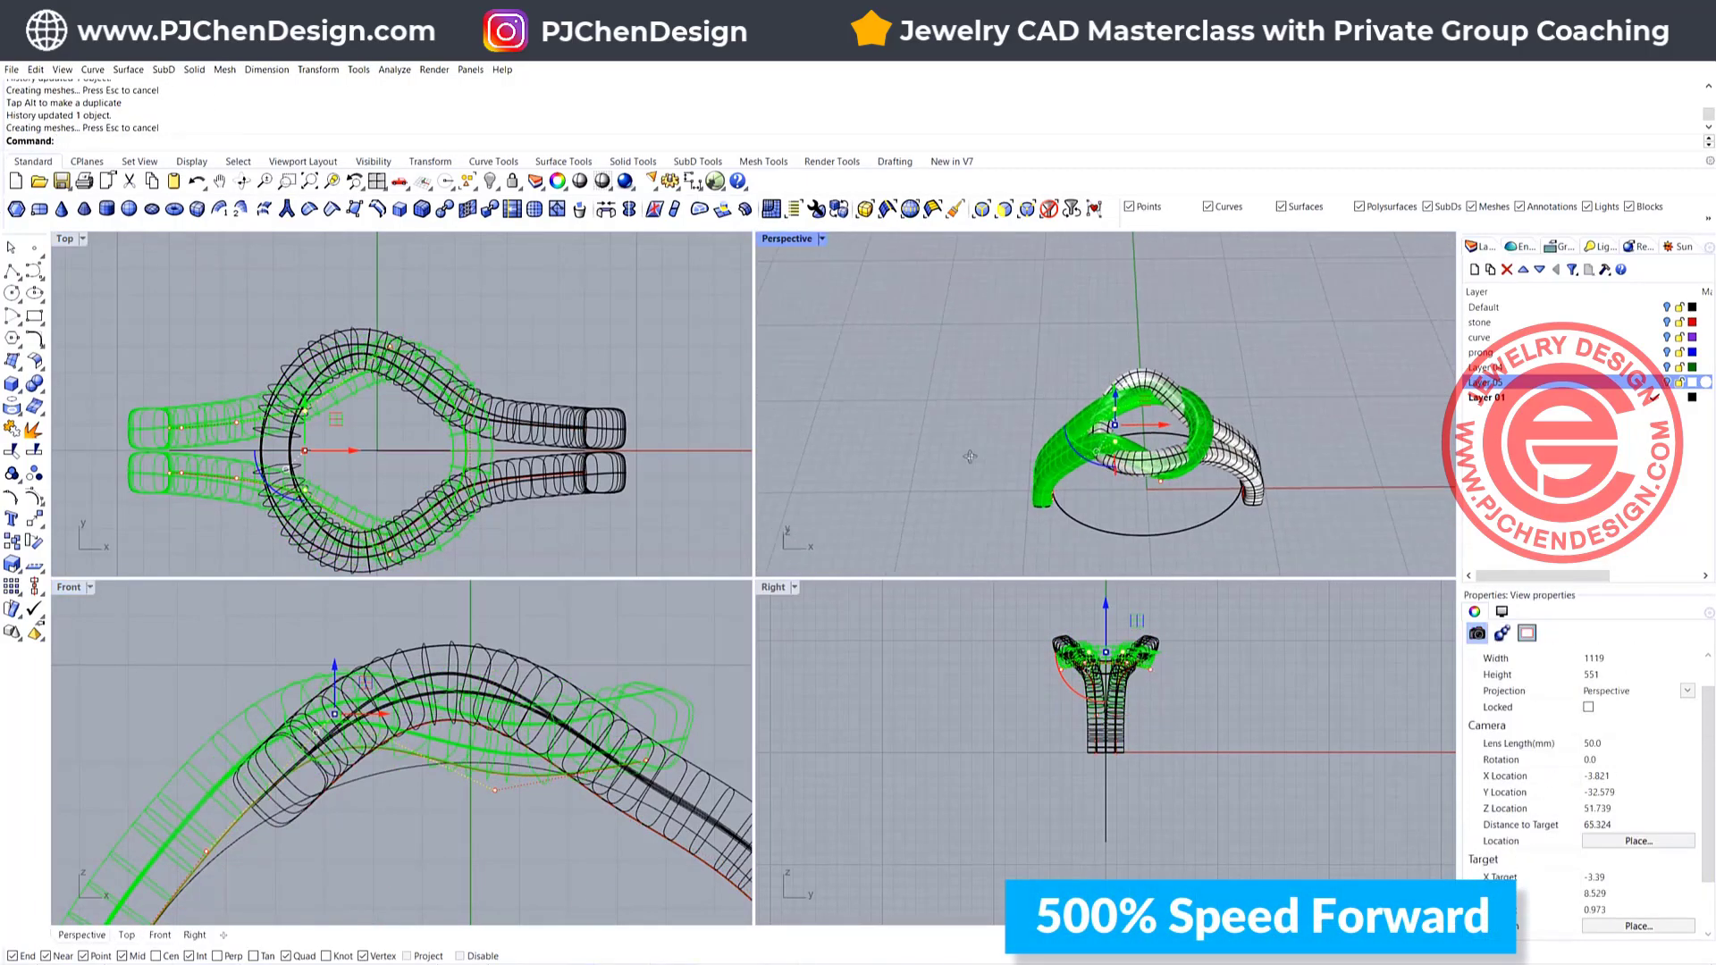
# Try raising the green rail's shoulder control points further in the Front view, and undo that move
pyautogui.scroll(3, 1135, 447)
pyautogui.moveTo(380, 447); pyautogui.dragTo(371, 393, button='right')
pyautogui.scroll(4, 1135, 438)
pyautogui.moveTo(429, 759); pyautogui.dragTo(449, 767, button='right')
pyautogui.moveTo(373, 656); pyautogui.dragTo(373, 638)
pyautogui.hotkey('ctrl', 'z')
pyautogui.moveTo(1130, 438); pyautogui.dragTo(1145, 459, button='right')
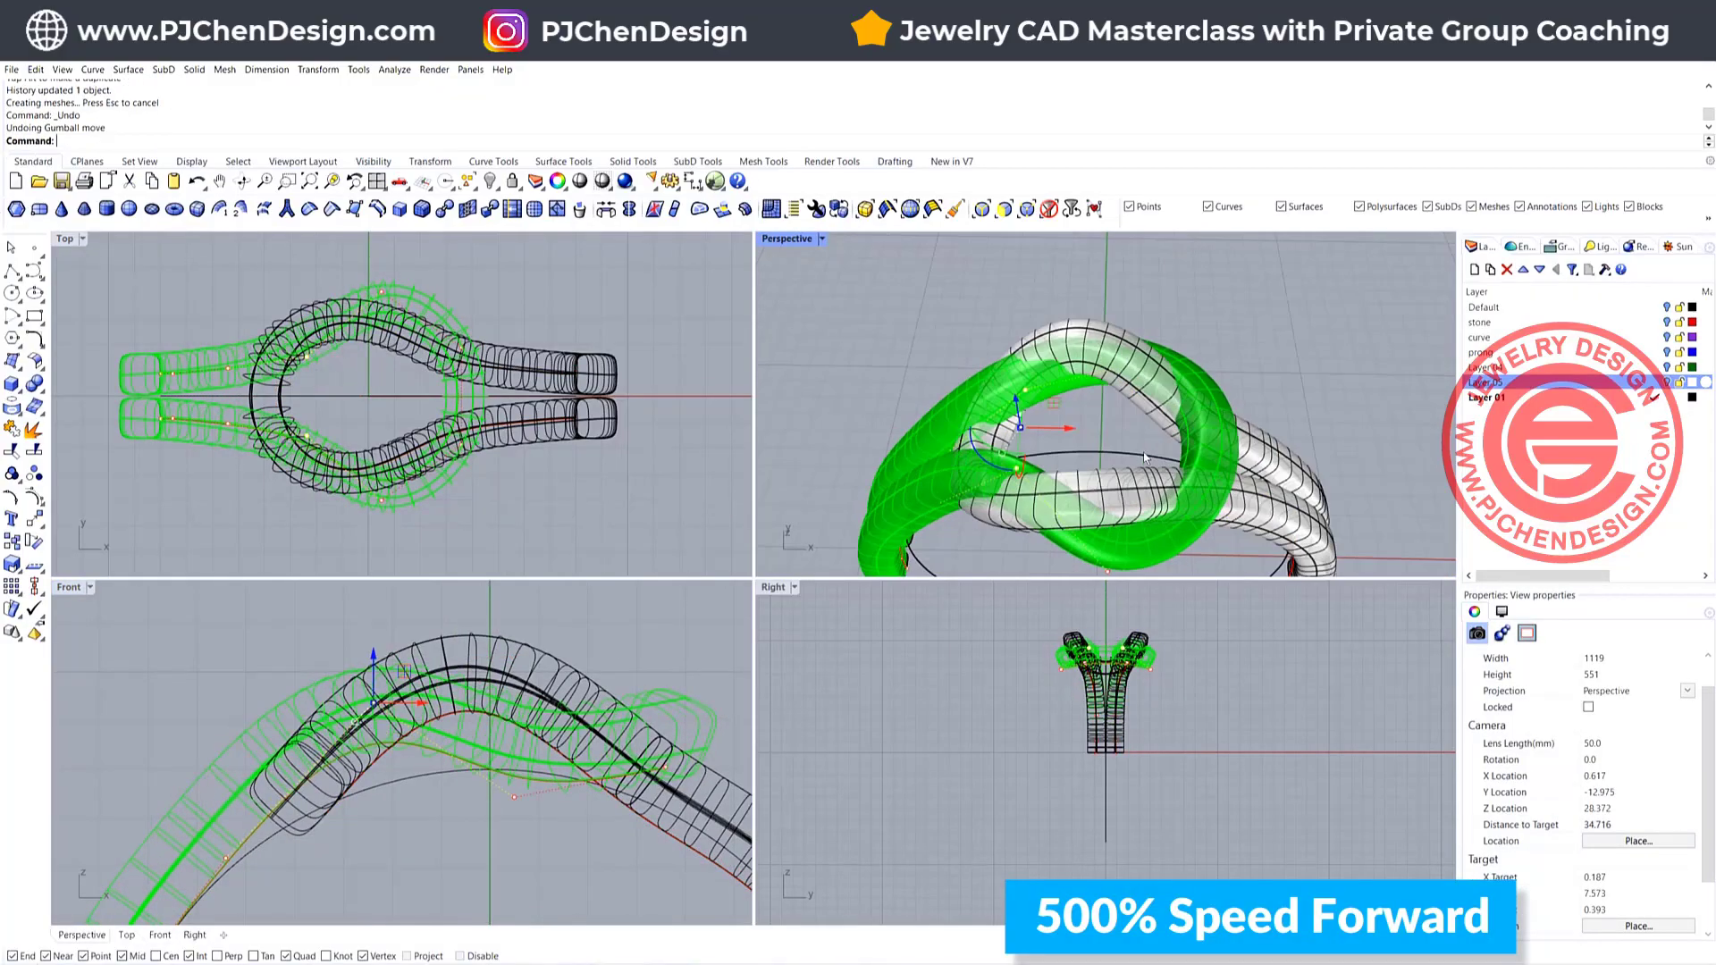
# Shift the green rail's shoulder control points and another pair nearer the loop's end slightly toward that end in the Front view
pyautogui.moveTo(426, 703); pyautogui.dragTo(445, 702)
pyautogui.moveTo(487, 770); pyautogui.dragTo(581, 797)
pyautogui.moveTo(719, 767); pyautogui.dragTo(733, 766)
pyautogui.press('Escape')
pyautogui.press('Escape')
pyautogui.moveTo(1107, 429); pyautogui.dragTo(1130, 473, button='right')
pyautogui.scroll(-4, 1108, 483)
# Bring the white rail's crown control points closer together in the Top view and move them slightly toward the green band in the Front view
pyautogui.click(568, 757)
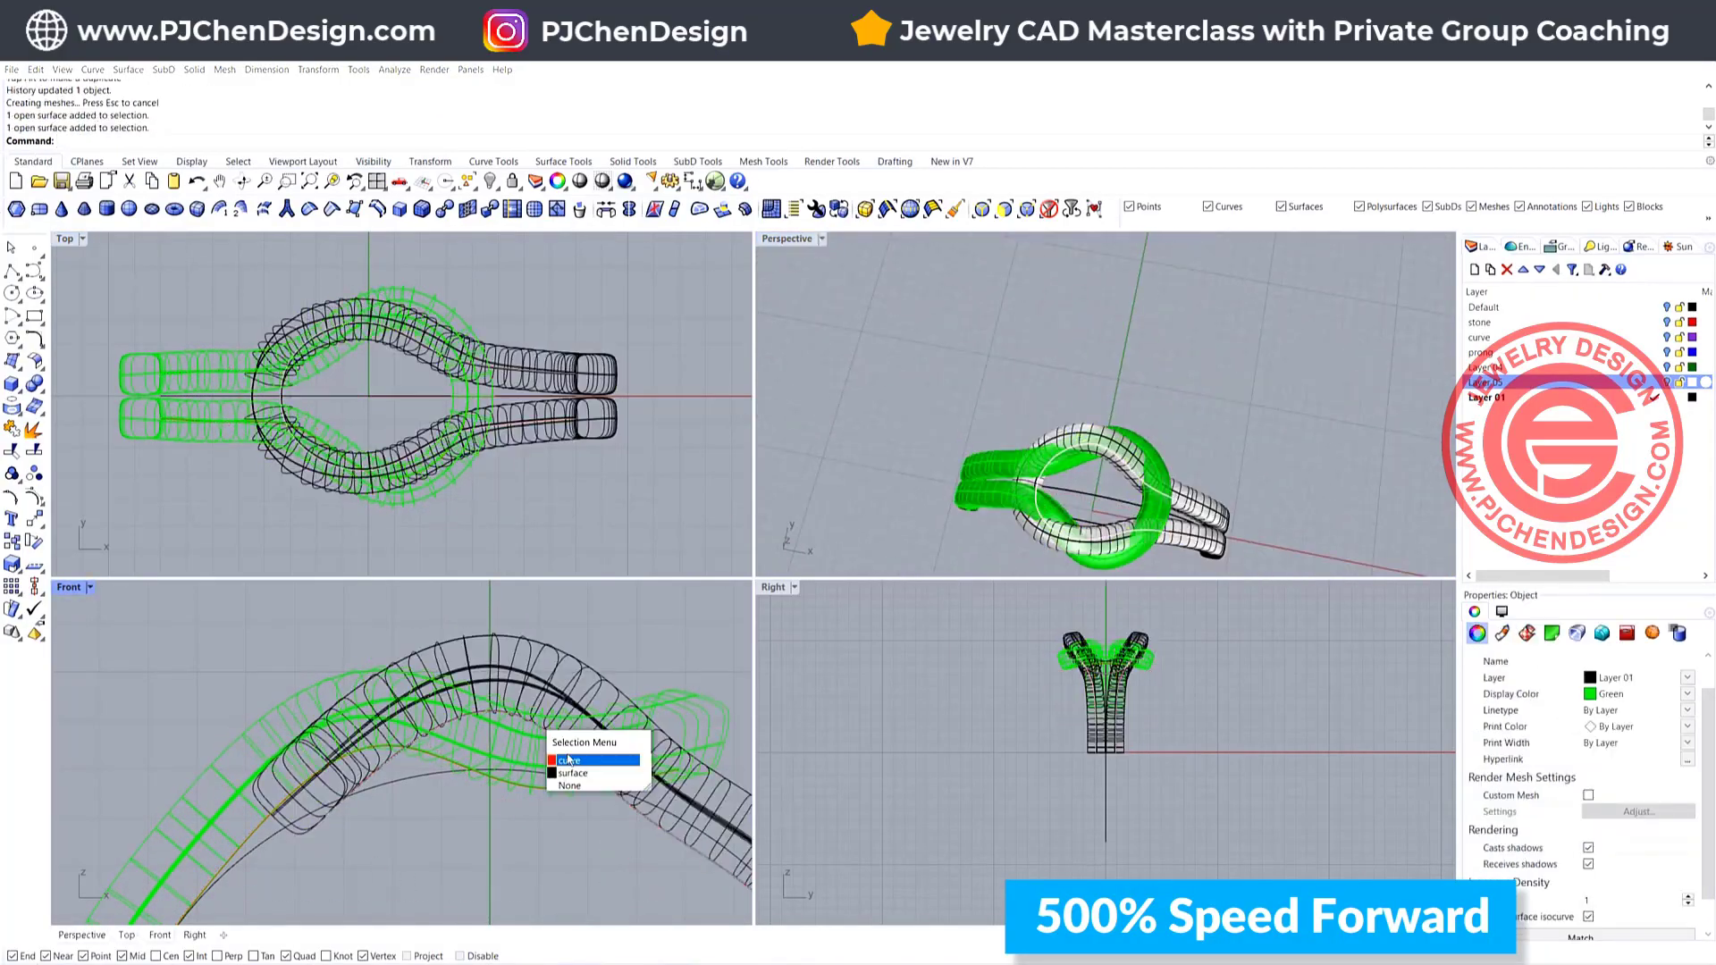
pyautogui.click(568, 759)
pyautogui.press('F10')
pyautogui.moveTo(429, 661); pyautogui.dragTo(554, 759)
pyautogui.moveTo(354, 427); pyautogui.dragTo(354, 413)
pyautogui.moveTo(585, 655); pyautogui.dragTo(568, 655)
pyautogui.moveTo(1063, 483); pyautogui.dragTo(1056, 417, button='right')
pyautogui.scroll(2, 1045, 413)
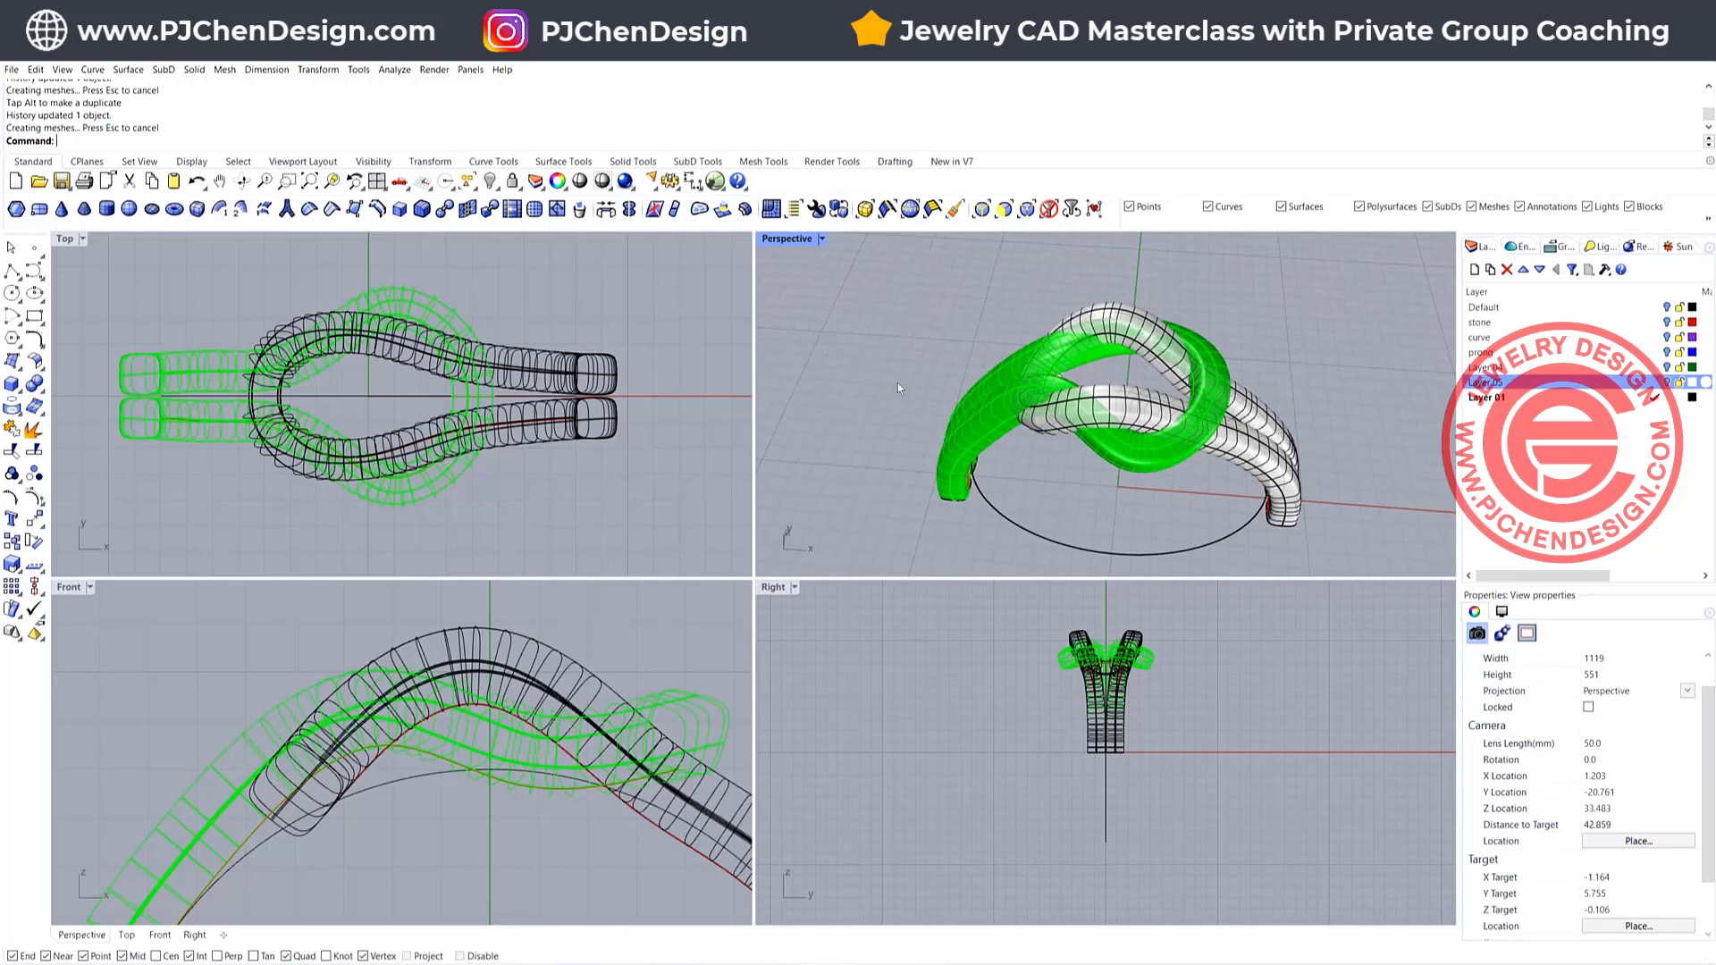
# Draw a rounded rectangle with conic corners in the Right view, starting from the bottom quadrant of the finger-size circle
pyautogui.doubleClick(785, 239)
pyautogui.moveTo(785, 248); pyautogui.dragTo(800, 509, button='right')
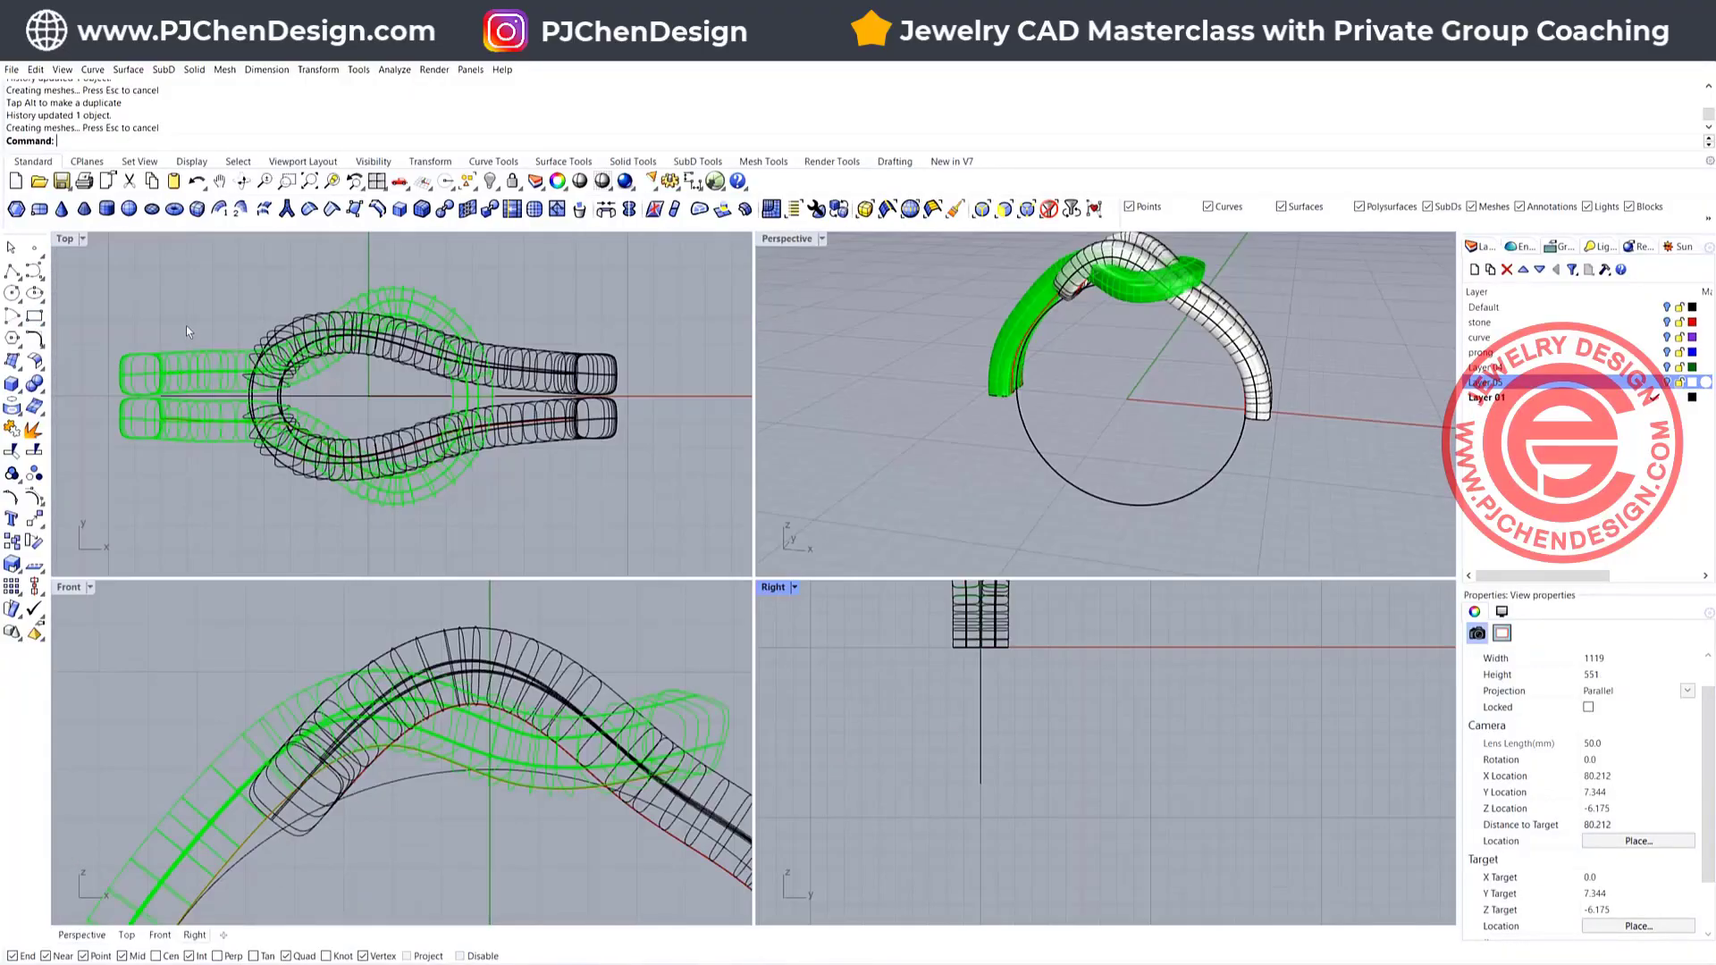
pyautogui.click(34, 318)
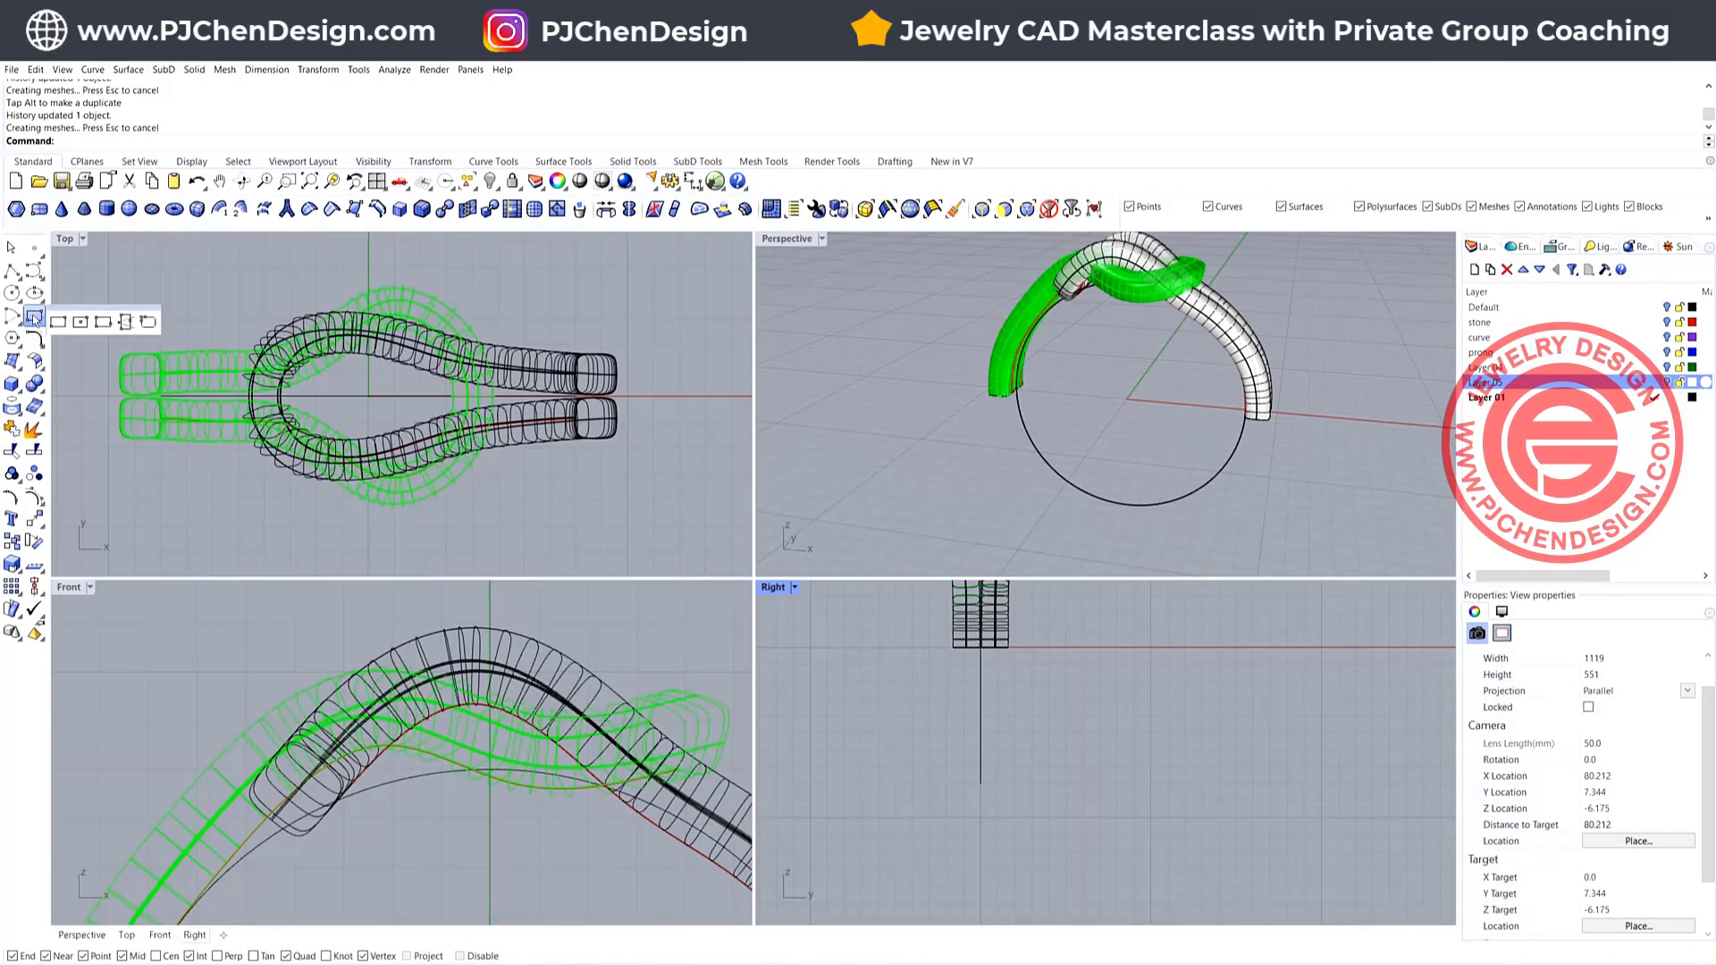
pyautogui.click(148, 322)
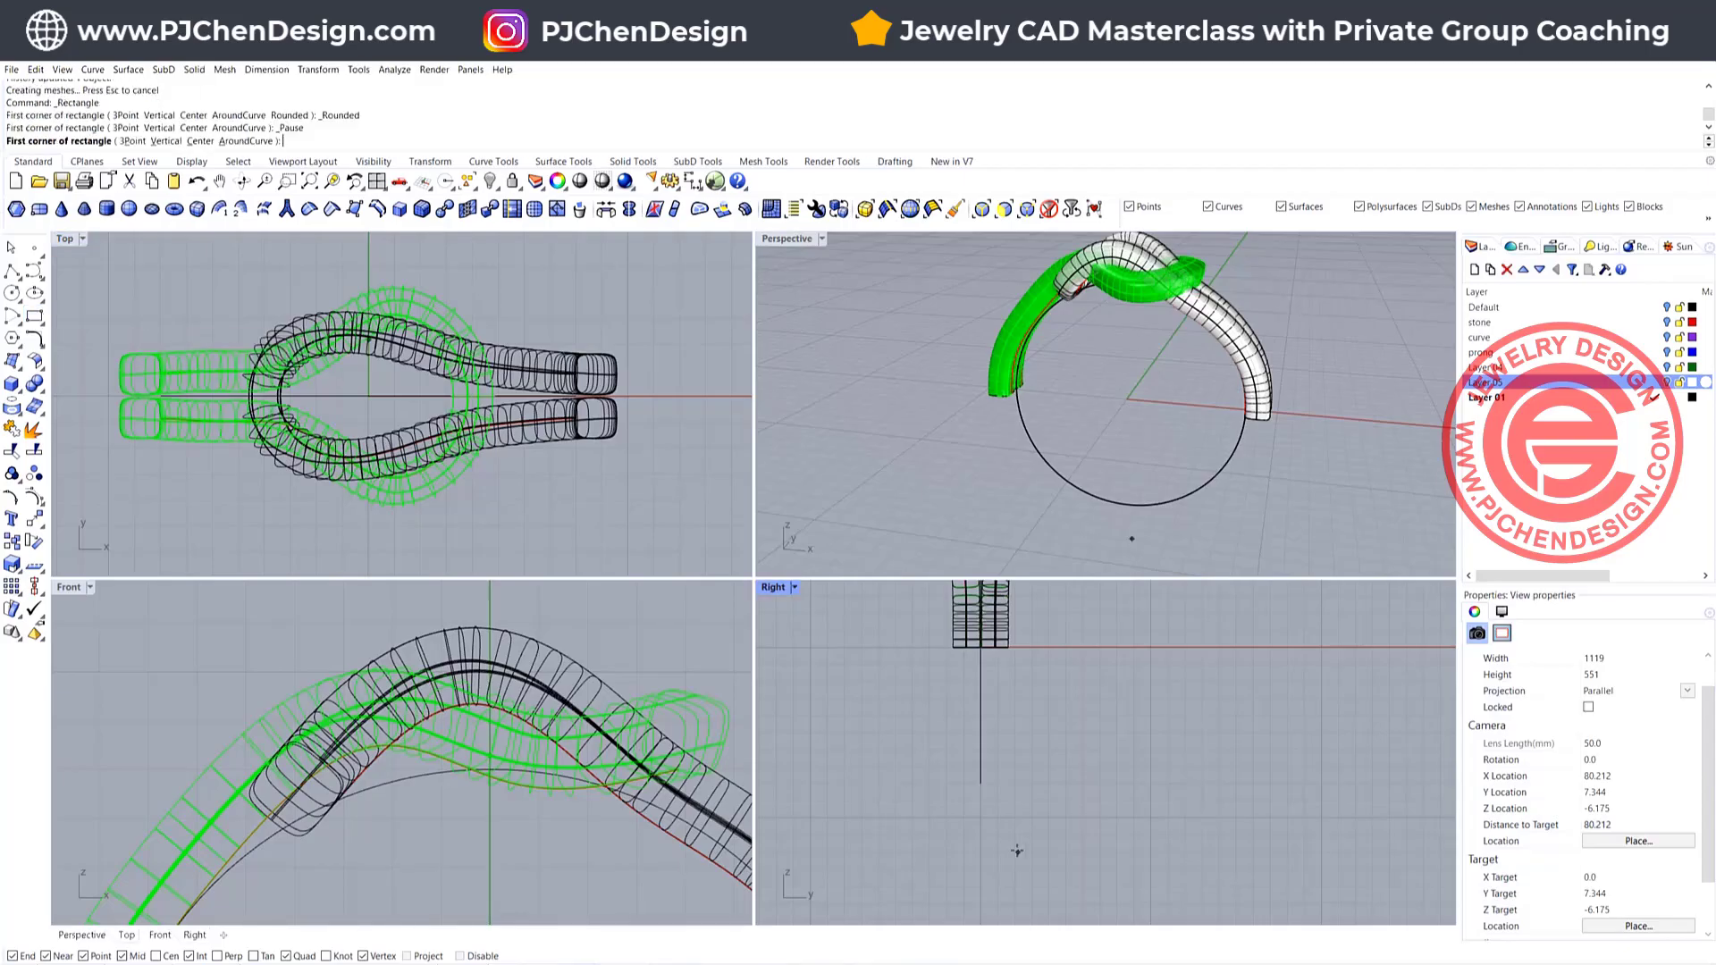
pyautogui.click(981, 786)
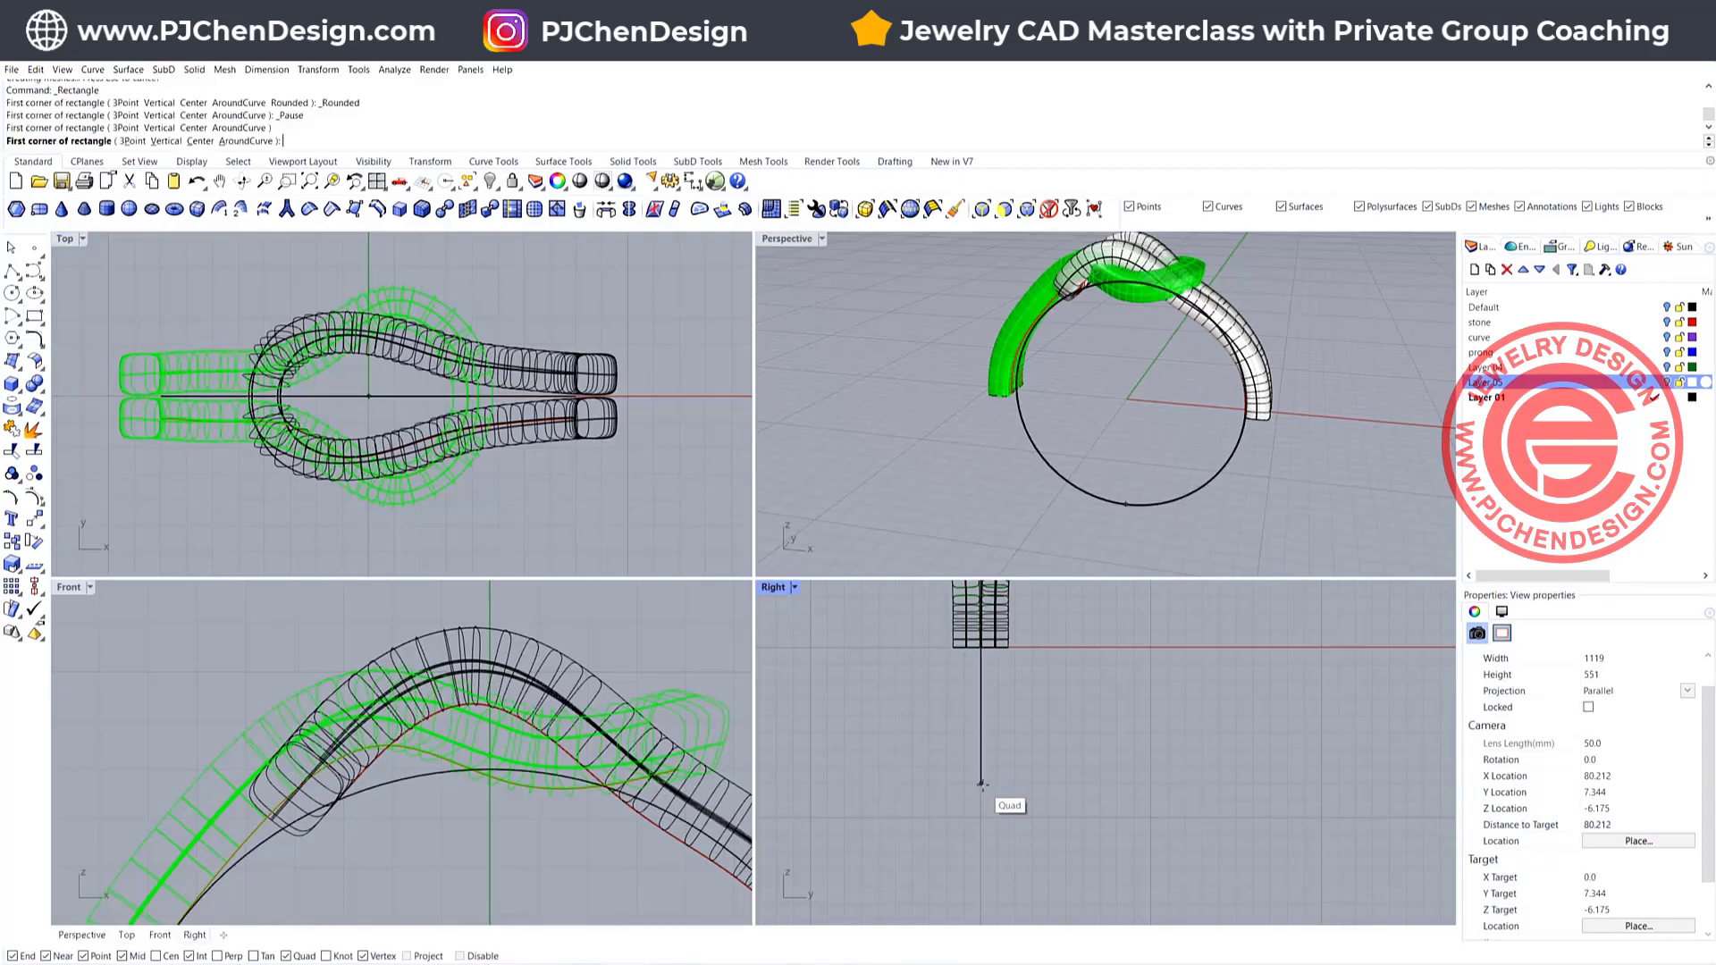
pyautogui.click(1034, 816)
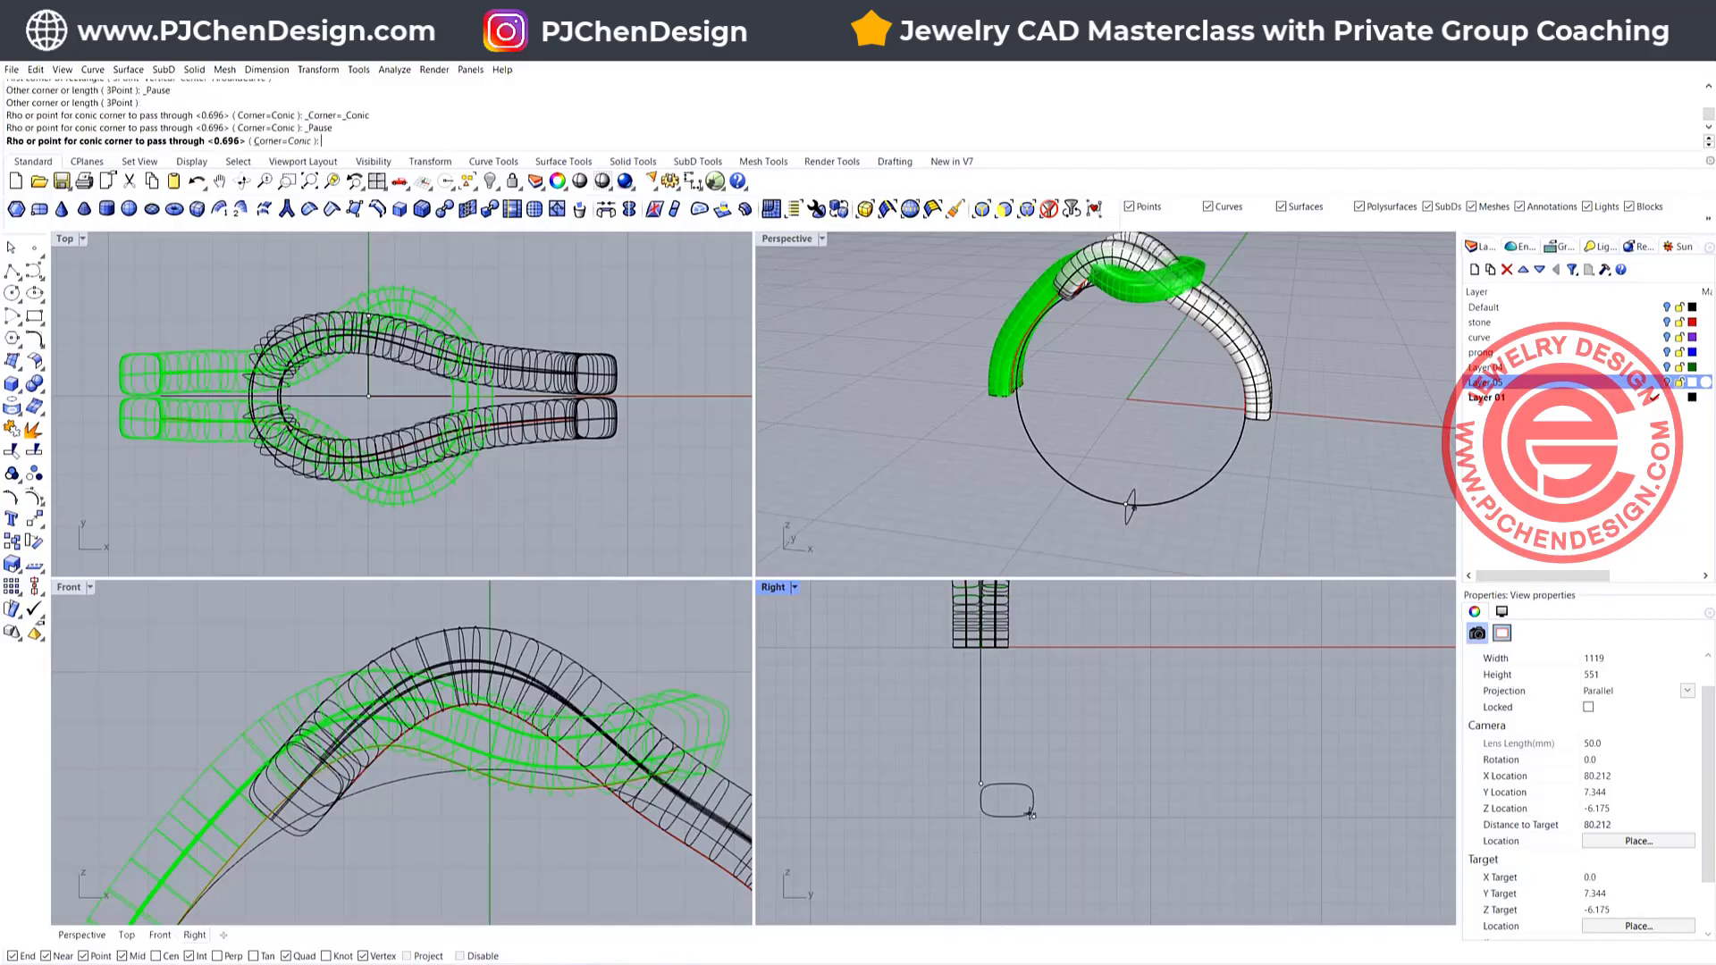
pyautogui.click(1032, 812)
# Move the rounded rectangle by its upper edge's midpoint so it is centred beneath the finger-size circle
pyautogui.click(1032, 794)
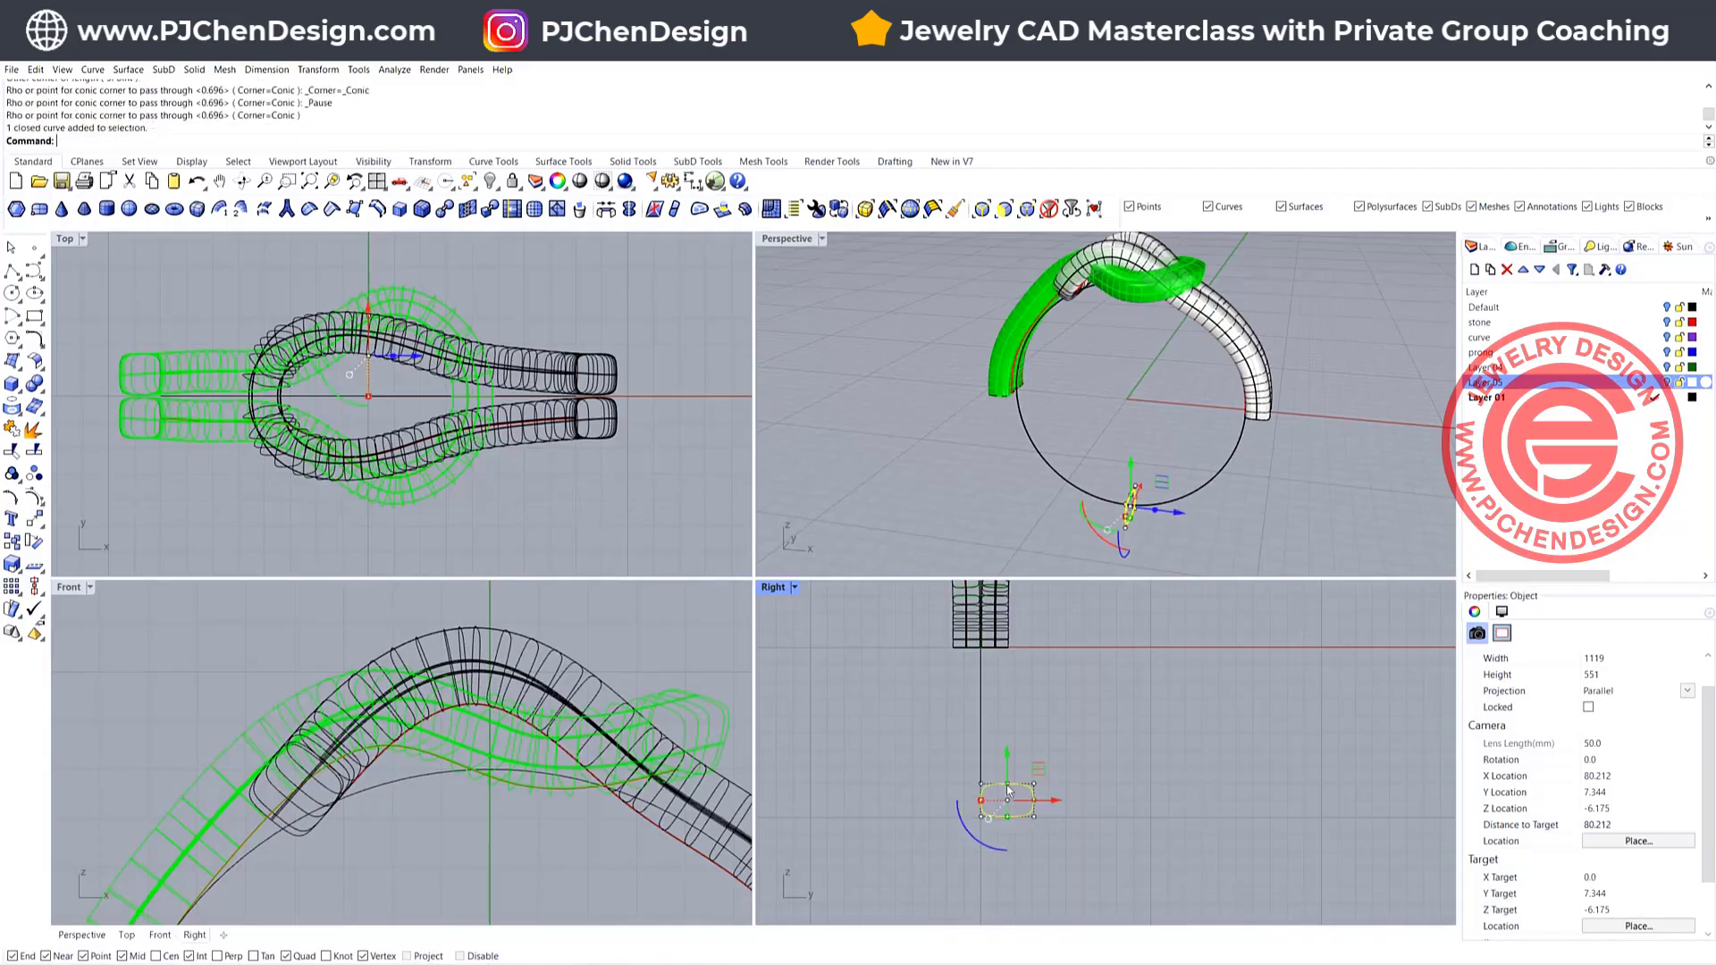
pyautogui.click(35, 517)
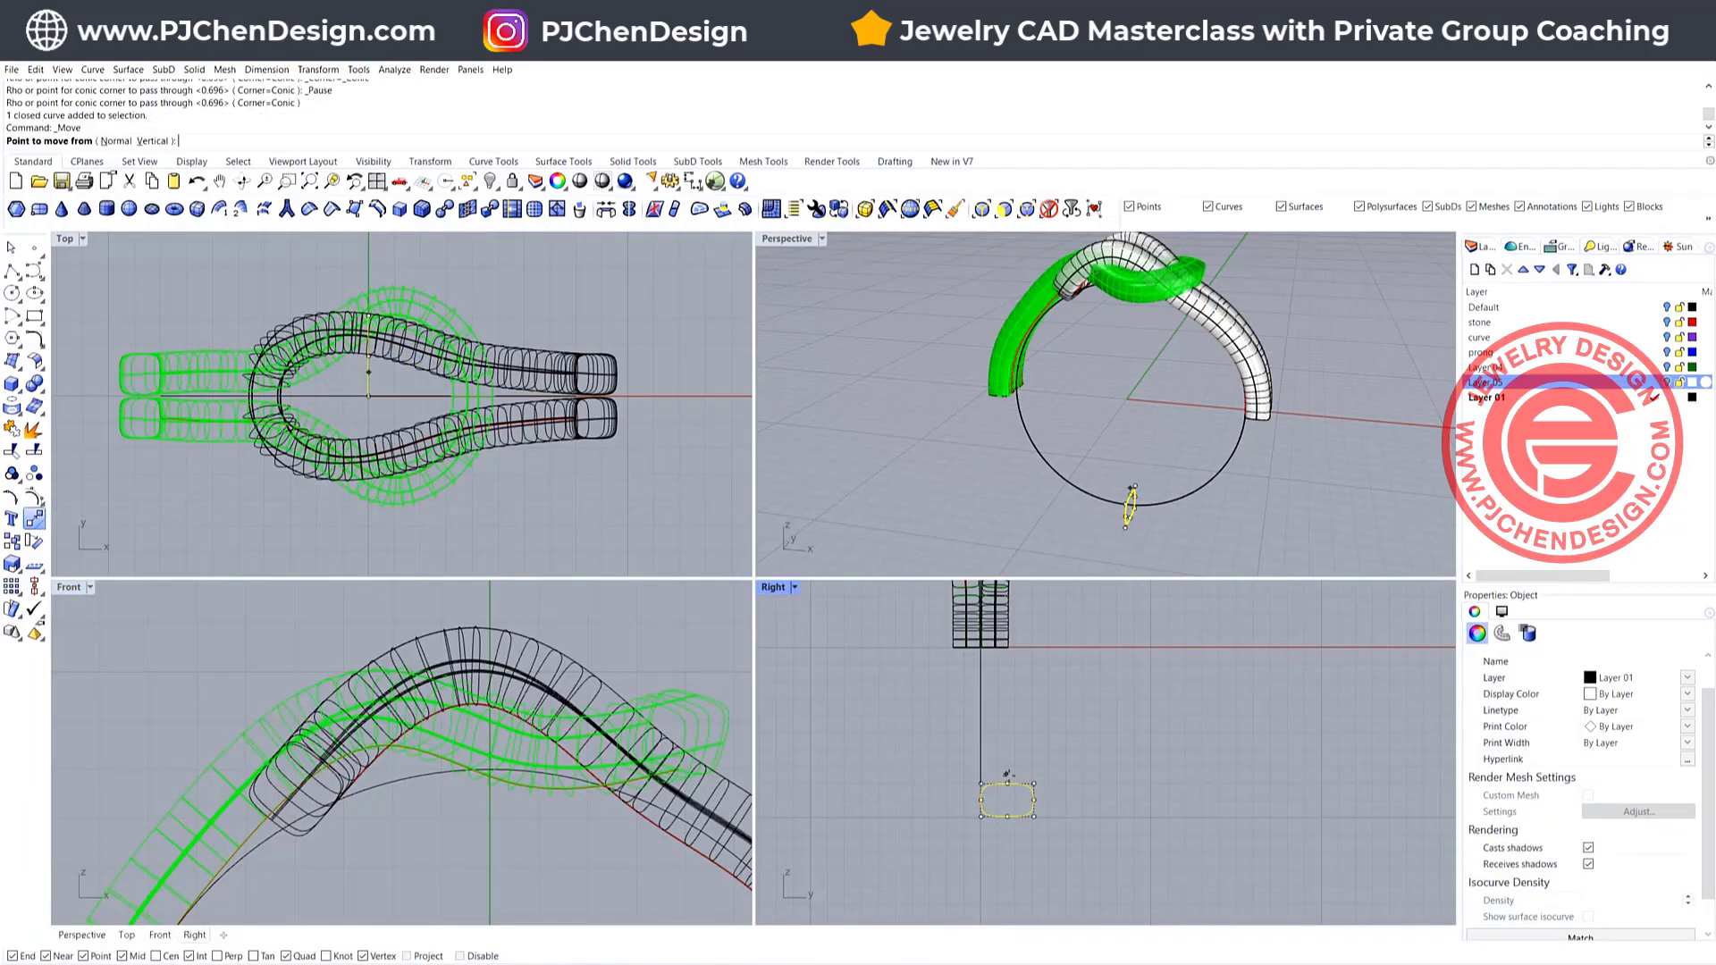
pyautogui.click(1007, 785)
pyautogui.click(991, 797)
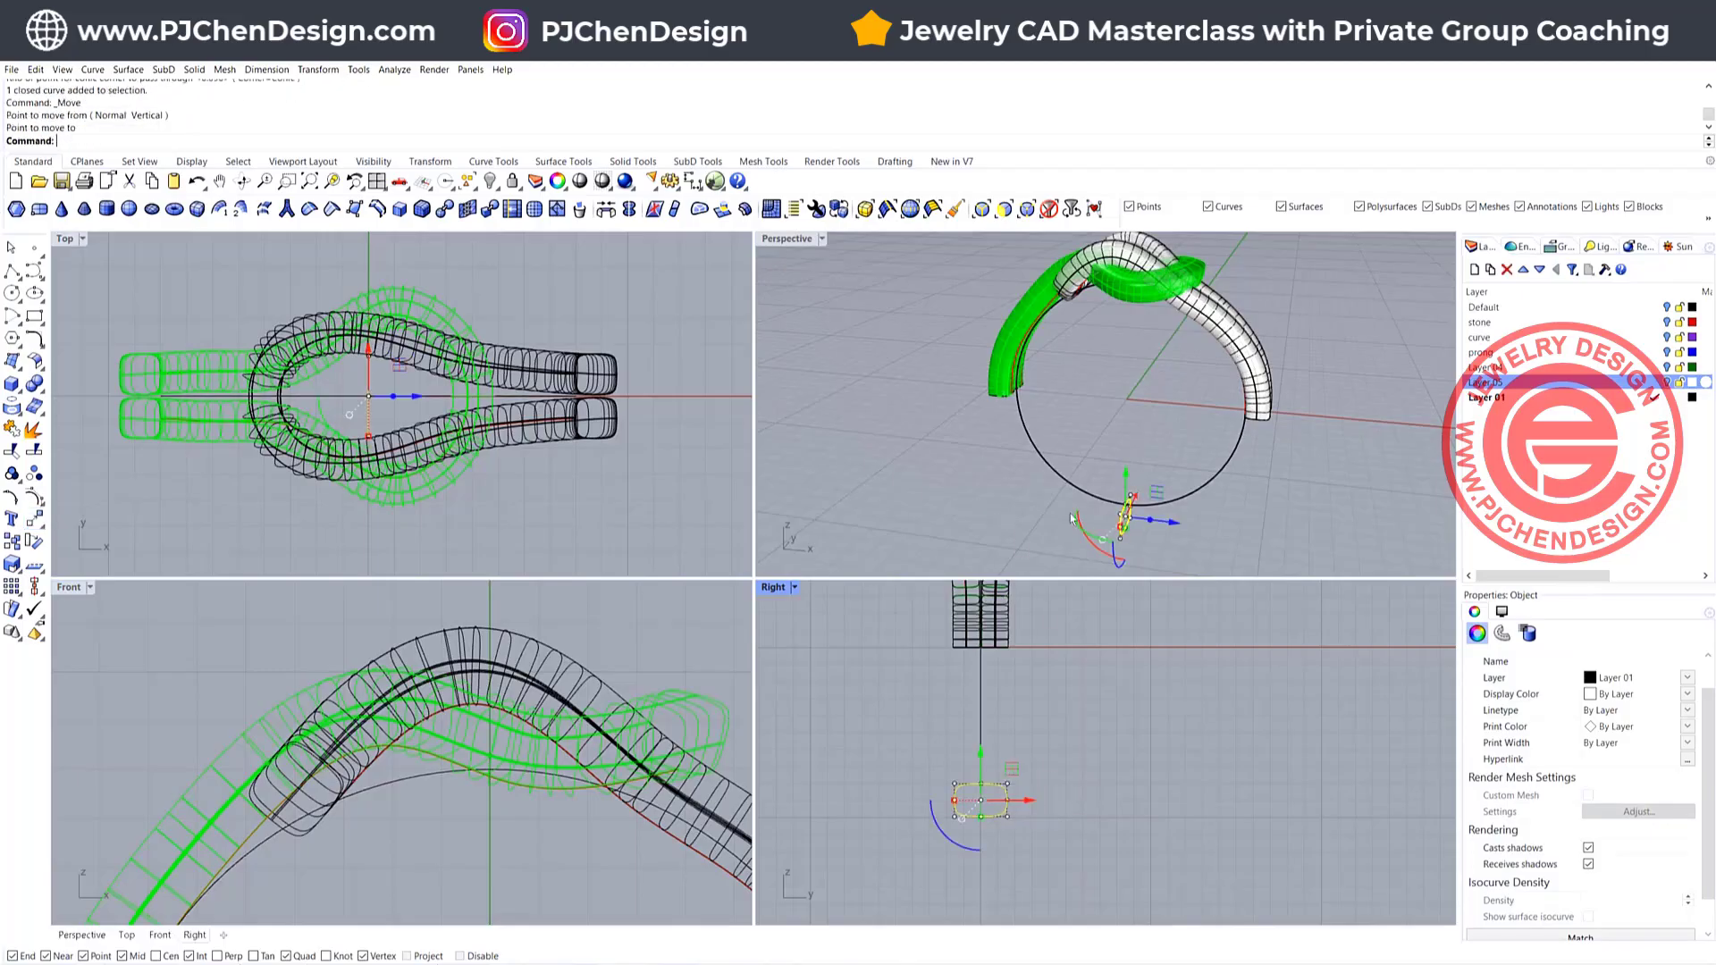
# Select the four profile curves at the band ends, create the new layer Layer 02, and copy the curves to it
pyautogui.doubleClick(779, 239)
pyautogui.scroll(-3, 1053, 591)
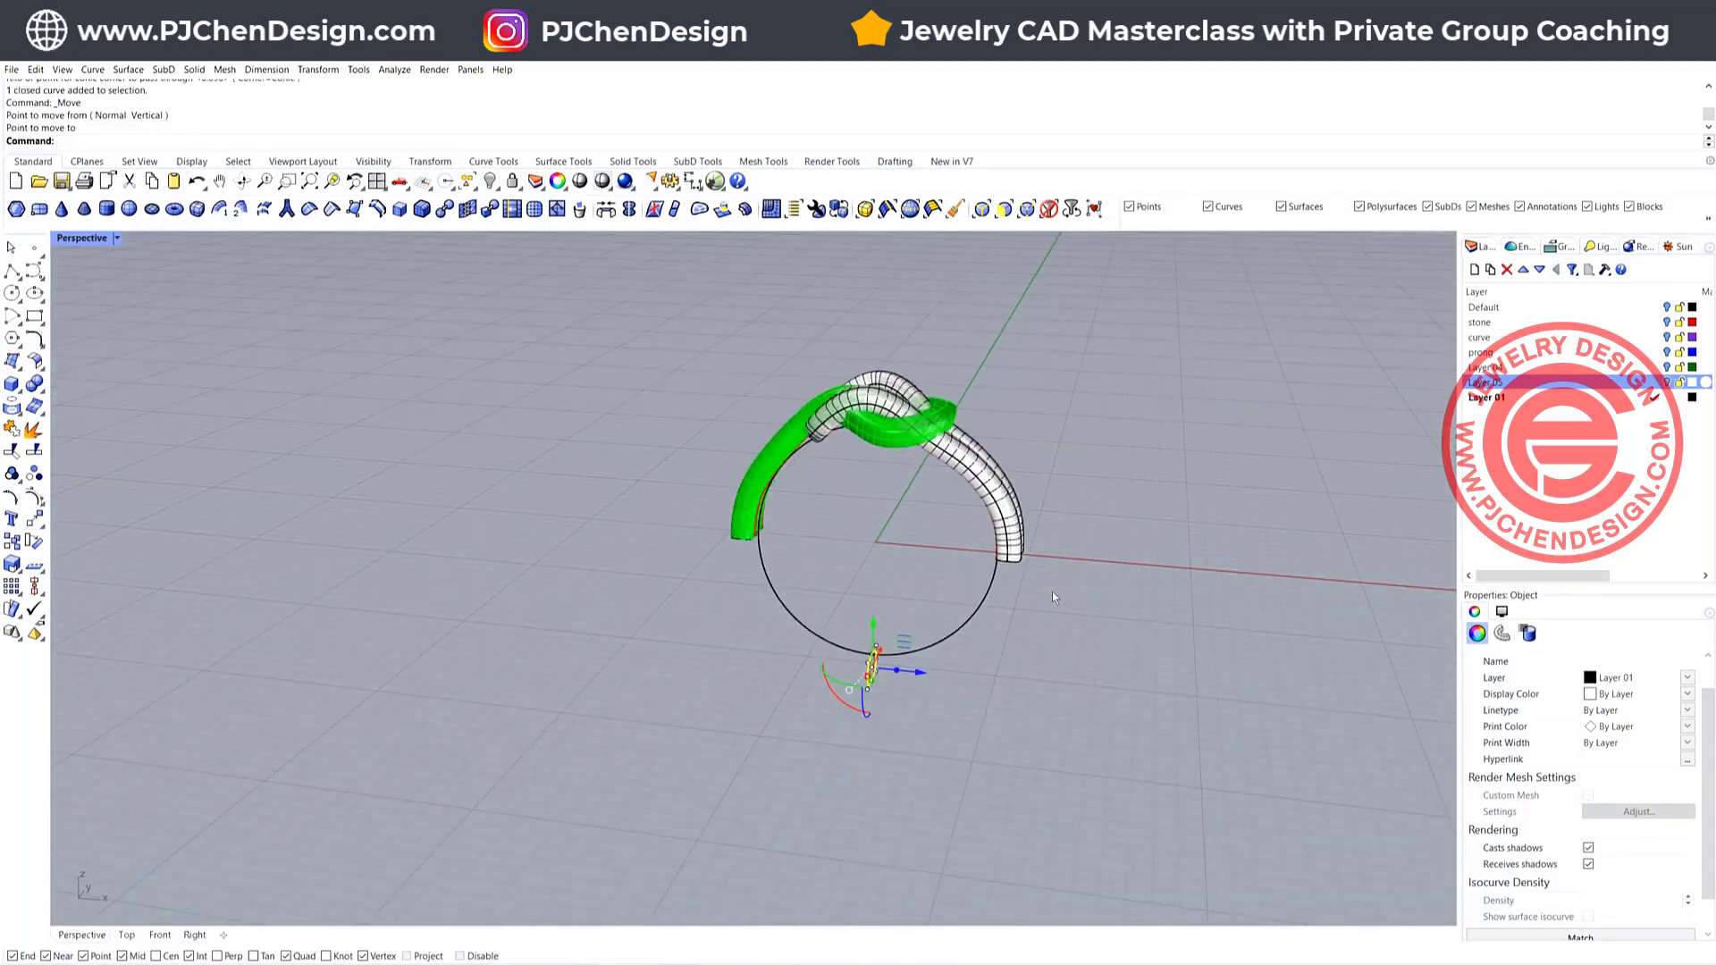
pyautogui.moveTo(1053, 592); pyautogui.dragTo(936, 604, button='right')
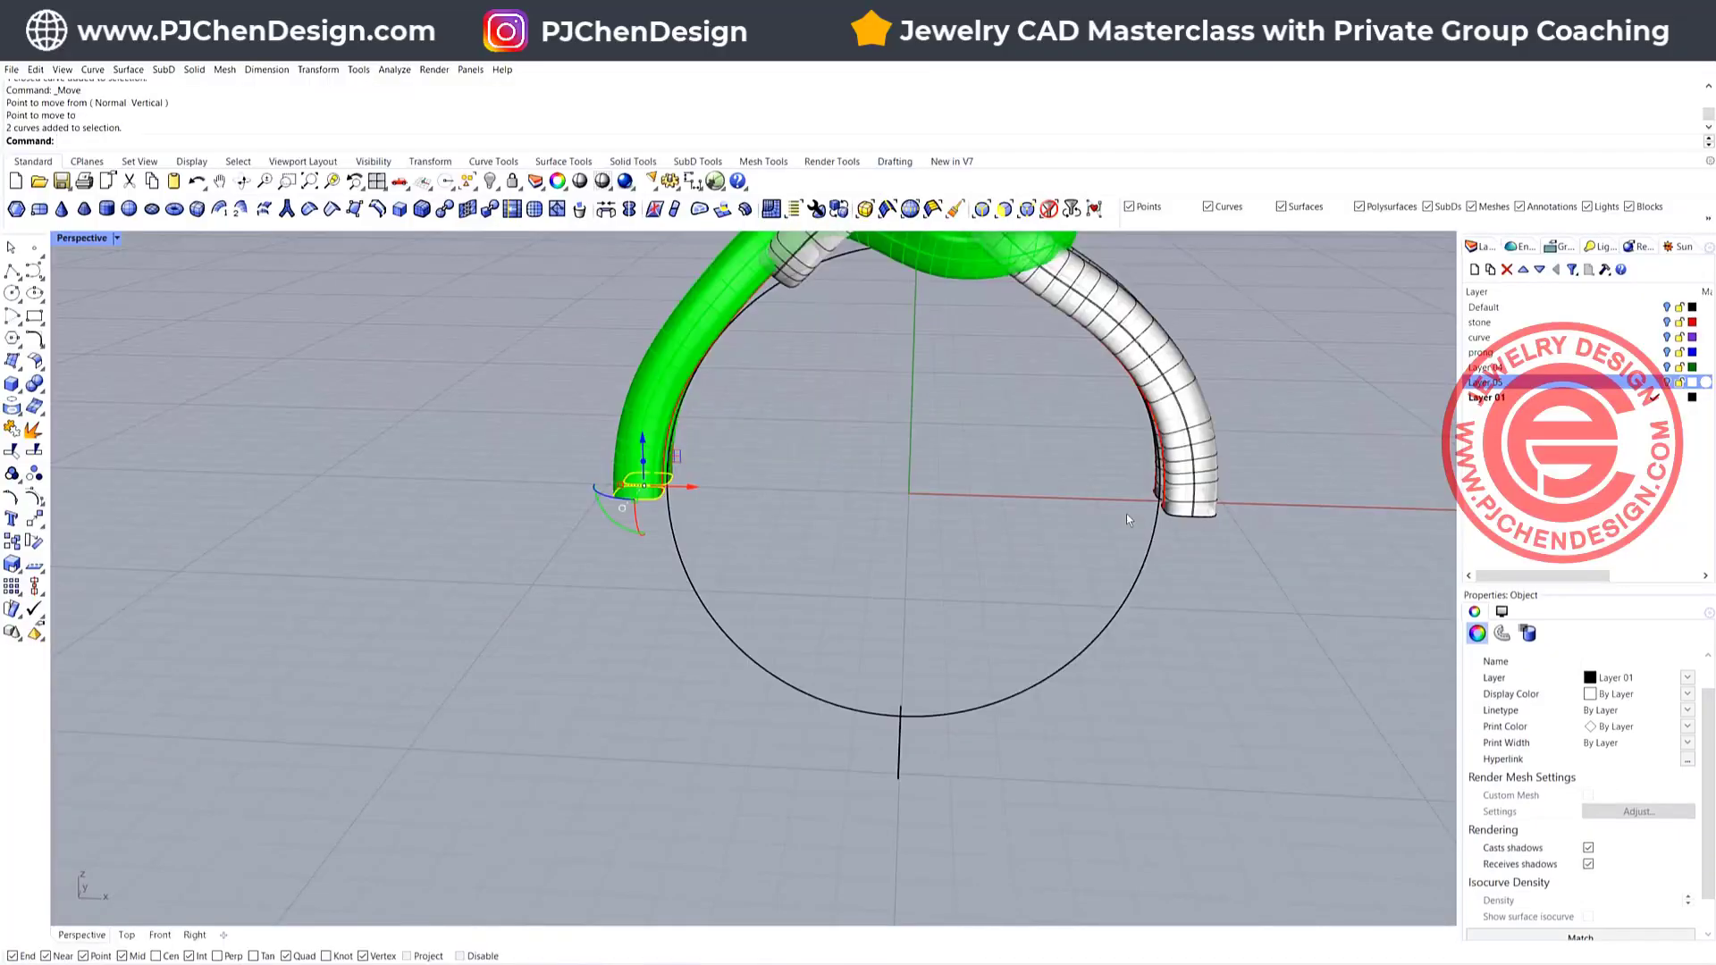
pyautogui.click(1162, 501)
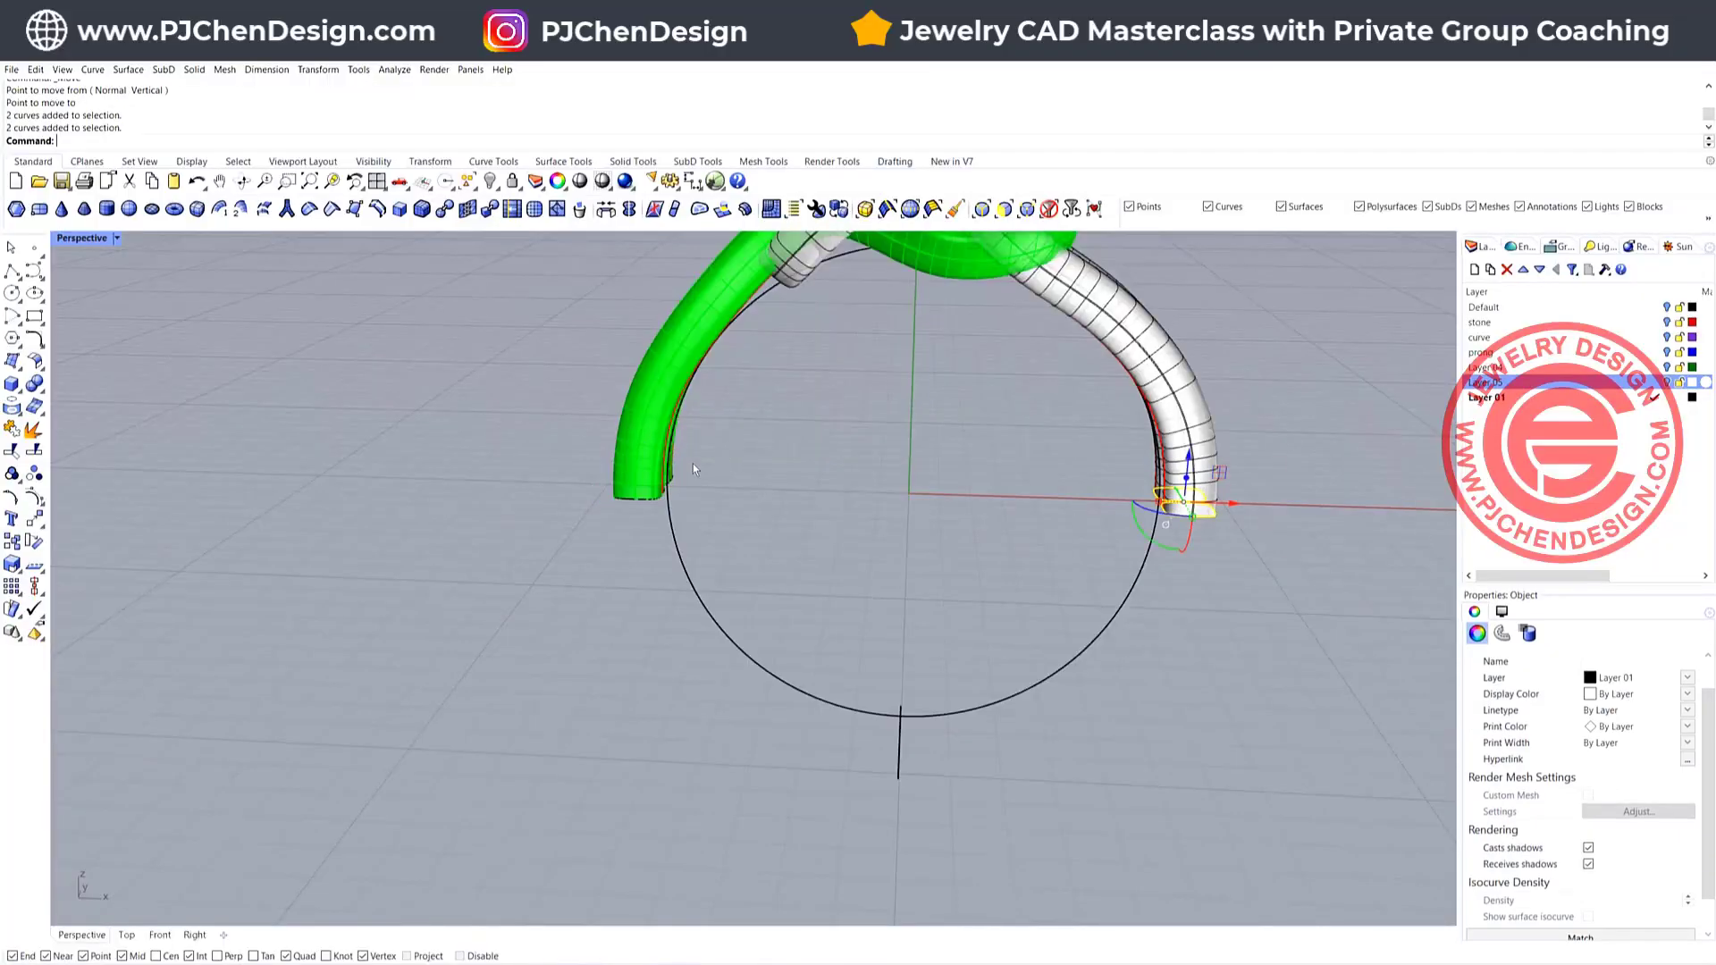
pyautogui.keyDown('shift'); pyautogui.moveTo(518, 426); pyautogui.dragTo(799, 563); pyautogui.keyUp('shift')
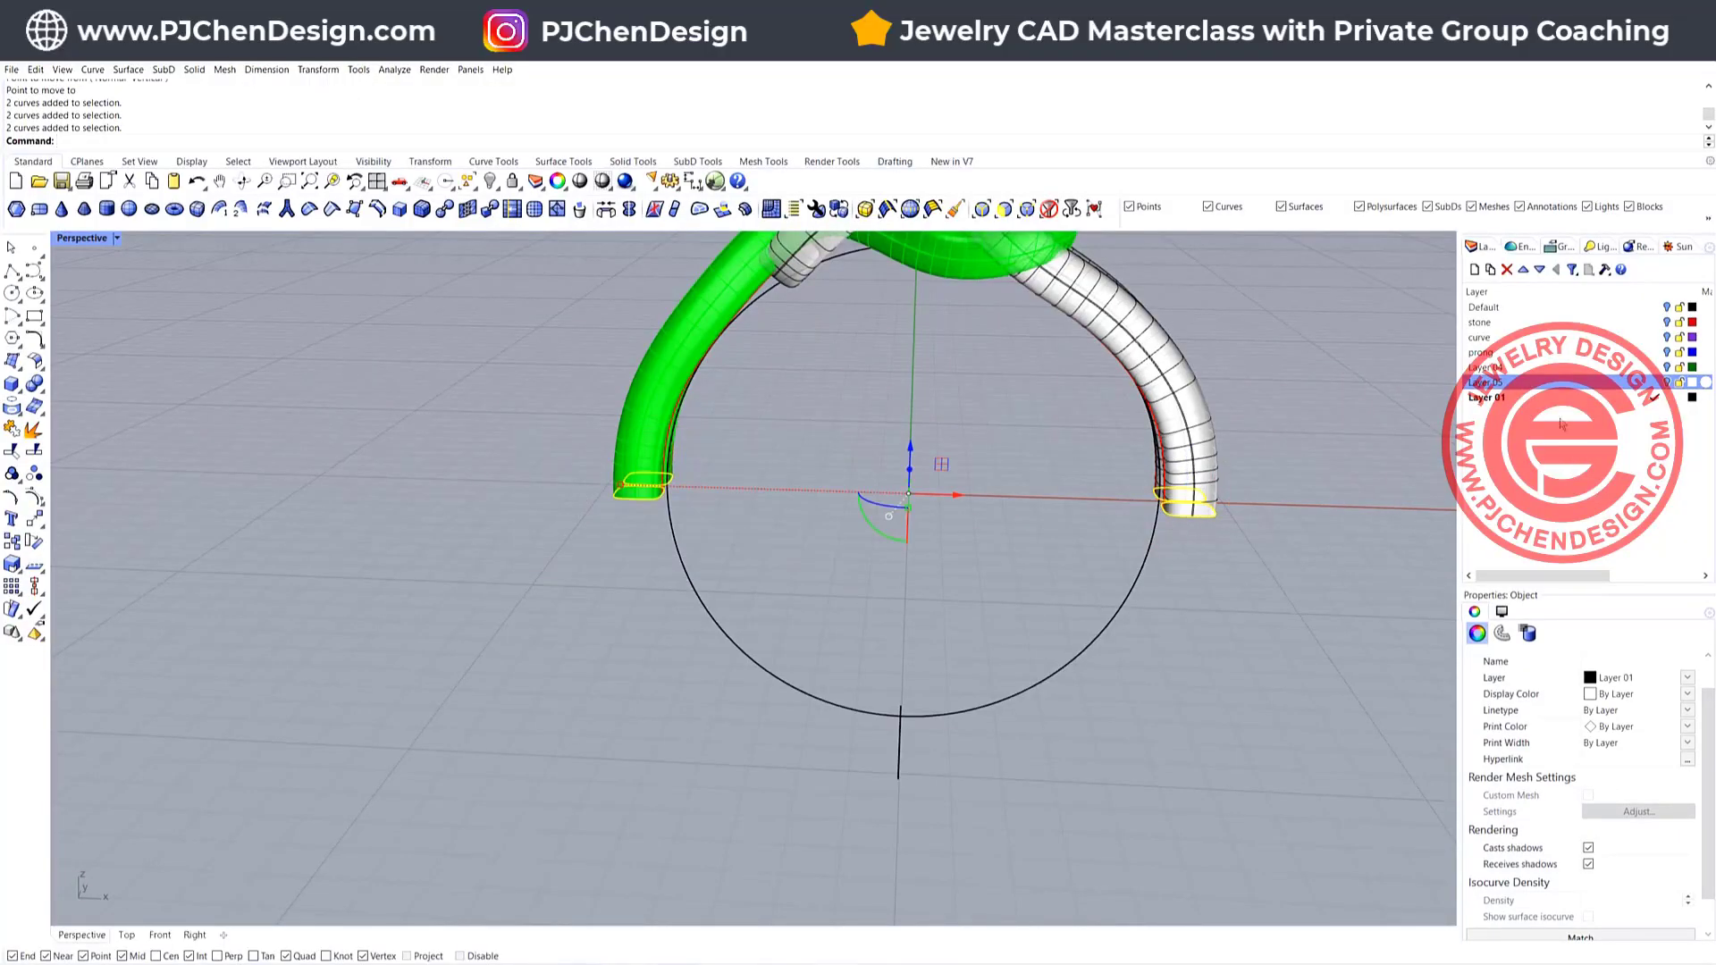
pyautogui.click(1506, 401)
pyautogui.click(1474, 269)
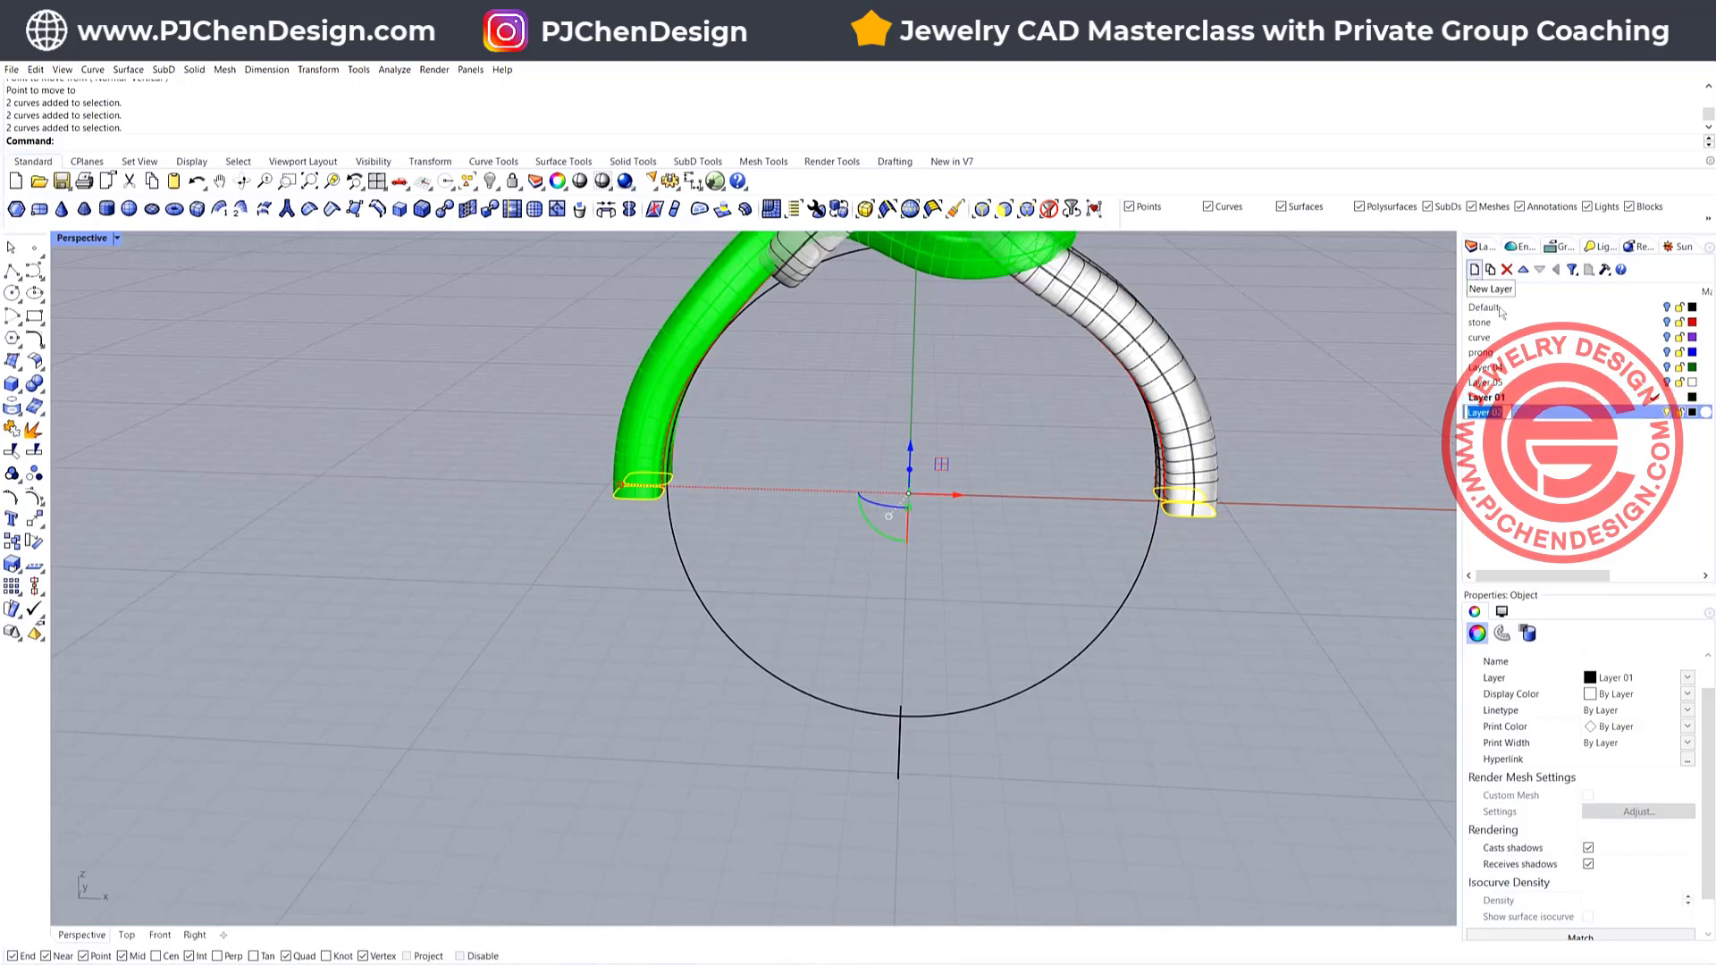
pyautogui.rightClick(1595, 420)
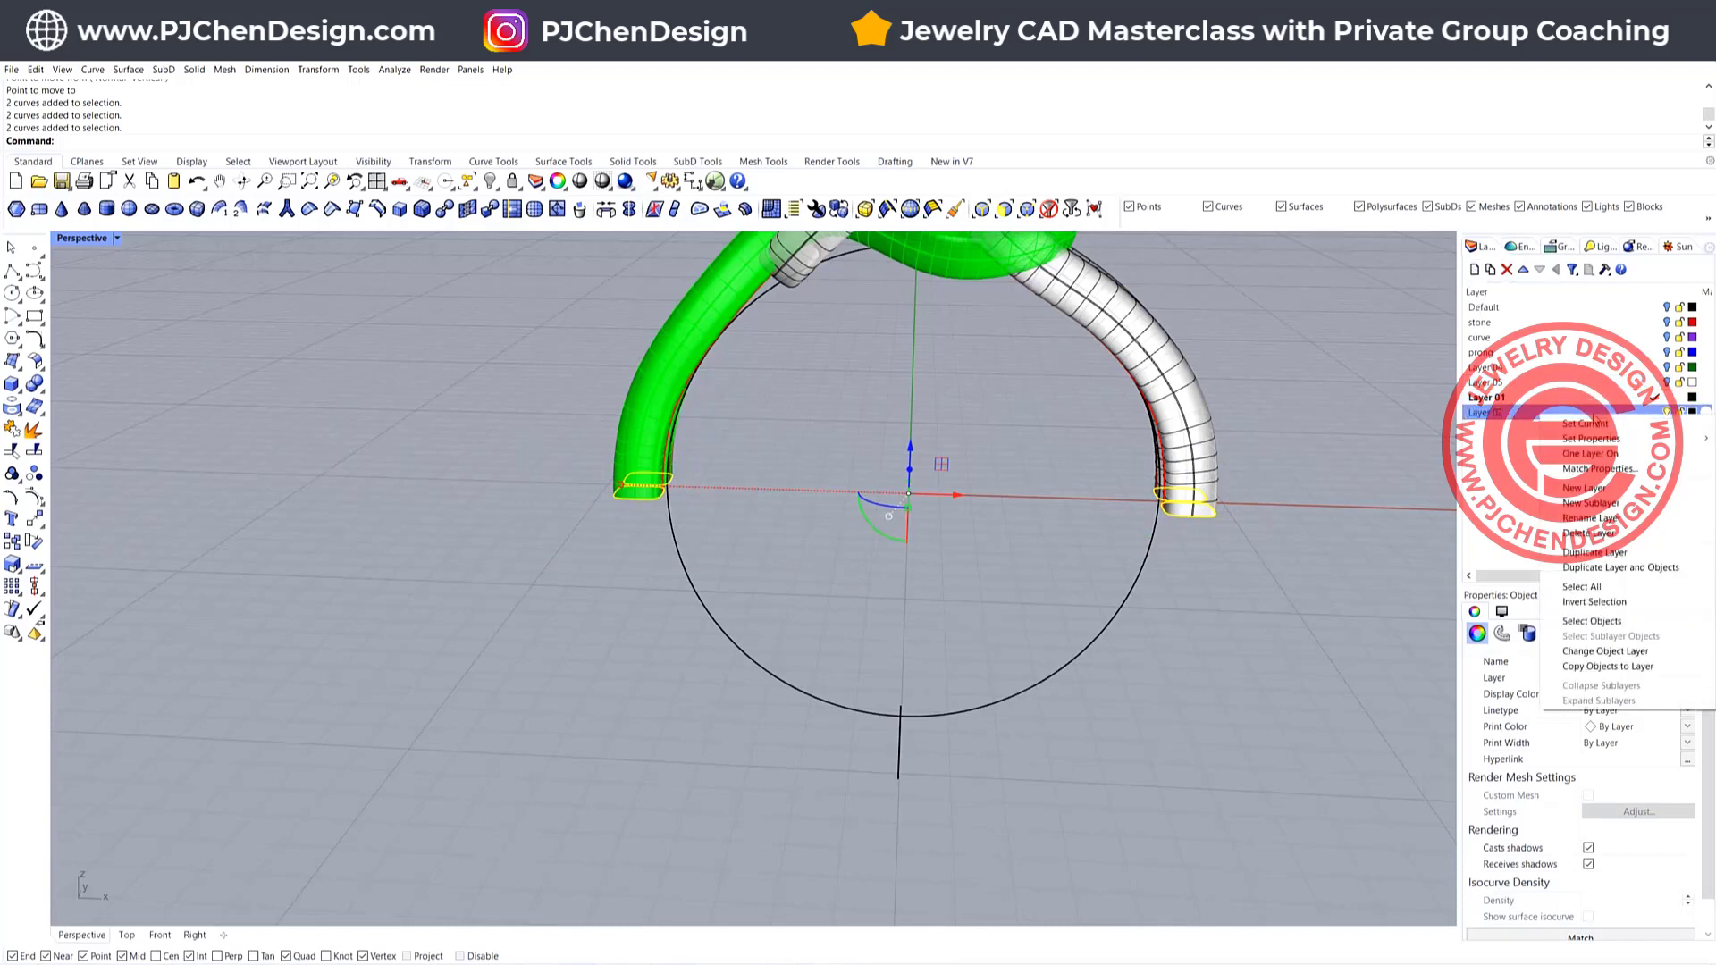
pyautogui.click(1659, 665)
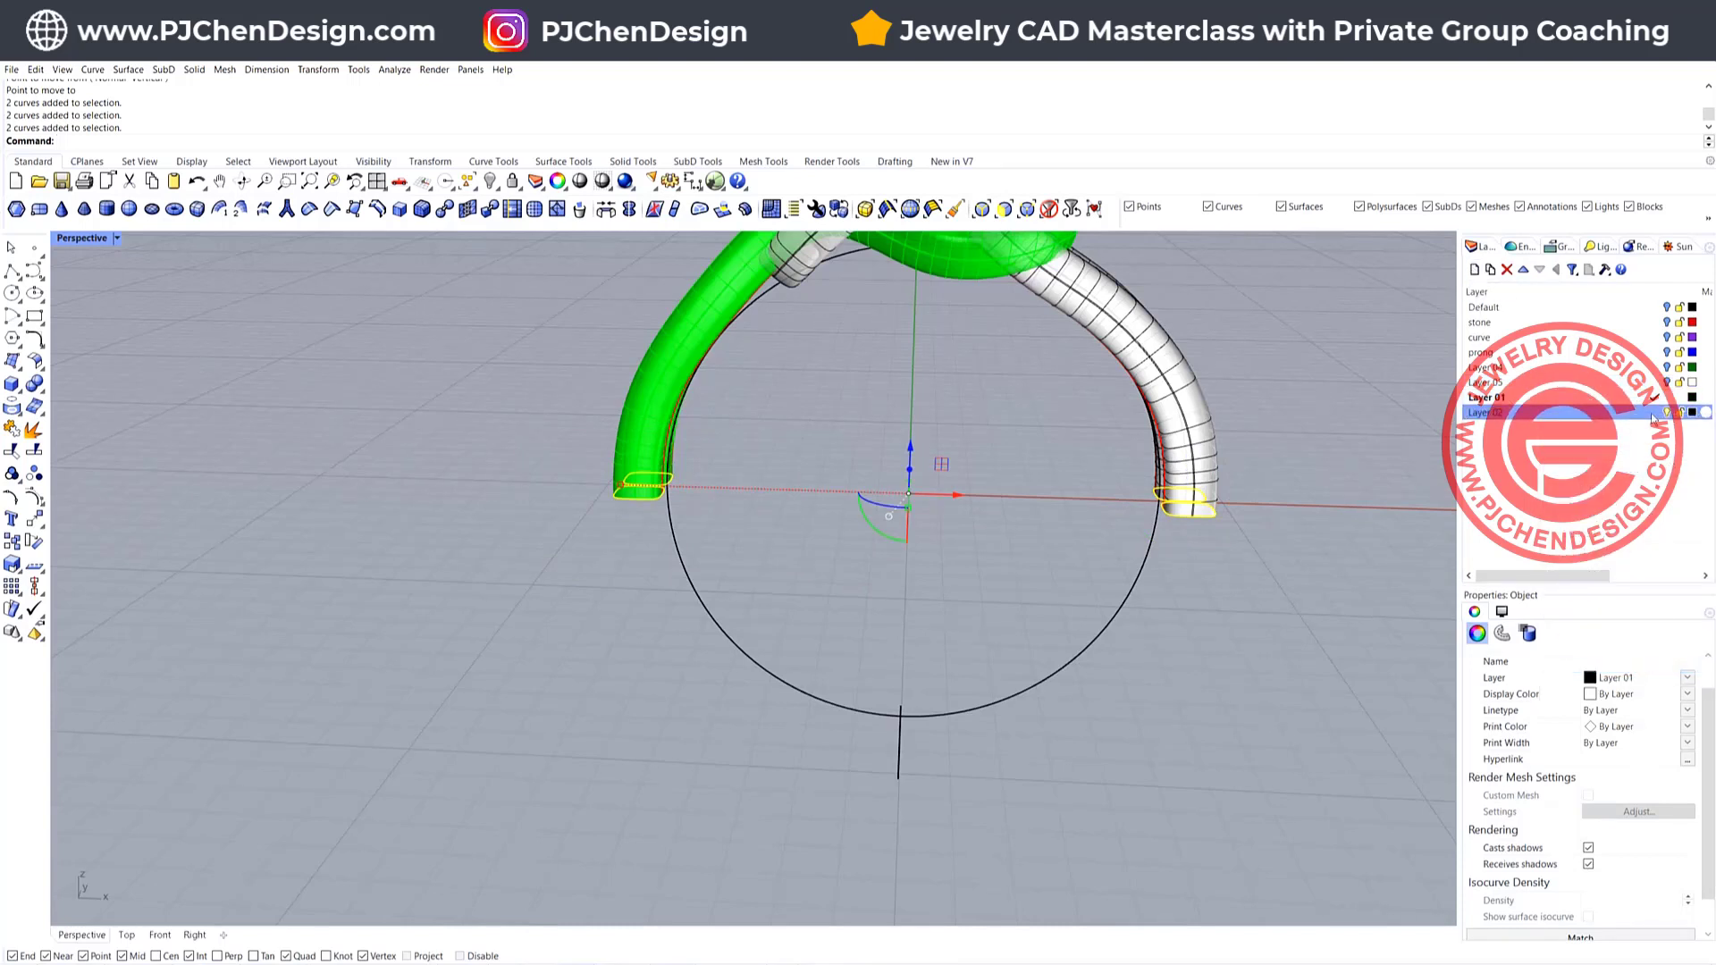
# Change the finger-size circle and the bottom rounded profile to Layer 02 and hide Layer 01
pyautogui.click(1666, 397)
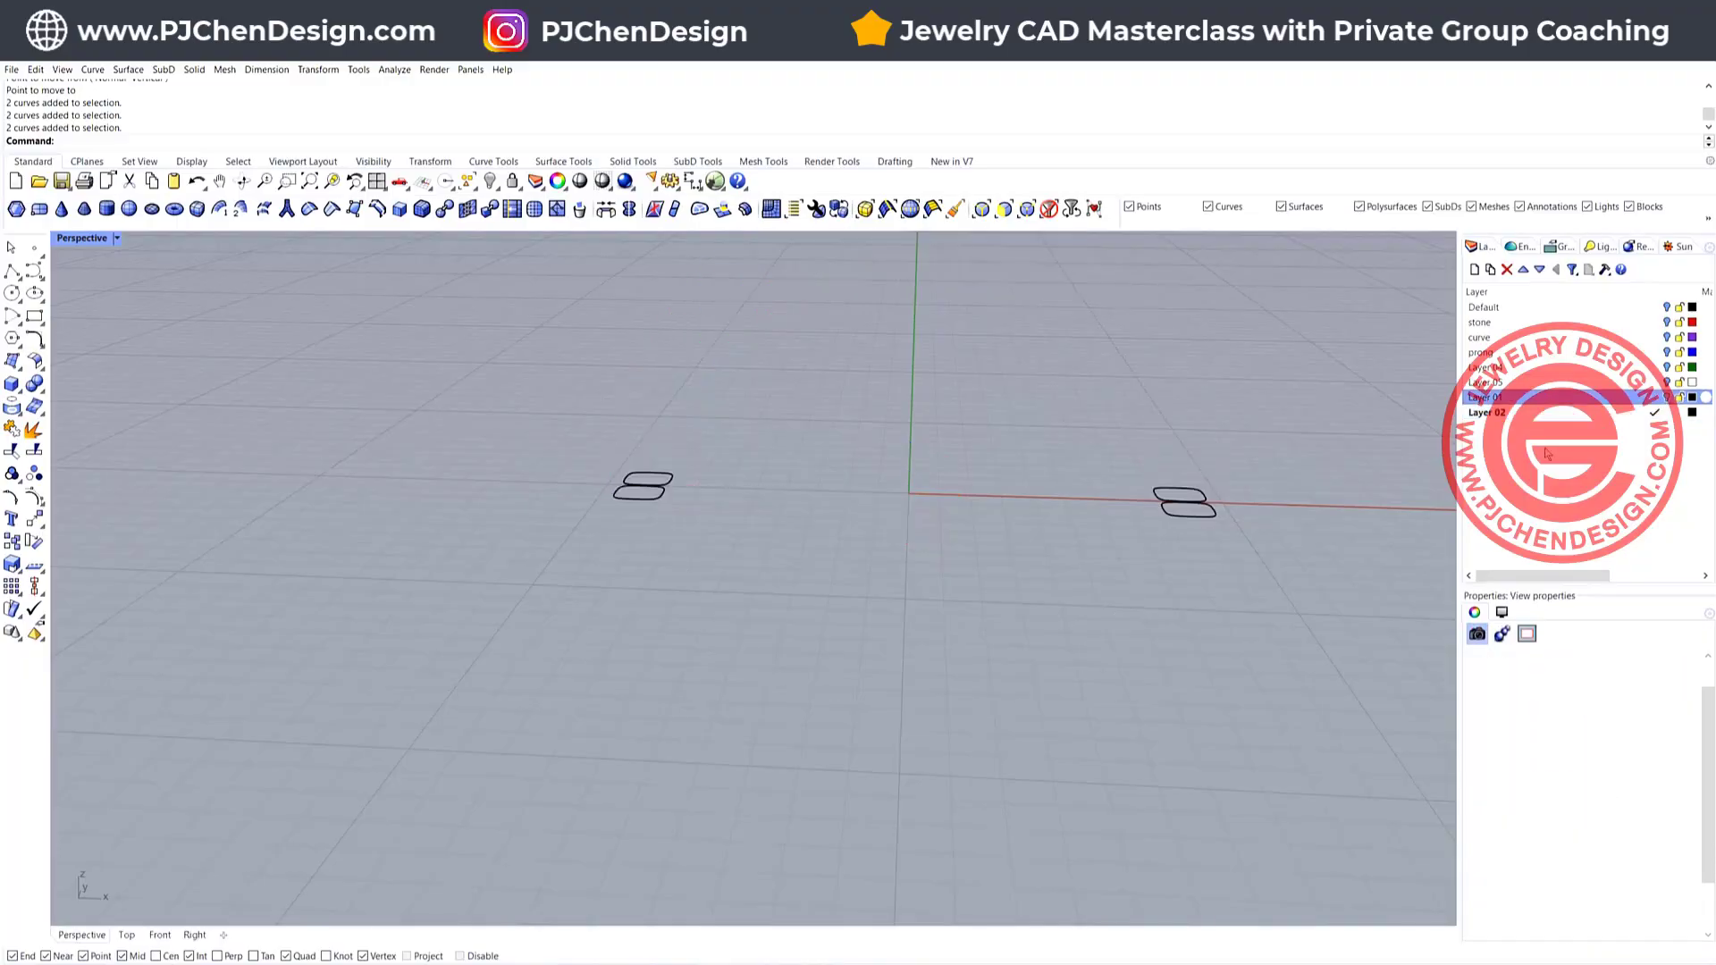
pyautogui.click(1665, 398)
pyautogui.moveTo(1000, 726); pyautogui.dragTo(872, 674)
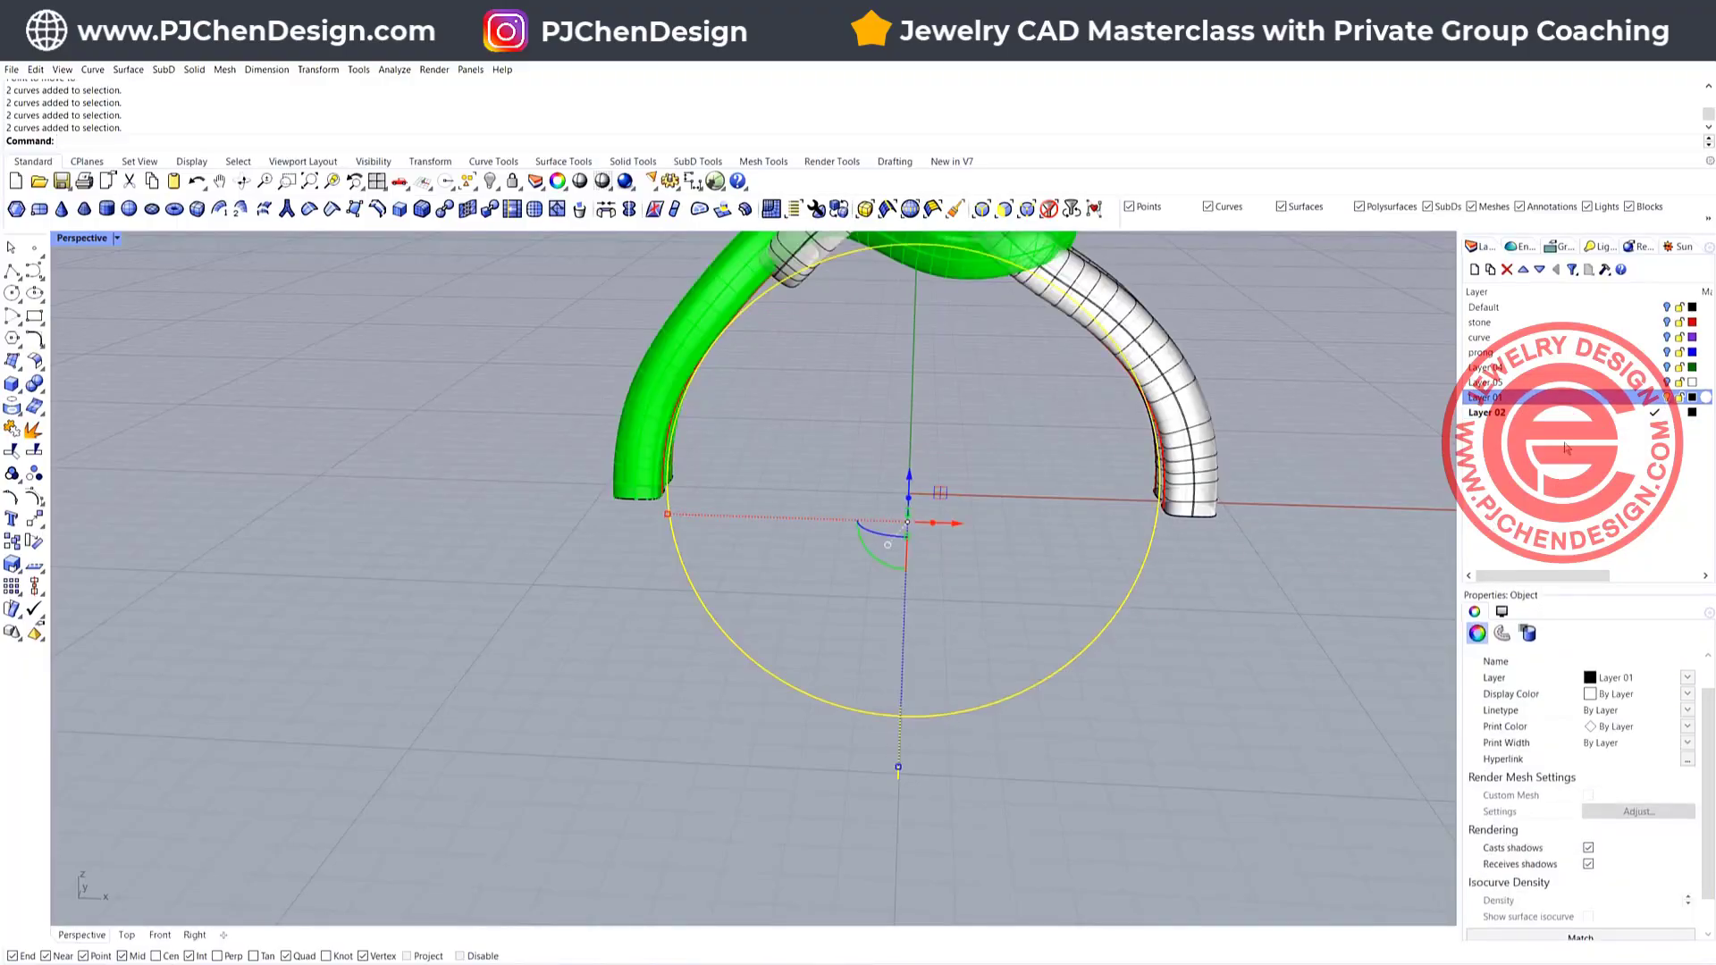
pyautogui.rightClick(1565, 413)
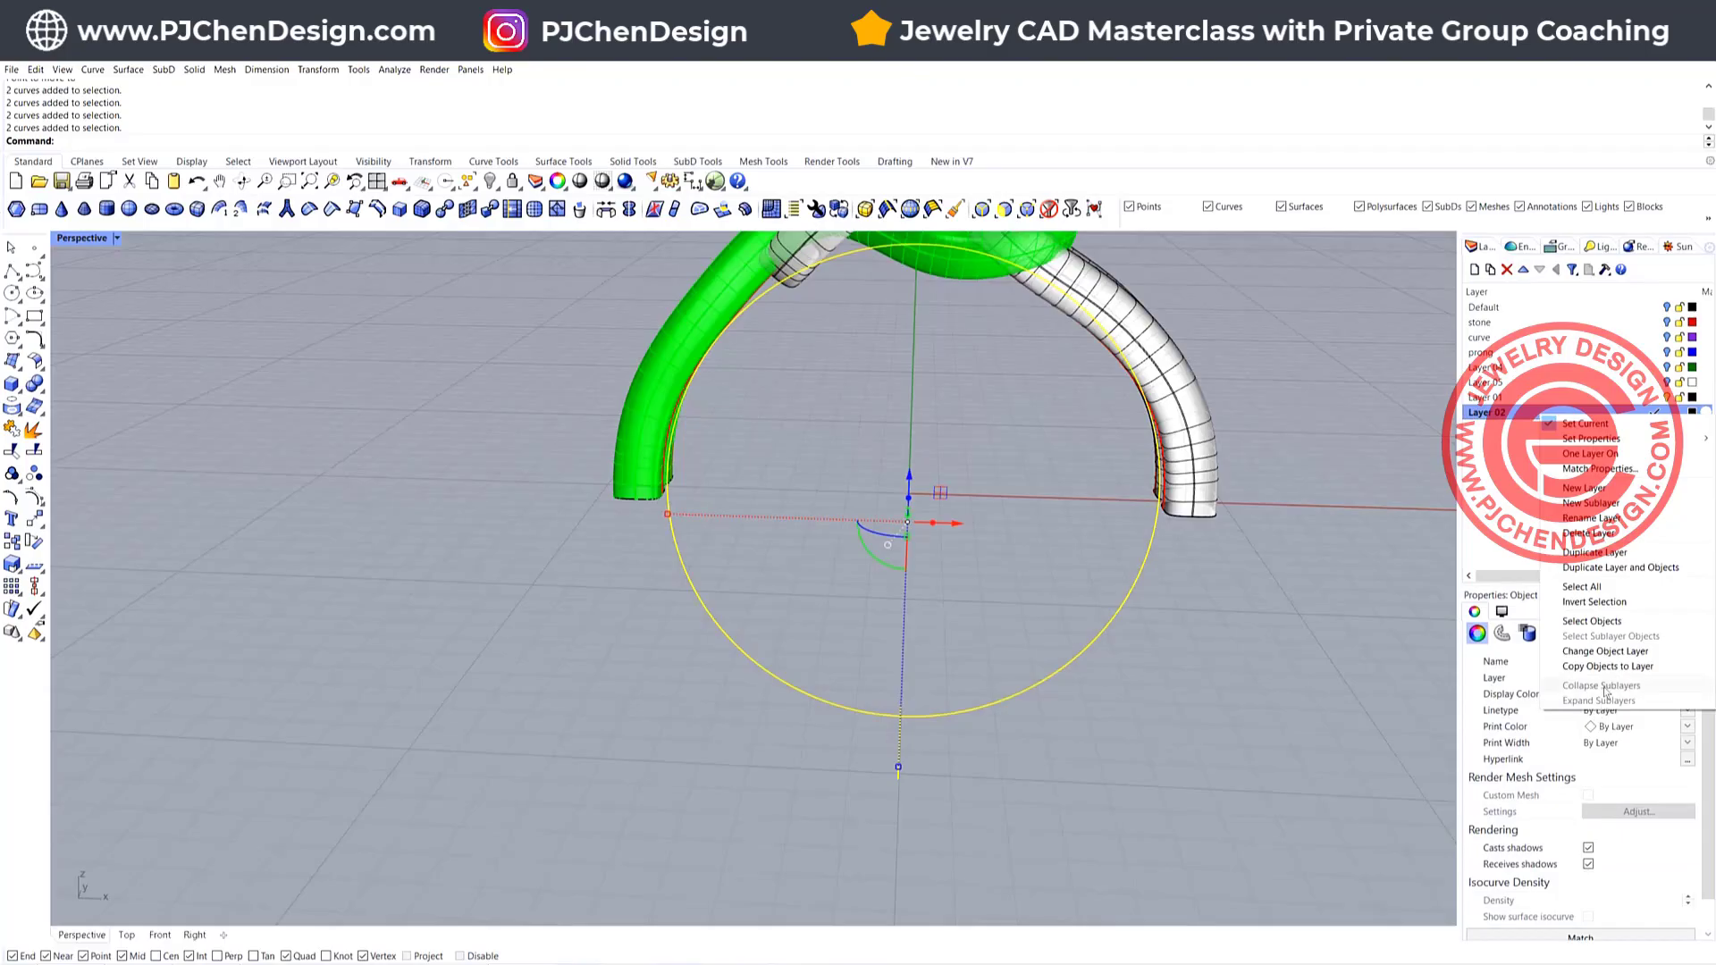
pyautogui.click(1605, 652)
pyautogui.click(1666, 398)
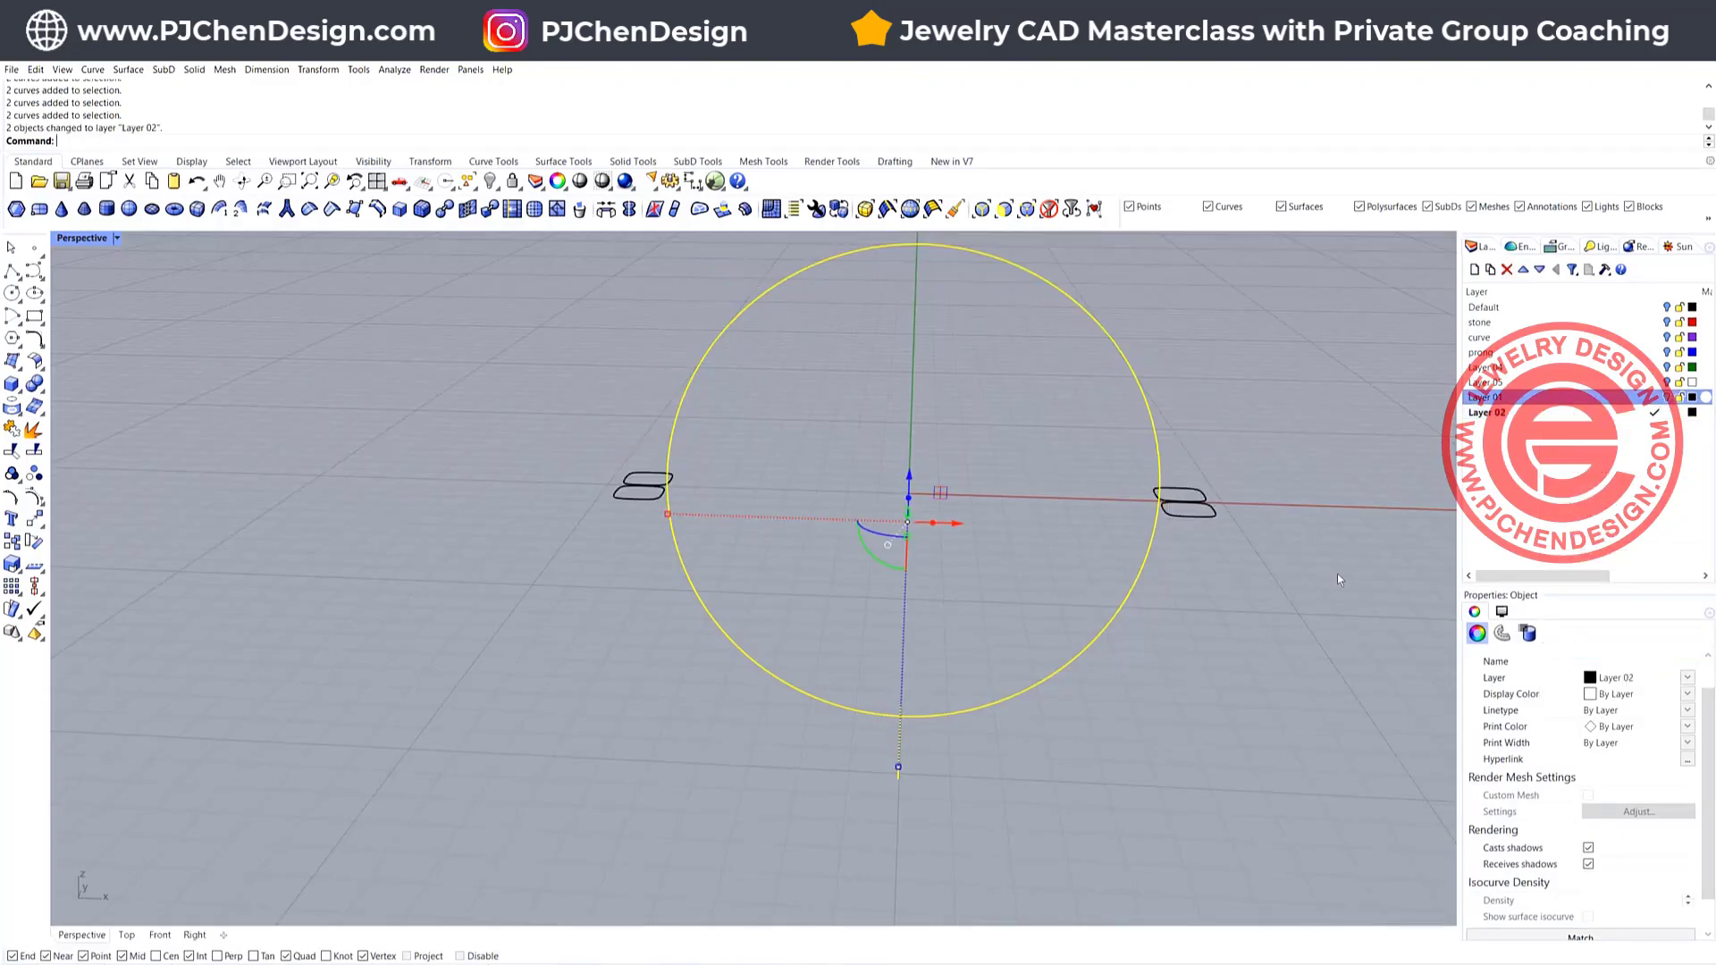
# Draw a rectangle from the outer quadrant of the left profile pair to the inner quadrant of the right pair's lower profile
pyautogui.click(1108, 535)
pyautogui.moveTo(1103, 534); pyautogui.dragTo(603, 554, button='right')
pyautogui.scroll(6, 361, 423)
pyautogui.scroll(2, 361, 423)
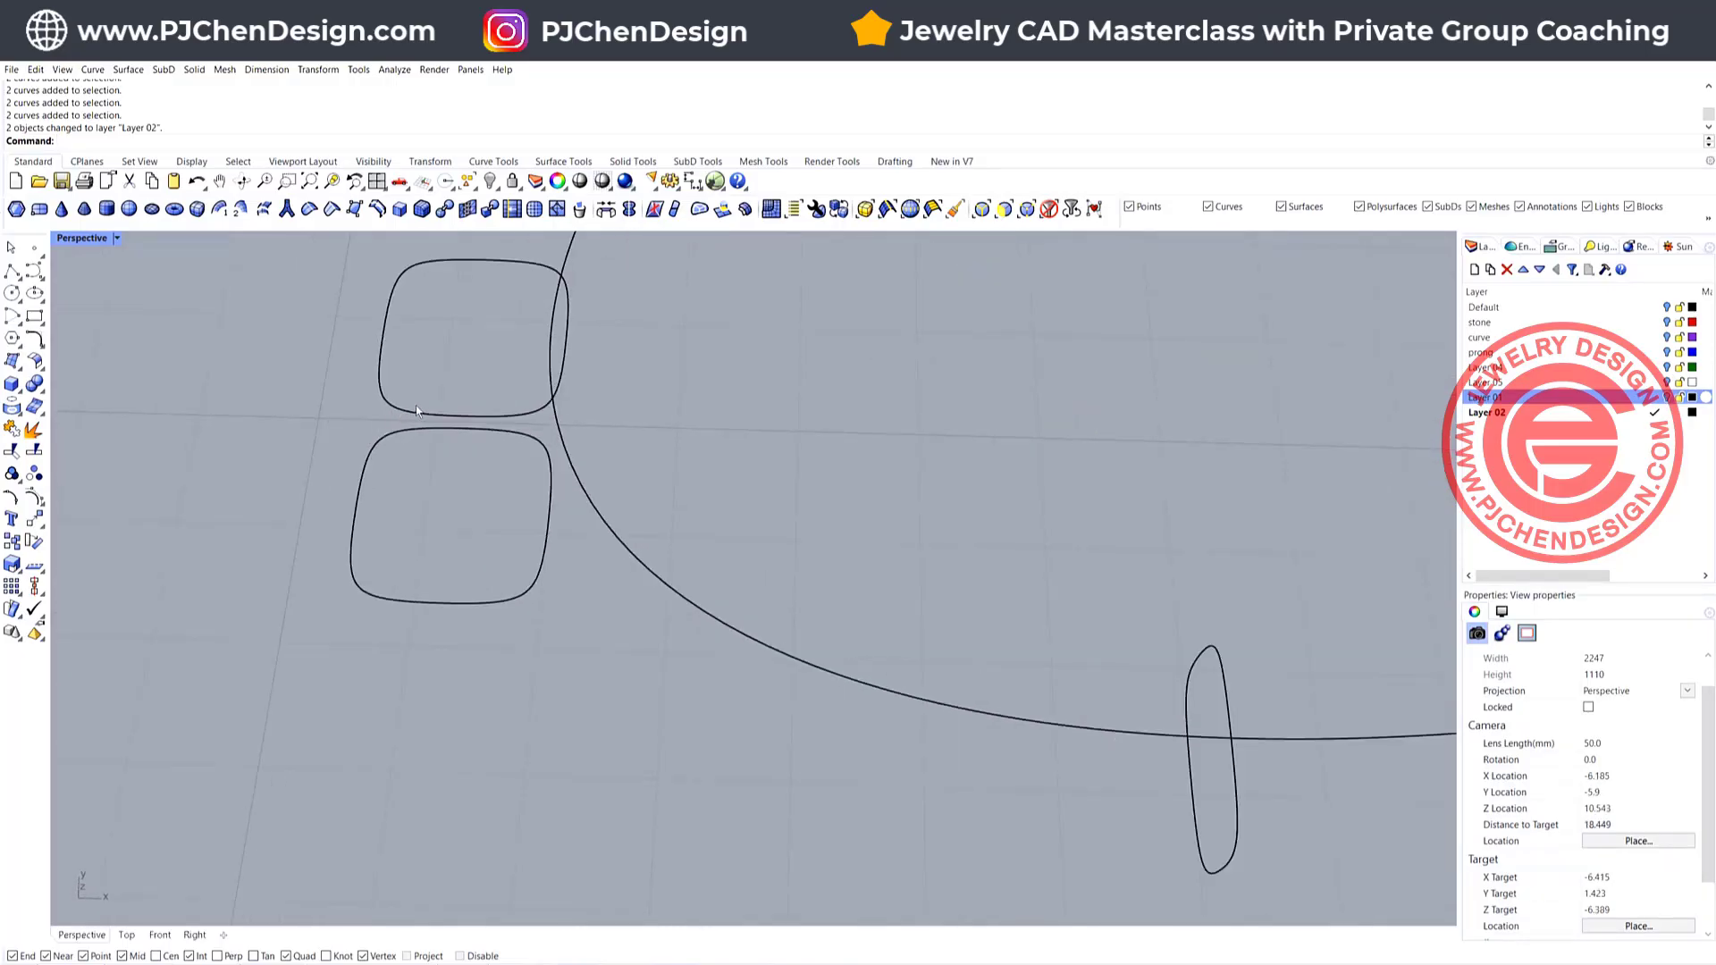
pyautogui.moveTo(472, 481); pyautogui.dragTo(398, 362)
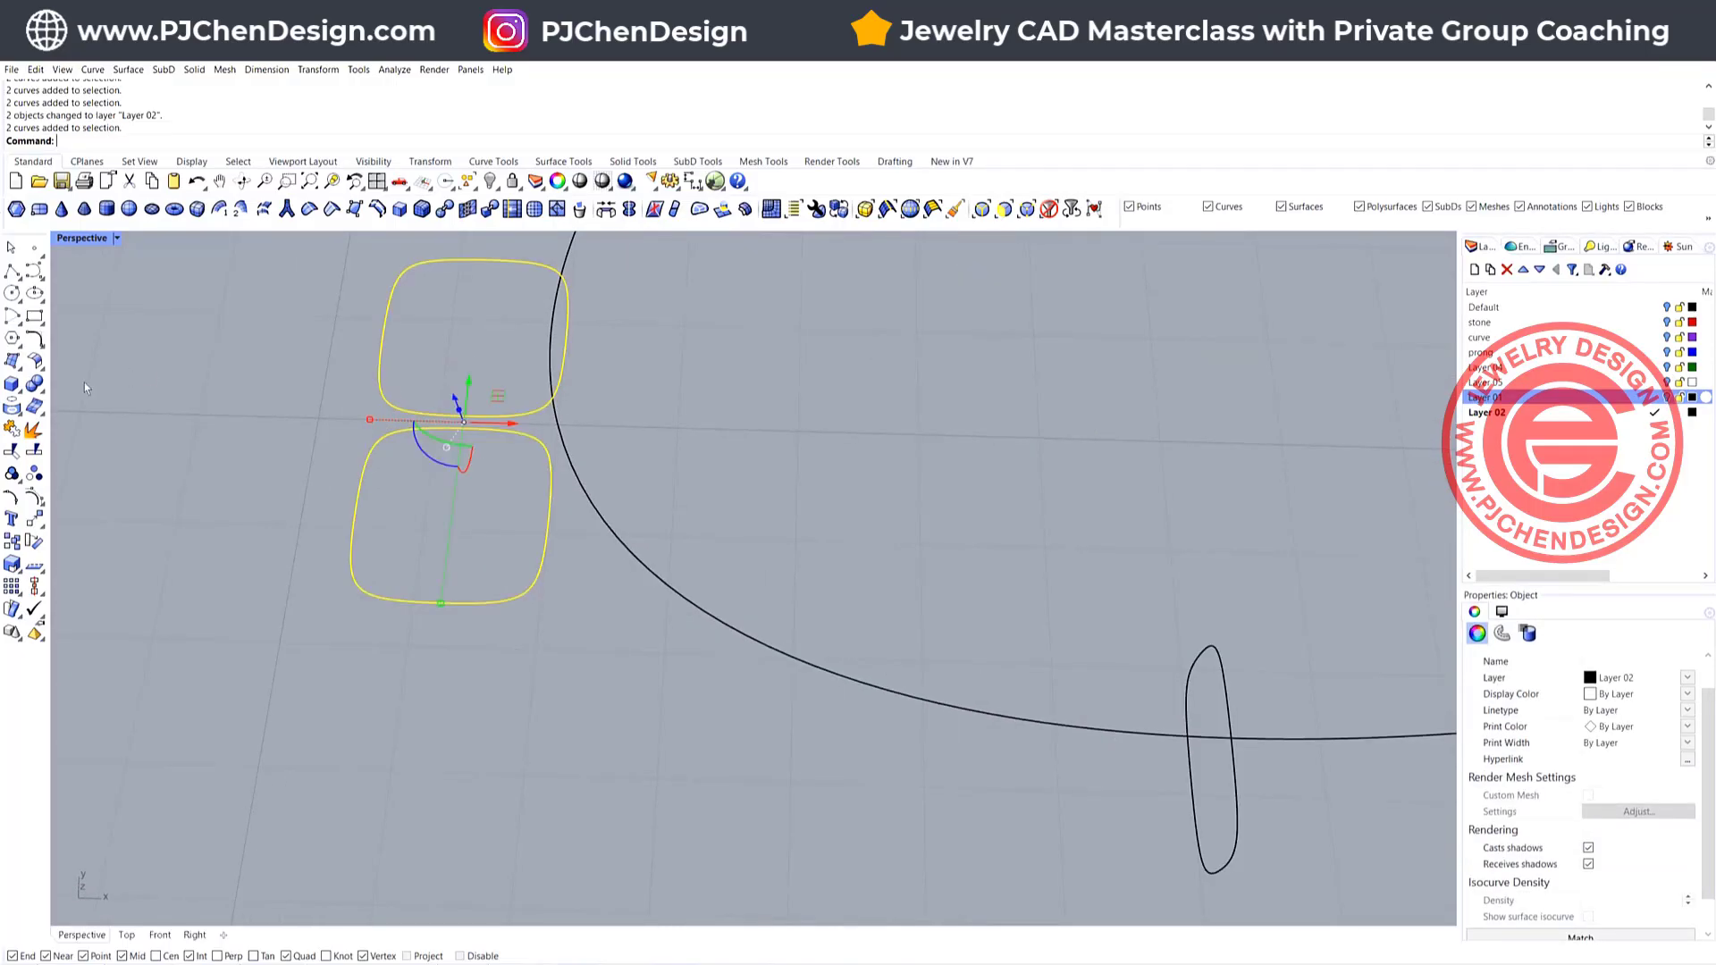
pyautogui.click(34, 316)
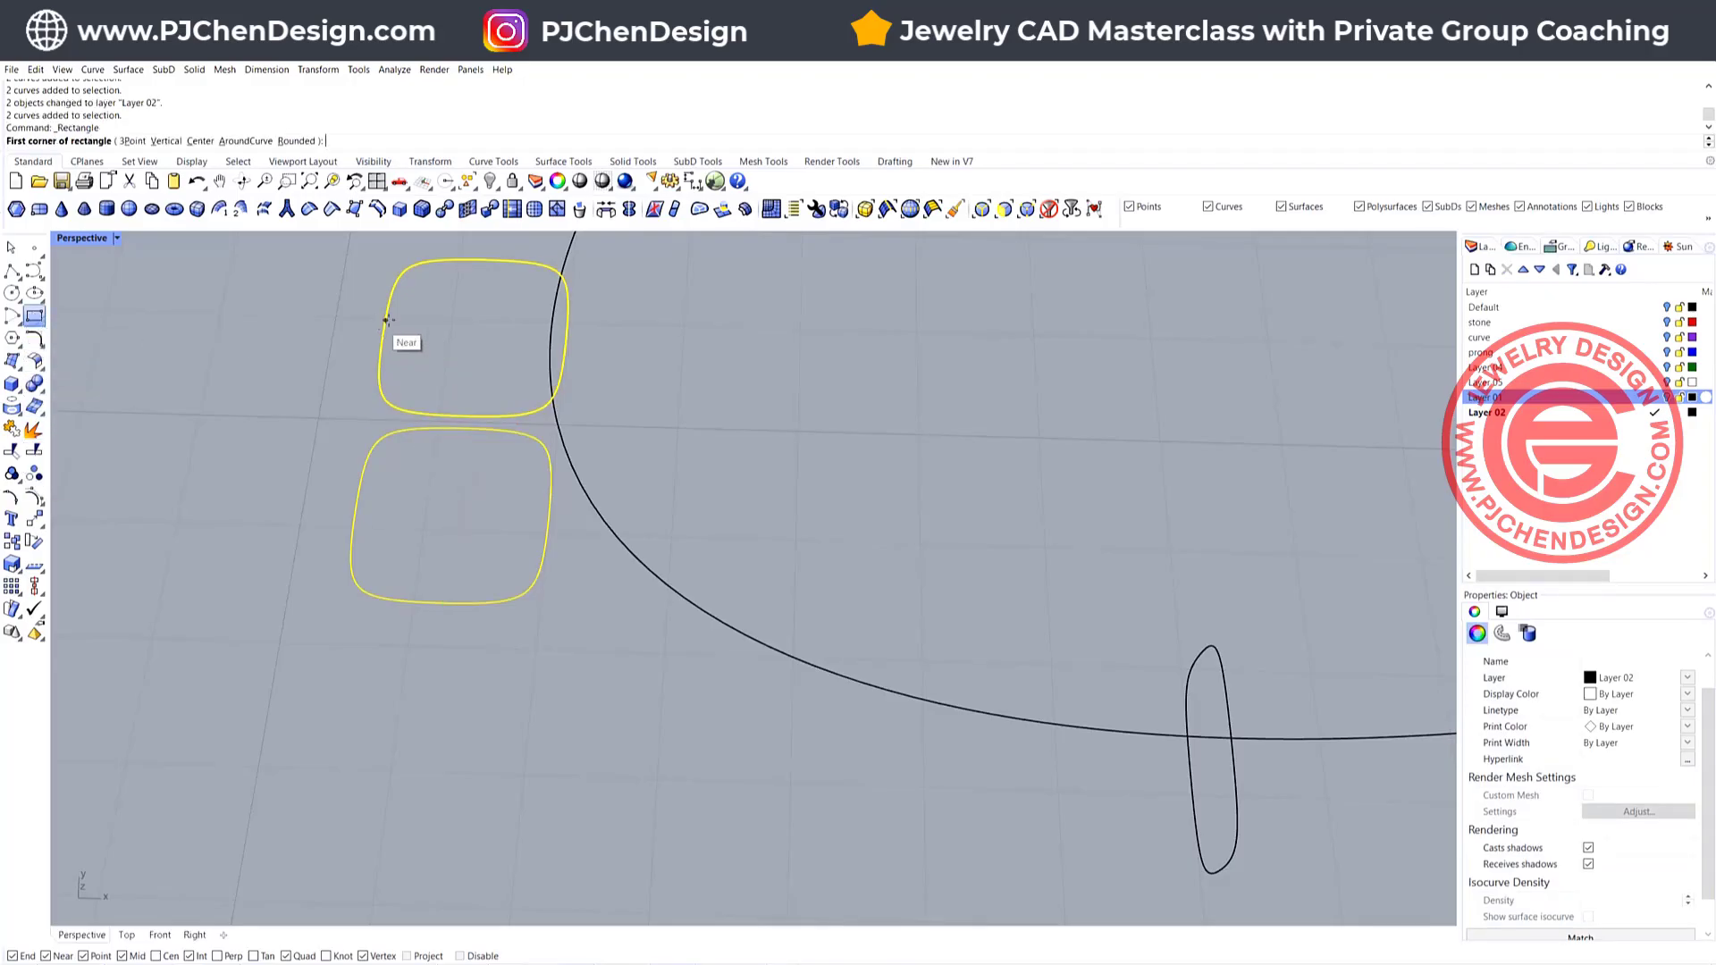
pyautogui.click(380, 333)
pyautogui.scroll(-8, 894, 554)
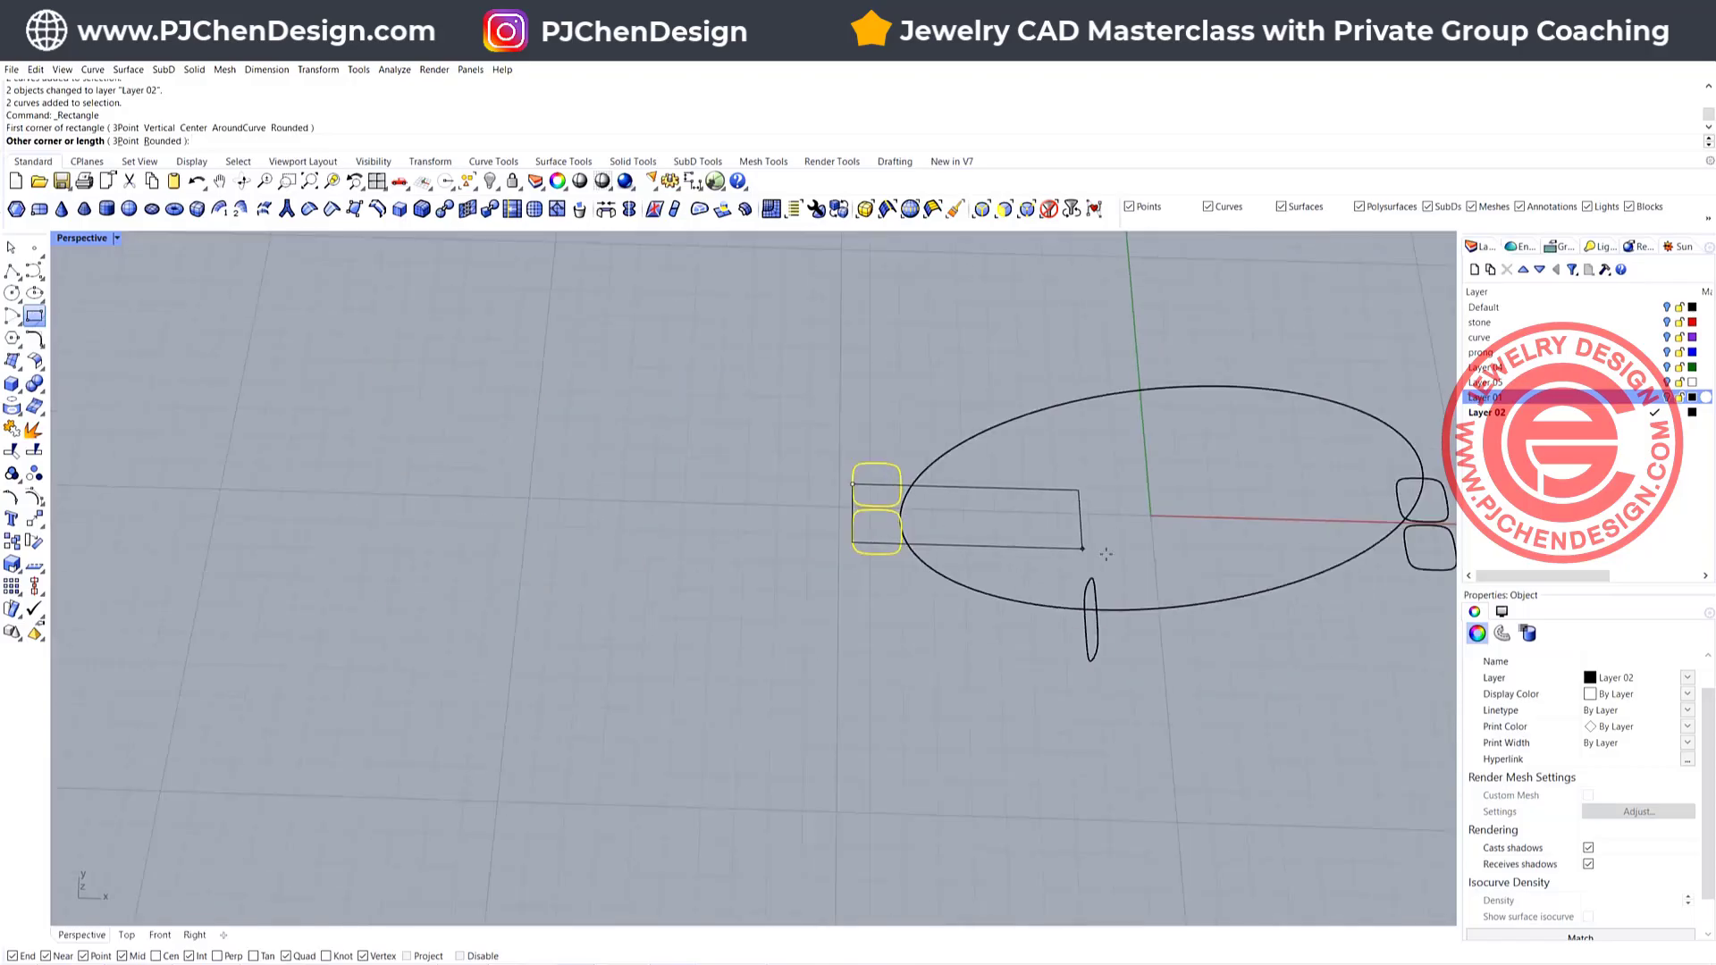
pyautogui.click(1037, 547)
pyautogui.scroll(5, 988, 550)
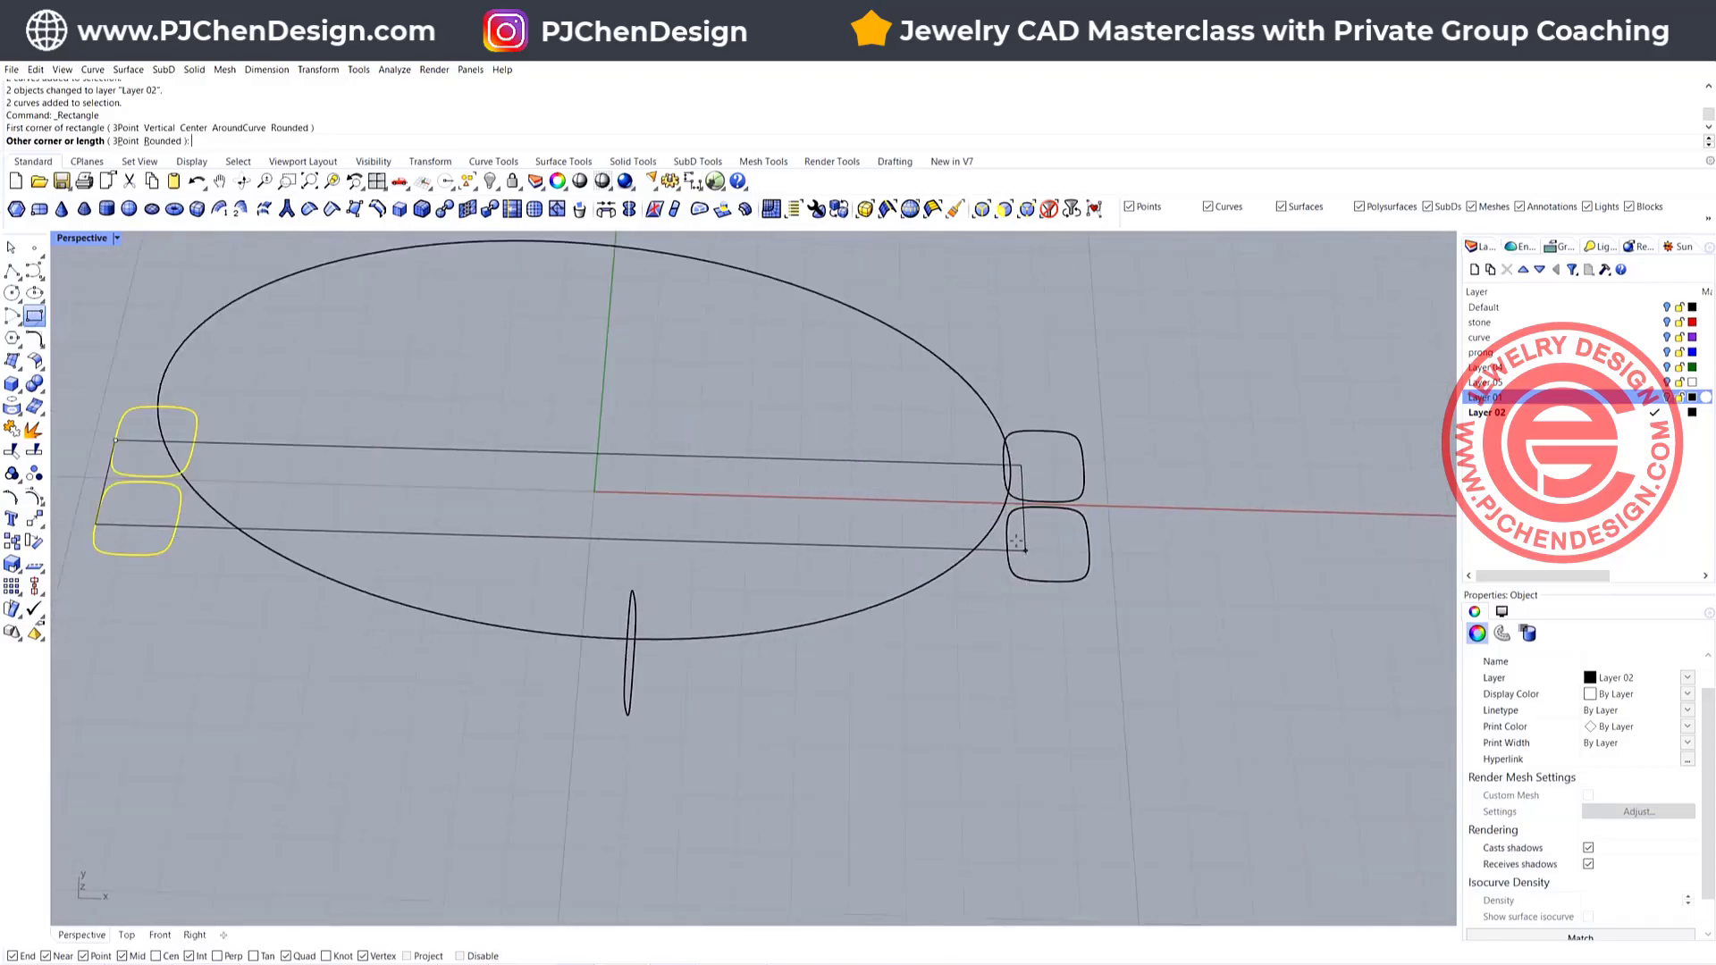
pyautogui.click(901, 468)
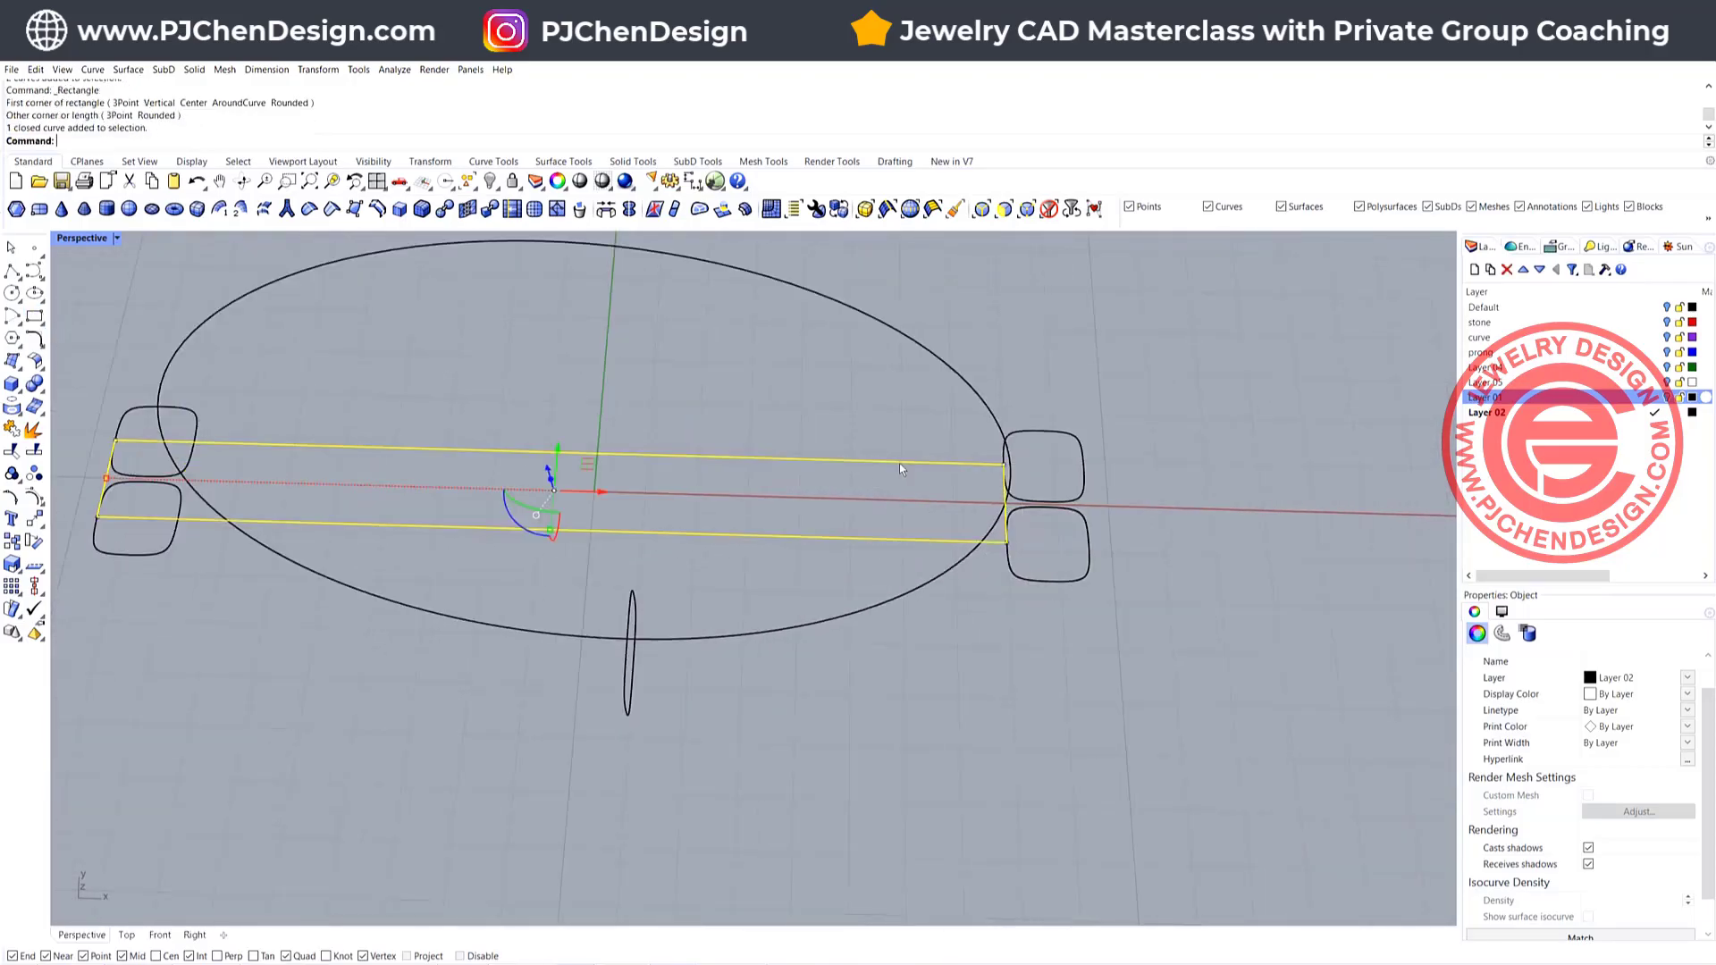
# Trim away the facing halves of the two left profile curves, using the rectangle as cutting object
pyautogui.scroll(3, 133, 391)
pyautogui.keyDown('shift'); pyautogui.moveTo(128, 428); pyautogui.dragTo(241, 400, button='right'); pyautogui.keyUp('shift')
pyautogui.click(33, 450)
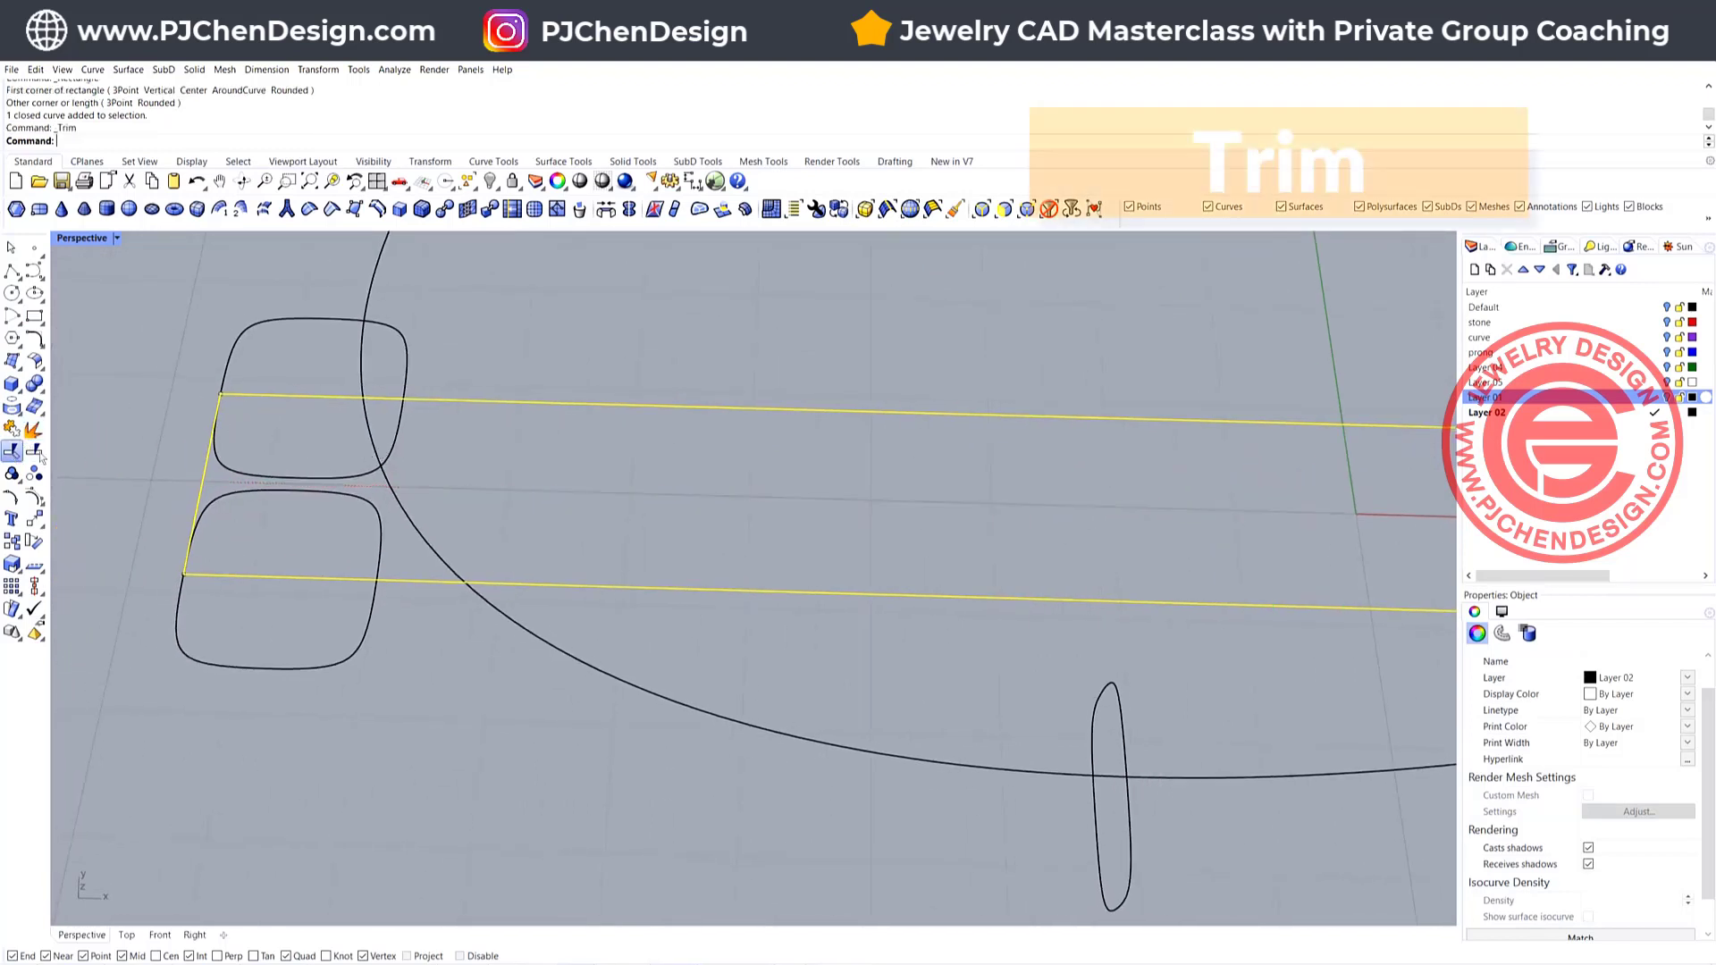
pyautogui.click(300, 478)
pyautogui.click(284, 490)
pyautogui.scroll(-3, 599, 558)
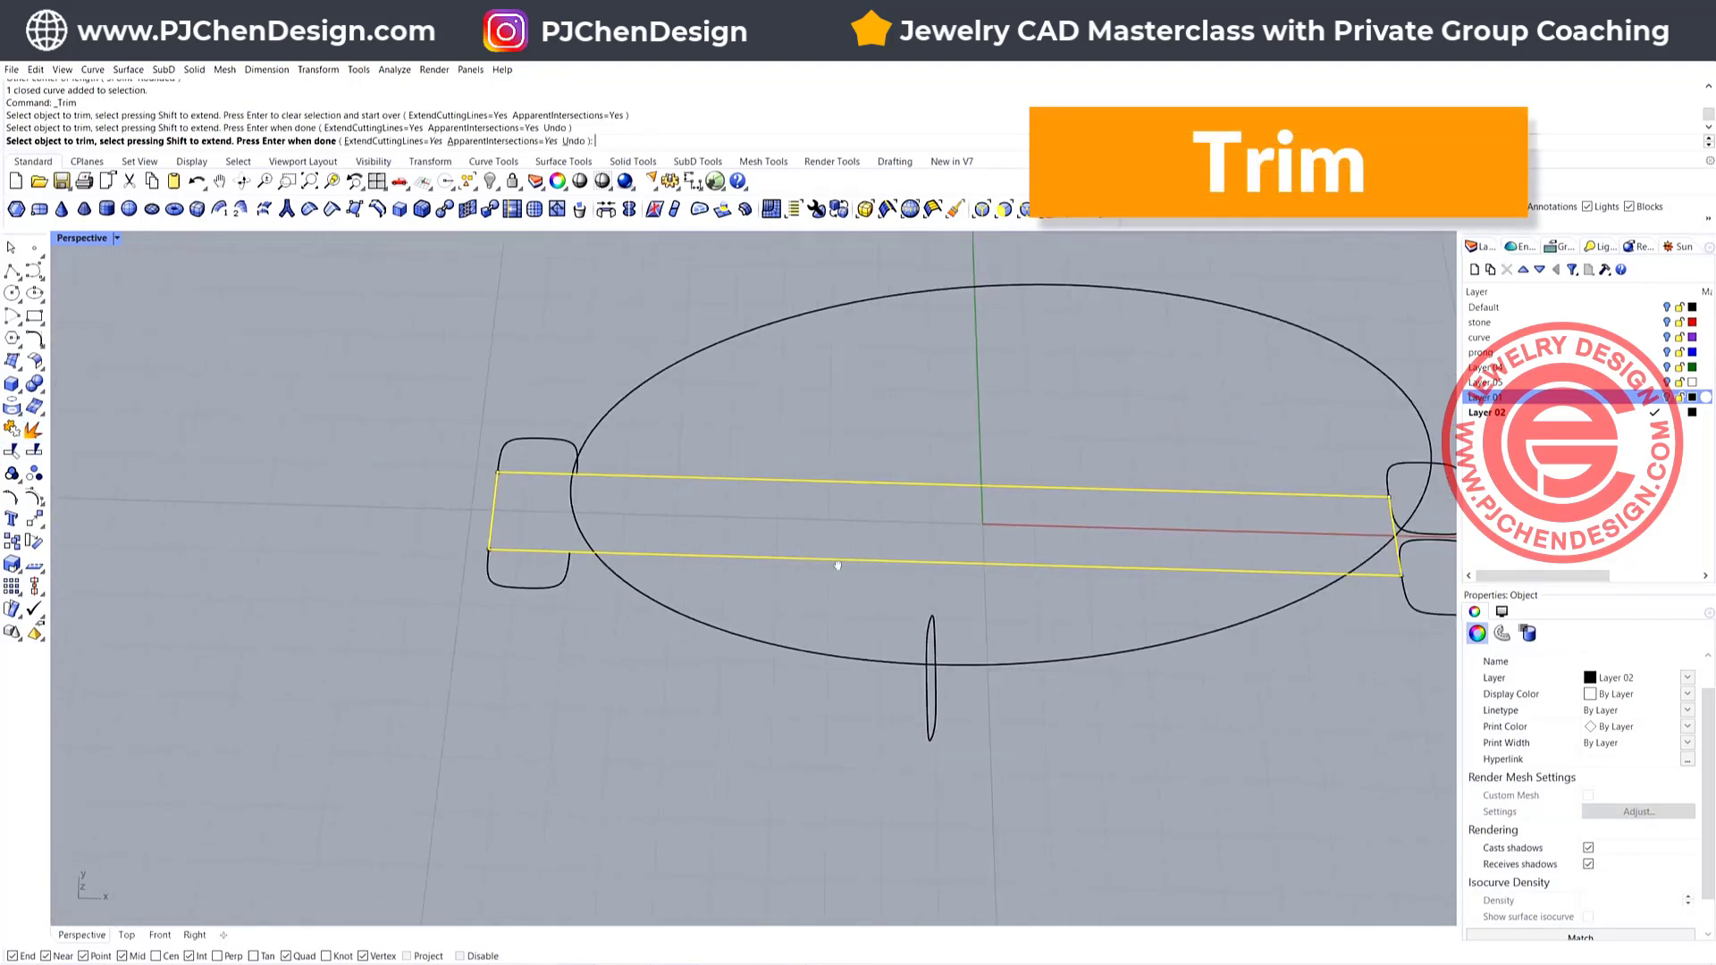
# Move the rectangle's two right corner points outward to the outer quadrant of the right profile pair
pyautogui.scroll(4, 1138, 586)
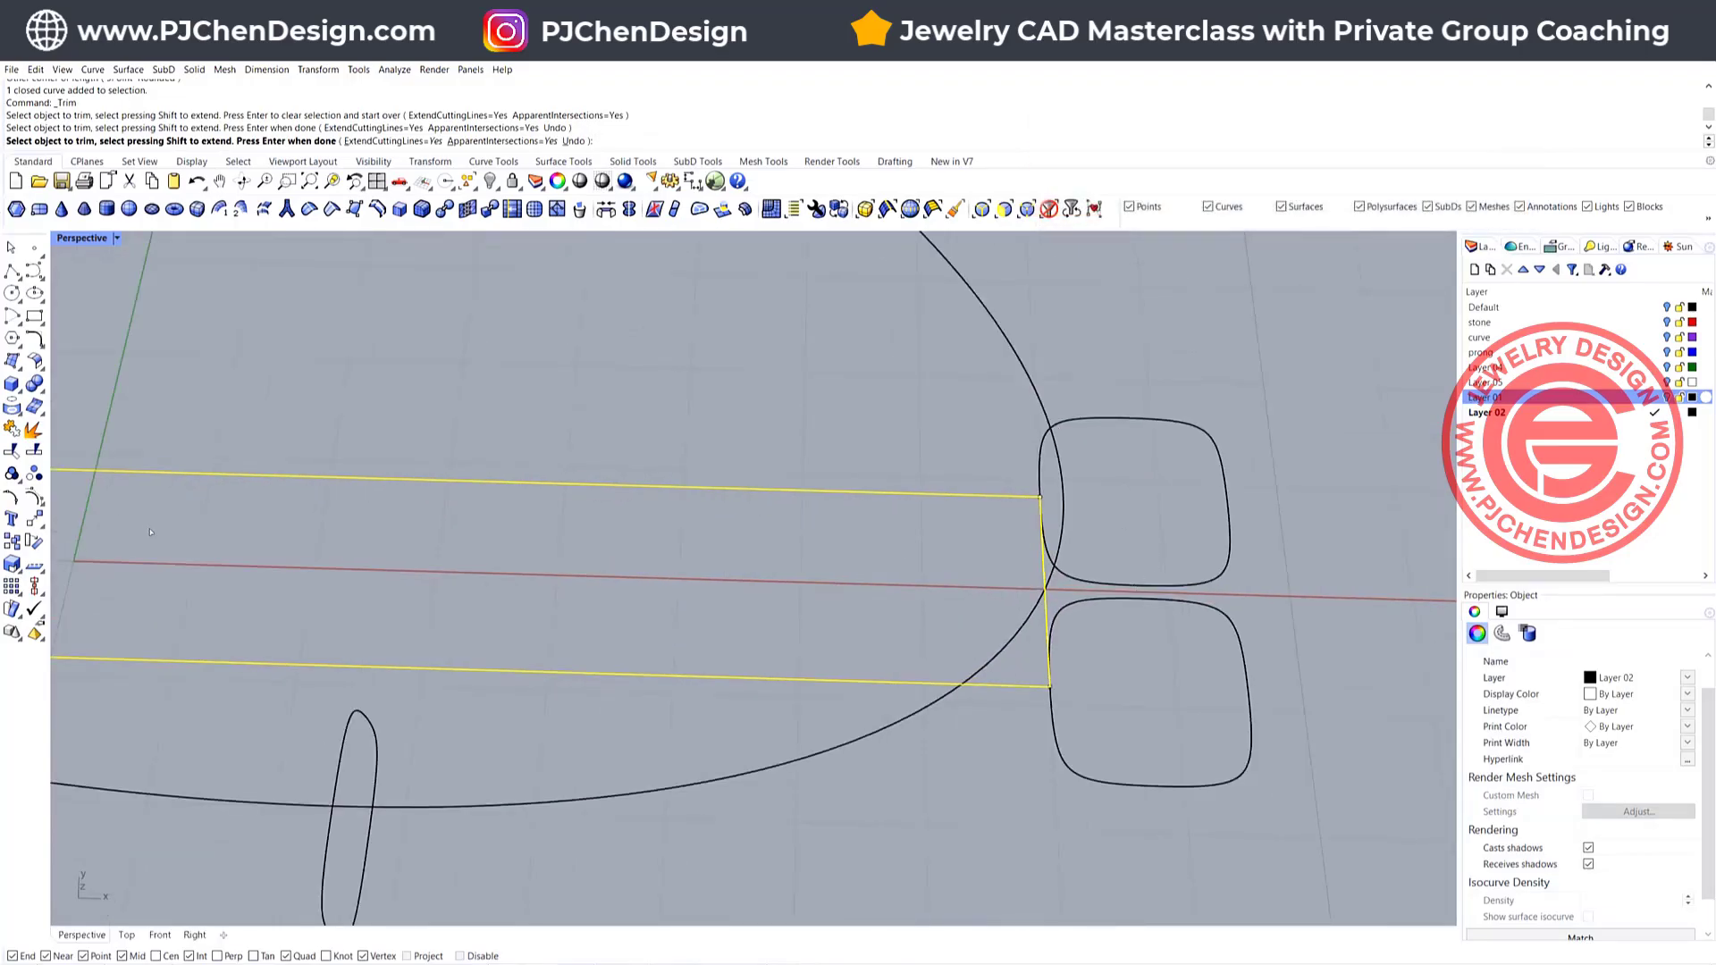
pyautogui.click(33, 519)
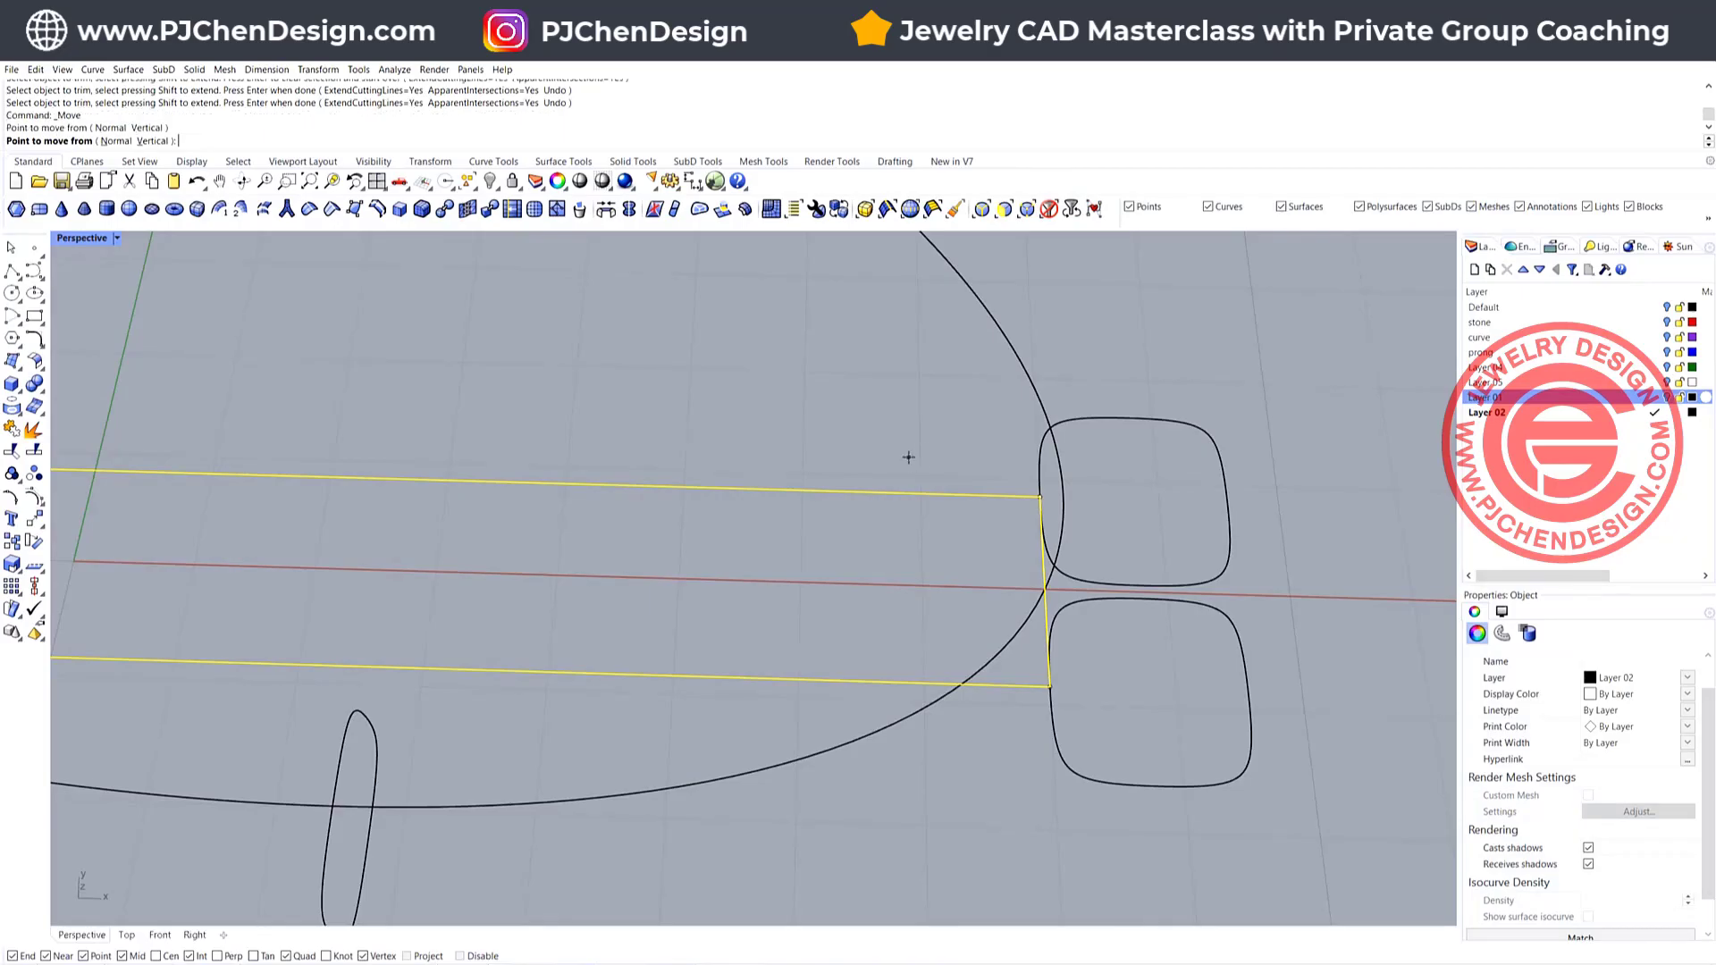
pyautogui.press('Escape')
pyautogui.moveTo(946, 443); pyautogui.dragTo(1117, 761)
pyautogui.click(34, 517)
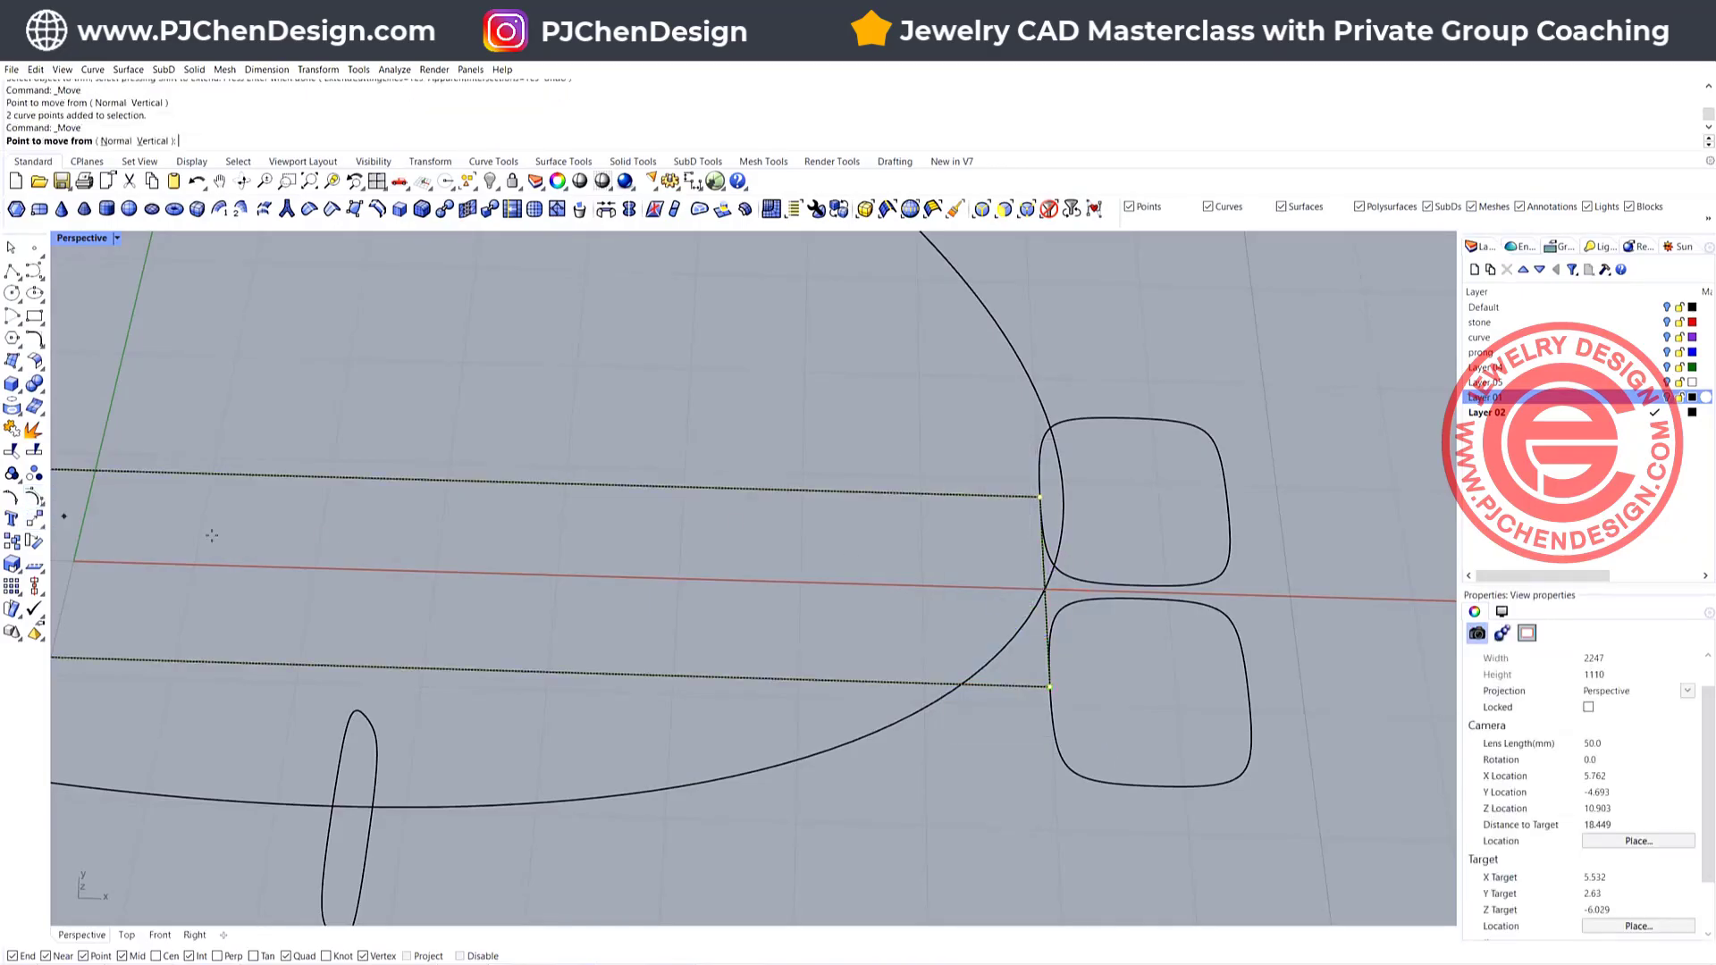
pyautogui.click(1059, 500)
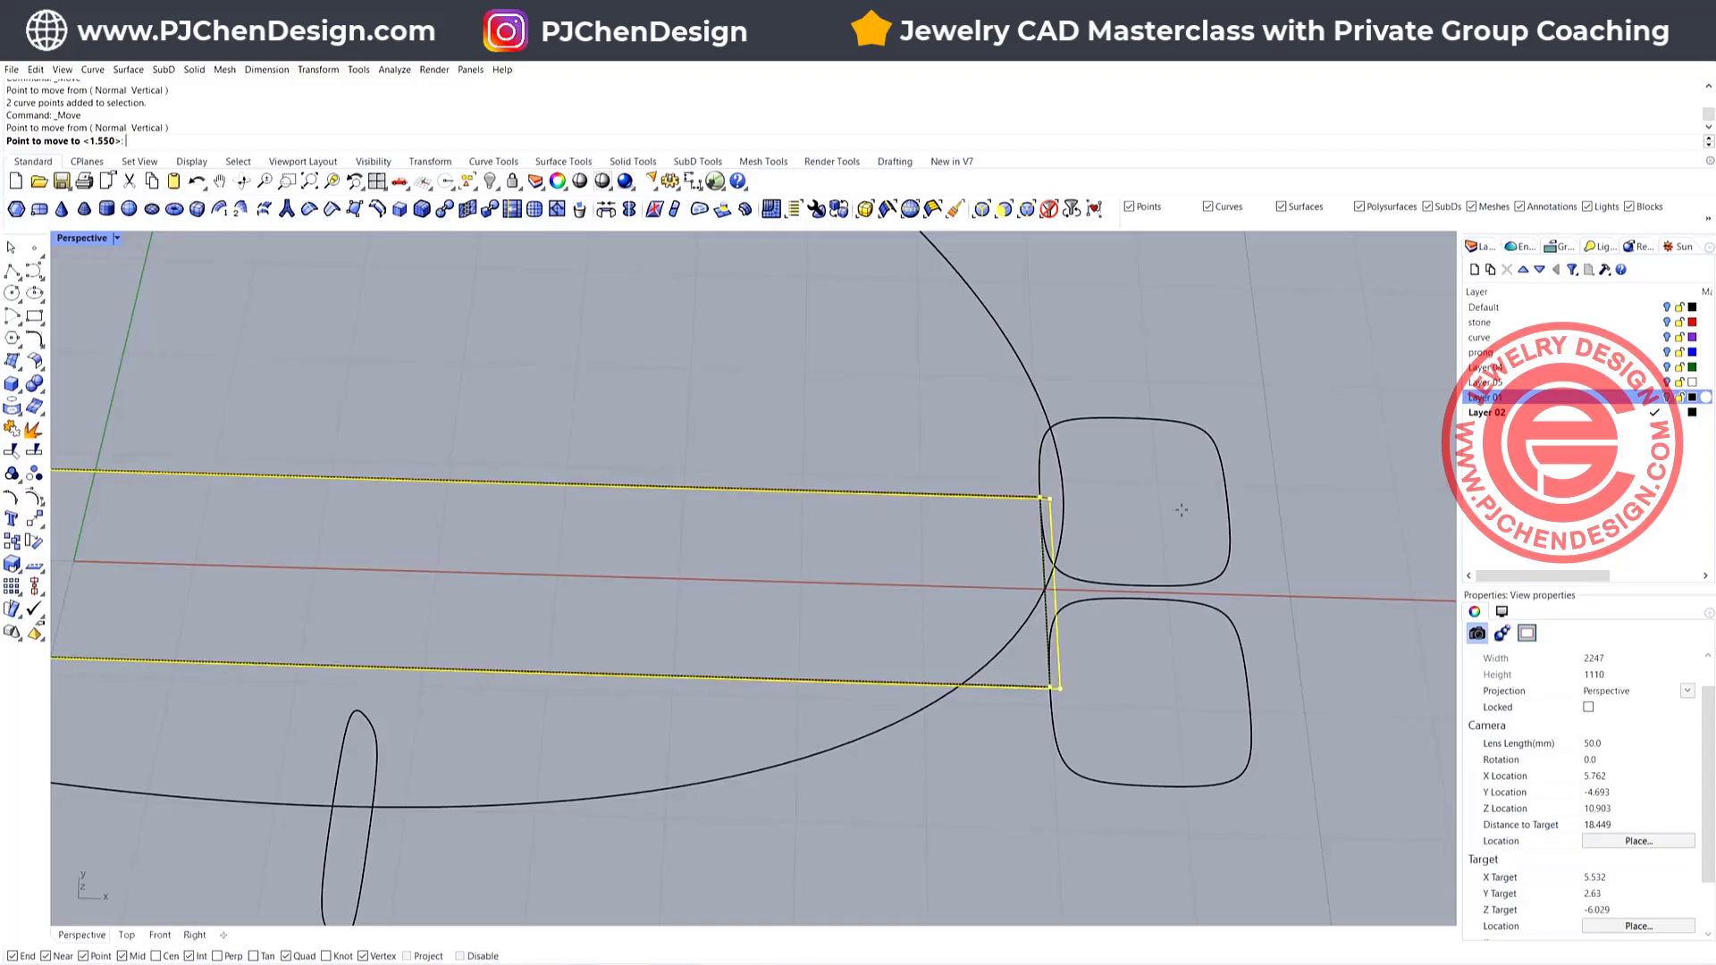
pyautogui.click(1228, 495)
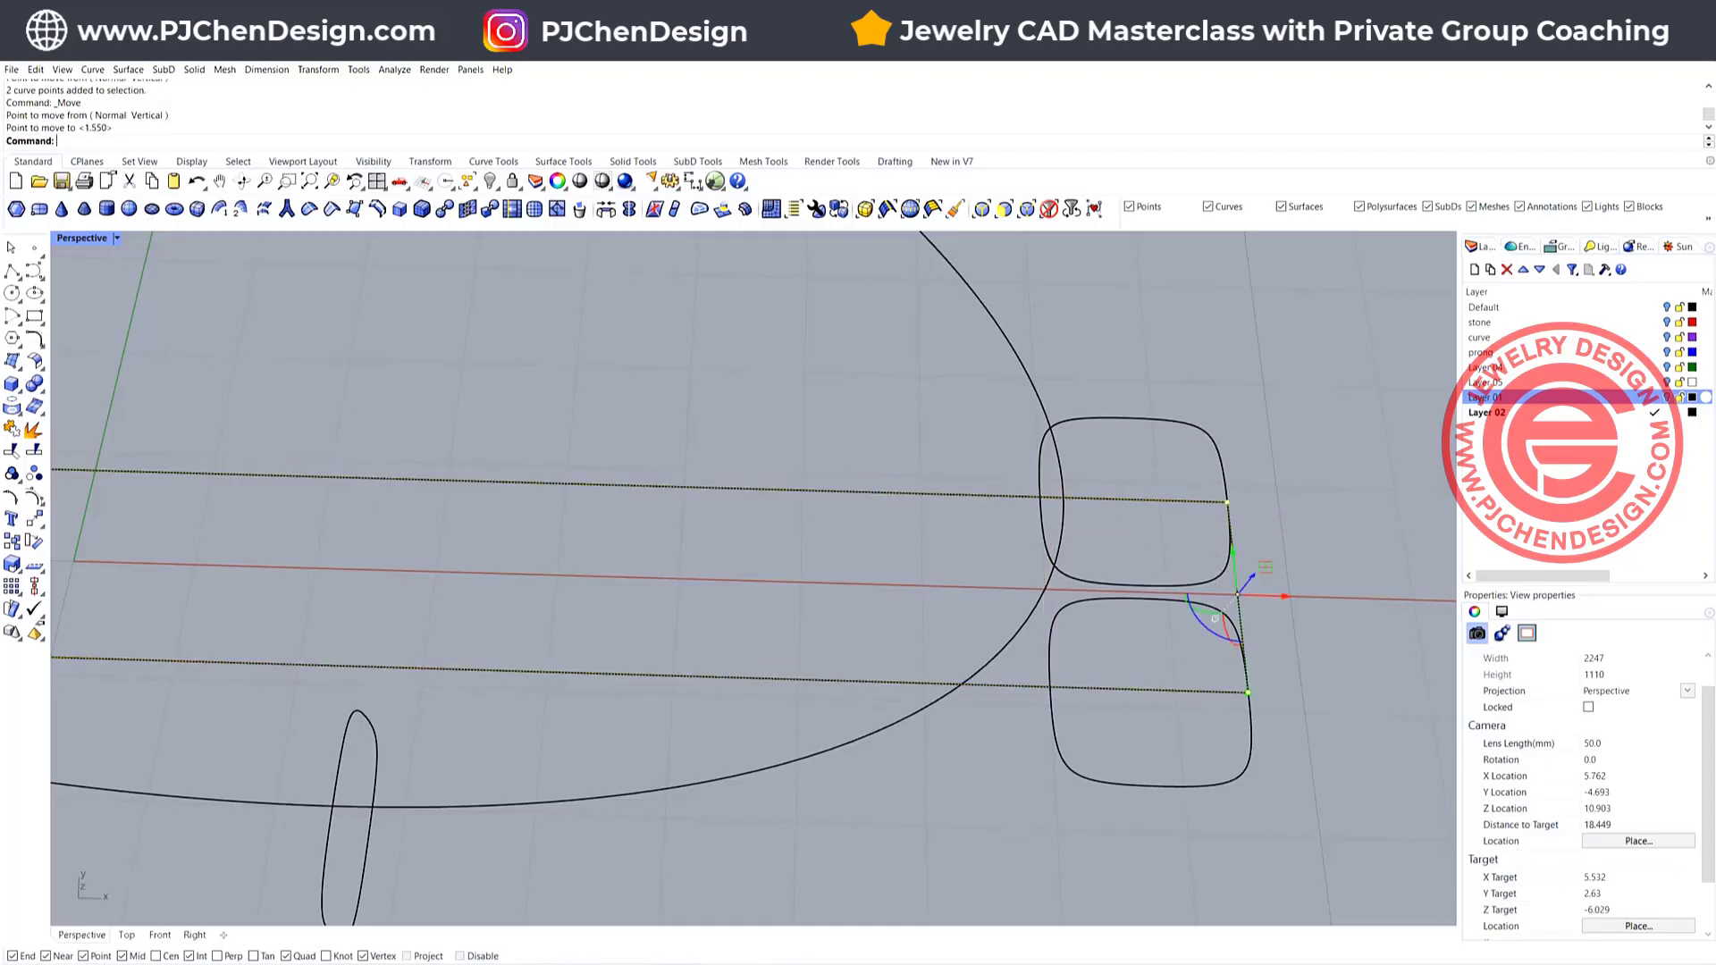
# Trim away the facing halves of the two right profile curves with the rectangle and delete the rectangle
pyautogui.click(12, 449)
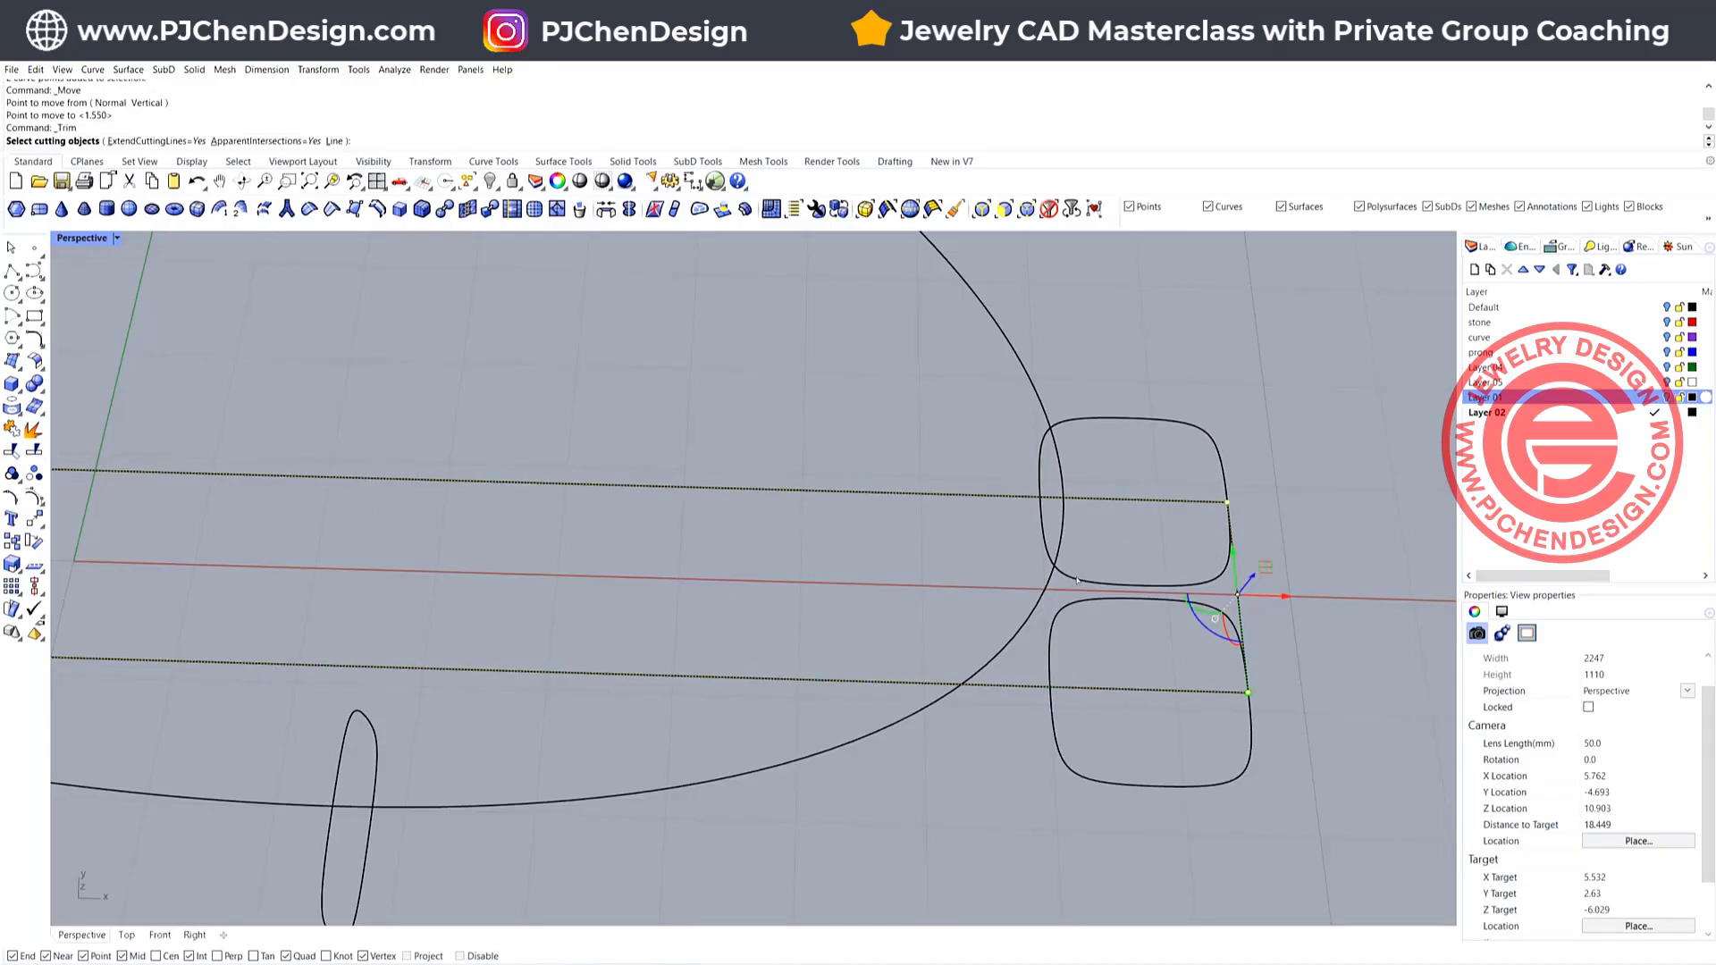
pyautogui.press('Escape')
pyautogui.click(1118, 502)
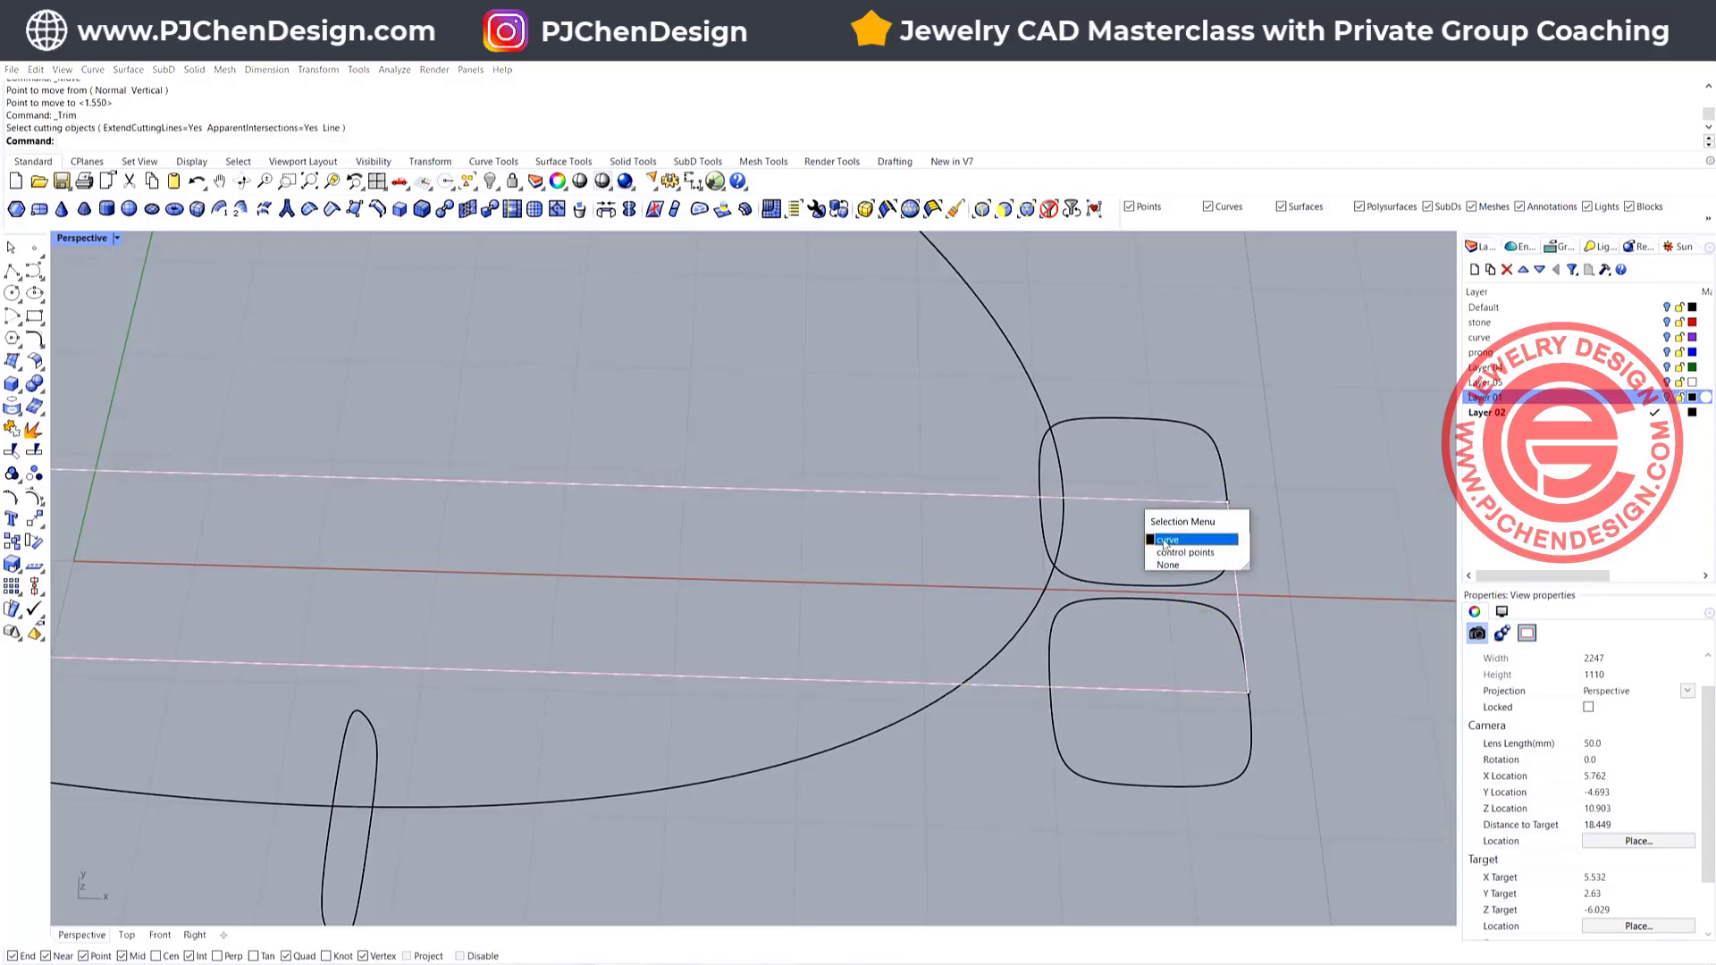
pyautogui.click(1165, 541)
pyautogui.click(17, 451)
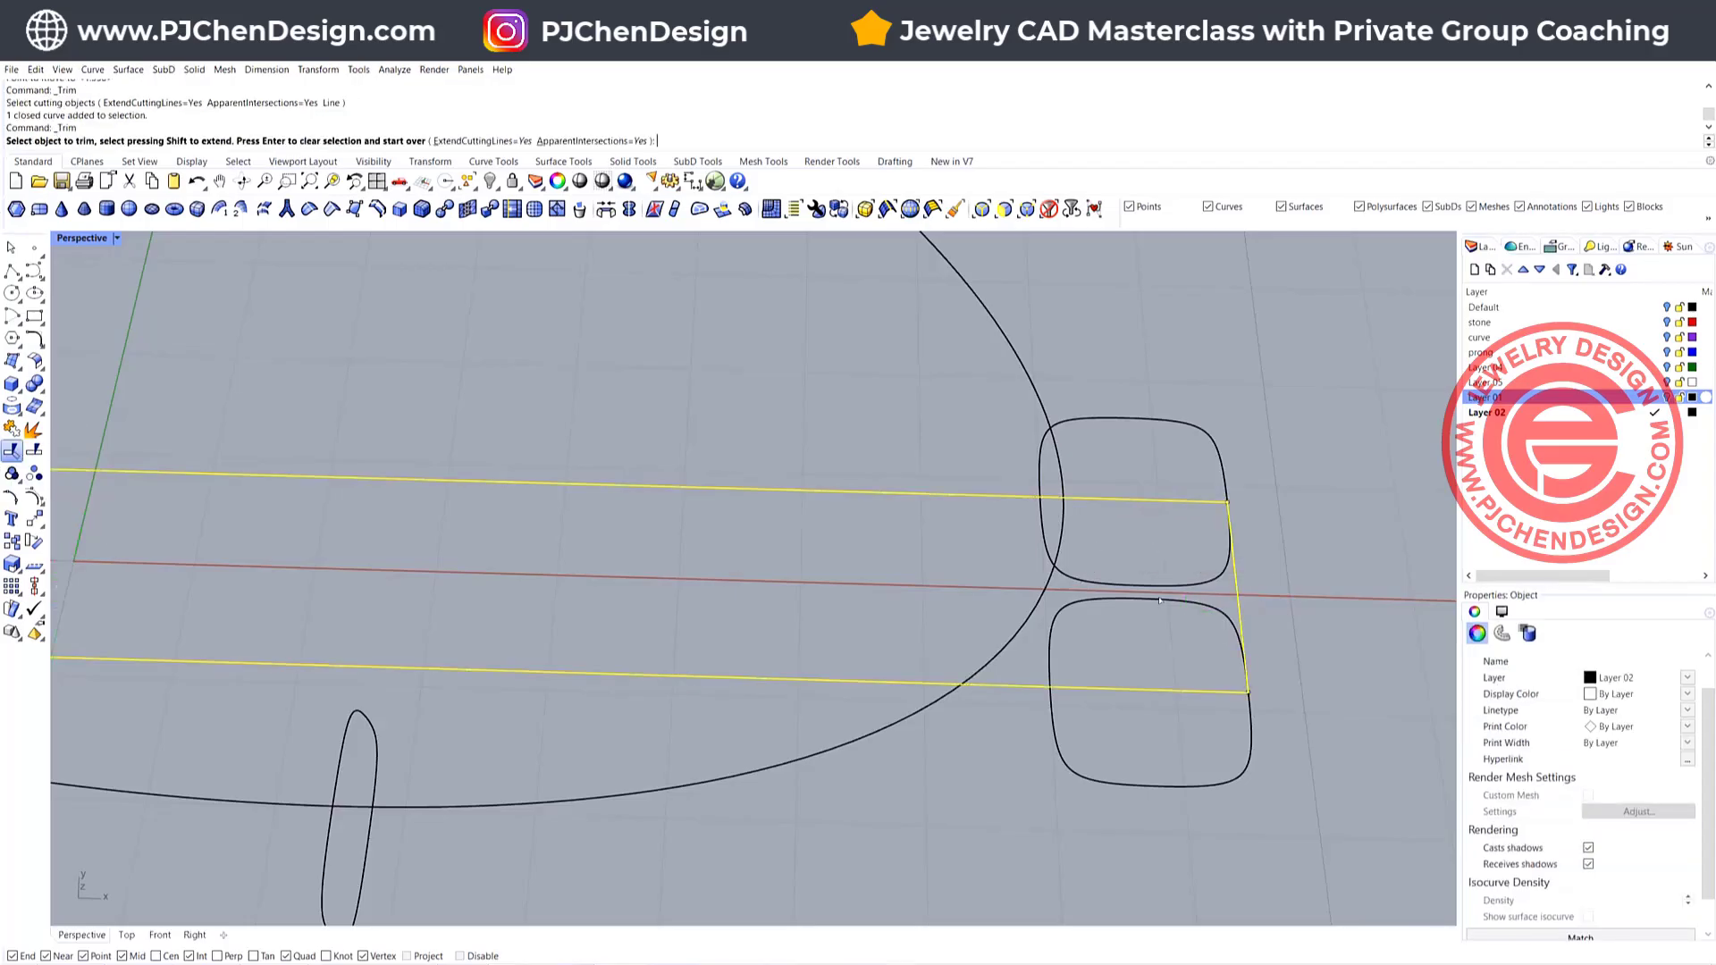
pyautogui.click(1229, 536)
pyautogui.click(1181, 585)
pyautogui.click(1177, 599)
pyautogui.press('Return')
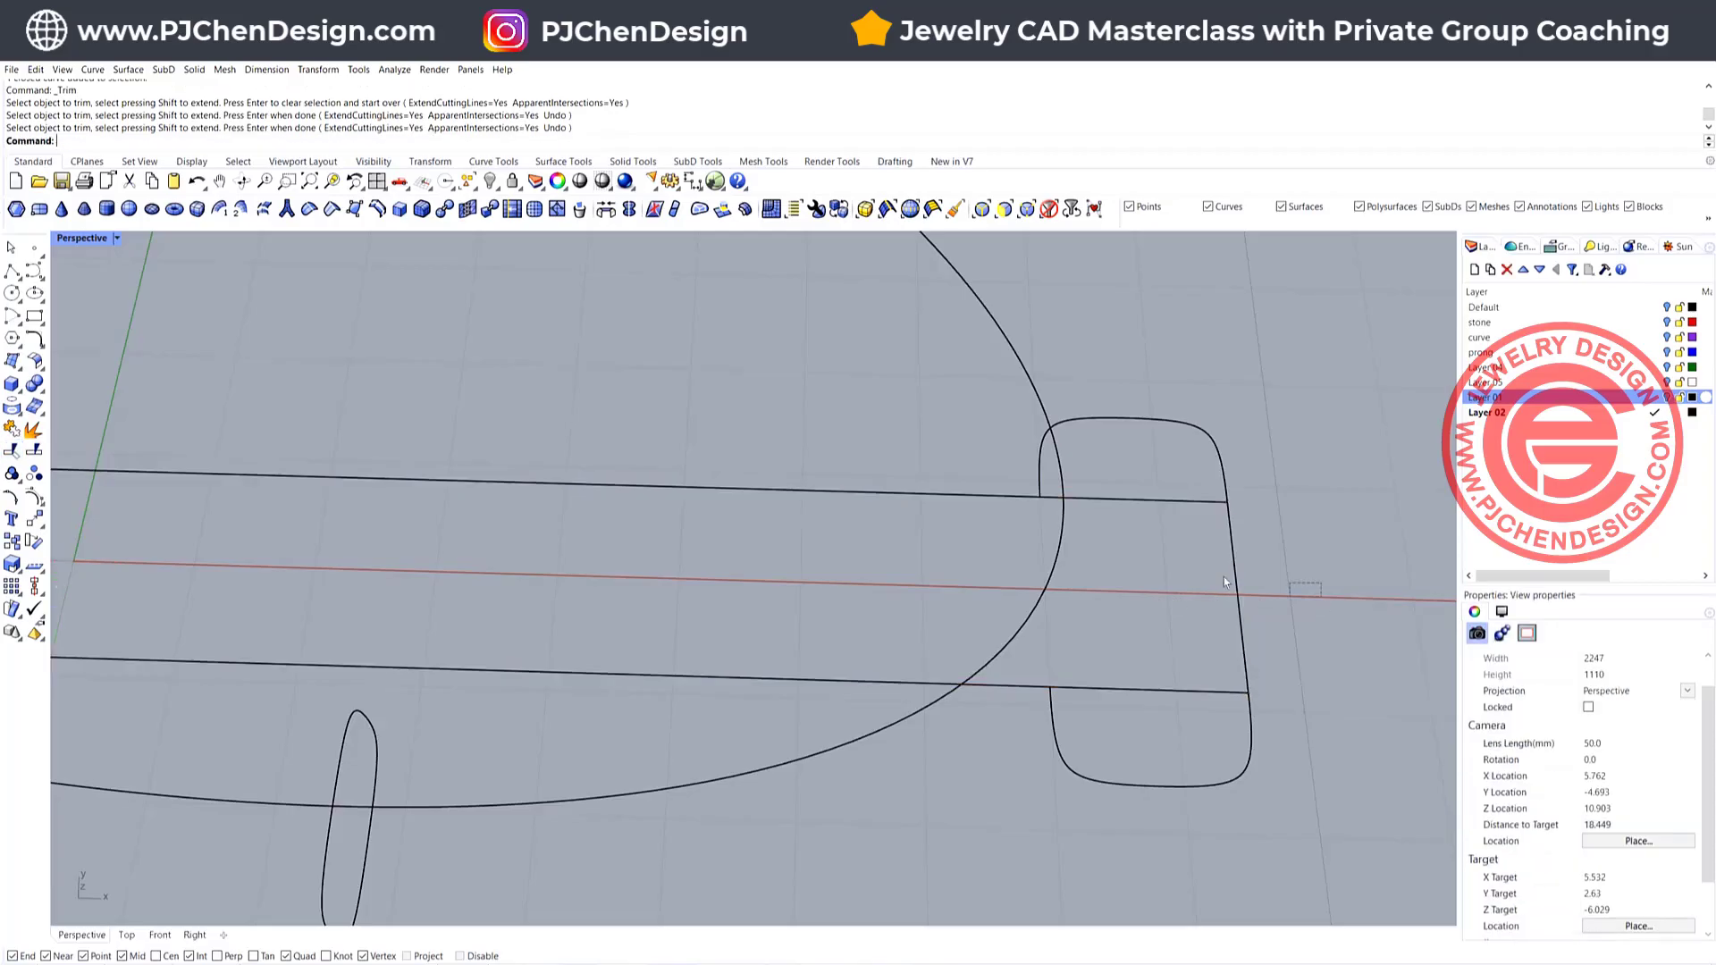
pyautogui.click(1231, 577)
pyautogui.press('Delete')
# Connect the open ends of the two left profile halves with an outer and an inner straight line
pyautogui.scroll(-6, 304, 411)
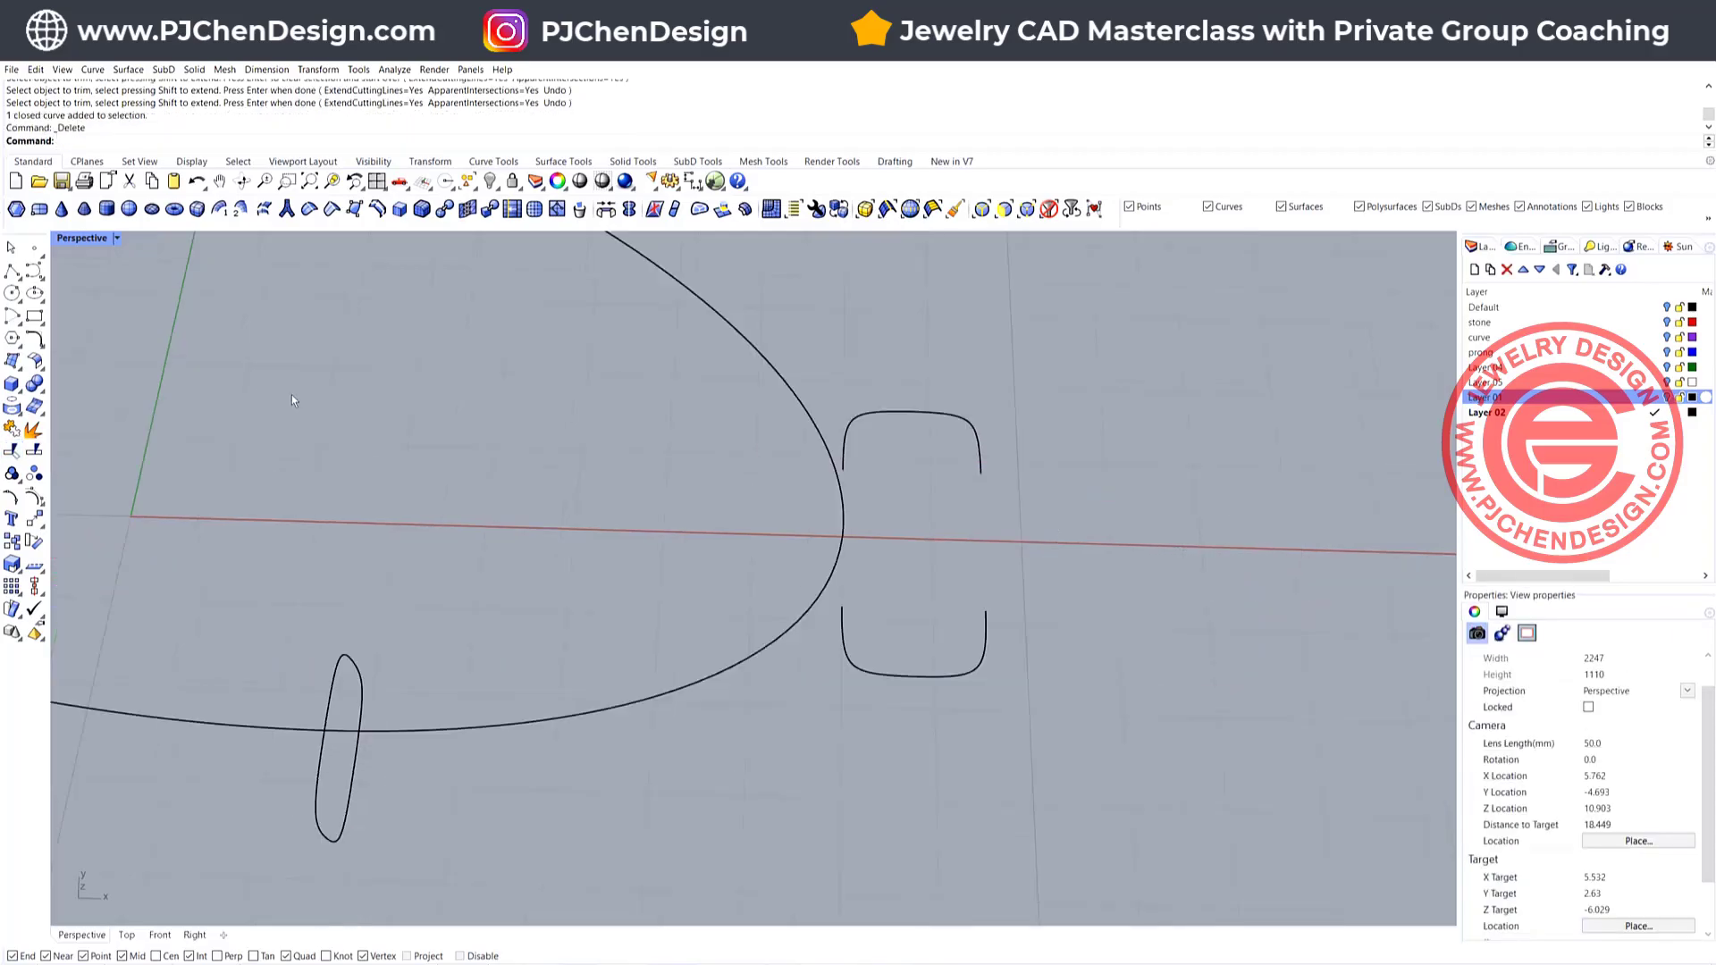
pyautogui.click(14, 272)
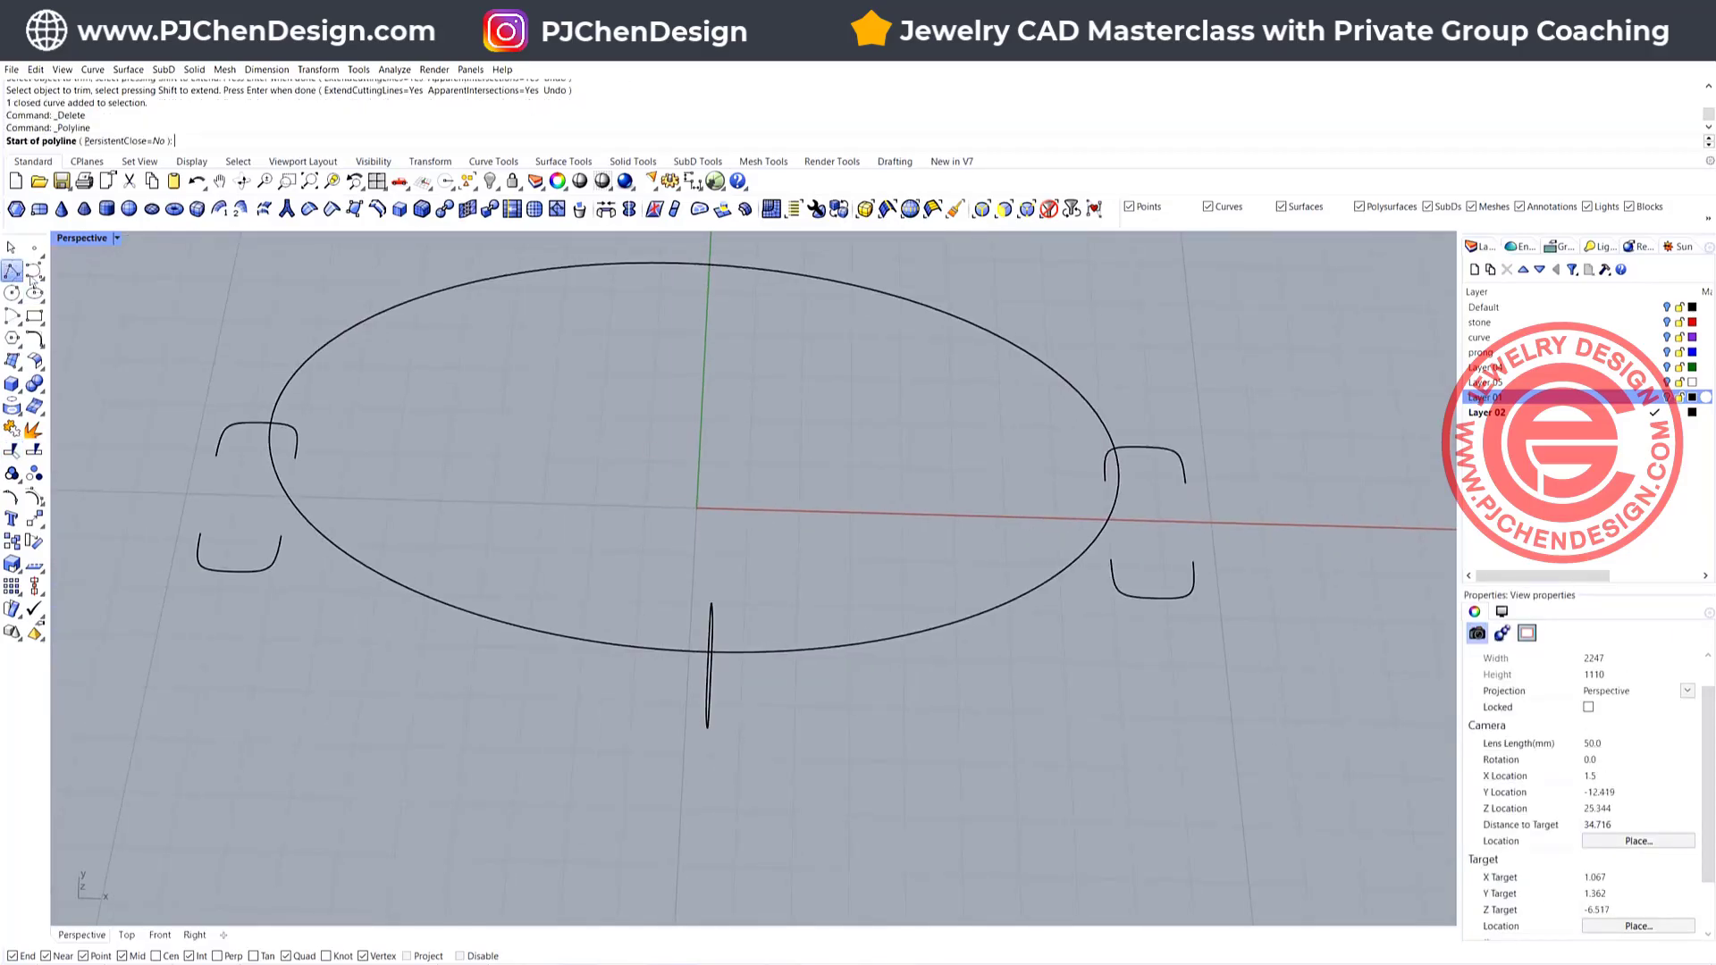
pyautogui.click(217, 454)
pyautogui.click(198, 536)
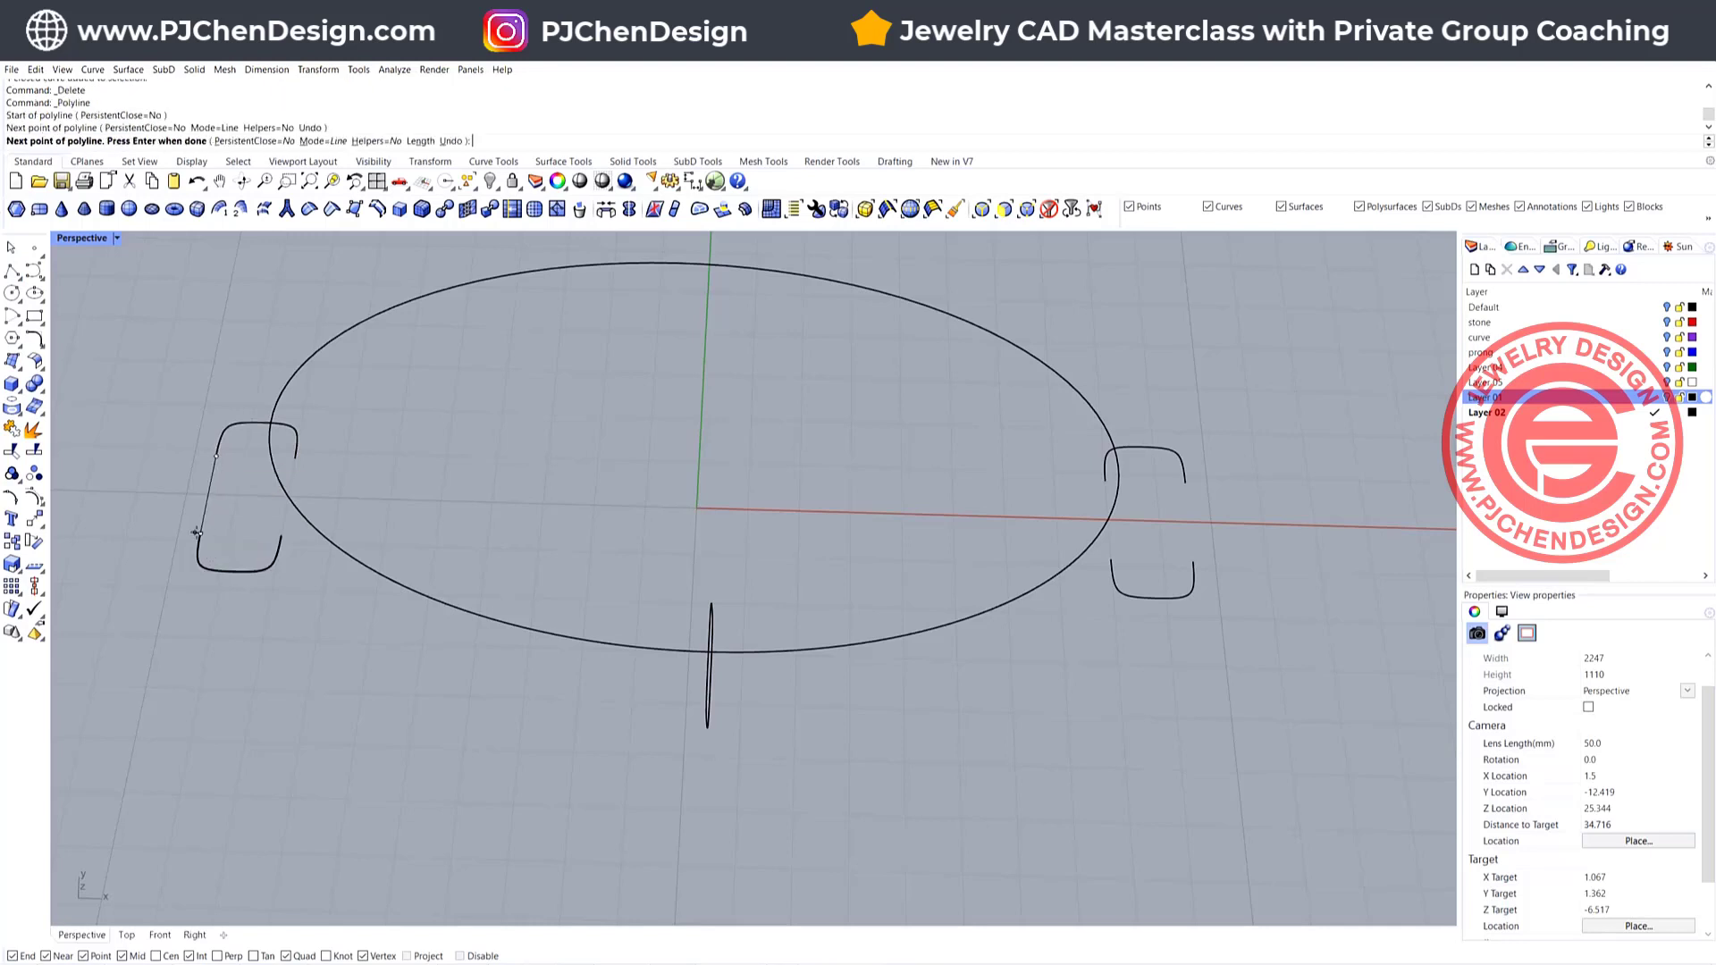
pyautogui.press('Return')
pyautogui.press('Return')
pyautogui.click(297, 456)
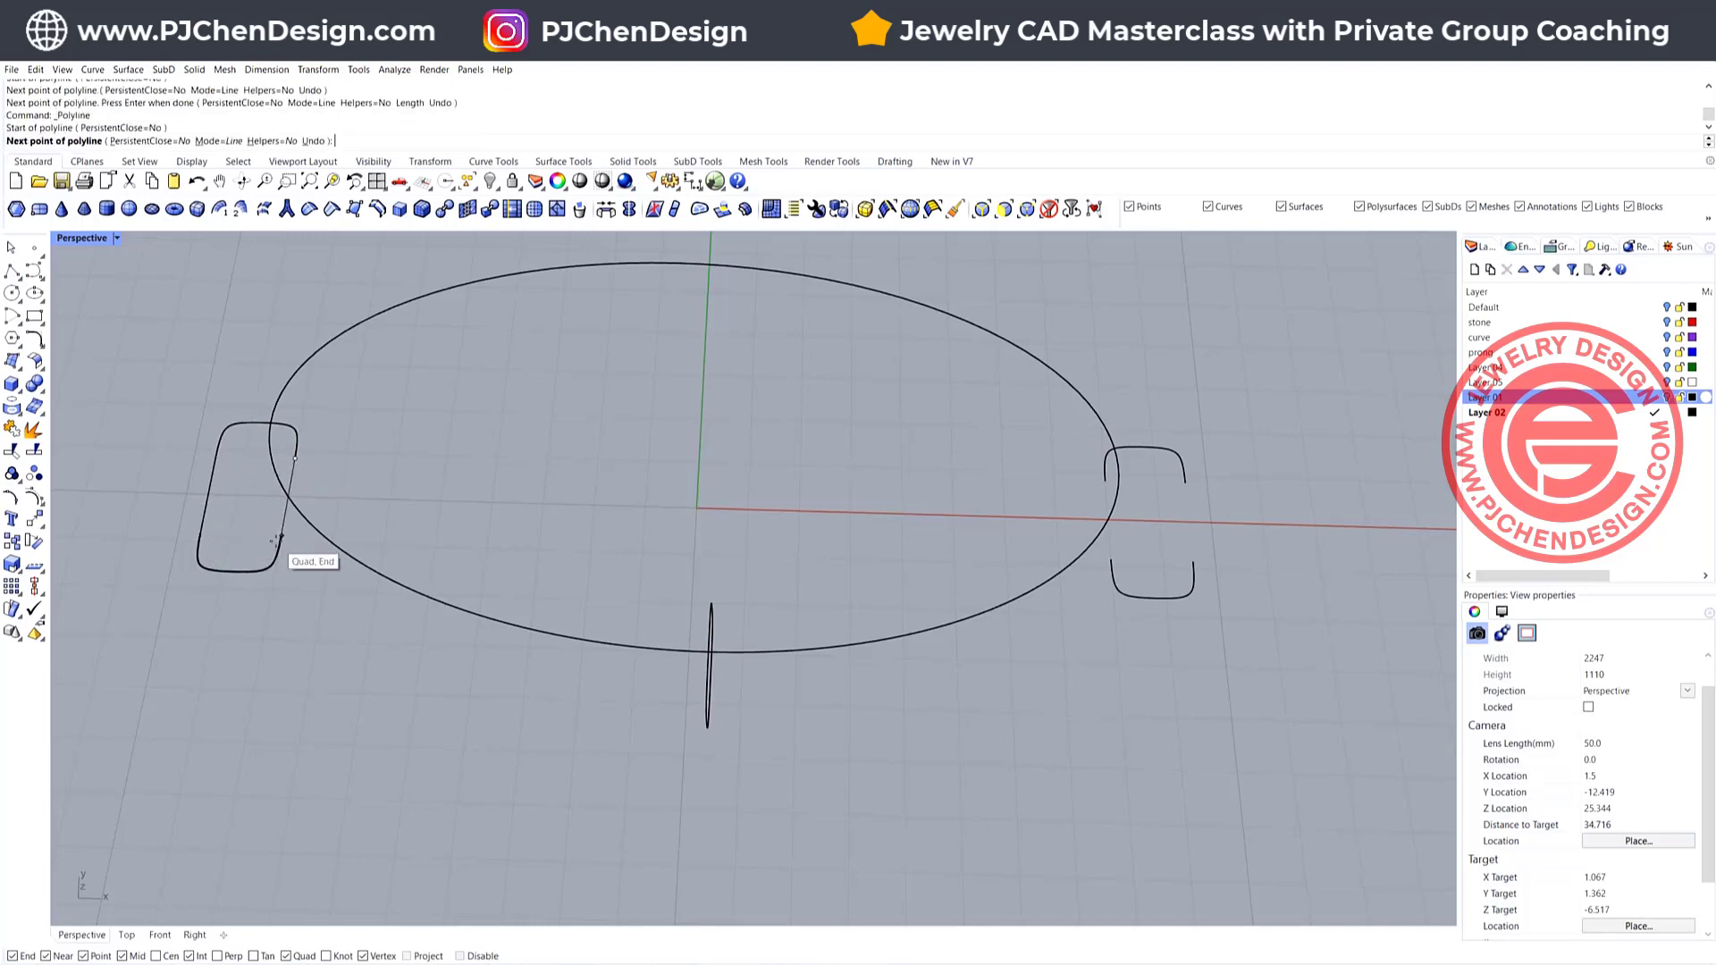
pyautogui.click(280, 536)
pyautogui.press('Return')
# Connect the right profile halves with two straight lines and join the curves on both sides into two closed profiles
pyautogui.press('Return')
pyautogui.click(1106, 480)
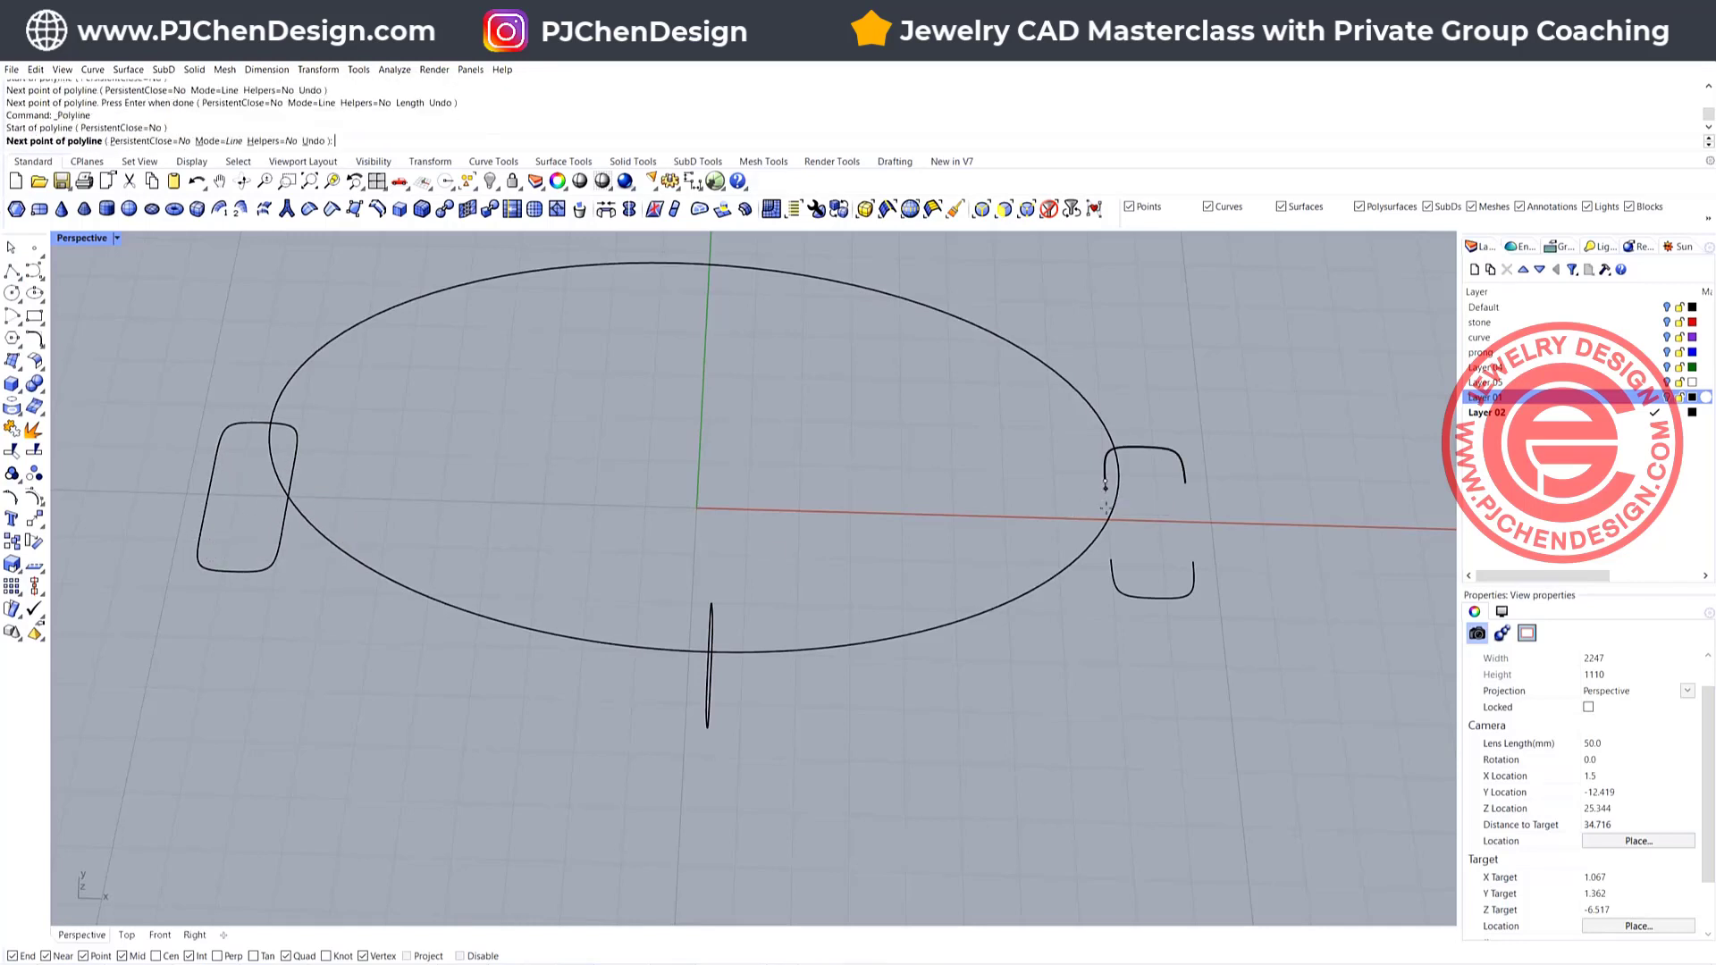
pyautogui.click(1111, 562)
pyautogui.press('Return')
pyautogui.press('Return')
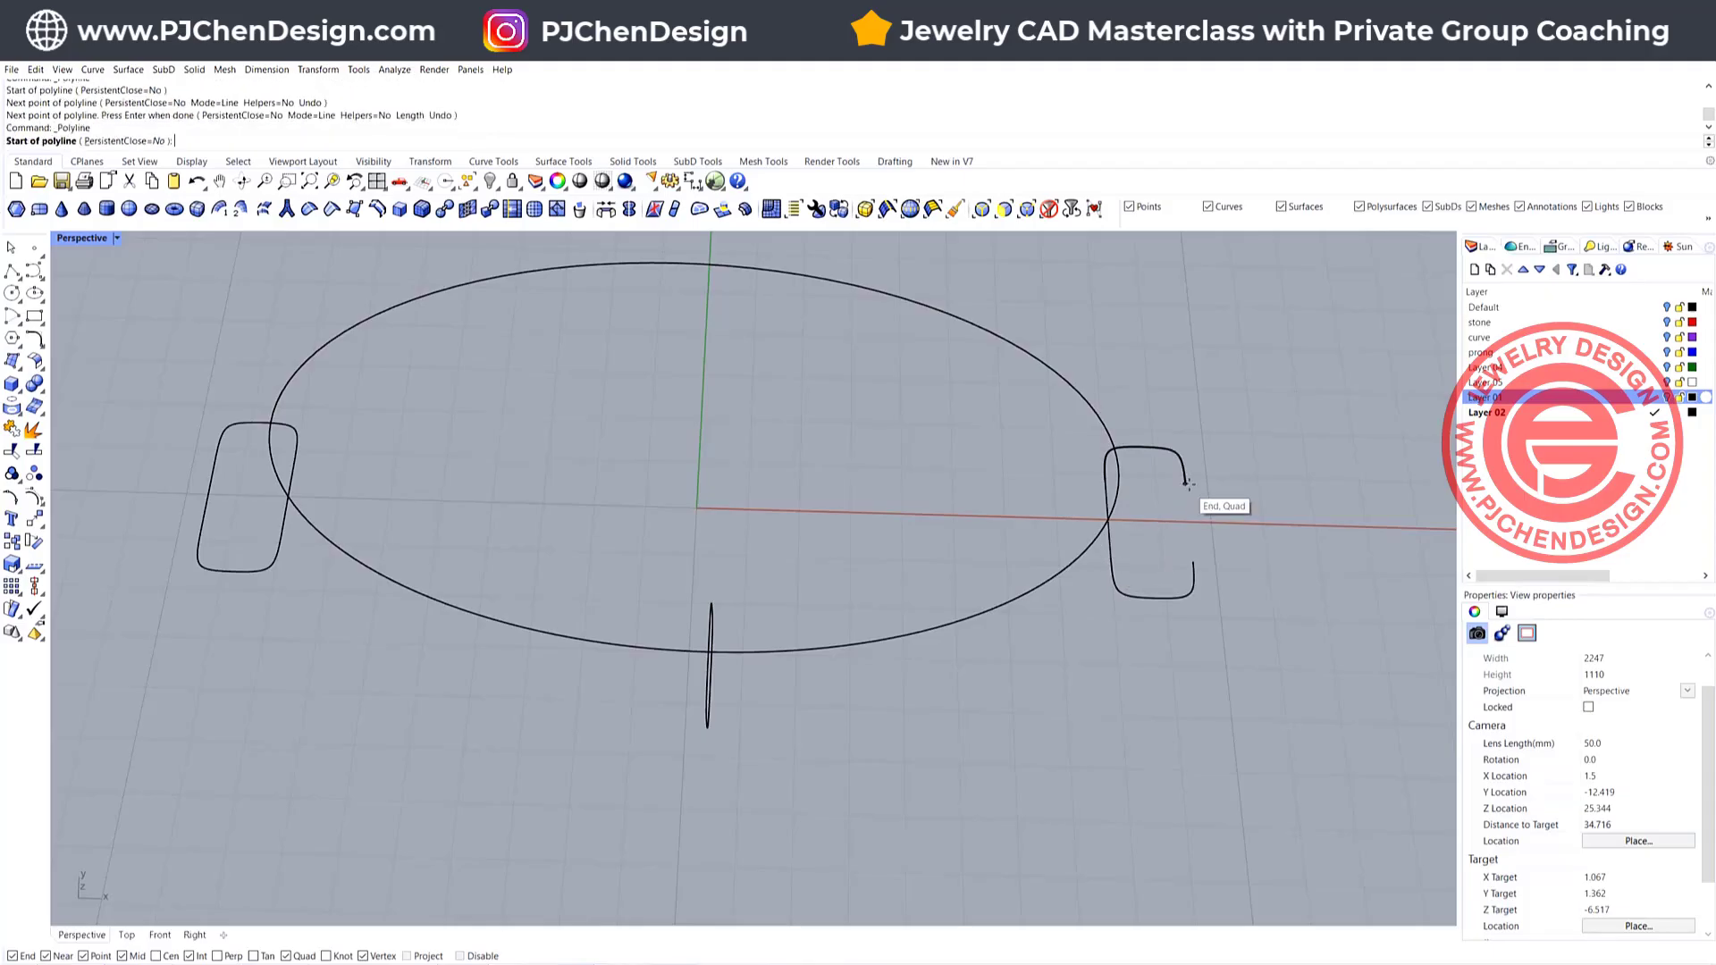
pyautogui.click(1185, 483)
pyautogui.click(1193, 561)
pyautogui.press('Return')
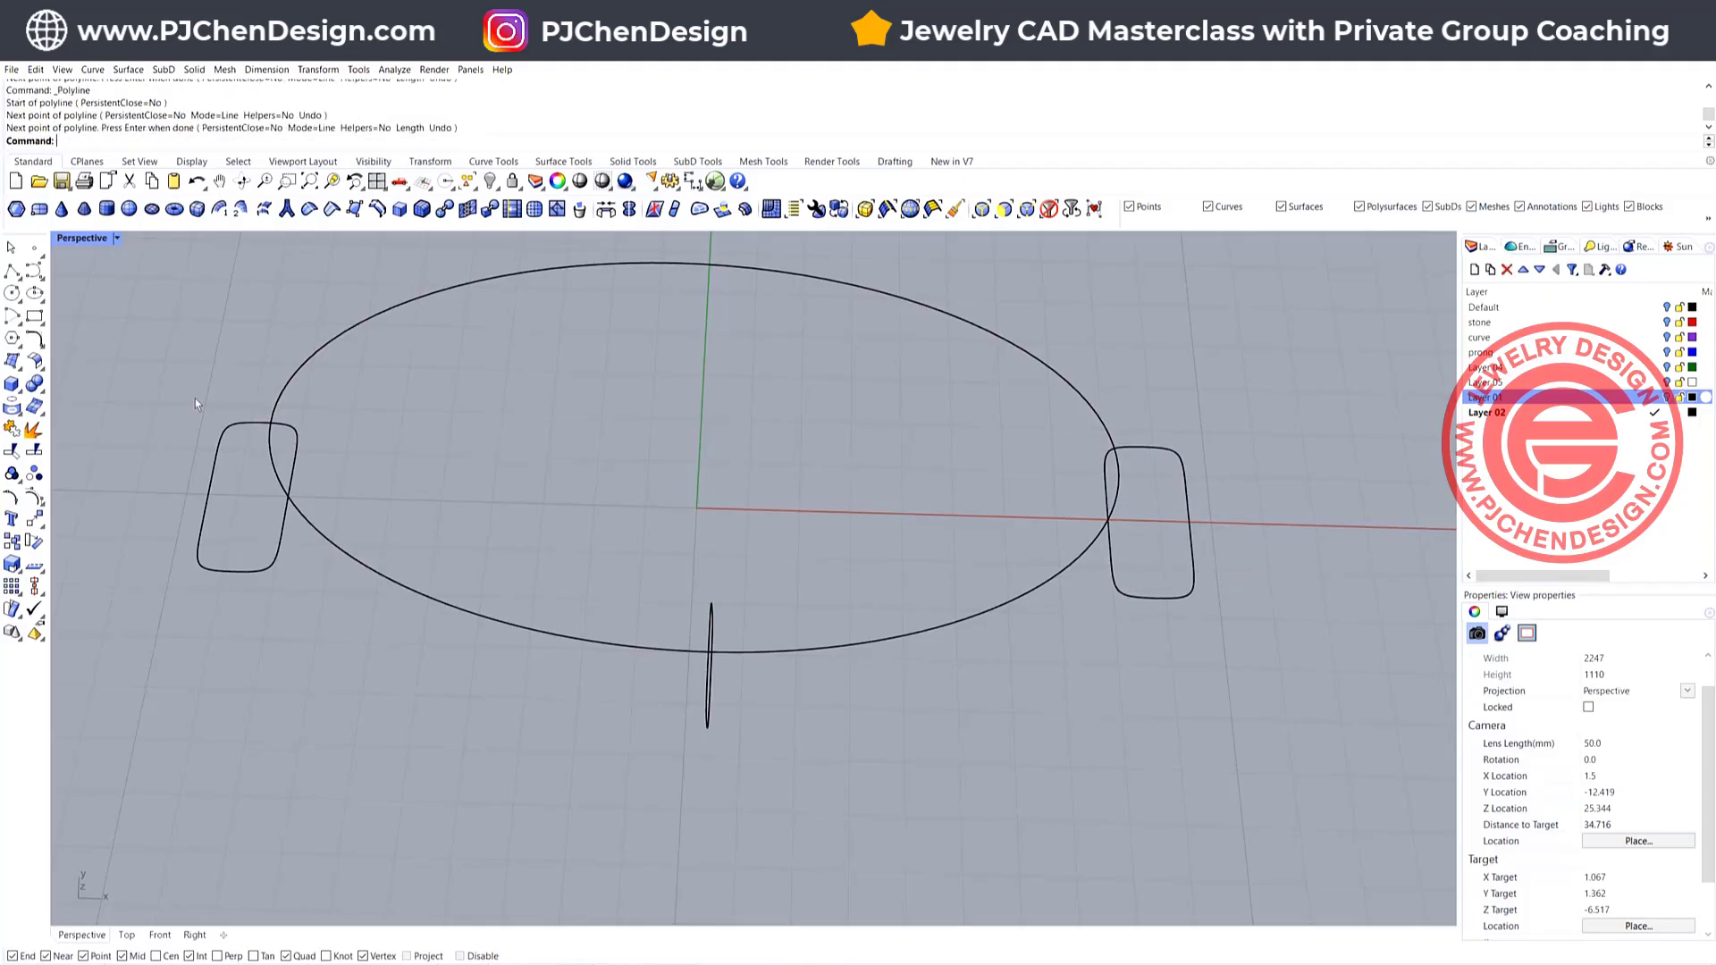
pyautogui.moveTo(128, 359); pyautogui.dragTo(1442, 699)
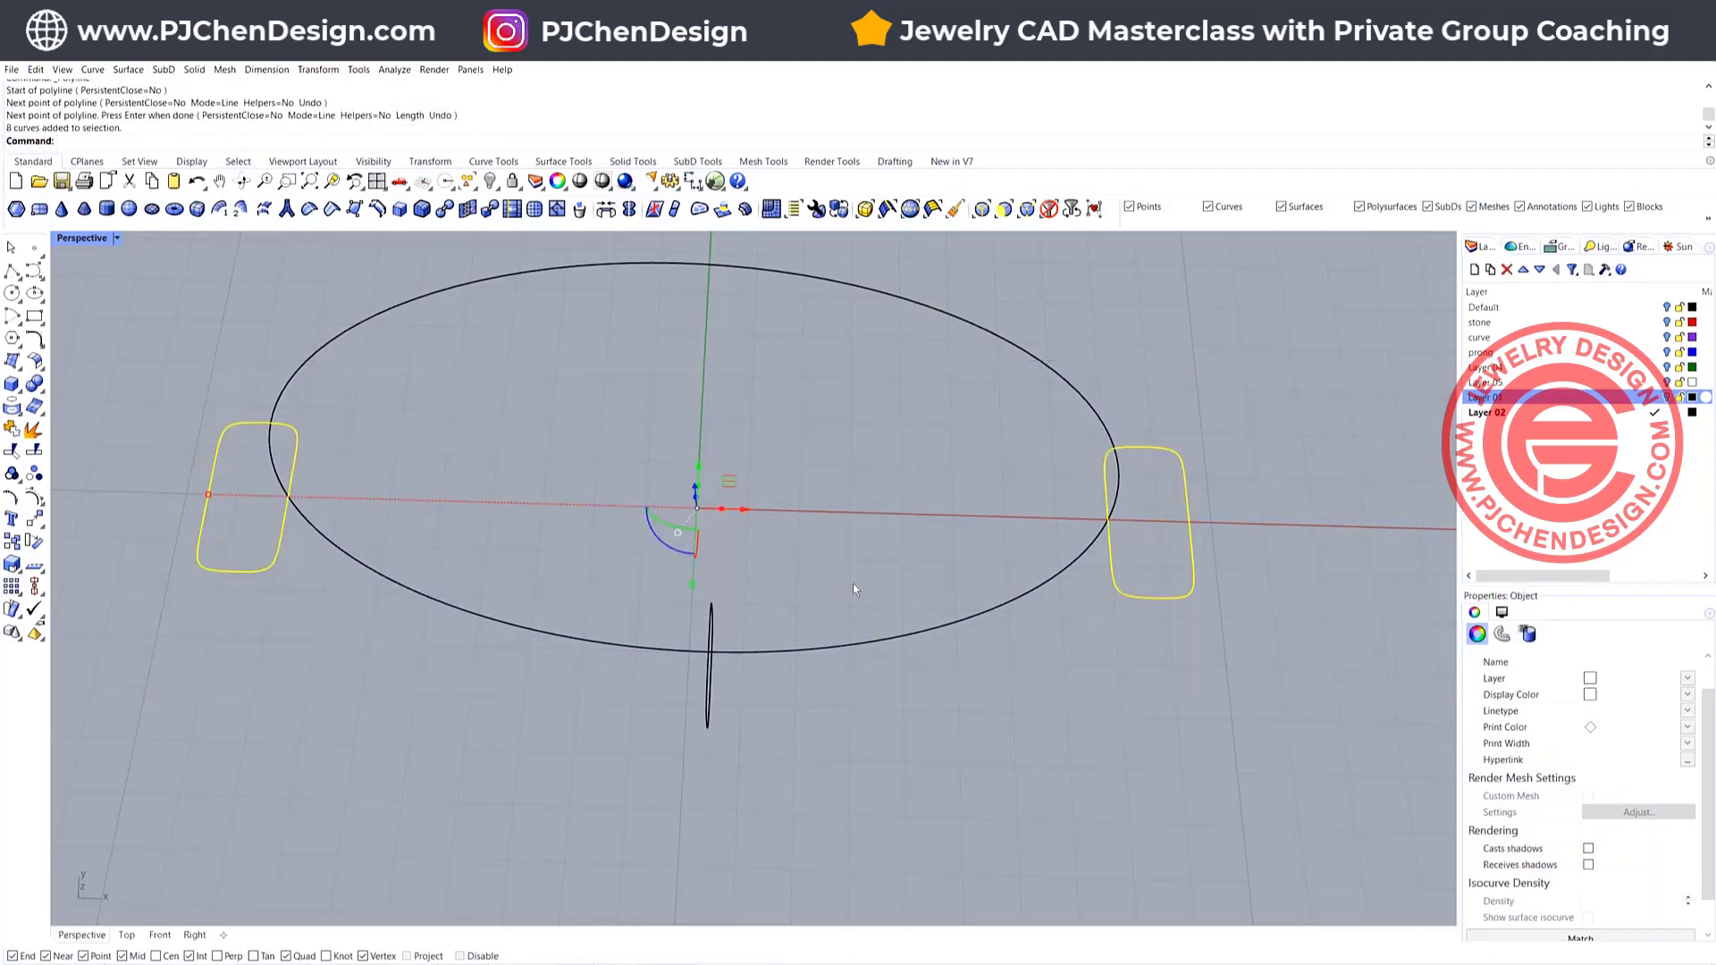
pyautogui.click(12, 430)
# Set up a Sweep 1 Rail with the finger-size circle as rail and the right, bottom and left profiles as cross sections
pyautogui.moveTo(895, 562); pyautogui.dragTo(583, 479, button='right')
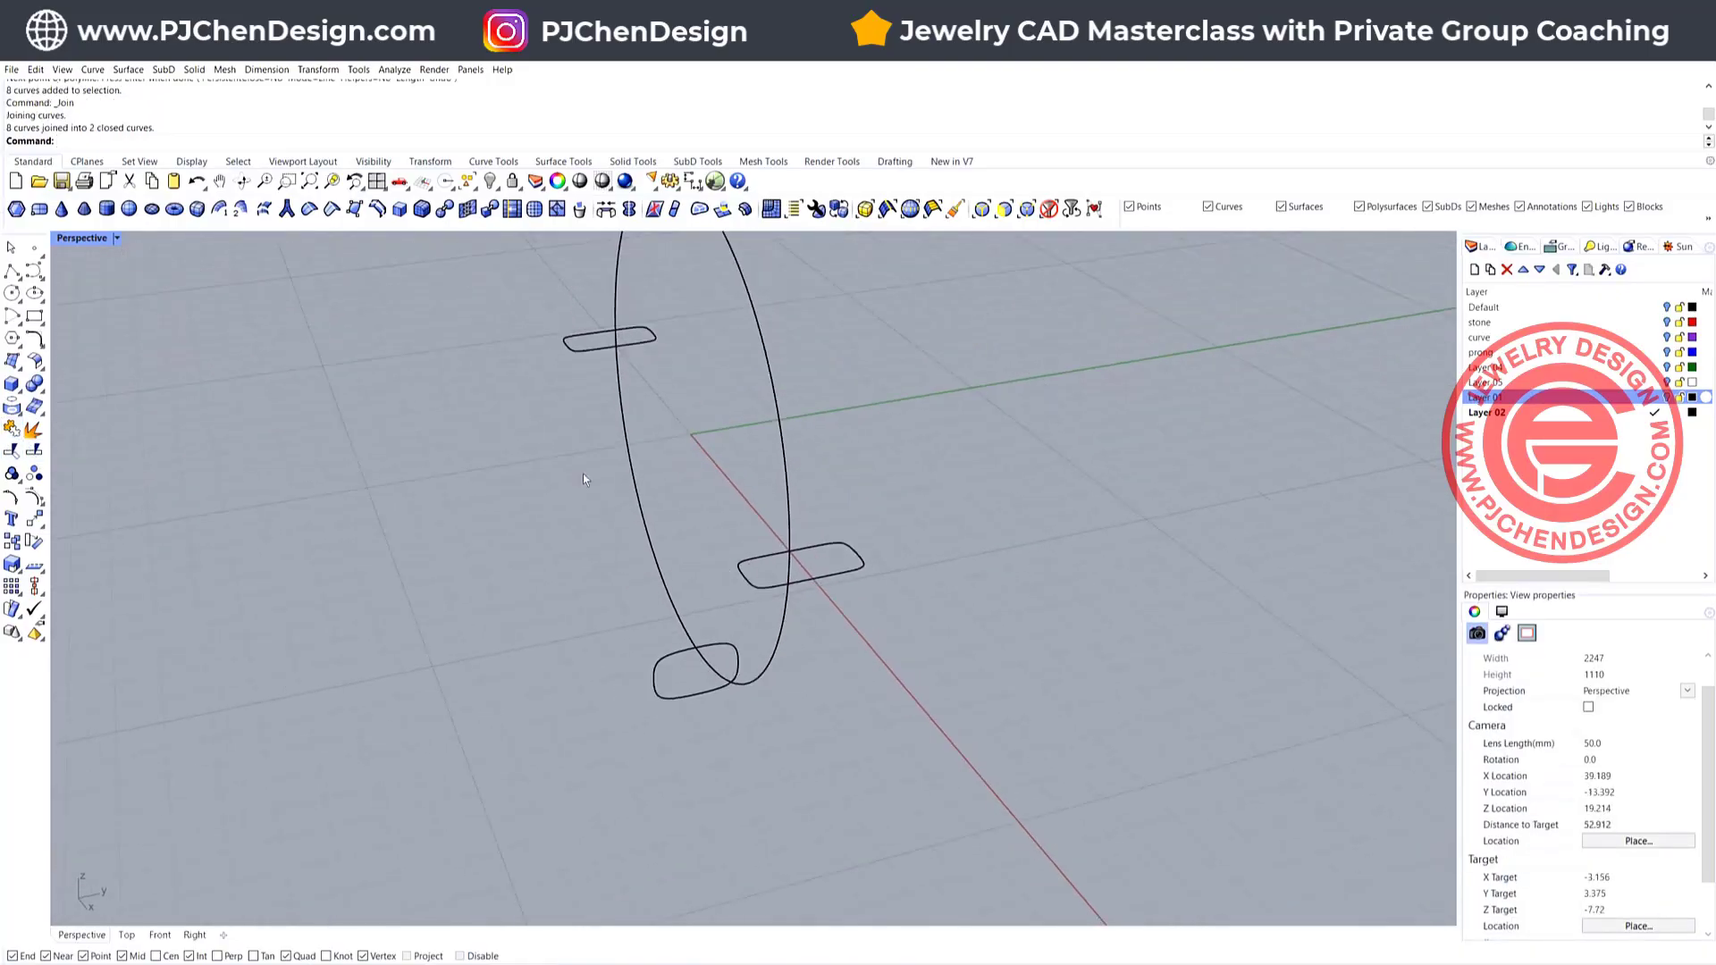
pyautogui.click(126, 69)
pyautogui.click(152, 126)
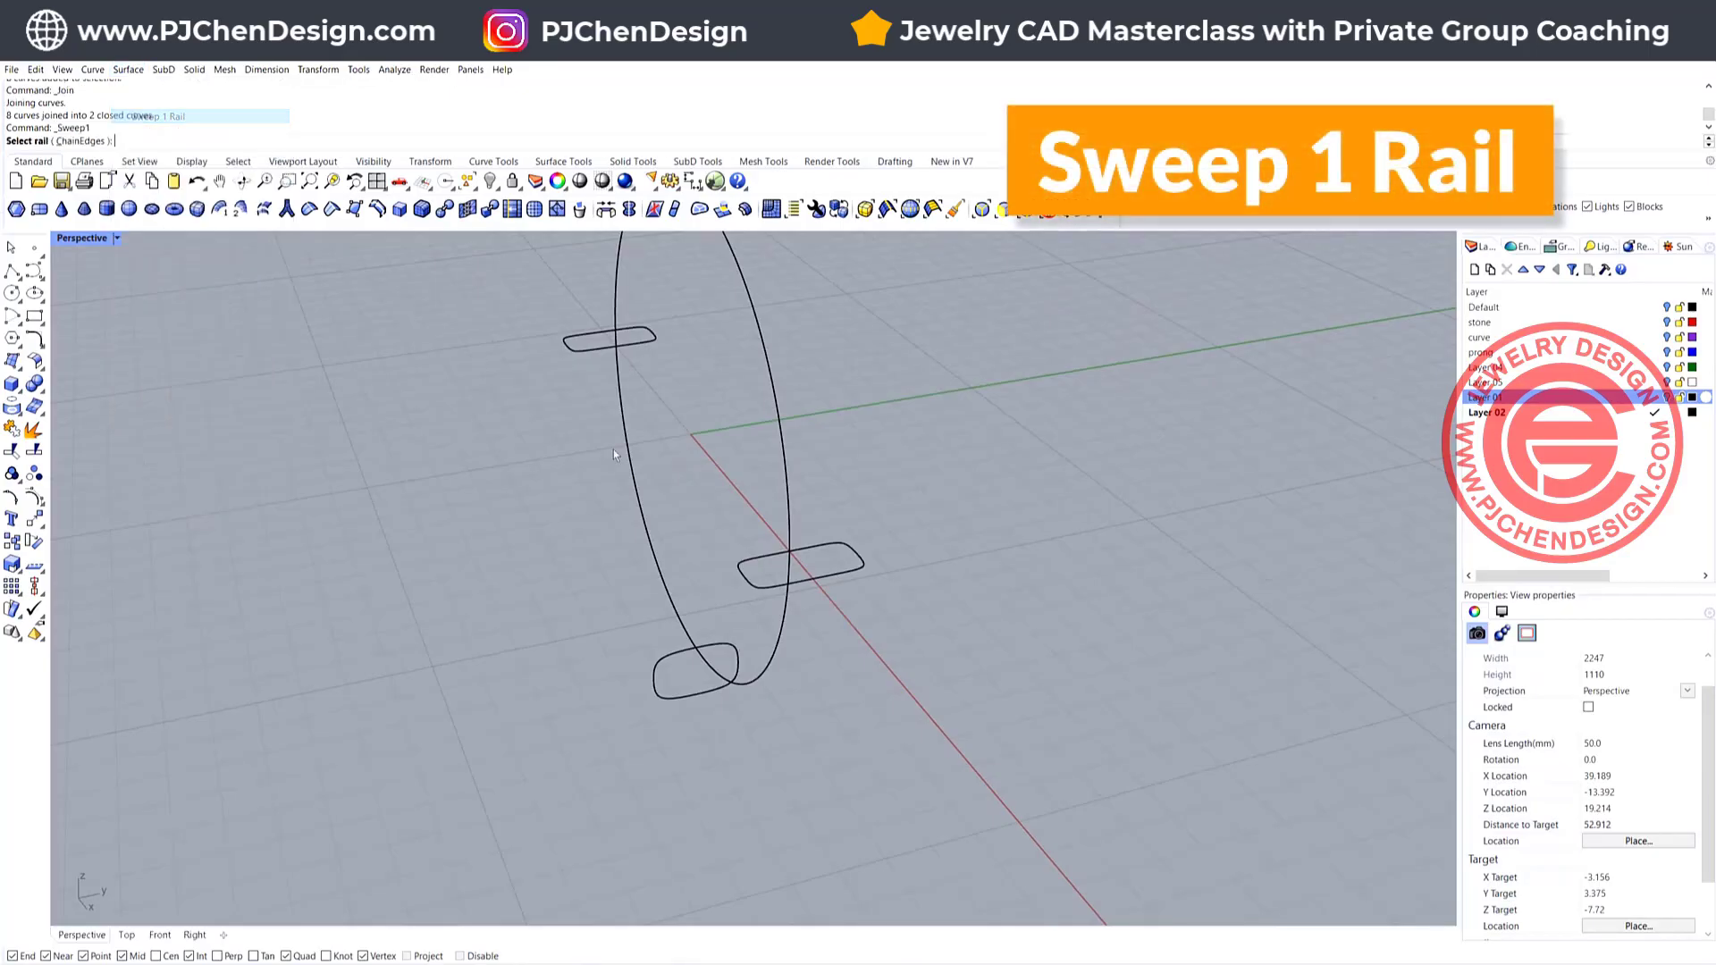
pyautogui.click(628, 460)
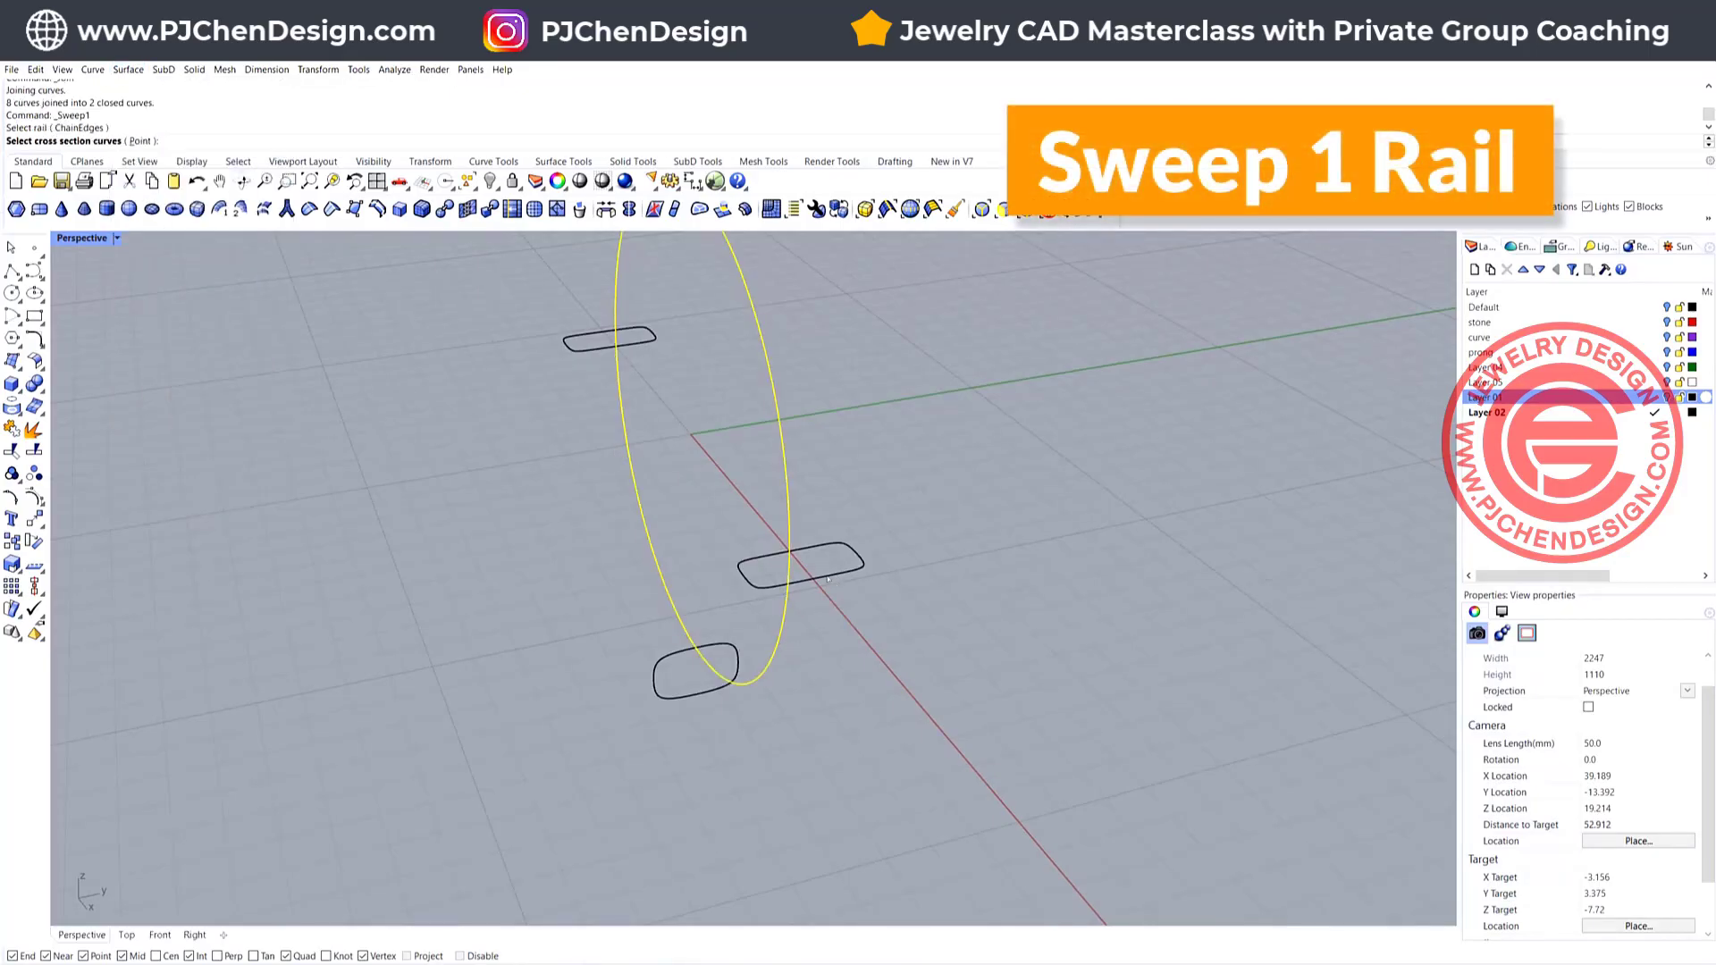
pyautogui.click(828, 579)
pyautogui.click(688, 697)
pyautogui.click(630, 337)
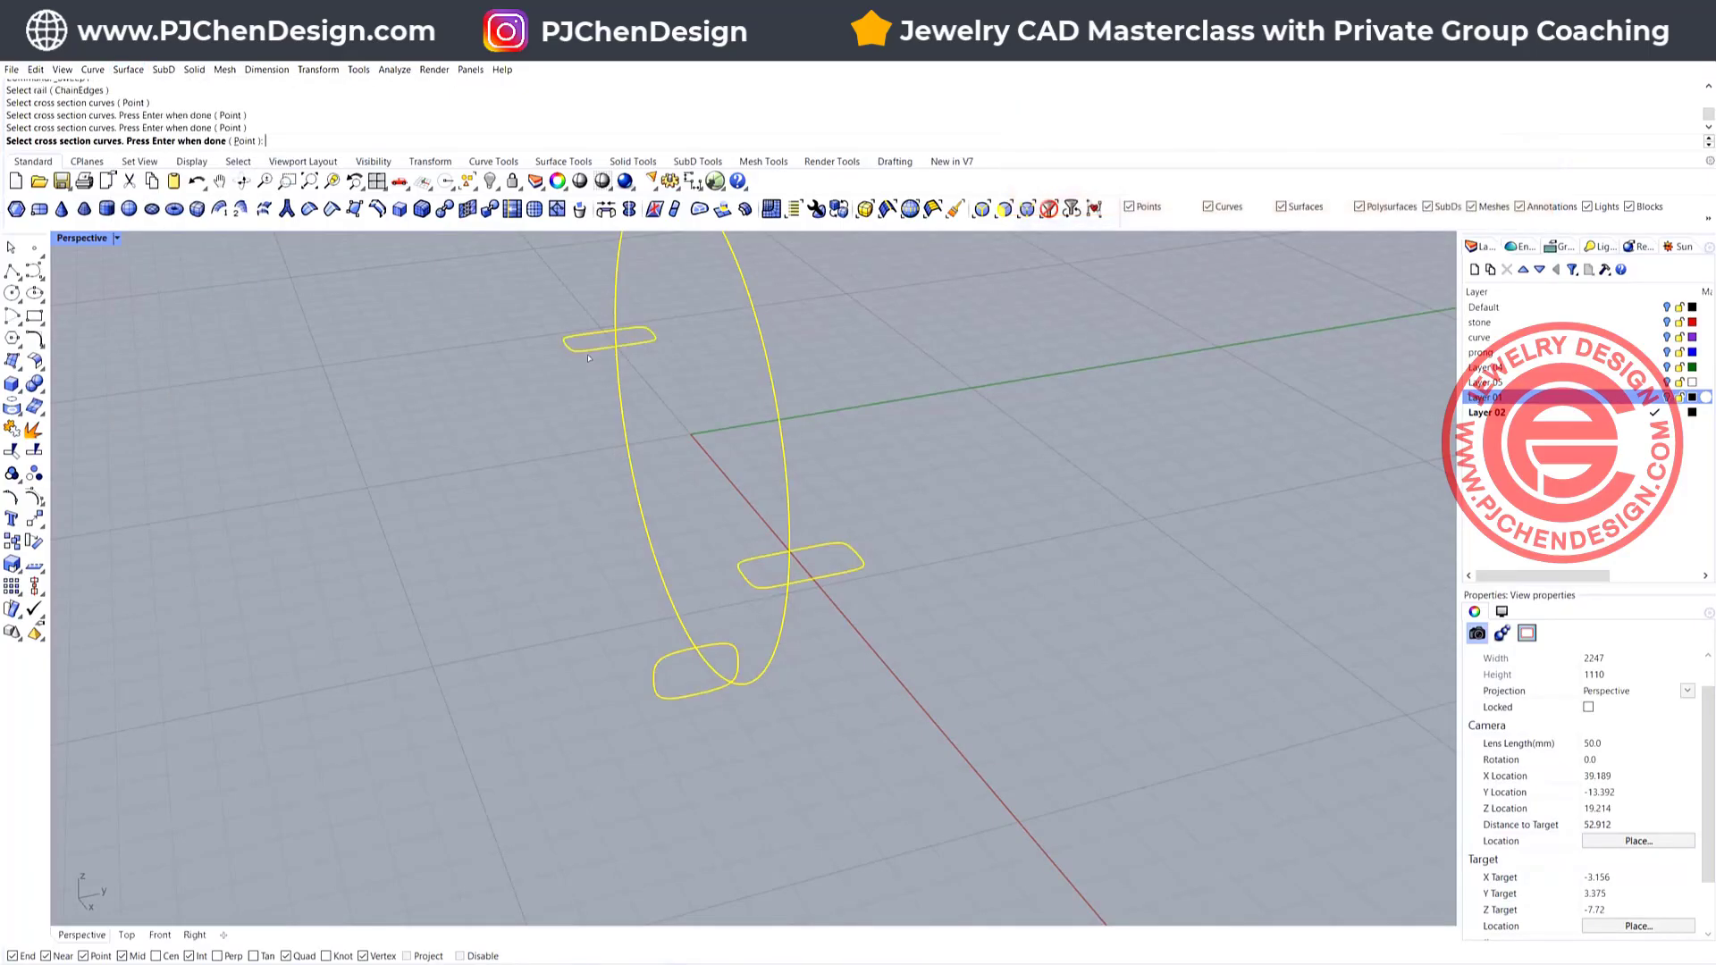
pyautogui.rightClick(1094, 506)
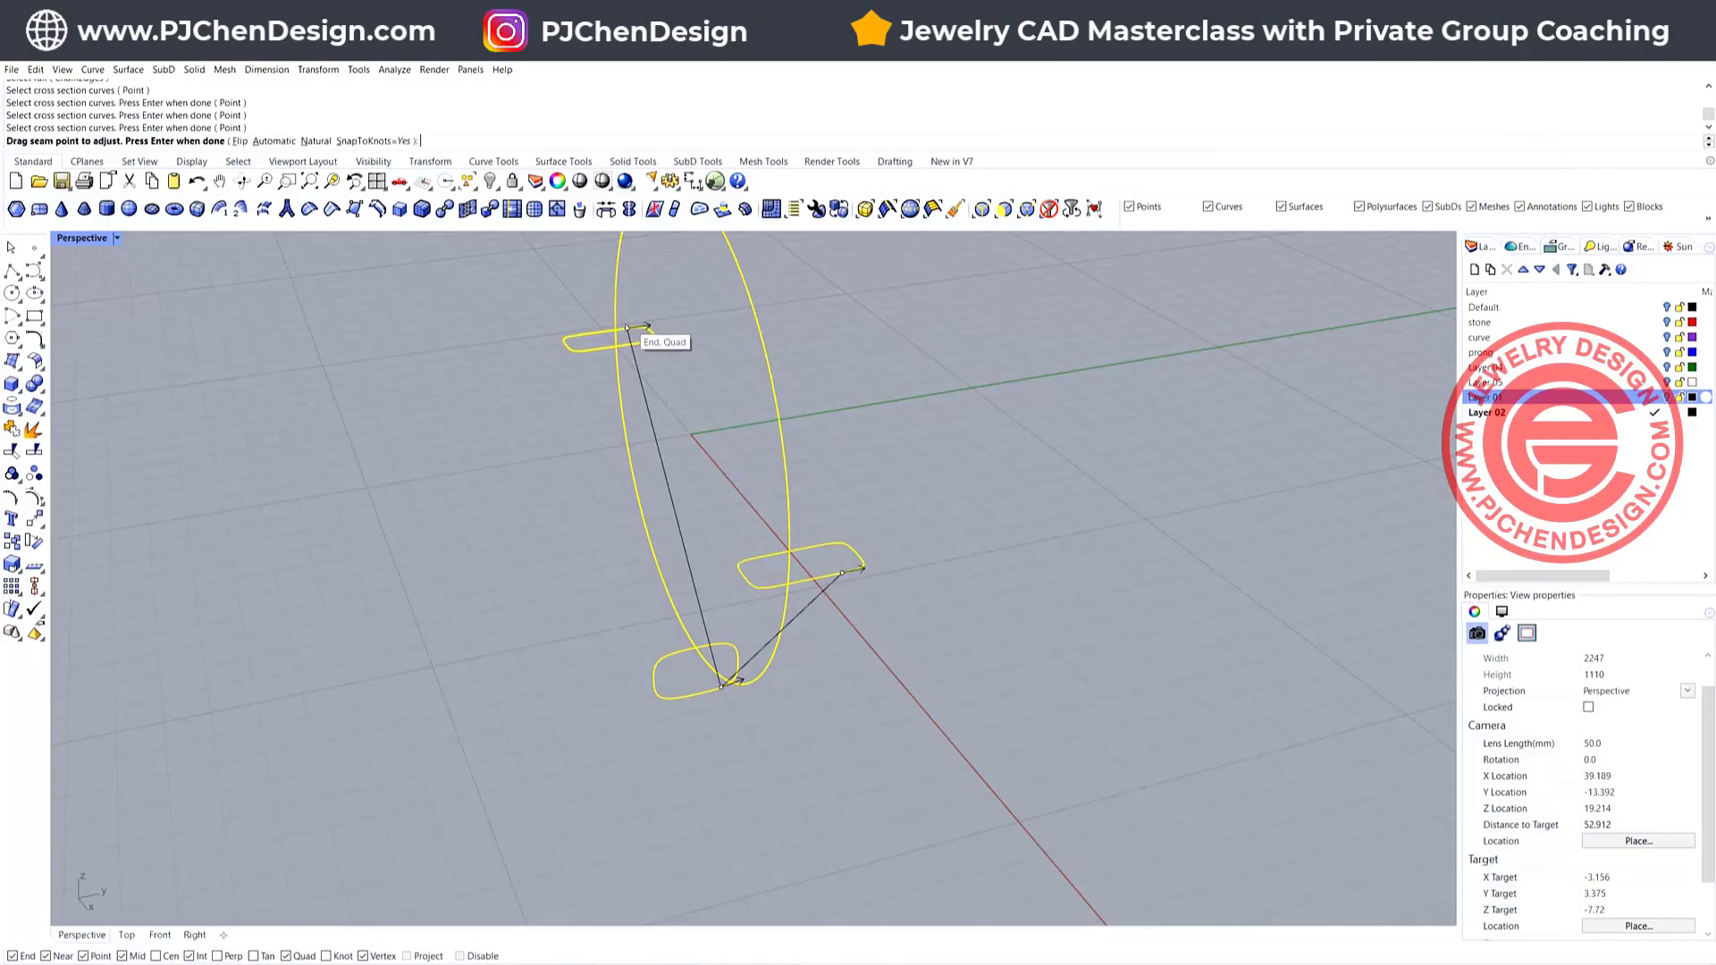
# Align the seam points of the three profiles along their inner edges at the finger-size circle and create the shank sweep
pyautogui.click(626, 327)
pyautogui.click(626, 360)
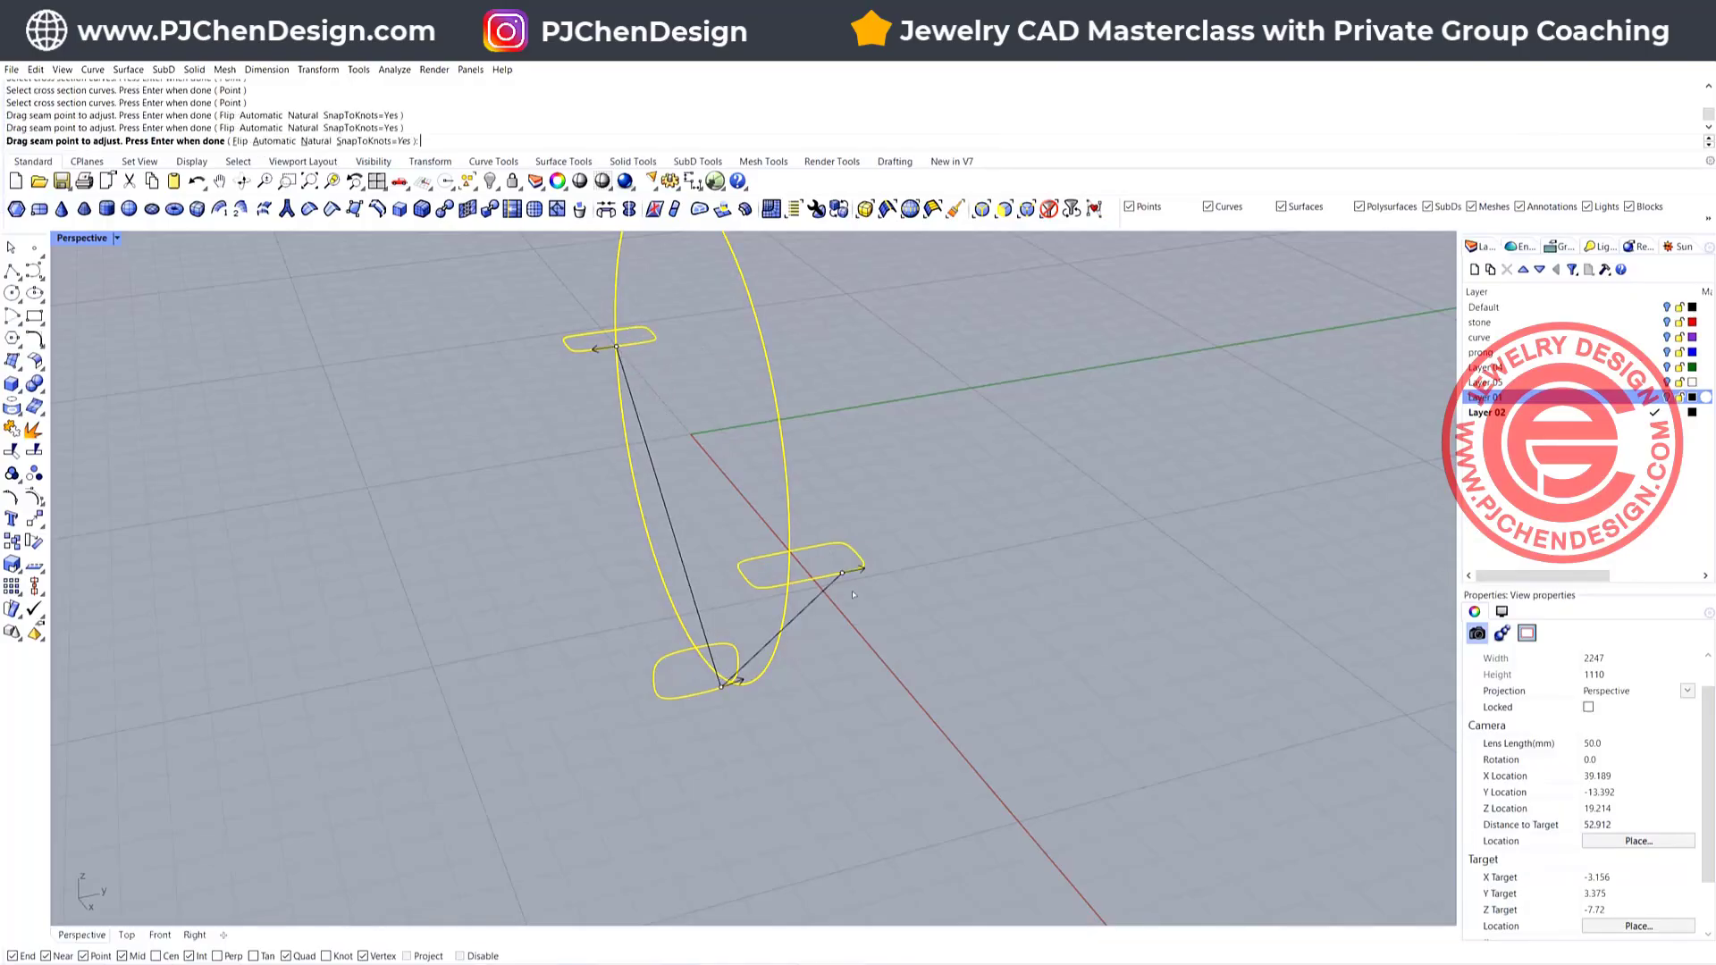
pyautogui.click(843, 577)
pyautogui.click(792, 556)
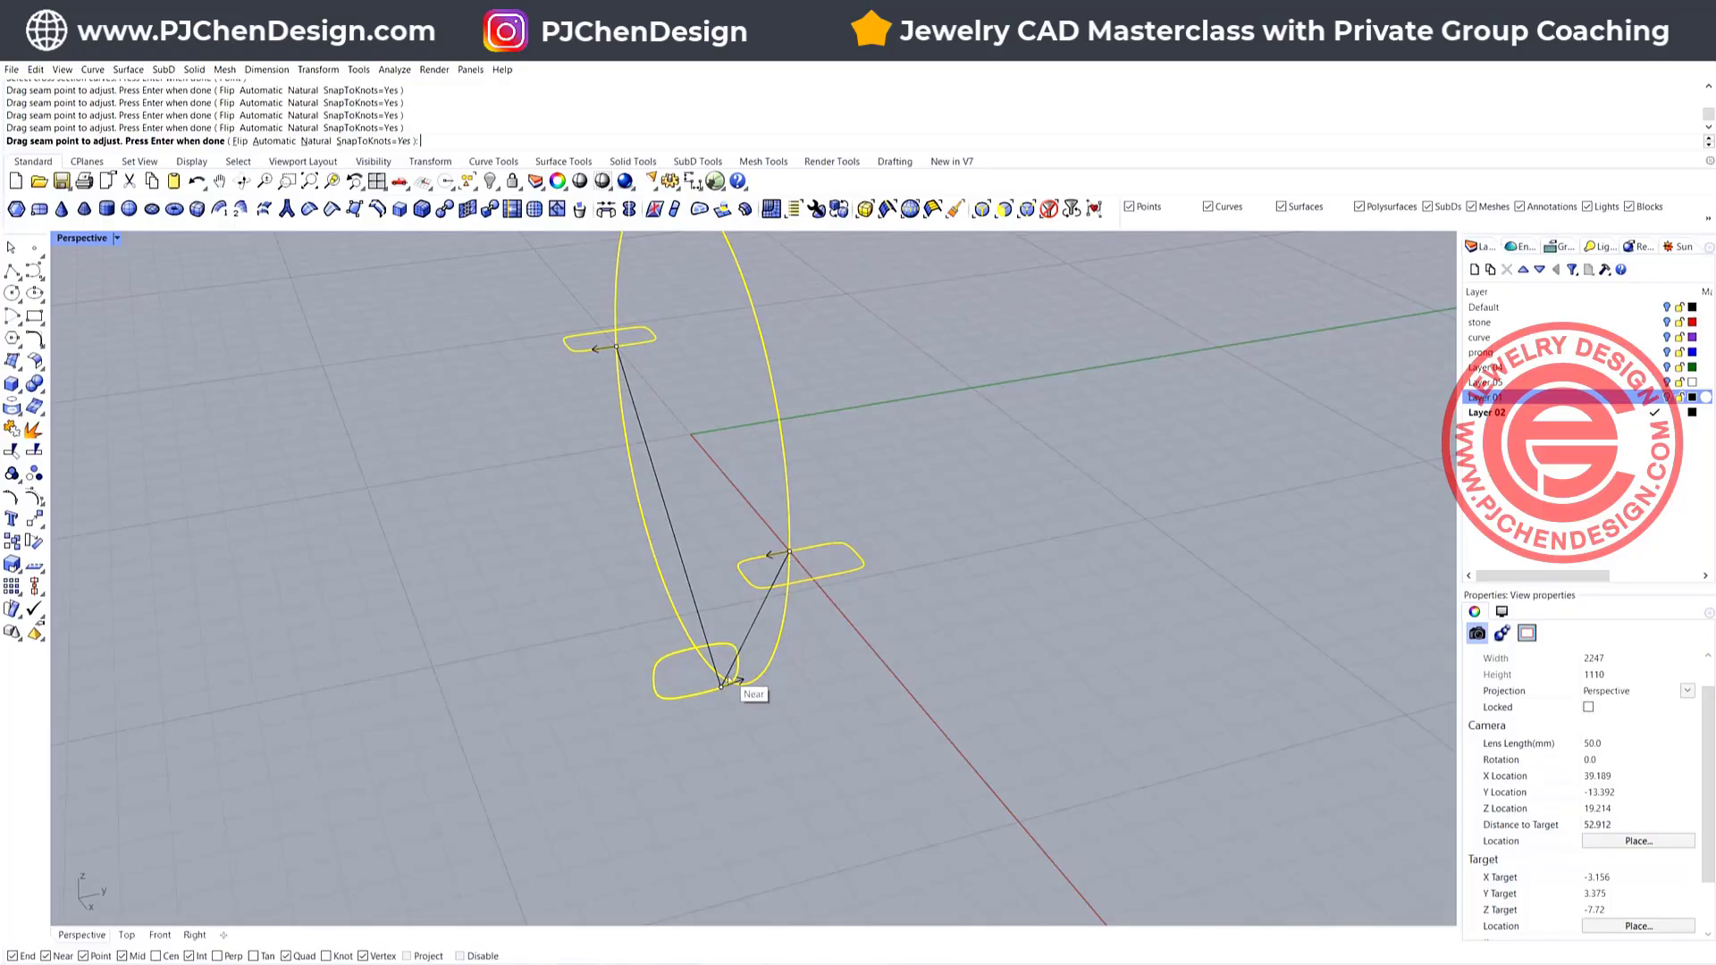
pyautogui.click(723, 689)
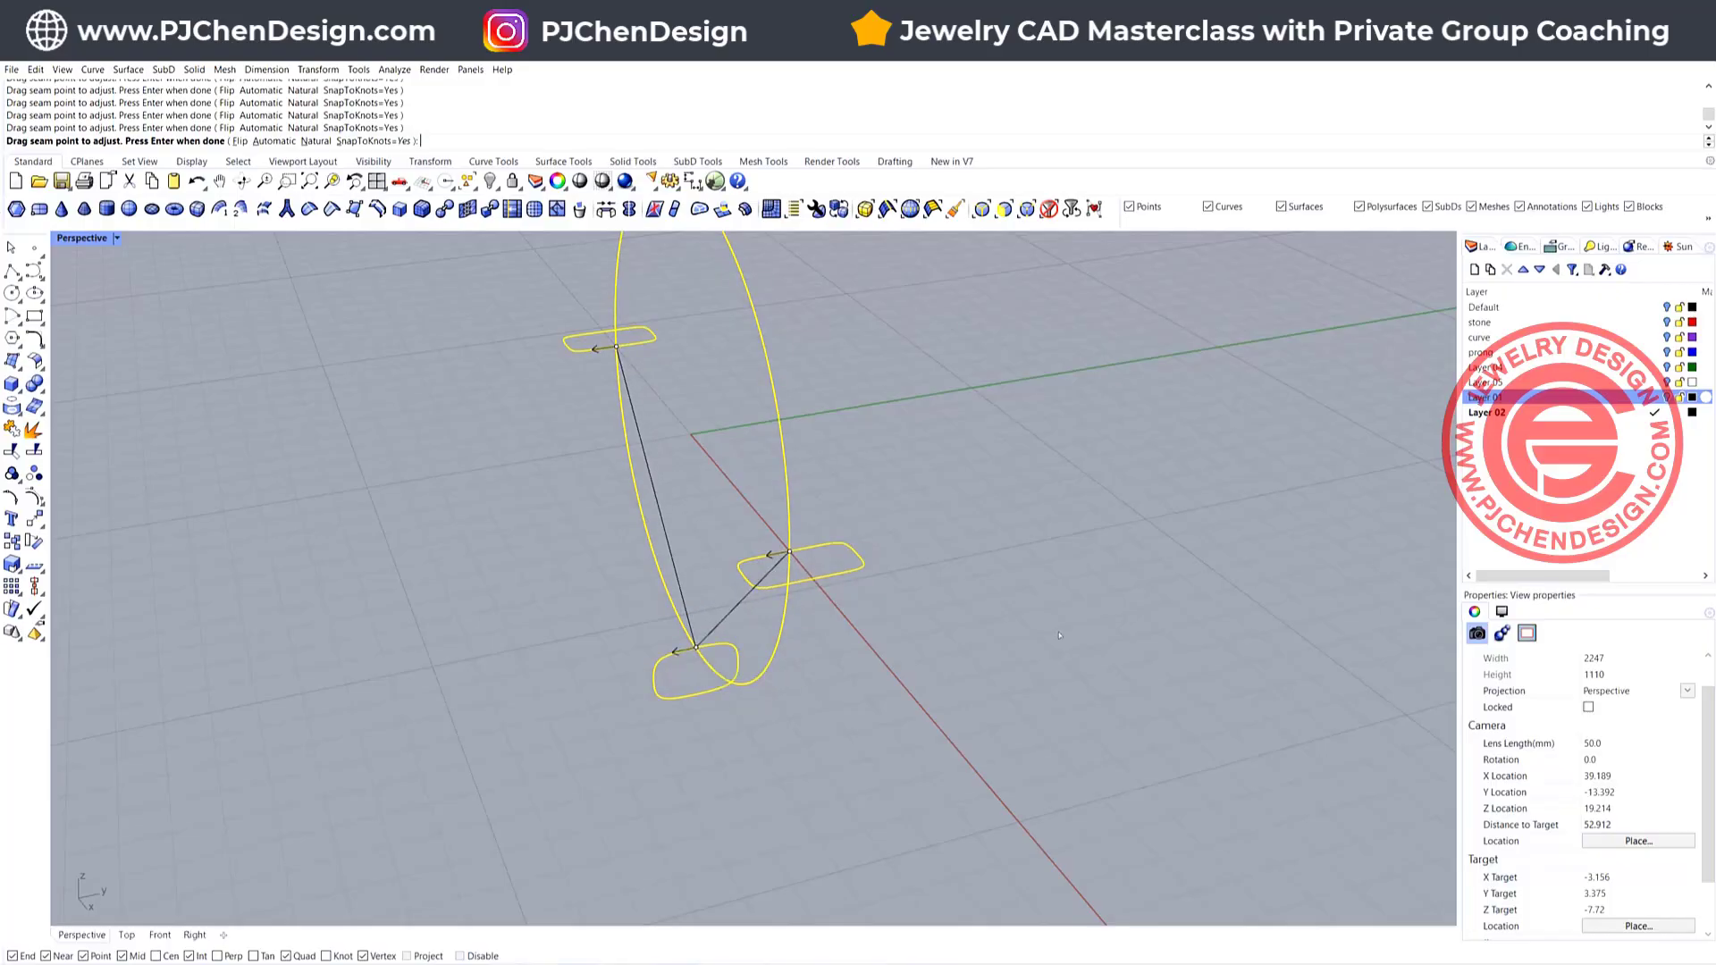
pyautogui.press('Return')
pyautogui.click(1261, 671)
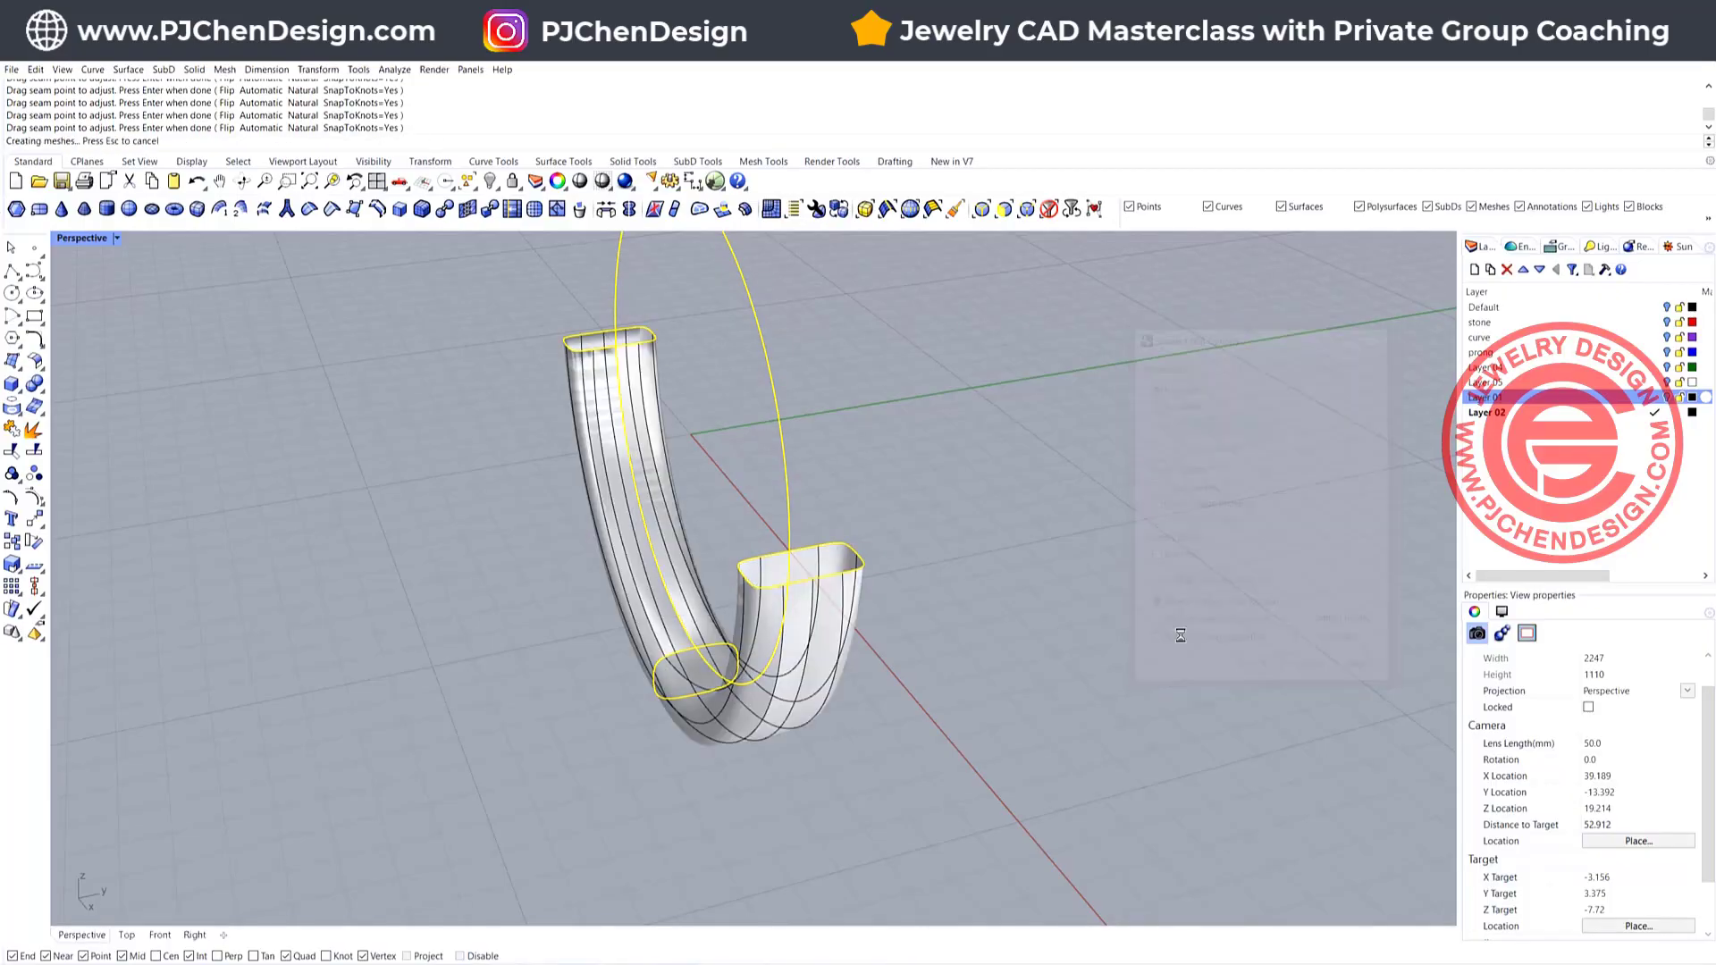
pyautogui.moveTo(775, 501); pyautogui.dragTo(992, 529, button='right')
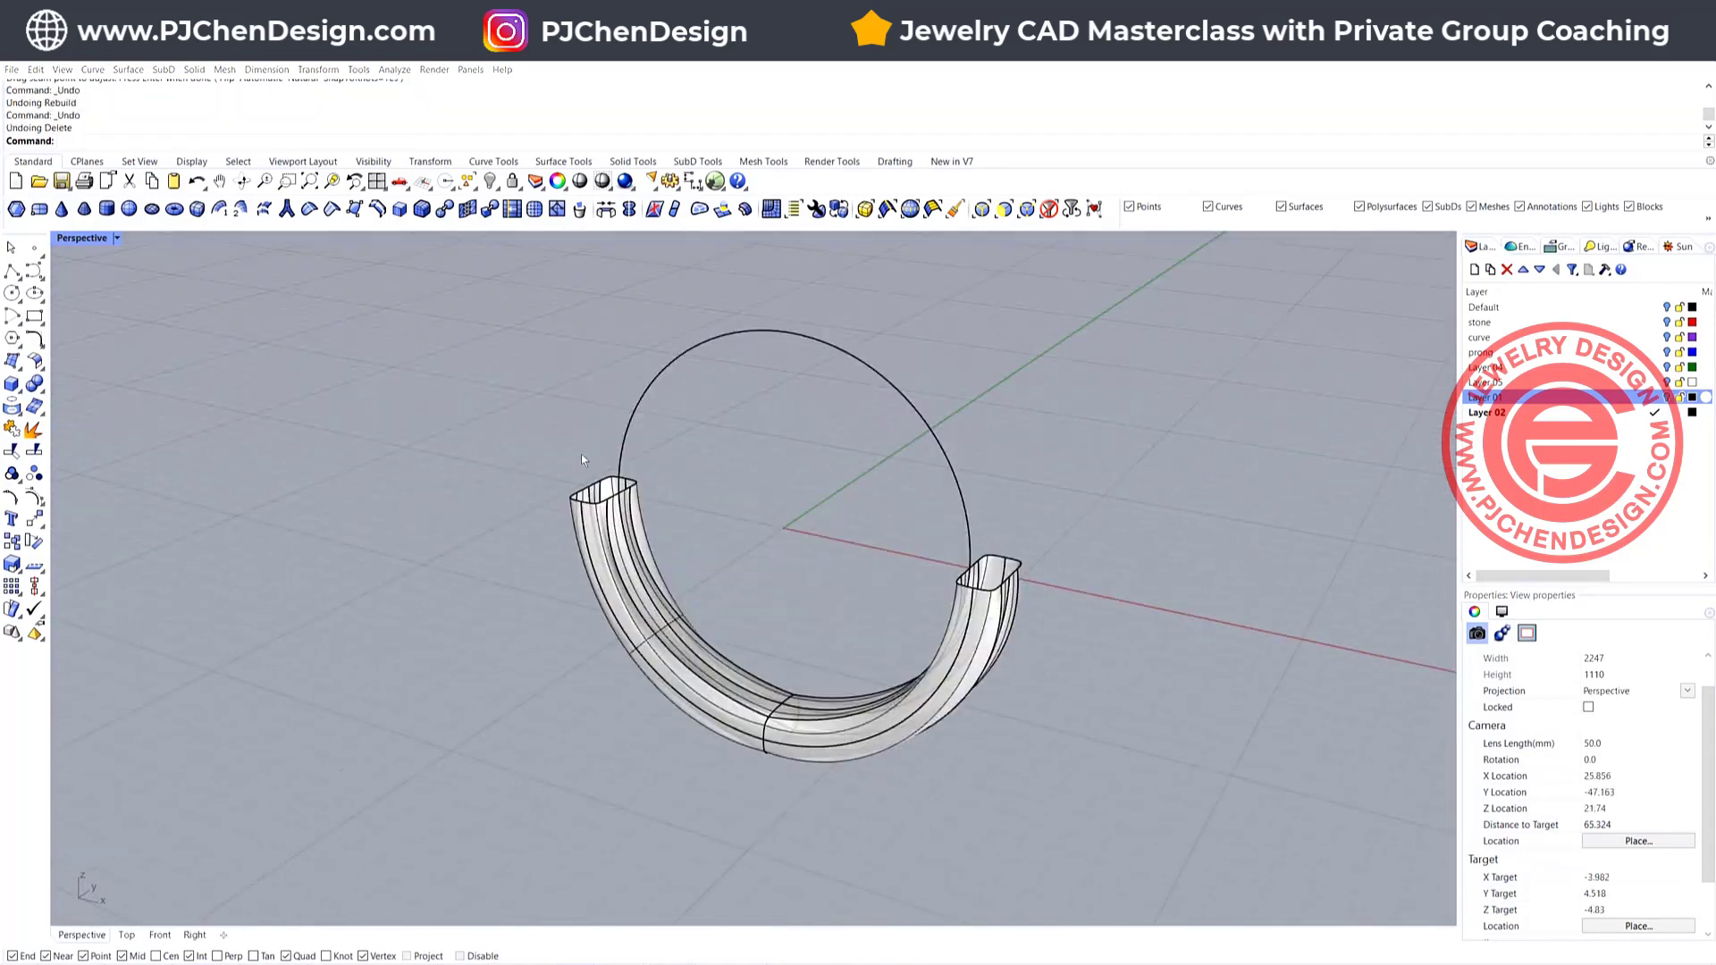
# Make Layer 01 current to bring the knot bands back into view with the shank sweep
pyautogui.moveTo(581, 456); pyautogui.dragTo(543, 507, button='right')
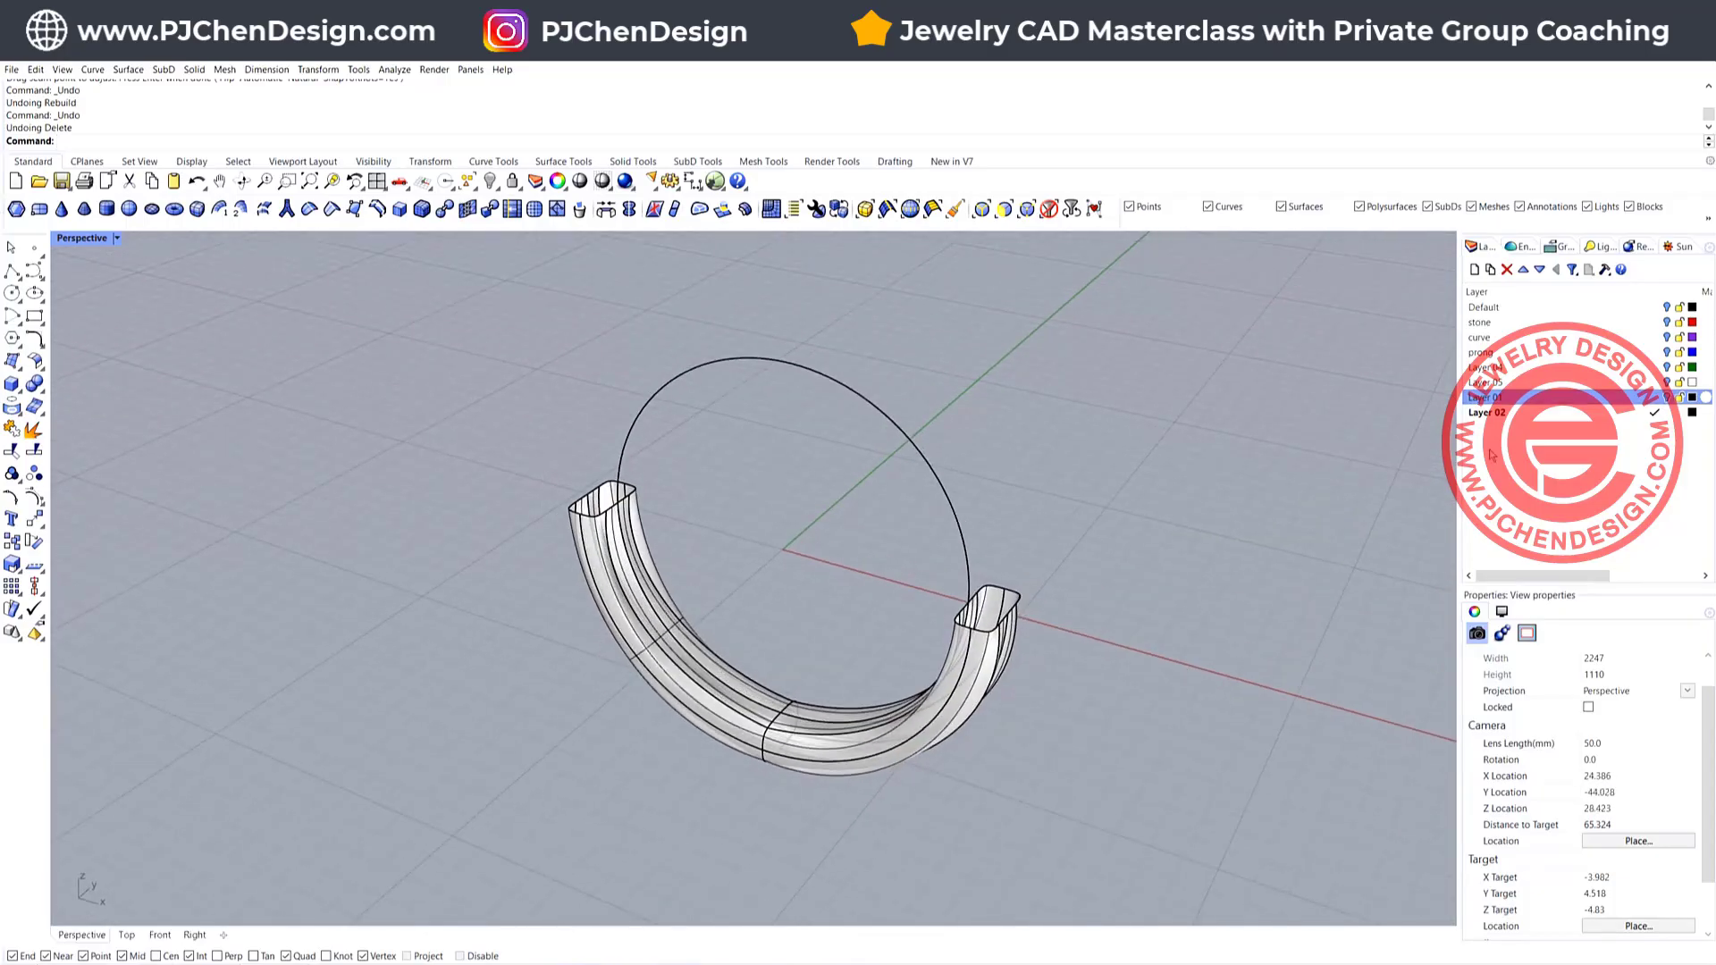
pyautogui.click(1657, 398)
pyautogui.moveTo(1156, 501); pyautogui.dragTo(1276, 503, button='right')
pyautogui.scroll(4, 925, 465)
pyautogui.scroll(4, 1050, 431)
pyautogui.scroll(-5, 1276, 552)
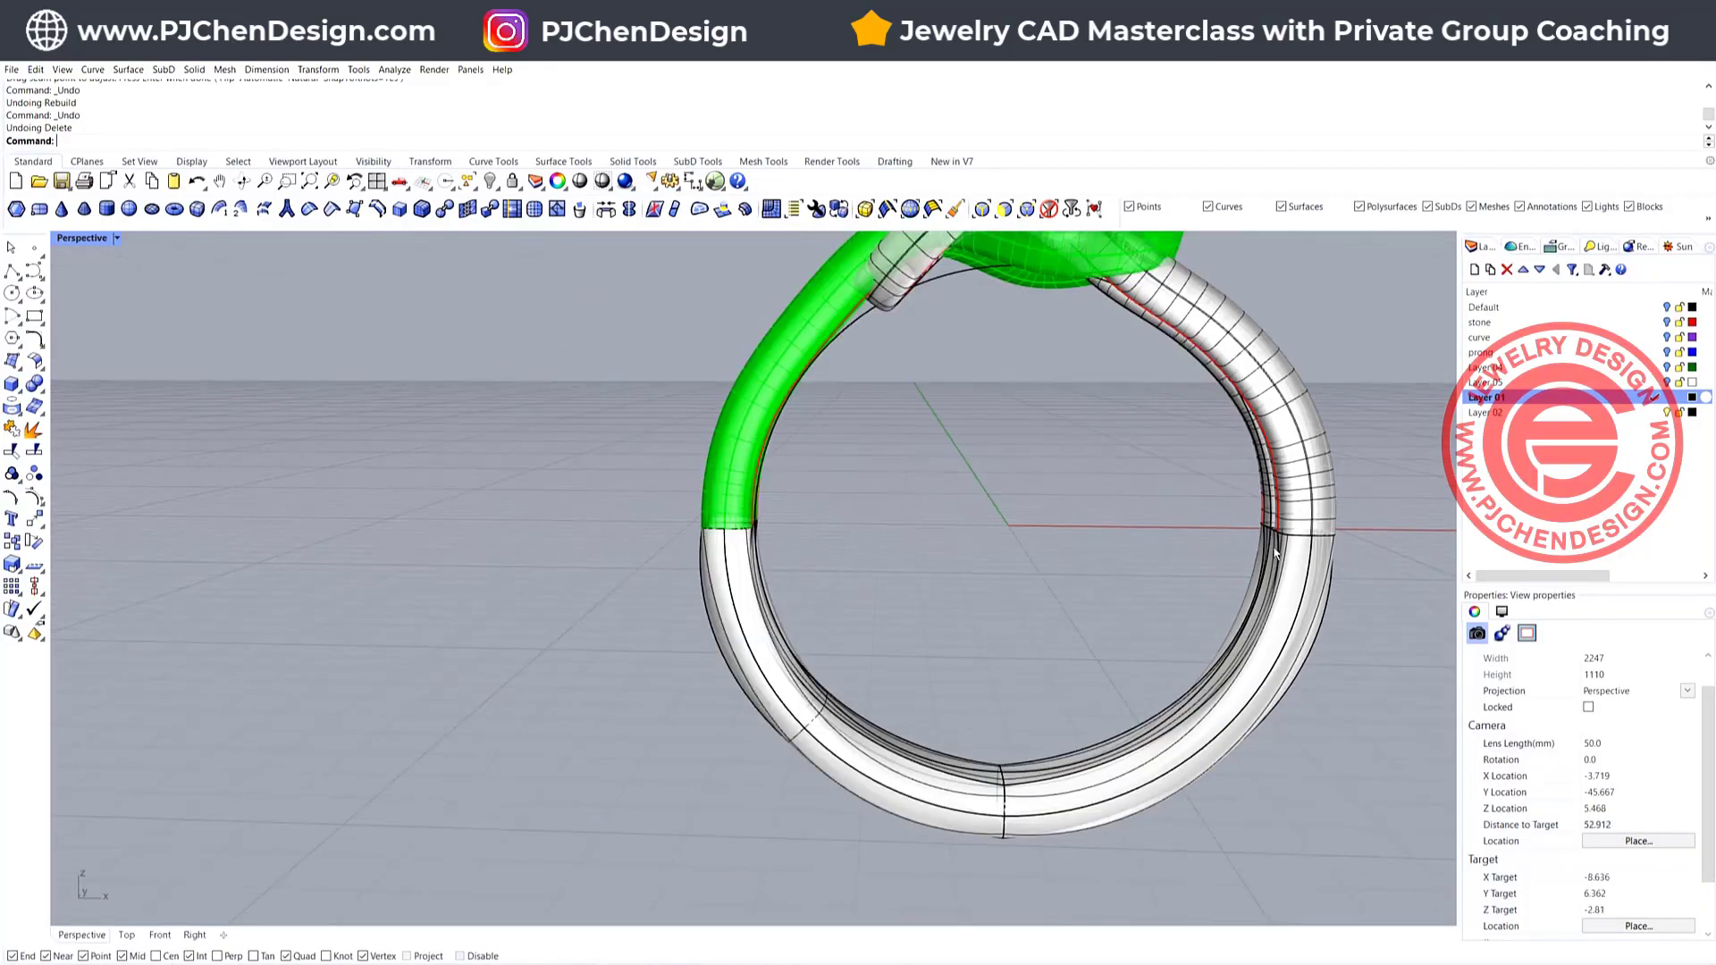
# Switch the perspective view to Rendered display and examine how the shank sweep meets the knot bands
pyautogui.click(117, 239)
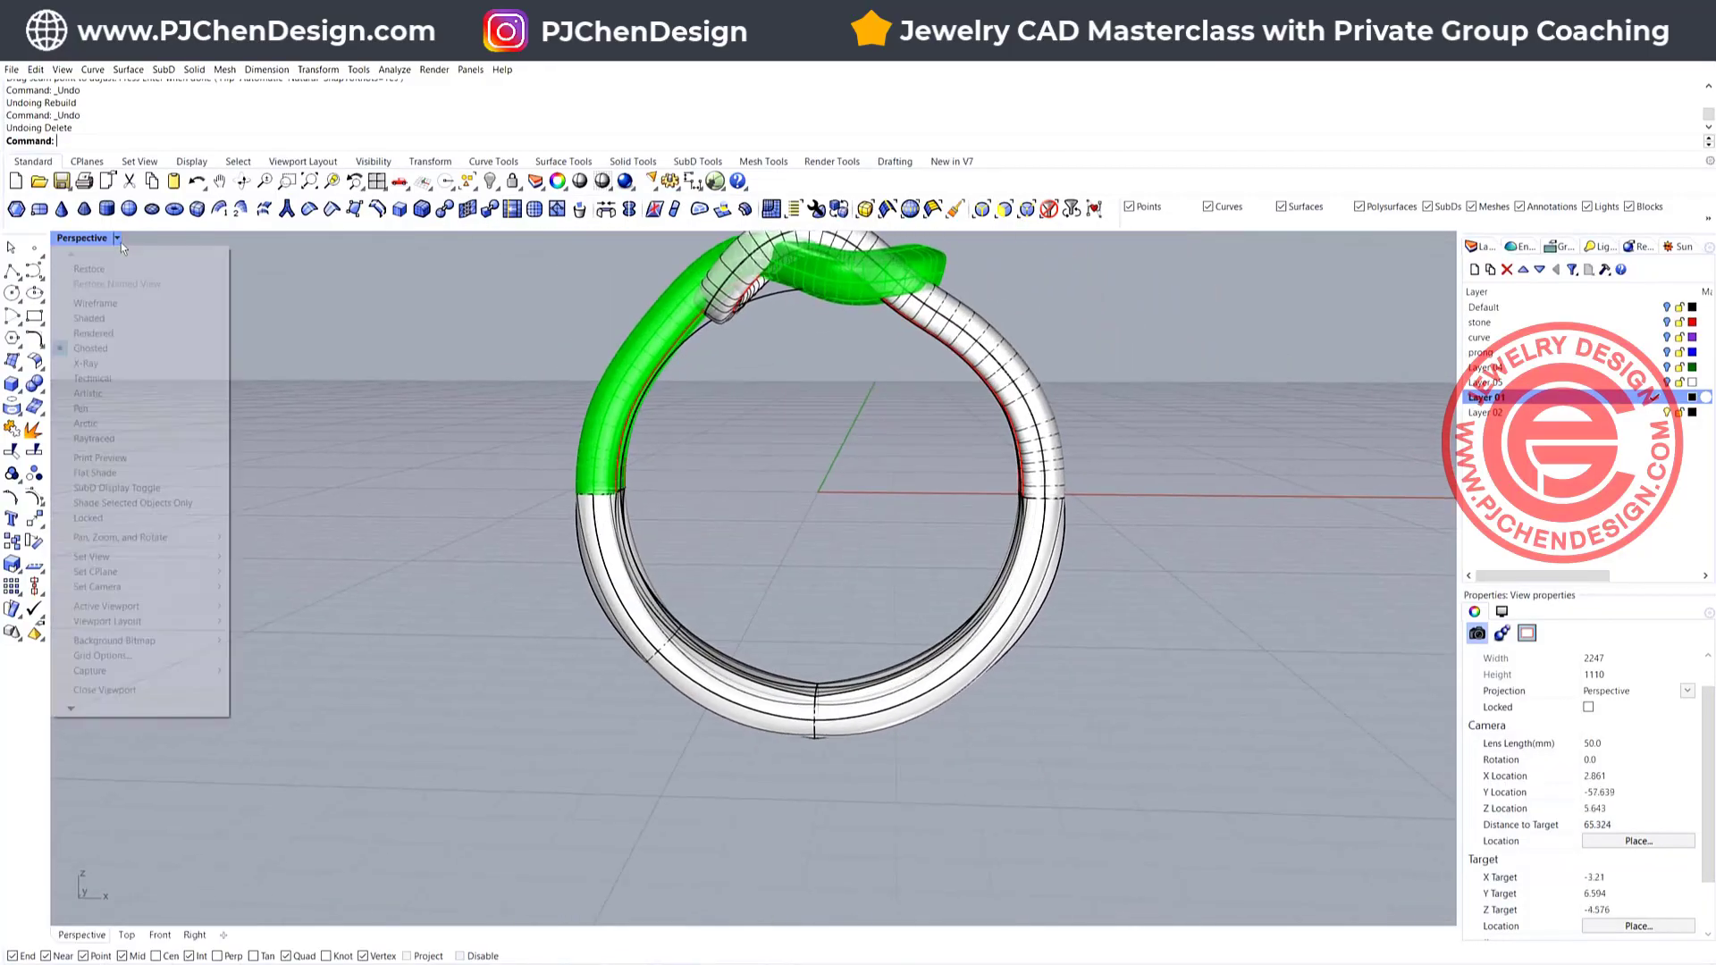
pyautogui.click(94, 333)
pyautogui.moveTo(1087, 611); pyautogui.dragTo(1036, 597, button='right')
pyautogui.scroll(4, 1025, 568)
pyautogui.click(1041, 561)
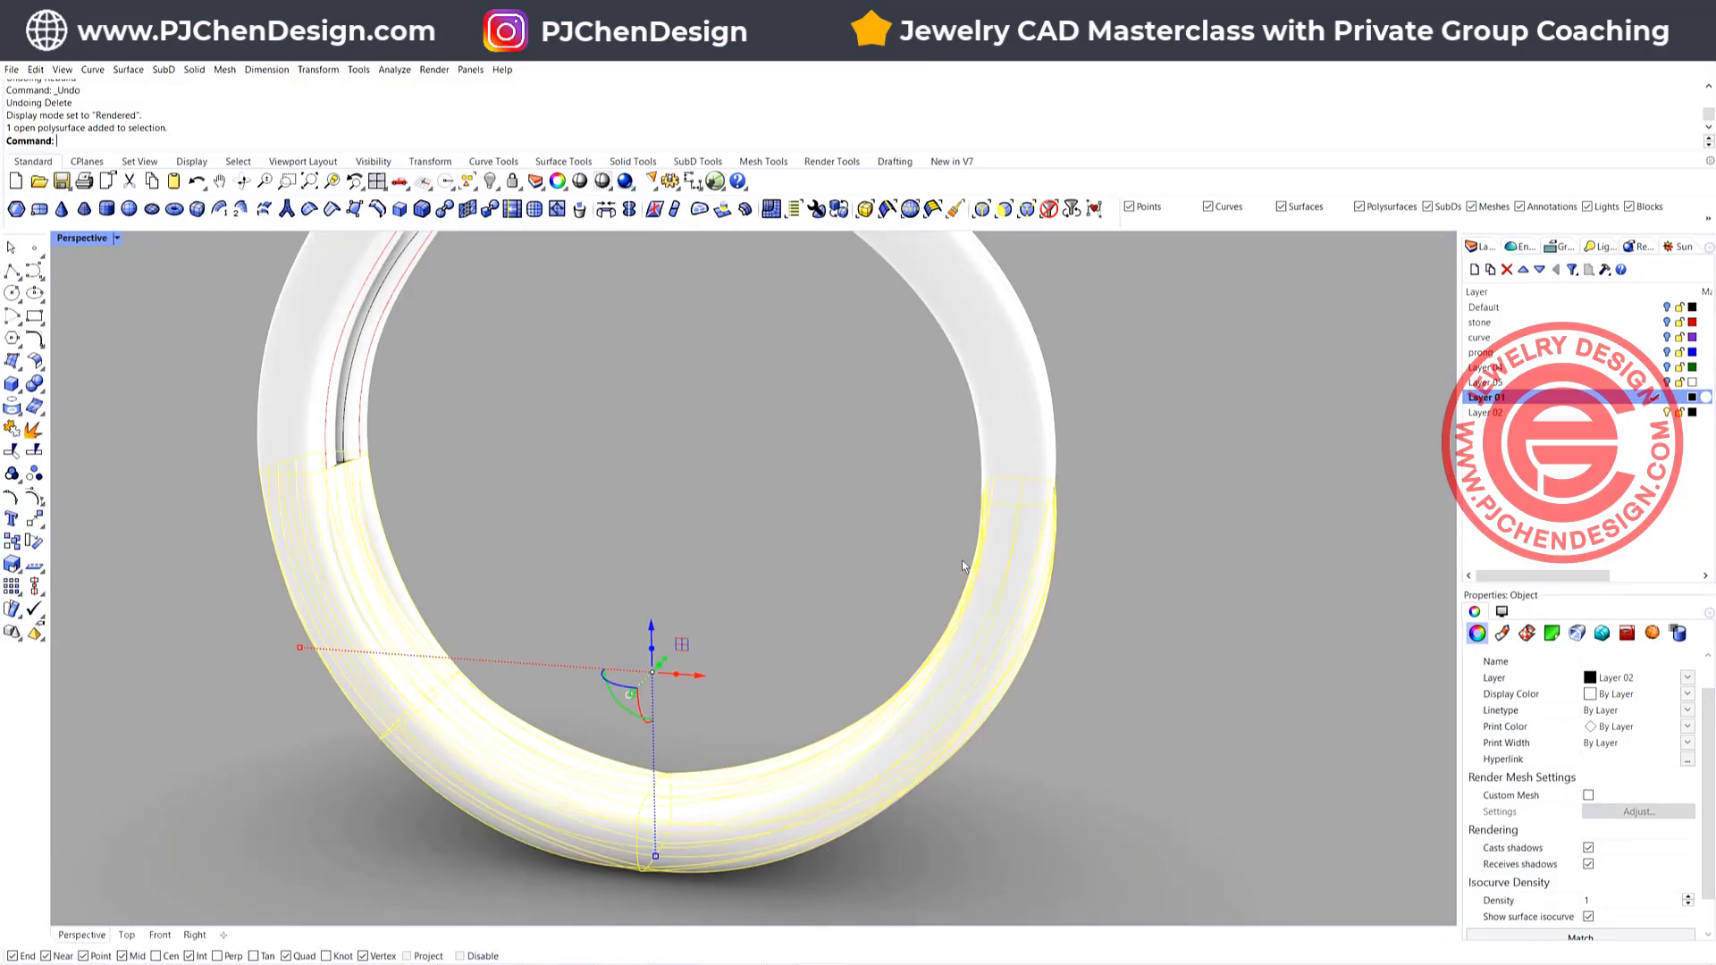
pyautogui.scroll(-2, 840, 488)
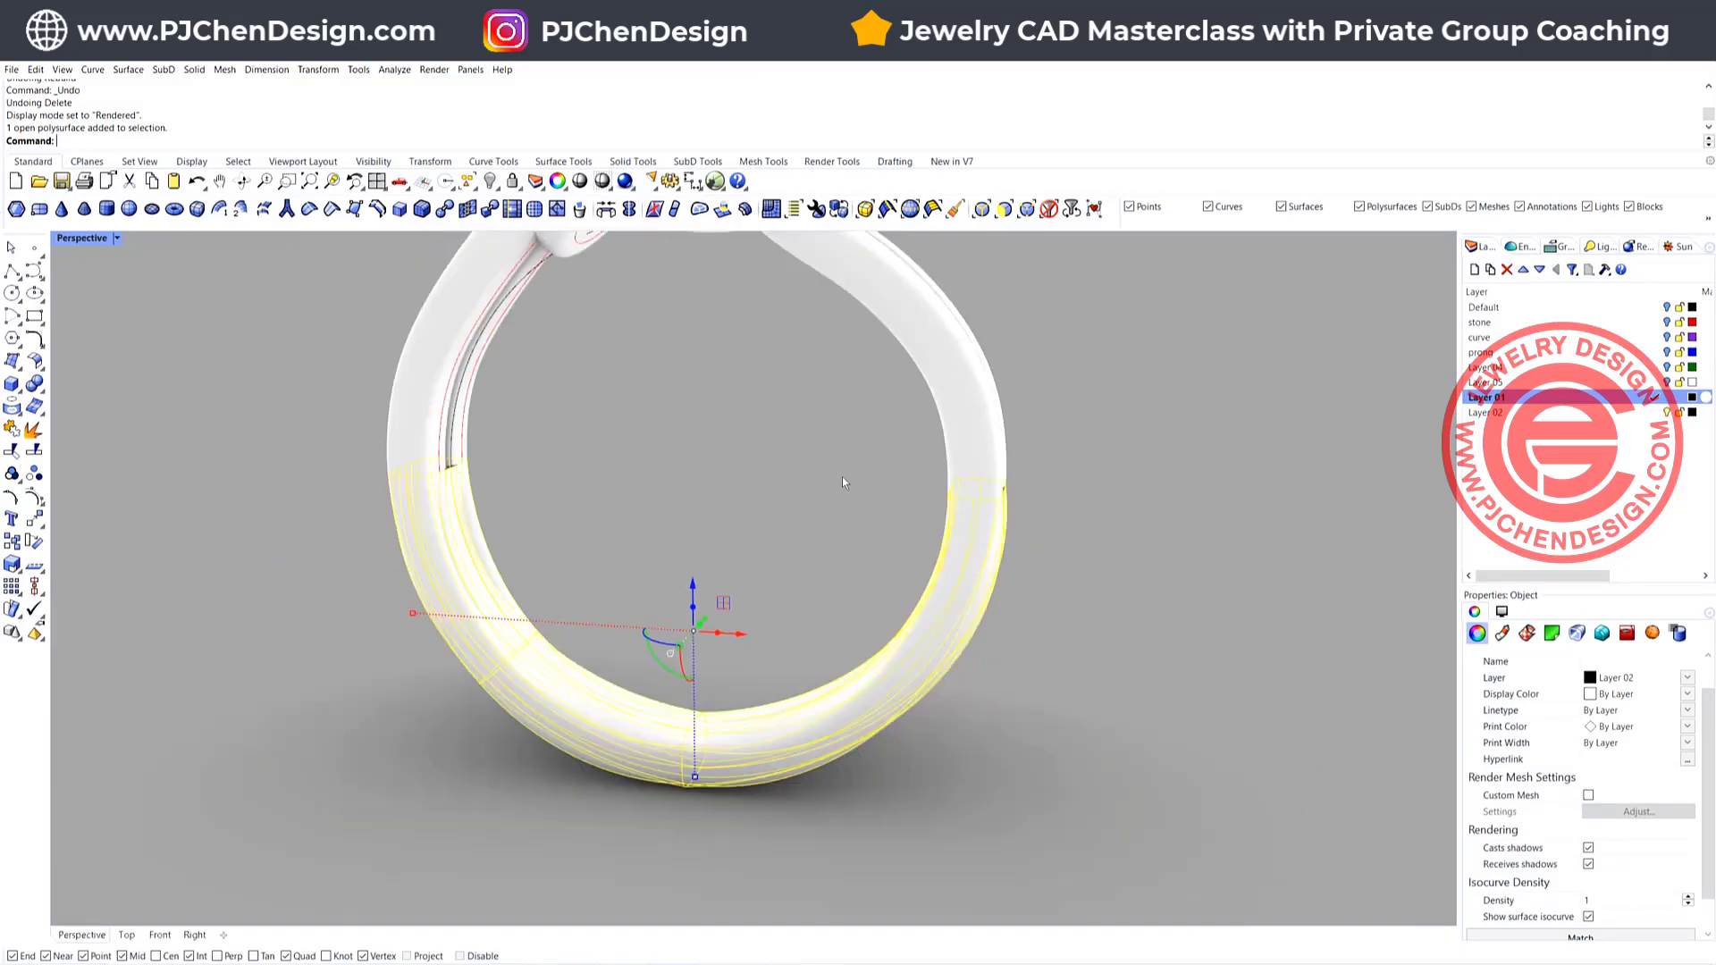
# Delete the lower shank sweep and set the perspective view to Ghosted display
pyautogui.click(871, 465)
pyautogui.click(961, 604)
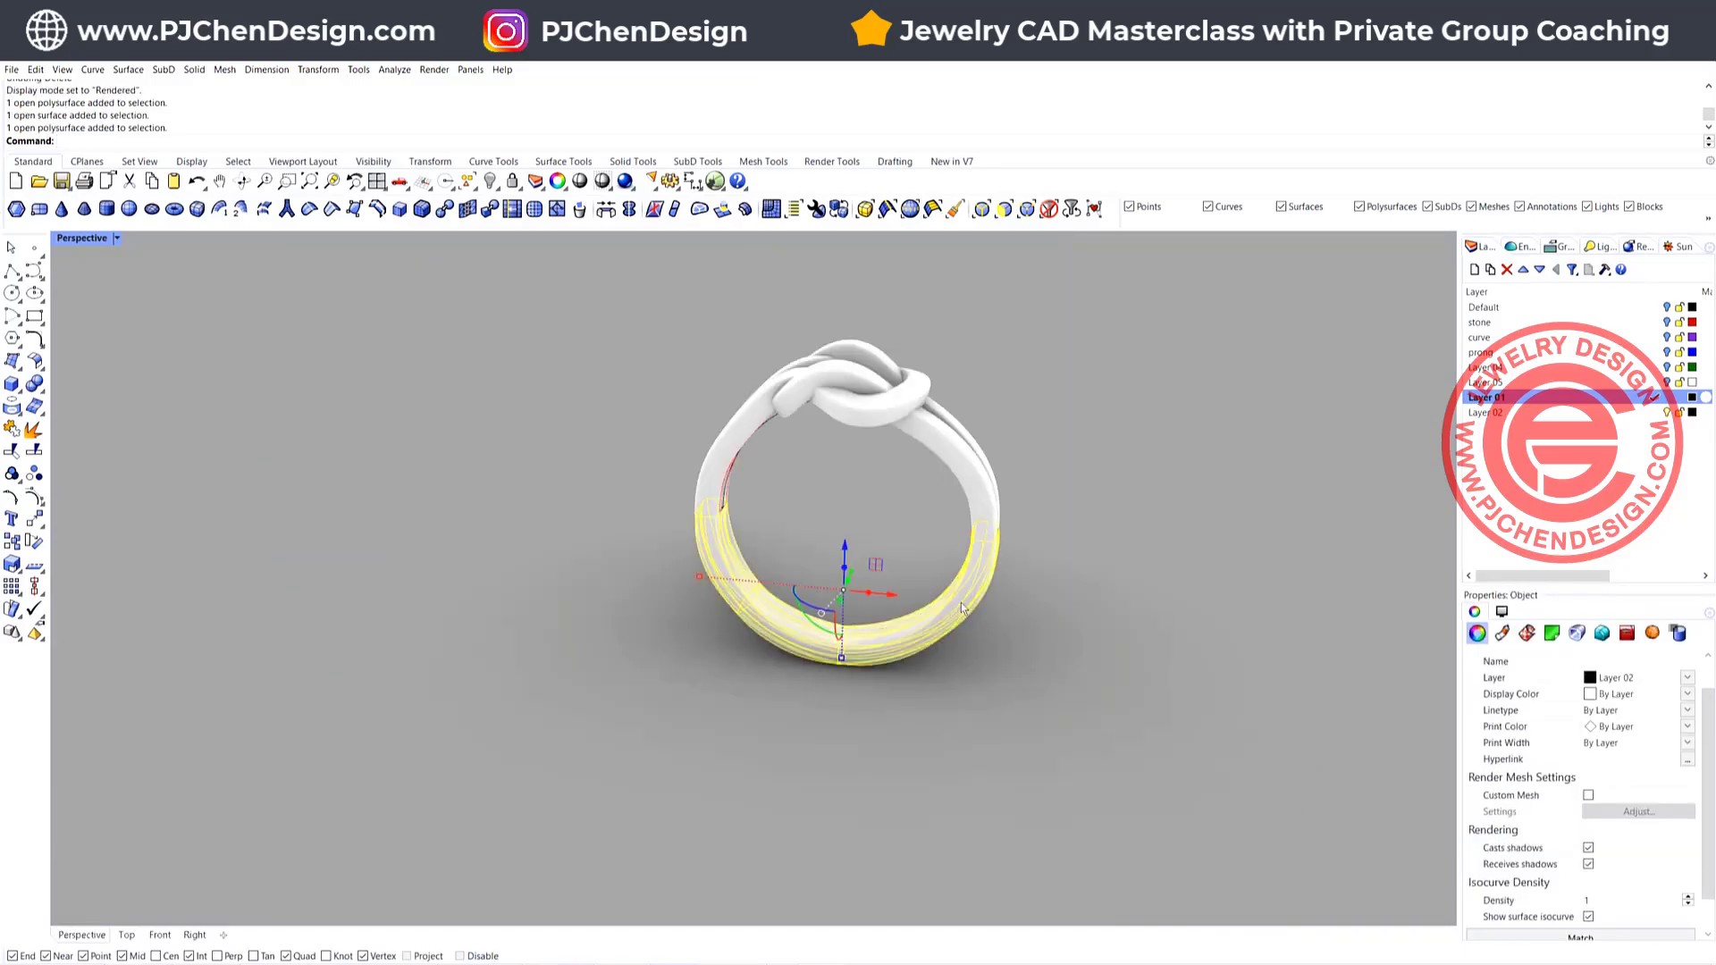
pyautogui.press('Delete')
pyautogui.scroll(2, 962, 603)
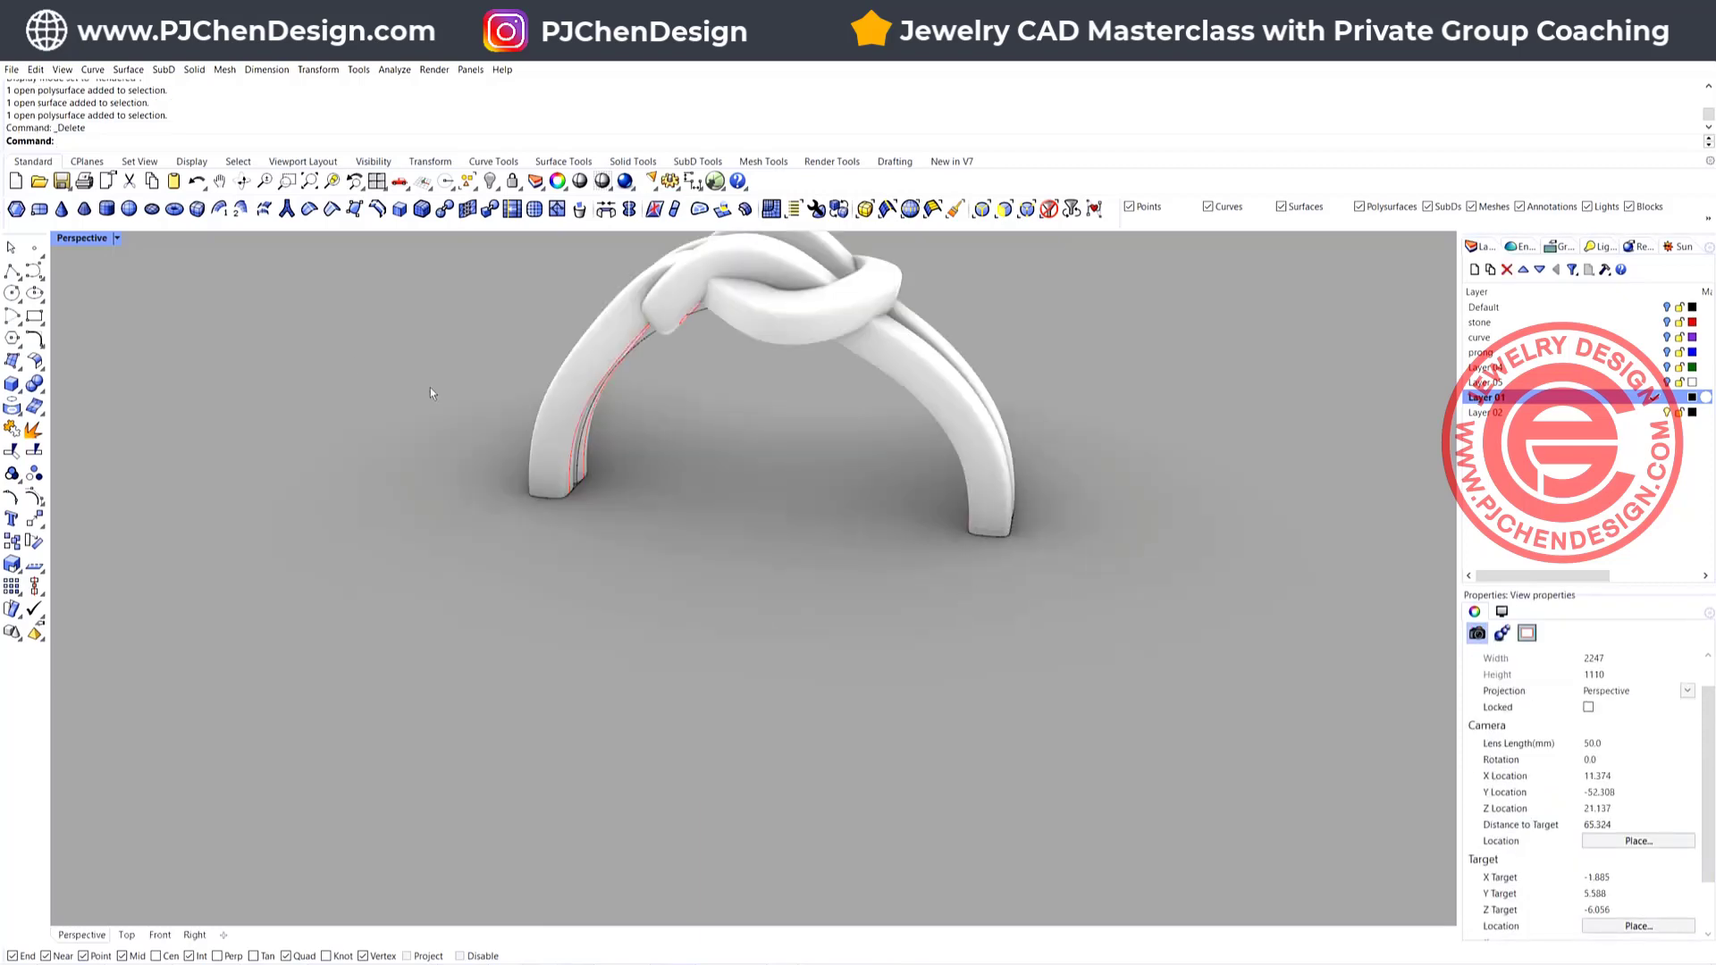
pyautogui.click(116, 238)
pyautogui.click(83, 347)
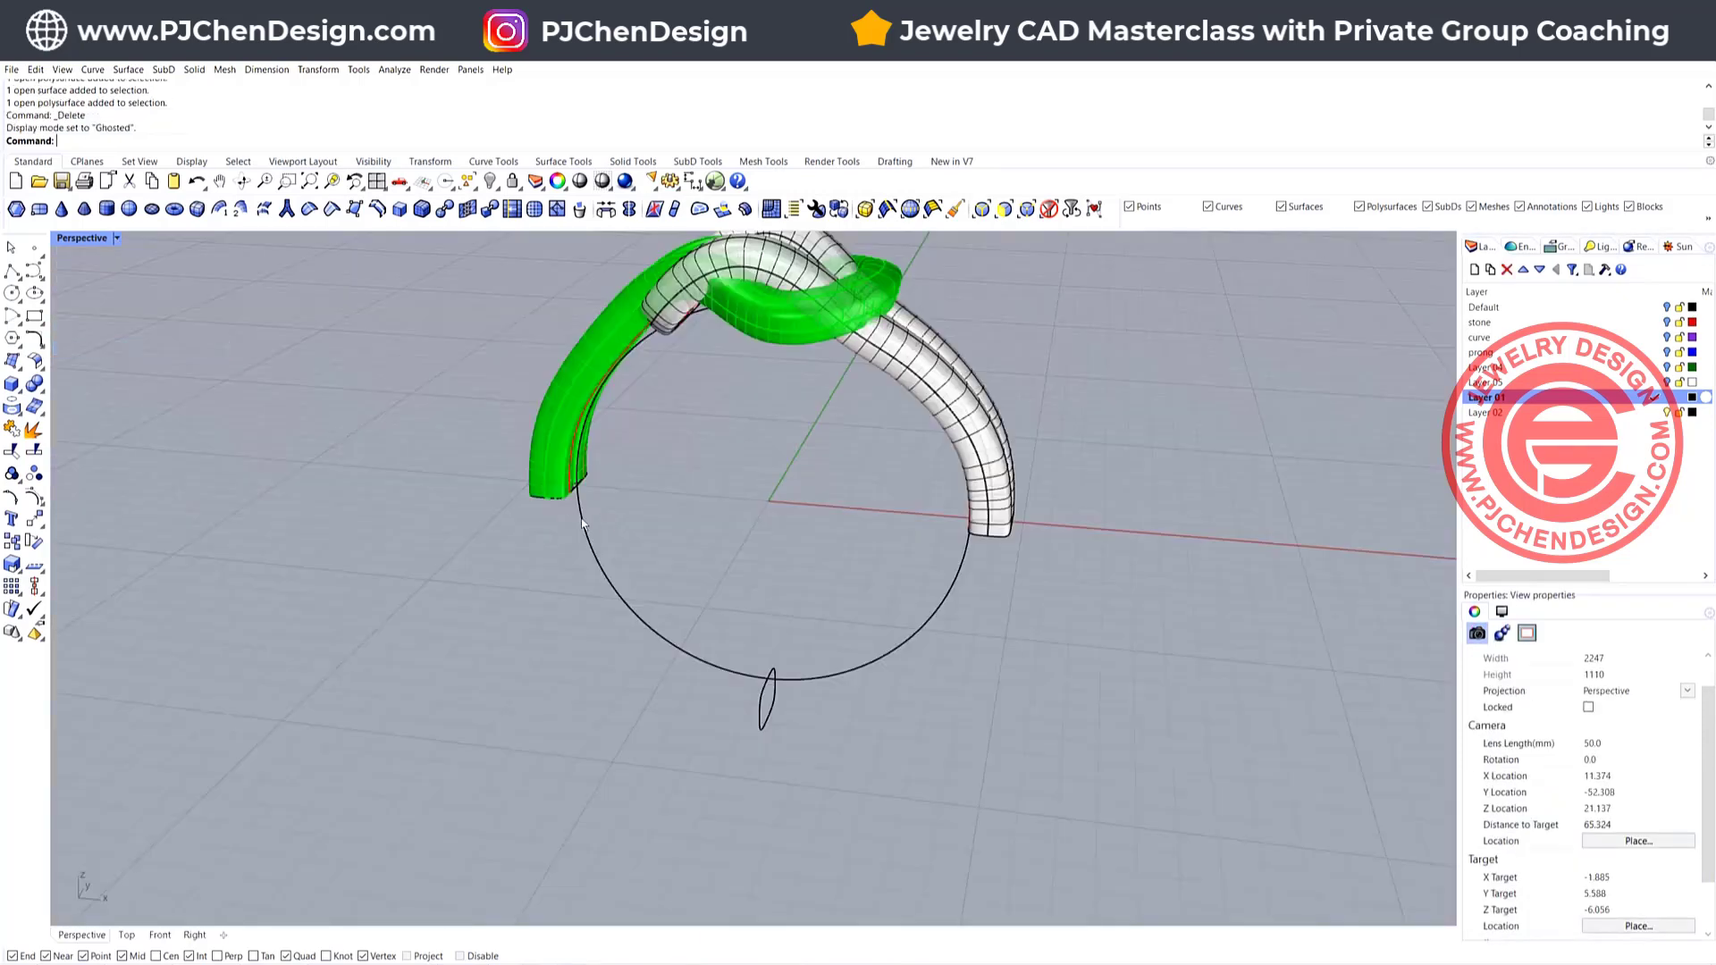
# Rebuild the closed left and right end profiles of the shank with 16 points
pyautogui.click(552, 475)
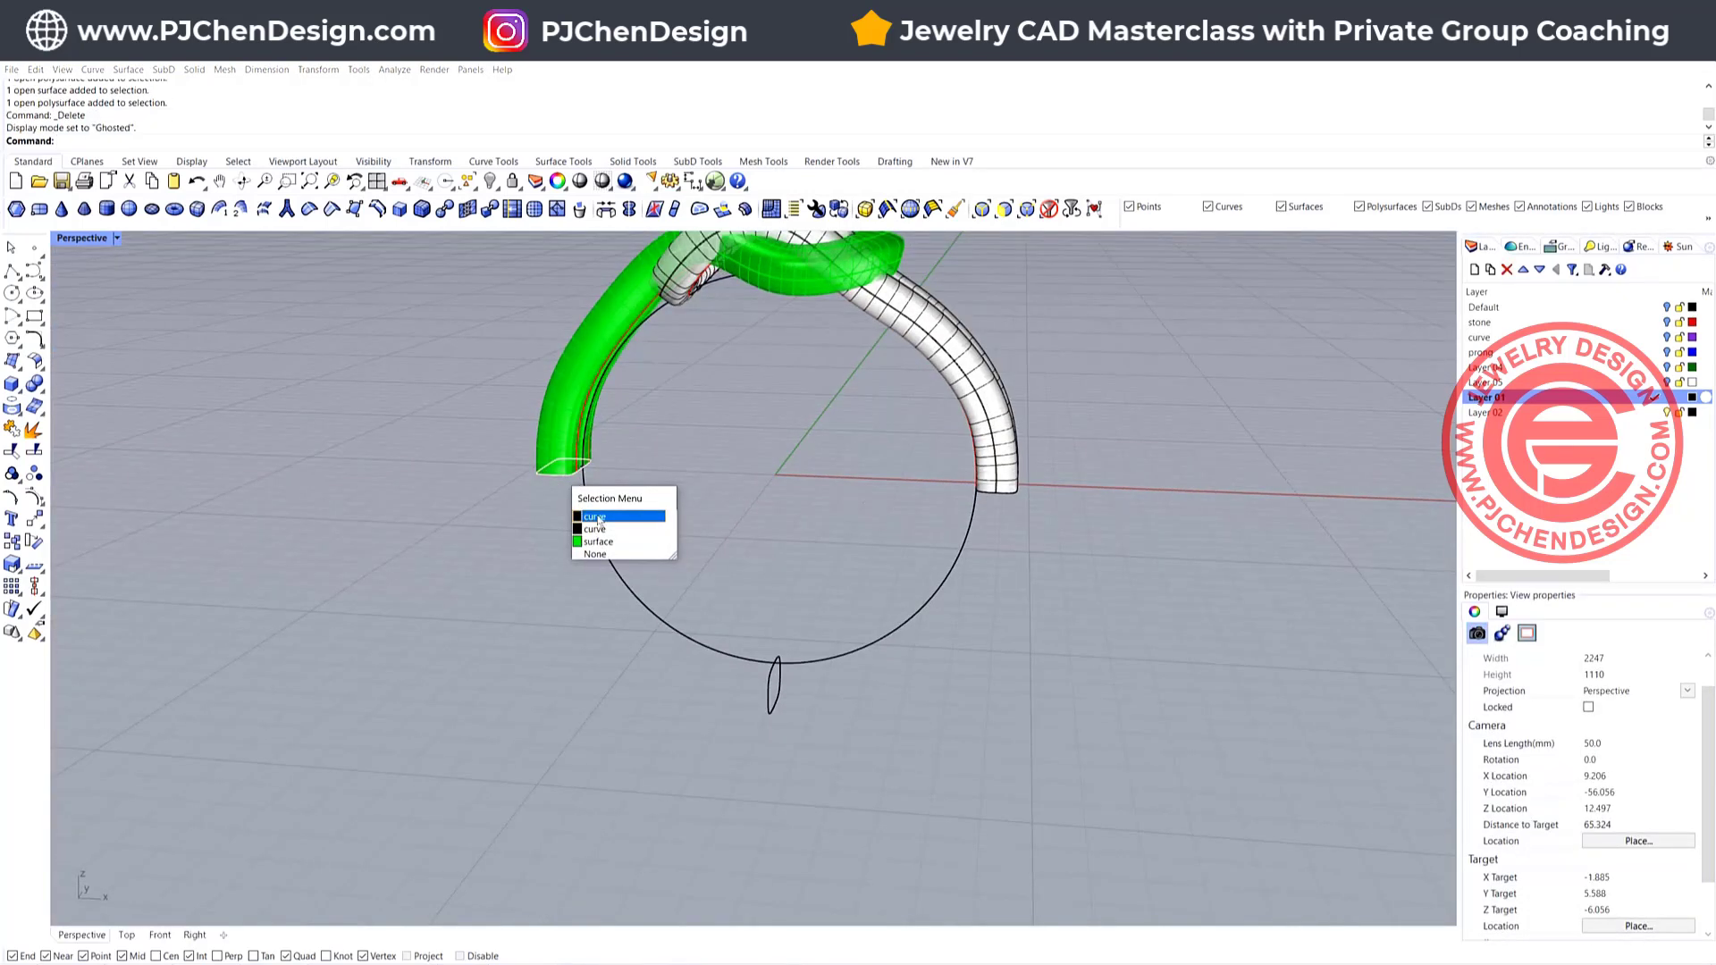
pyautogui.click(613, 515)
pyautogui.keyDown('shift'); pyautogui.click(1004, 496); pyautogui.keyUp('shift')
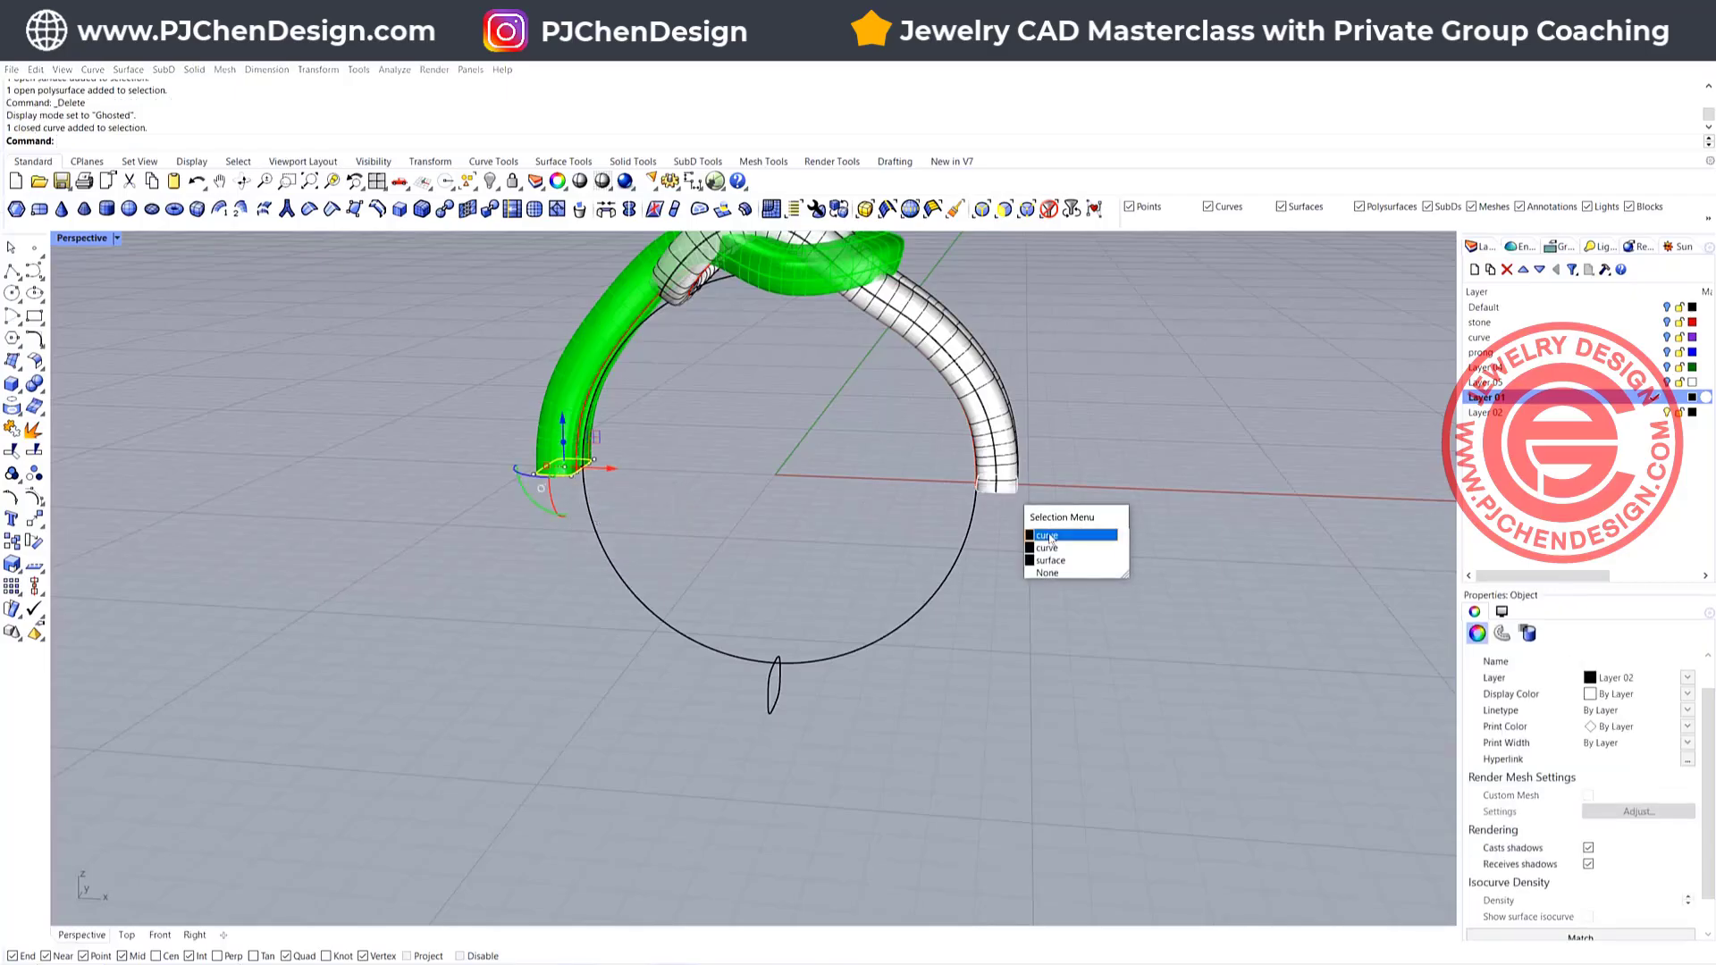
pyautogui.click(1065, 535)
pyautogui.write('rebuild')
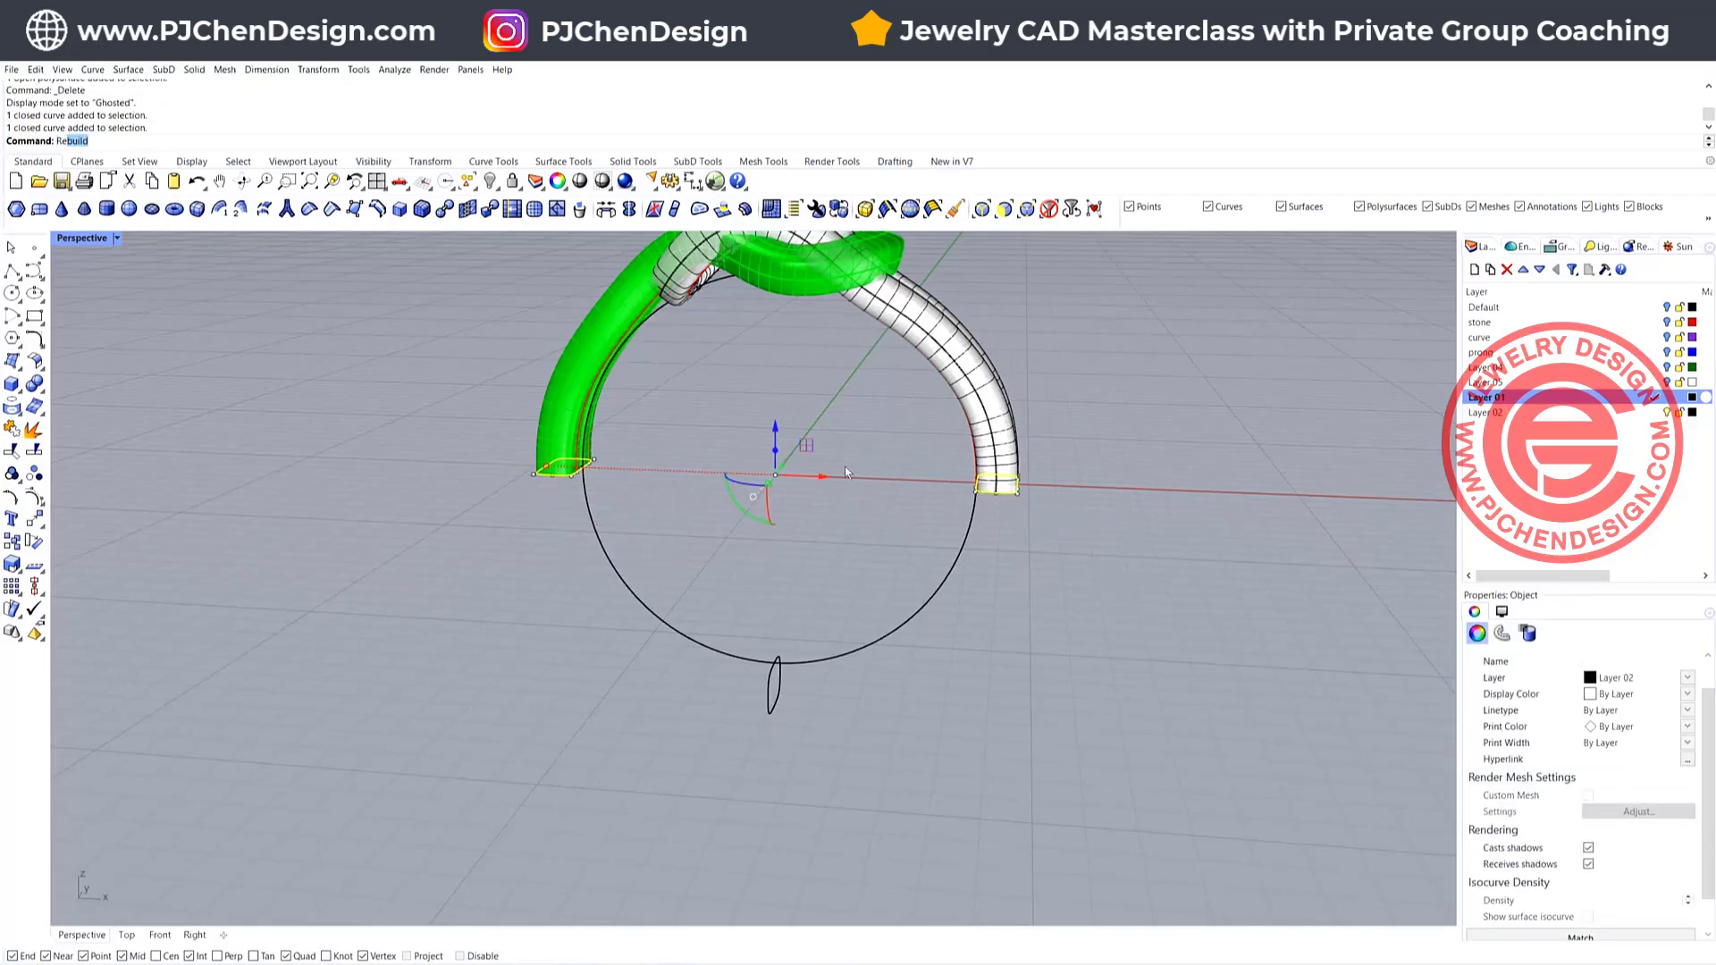
pyautogui.press('Return')
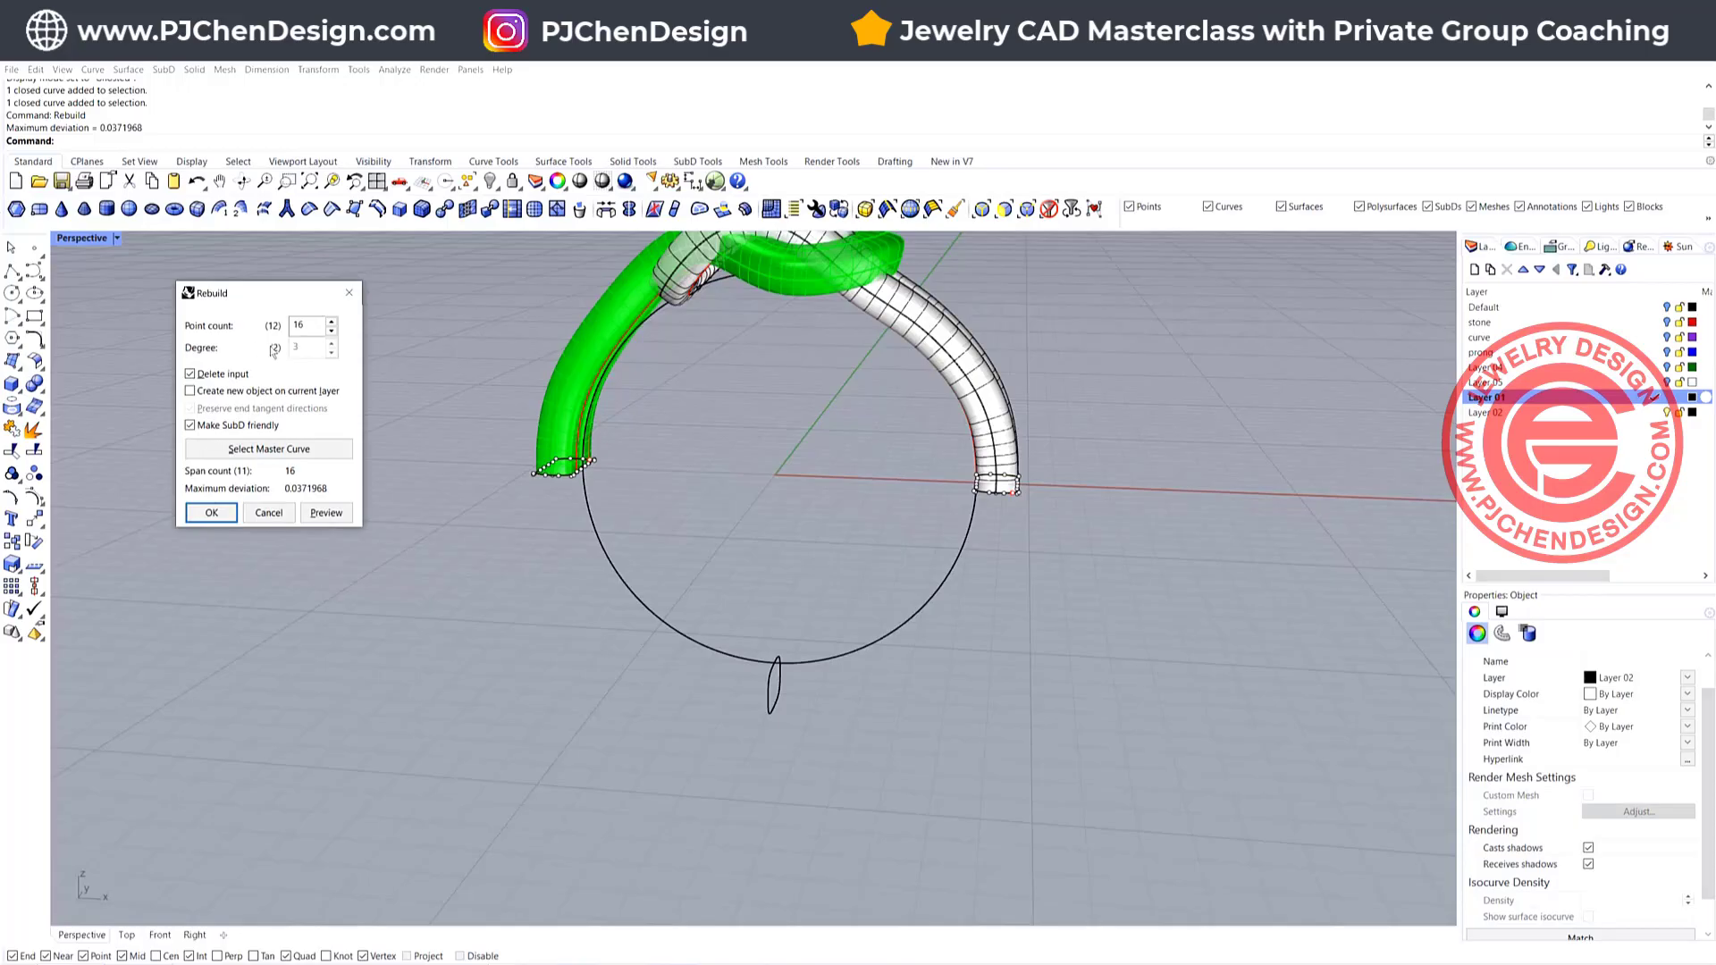
pyautogui.click(210, 514)
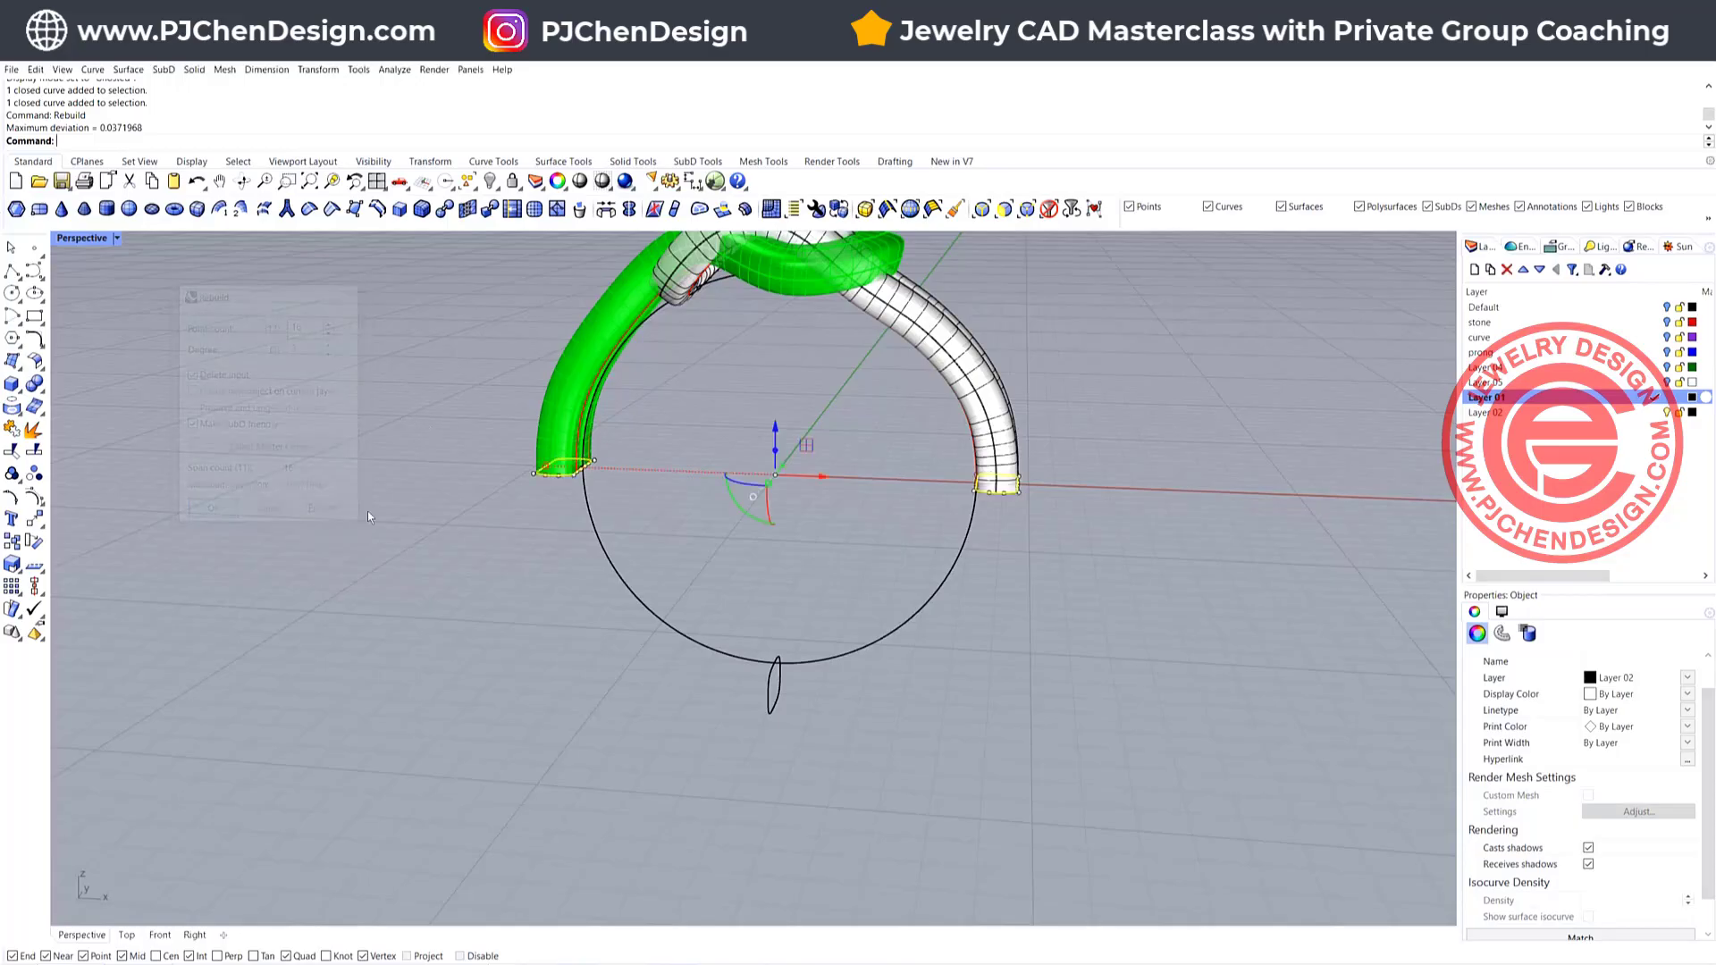
pyautogui.press('Escape')
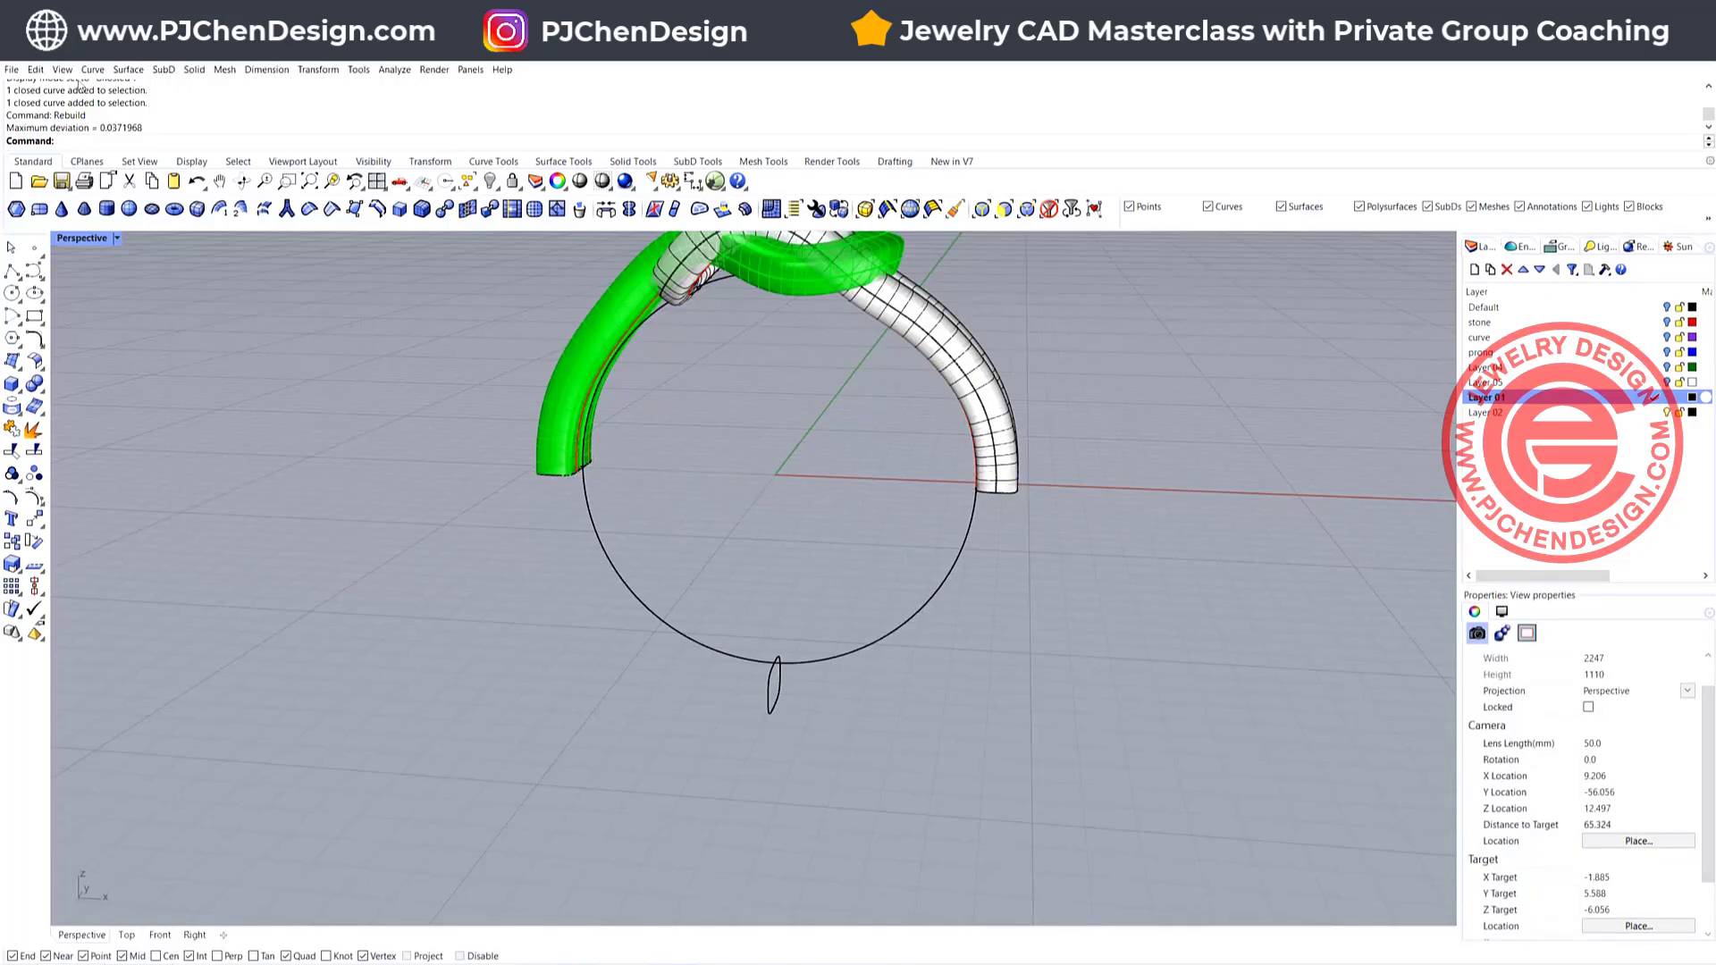
# Rebuild the bottom shank profile with the same settings as the two end profiles
pyautogui.click(129, 70)
pyautogui.press('Escape')
pyautogui.click(773, 684)
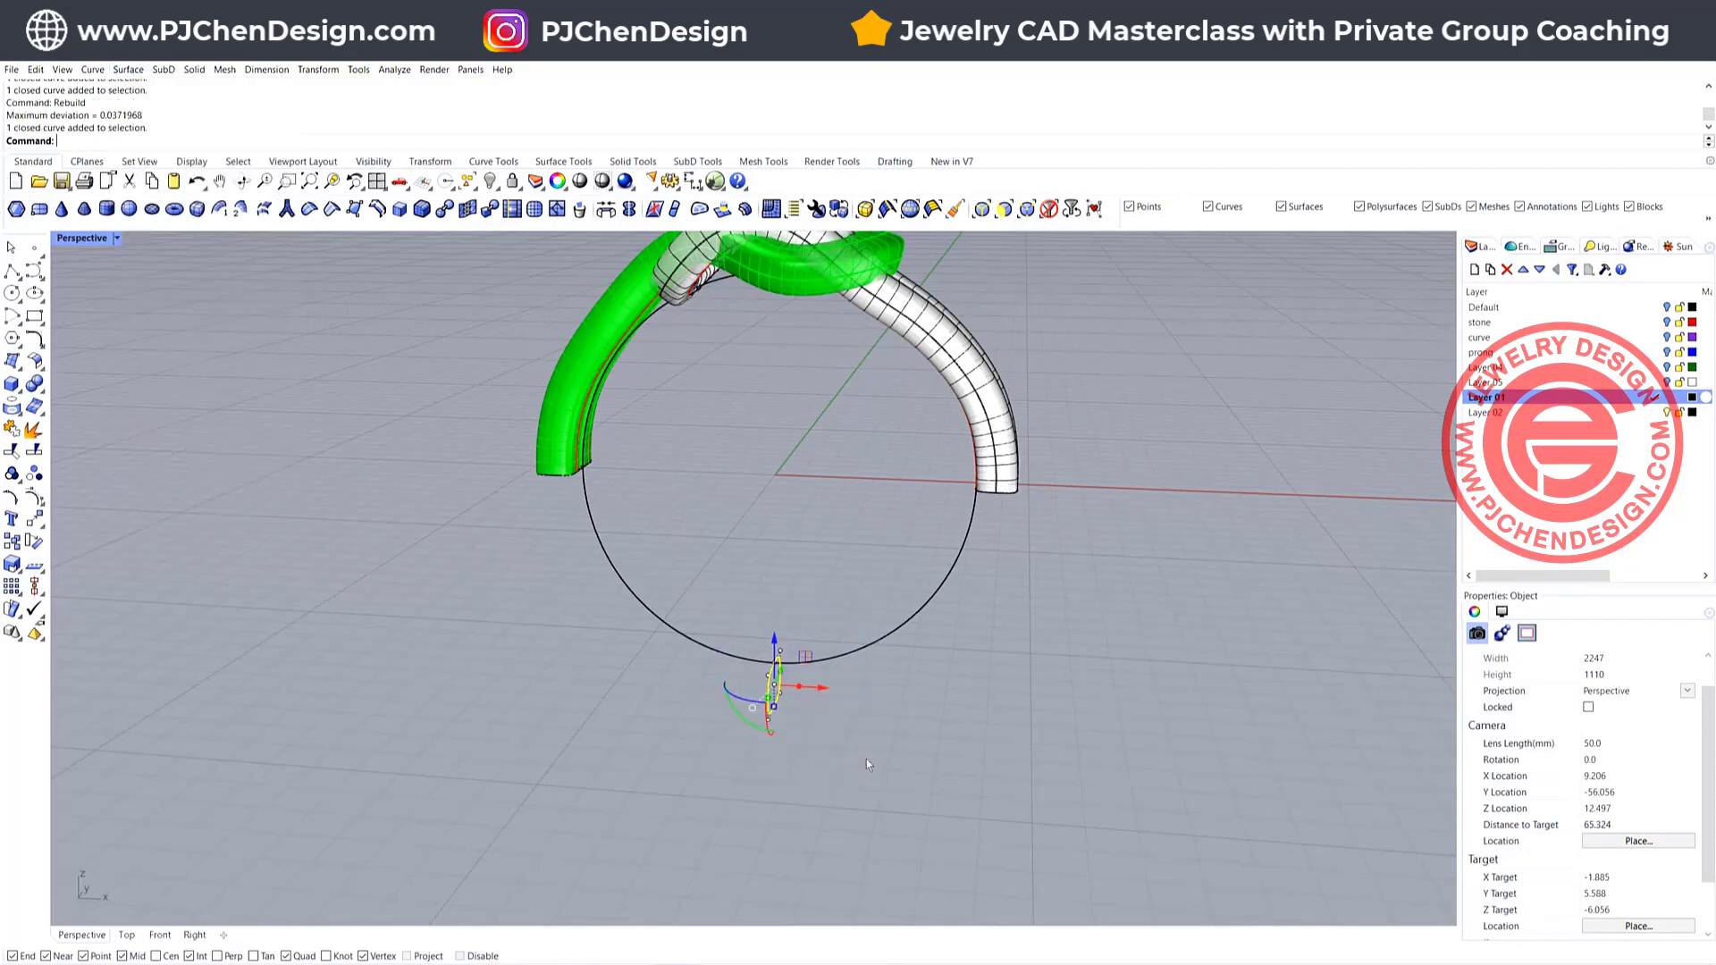
pyautogui.press('Return')
pyautogui.press('Return')
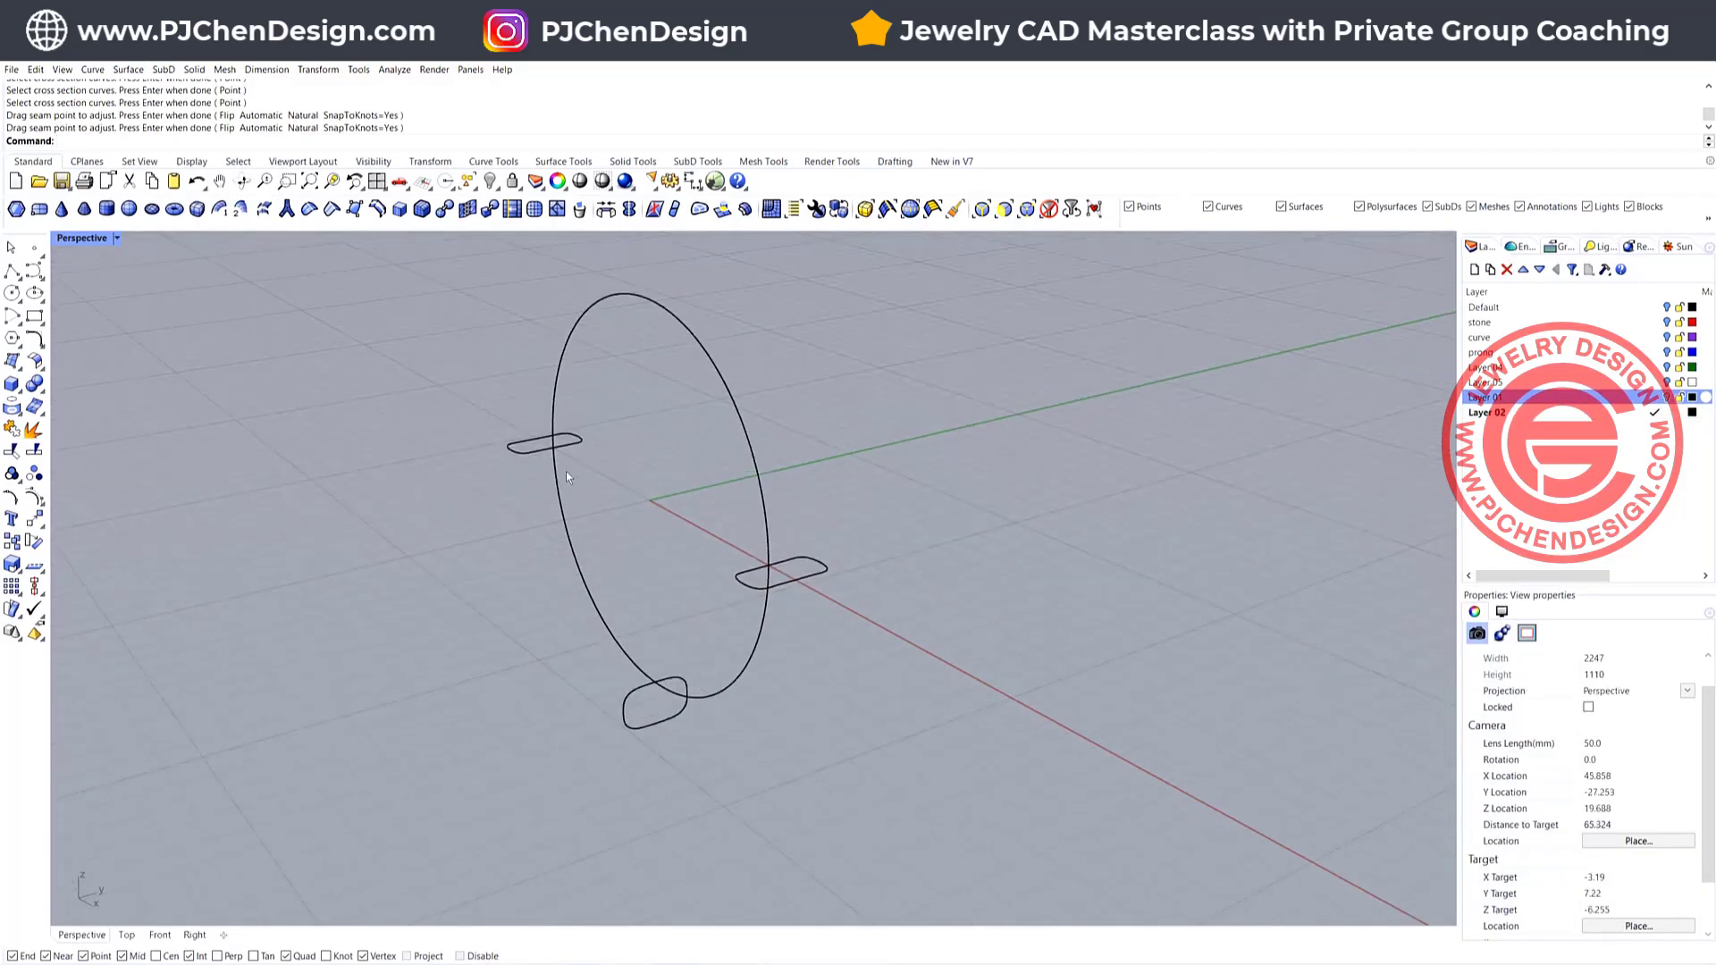
# Set up a Sweep 1 Rail along the finger-size circle with the rebuilt left, bottom and right profiles as cross sections
pyautogui.click(129, 70)
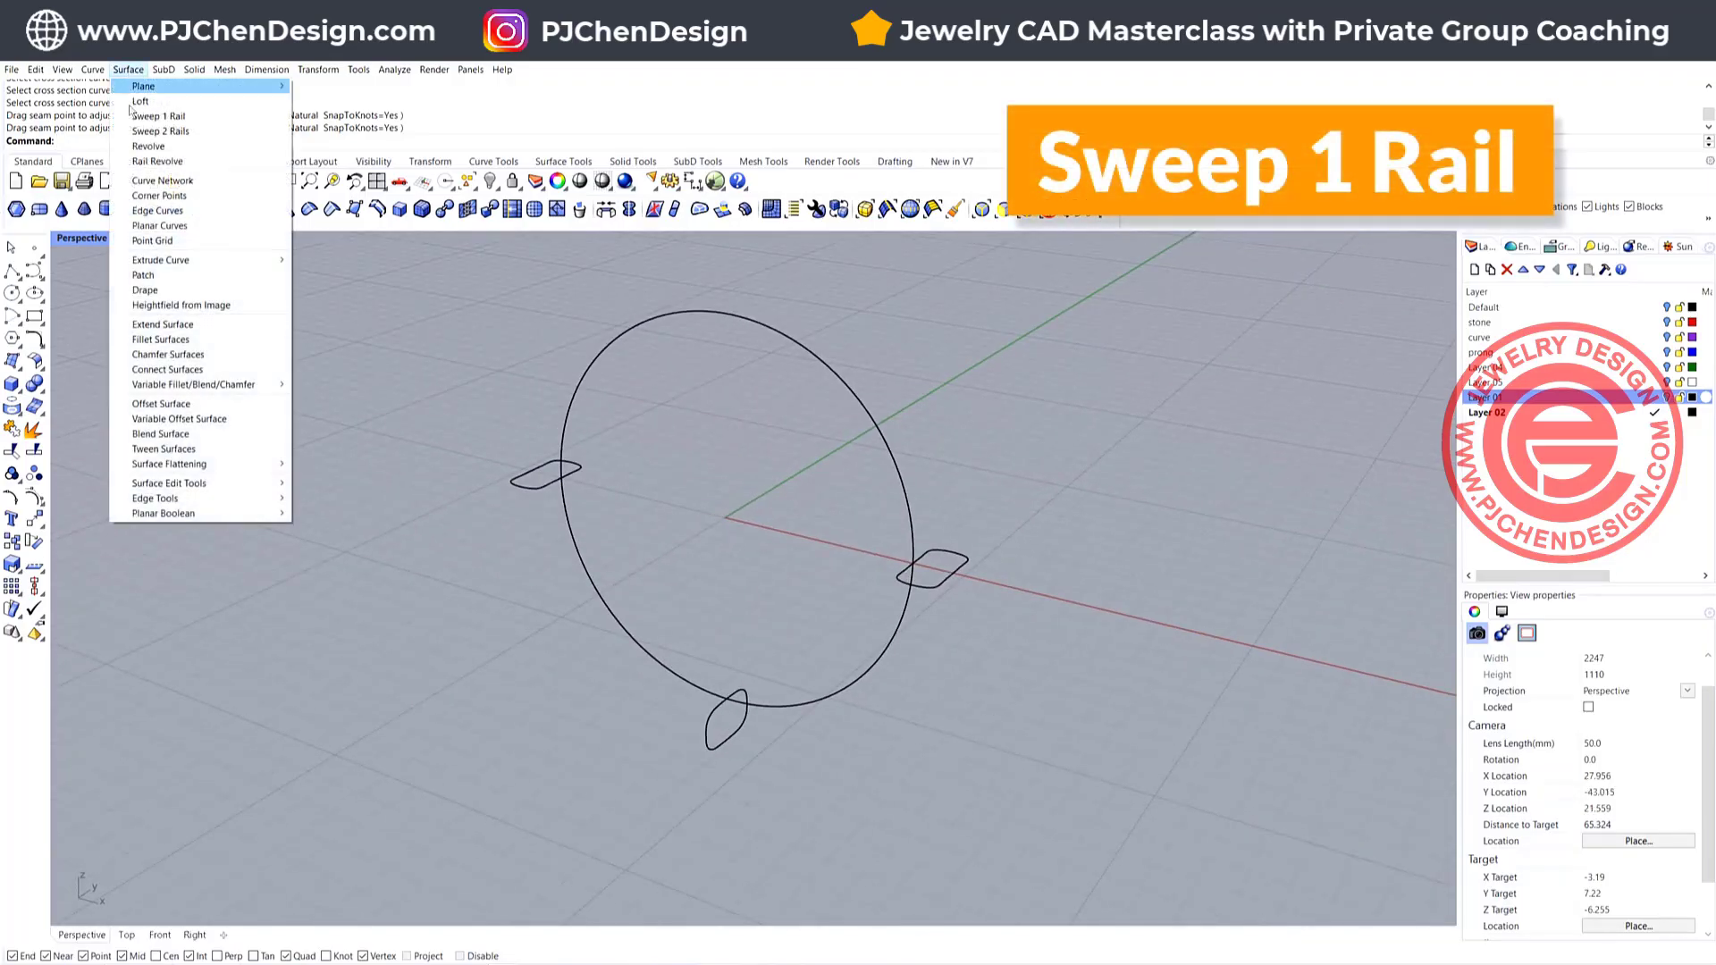
pyautogui.click(166, 120)
pyautogui.click(569, 524)
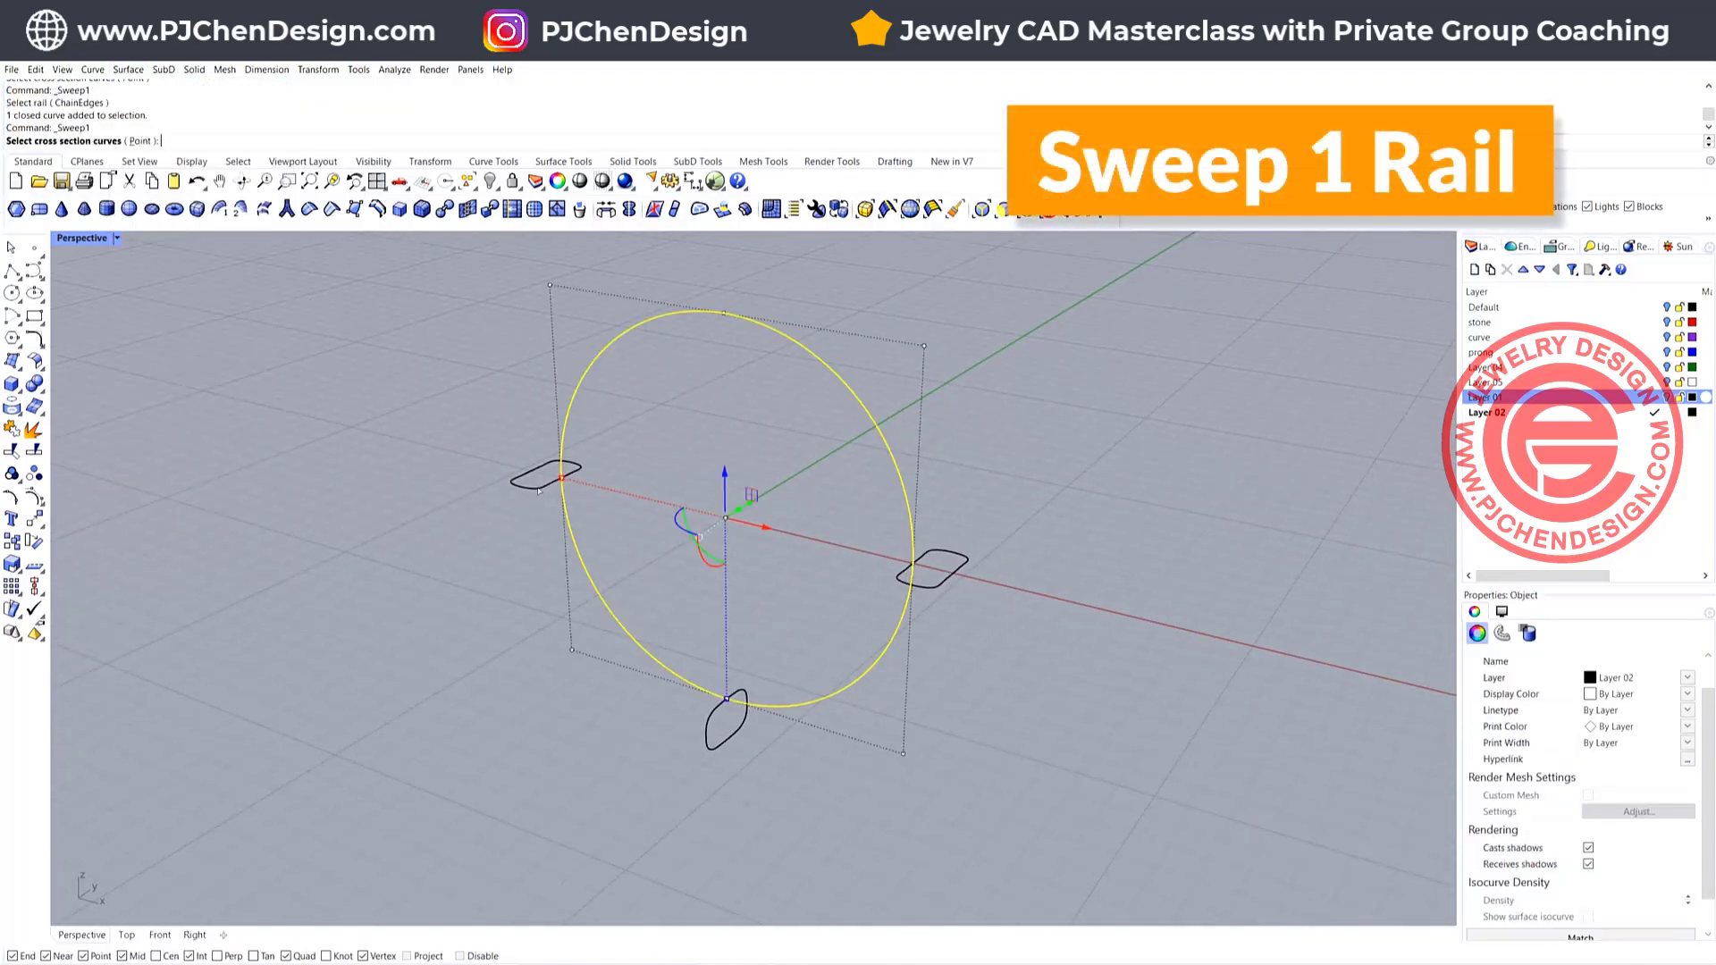
pyautogui.click(536, 482)
pyautogui.click(738, 715)
pyautogui.click(931, 582)
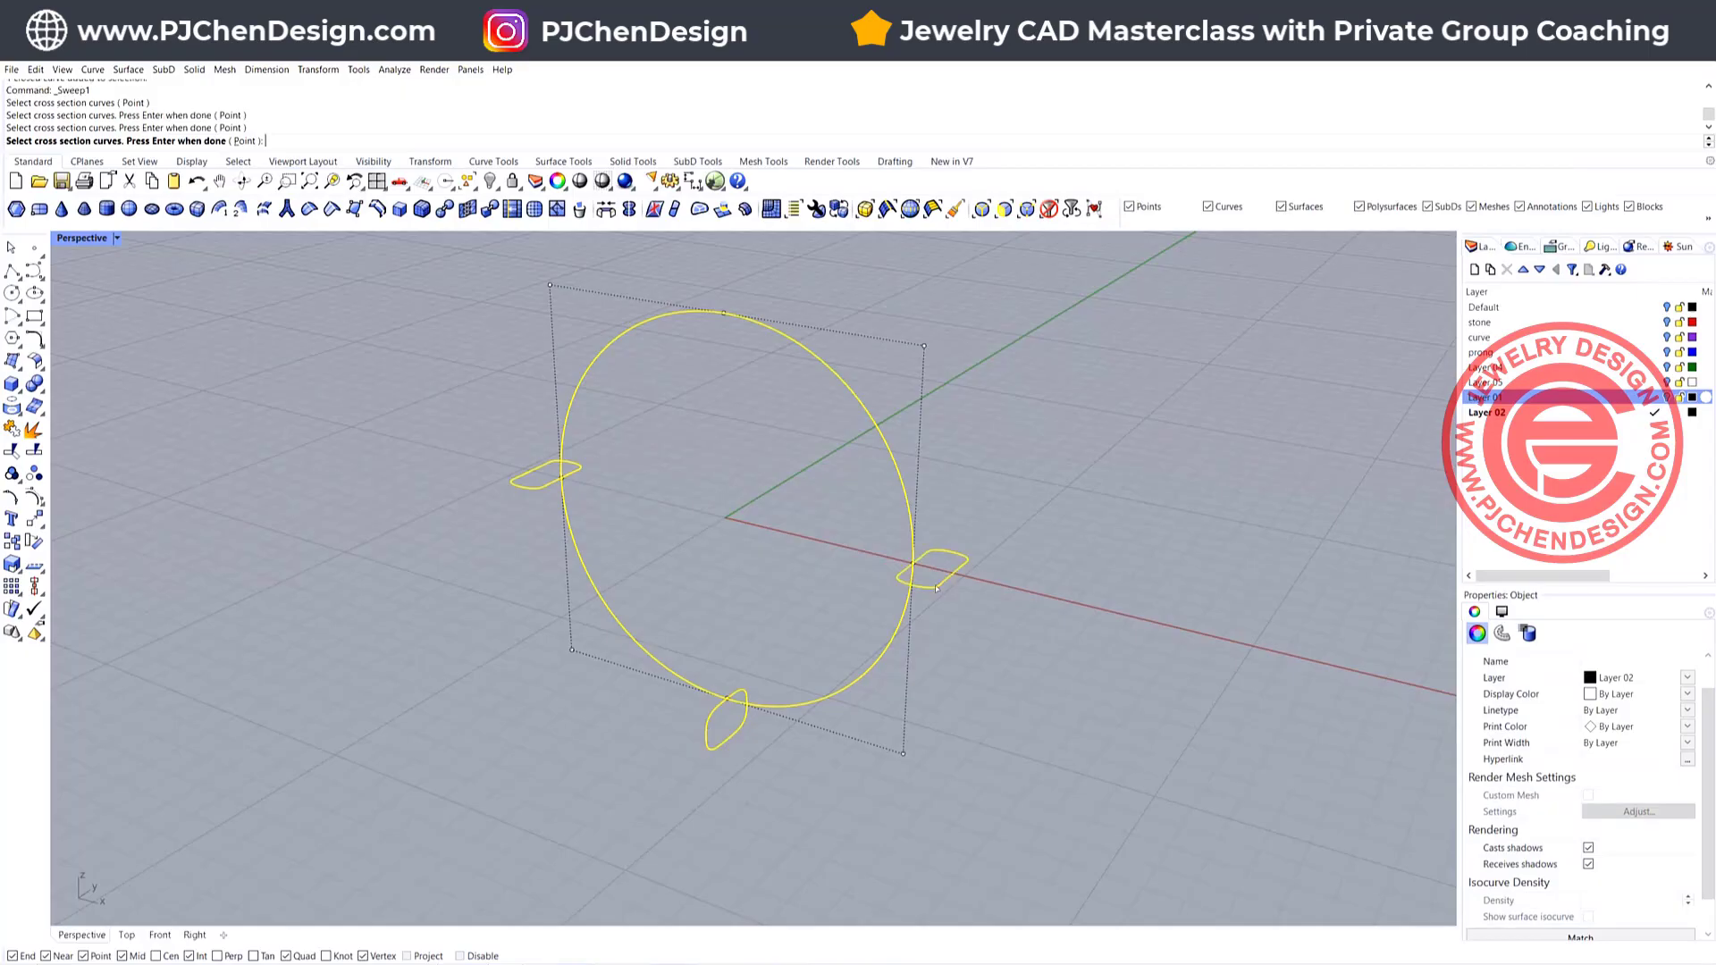
pyautogui.press('Return')
# Move the seam points of the three profiles to their inner edges at the circle and create a Freeform sweep with unchanged cross sections
pyautogui.moveTo(542, 466); pyautogui.dragTo(565, 476)
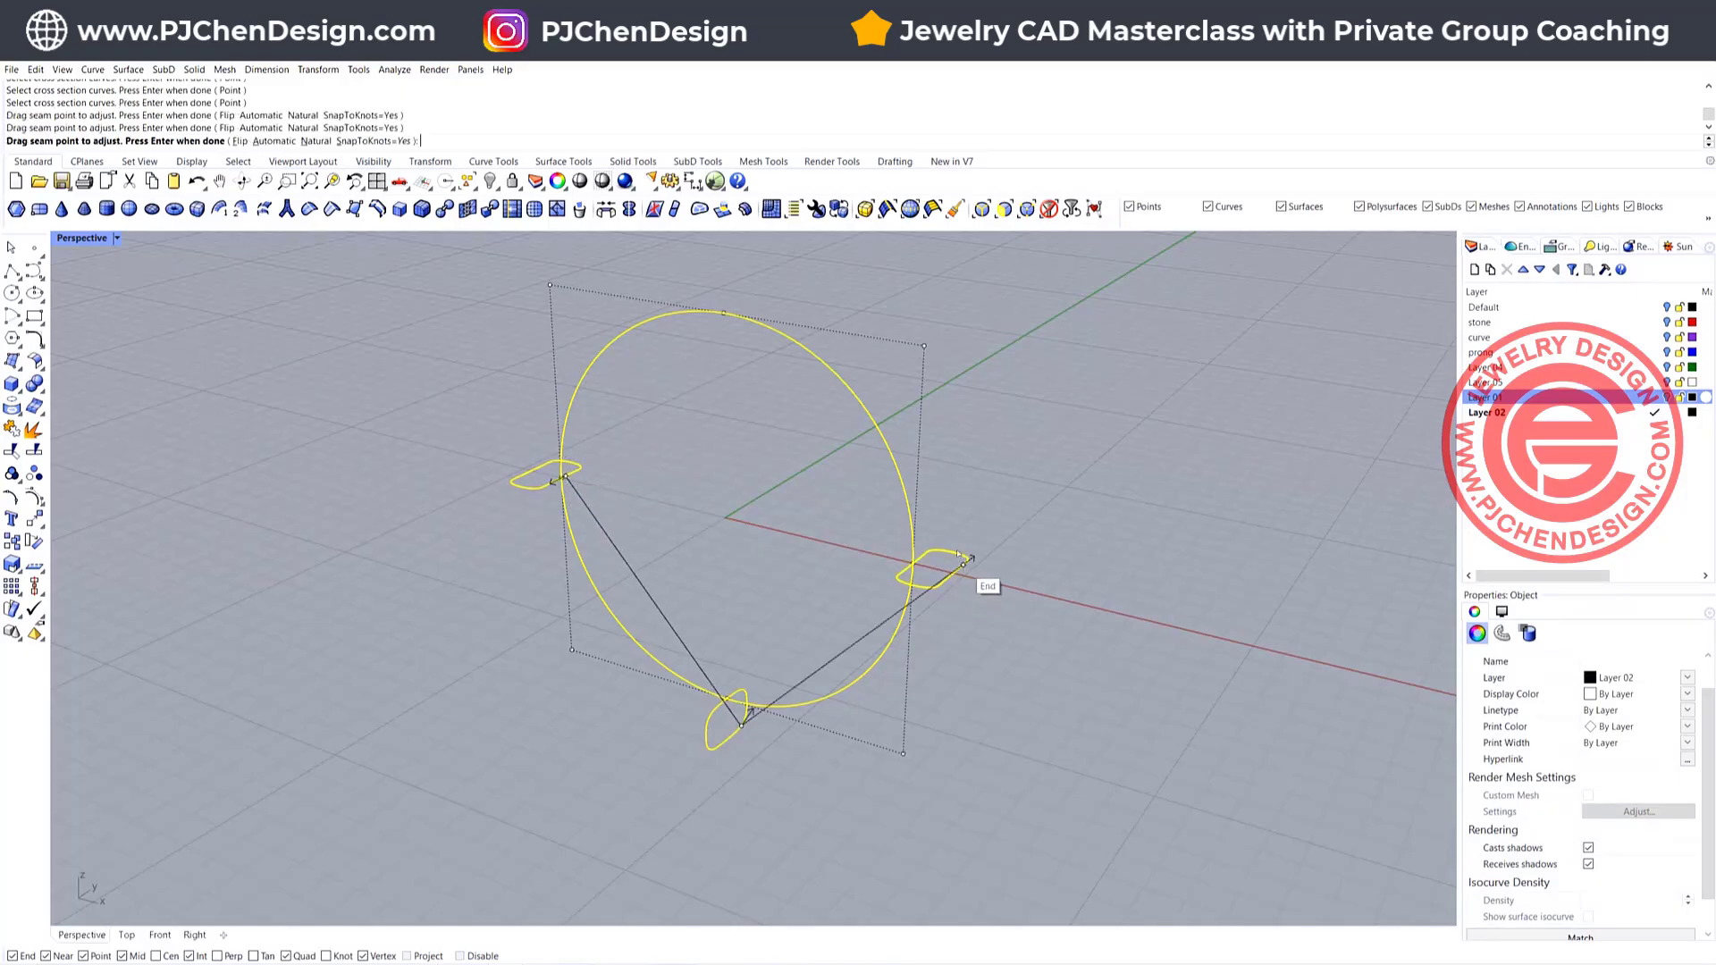
pyautogui.moveTo(963, 565); pyautogui.dragTo(914, 562)
pyautogui.moveTo(742, 726); pyautogui.dragTo(727, 696)
pyautogui.press('Return')
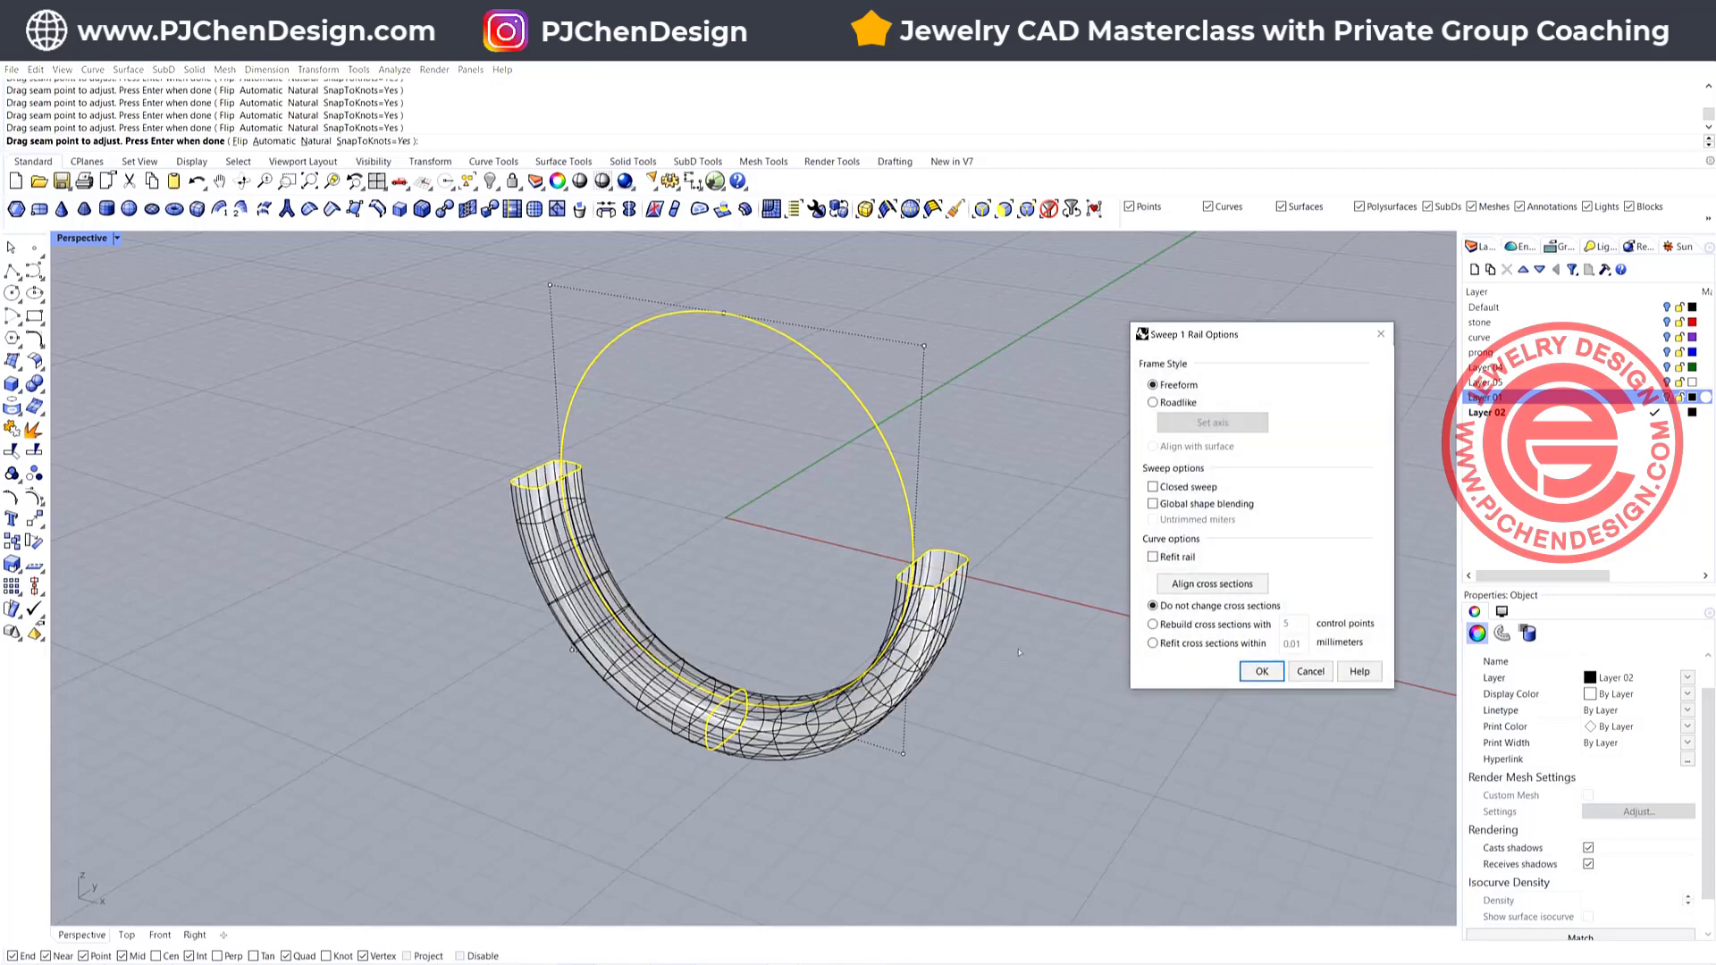
pyautogui.click(1259, 671)
# Examine the new shank sweep's surface flow and the profile curve at its open end
pyautogui.moveTo(1251, 681); pyautogui.dragTo(1108, 697, button='right')
pyautogui.scroll(7, 836, 657)
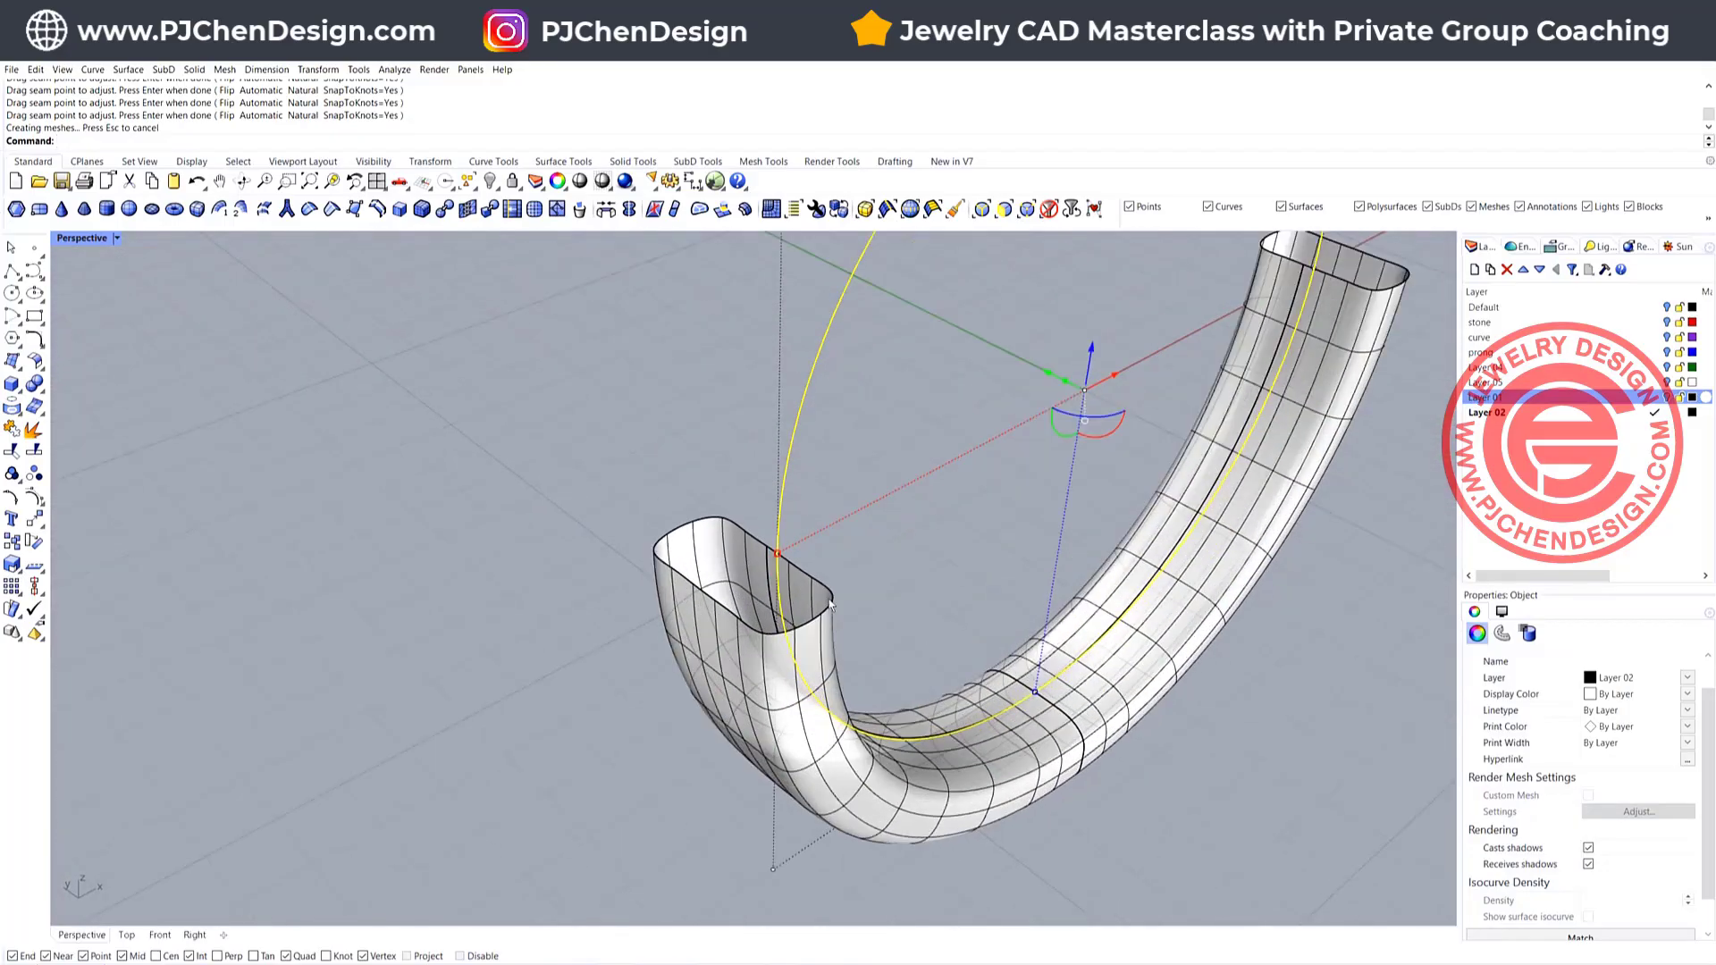
pyautogui.click(827, 594)
pyautogui.click(840, 600)
pyautogui.click(866, 628)
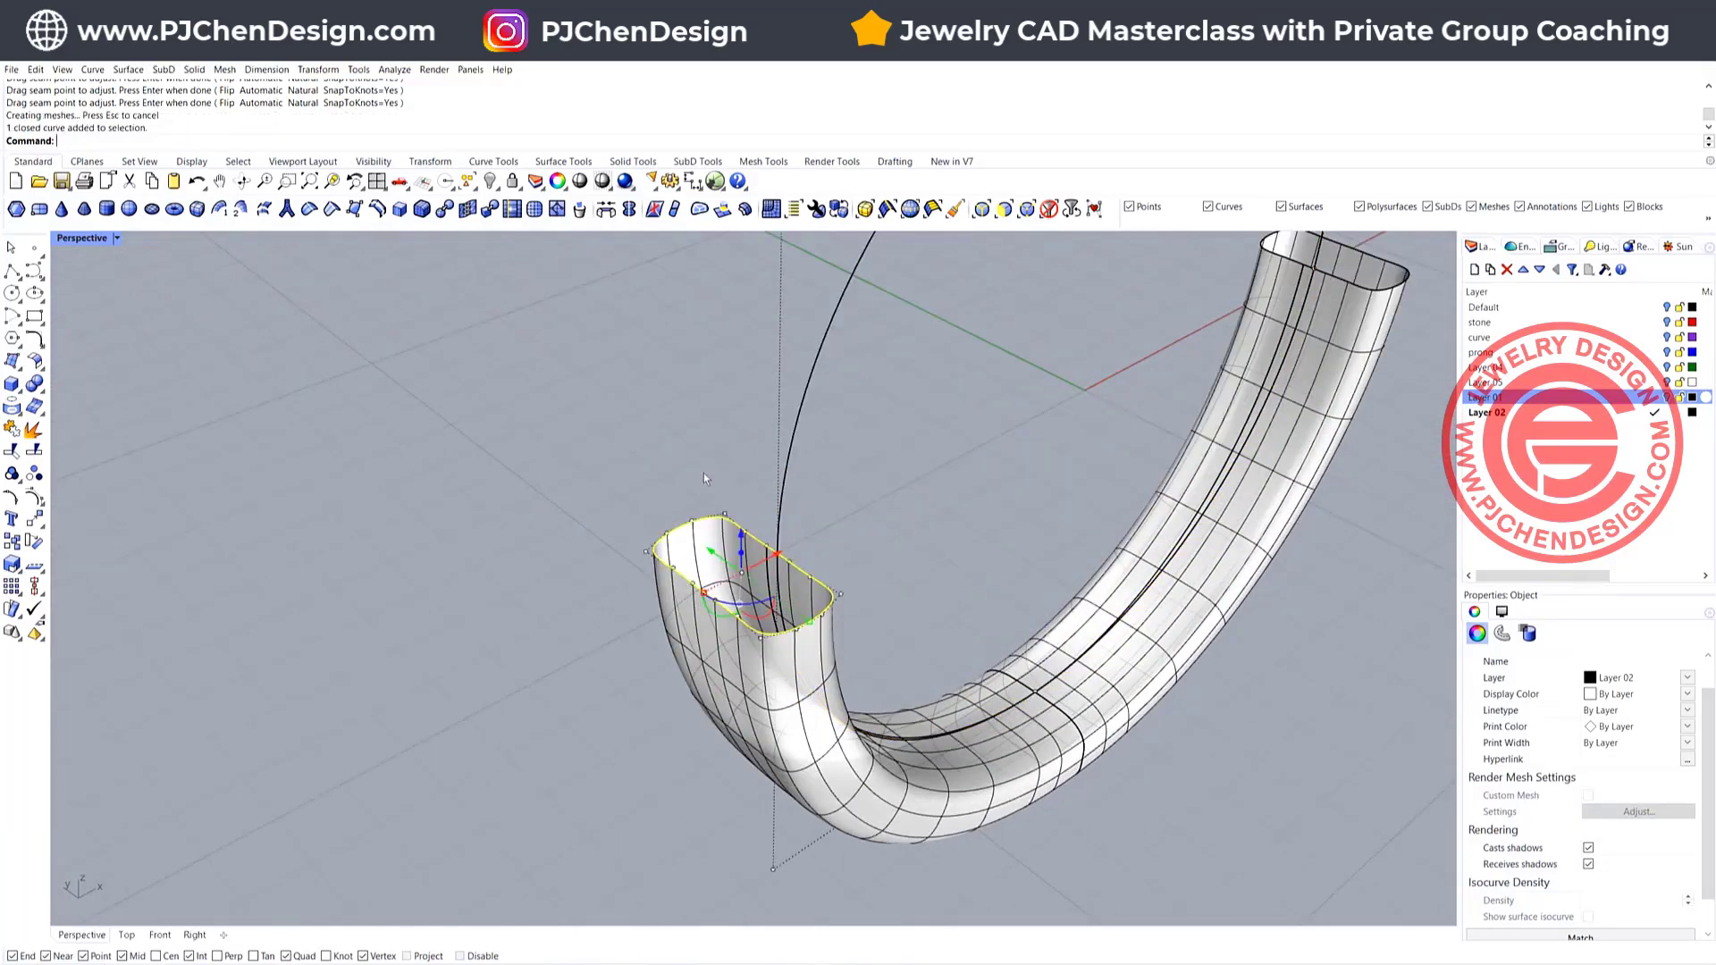
pyautogui.scroll(-5, 858, 514)
pyautogui.moveTo(881, 558); pyautogui.dragTo(752, 538, button='right')
pyautogui.scroll(-4, 895, 533)
pyautogui.scroll(3, 643, 502)
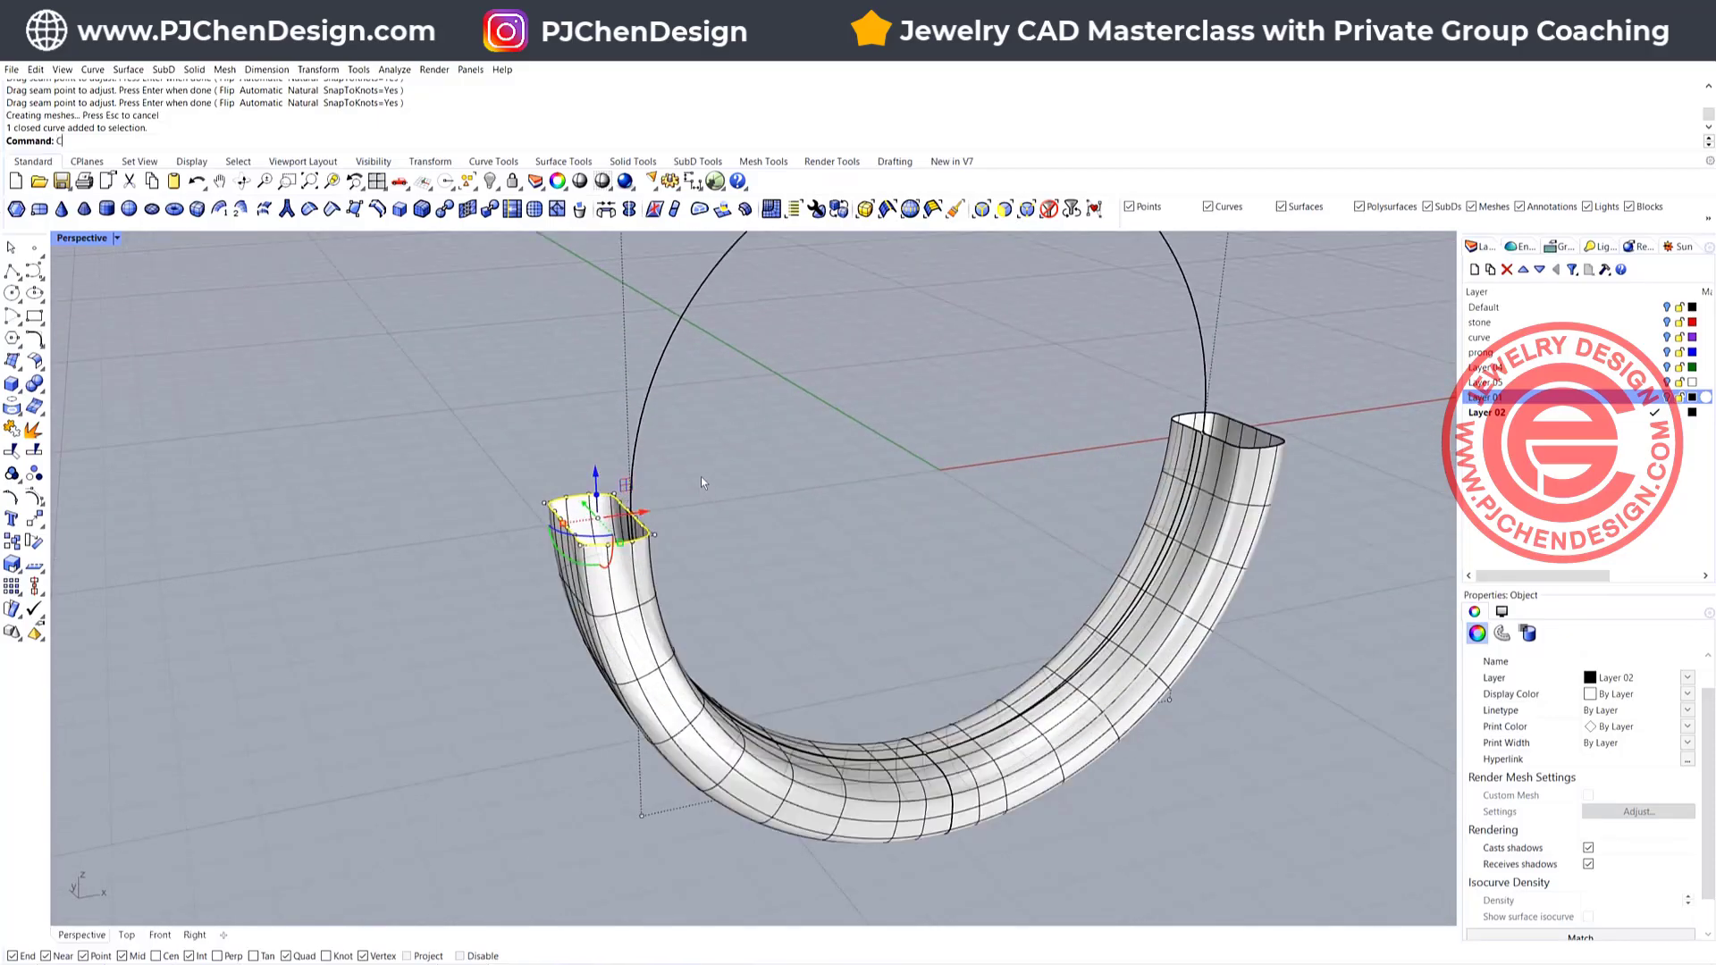
# Cap both open ends of the shank sweep
pyautogui.write('ap')
pyautogui.press('Return')
pyautogui.click(625, 599)
pyautogui.press('Return')
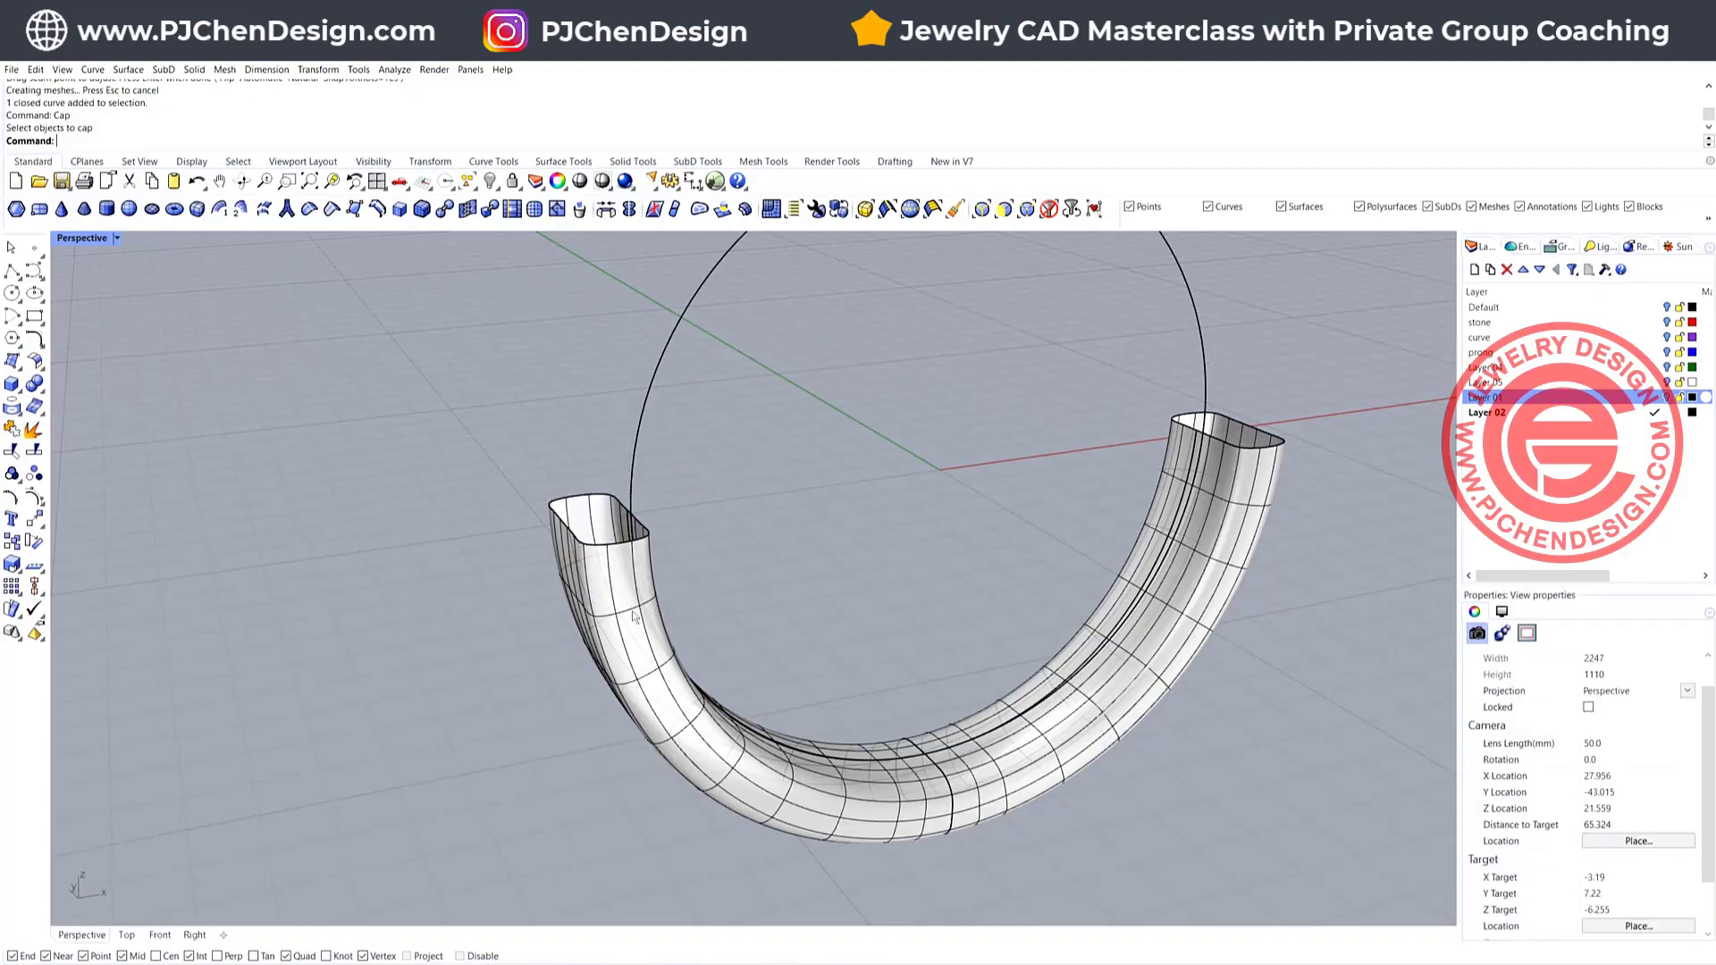
pyautogui.press('Return')
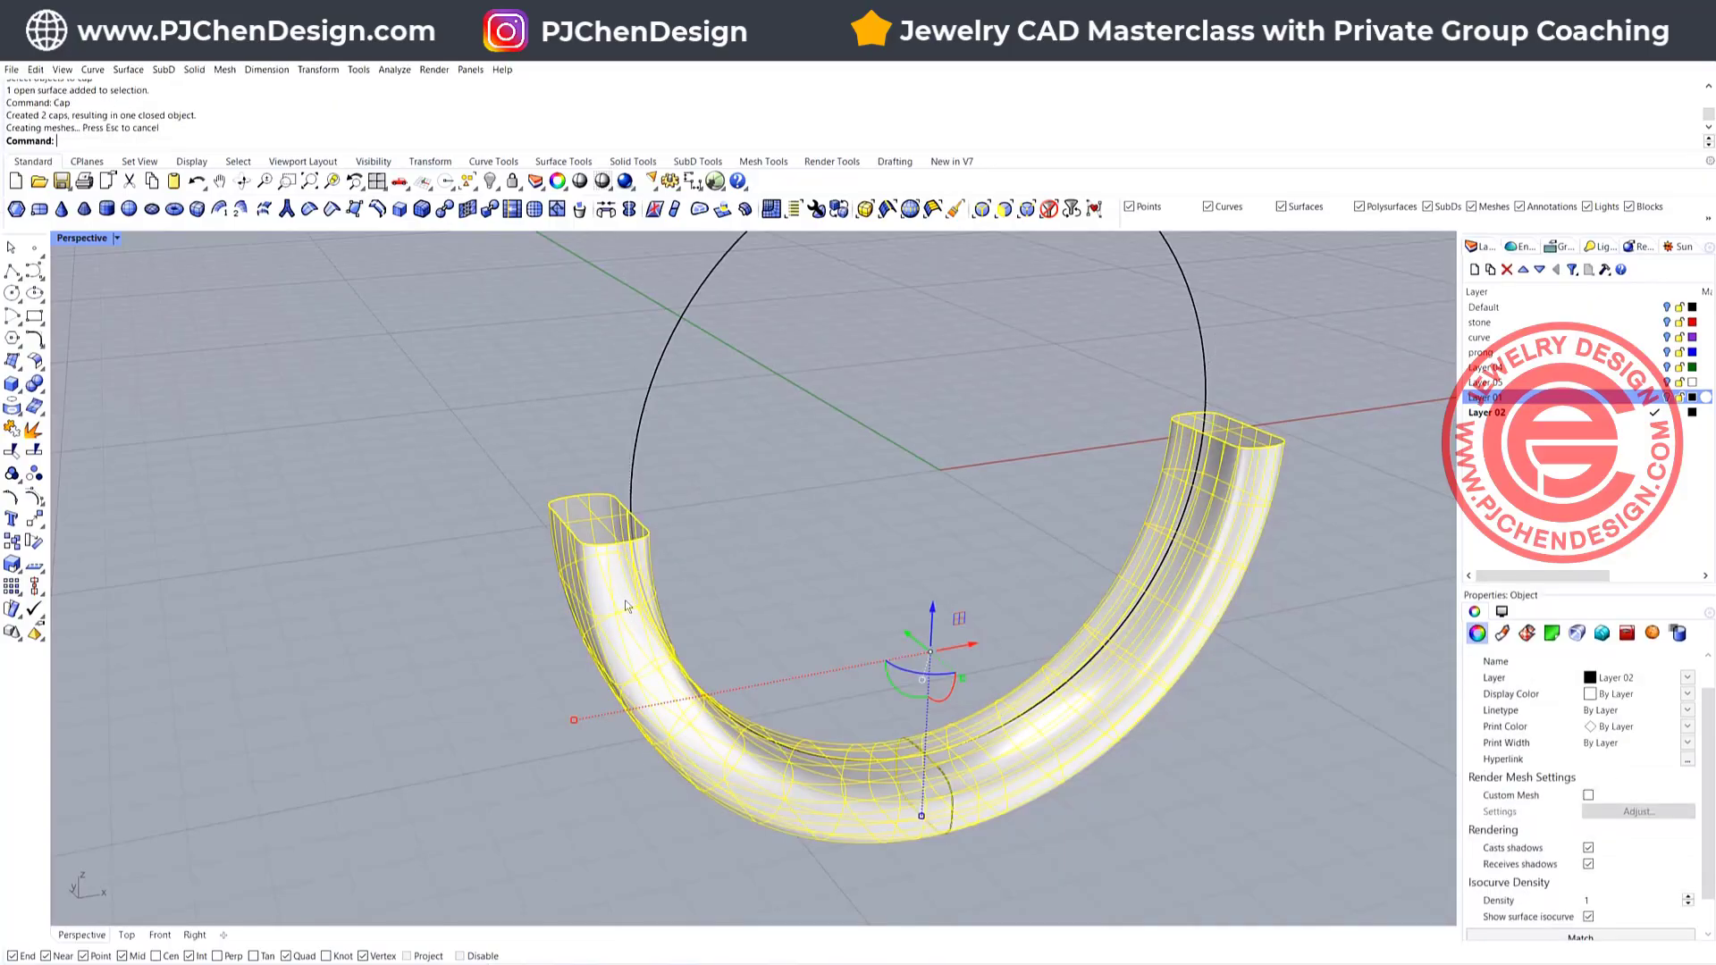
# Turn on Layer 01 to show the knot bands together with the capped shank
pyautogui.scroll(-7, 1049, 472)
pyautogui.keyDown('shift'); pyautogui.moveTo(1049, 471); pyautogui.dragTo(956, 479, button='right'); pyautogui.keyUp('shift')
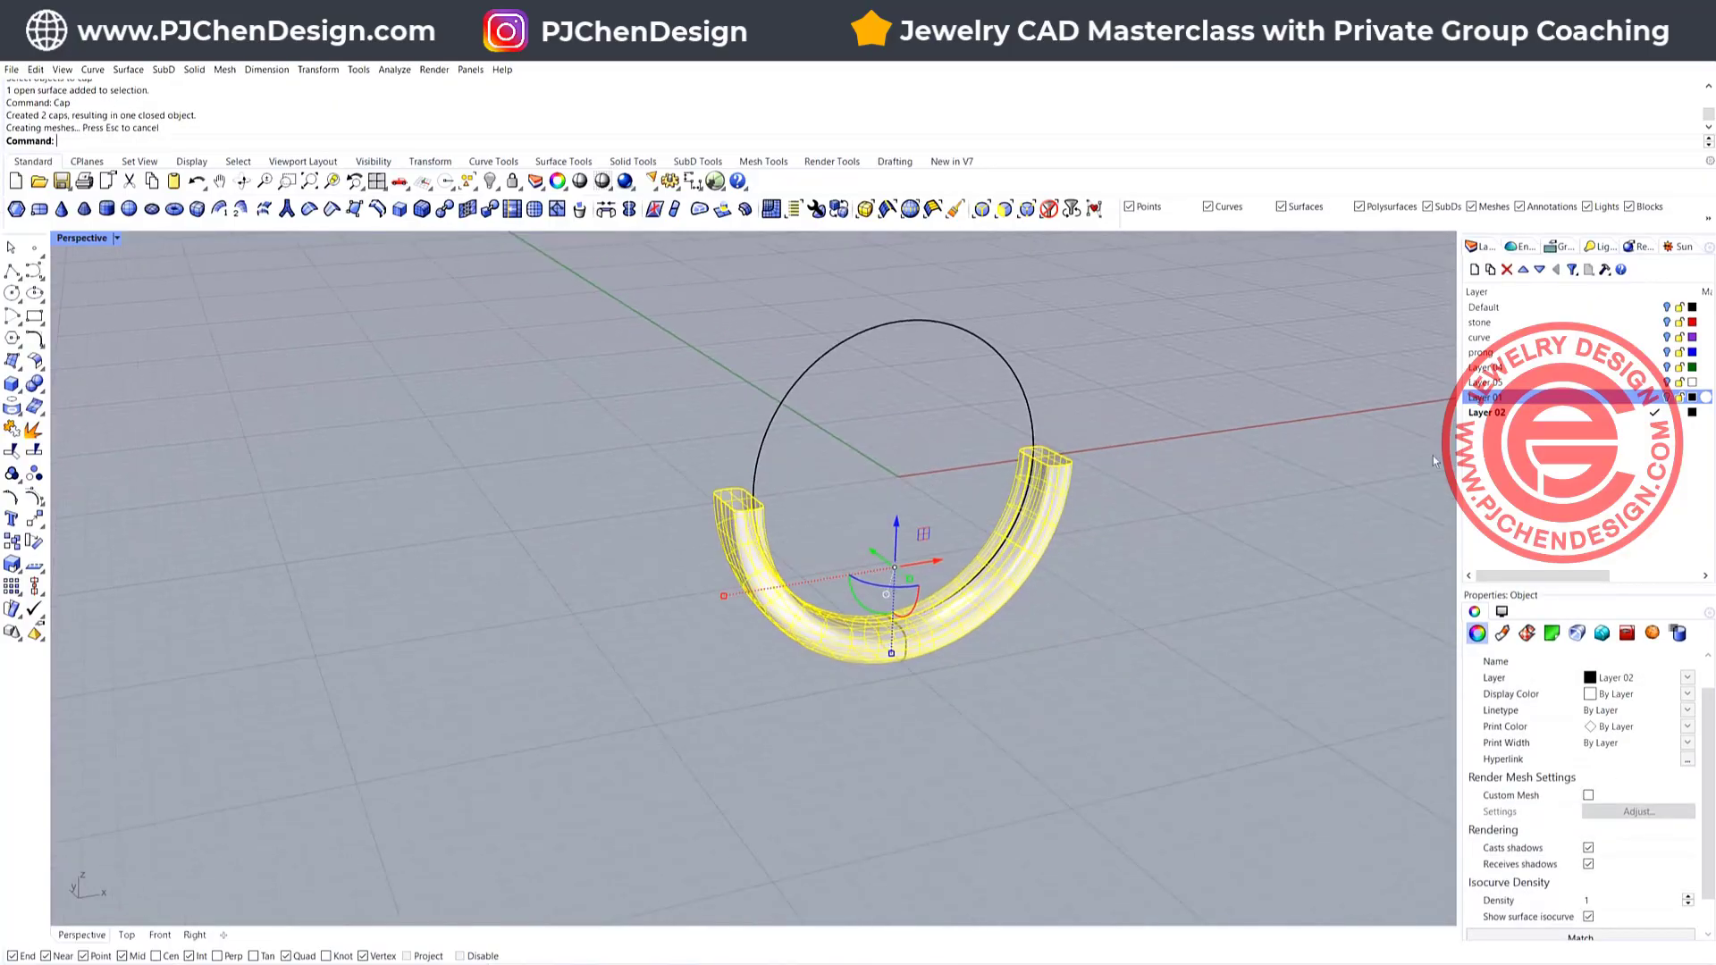
pyautogui.click(1666, 398)
# Examine the joint between the capped shank and the right end of the knot bands up close
pyautogui.moveTo(1065, 452); pyautogui.dragTo(1017, 456, button='right')
pyautogui.scroll(5, 1017, 457)
pyautogui.click(1046, 438)
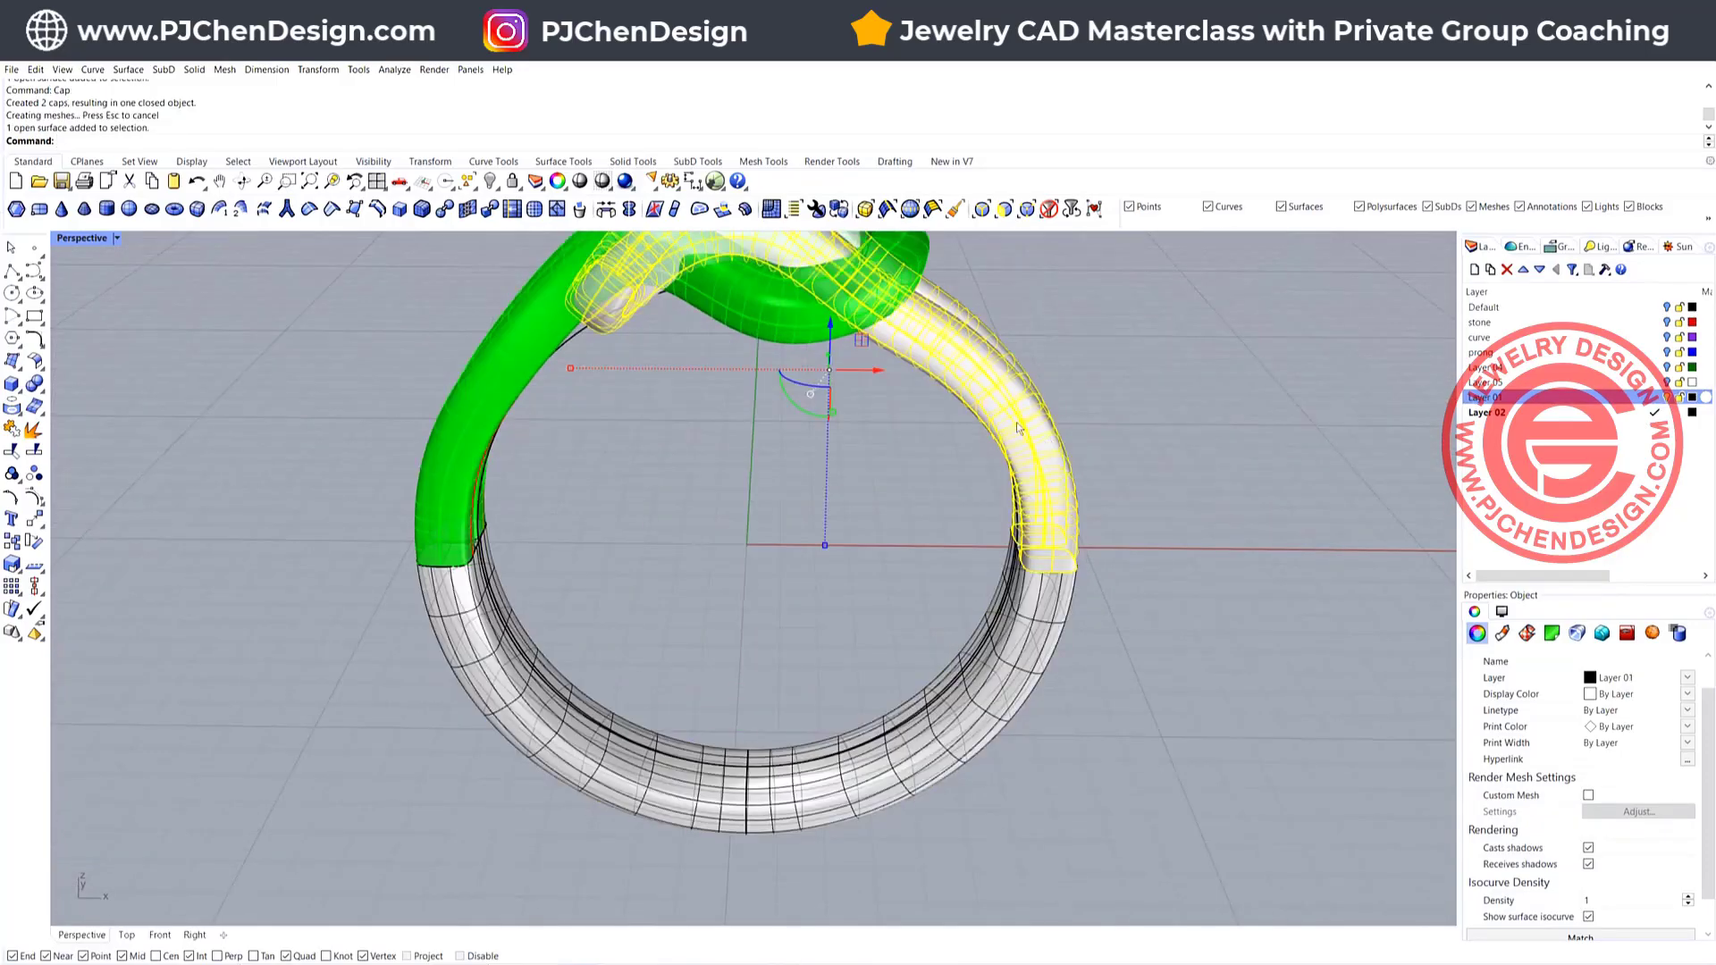
pyautogui.scroll(-7, 1108, 583)
pyautogui.moveTo(1112, 583); pyautogui.dragTo(1056, 593, button='right')
pyautogui.scroll(7, 1053, 604)
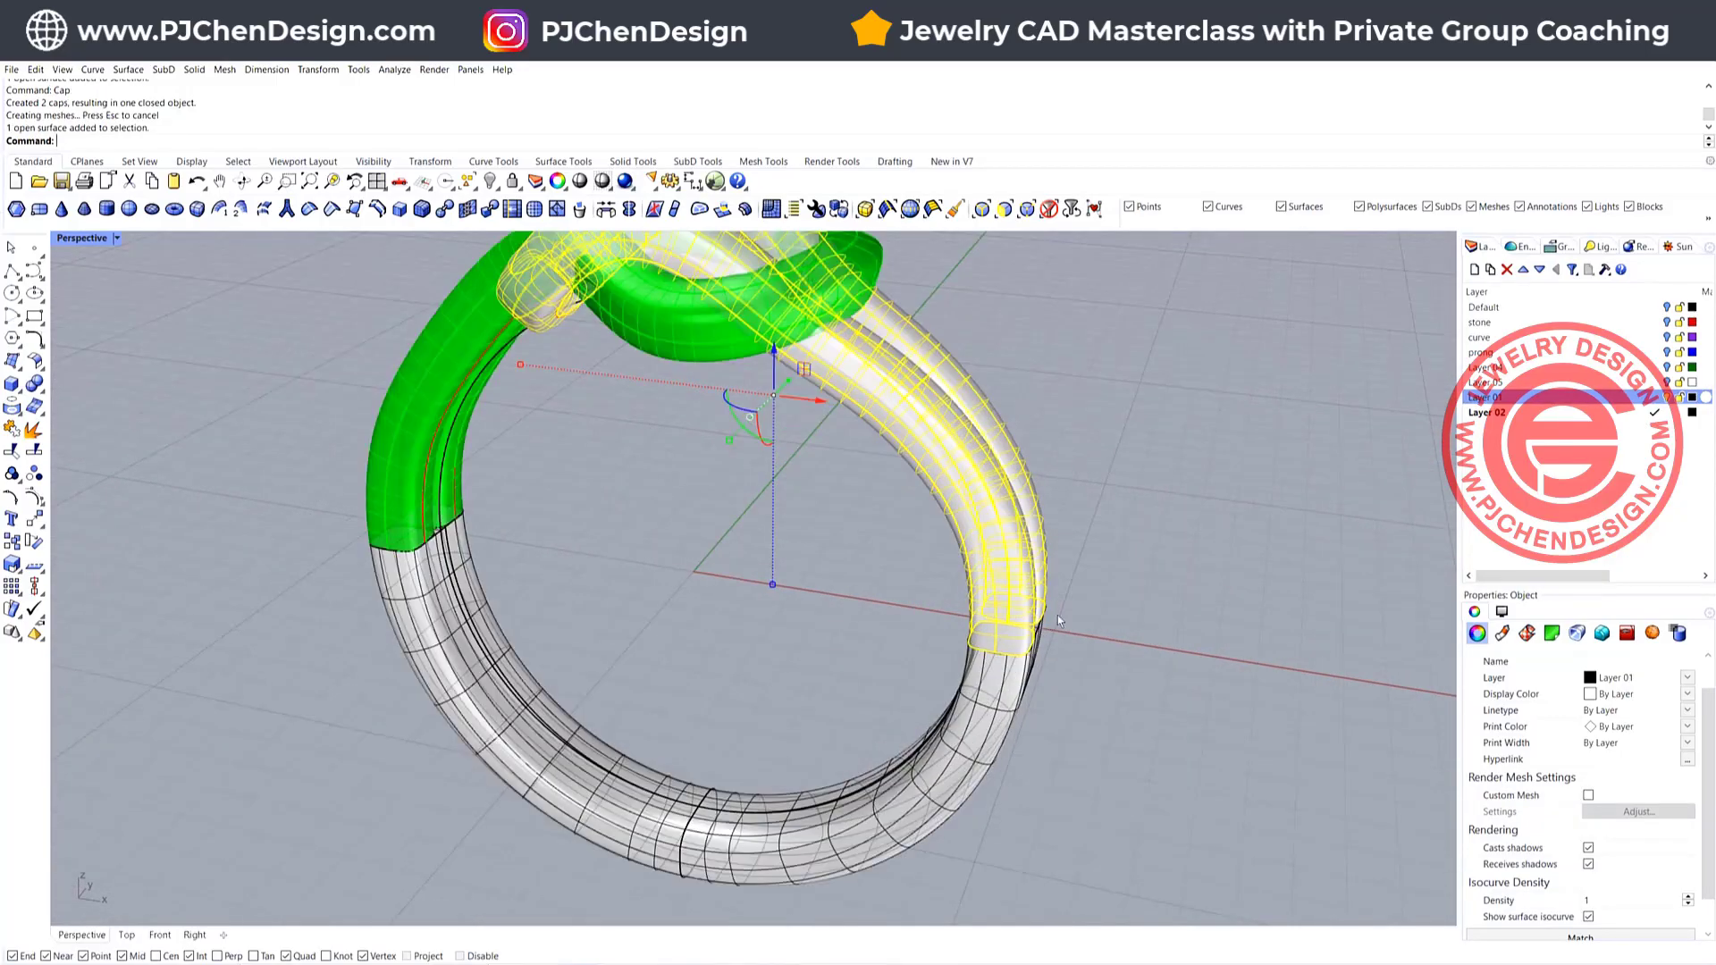
pyautogui.scroll(3, 1014, 650)
pyautogui.scroll(5, 983, 679)
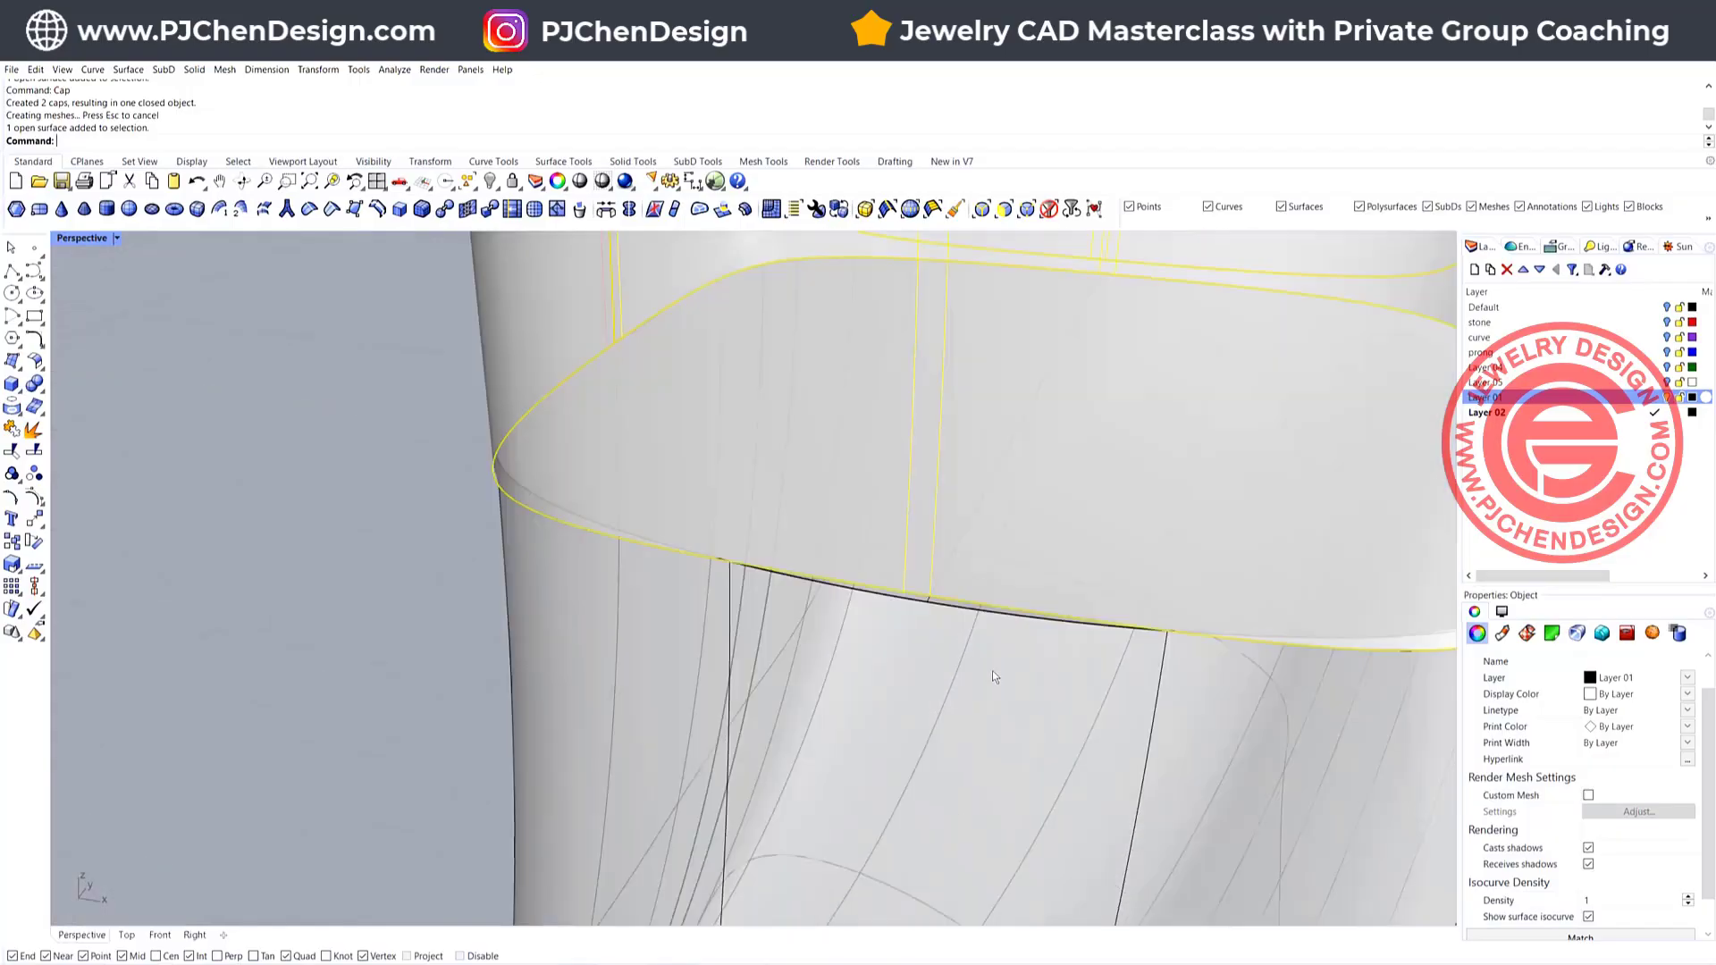
pyautogui.scroll(-8, 877, 600)
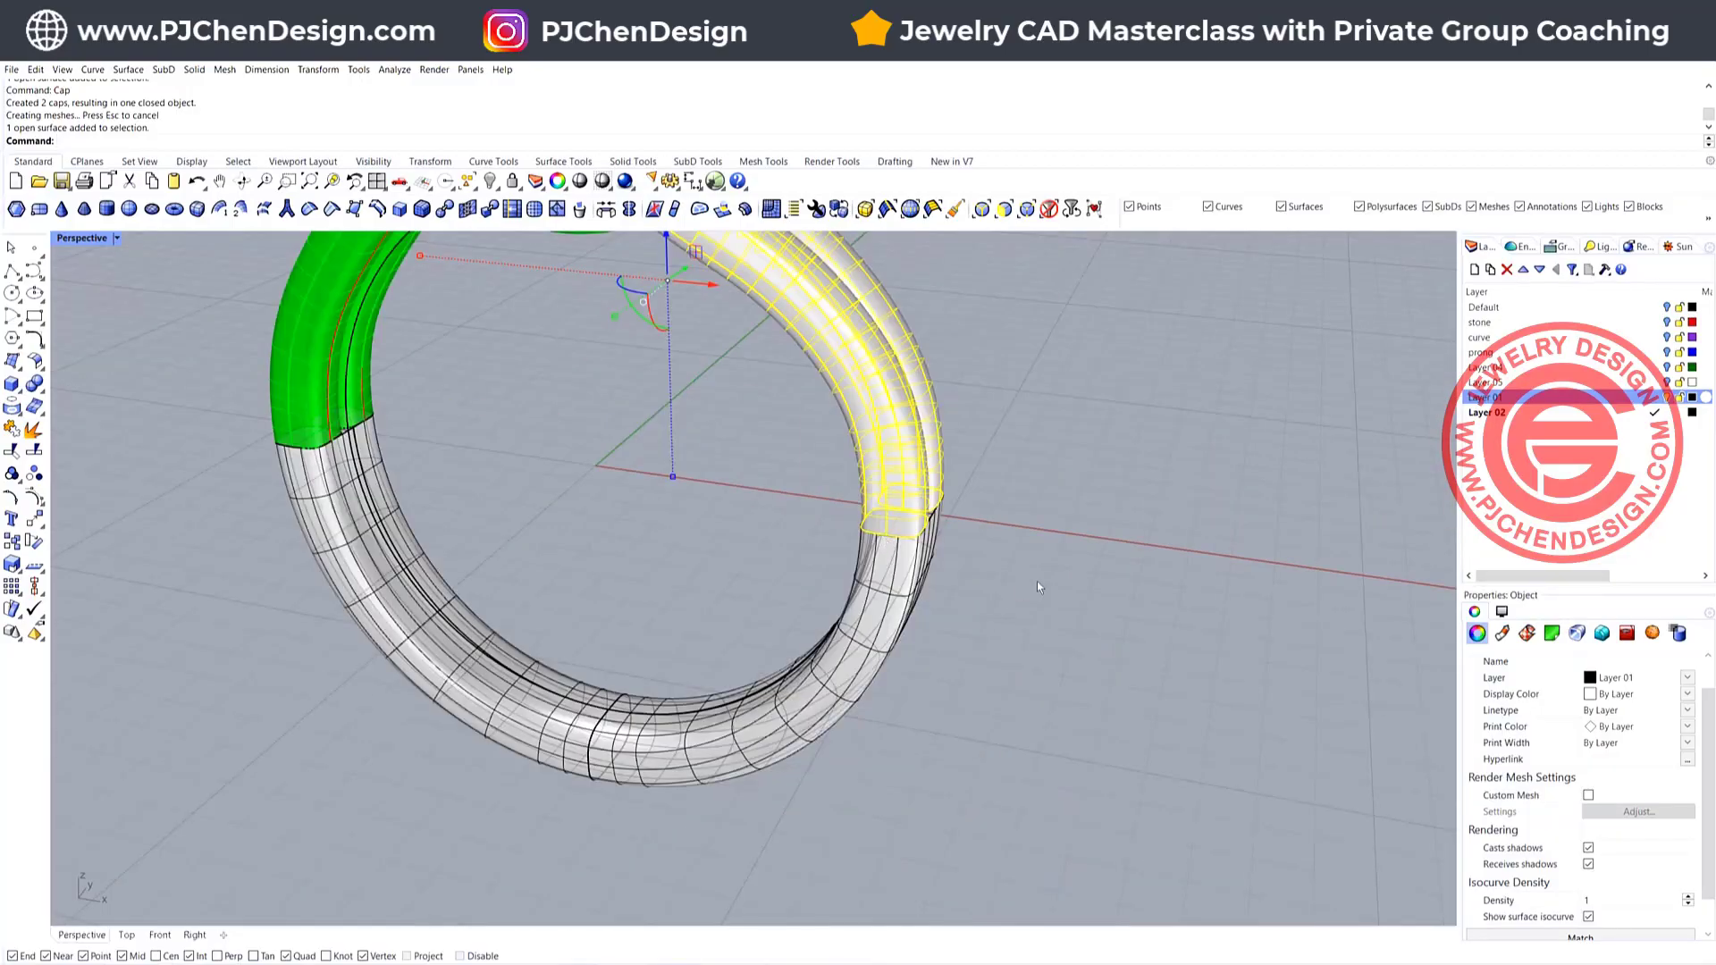
# Examine the assembled ring and its interlocking knot from above and from the front
pyautogui.press('Escape')
pyautogui.scroll(-5, 956, 454)
pyautogui.scroll(1, 866, 476)
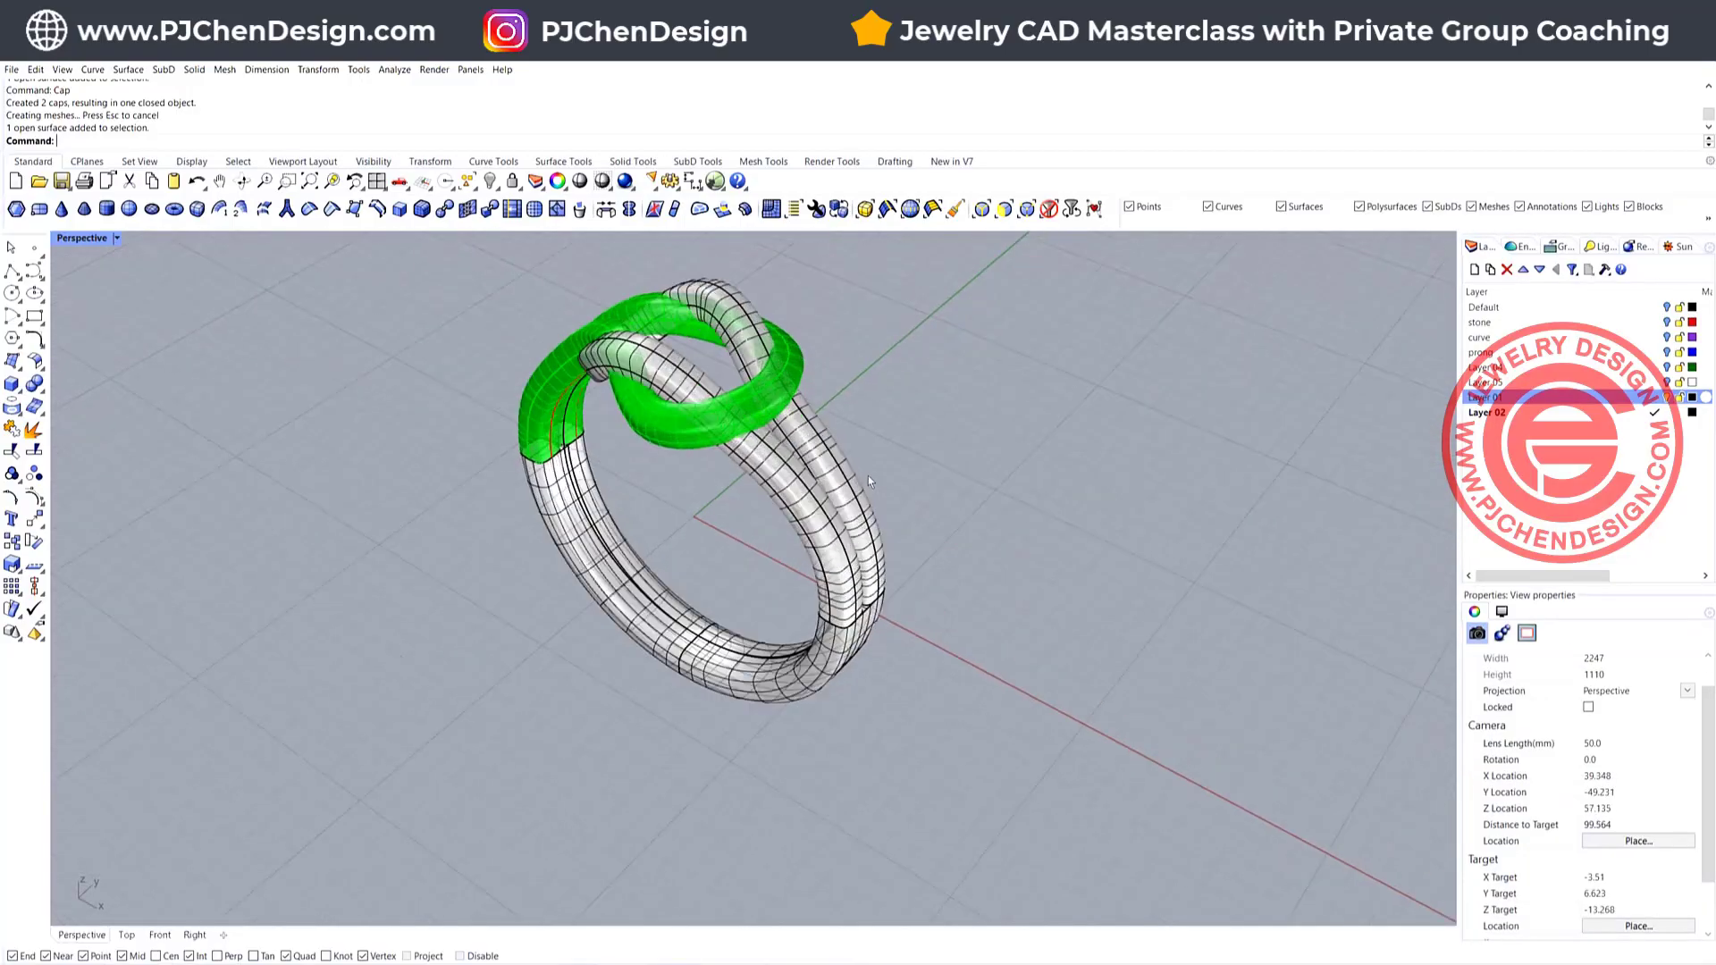
pyautogui.scroll(1, 961, 462)
pyautogui.moveTo(962, 463); pyautogui.dragTo(970, 507, button='right')
pyautogui.scroll(4, 779, 500)
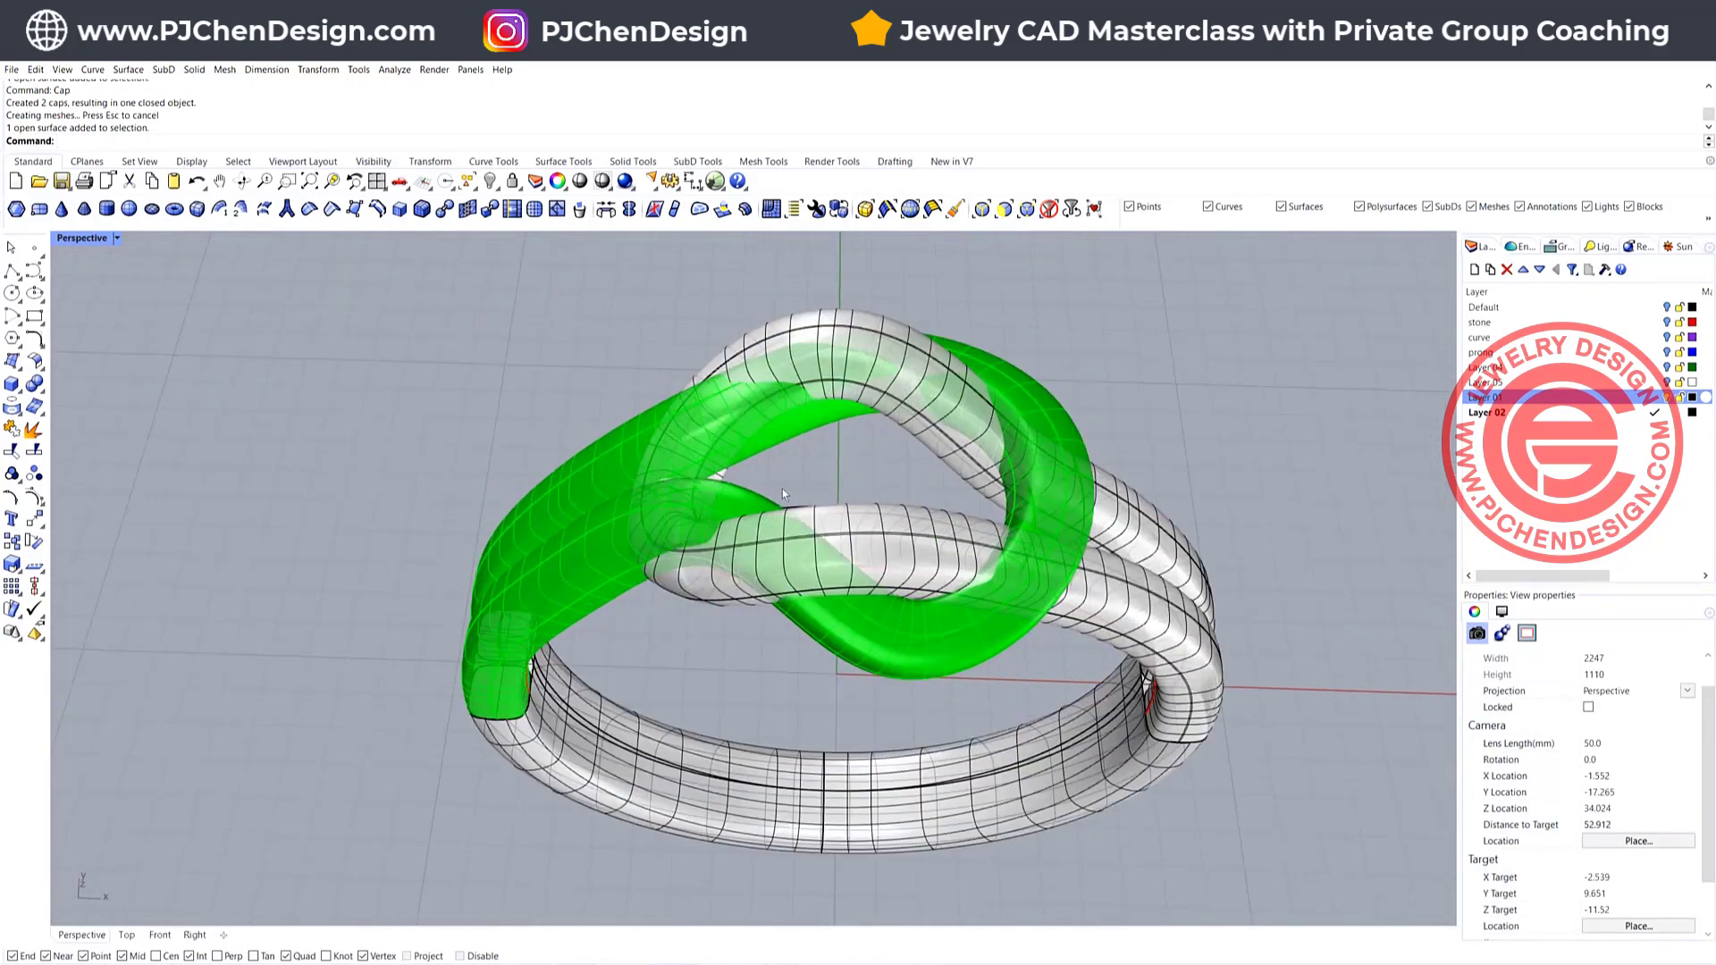
pyautogui.moveTo(822, 487); pyautogui.dragTo(855, 375, button='right')
pyautogui.scroll(-4, 853, 416)
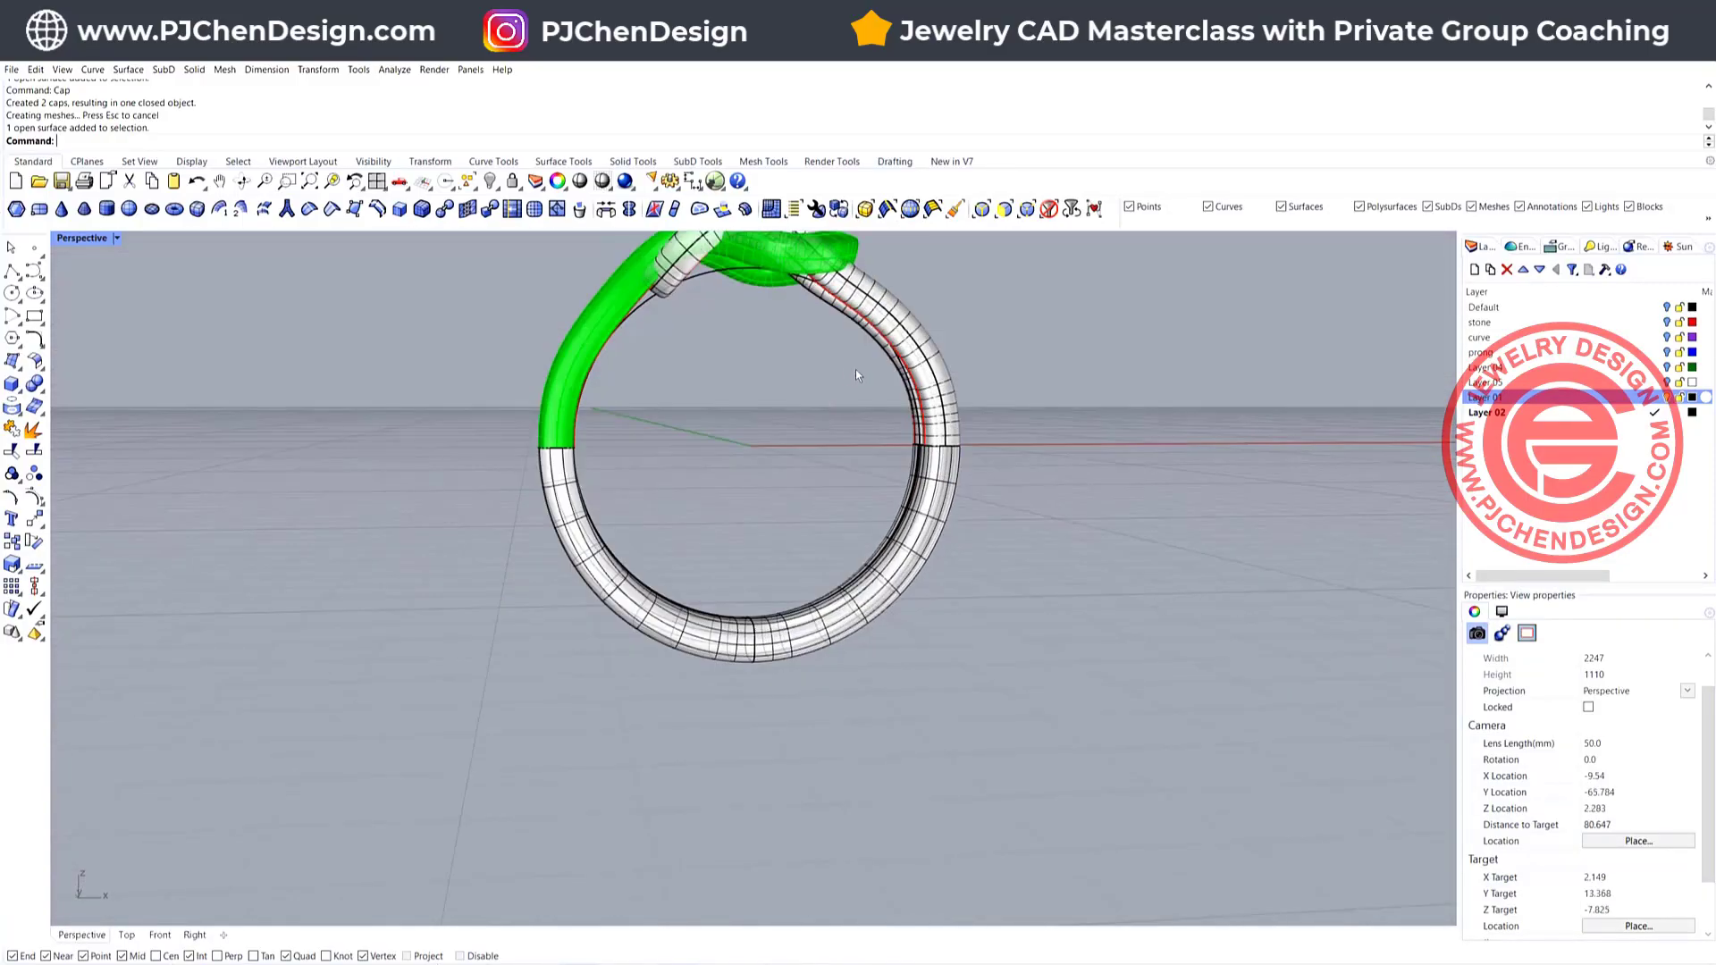
pyautogui.click(919, 402)
pyautogui.press('Escape')
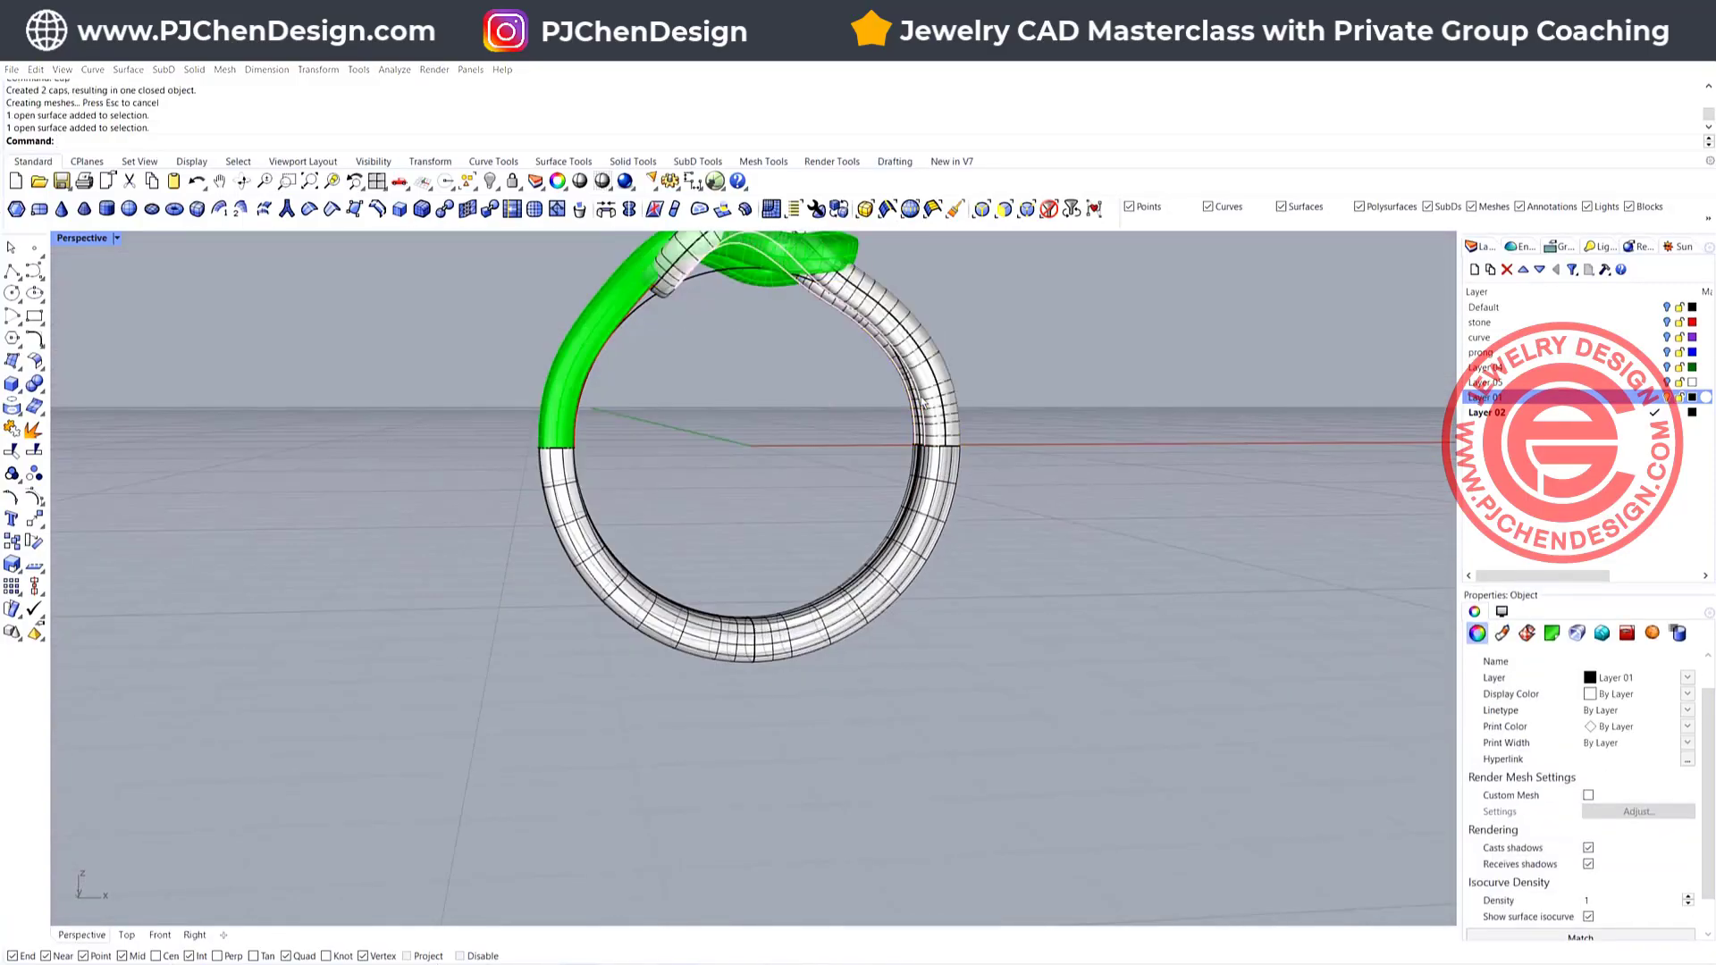
# Measure the length of the rail curve along the right-hand knot band and copy the measured value
pyautogui.click(921, 404)
pyautogui.click(969, 440)
pyautogui.scroll(-3, 812, 353)
pyautogui.moveTo(812, 357); pyautogui.dragTo(756, 544, button='right')
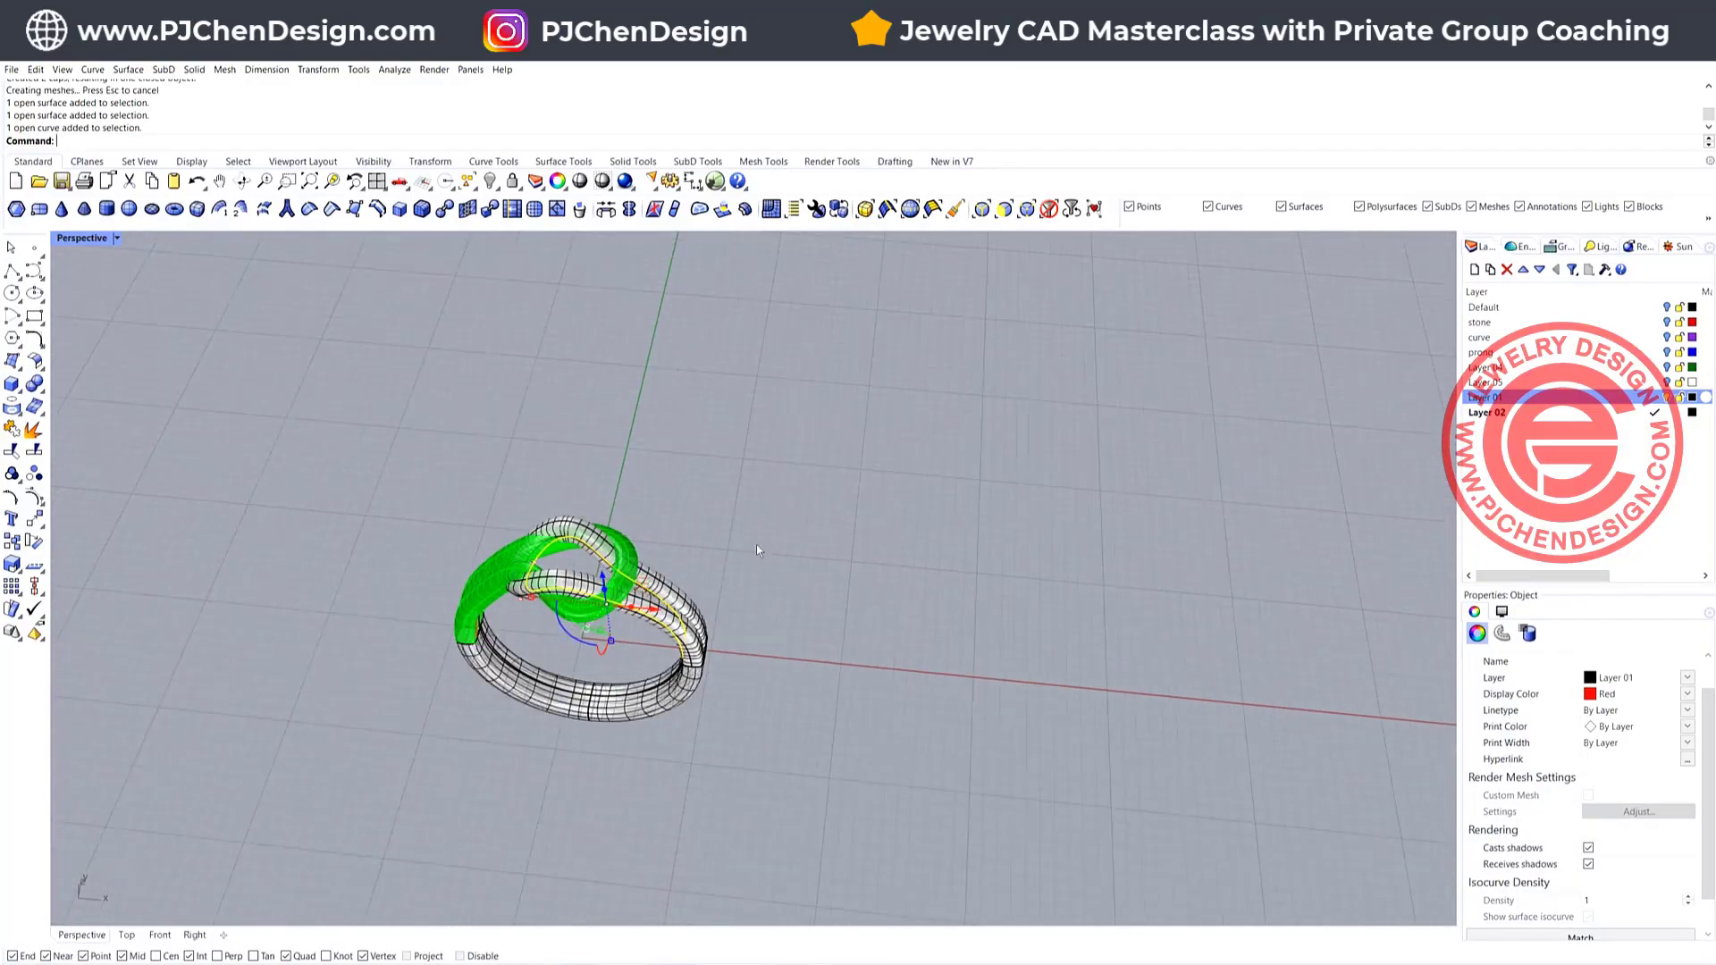
pyautogui.press('Return')
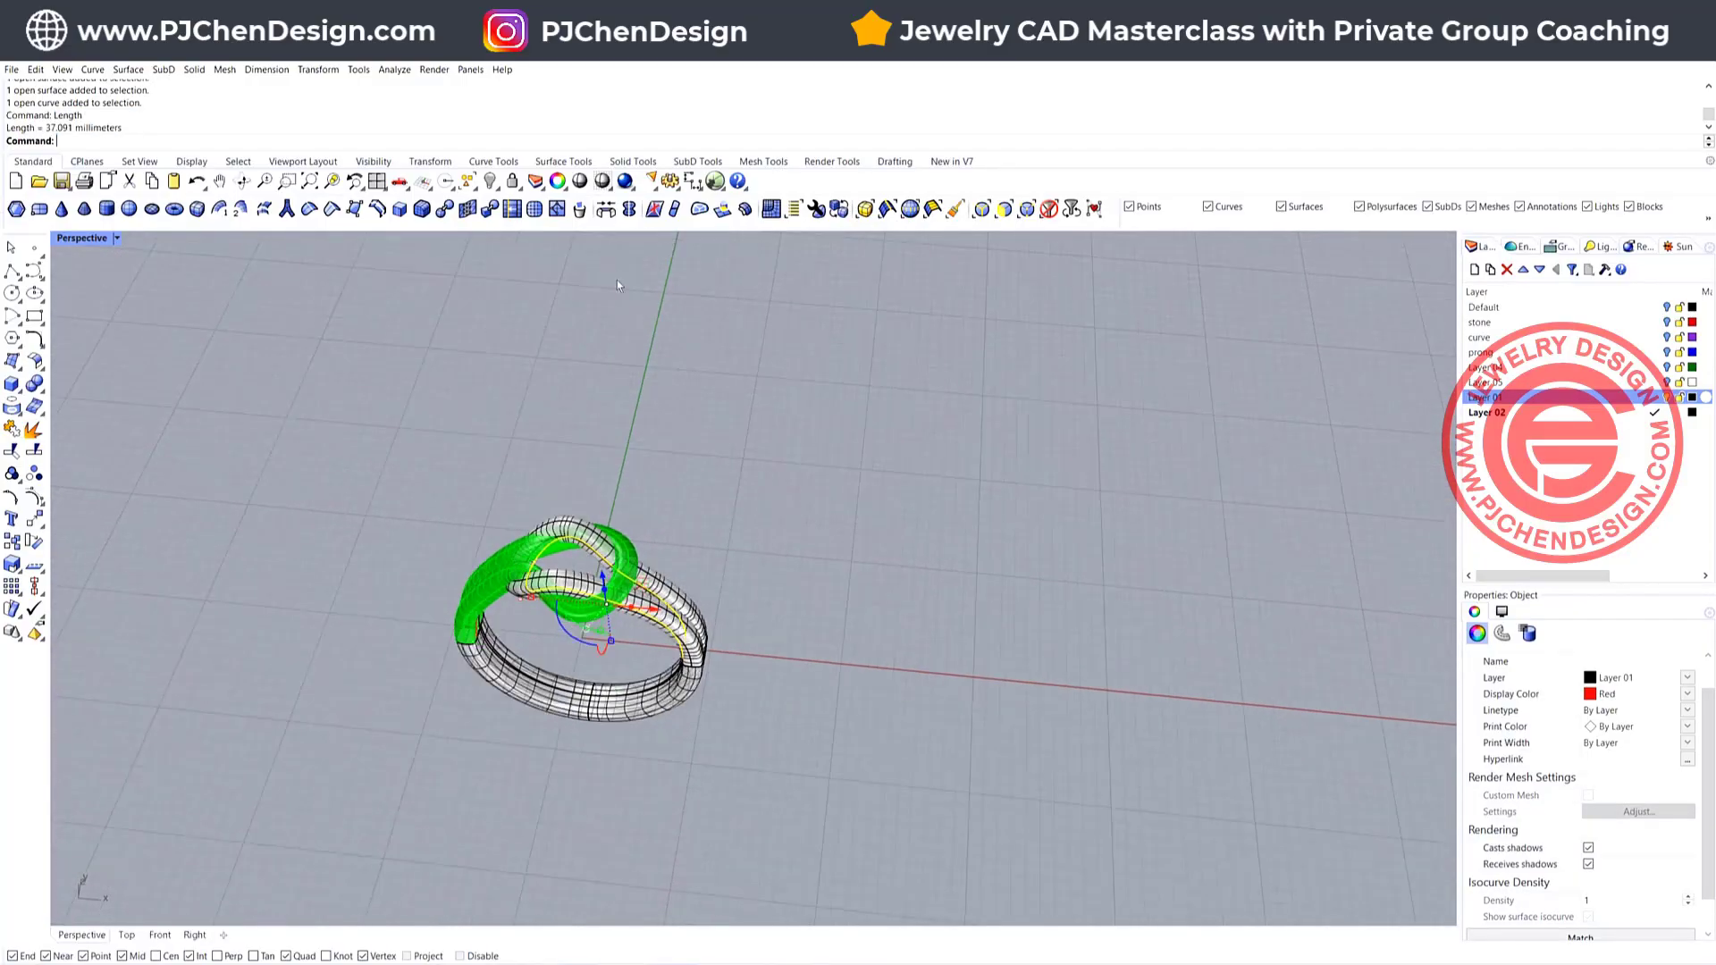
pyautogui.moveTo(46, 128); pyautogui.dragTo(61, 130)
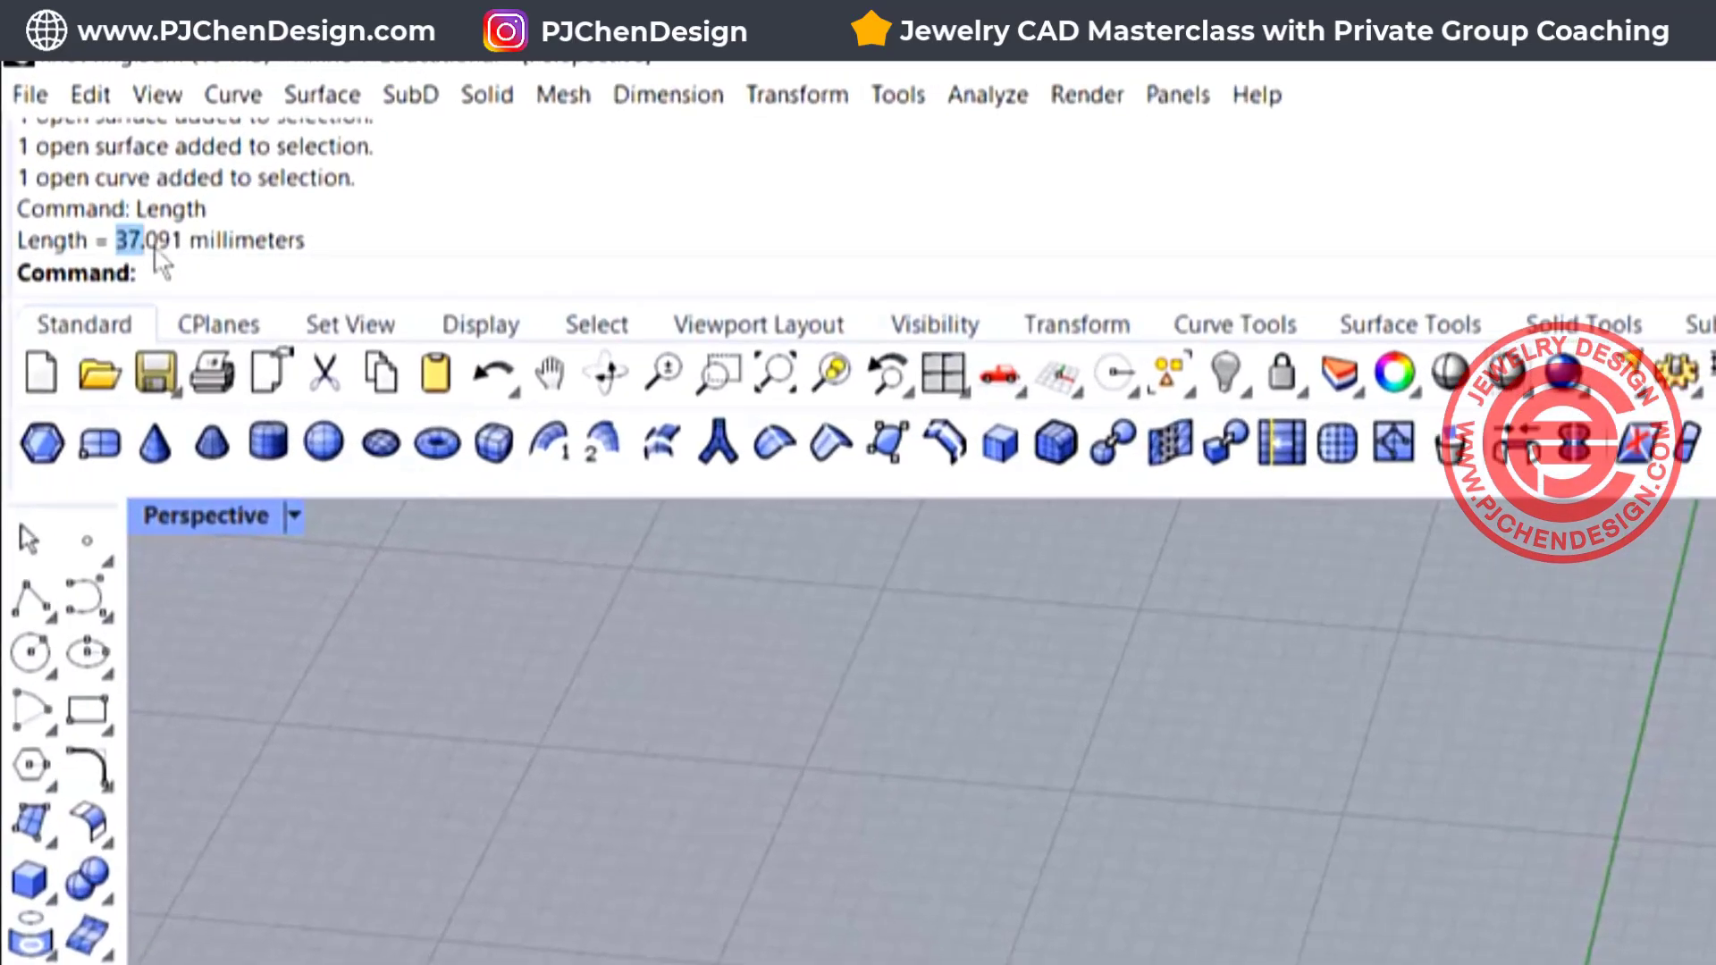
pyautogui.moveTo(155, 250); pyautogui.dragTo(192, 266)
pyautogui.hotkey('ctrl', 'c')
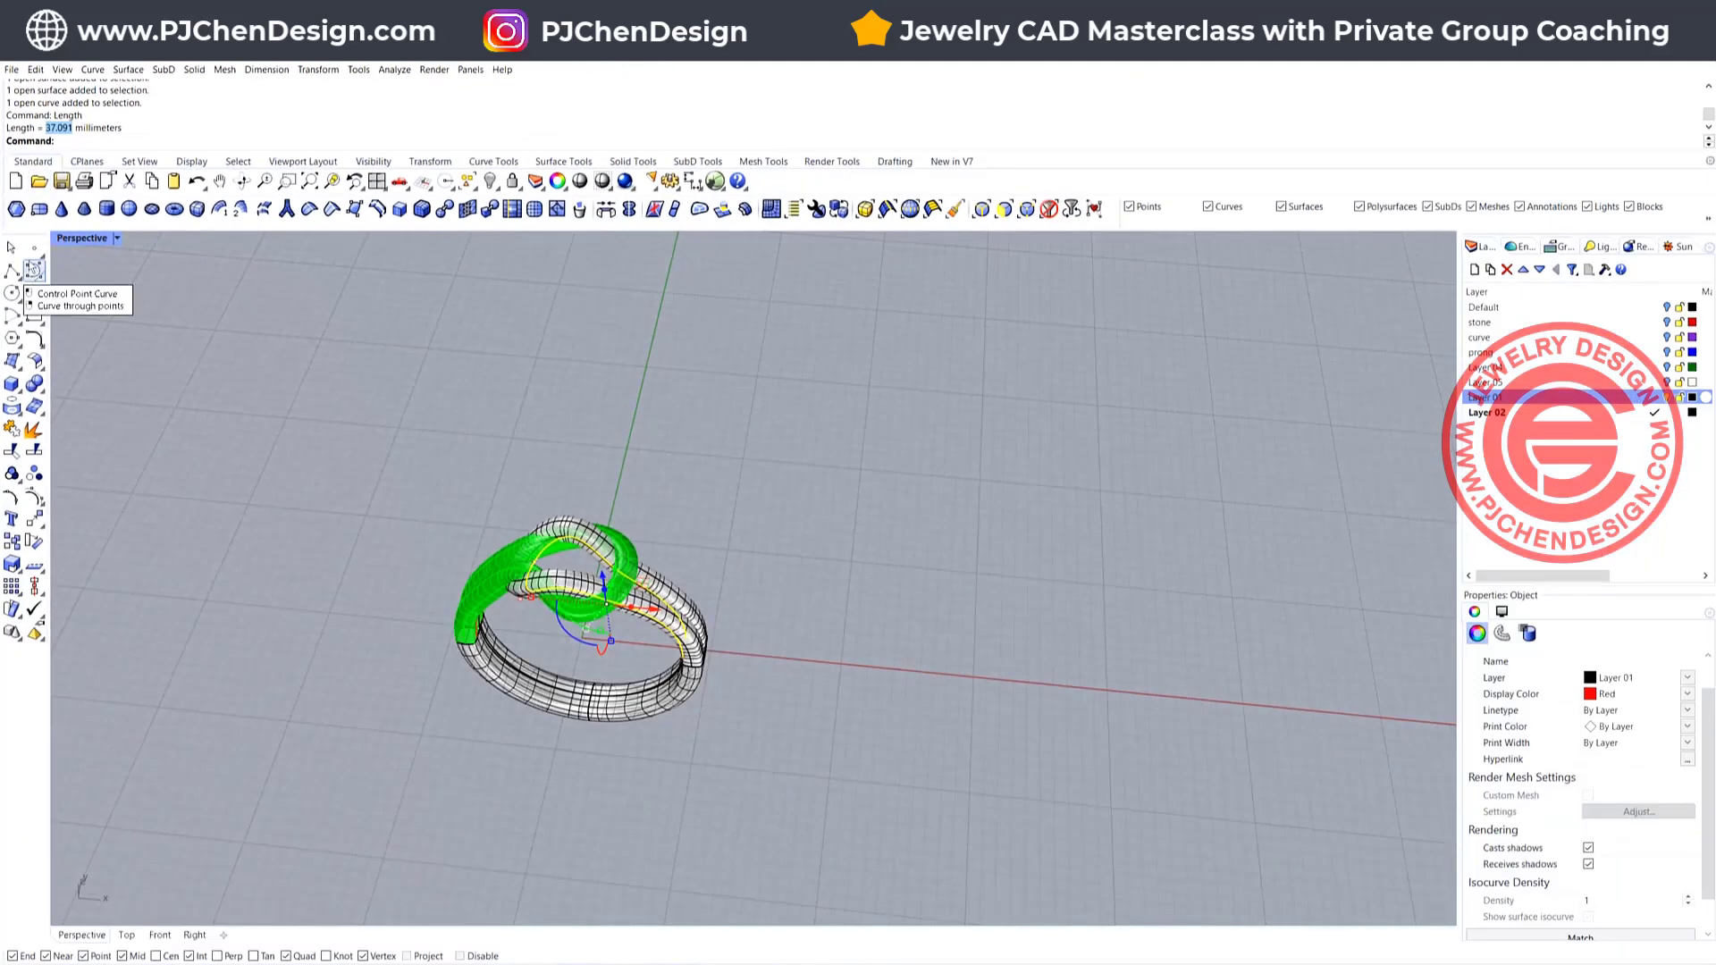
# Draw a straight line 37.091 mm long in open space behind the ring, using the copied length
pyautogui.click(12, 270)
pyautogui.click(678, 420)
pyautogui.hotkey('ctrl', 'v')
pyautogui.press('Return')
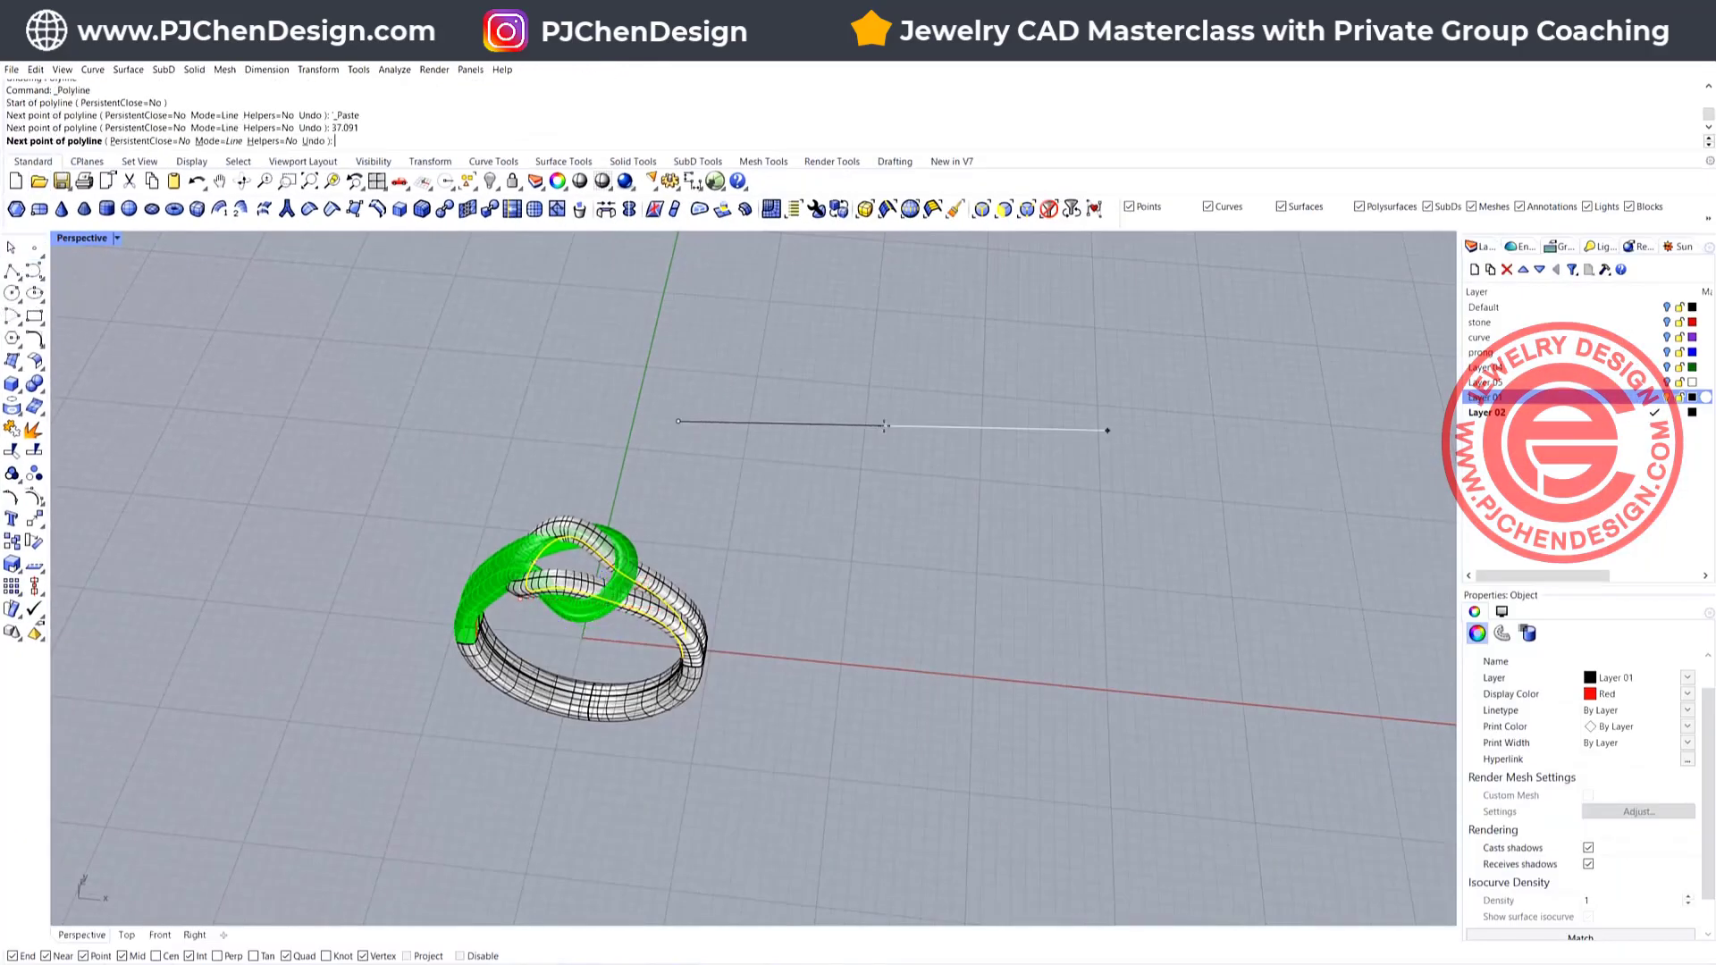
pyautogui.click(947, 443)
pyautogui.press('Return')
# Draw a small circle in the Right view, clear of the ring
pyautogui.scroll(-3, 903, 443)
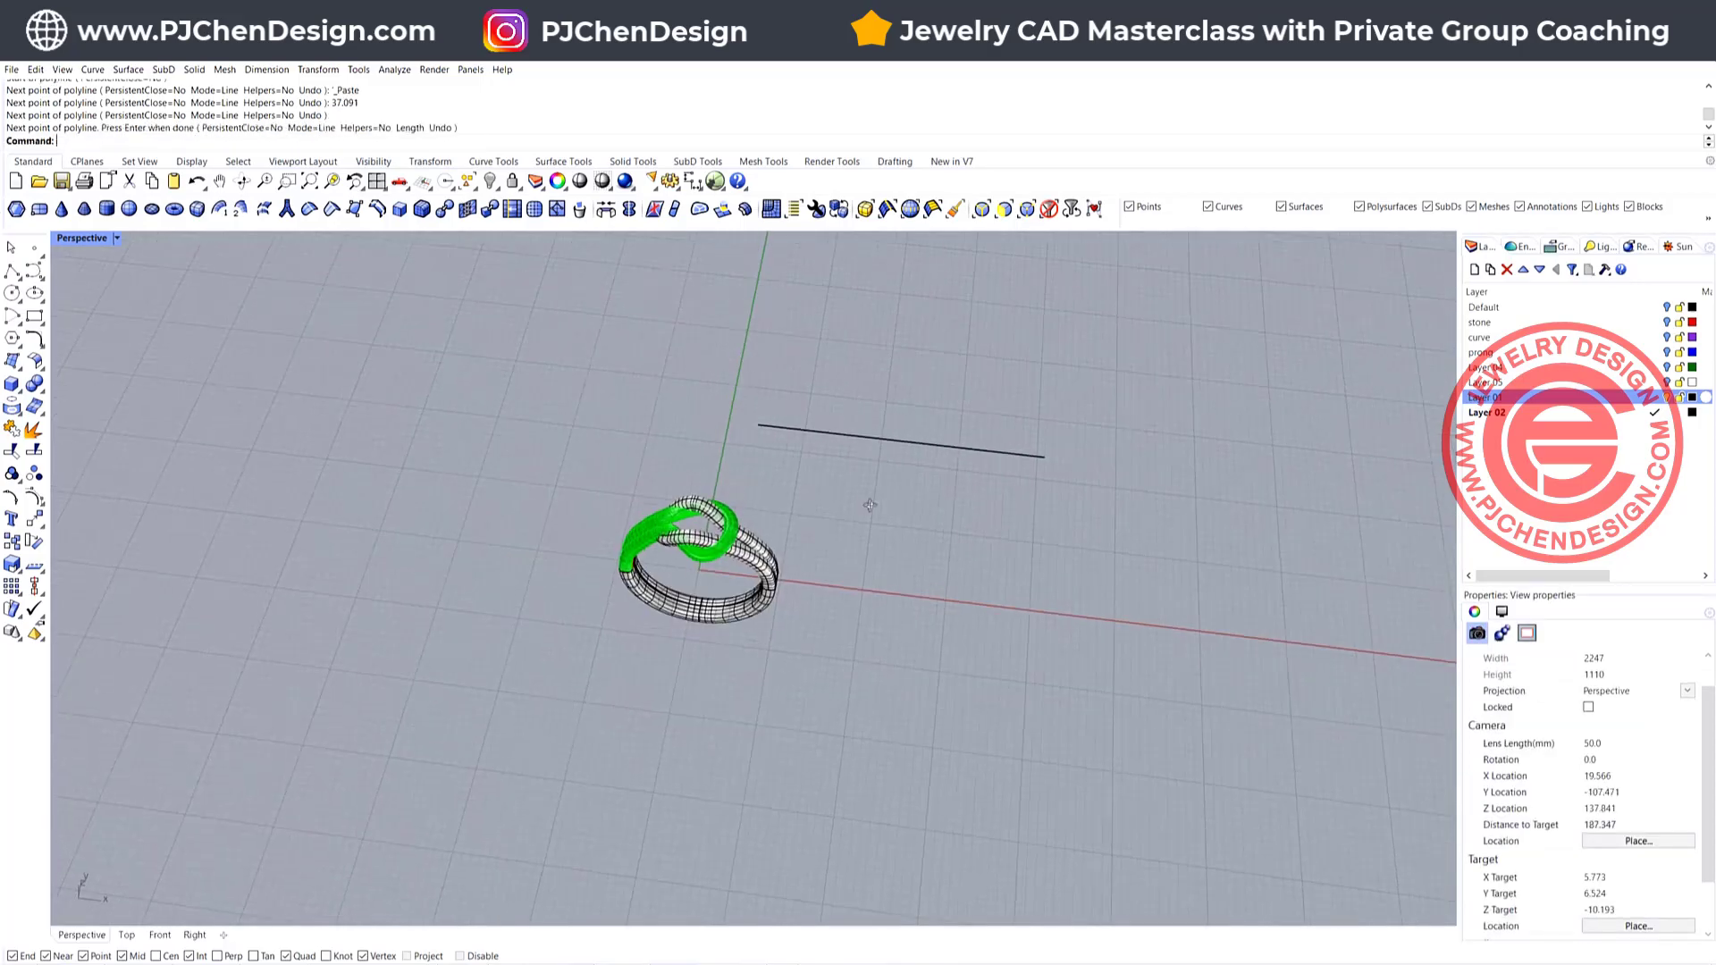
pyautogui.moveTo(869, 504)
pyautogui.mouseDown(button='right')
pyautogui.moveTo(919, 432)
pyautogui.moveTo(926, 357)
pyautogui.moveTo(874, 527)
pyautogui.mouseUp(button='right')
pyautogui.scroll(8, 921, 375)
pyautogui.scroll(-6, 916, 402)
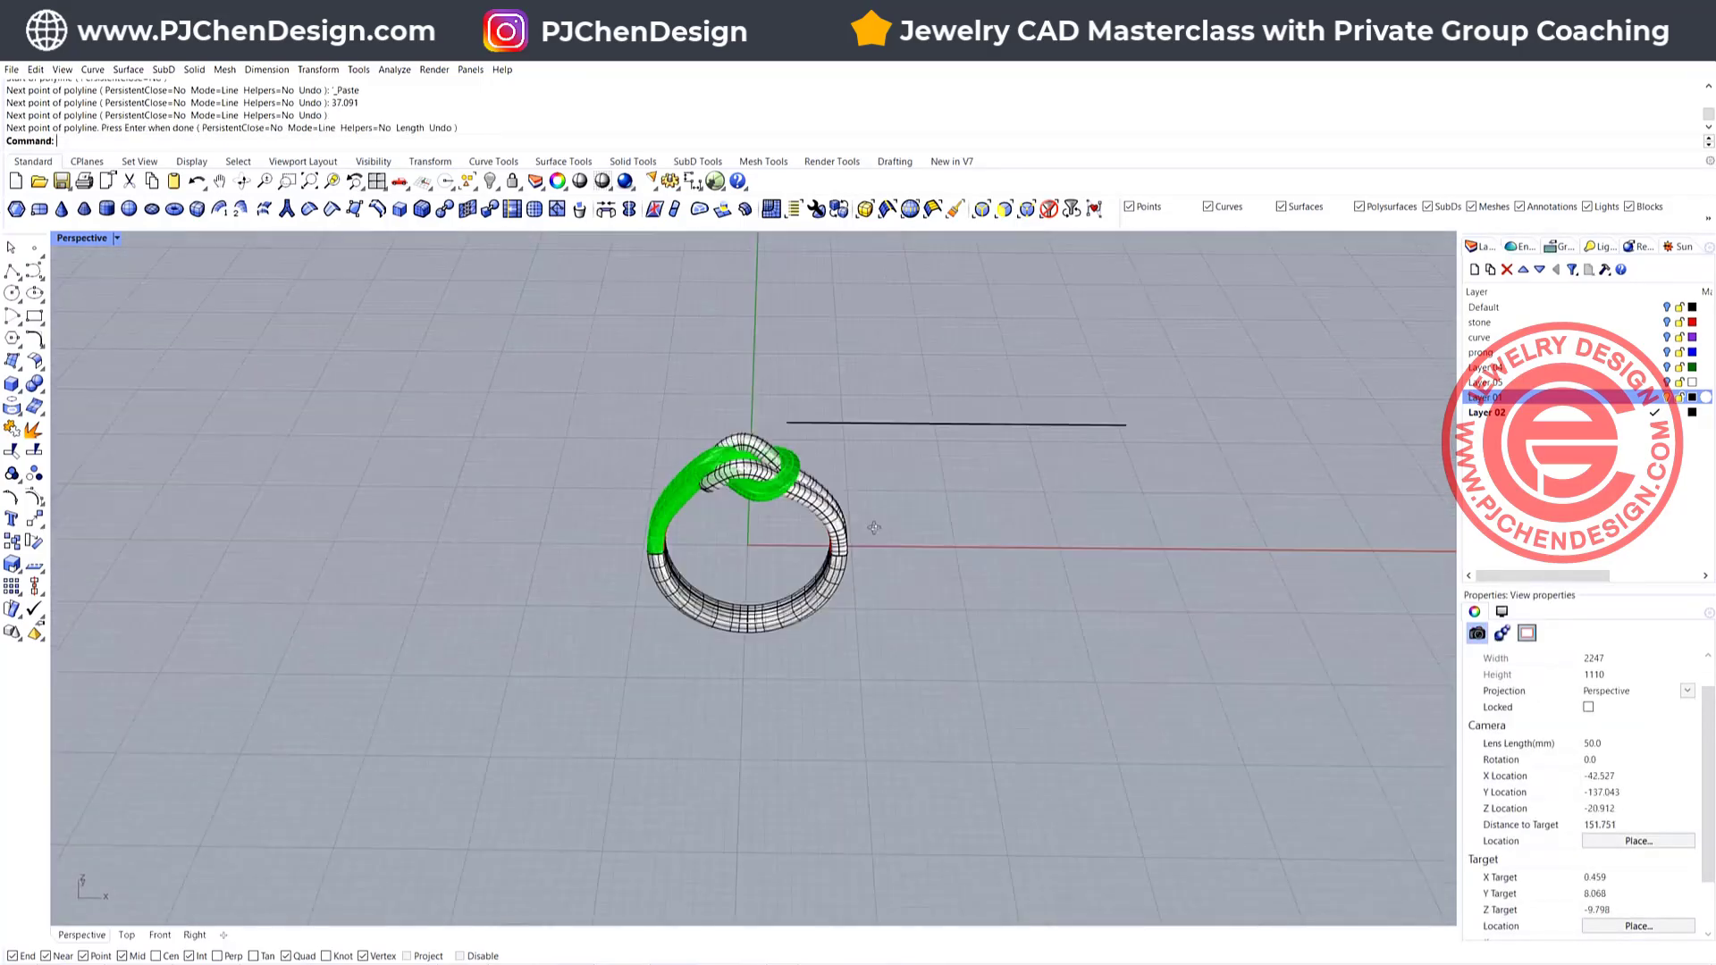
pyautogui.scroll(6, 813, 386)
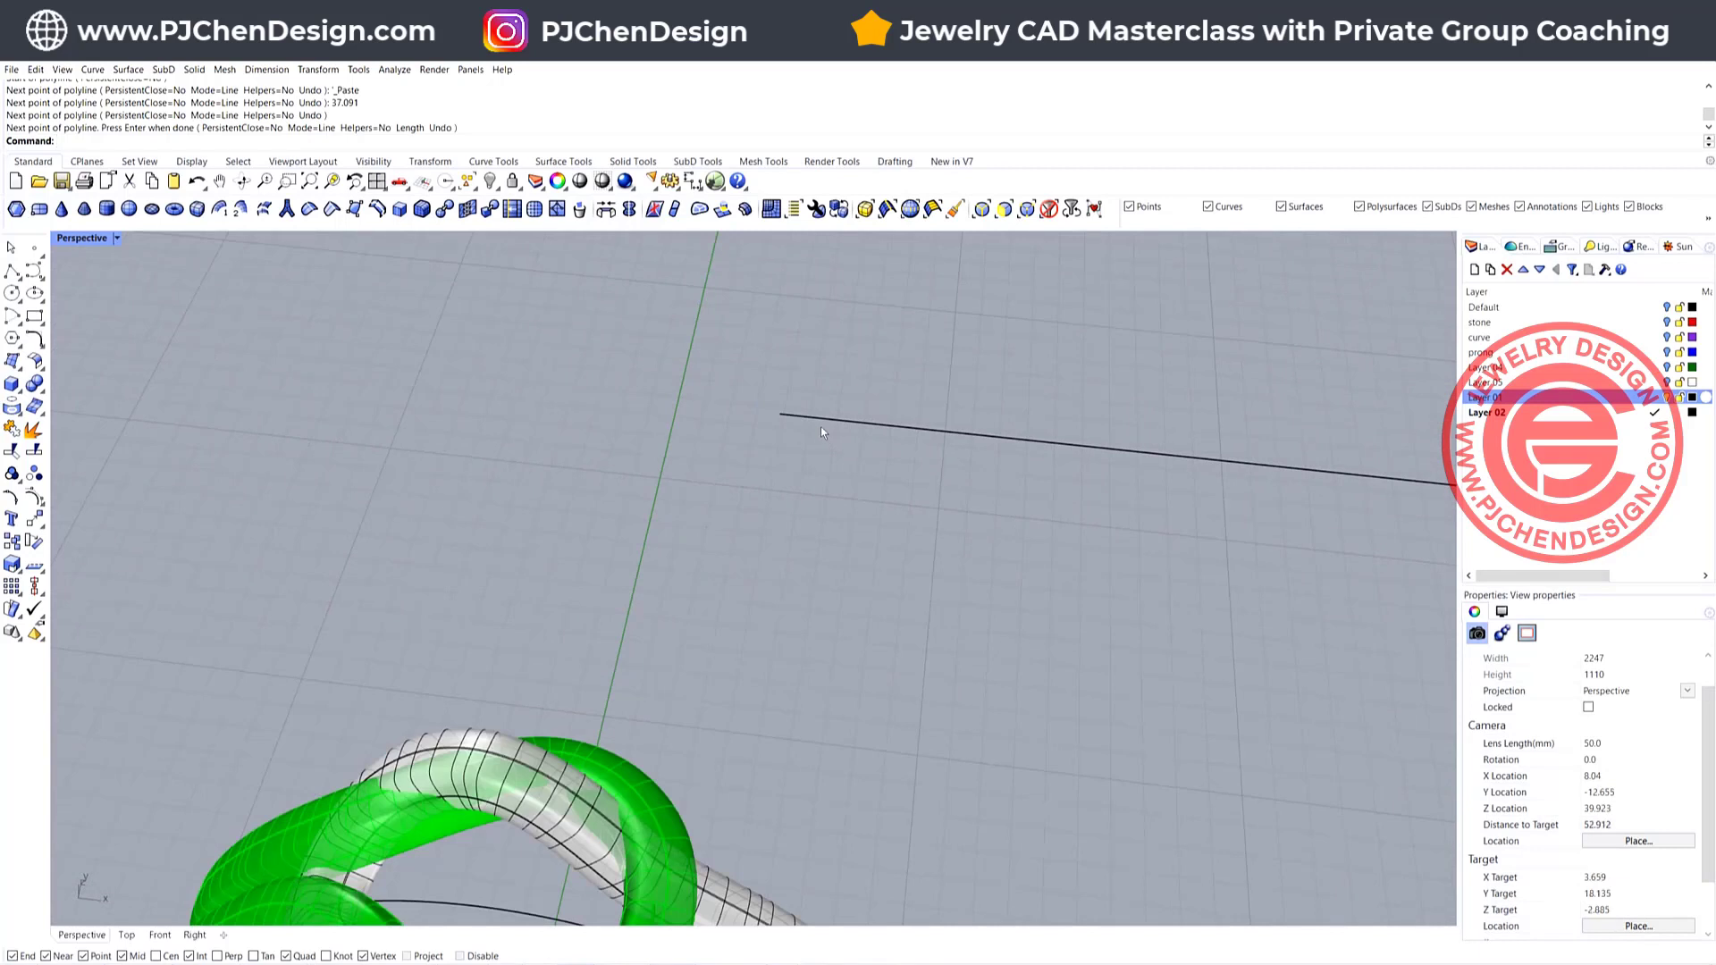
pyautogui.scroll(2, 788, 406)
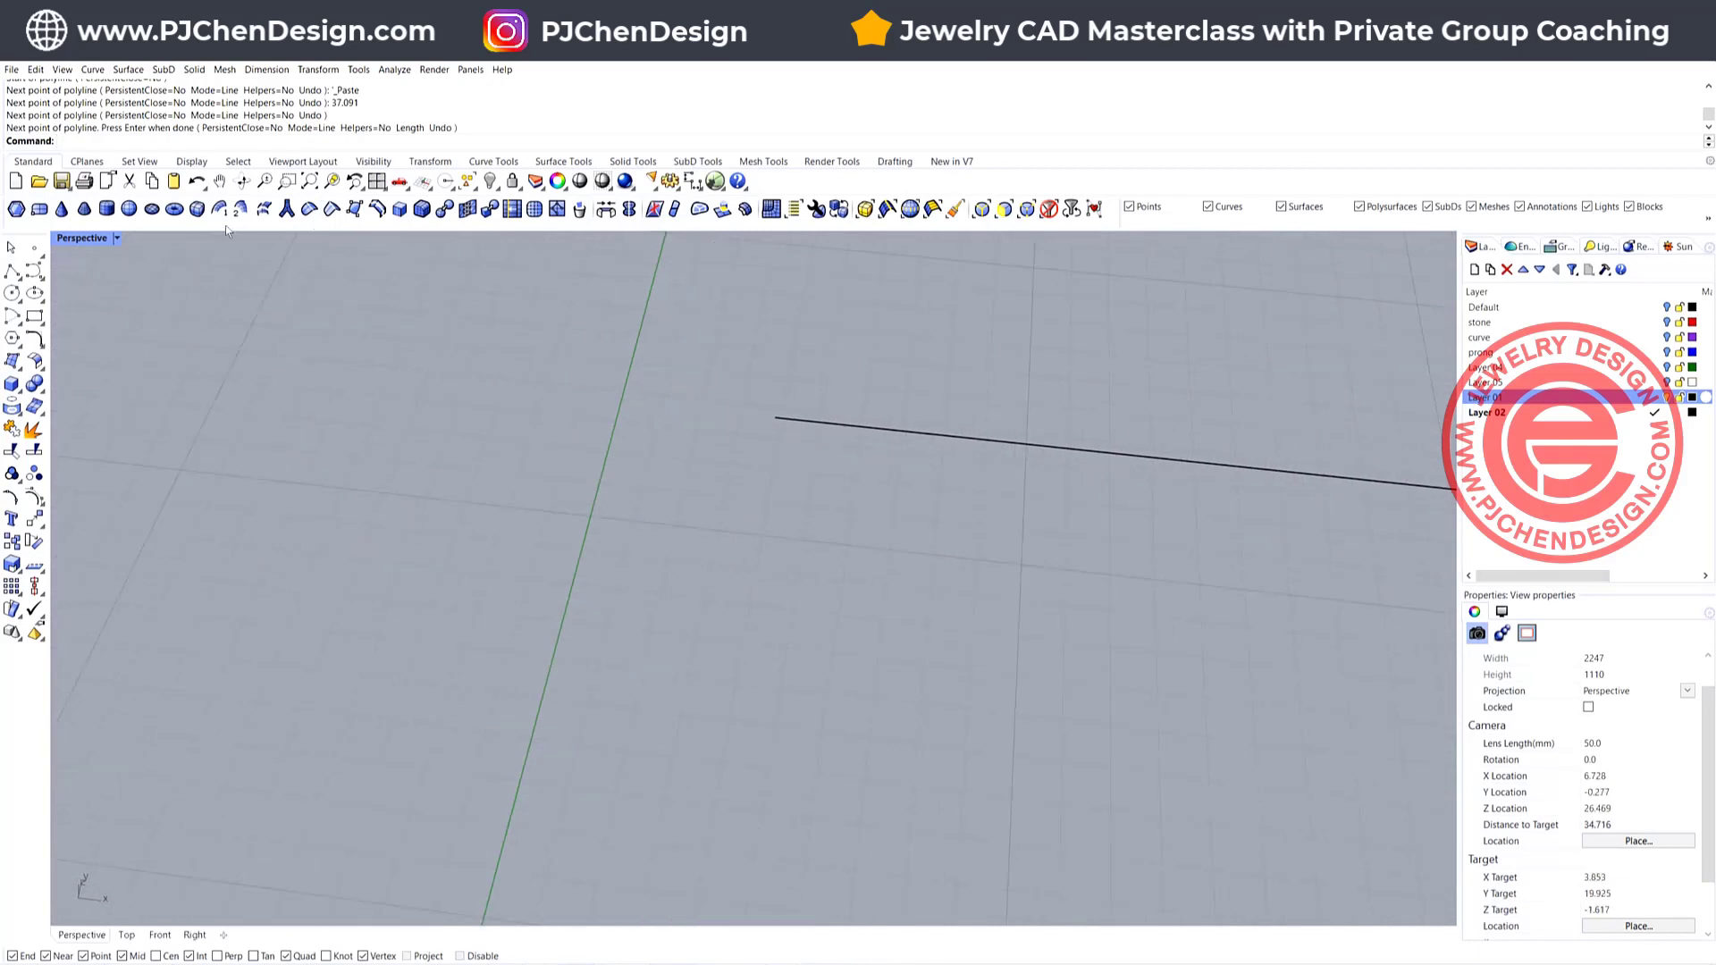
pyautogui.doubleClick(91, 239)
pyautogui.click(1140, 680)
pyautogui.scroll(-2, 1140, 681)
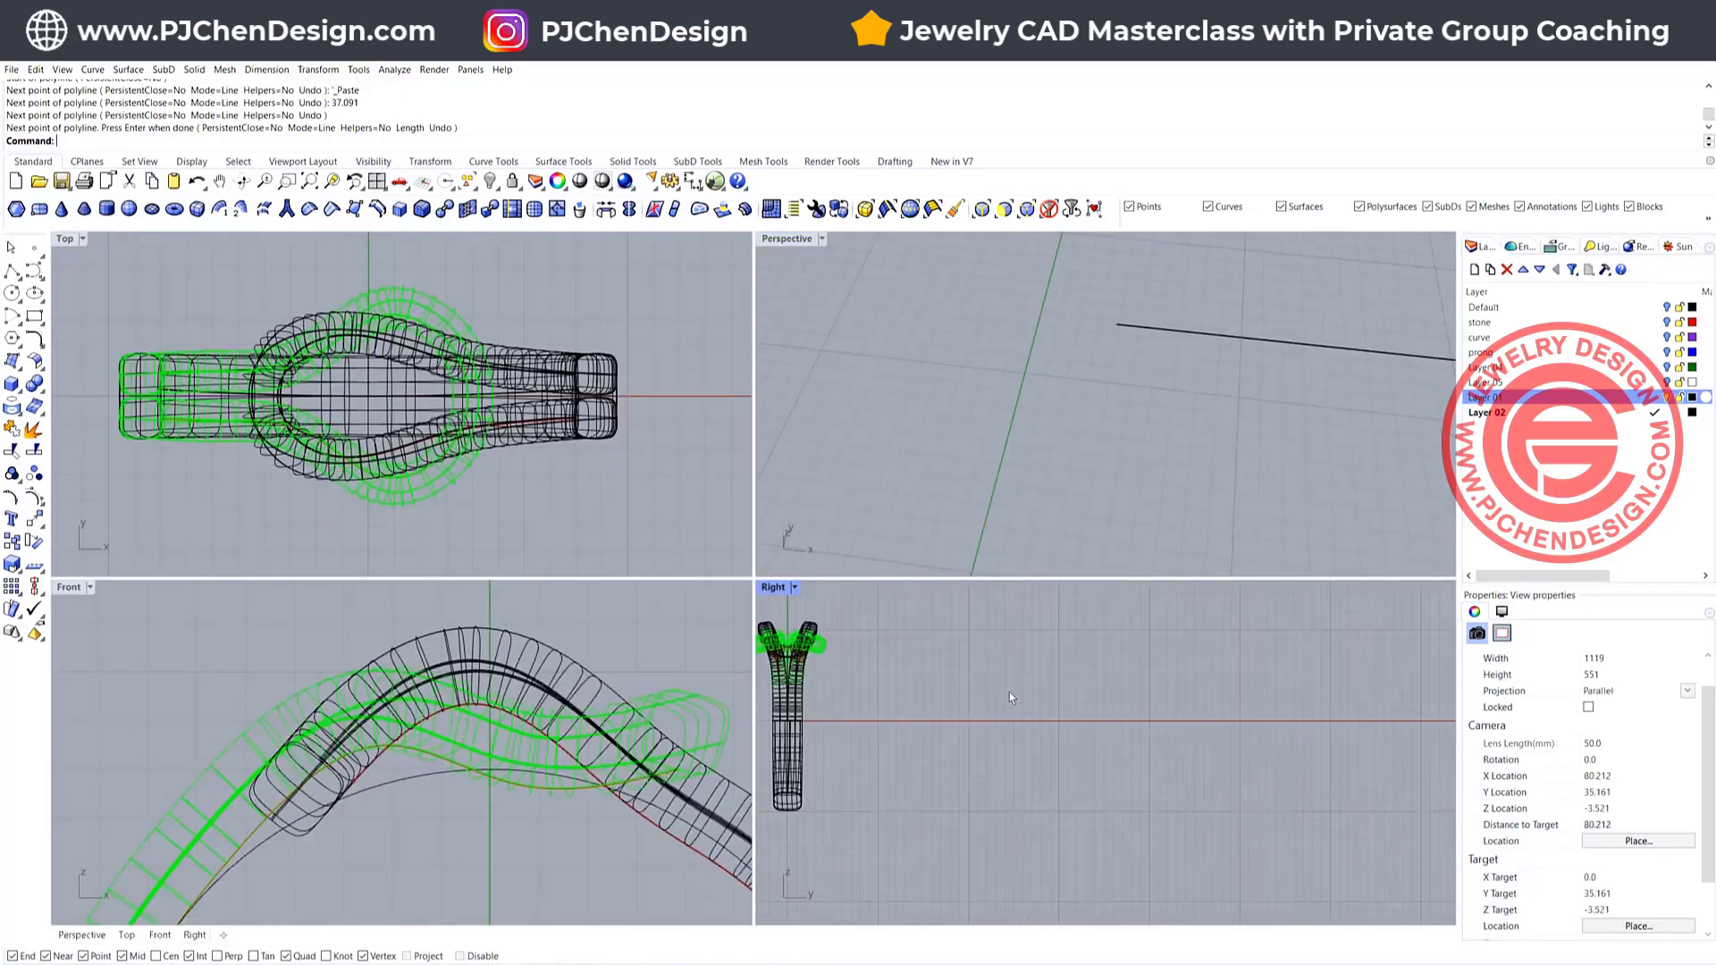
pyautogui.click(11, 293)
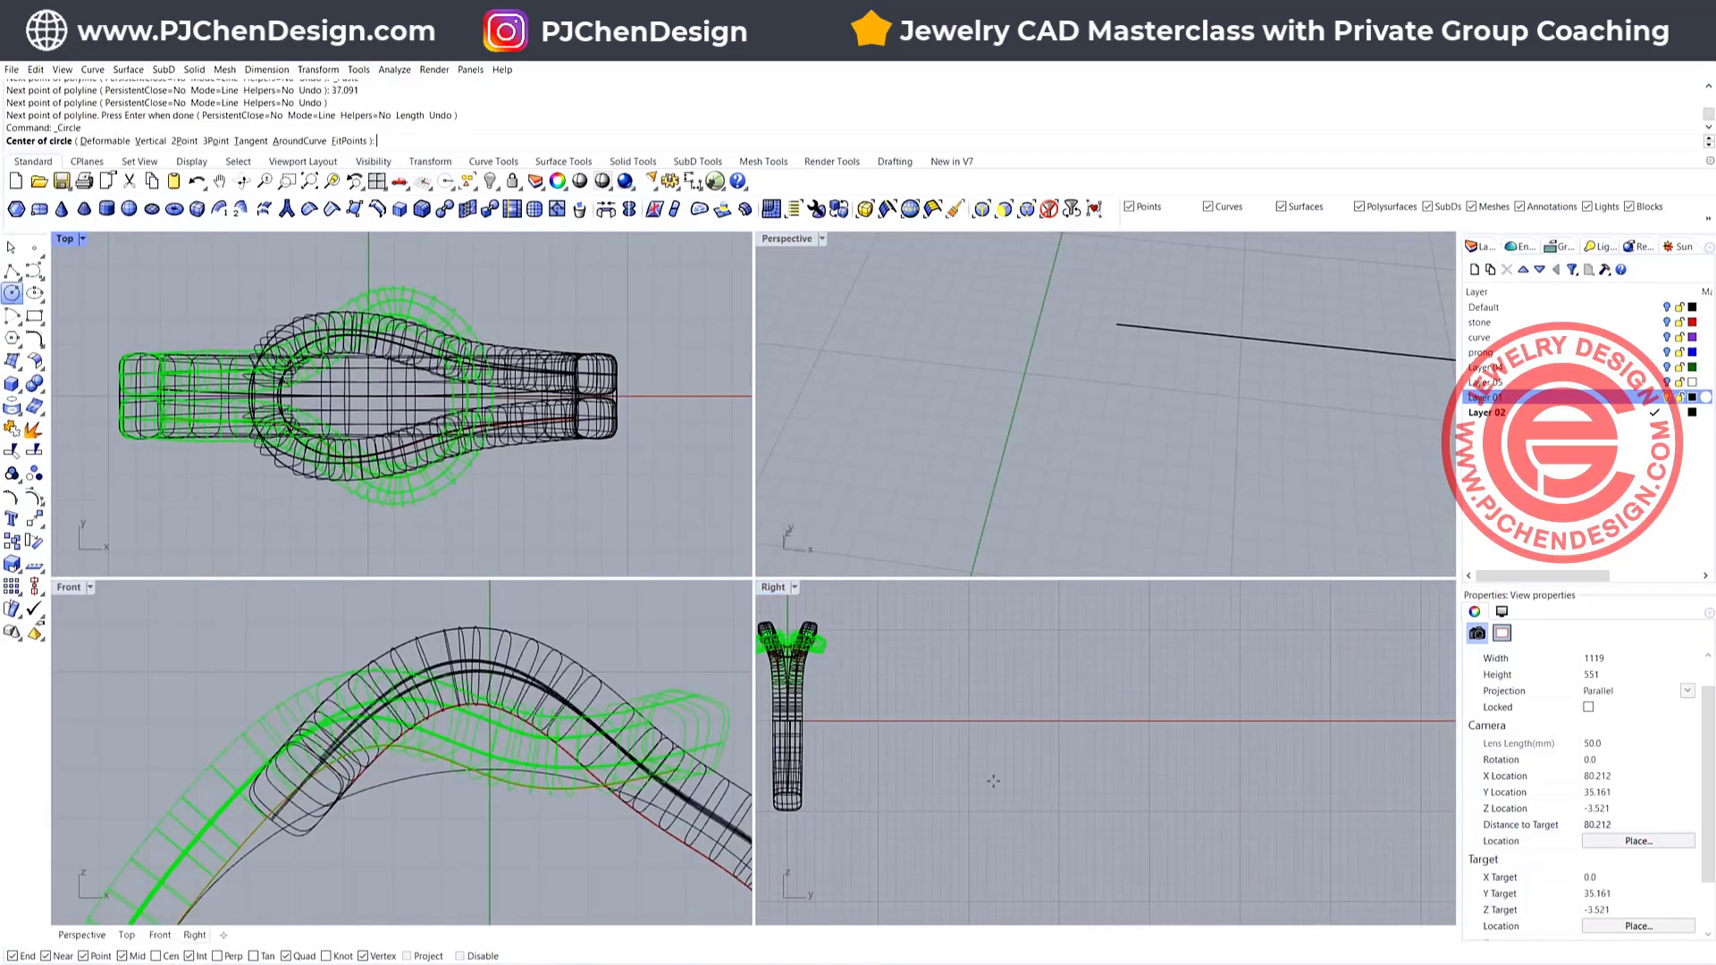
pyautogui.click(1012, 683)
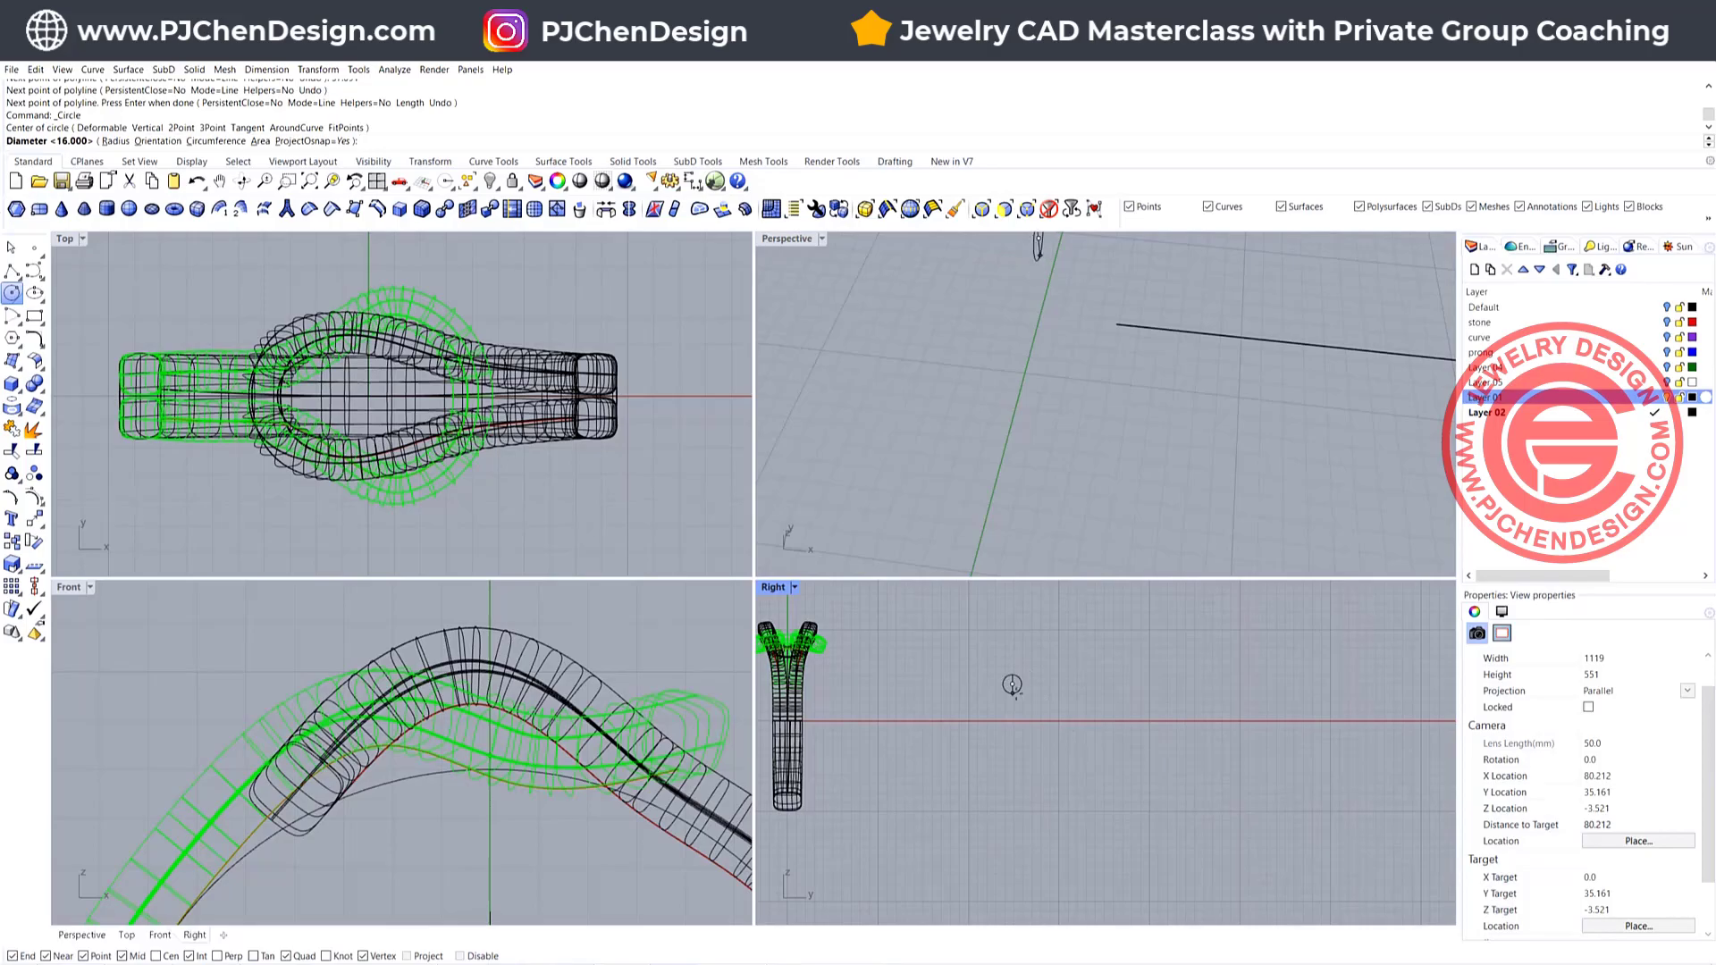
pyautogui.scroll(3, 1010, 688)
pyautogui.scroll(4, 1012, 688)
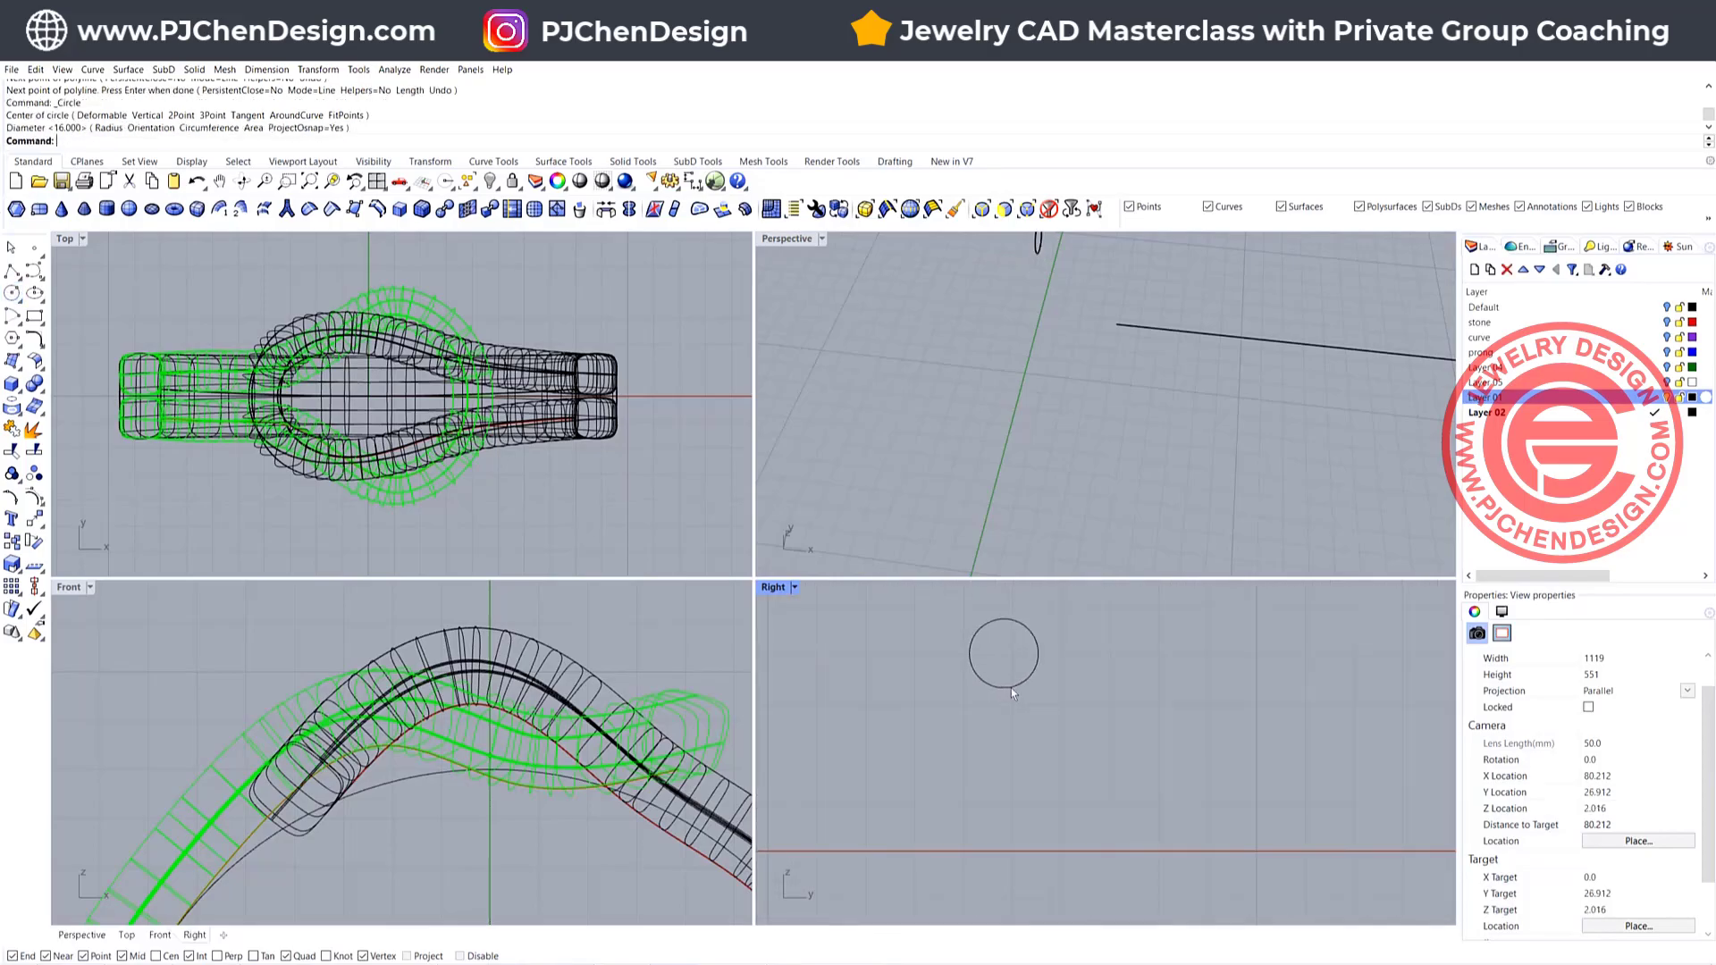
# Polar array the small circle around its bottom quadrant point with 3 items over 360 degrees
pyautogui.click(1011, 688)
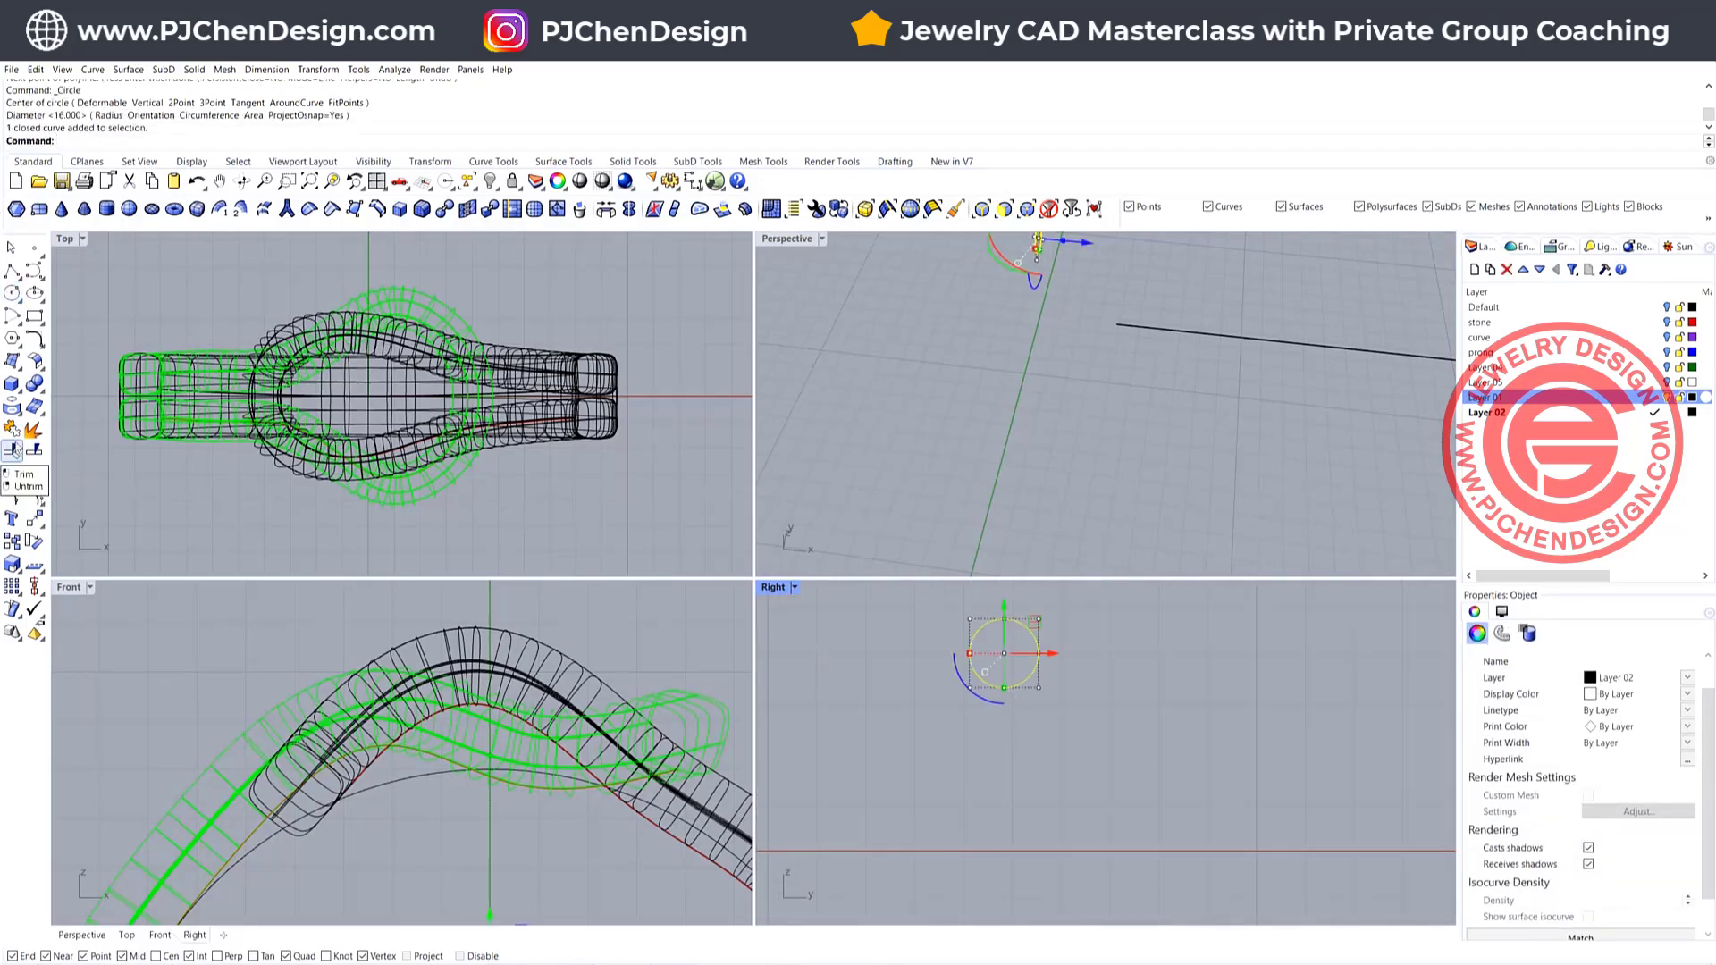
pyautogui.click(12, 565)
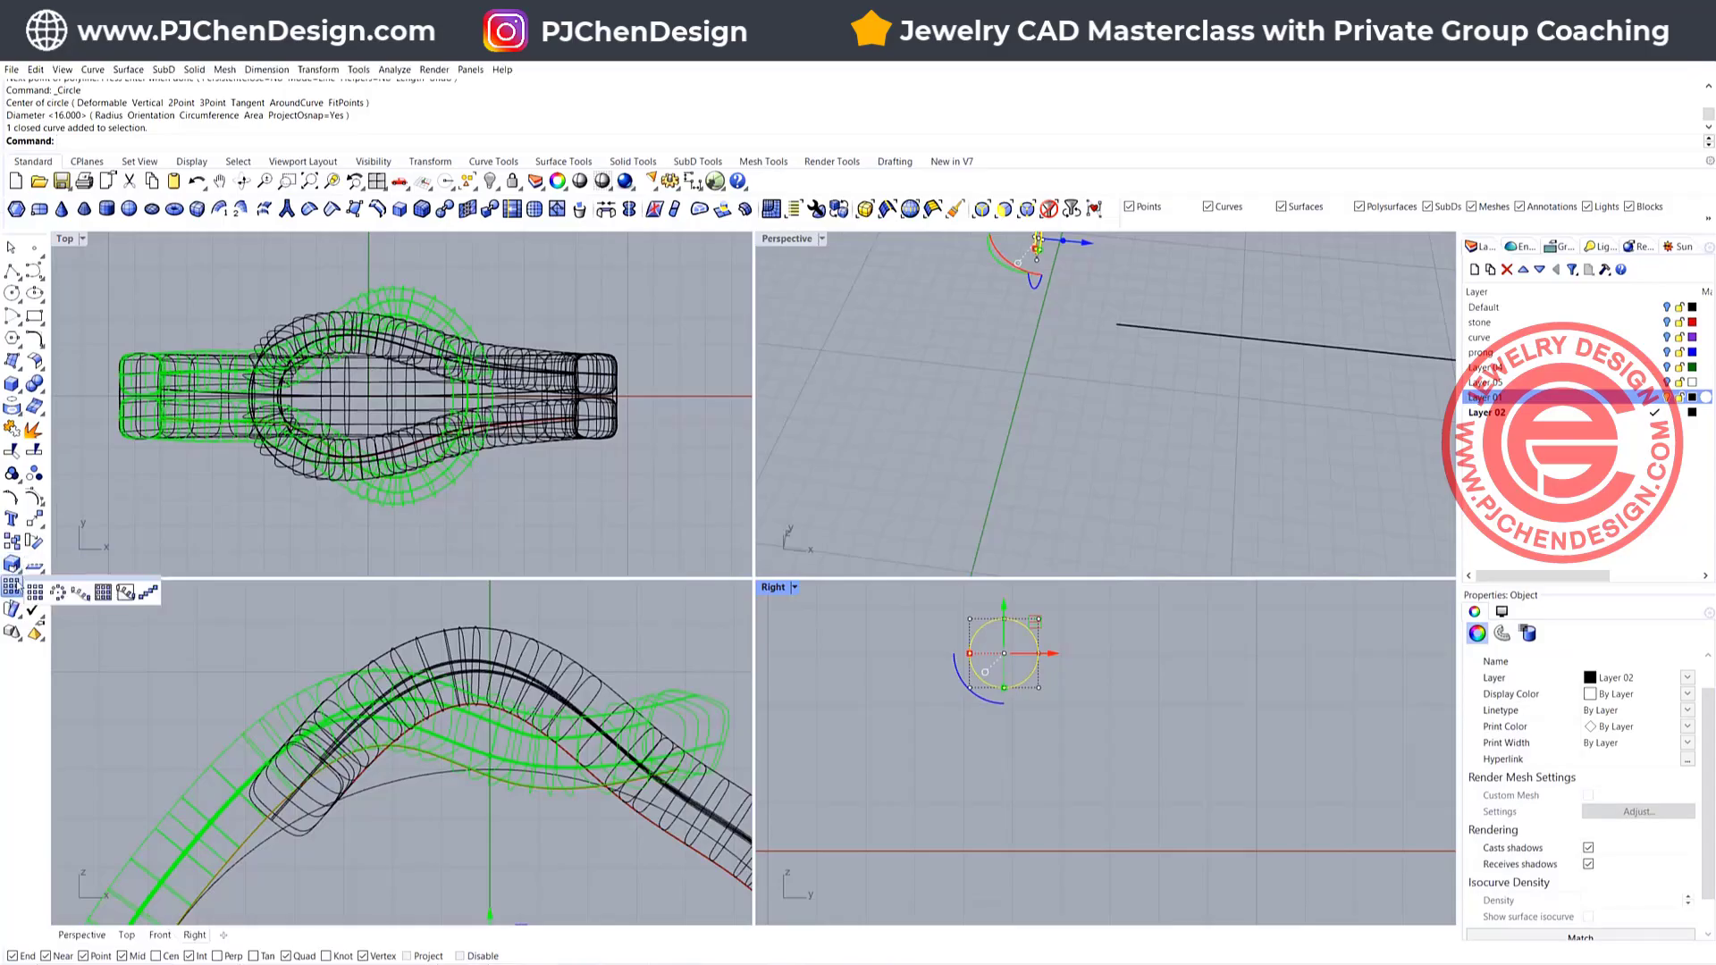
pyautogui.click(58, 570)
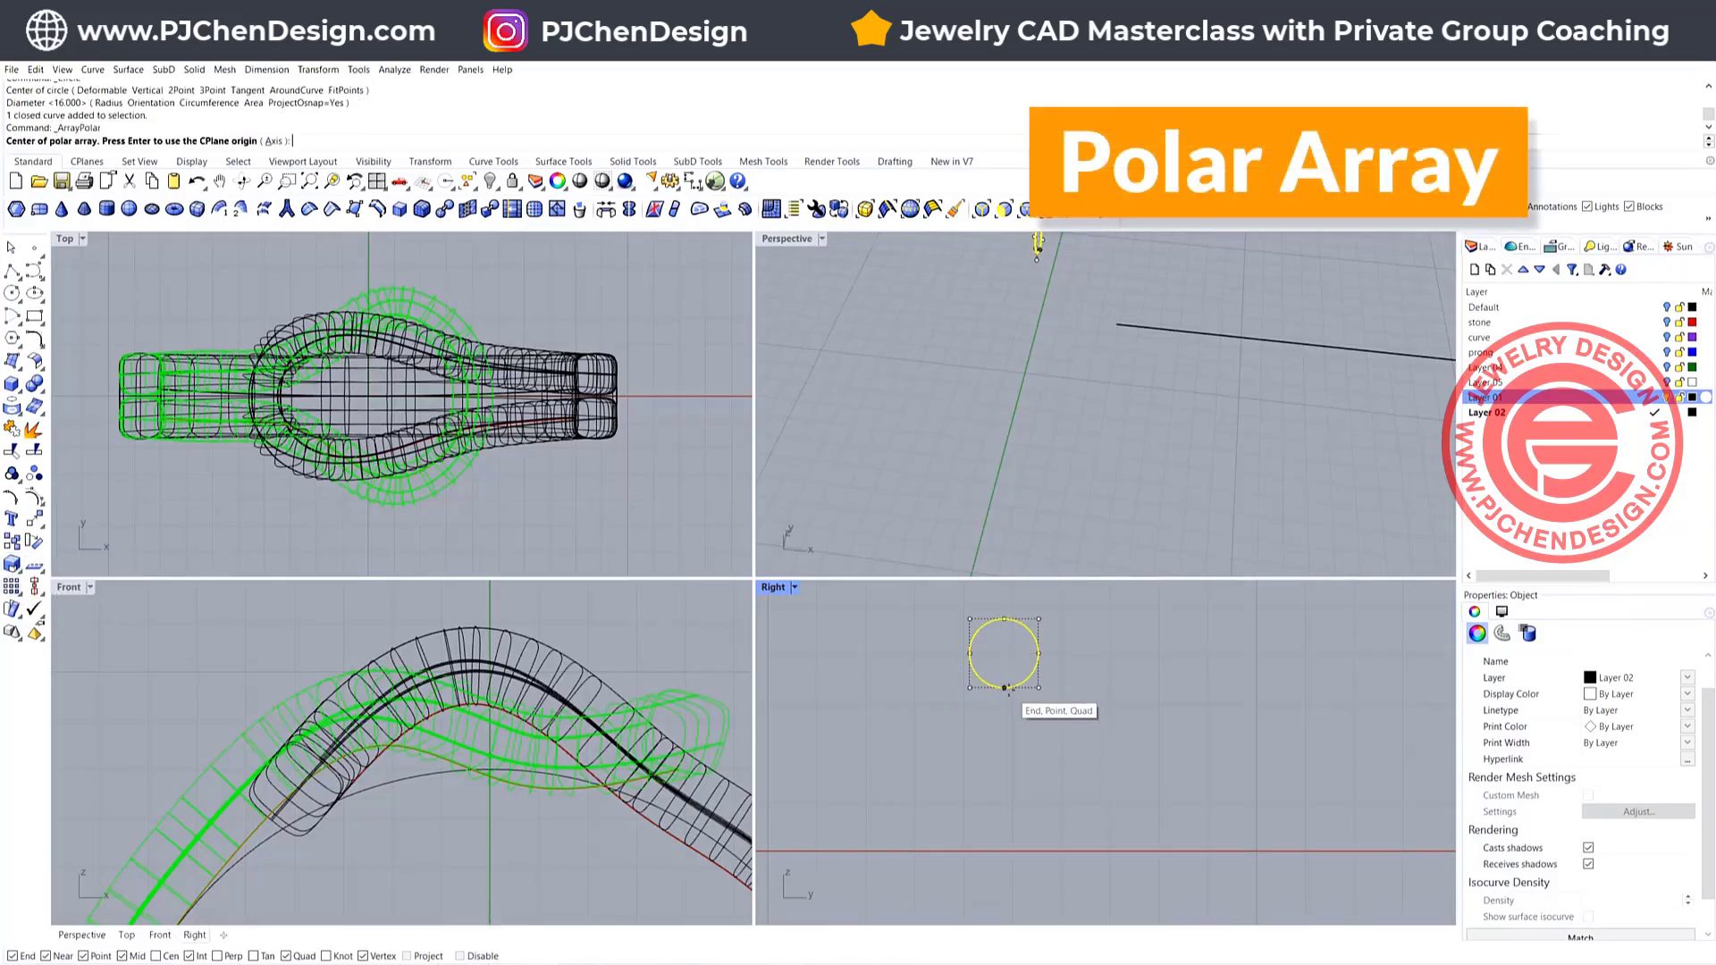
pyautogui.click(1005, 691)
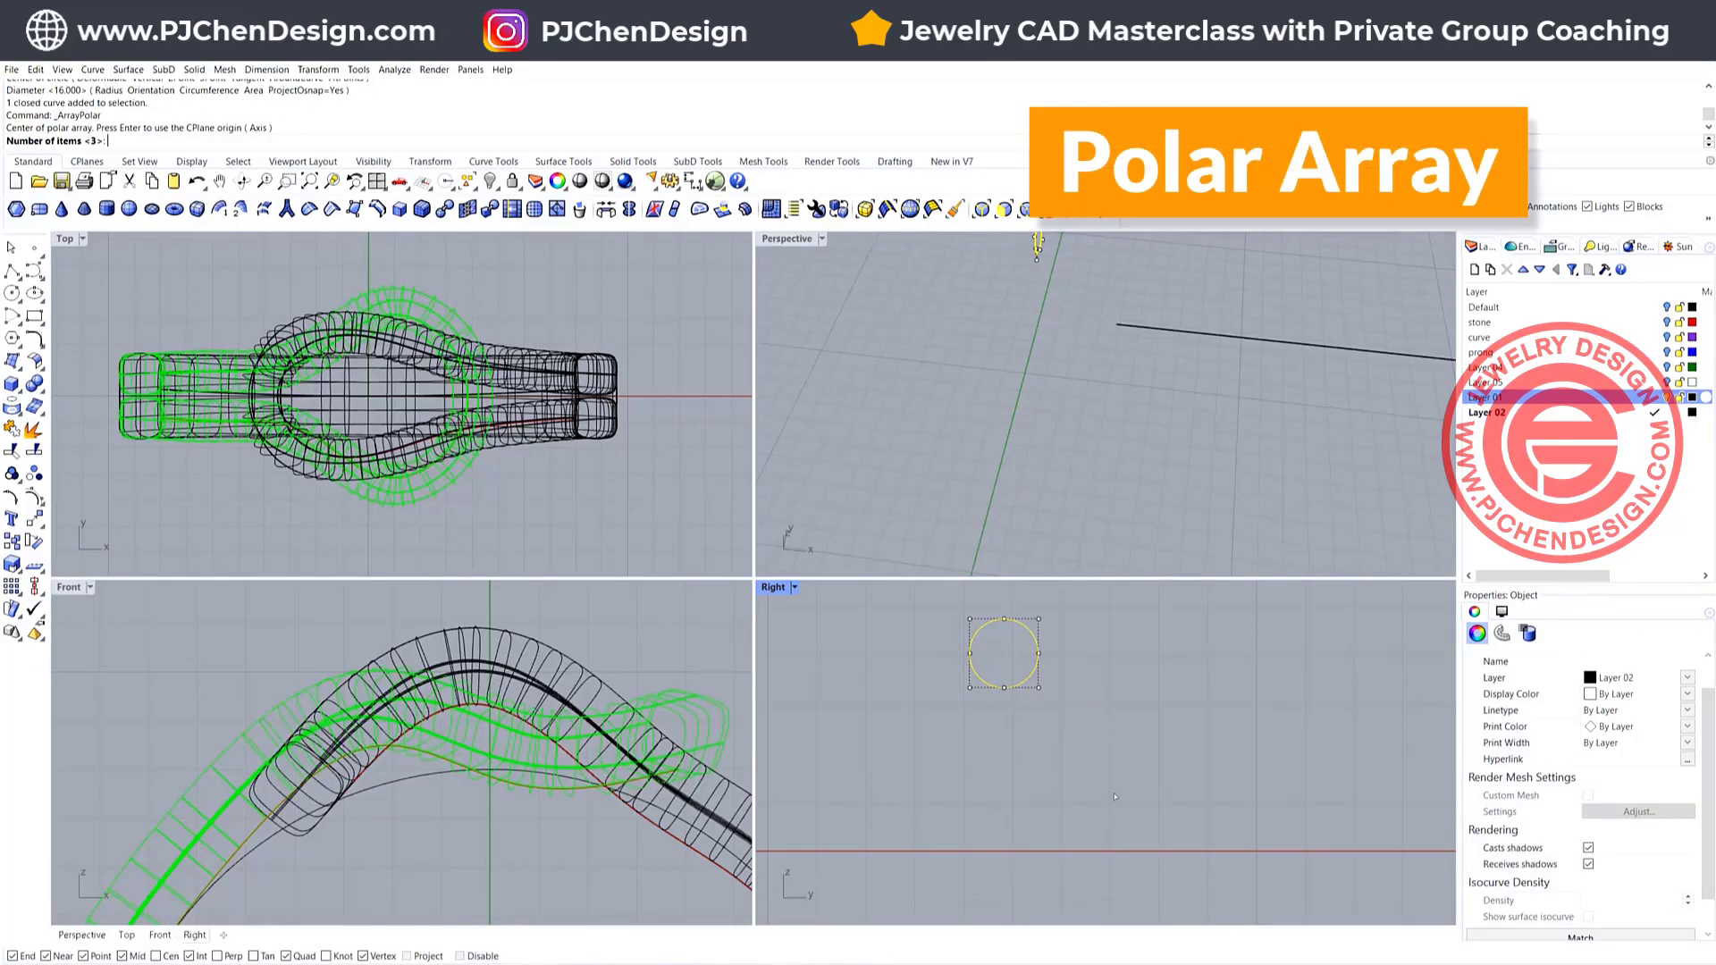
pyautogui.press('Return')
pyautogui.press('Return')
pyautogui.press('Return')
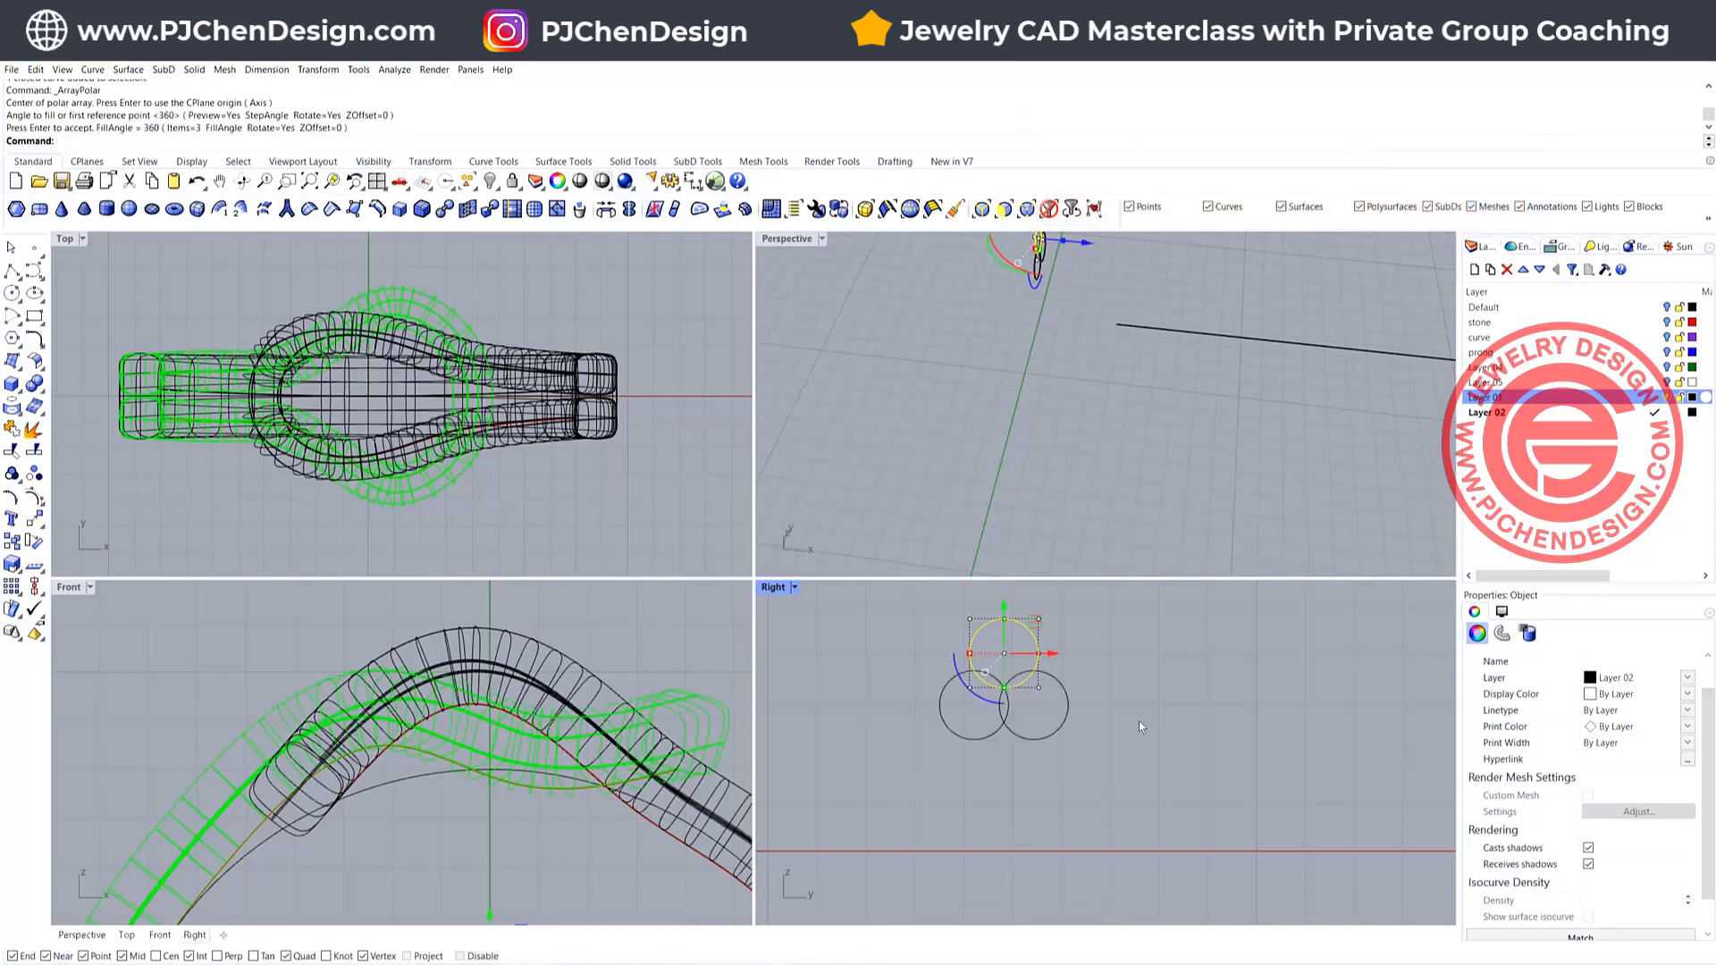
# Trim the overlapping inner arcs of the three circles and join the remaining arcs into one closed trefoil curve
pyautogui.click(1139, 721)
pyautogui.moveTo(1042, 702); pyautogui.dragTo(923, 650)
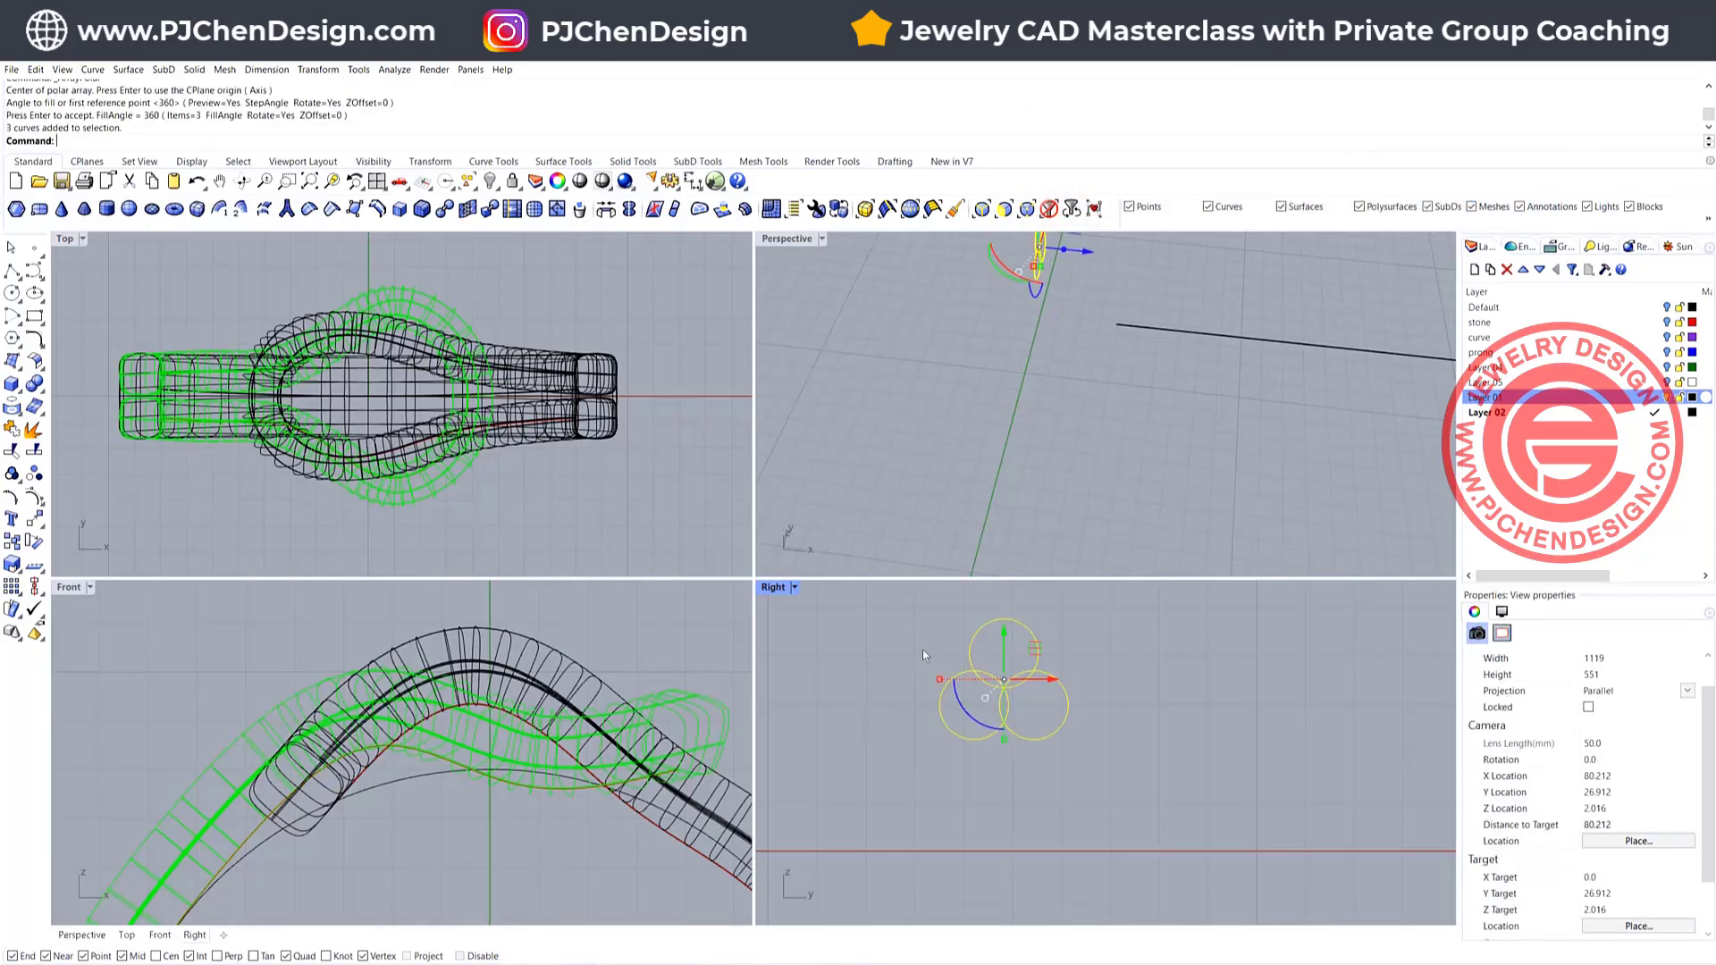
pyautogui.click(12, 450)
pyautogui.moveTo(984, 685); pyautogui.dragTo(979, 708)
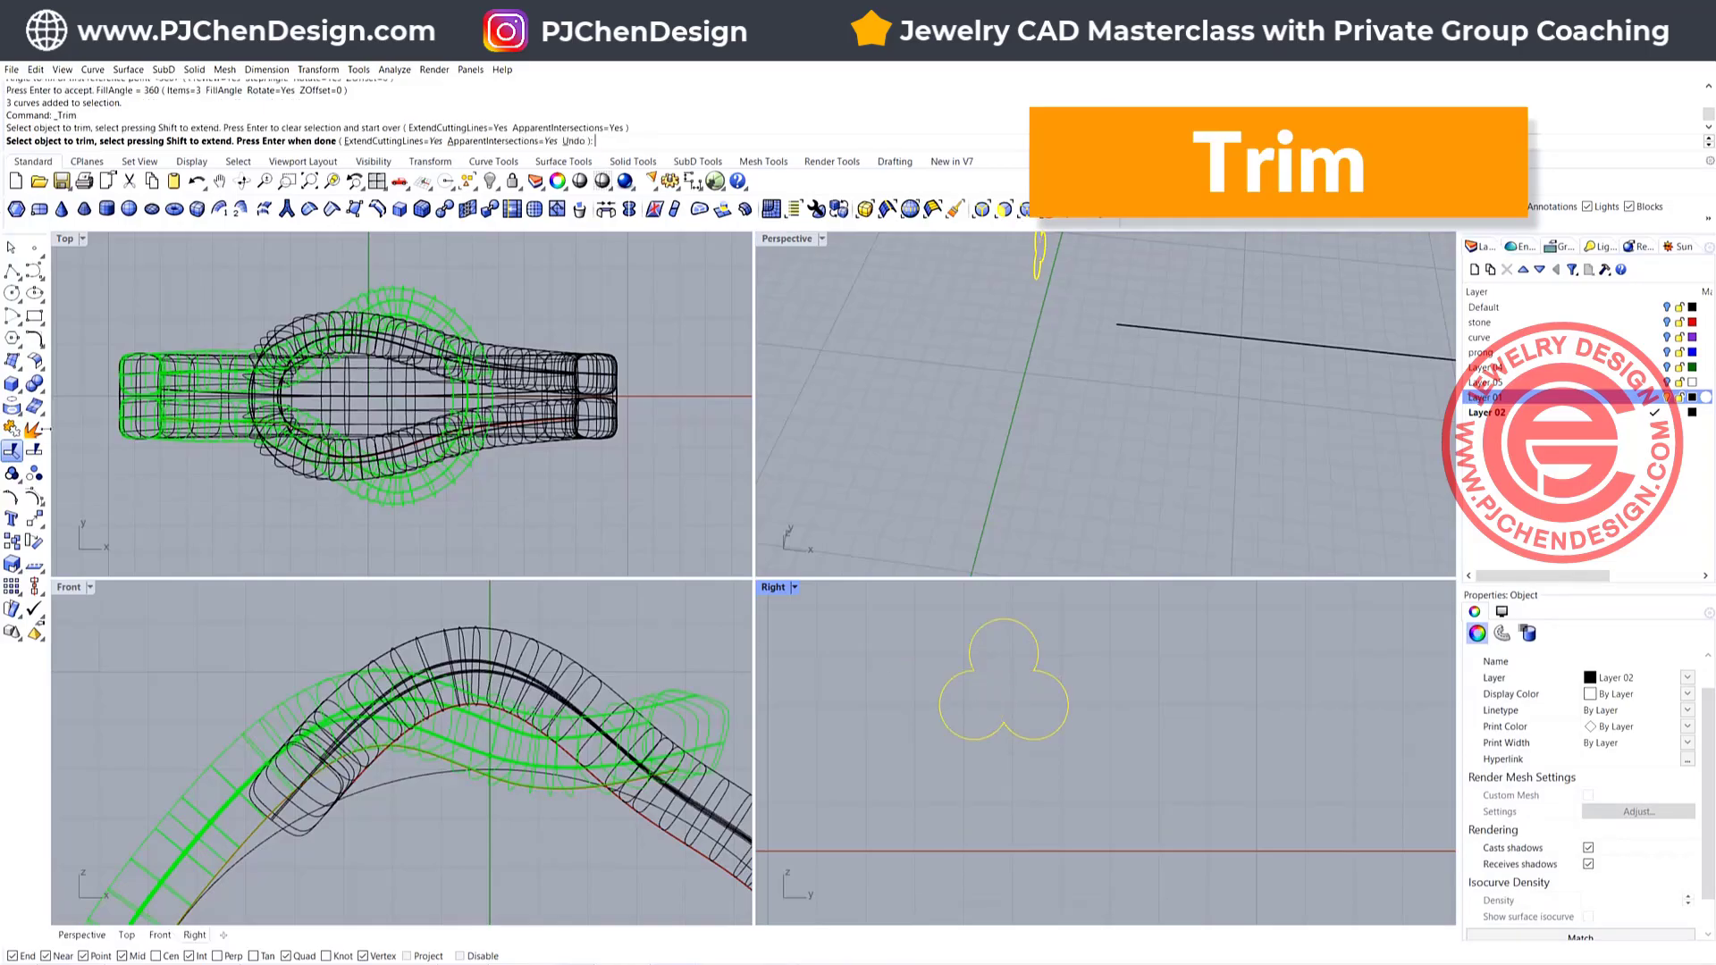
pyautogui.rightClick(64, 430)
pyautogui.click(12, 429)
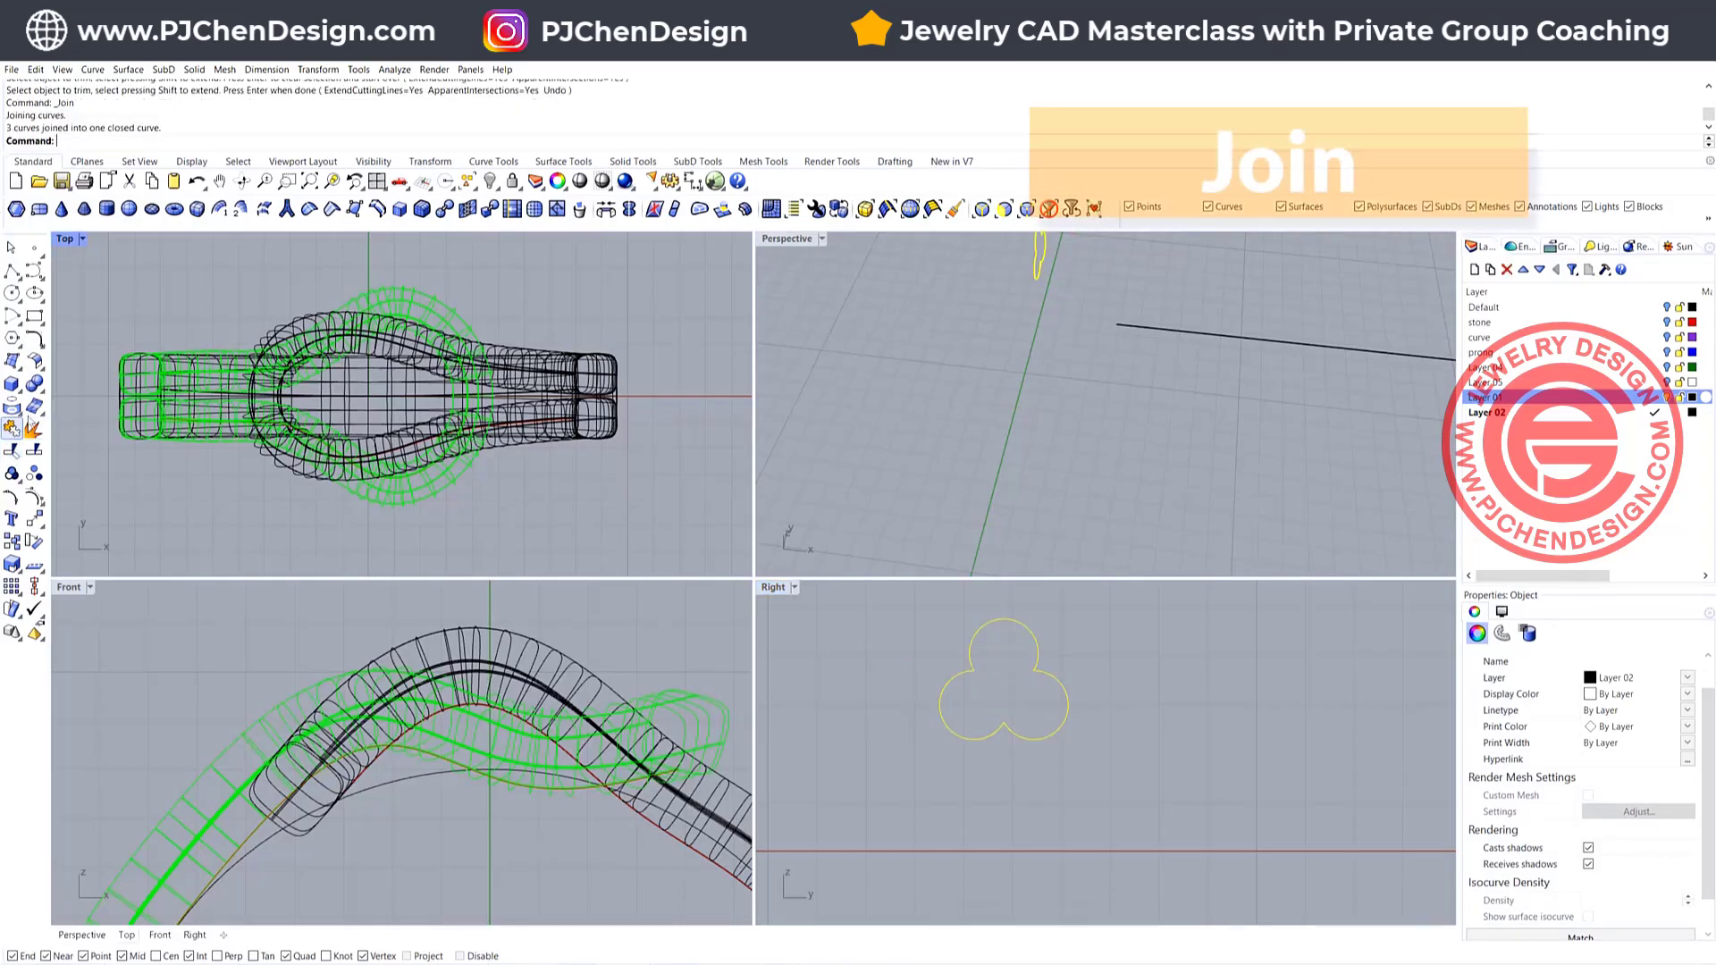
# Fillet all inner corners of the trefoil curve with a radius of 0.2
pyautogui.click(33, 340)
pyautogui.moveTo(36, 341)
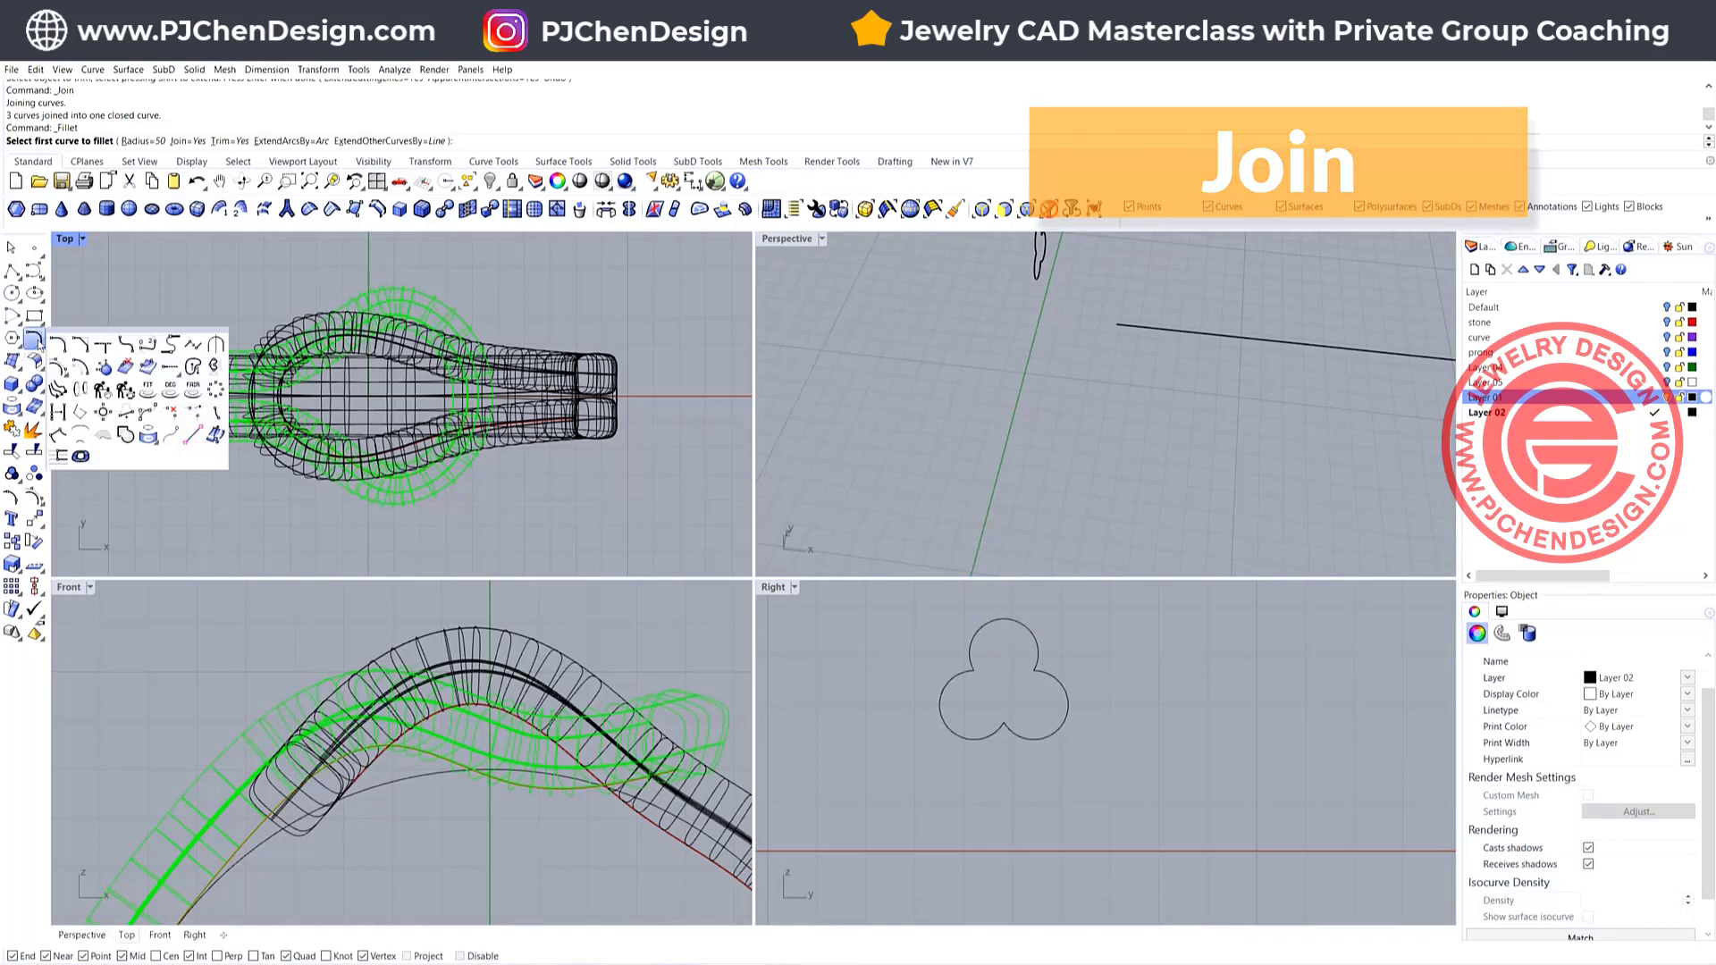
pyautogui.click(126, 345)
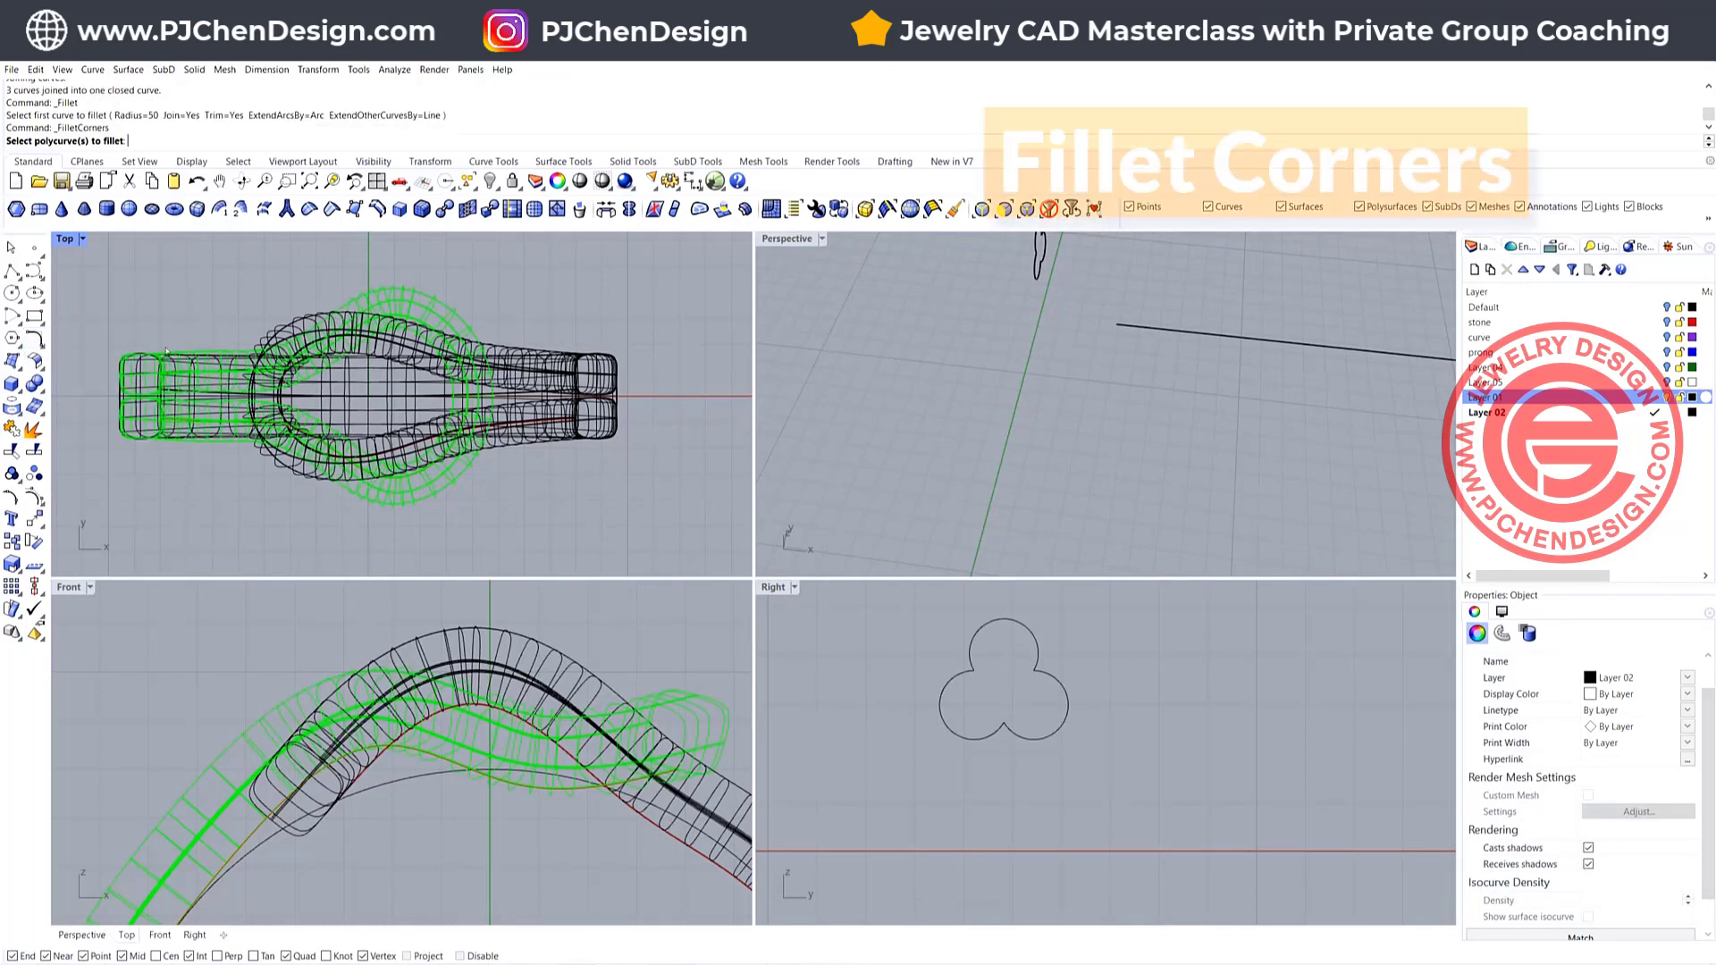
pyautogui.click(978, 675)
pyautogui.press('Return')
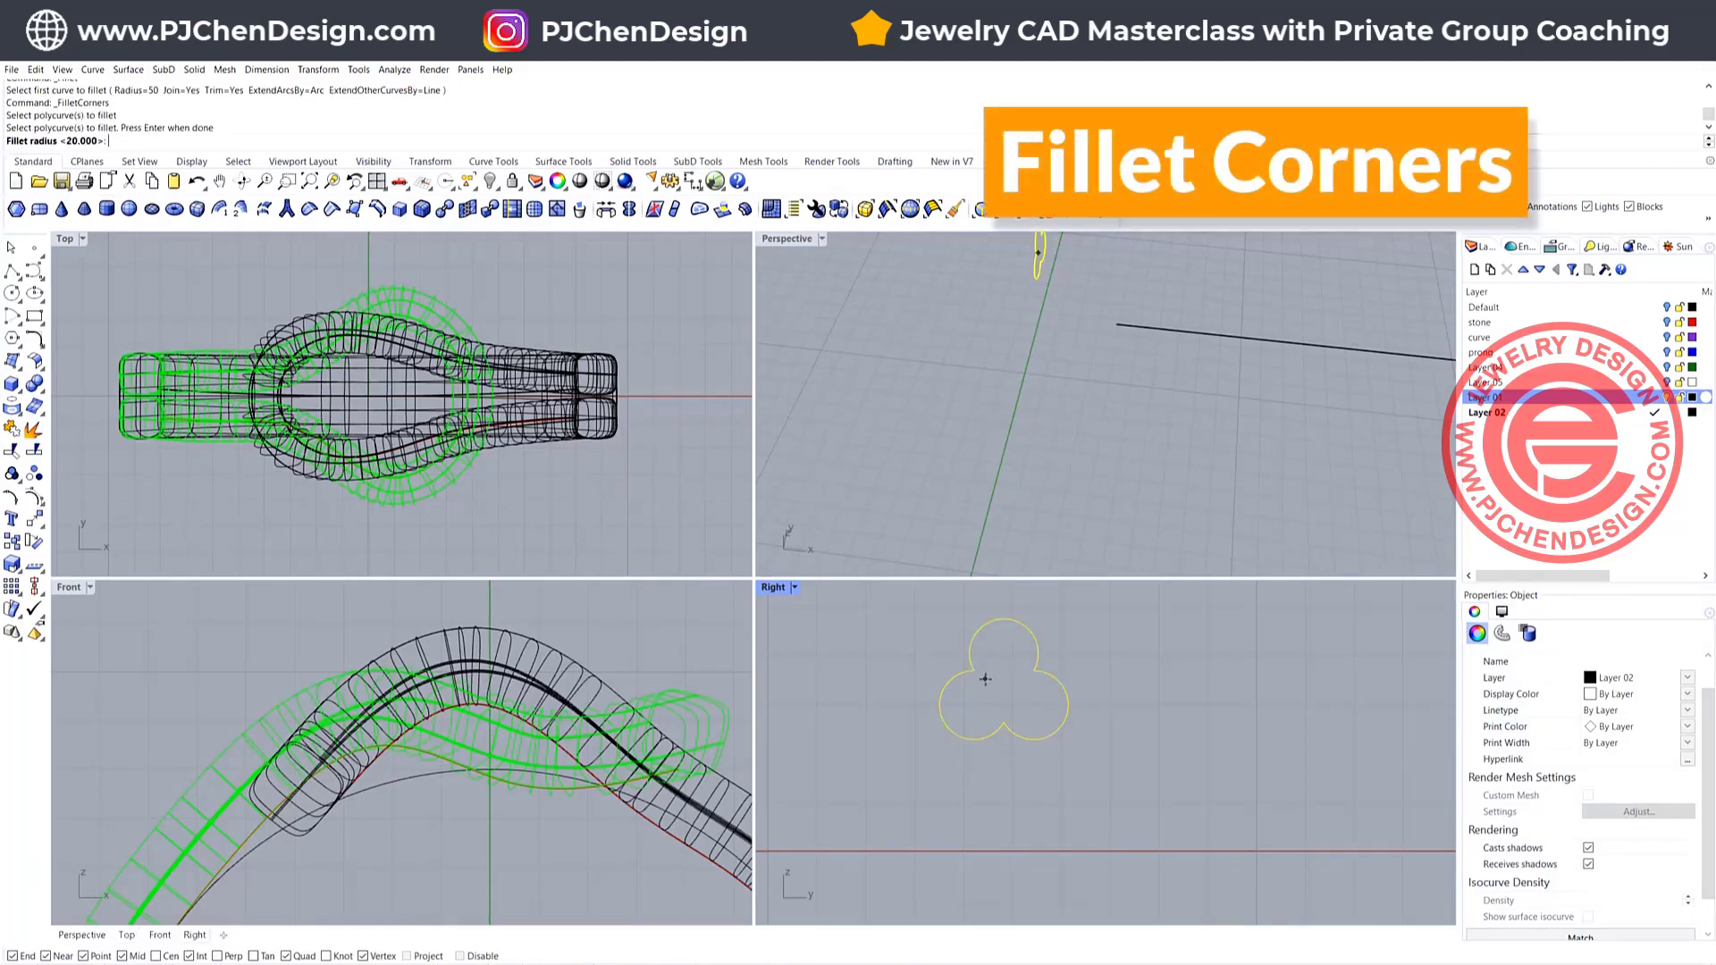
pyautogui.write('0.2')
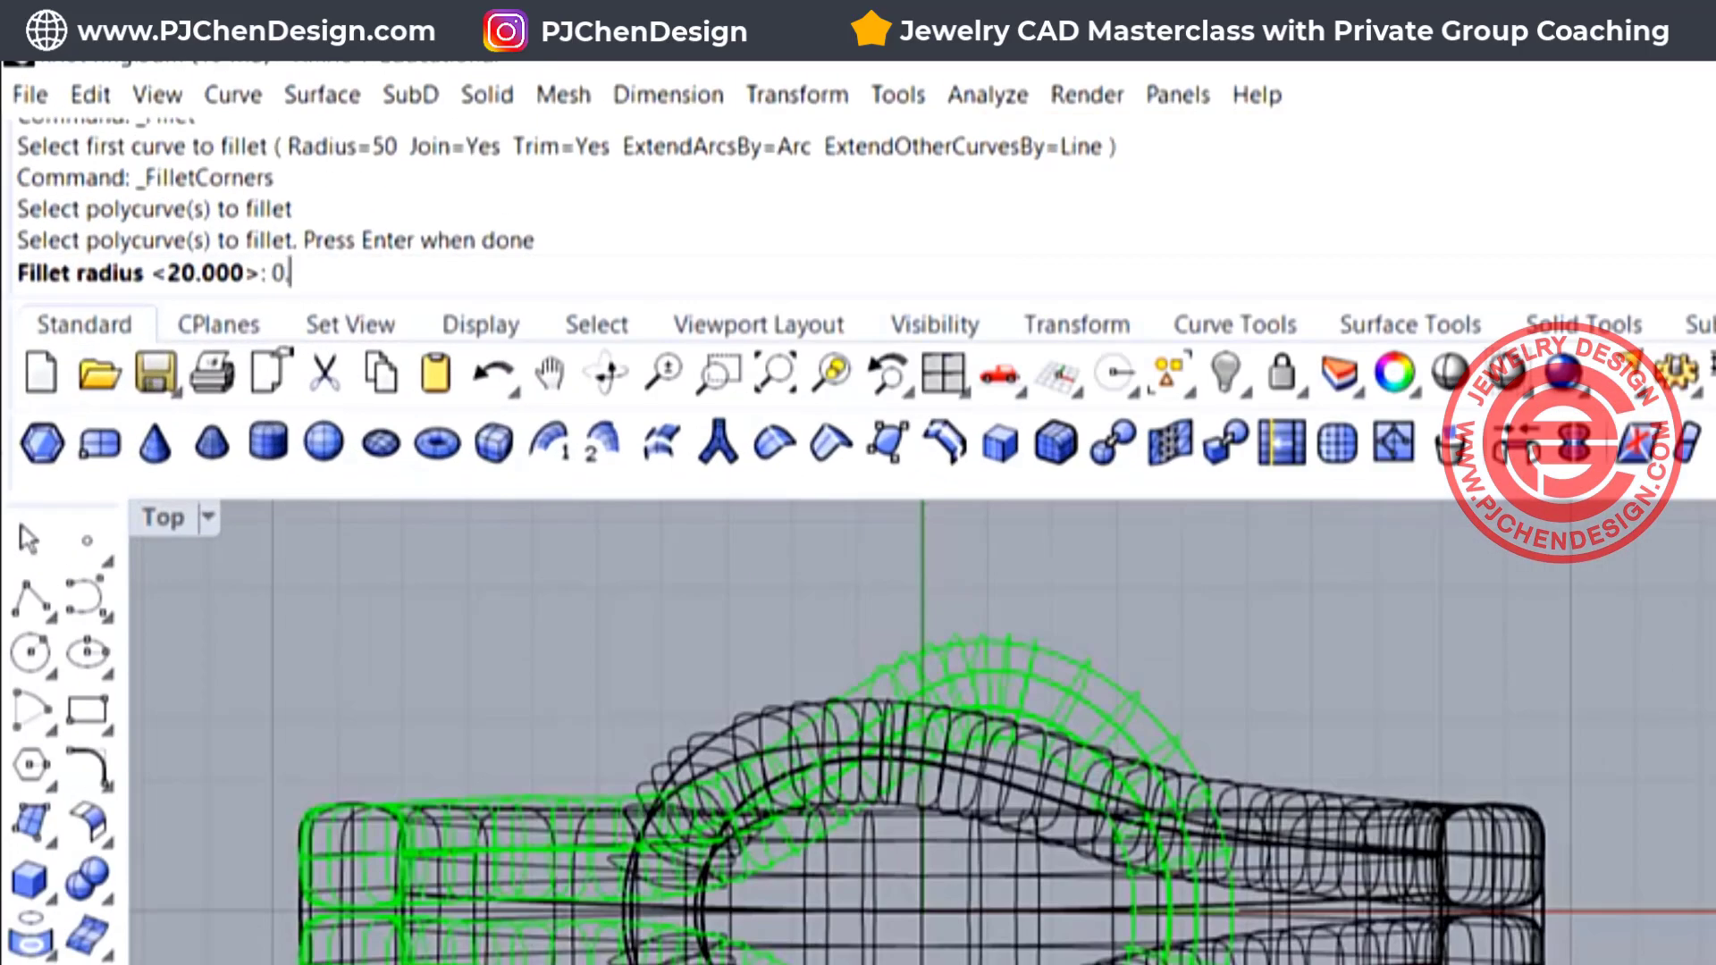
pyautogui.press('Return')
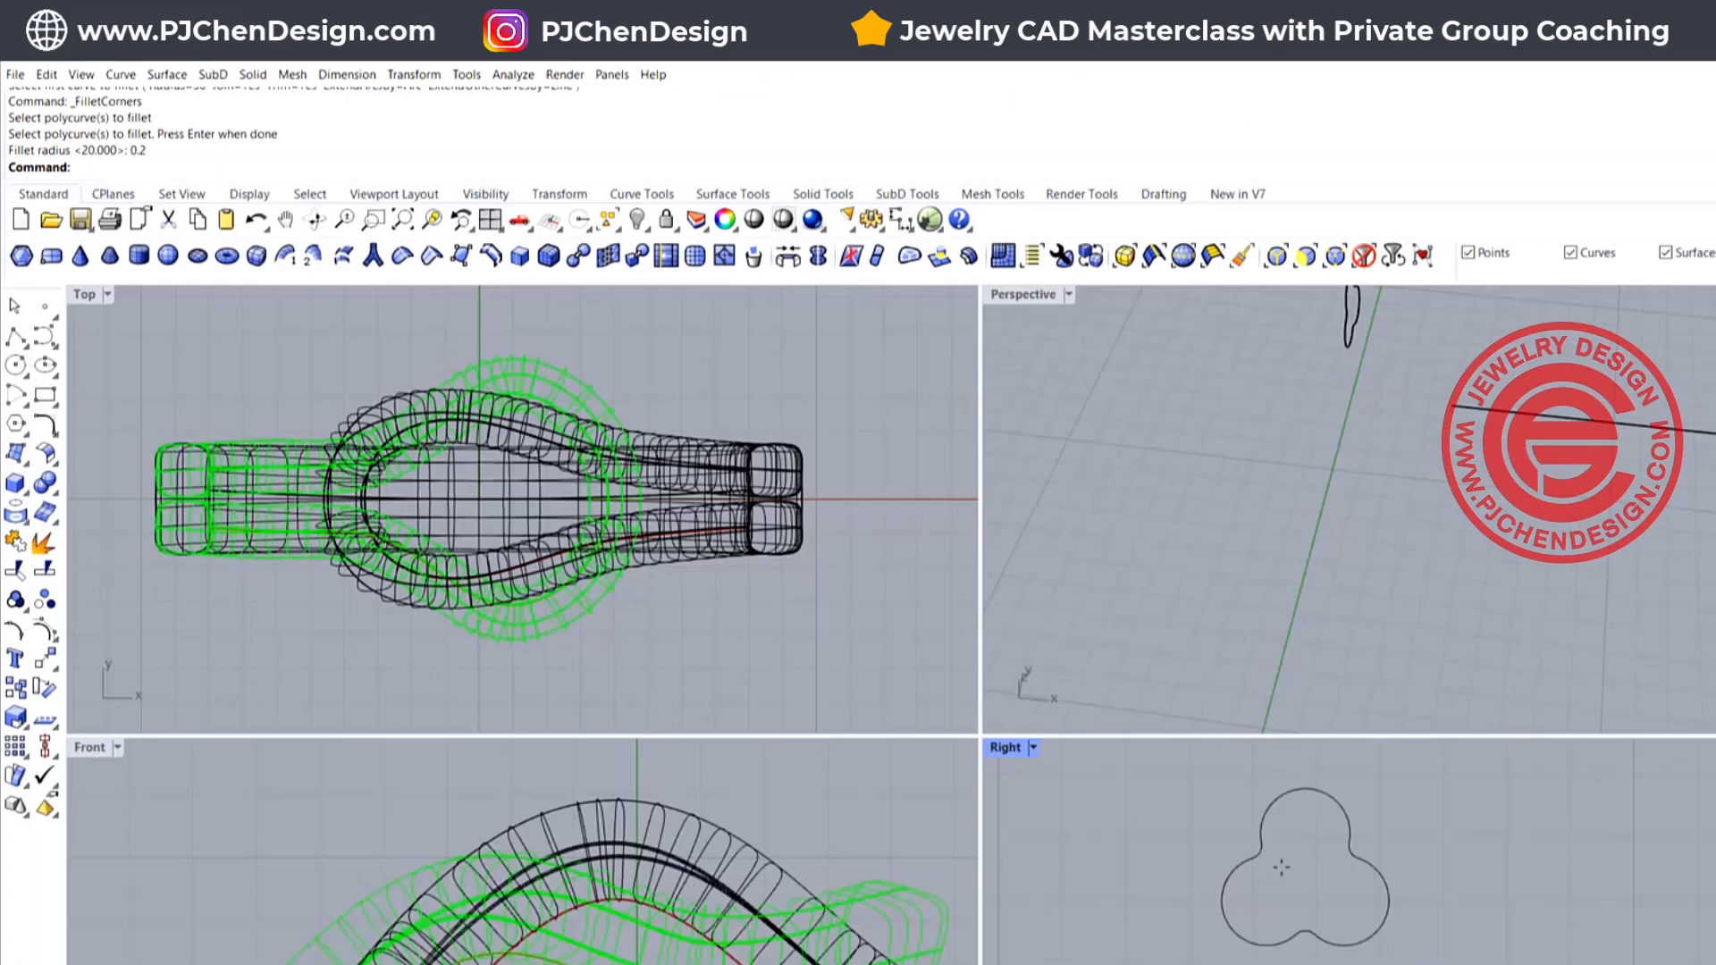
# Place an area centroid point at the middle of the filleted trefoil curve
pyautogui.scroll(-8, 1009, 656)
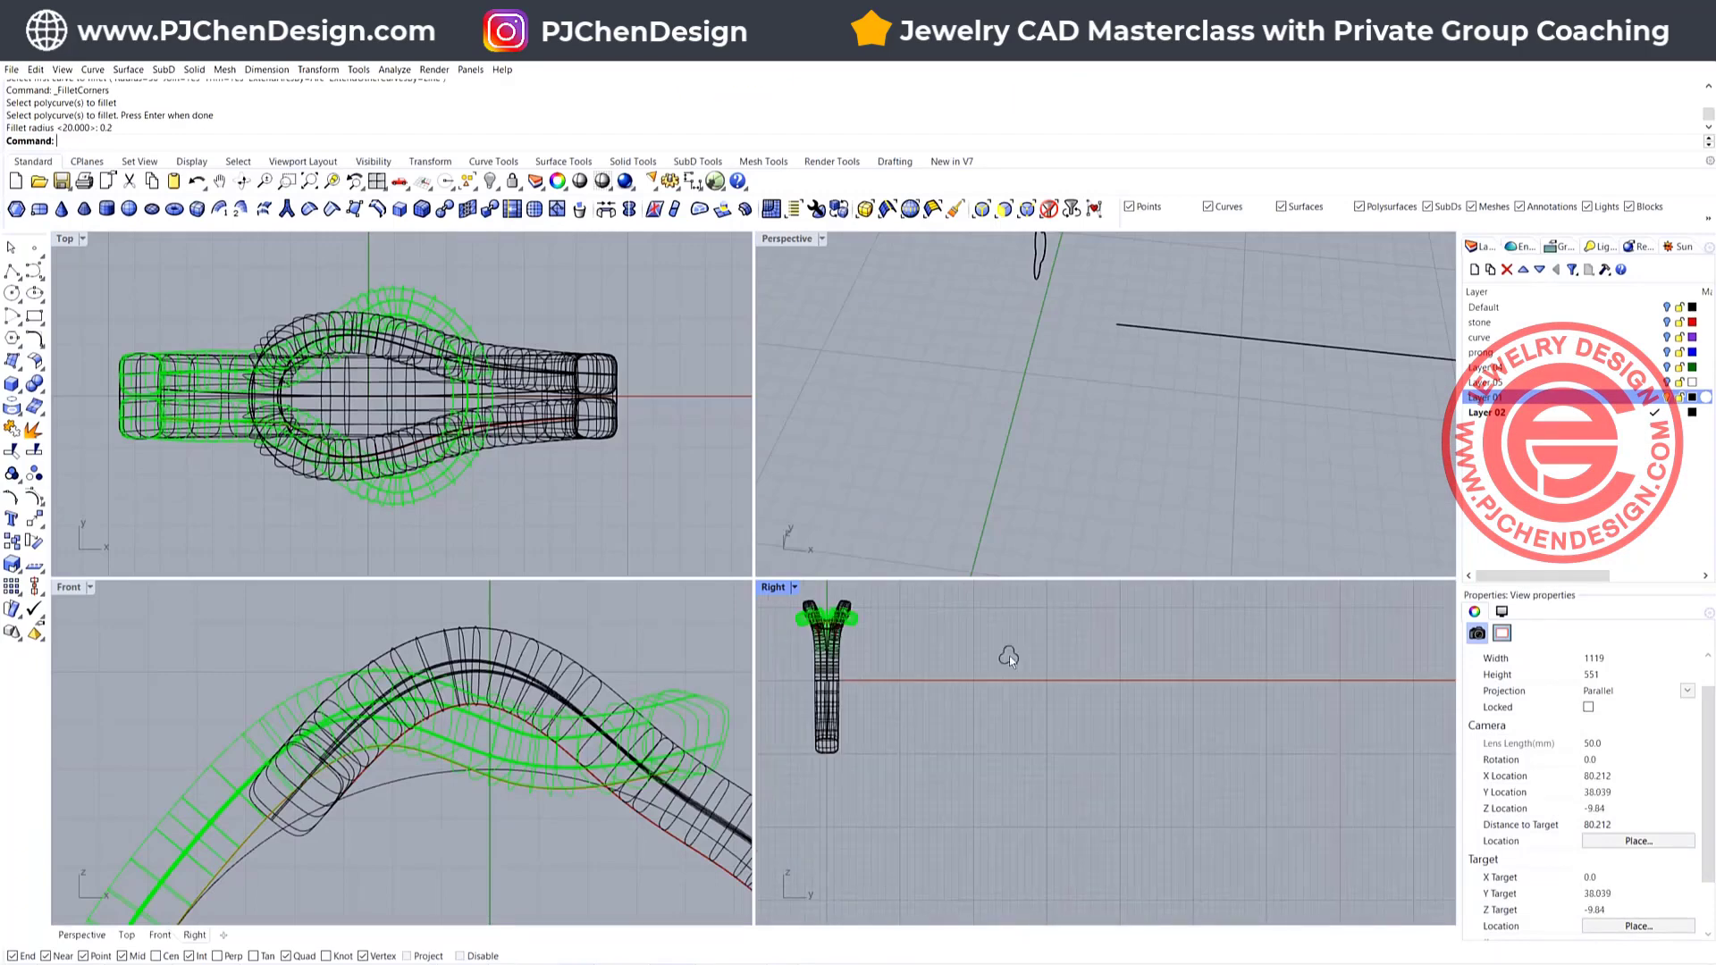
pyautogui.scroll(8, 1010, 656)
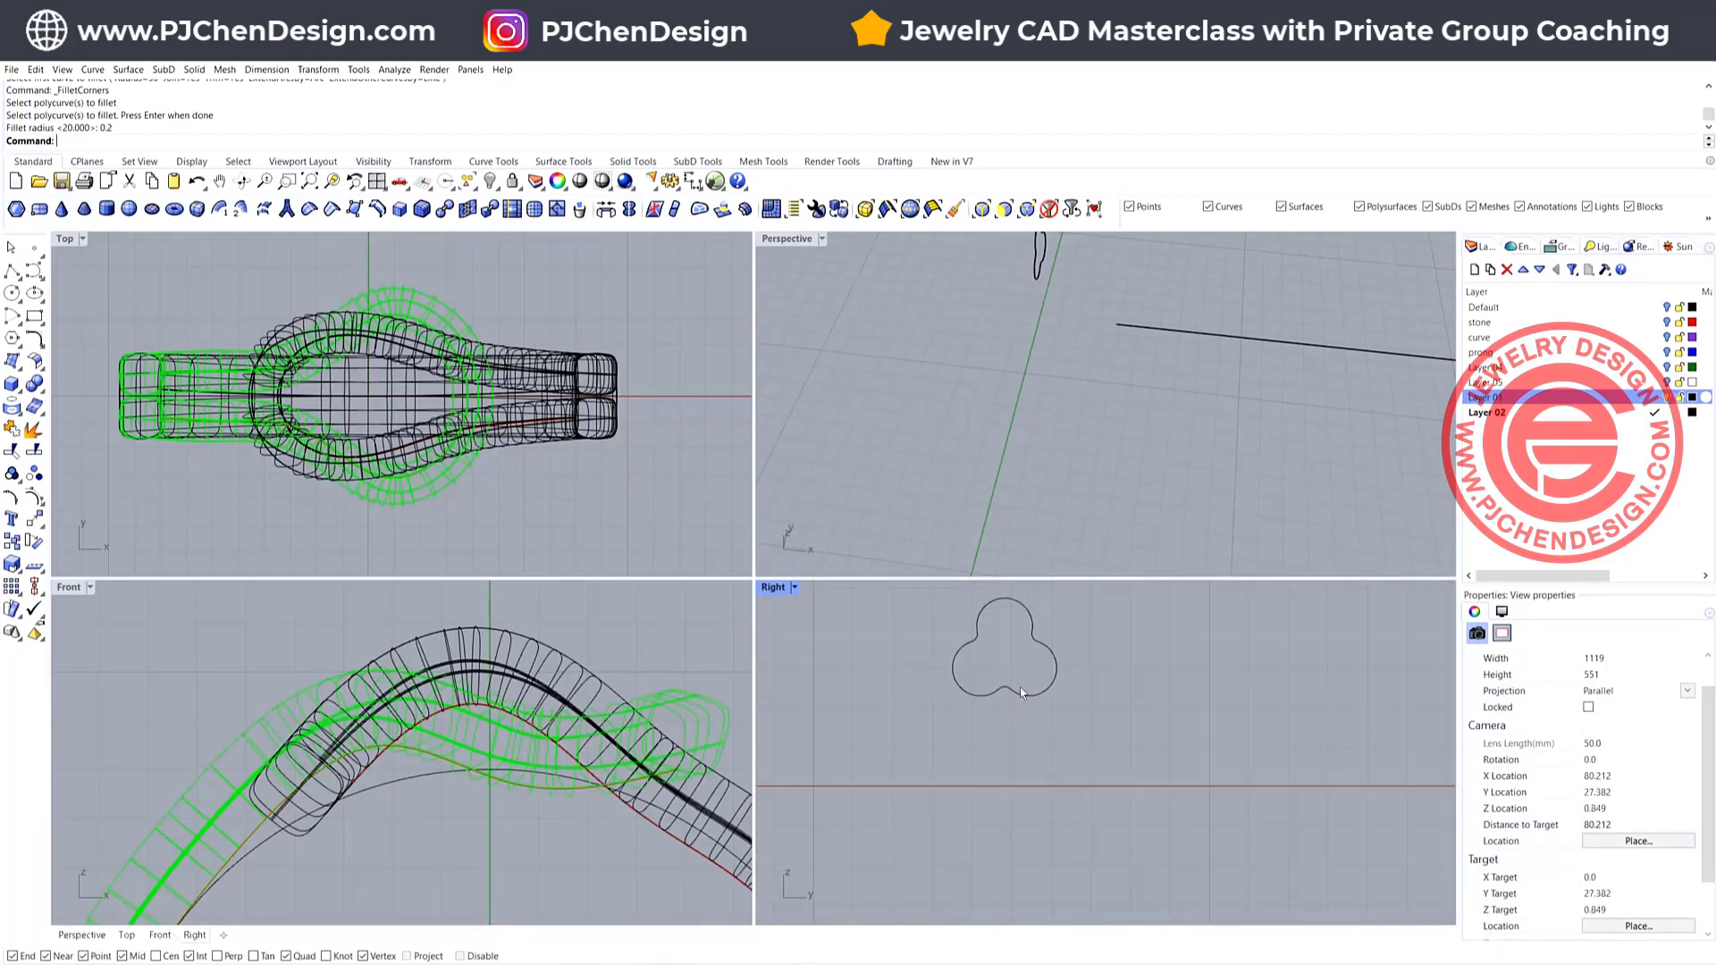
pyautogui.click(1007, 692)
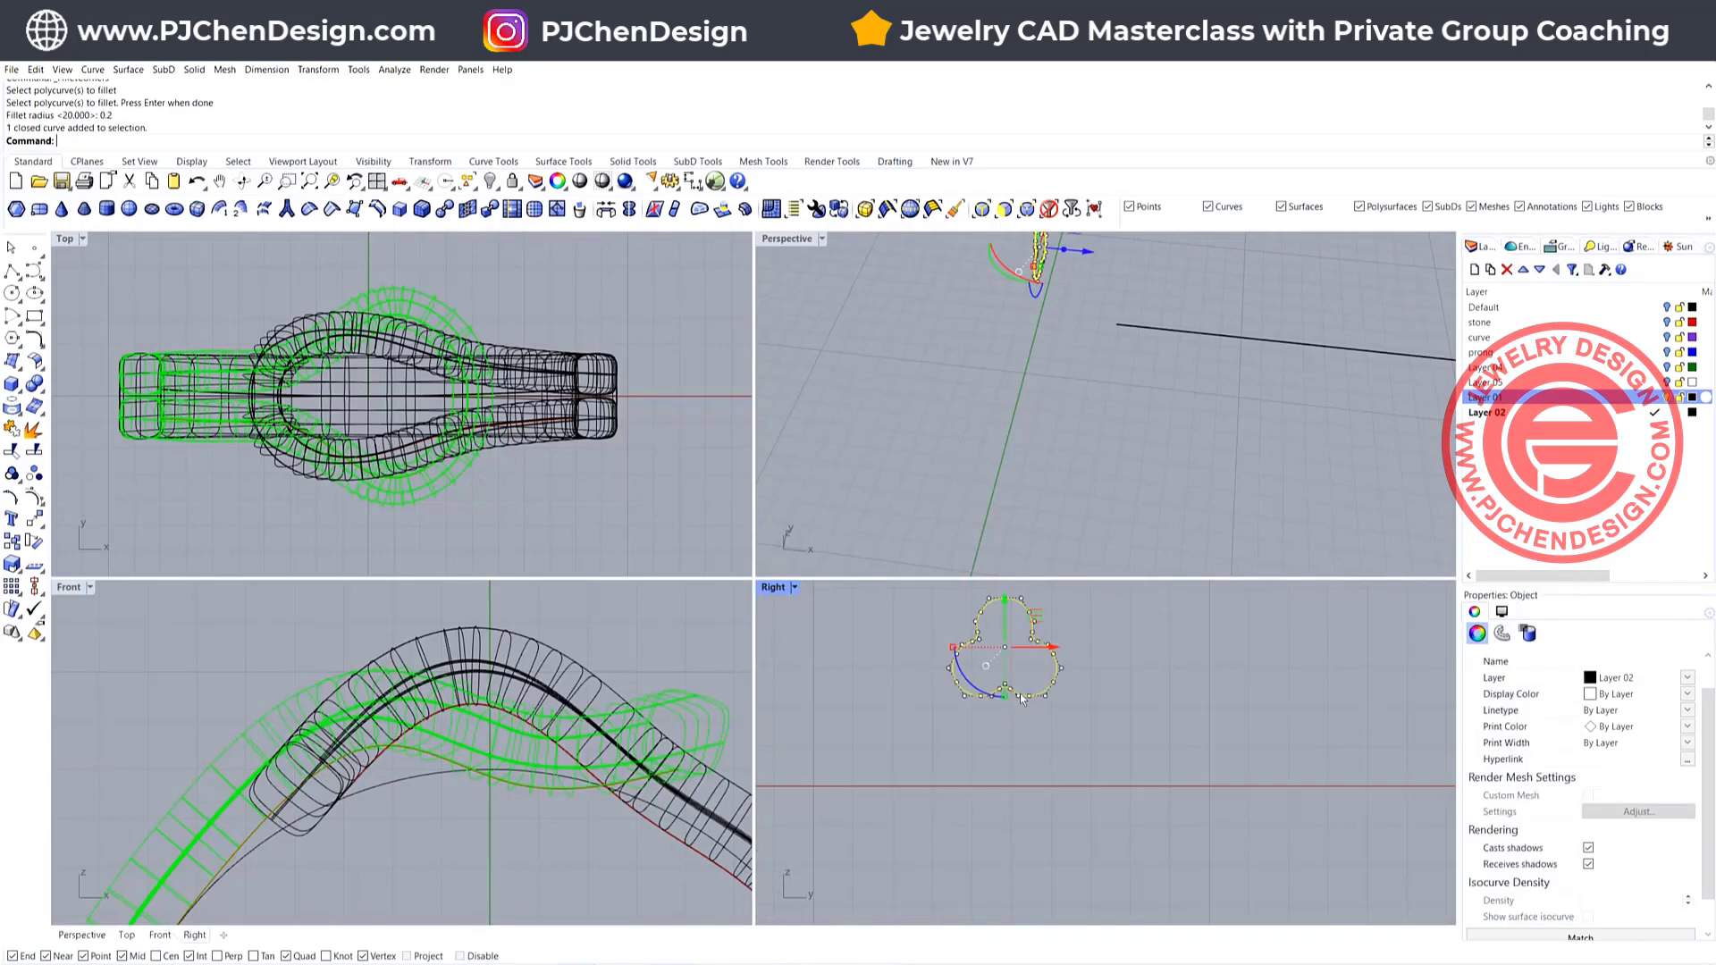
pyautogui.click(394, 69)
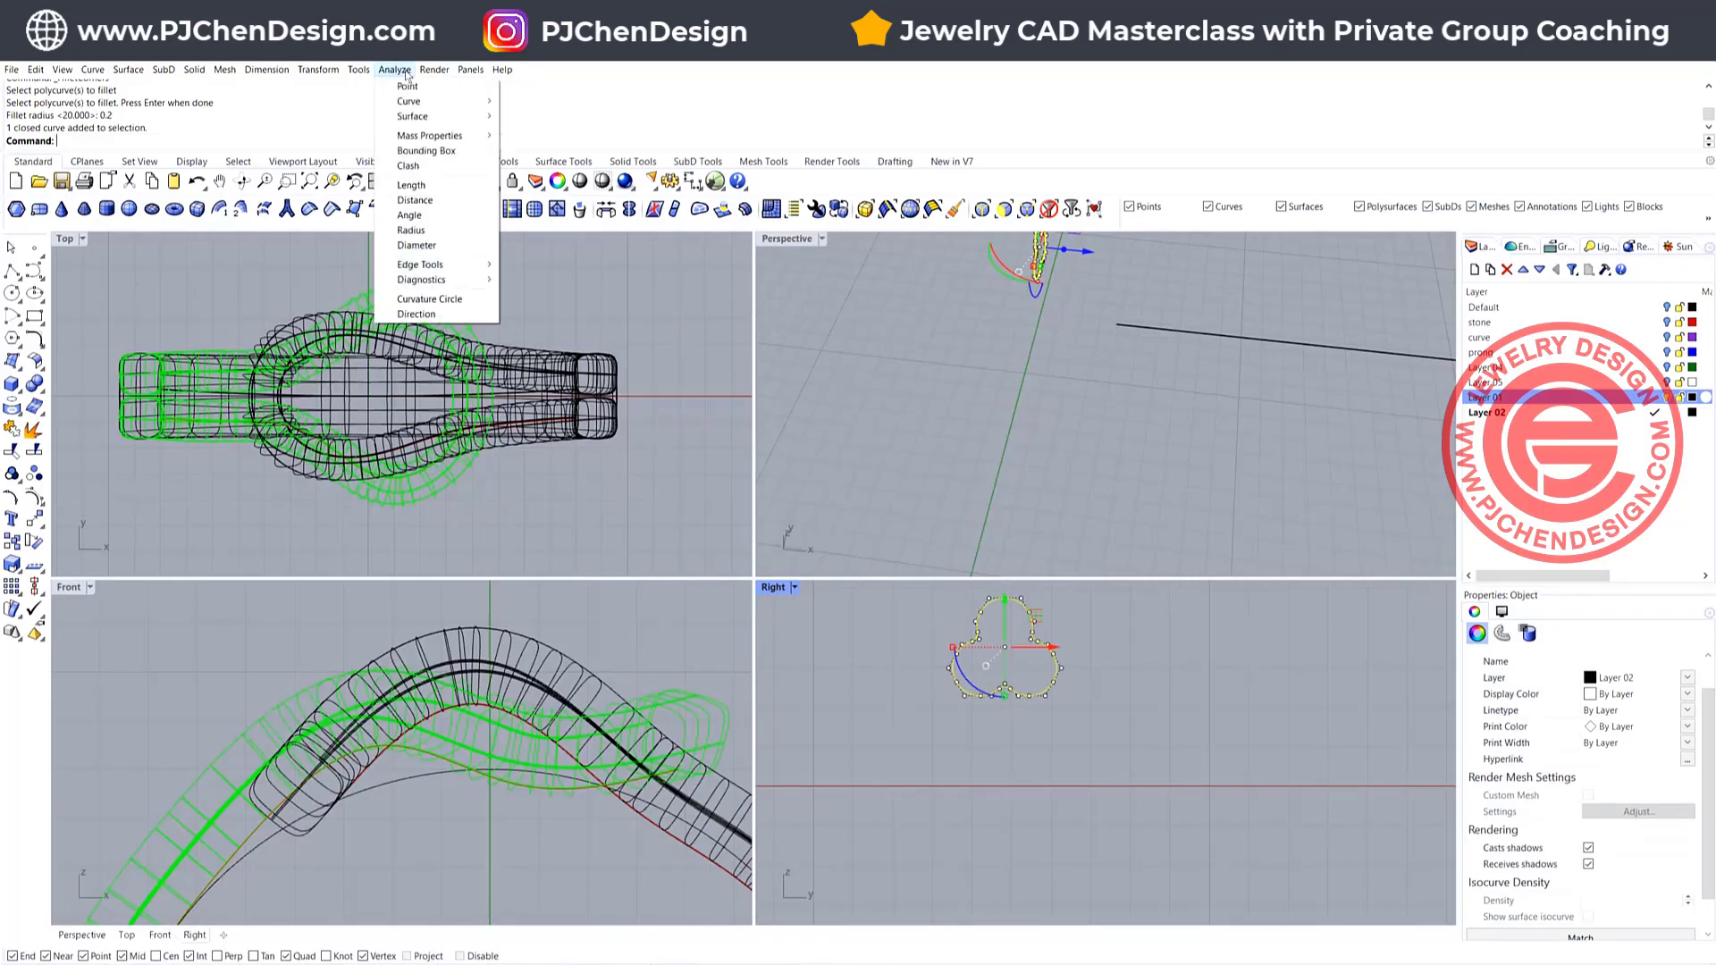
pyautogui.moveTo(446, 141)
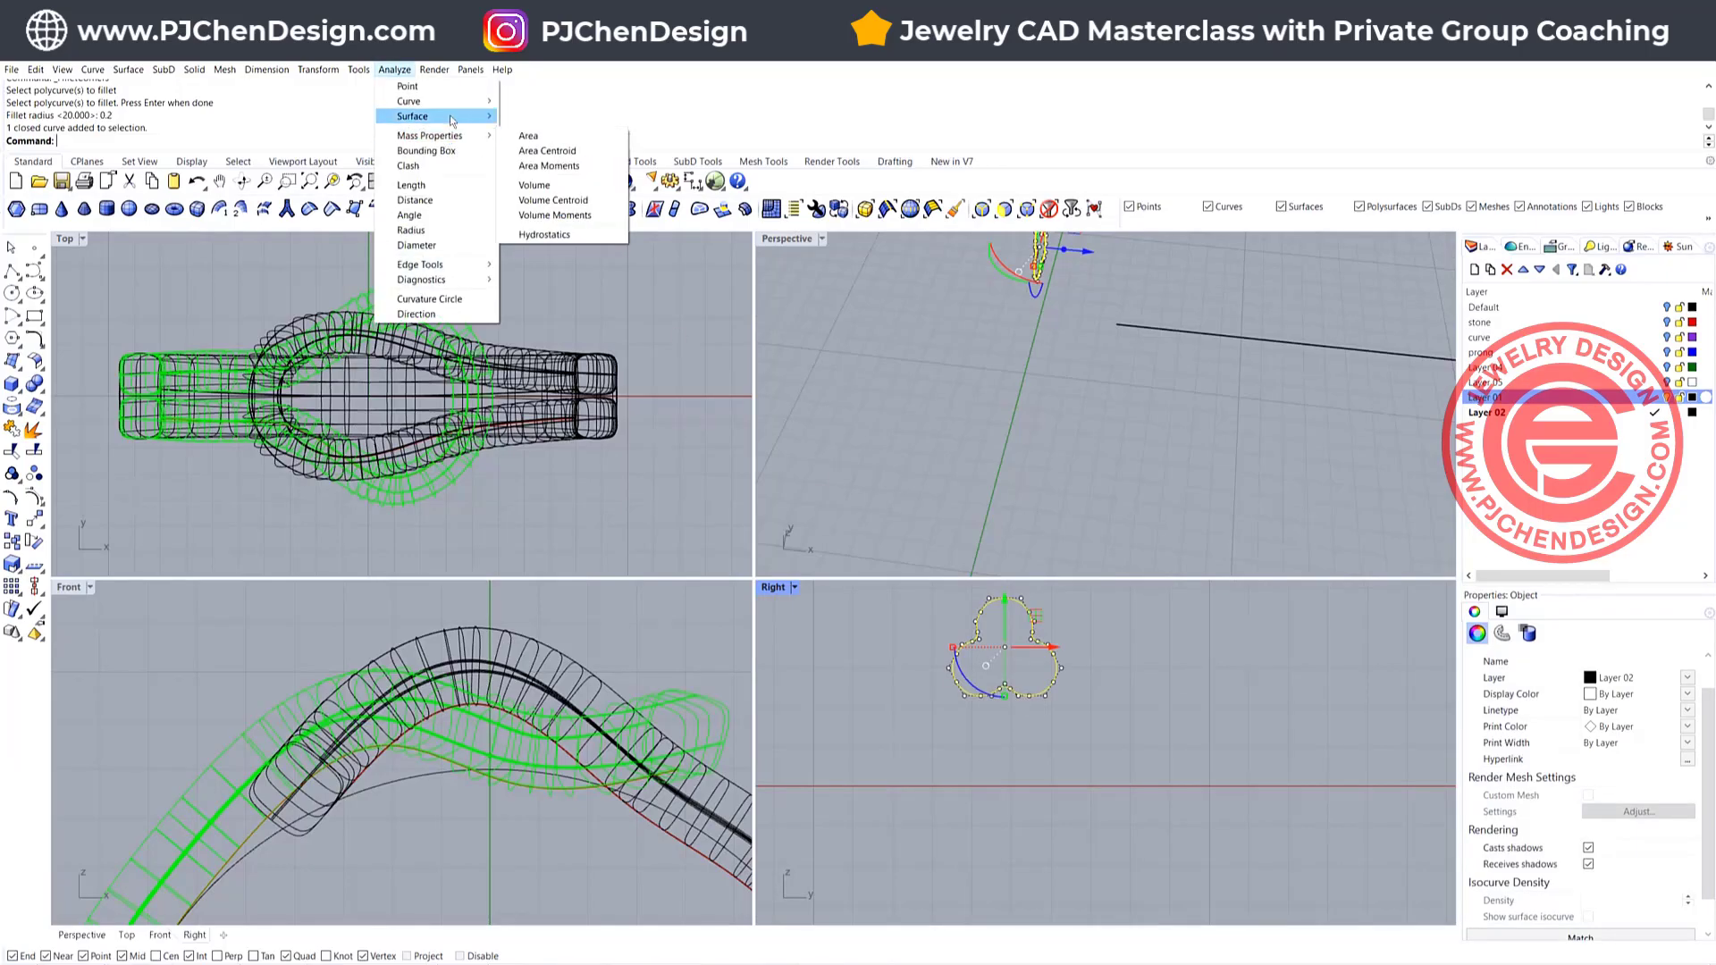
pyautogui.click(543, 151)
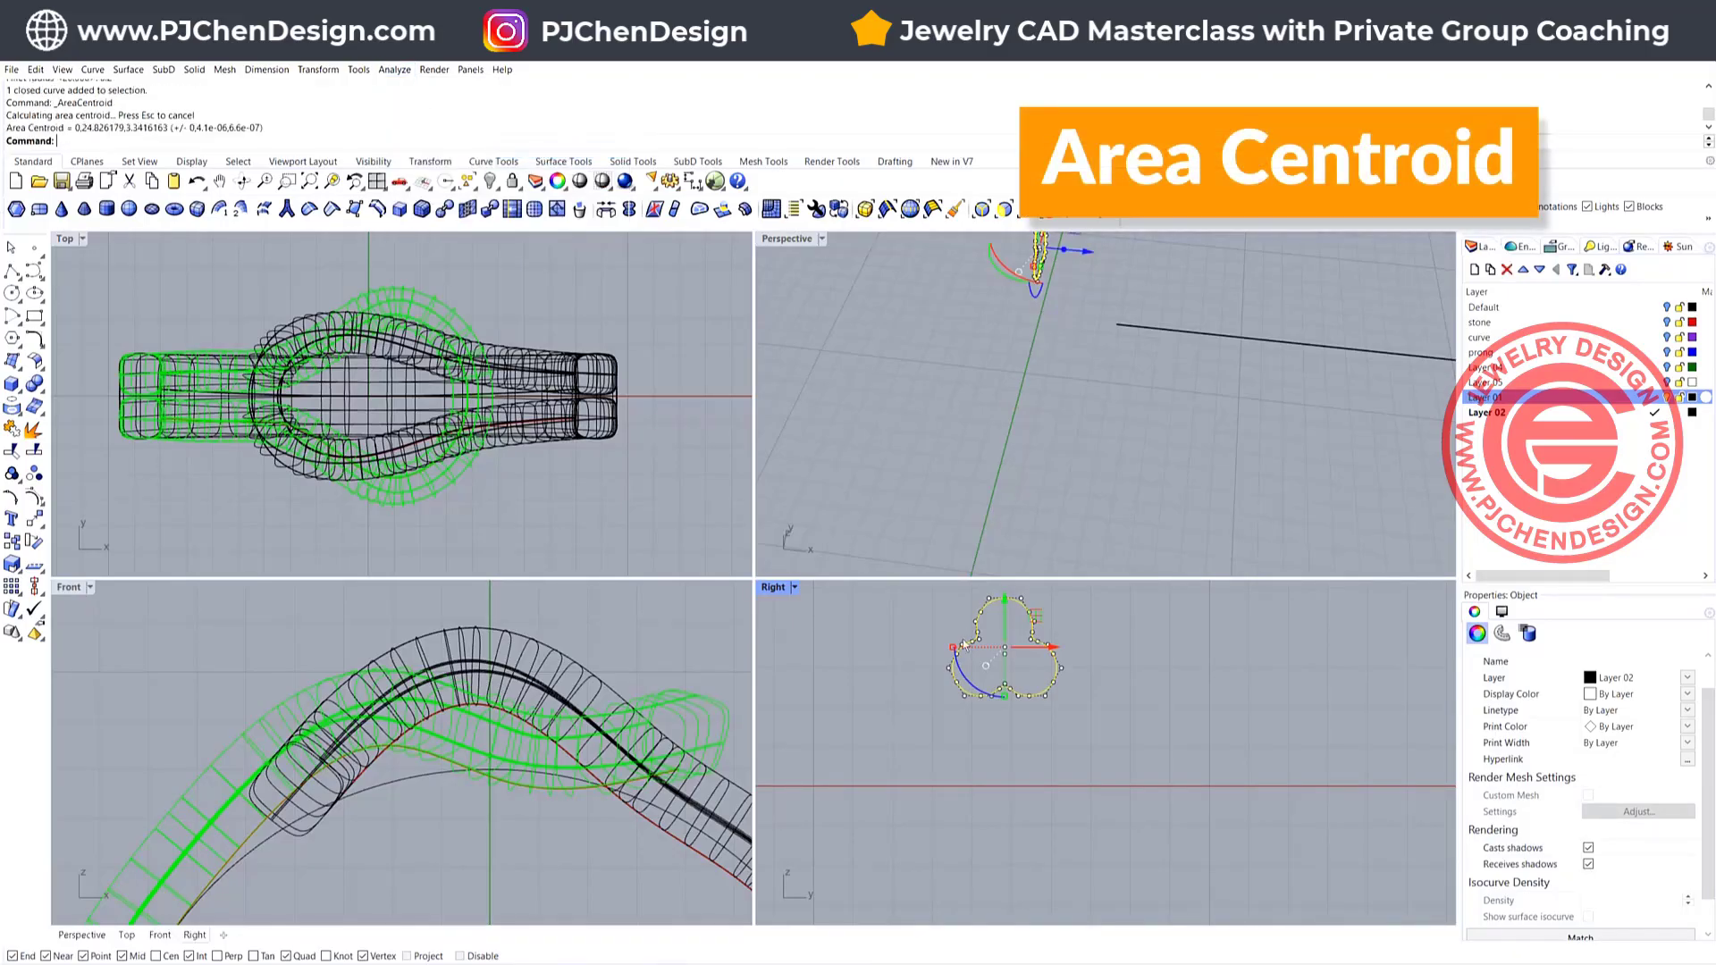
pyautogui.click(1109, 720)
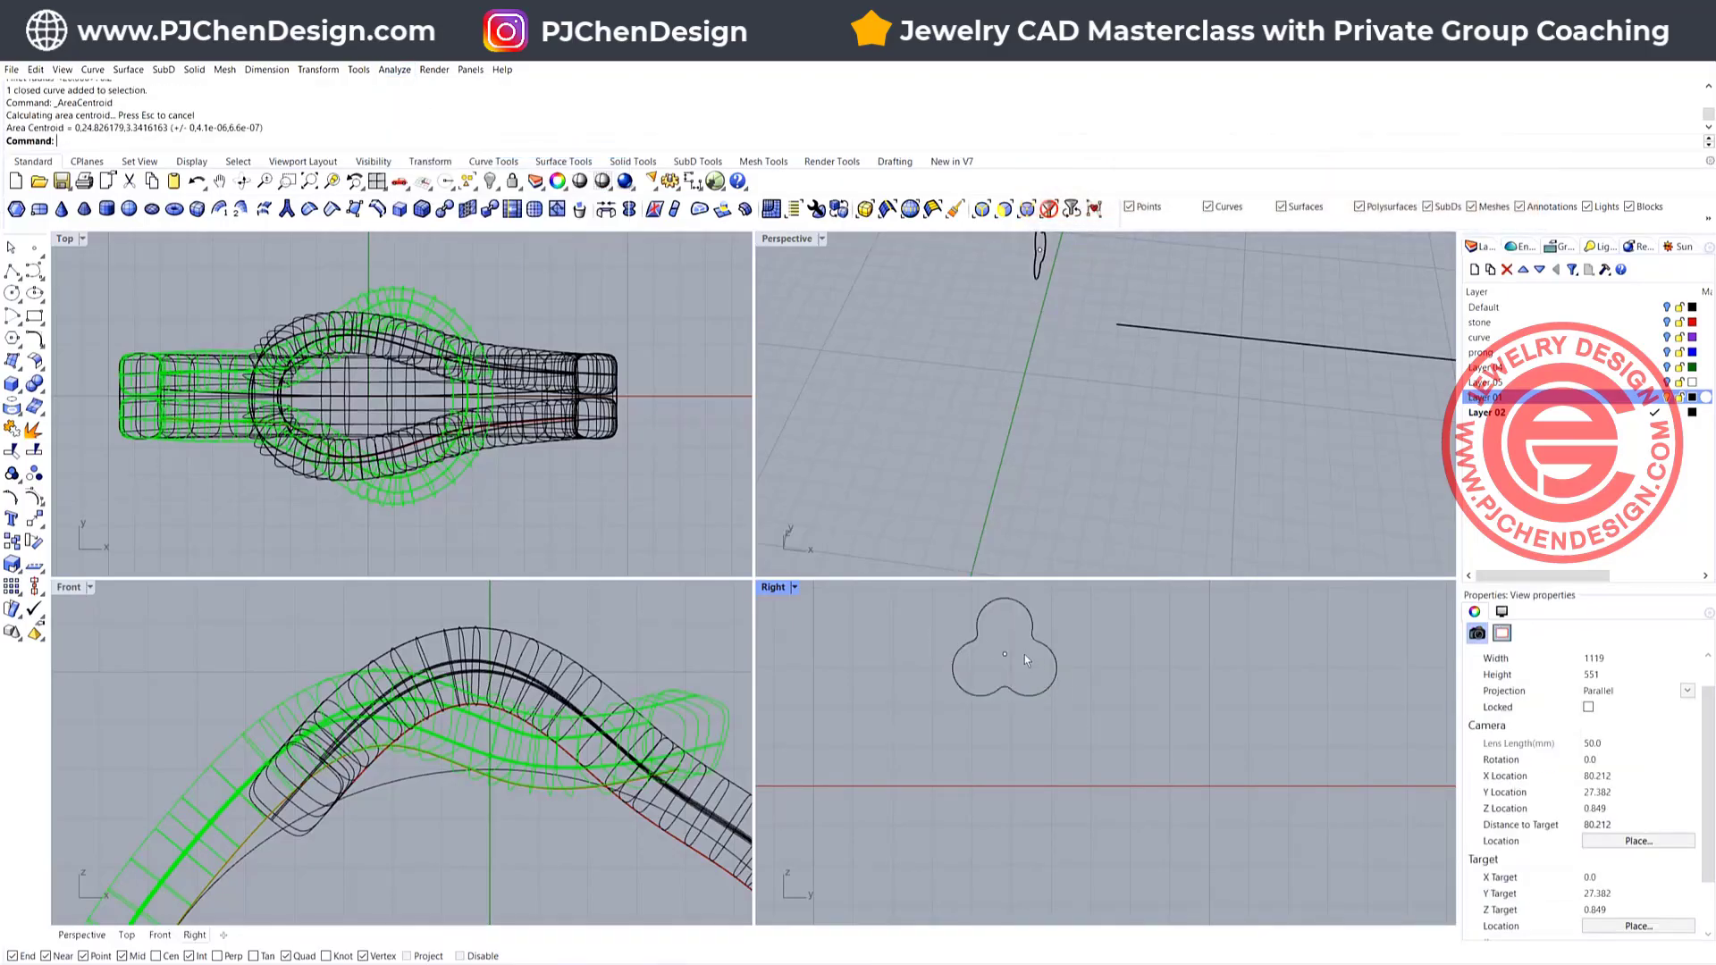
# Move the trefoil curve and its centroid point from the centroid onto the near end of the straight line
pyautogui.moveTo(1148, 689); pyautogui.dragTo(879, 614)
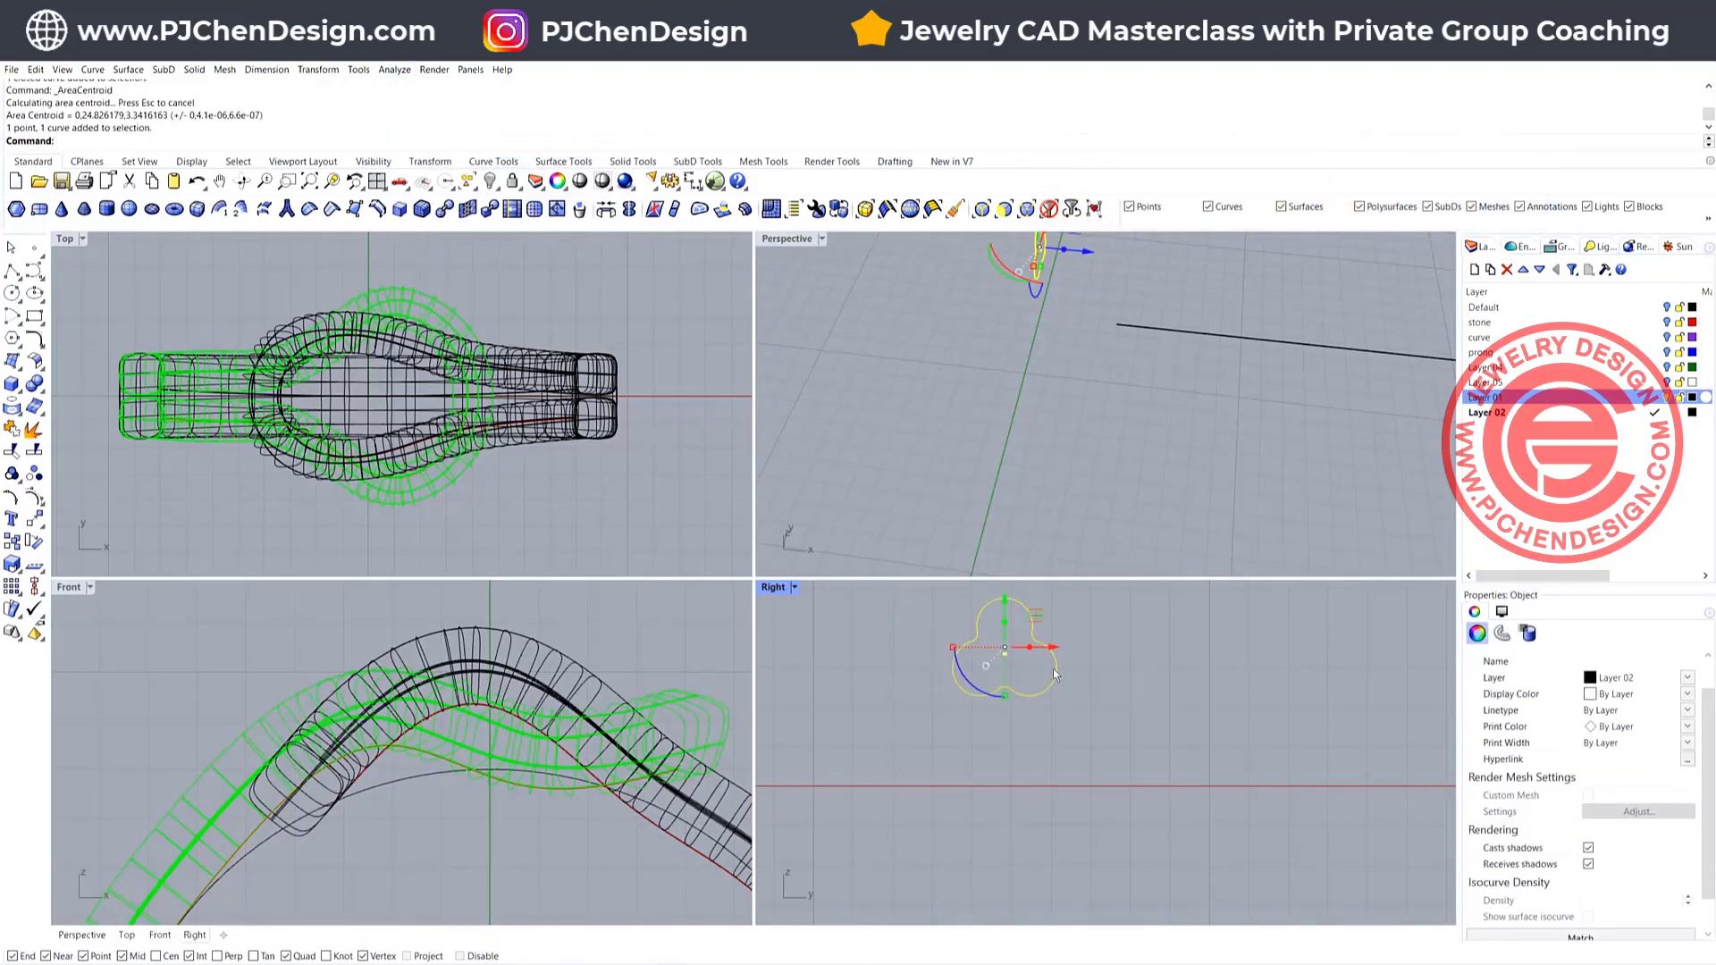
pyautogui.click(34, 518)
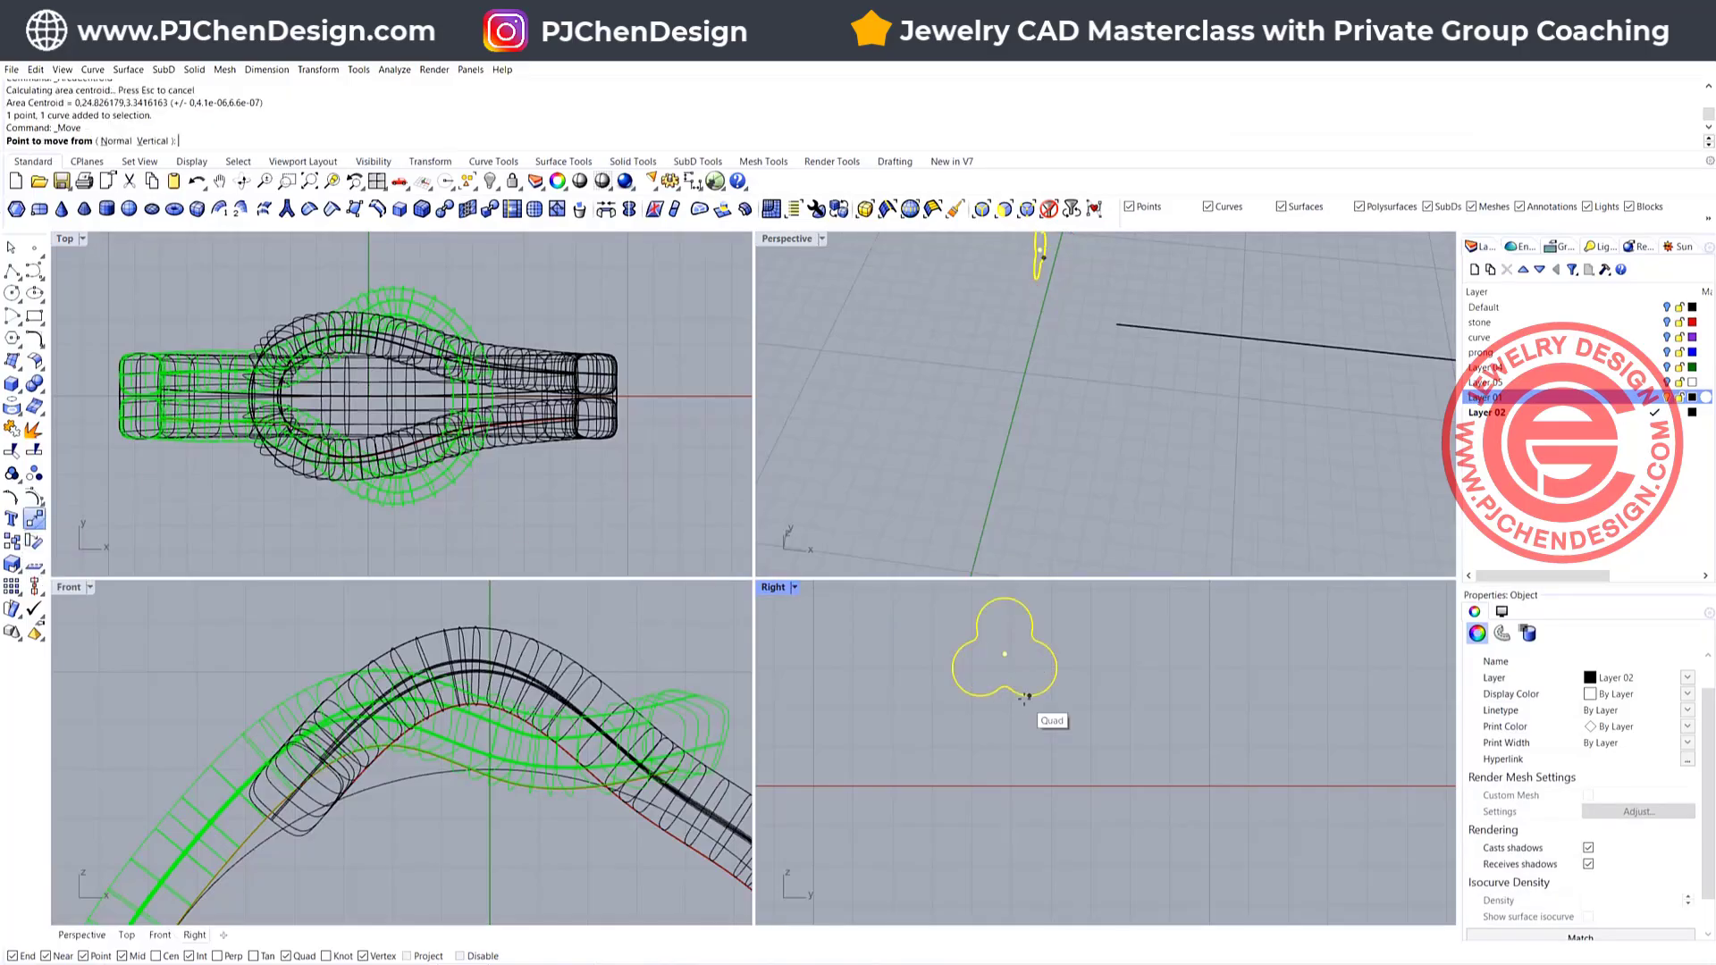
pyautogui.click(1004, 654)
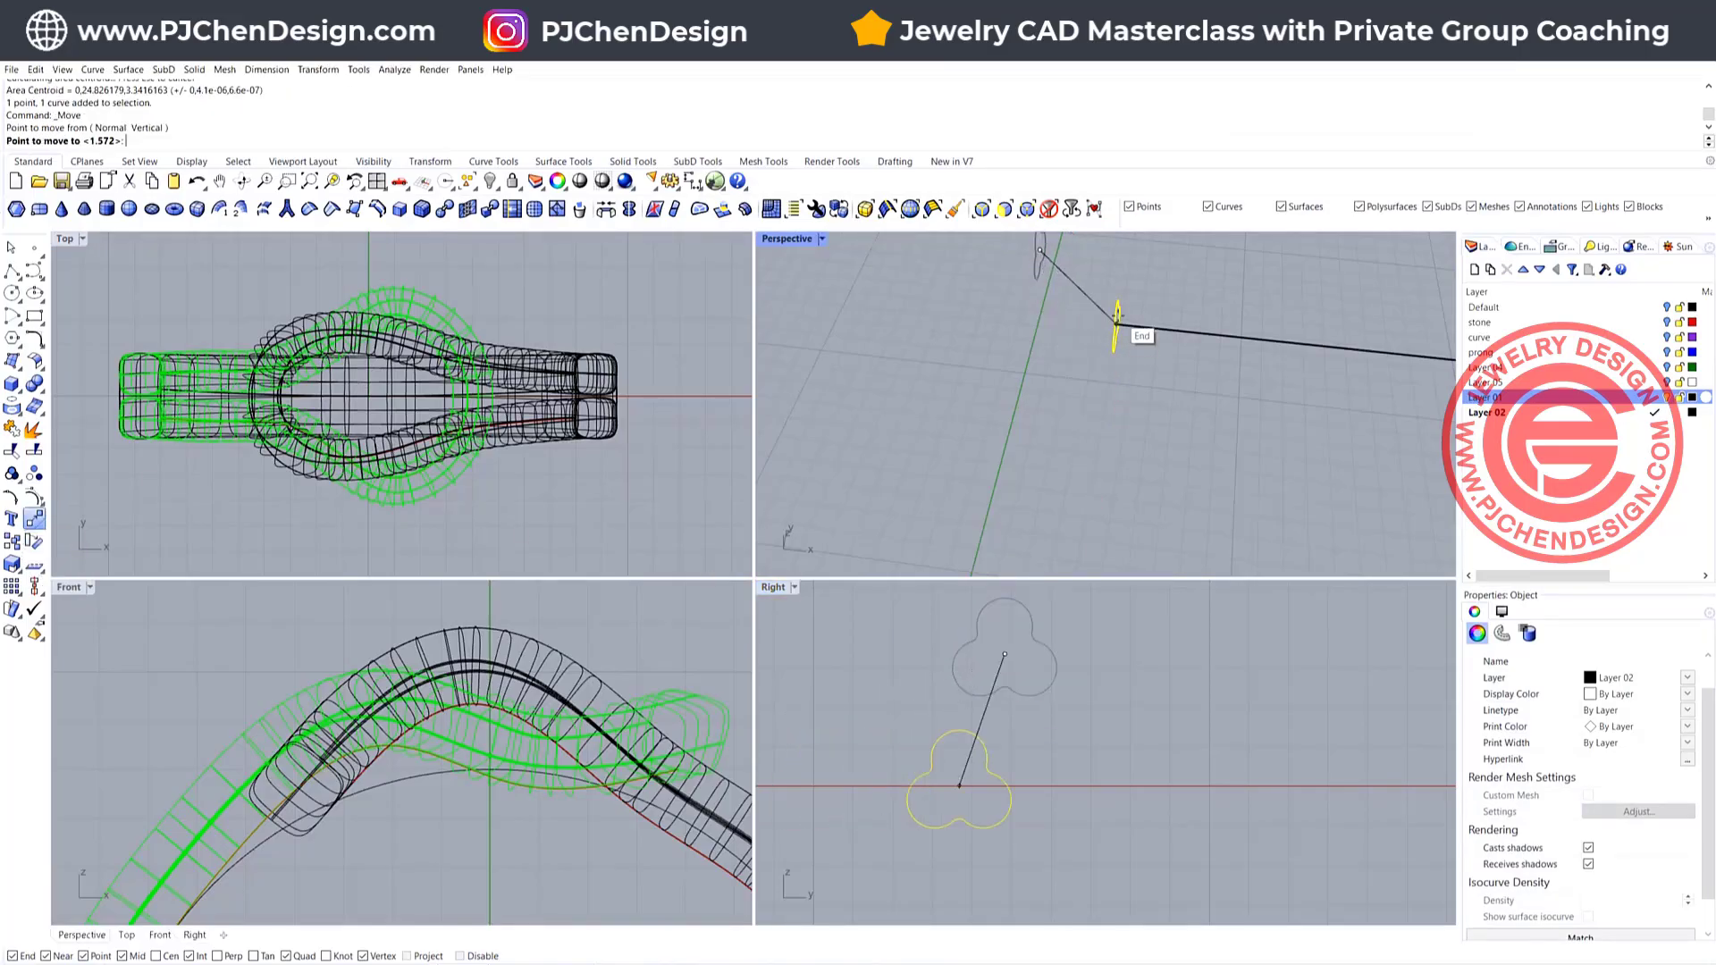
pyautogui.click(1117, 316)
# Scale the trefoil curve down uniformly about the end point of the straight line
pyautogui.doubleClick(783, 239)
pyautogui.scroll(-4, 1057, 527)
pyautogui.keyDown('shift'); pyautogui.moveTo(1056, 527); pyautogui.dragTo(635, 483, button='right'); pyautogui.keyUp('shift')
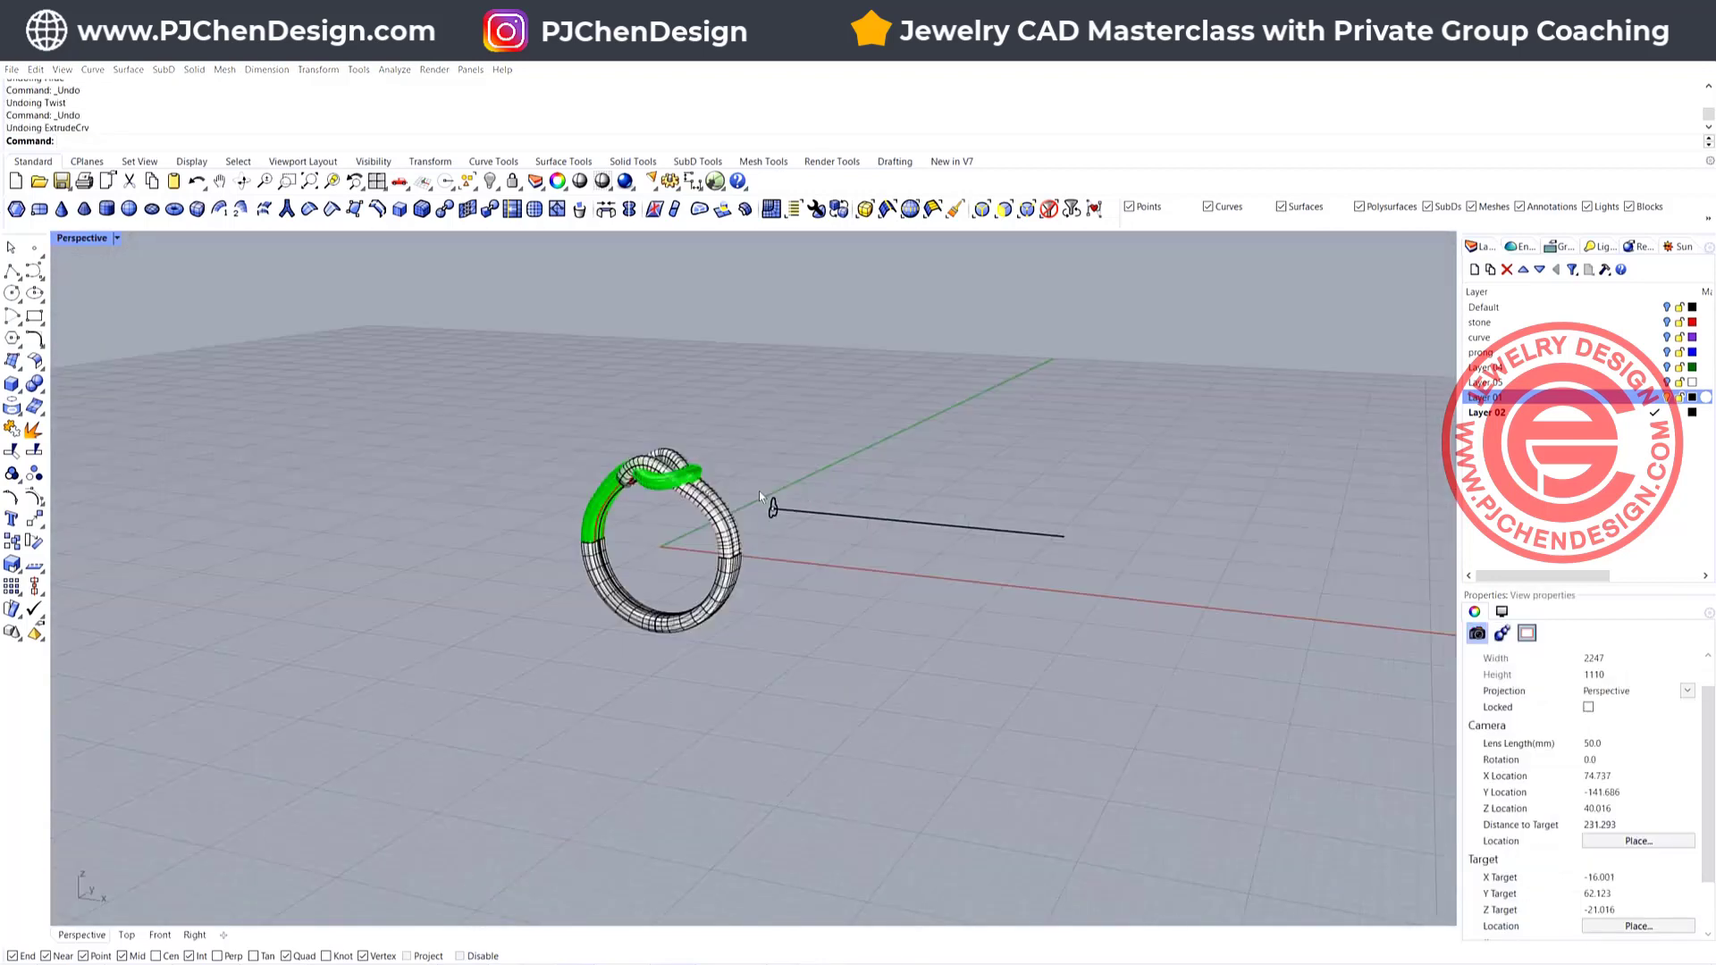
pyautogui.scroll(5, 768, 510)
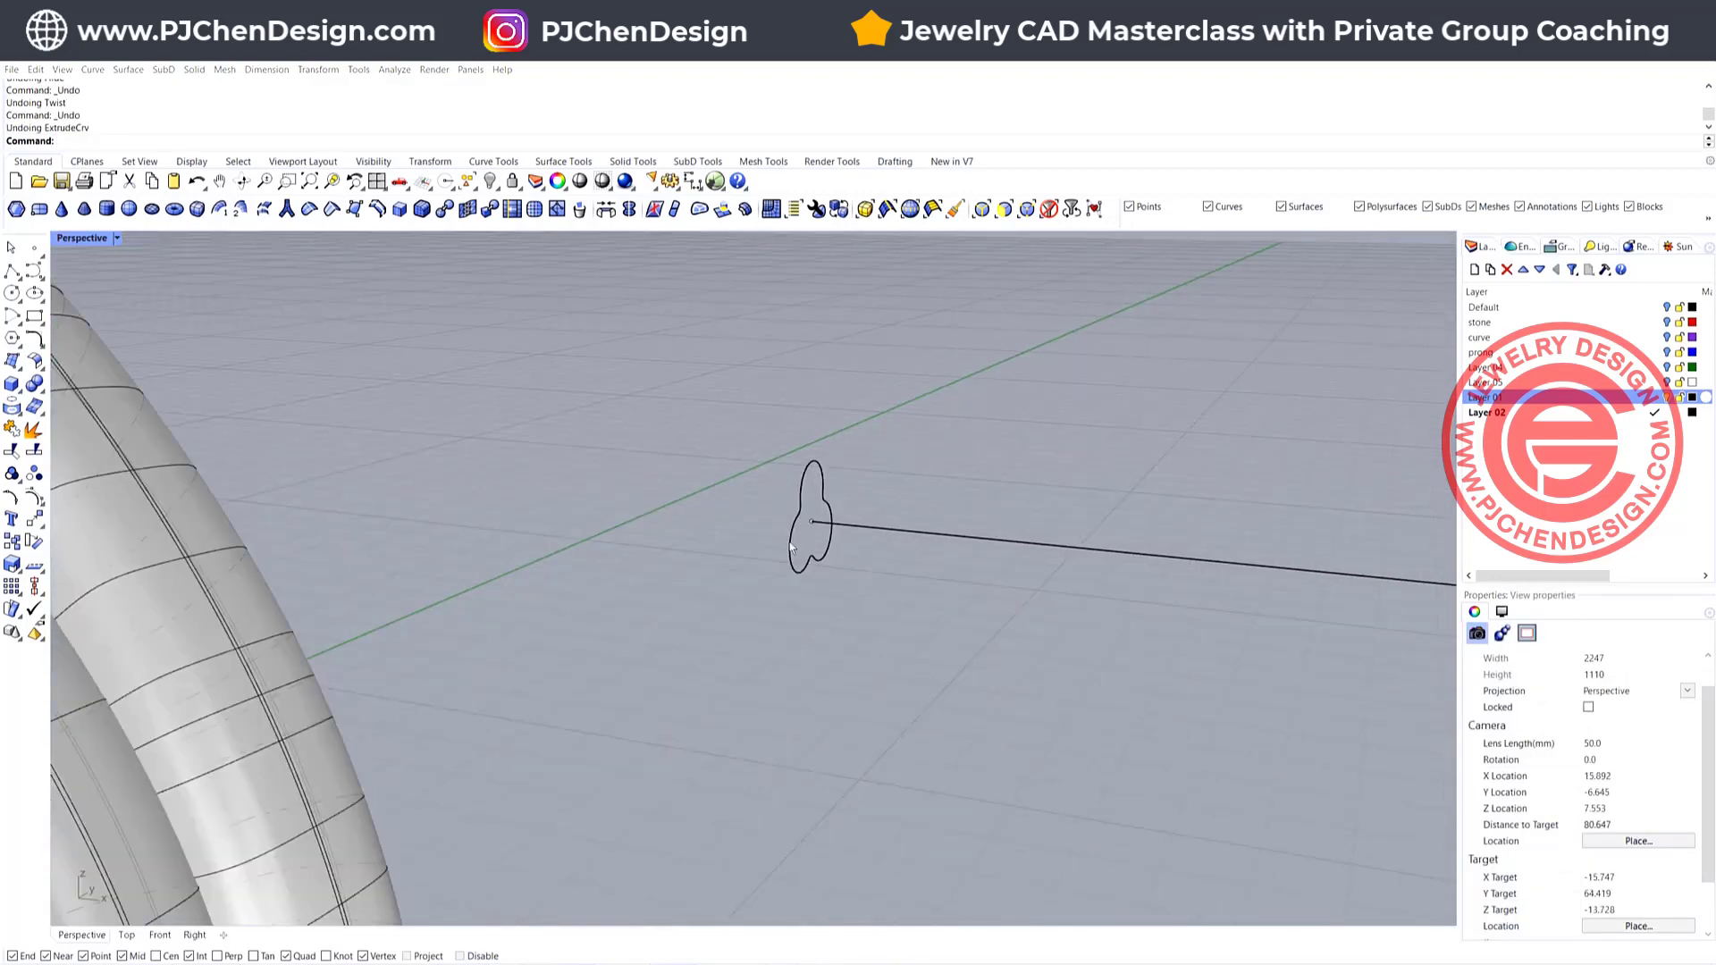
pyautogui.click(786, 547)
pyautogui.scroll(3, 875, 551)
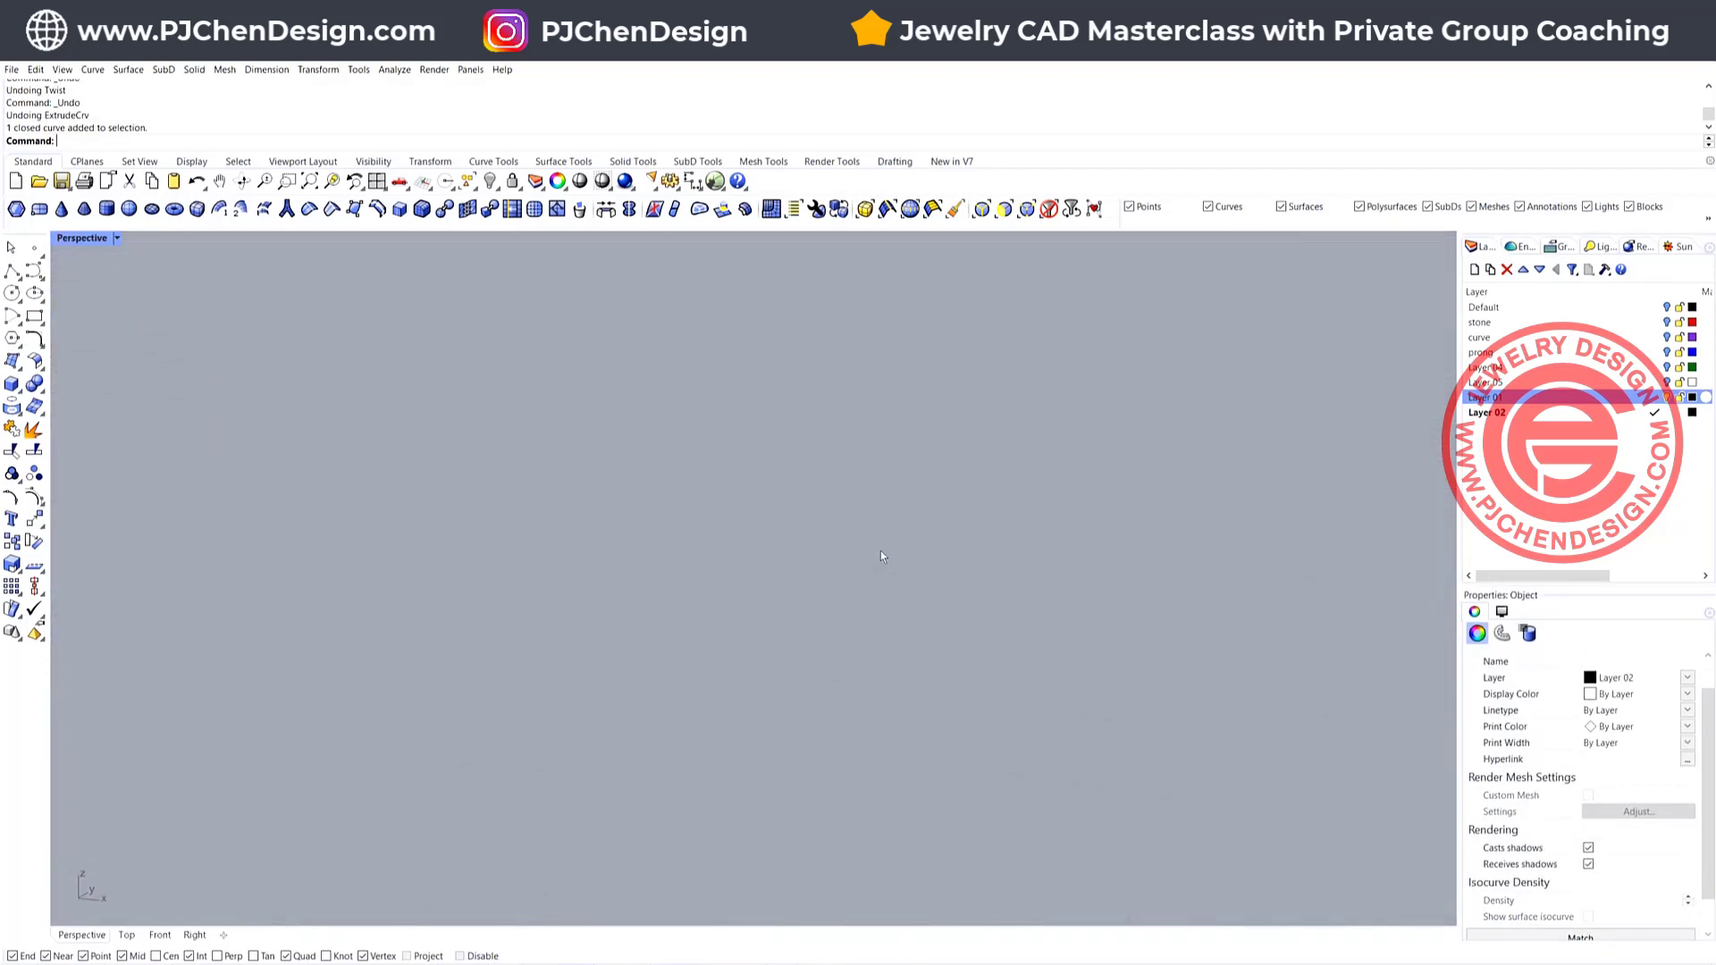
pyautogui.moveTo(865, 556); pyautogui.dragTo(819, 555, button='right')
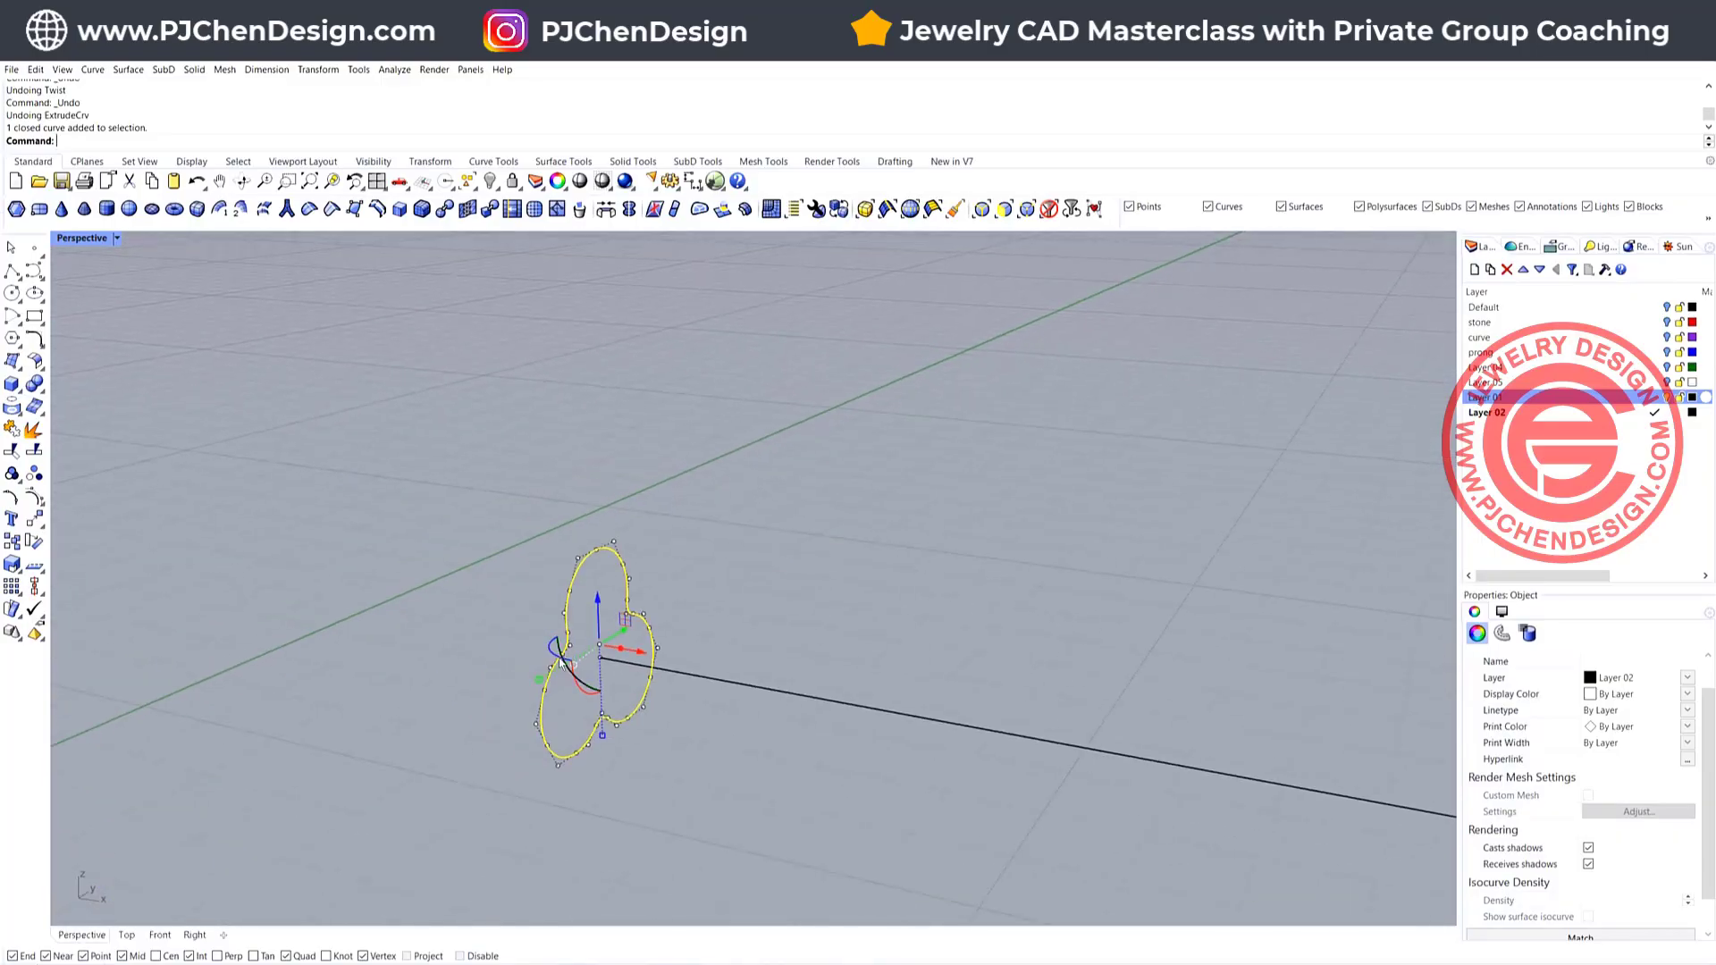
pyautogui.click(12, 564)
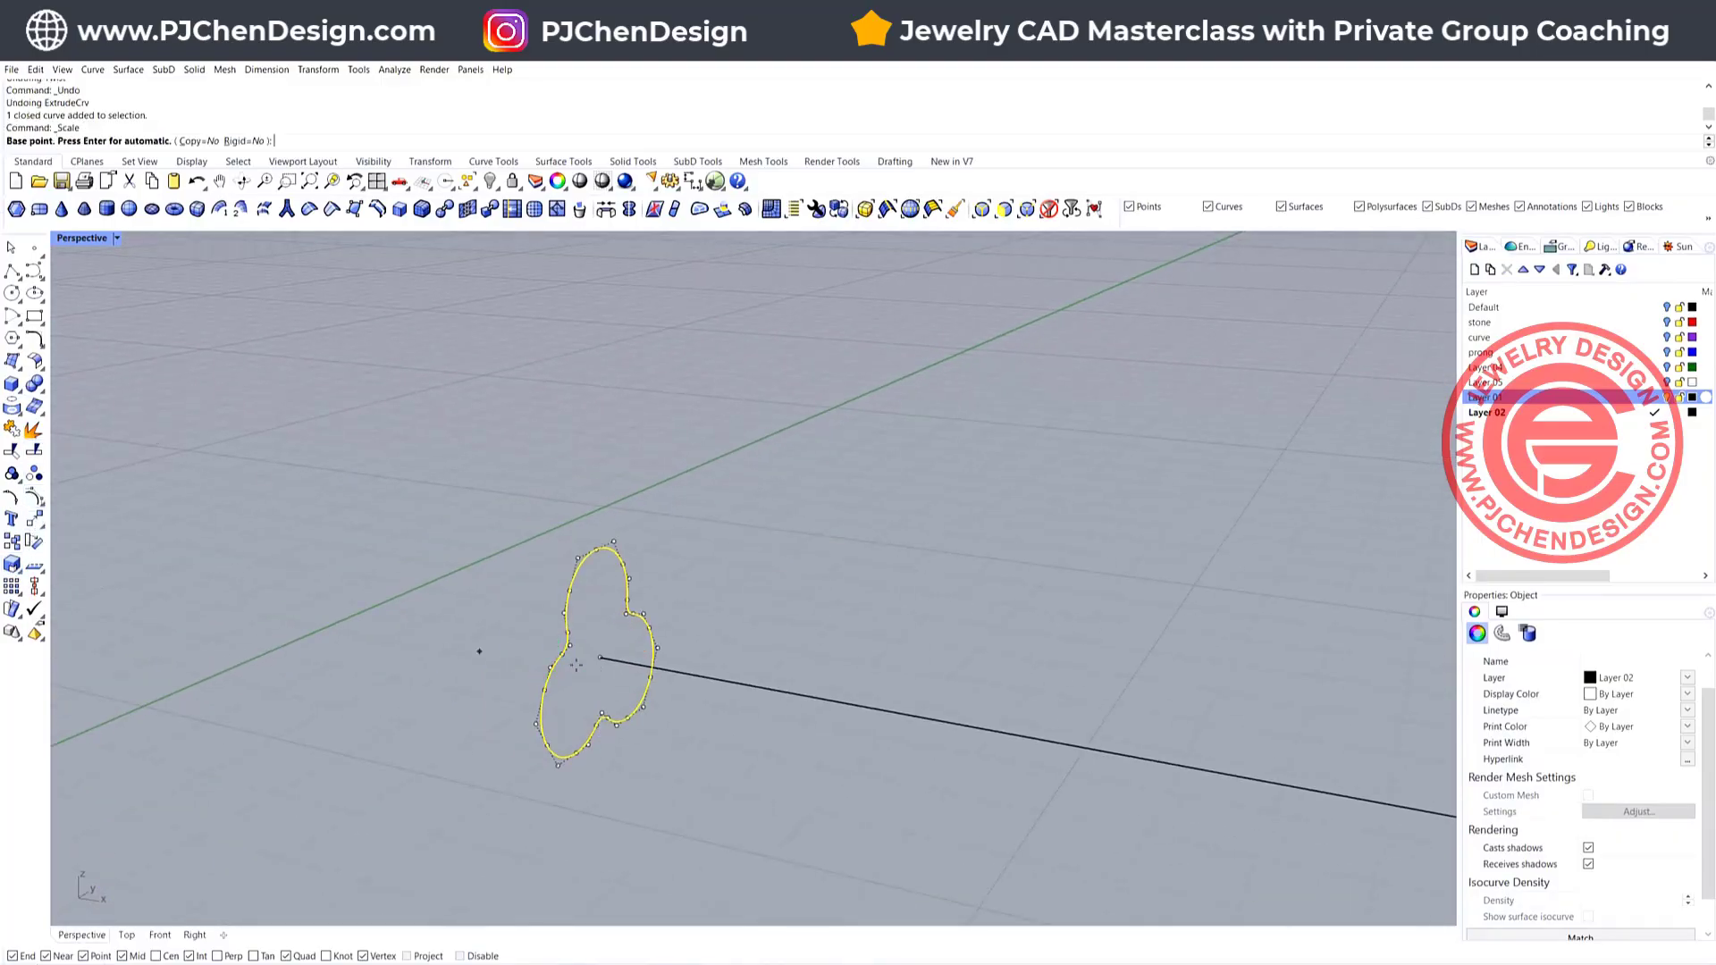
pyautogui.click(601, 657)
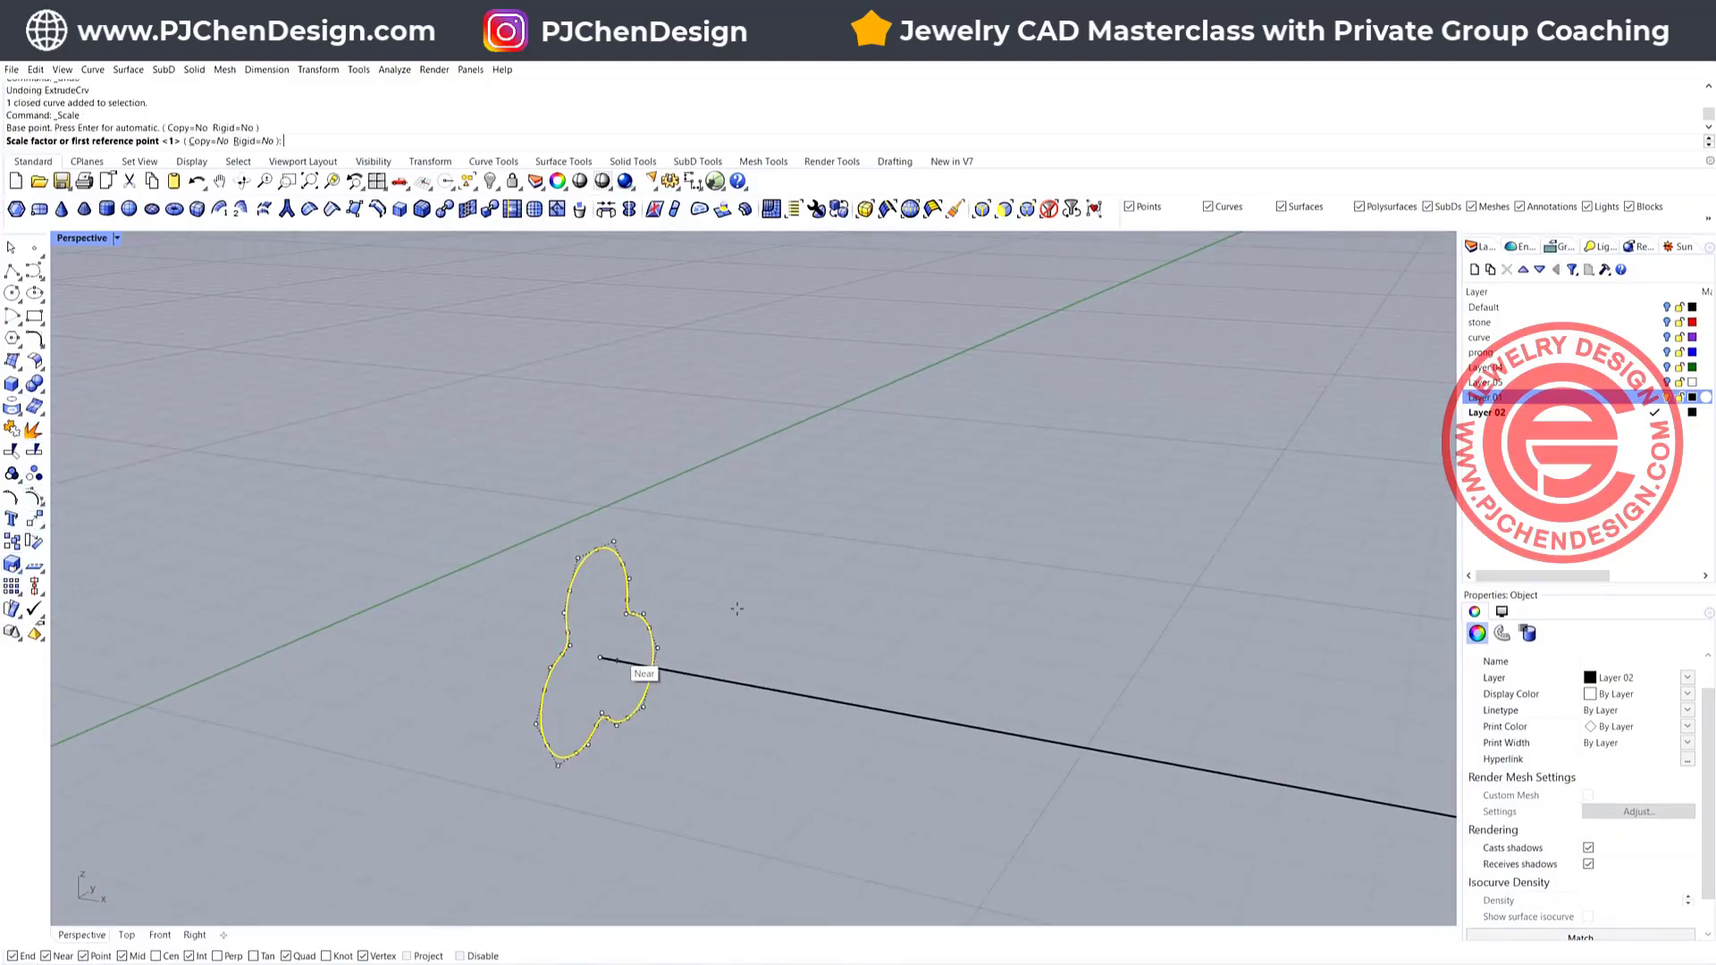
pyautogui.click(694, 476)
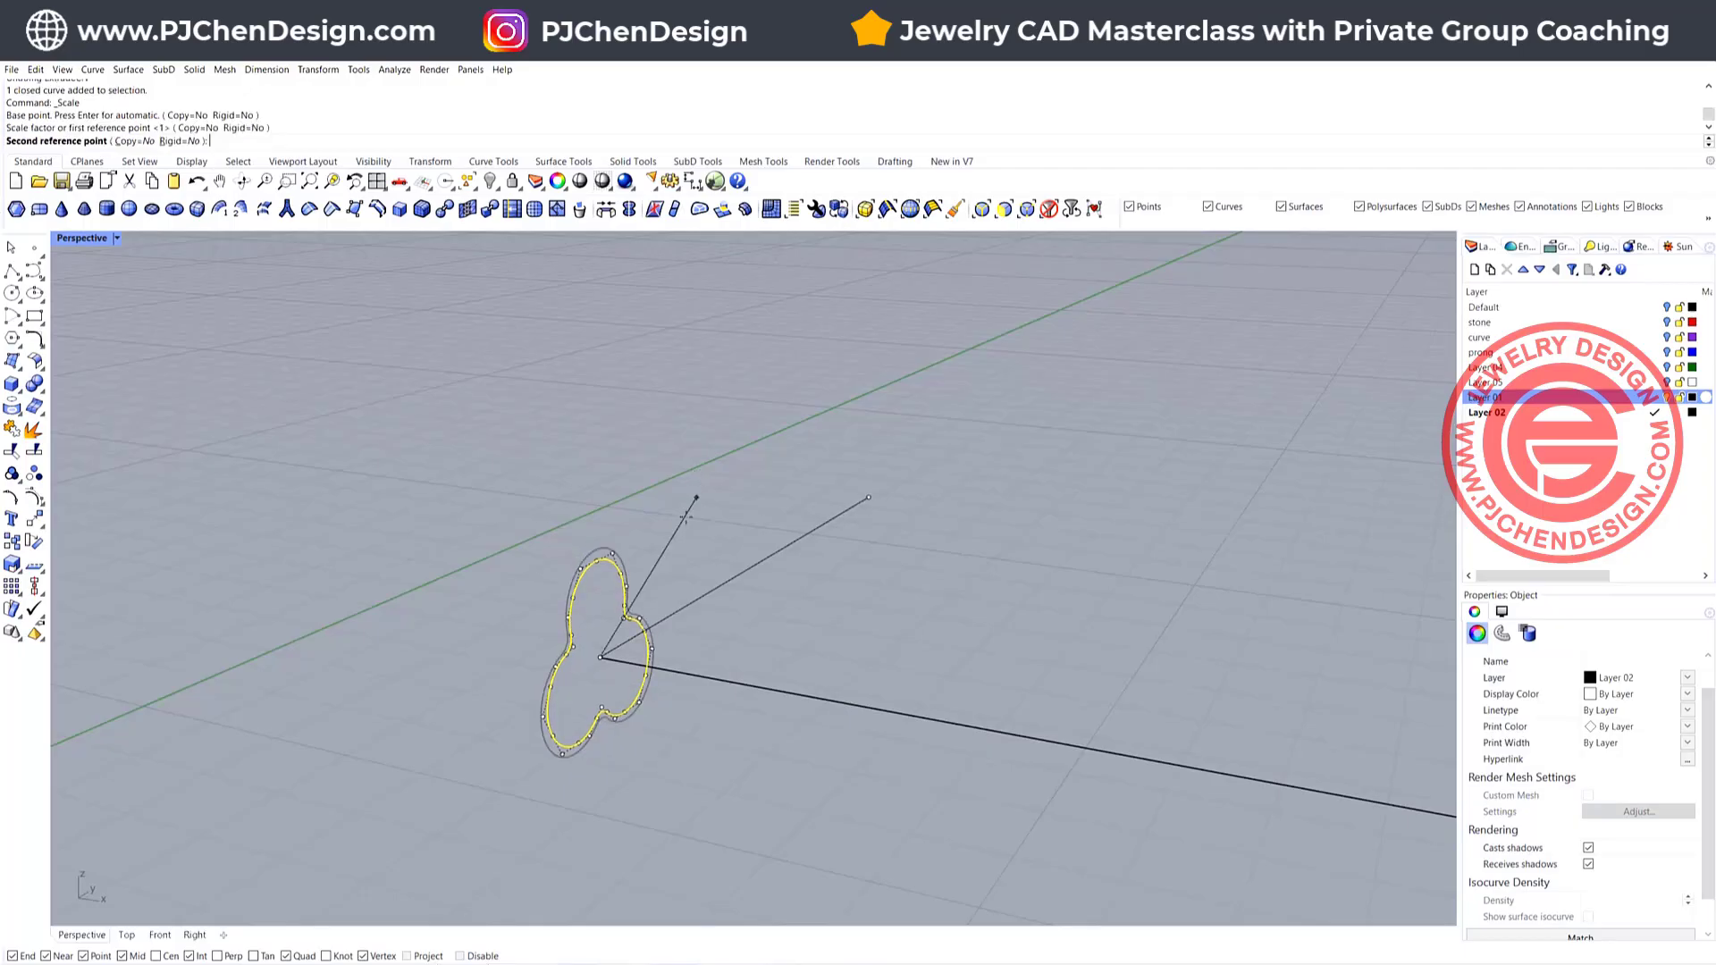
pyautogui.click(674, 564)
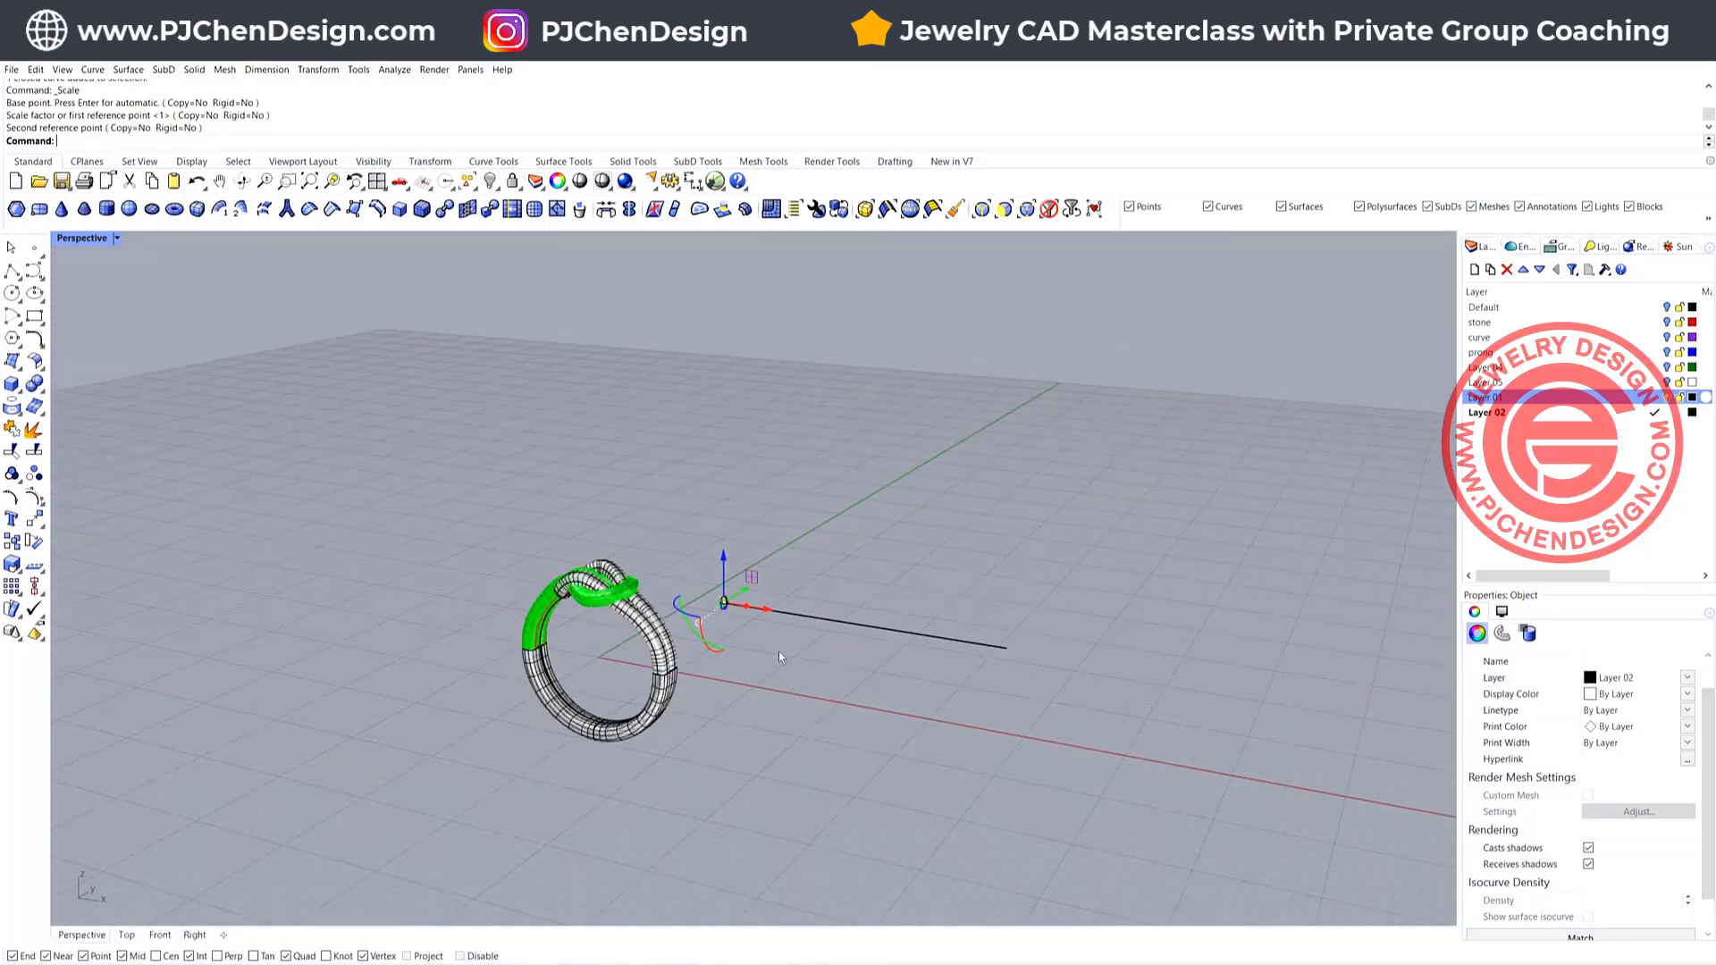
pyautogui.click(753, 632)
# Extrude the trefoil curve straight as a capped solid up to the far end of the line
pyautogui.scroll(3, 725, 612)
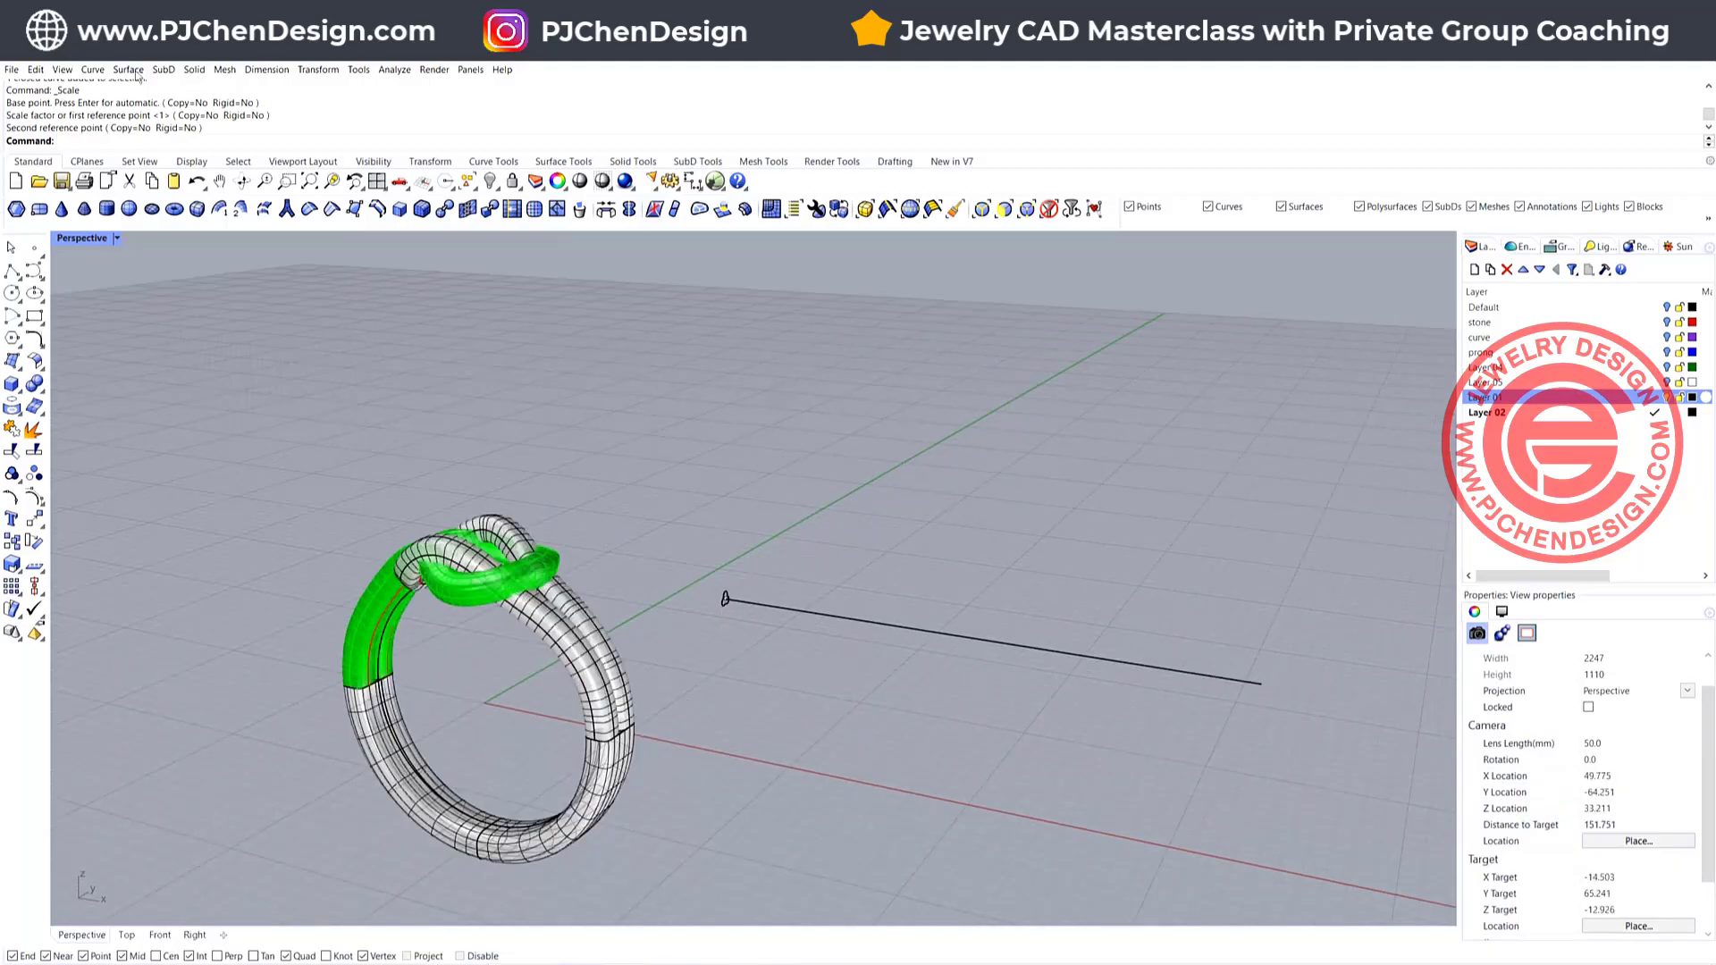
pyautogui.click(194, 70)
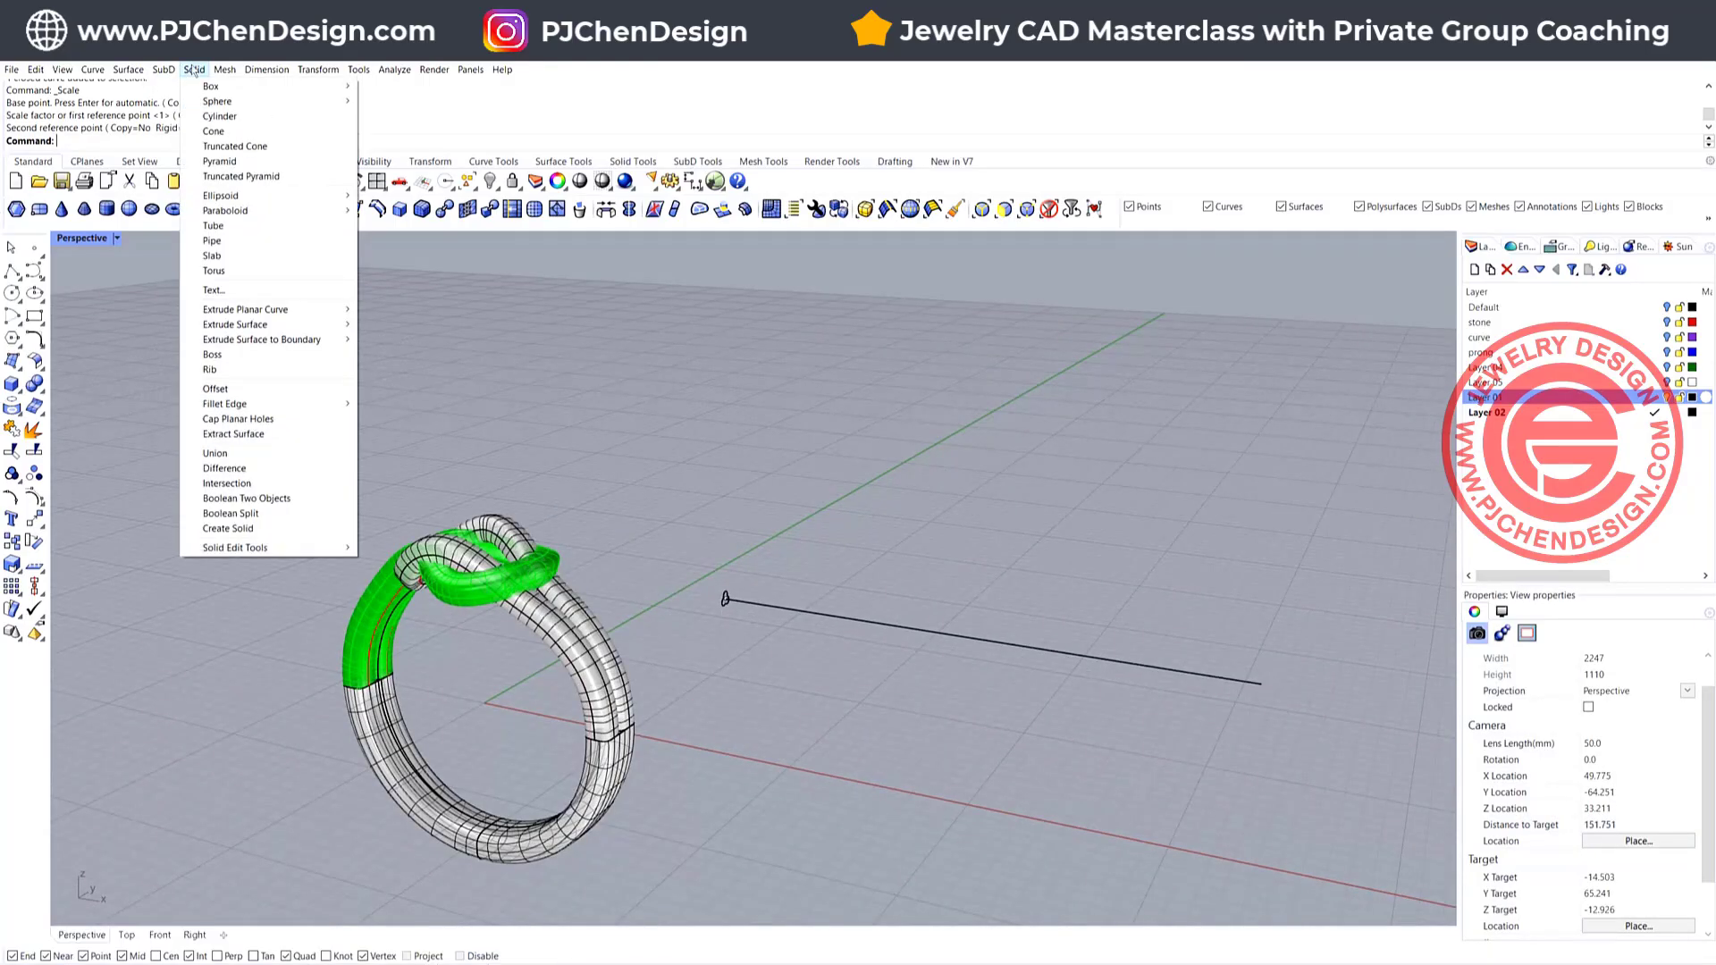
pyautogui.moveTo(208, 309)
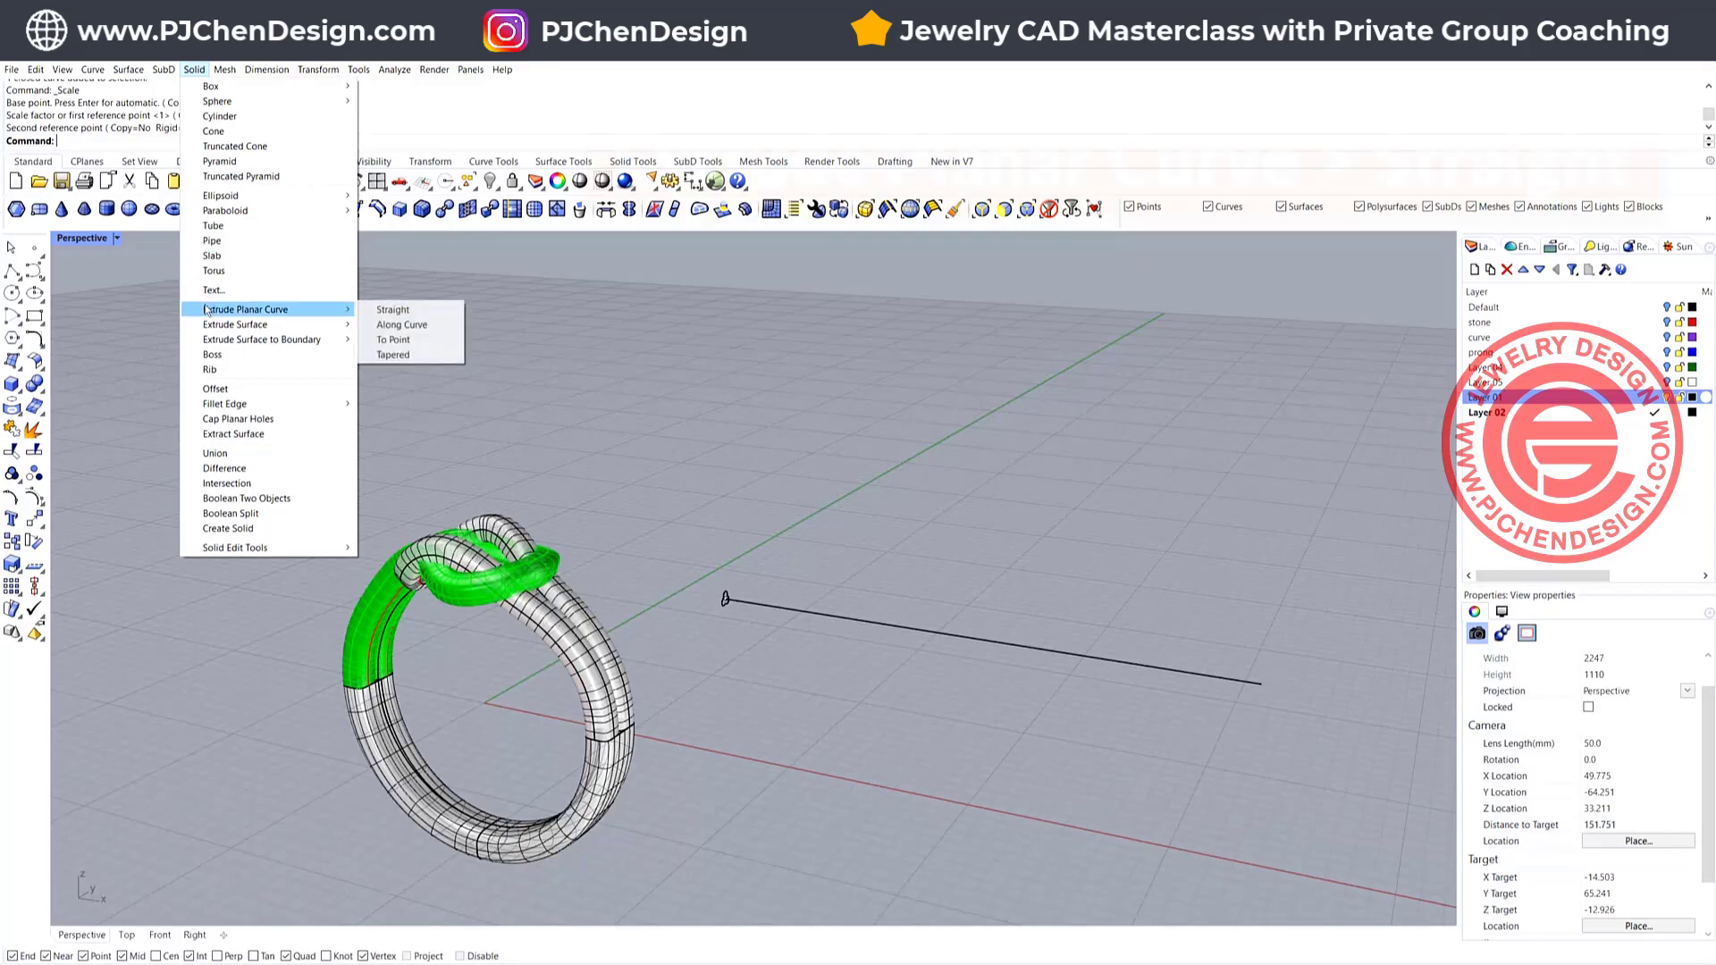
pyautogui.click(427, 316)
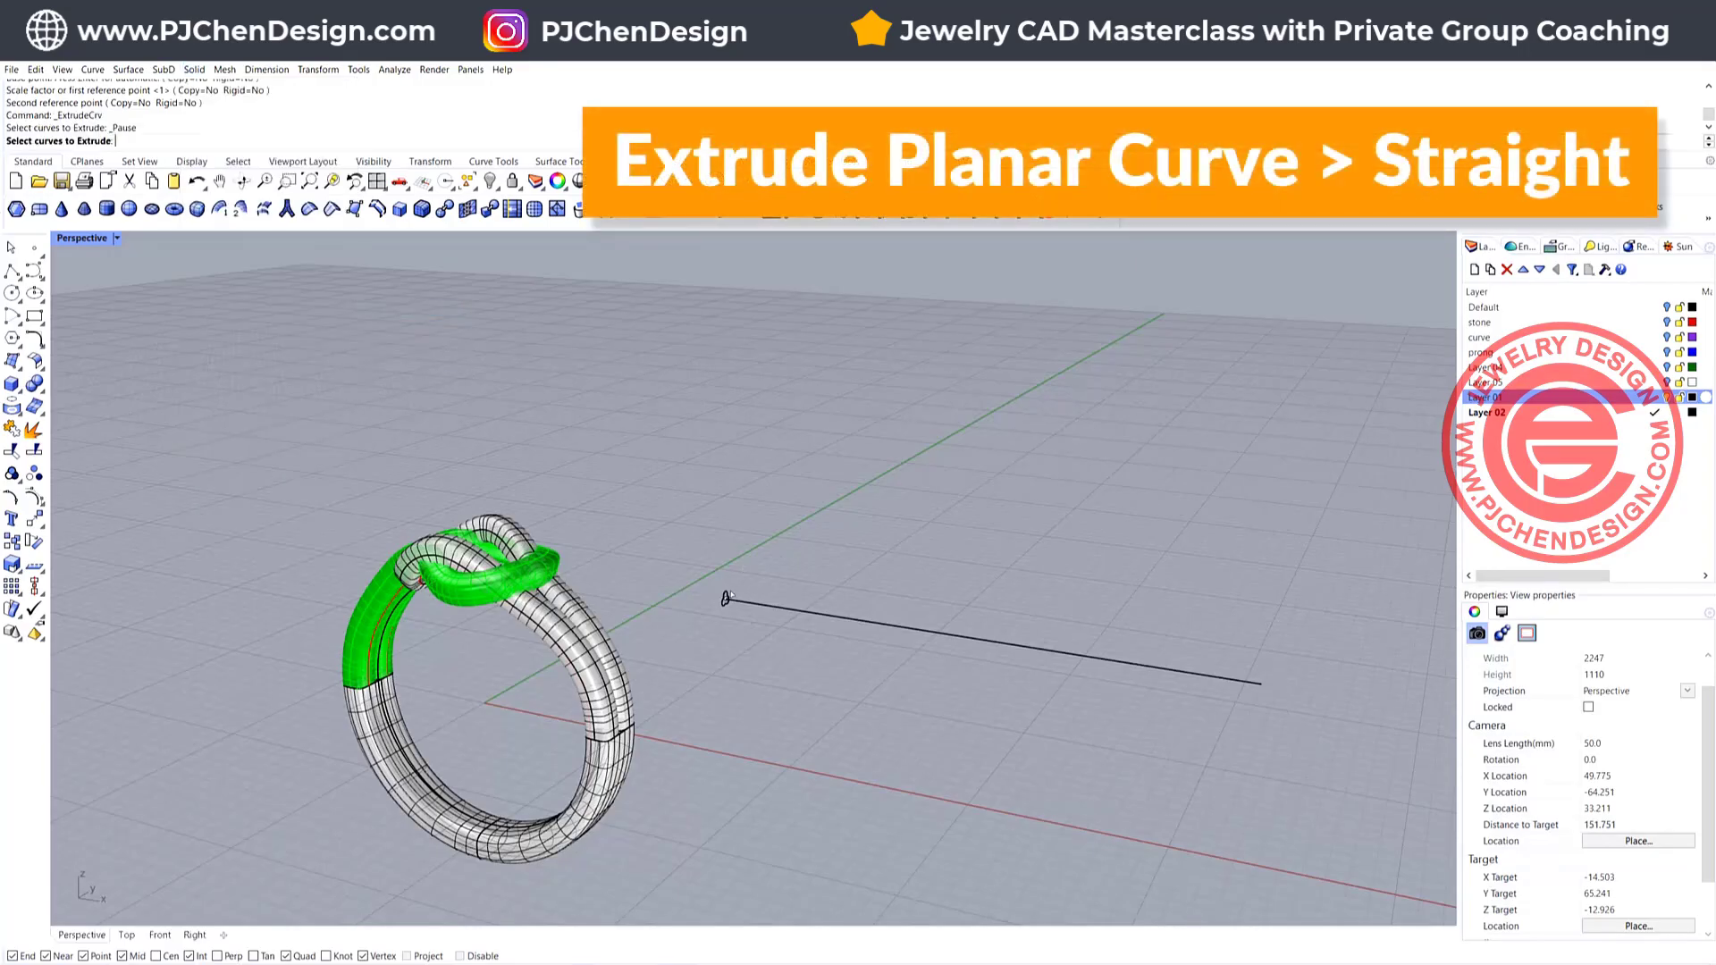
pyautogui.click(726, 597)
pyautogui.press('Return')
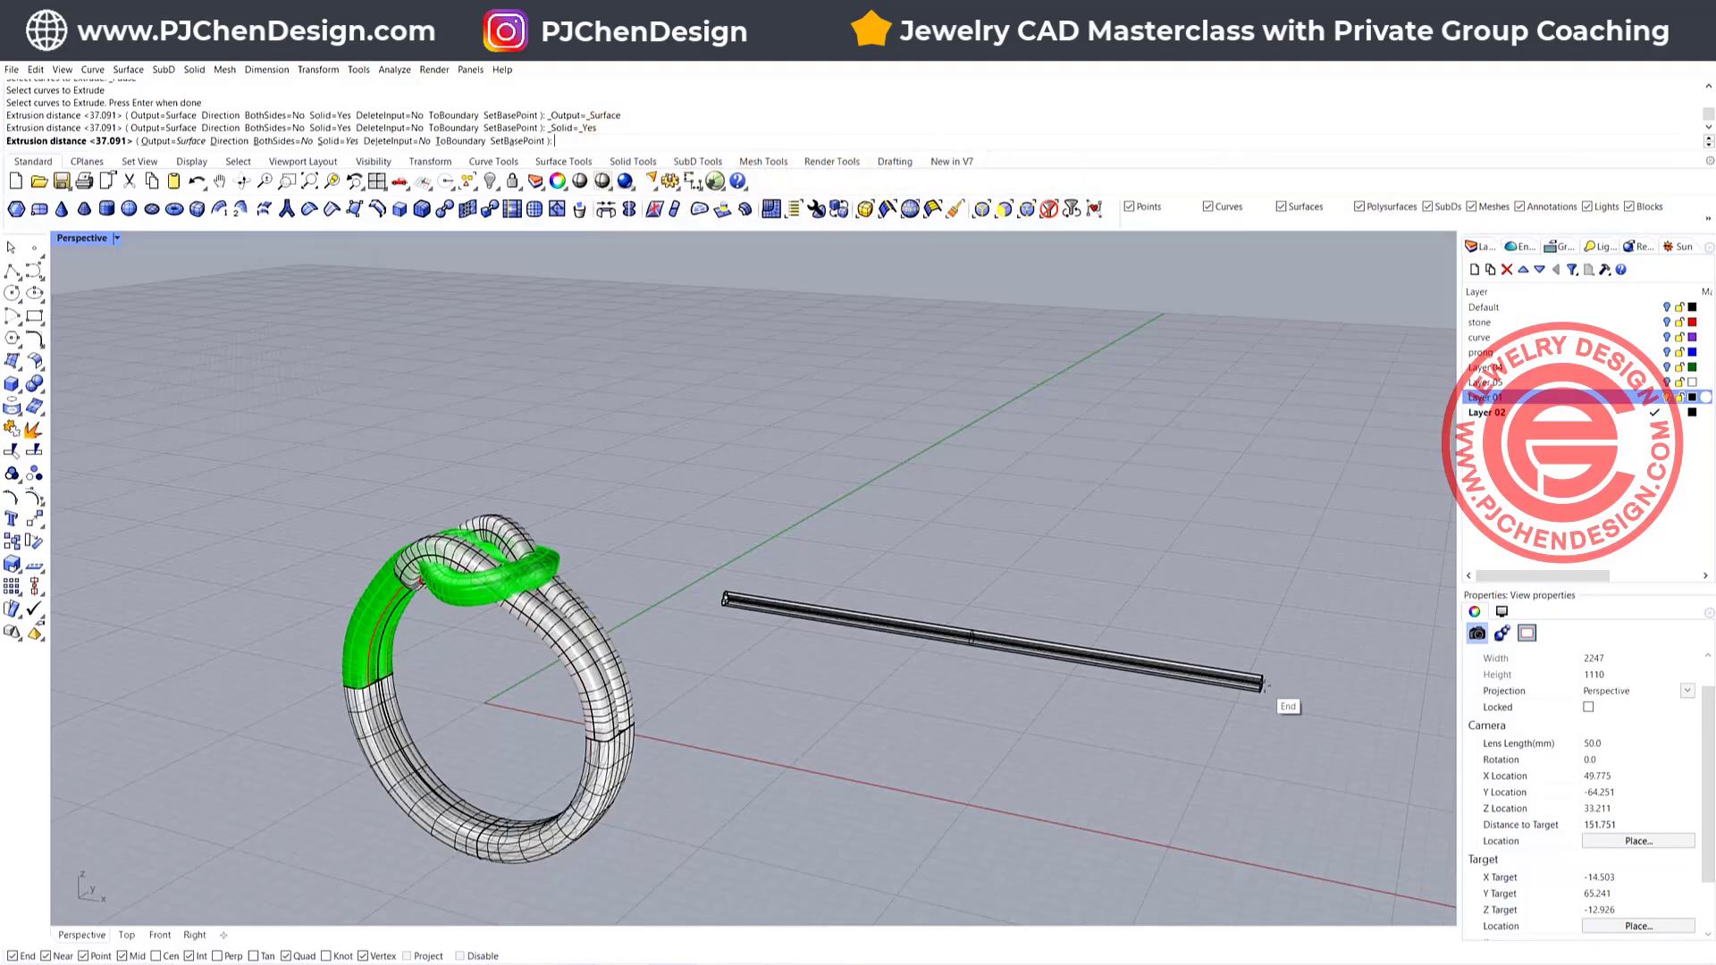
pyautogui.click(1265, 685)
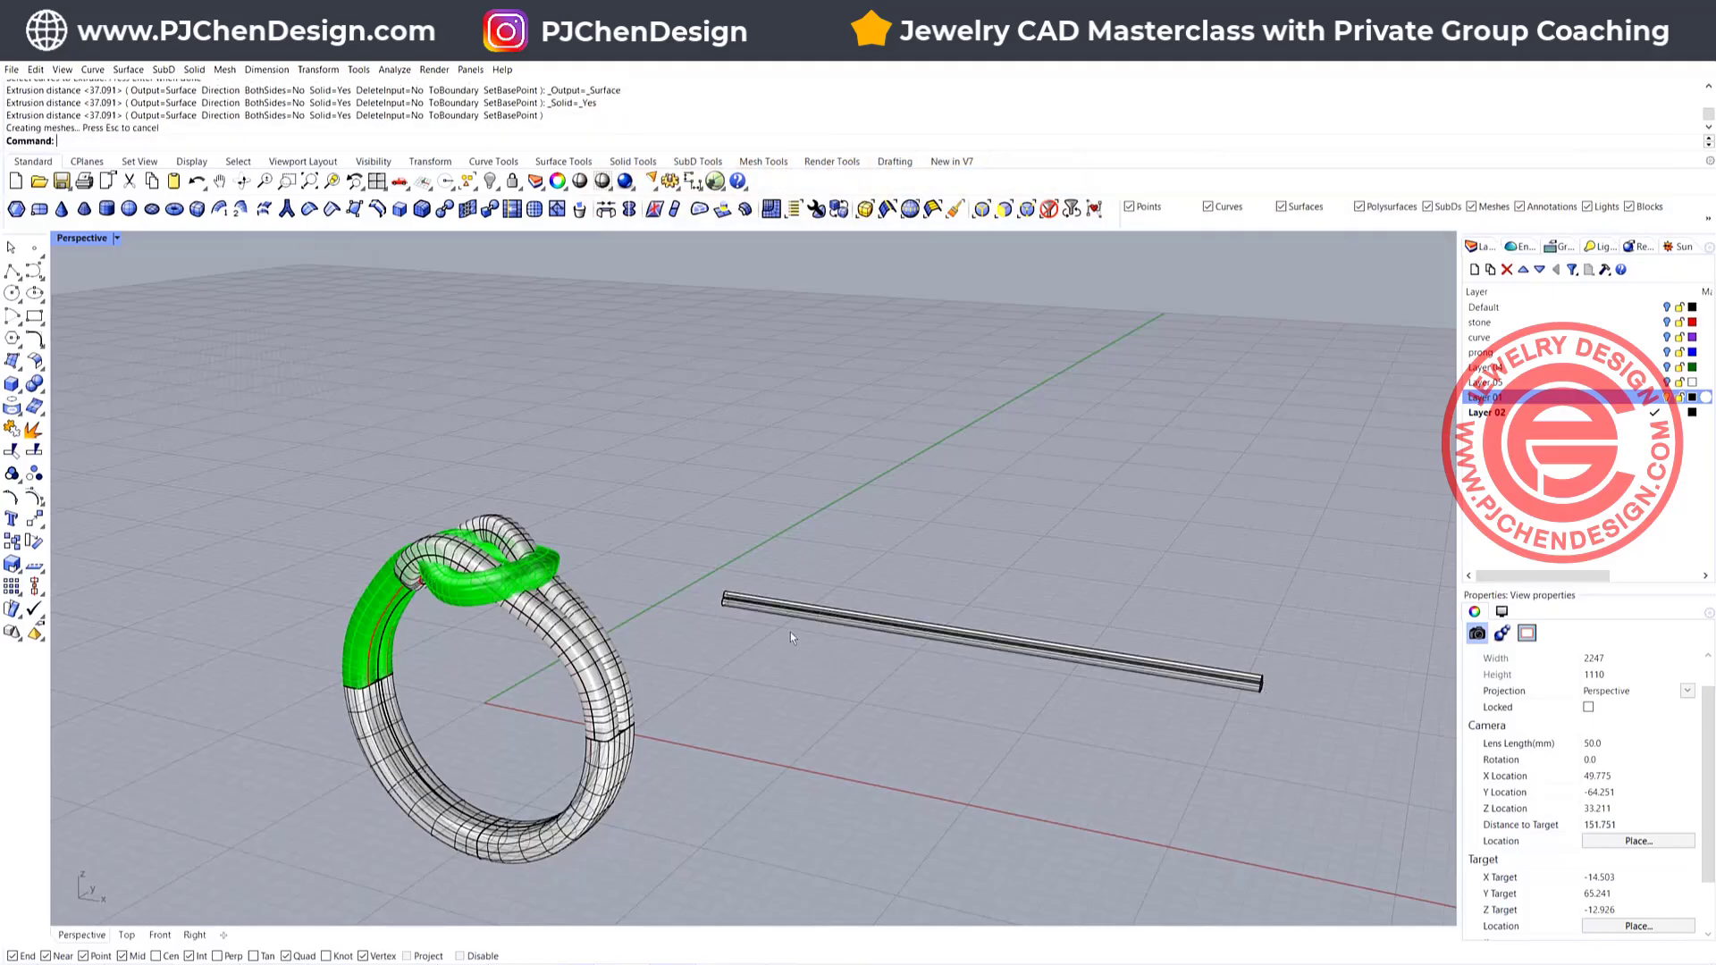
# Select the extruded trefoil rod and return to the four-viewport layout
pyautogui.scroll(3, 790, 631)
pyautogui.click(800, 599)
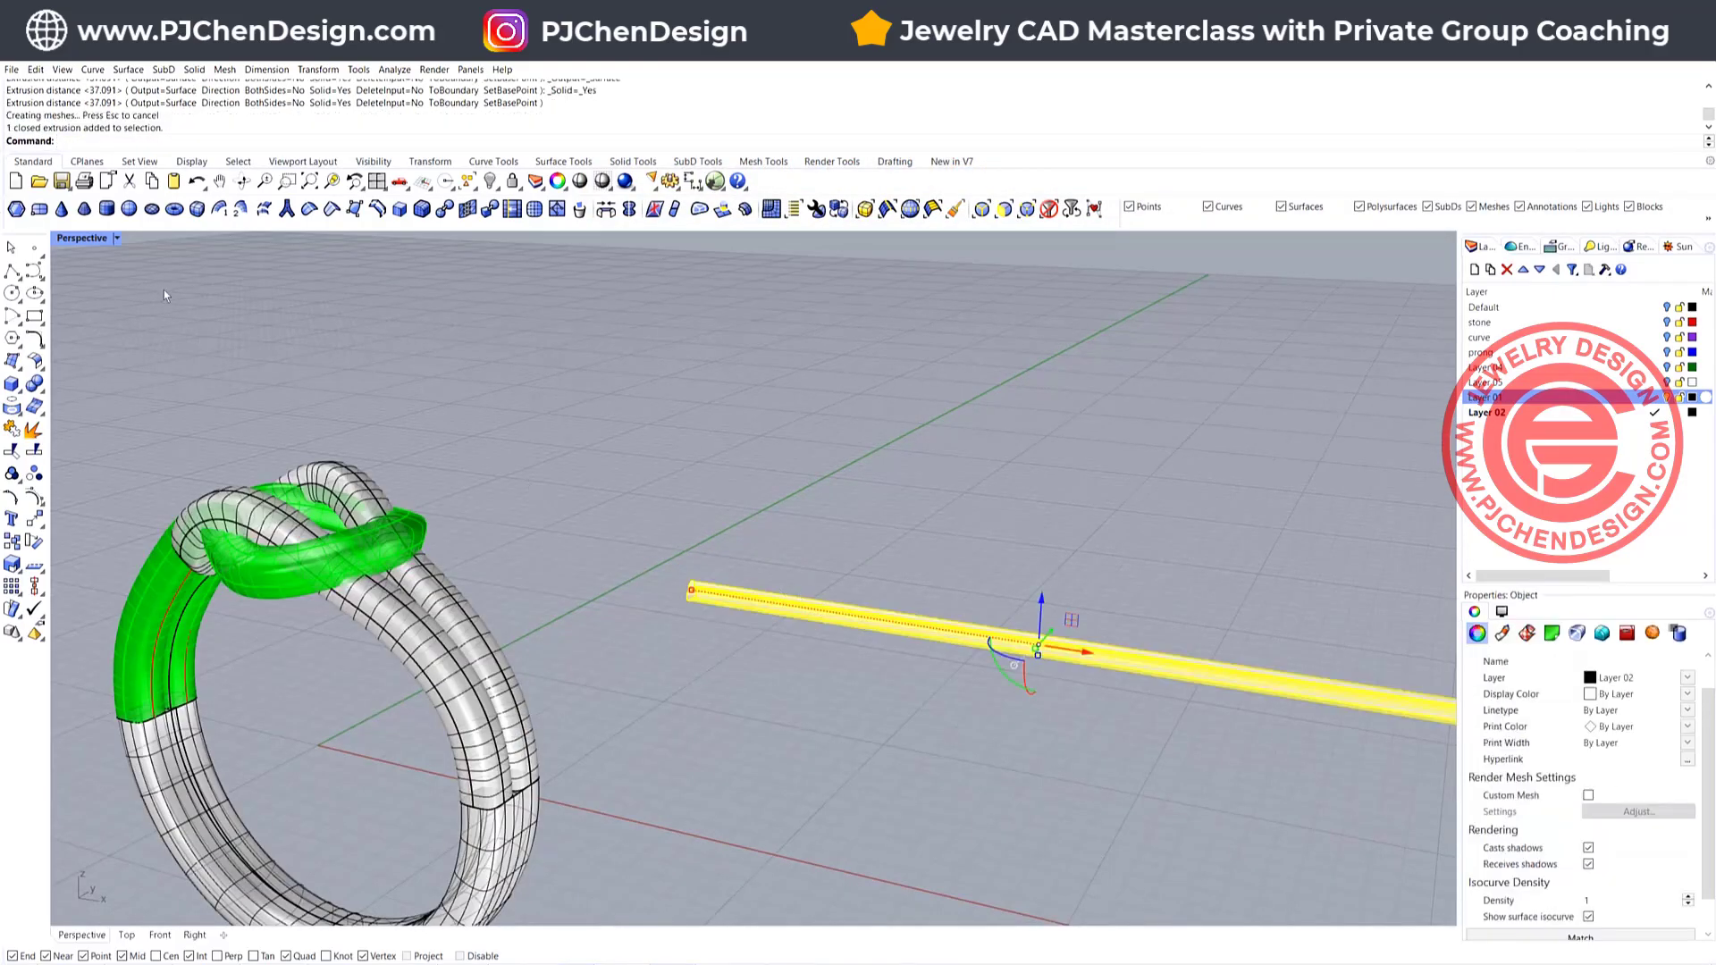
pyautogui.doubleClick(82, 238)
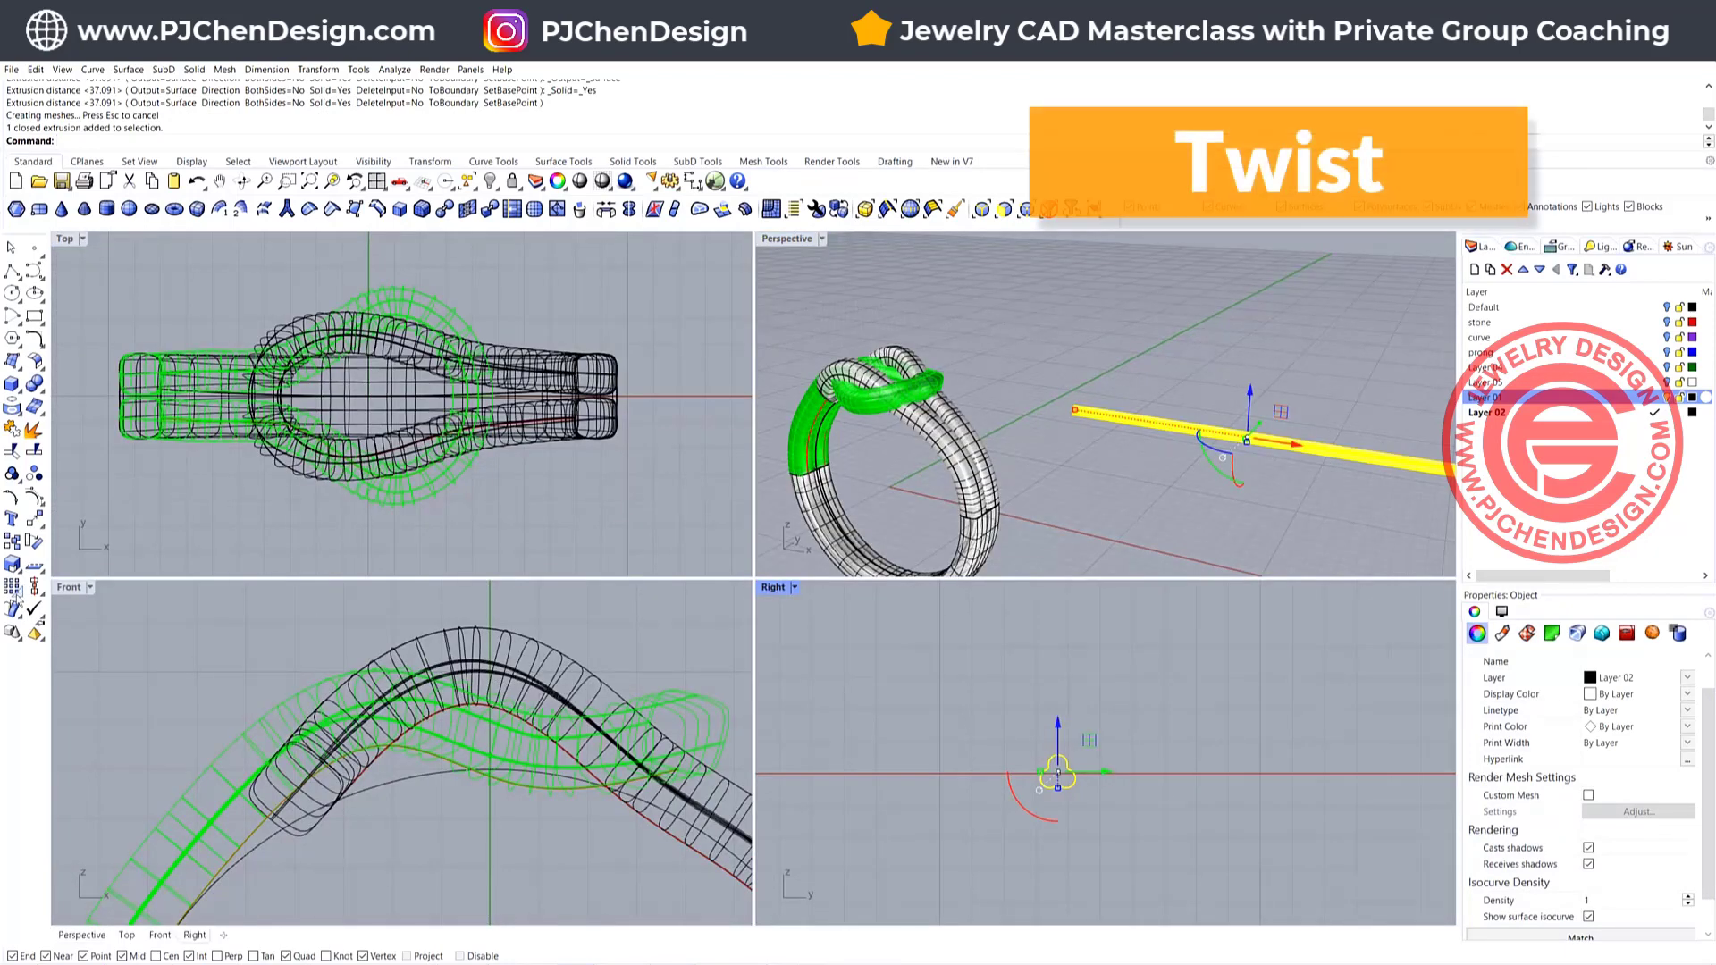
pyautogui.click(38, 522)
pyautogui.click(80, 615)
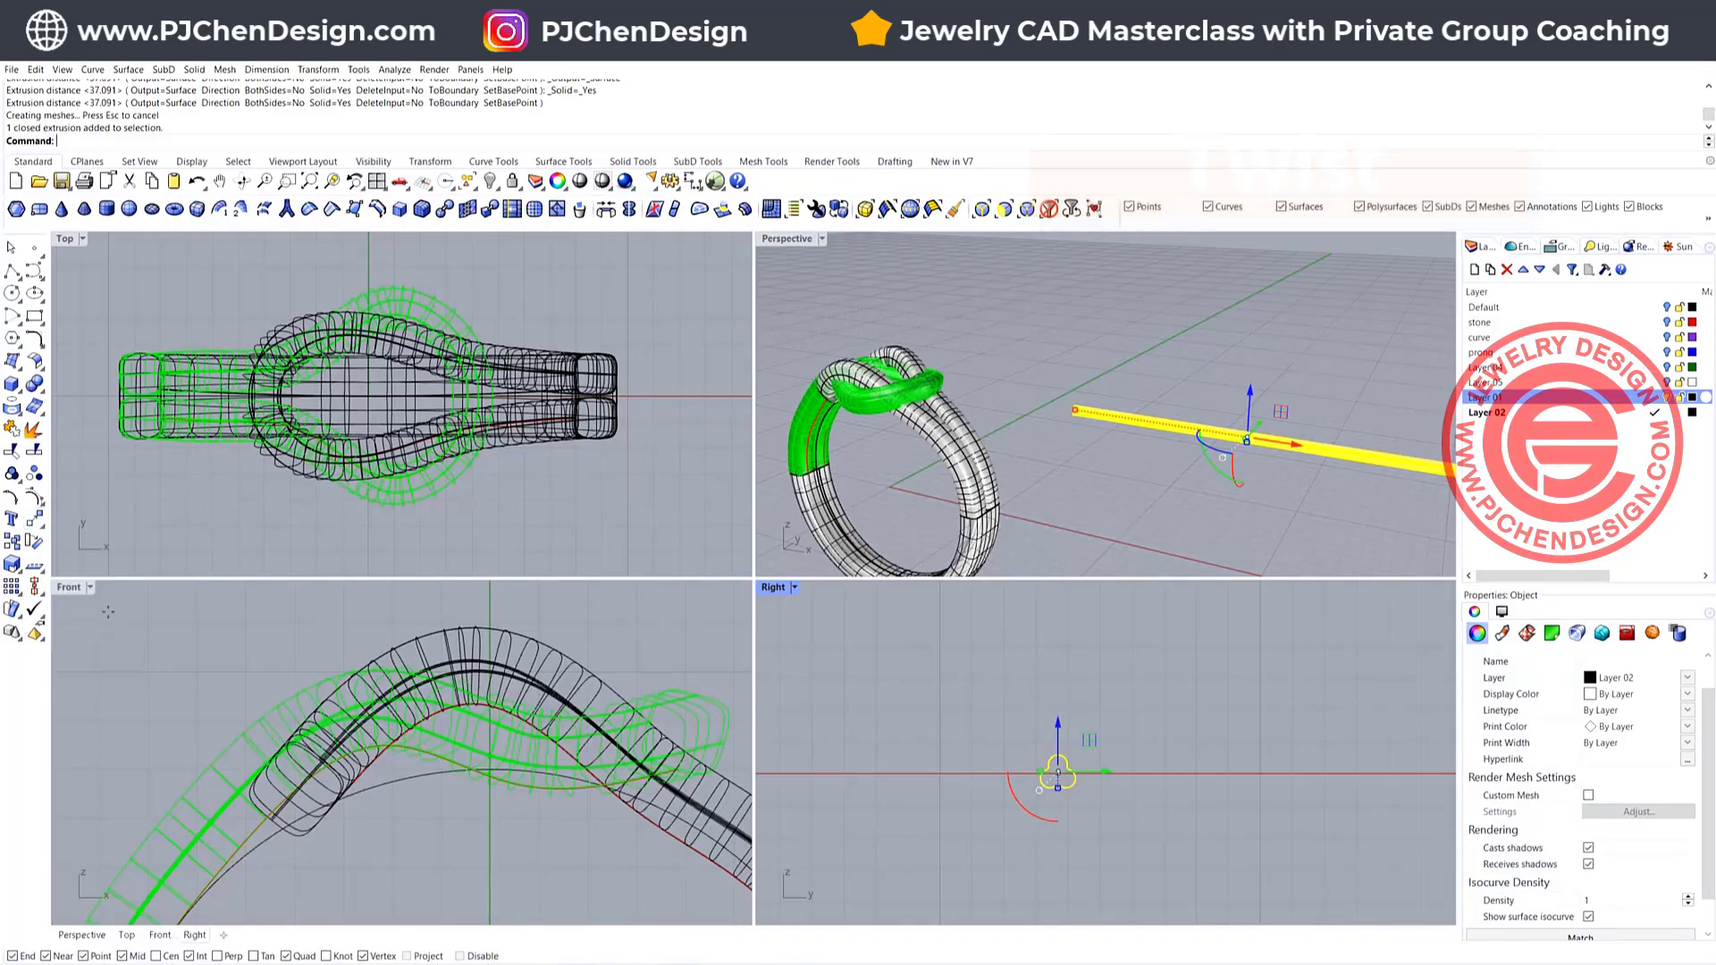
pyautogui.click(1058, 774)
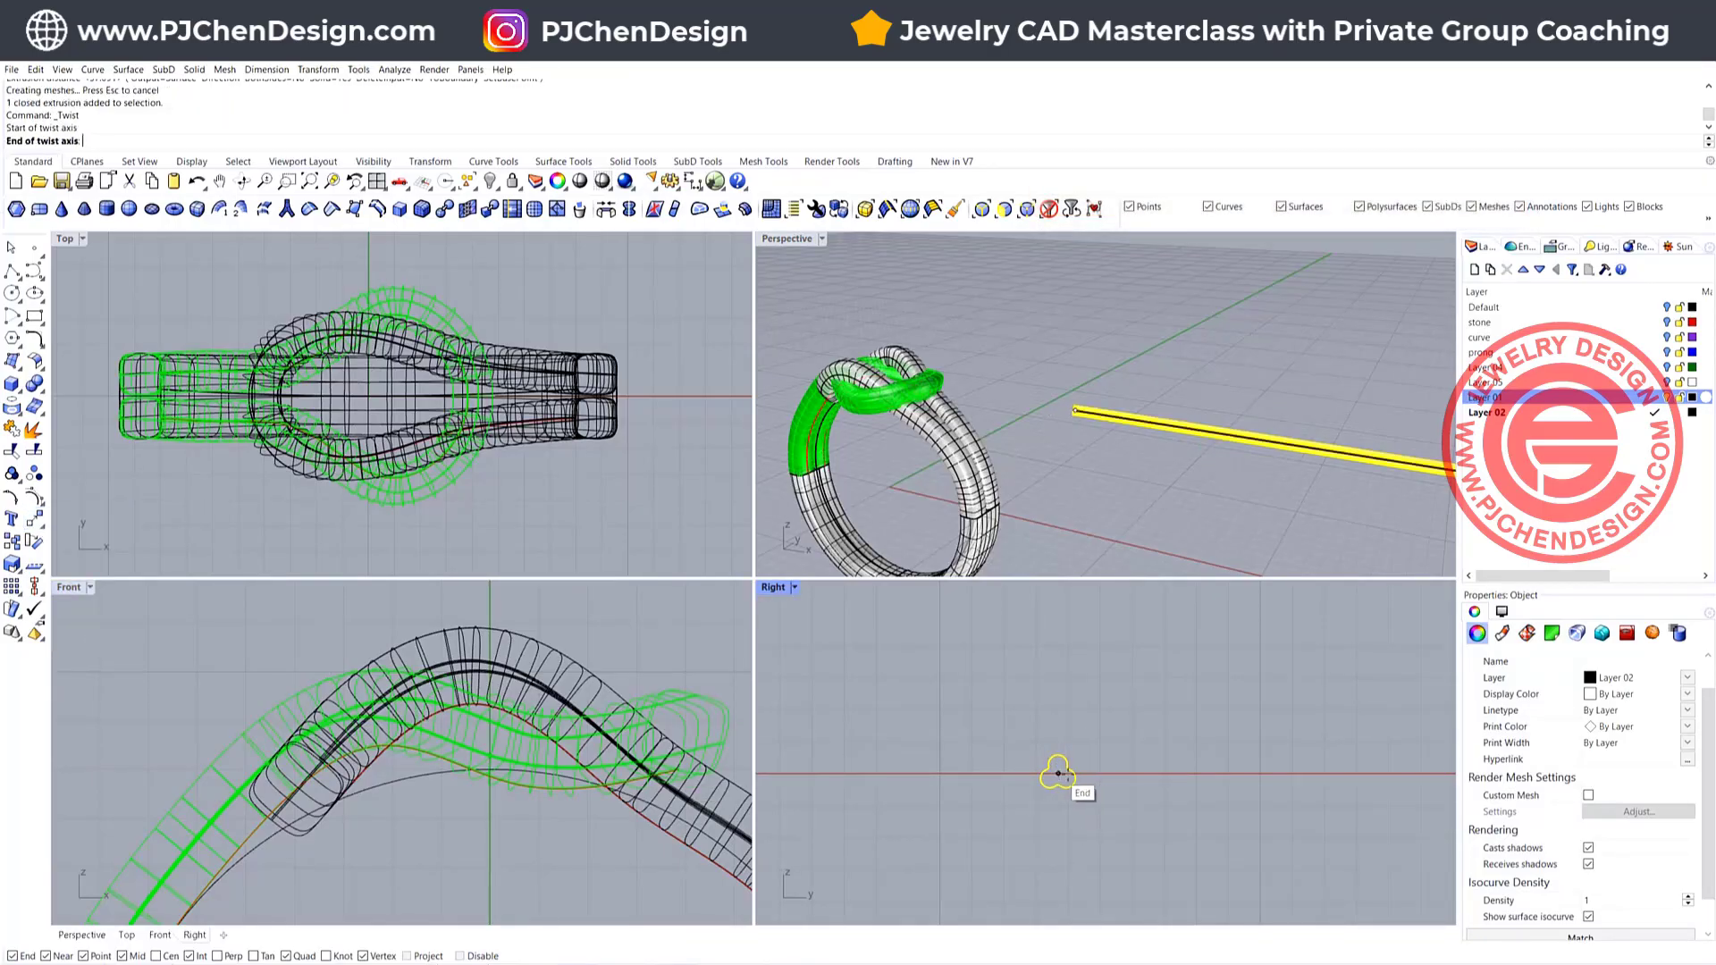
pyautogui.click(1132, 772)
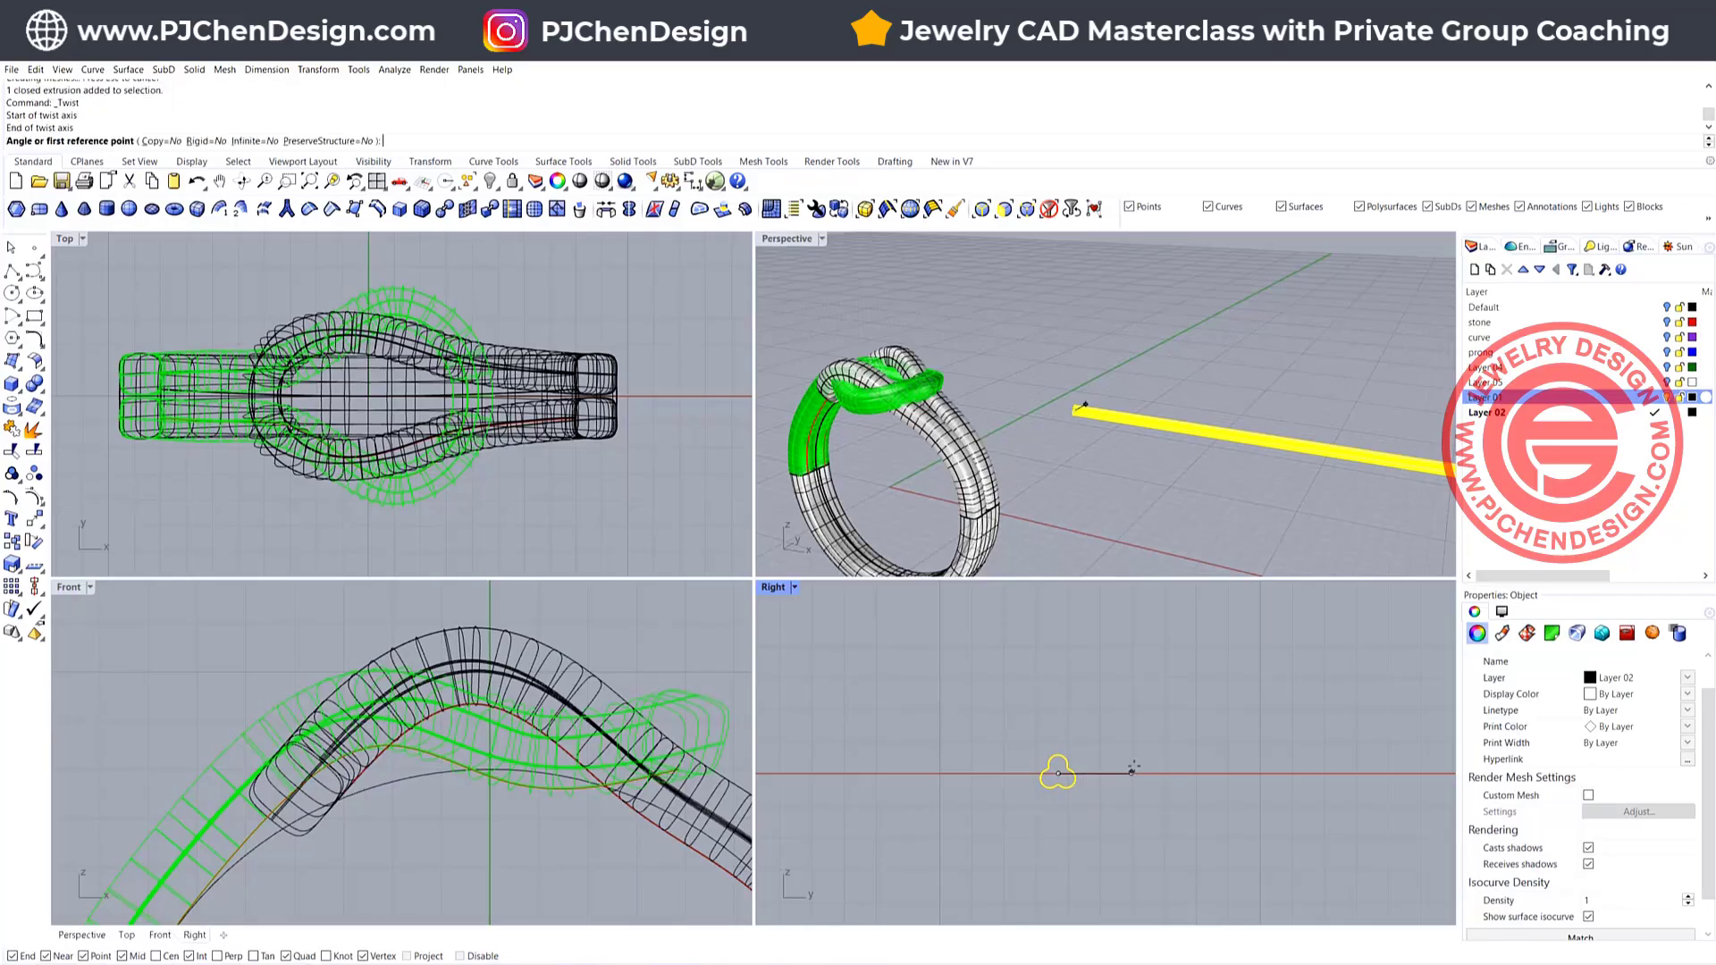
pyautogui.press('Escape')
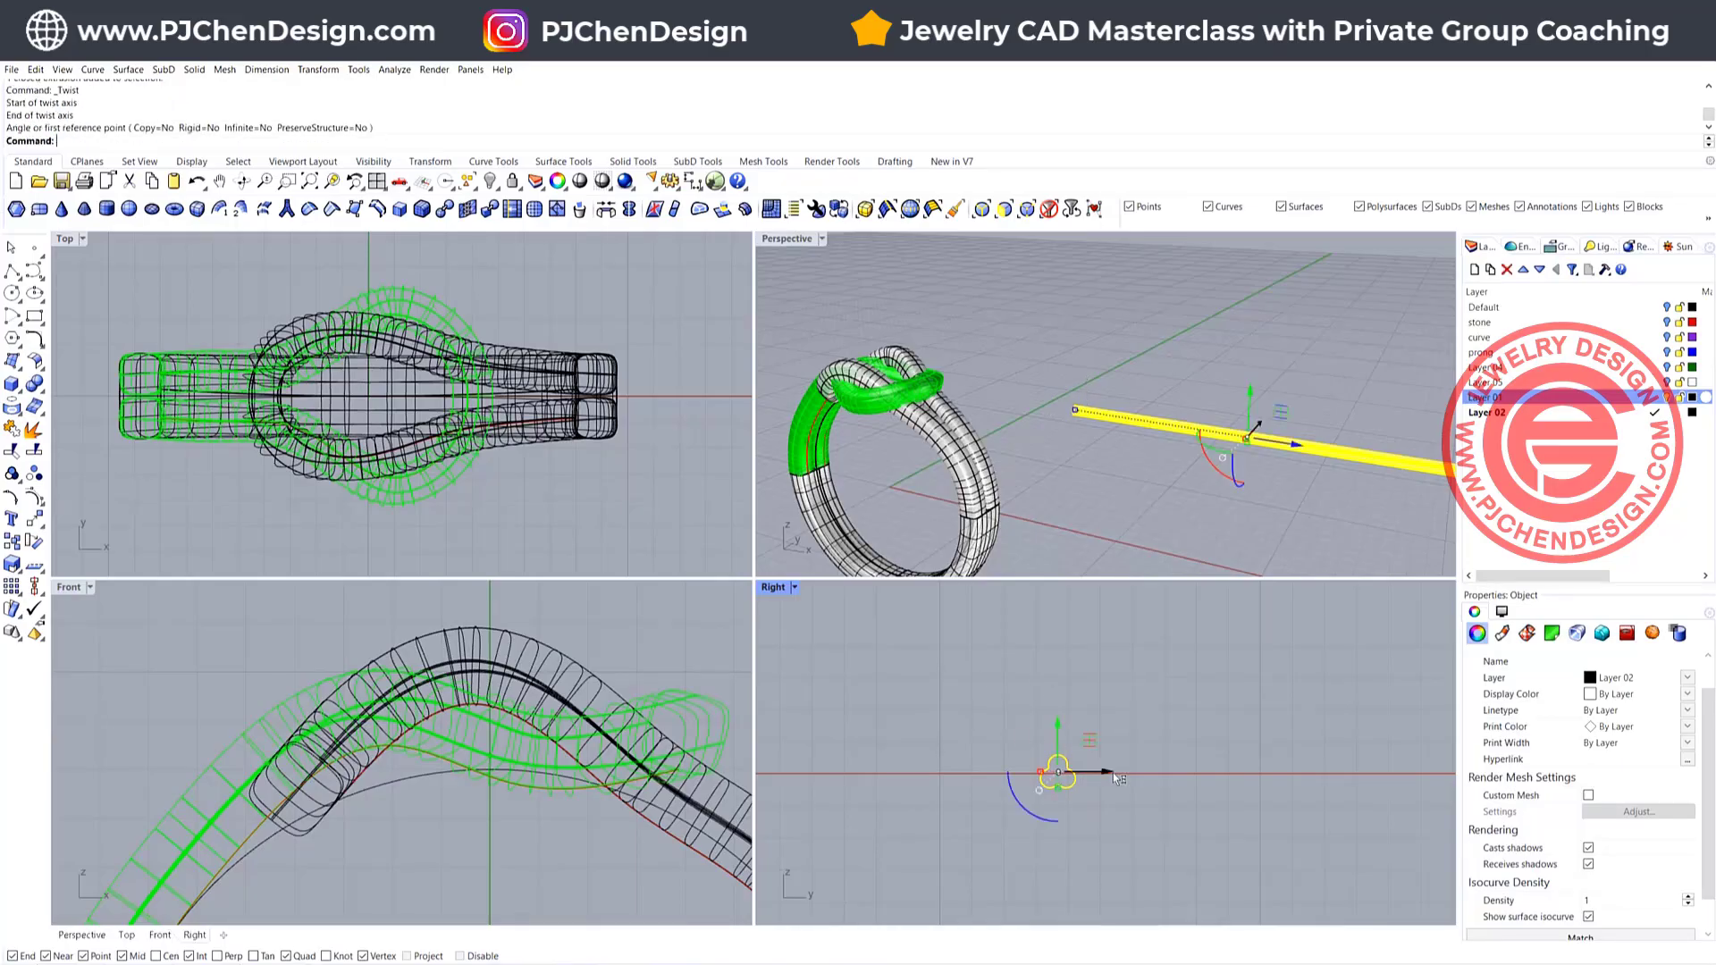
# Twist the trefoil rod several full turns about an axis along the straight line from end to end, with Infinite set to Yes
pyautogui.rightClick(1112, 774)
pyautogui.click(1057, 773)
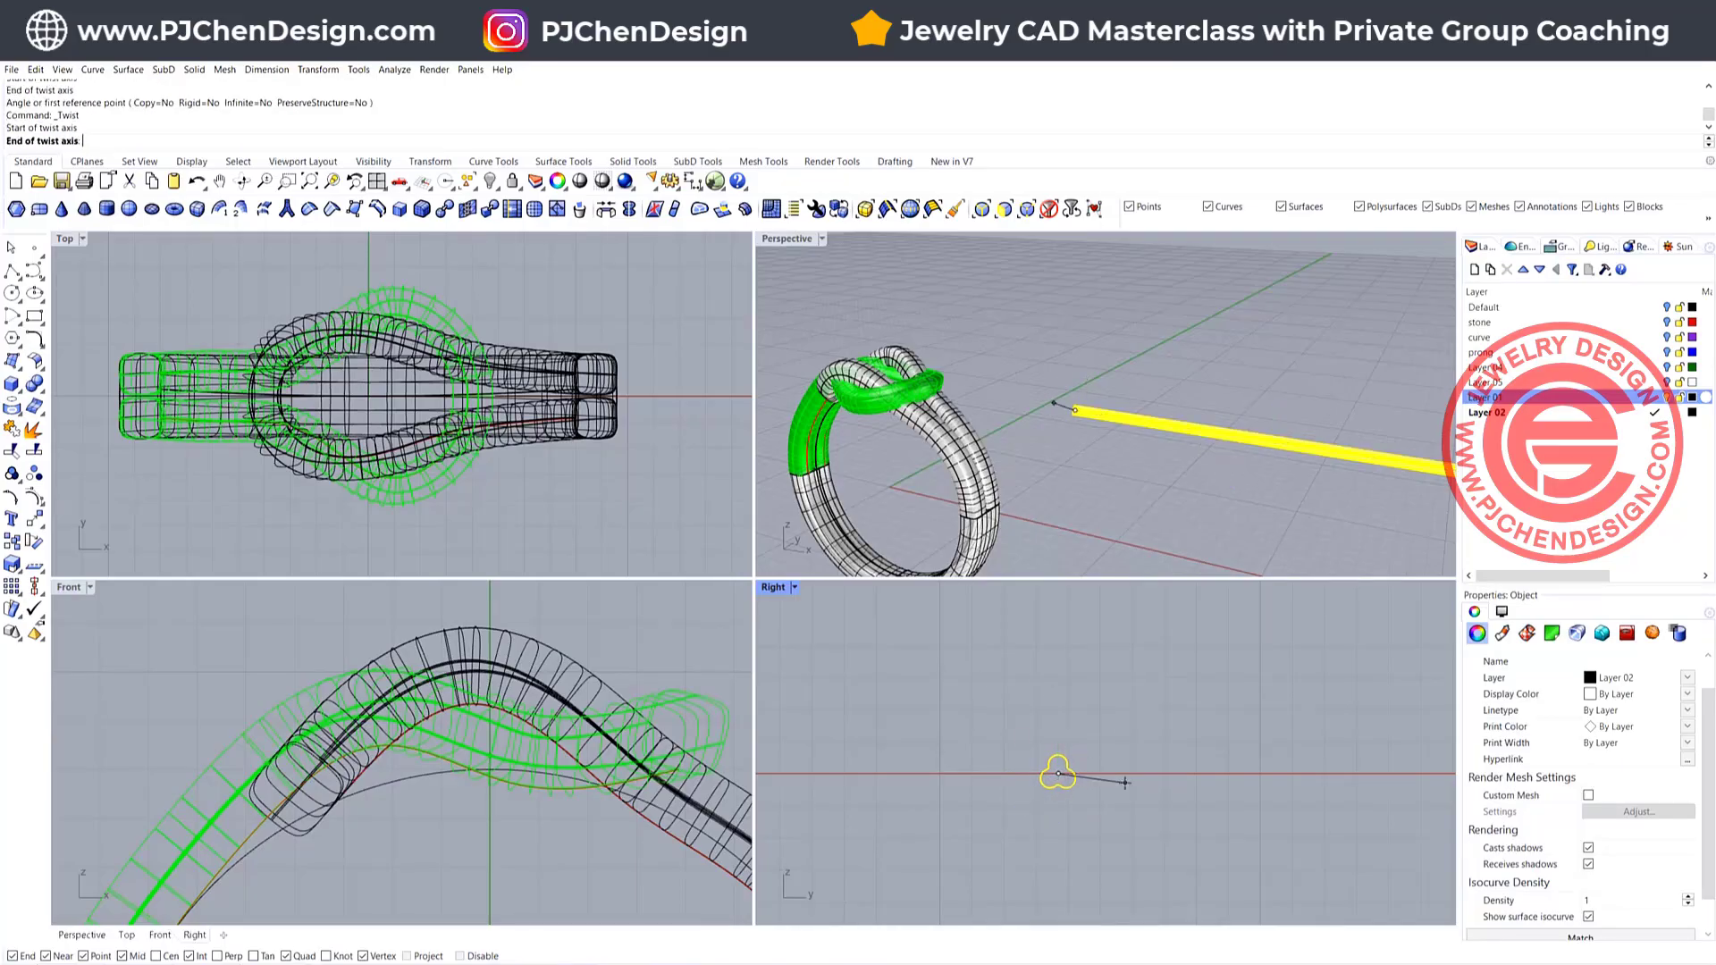
pyautogui.scroll(-3, 1175, 447)
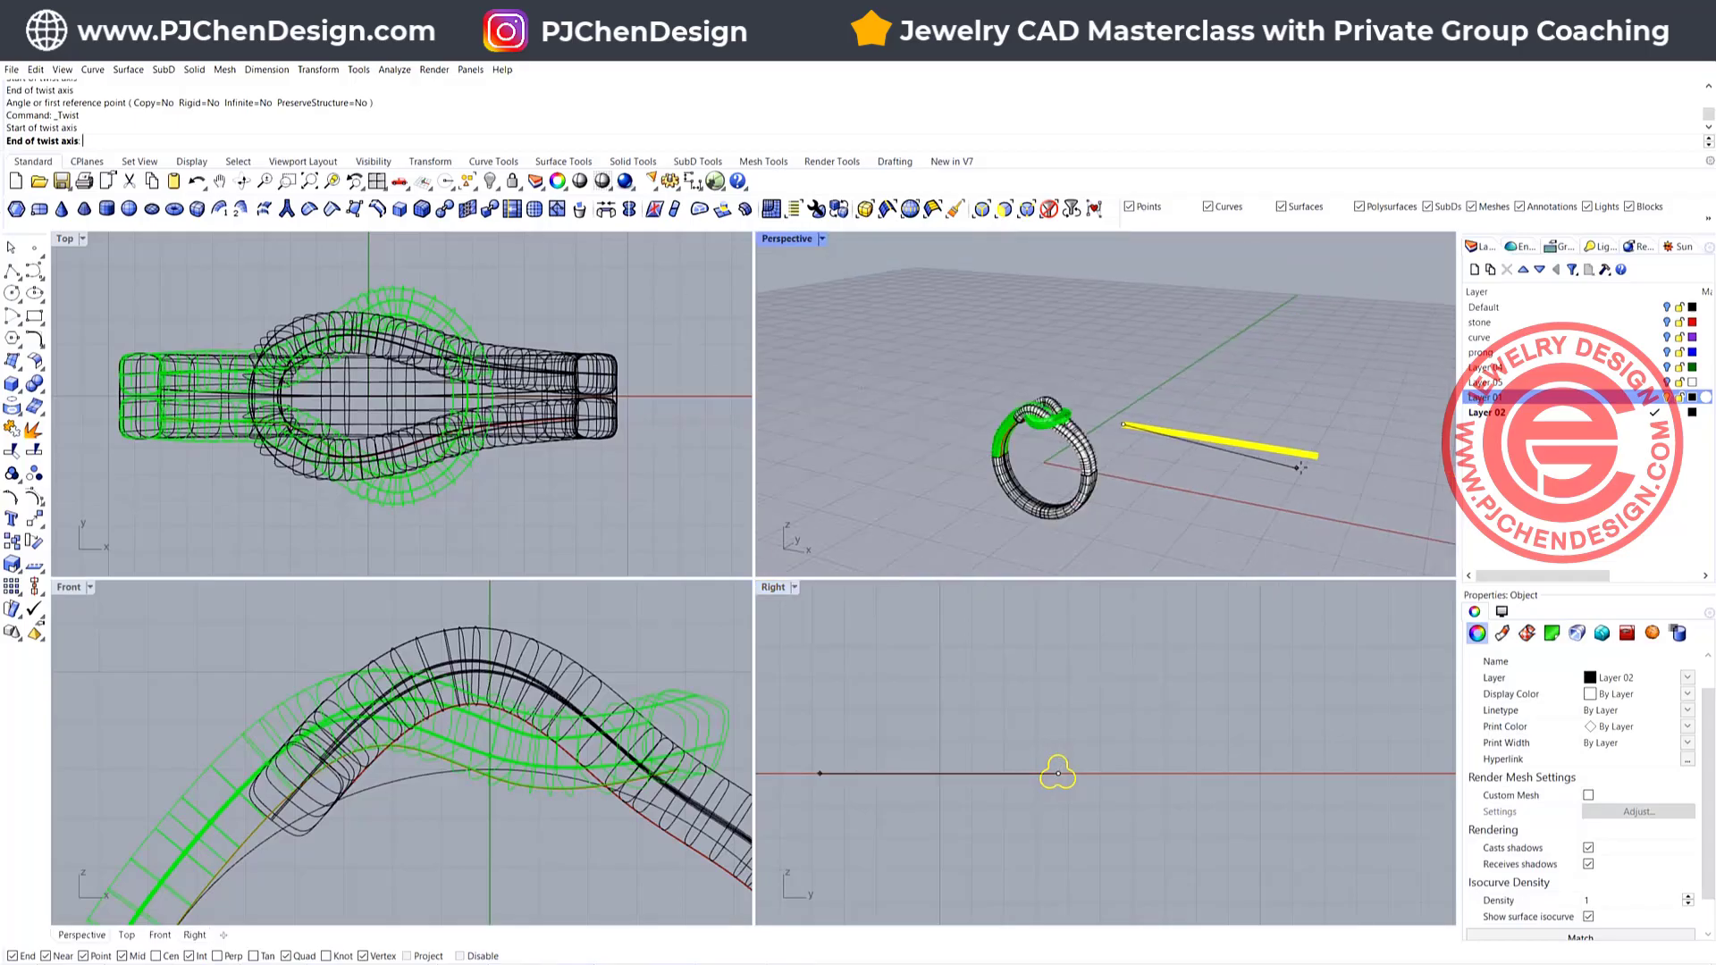
pyautogui.scroll(5, 1340, 458)
pyautogui.scroll(4, 1341, 458)
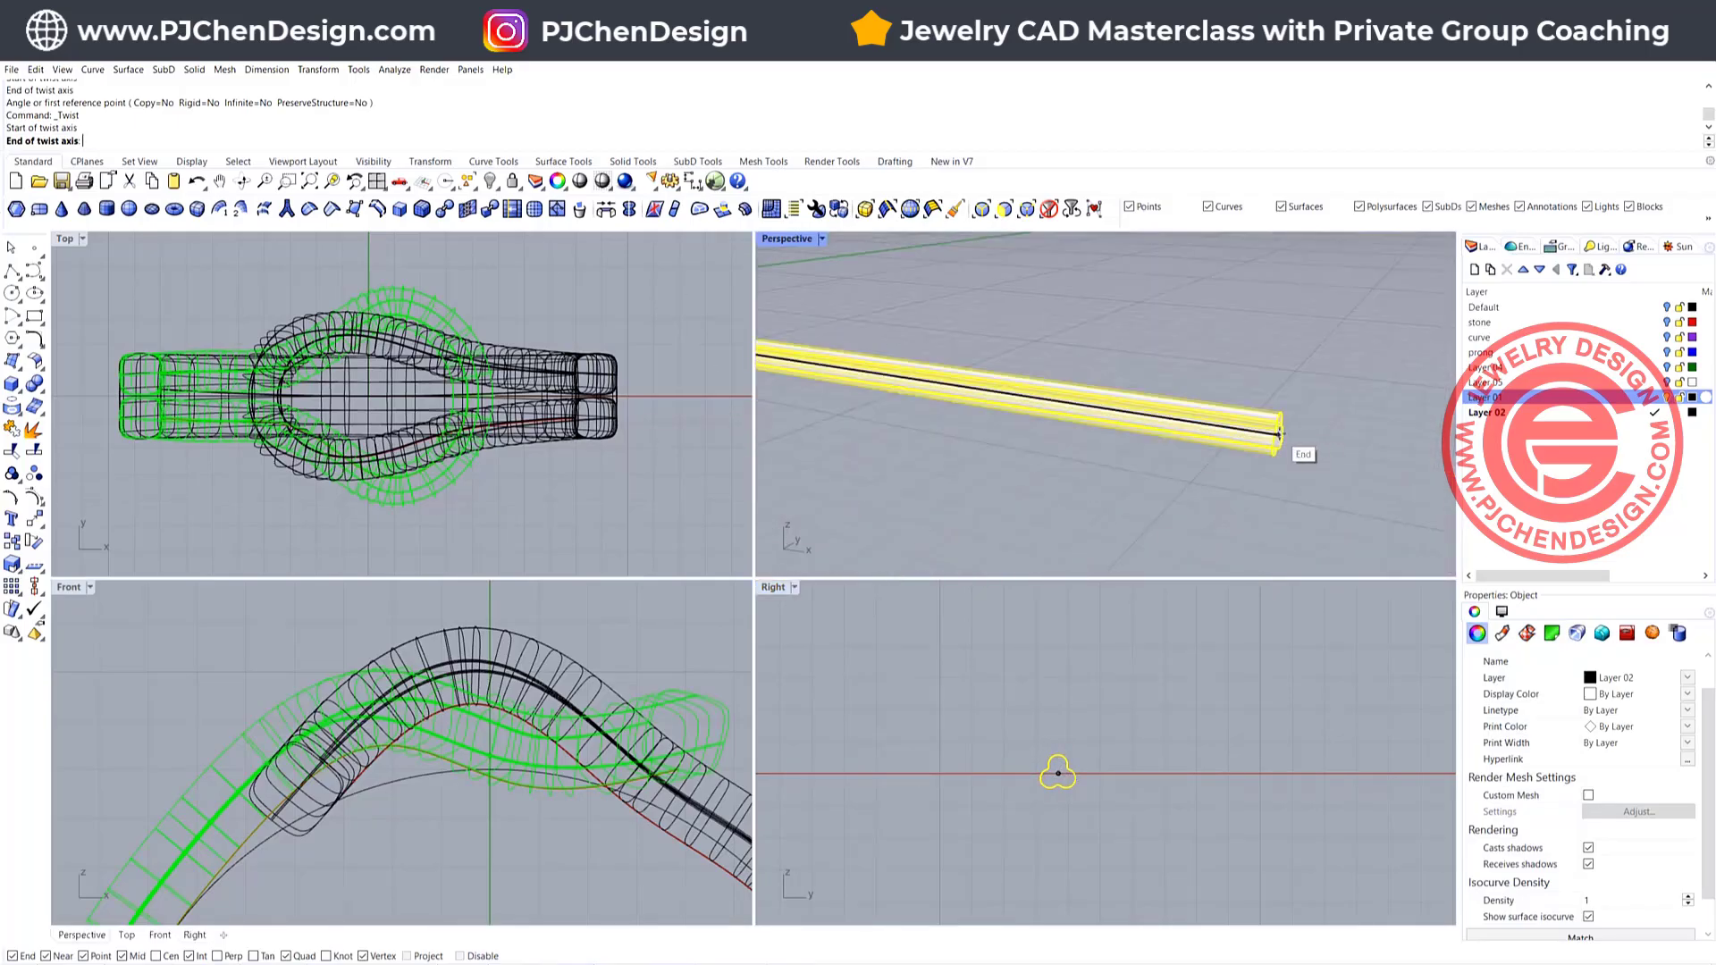
pyautogui.click(1266, 467)
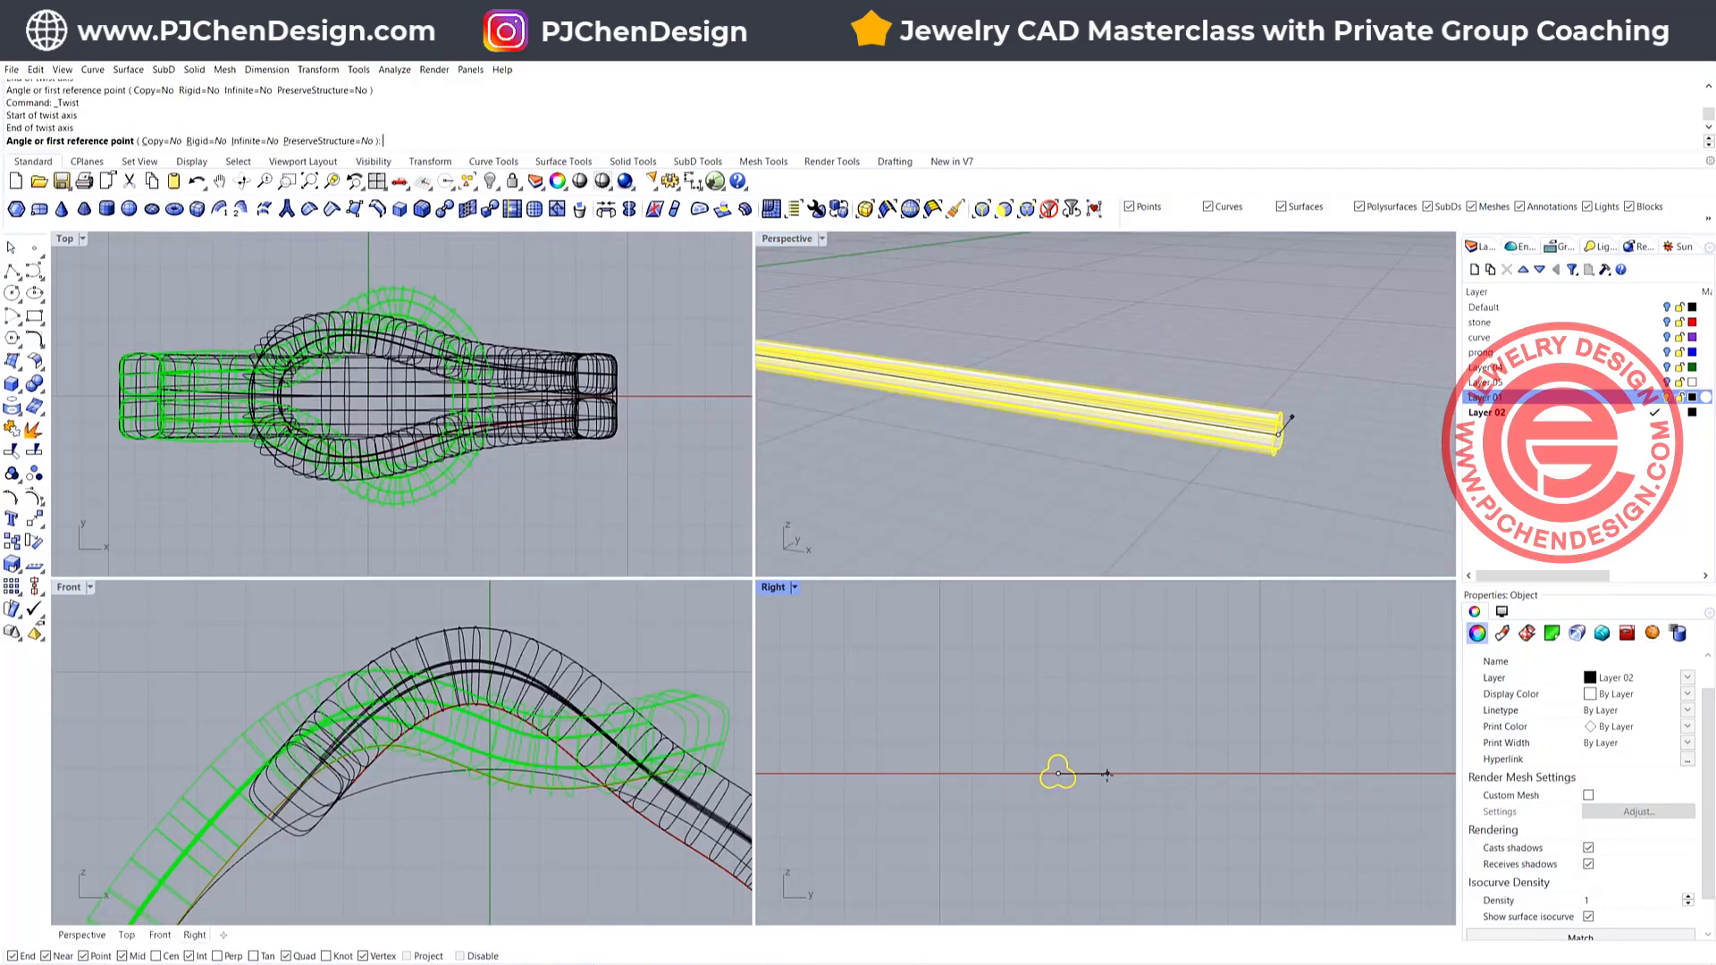
pyautogui.click(1106, 774)
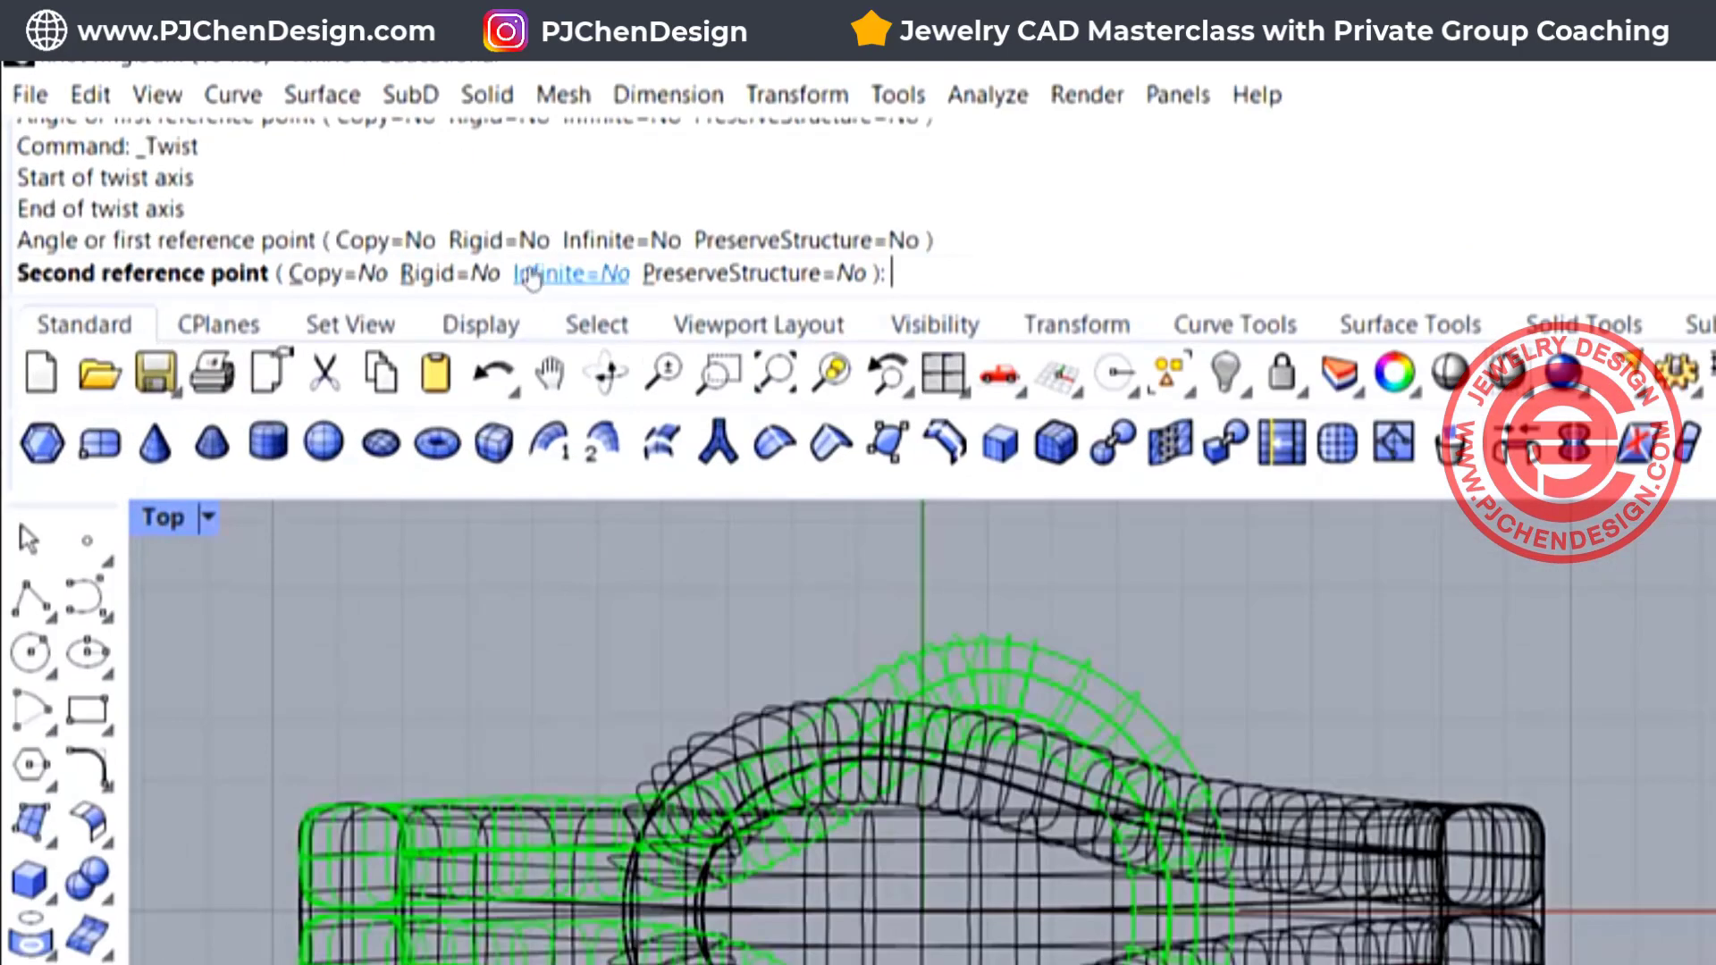
pyautogui.click(218, 138)
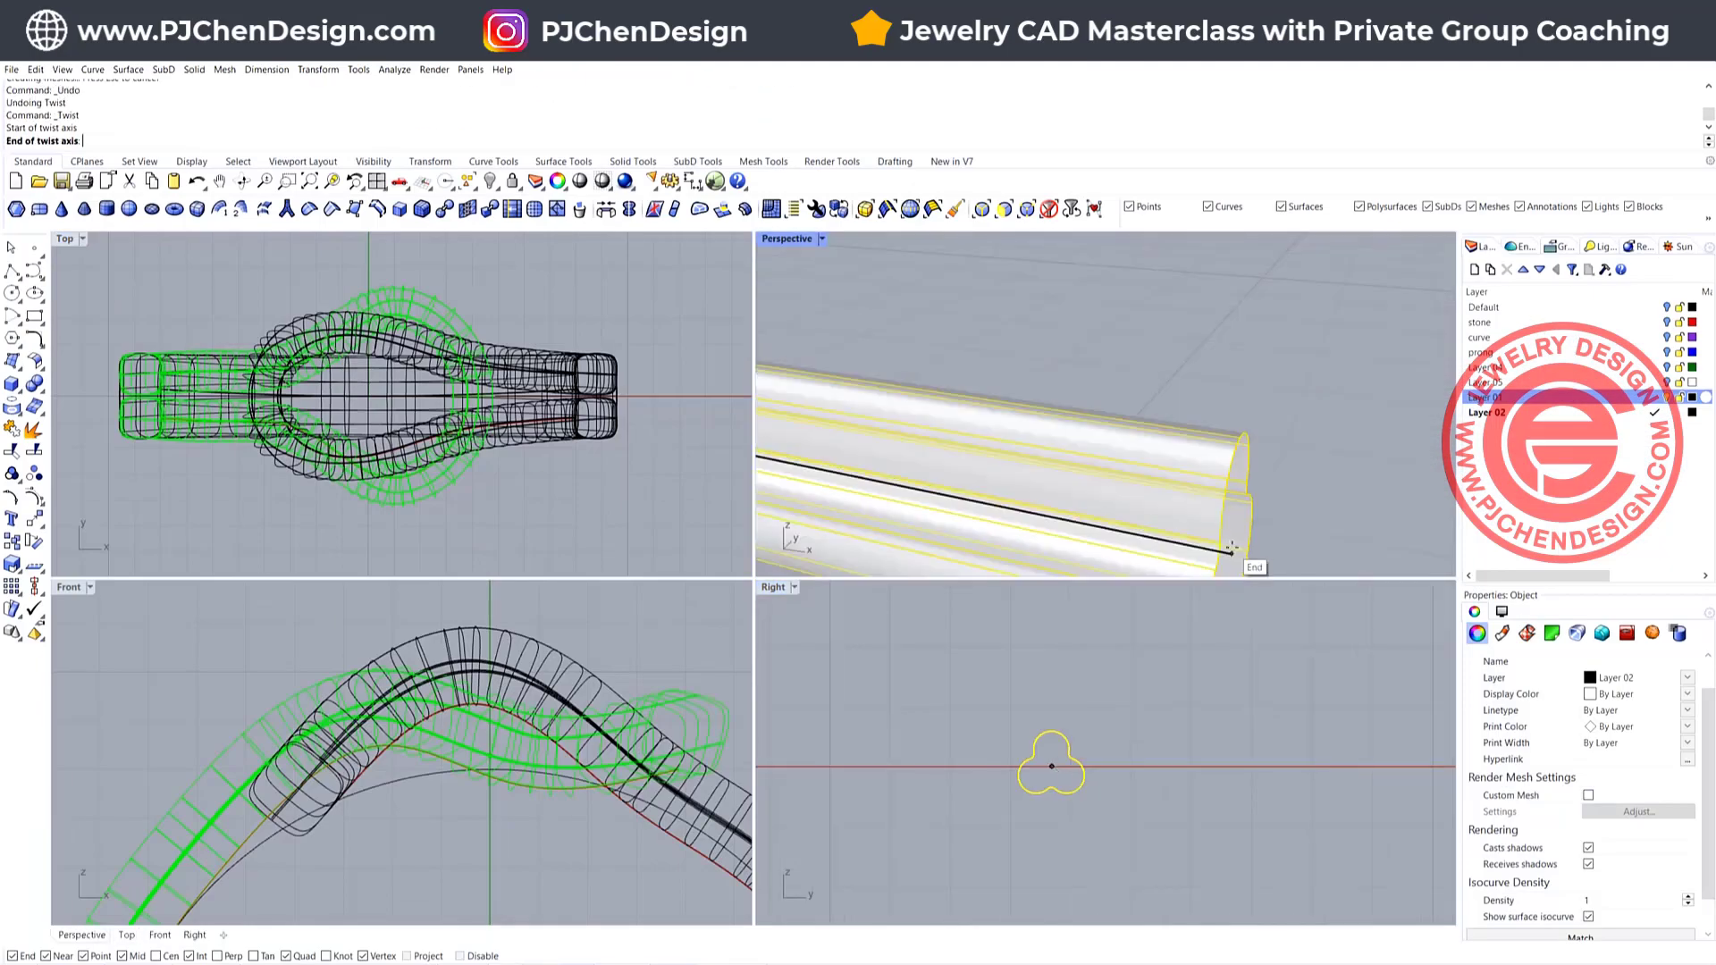
pyautogui.click(1232, 547)
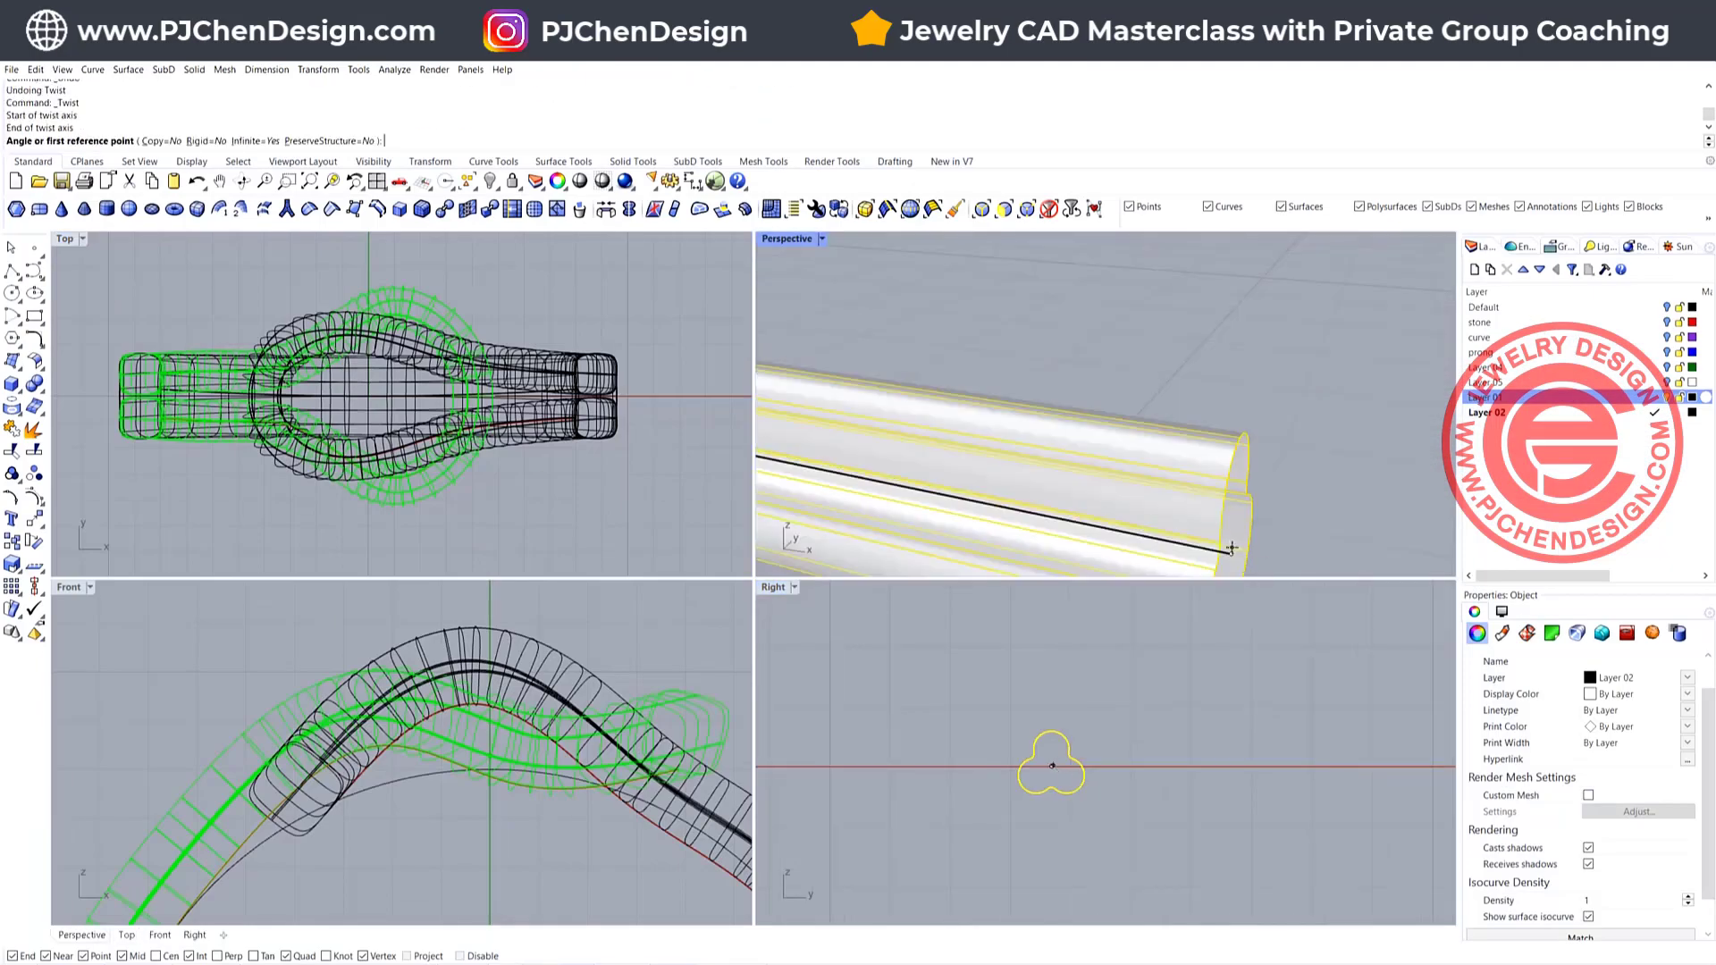
pyautogui.click(1136, 767)
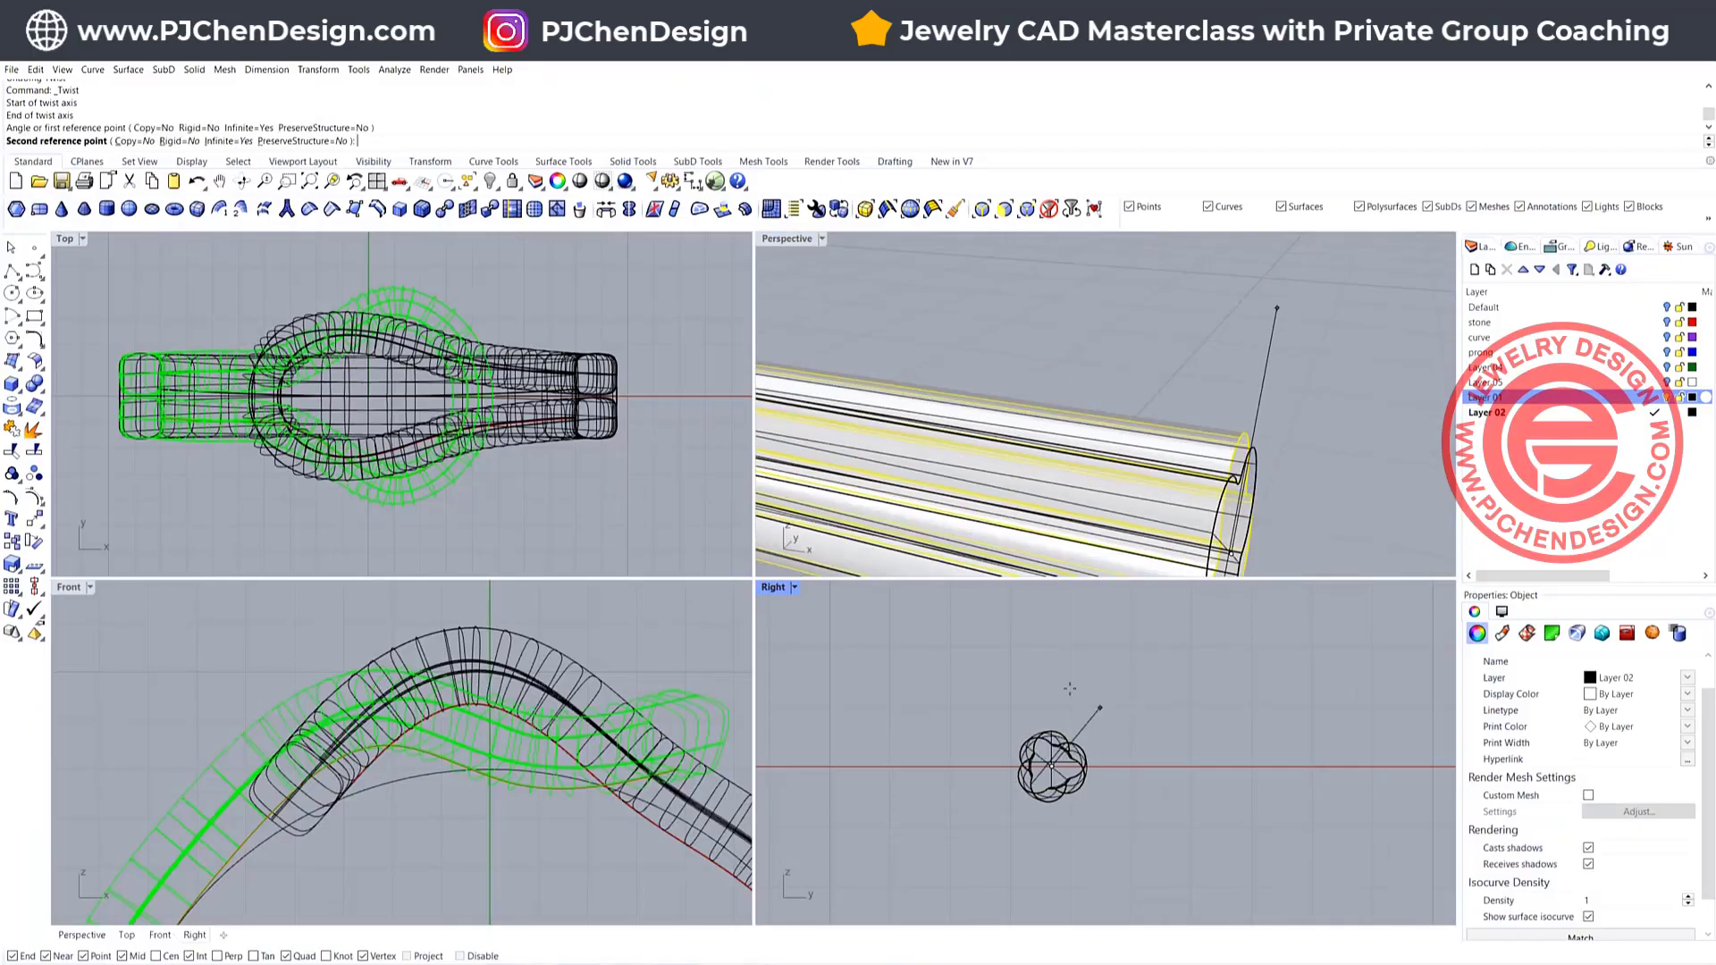
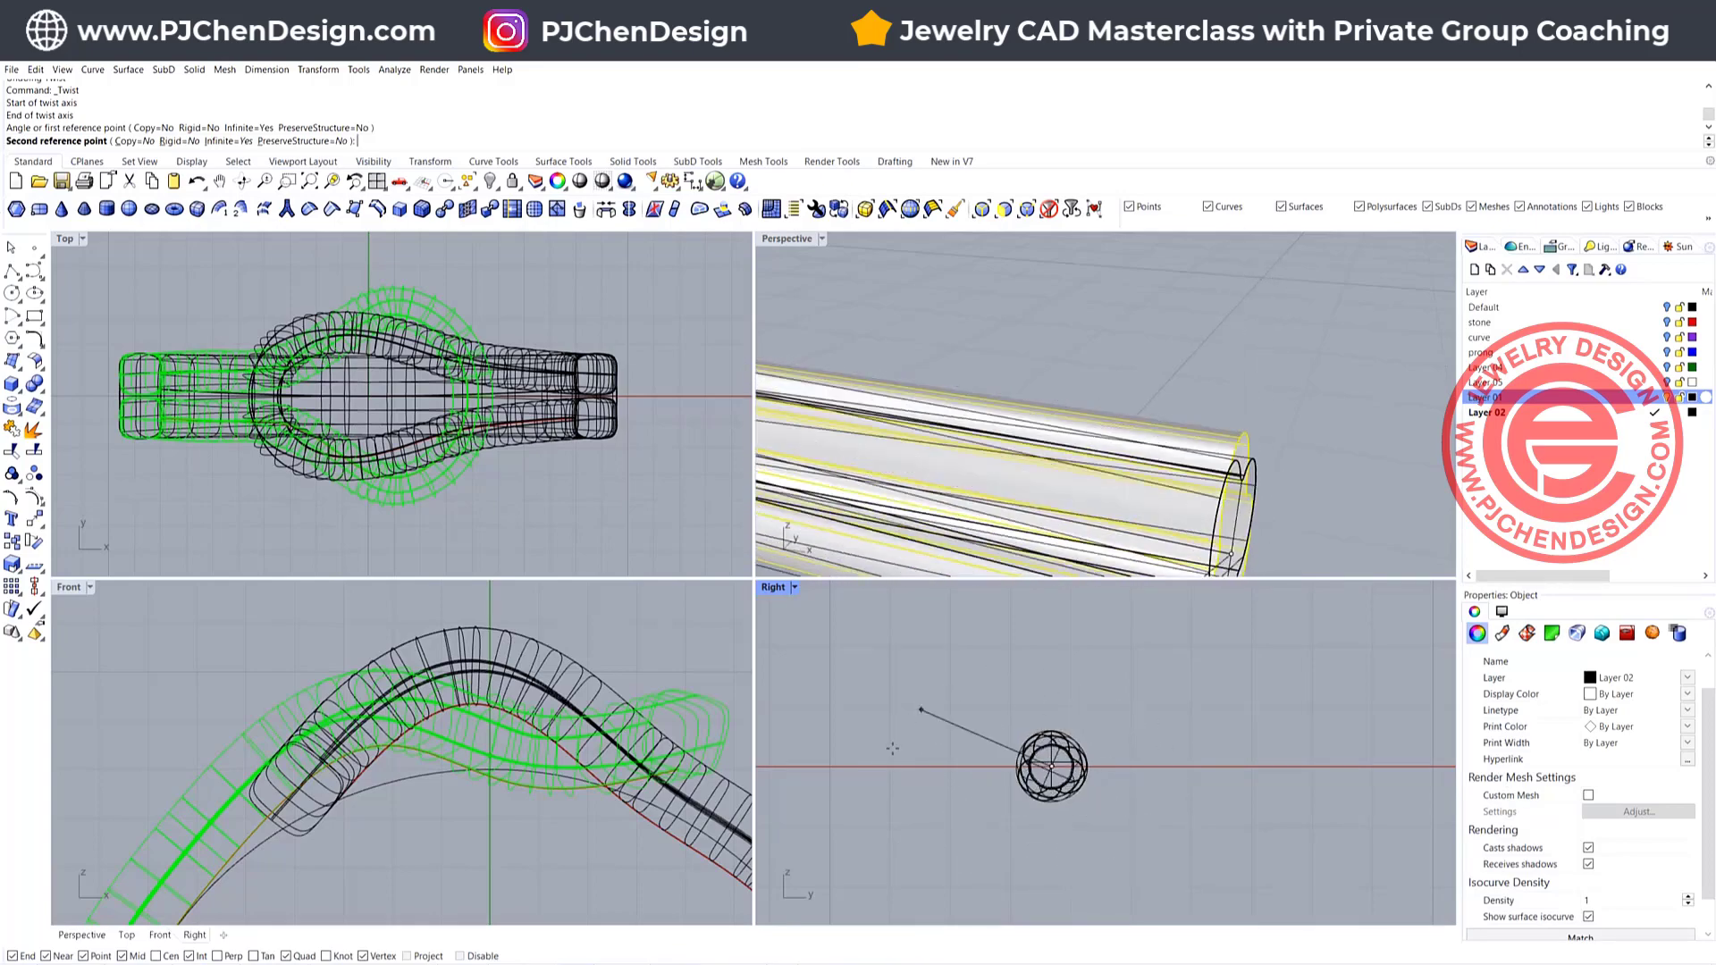
pyautogui.click(1153, 760)
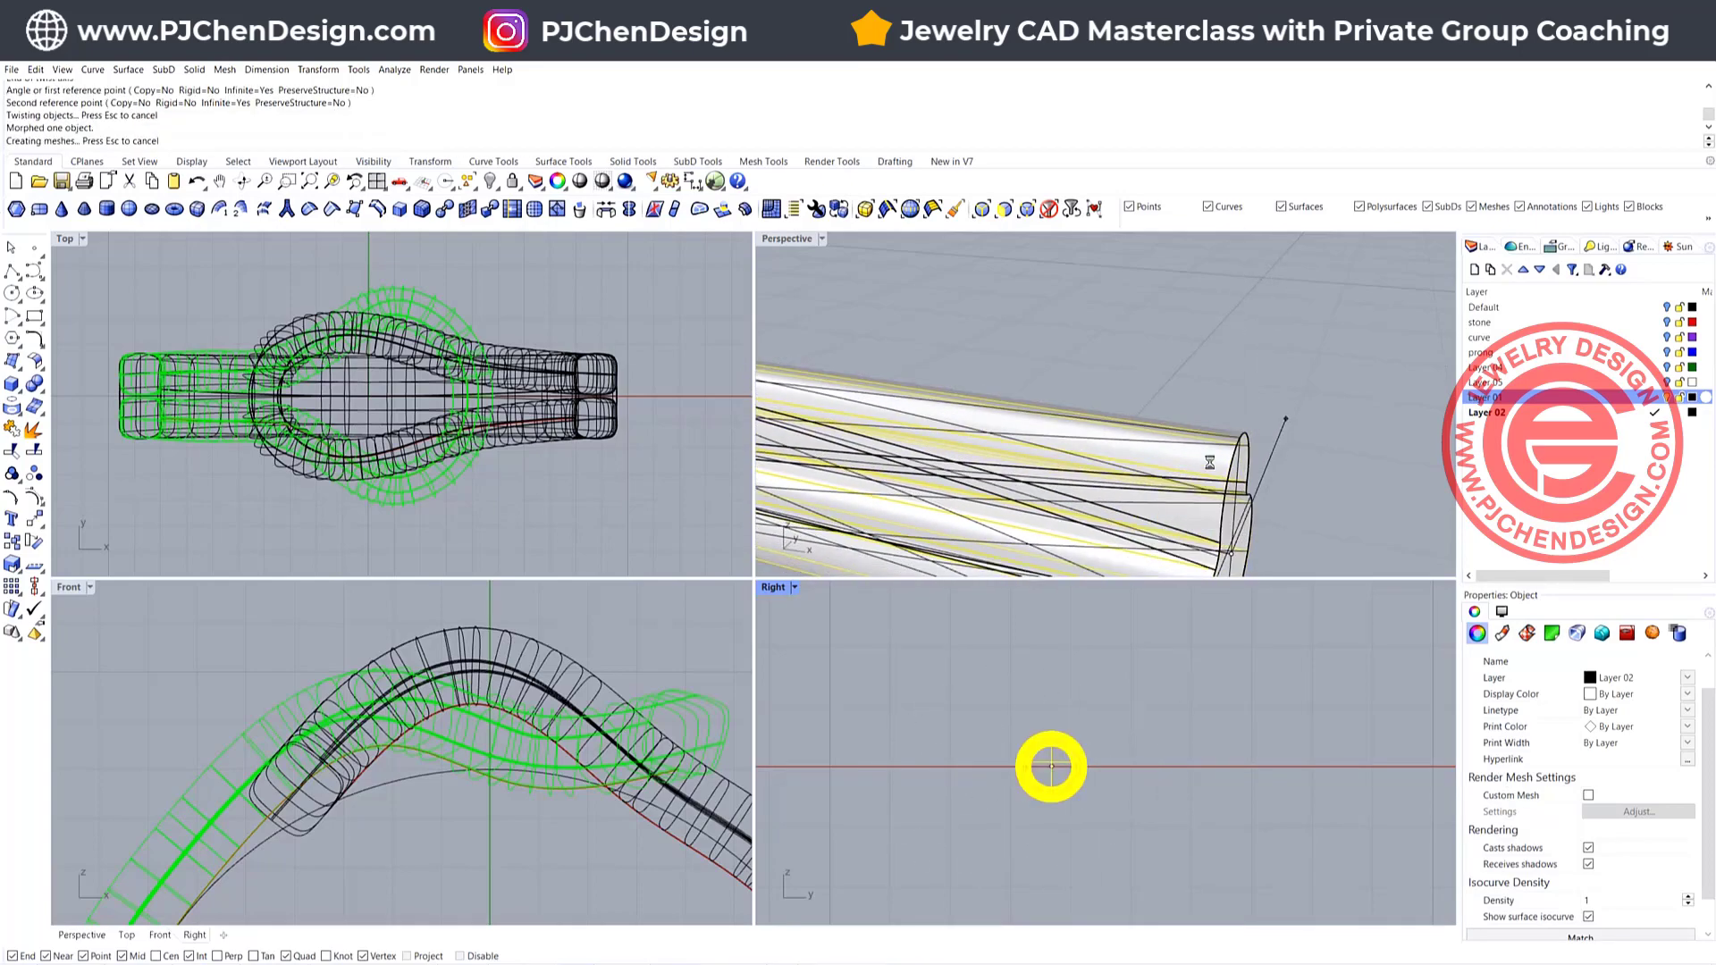
pyautogui.scroll(-5, 1086, 409)
pyautogui.click(1088, 414)
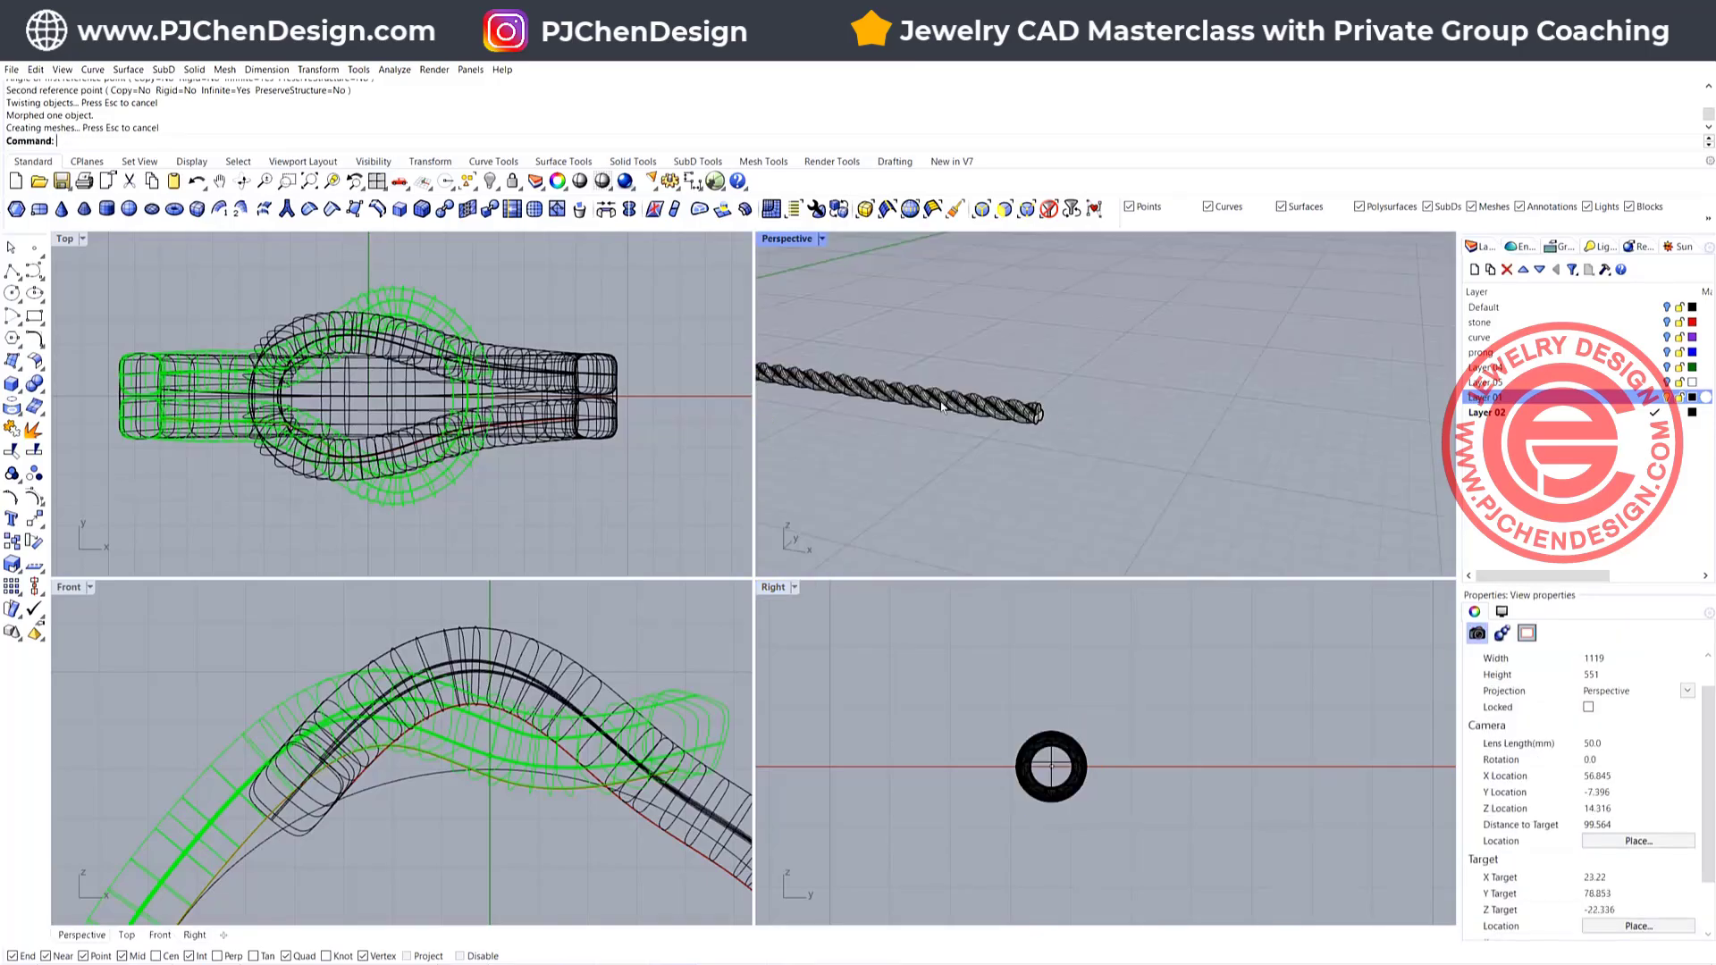
pyautogui.scroll(-4, 938, 414)
pyautogui.keyDown('shift'); pyautogui.moveTo(938, 414); pyautogui.dragTo(1257, 433, button='right'); pyautogui.keyUp('shift')
pyautogui.scroll(1, 938, 414)
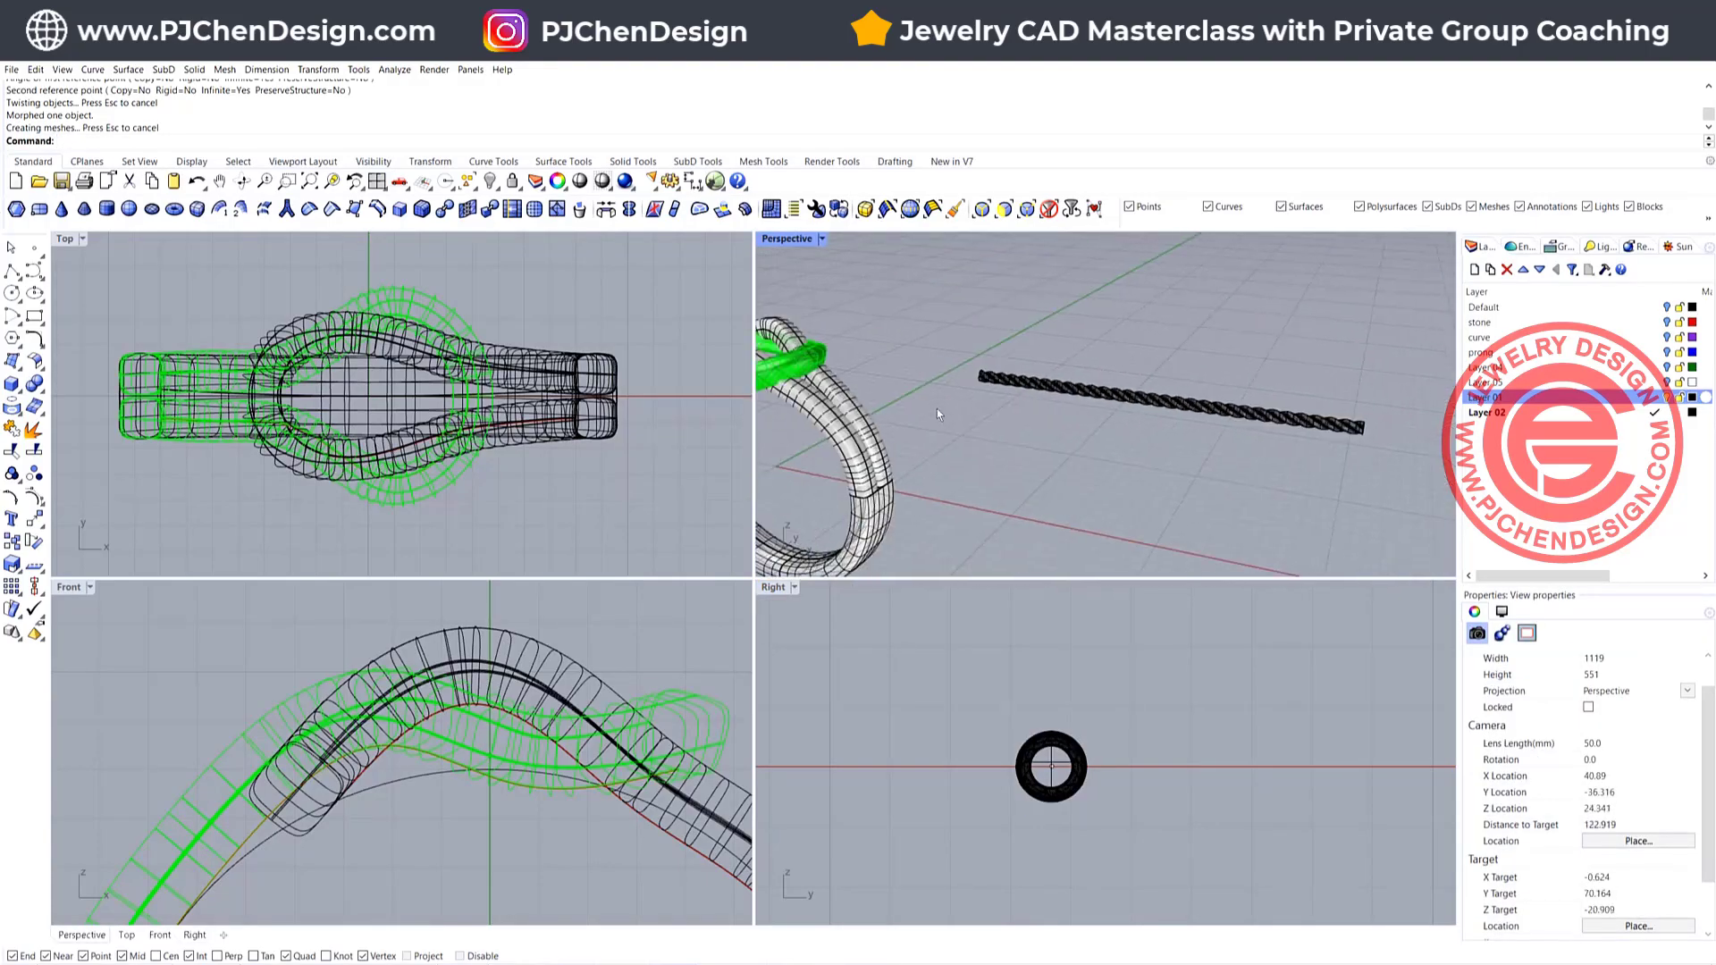
# Delete the black swept loop surface that covers the red rail curve on the ring
pyautogui.click(886, 436)
pyautogui.press('Delete')
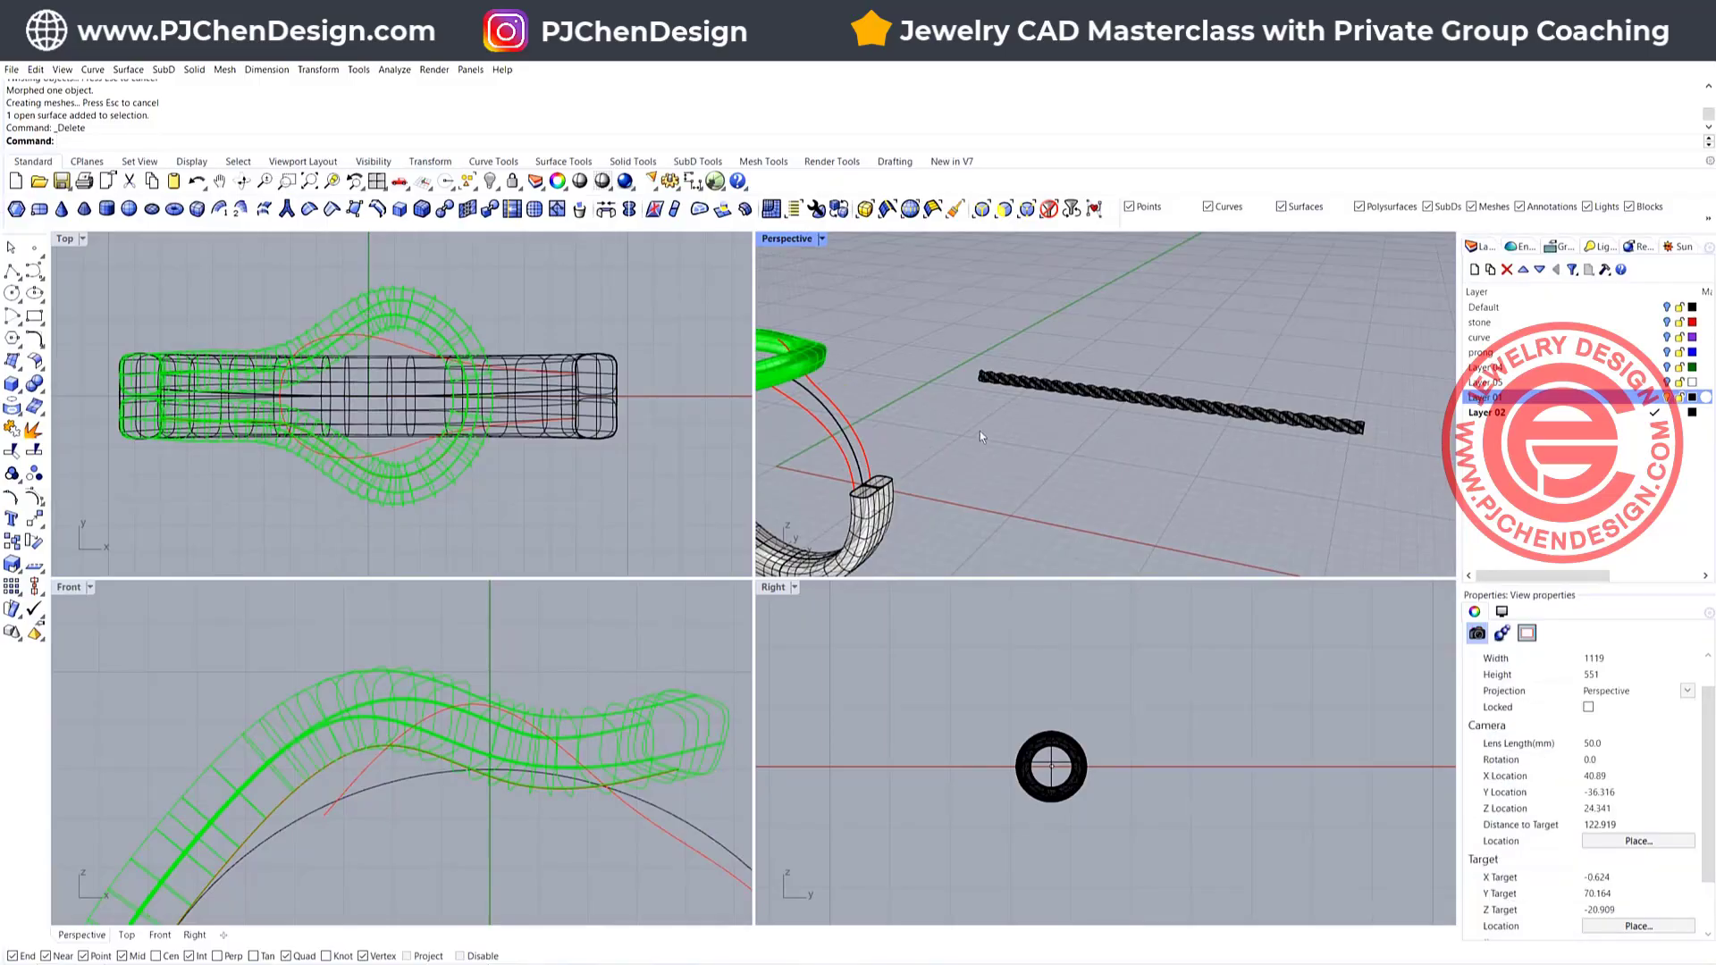
pyautogui.moveTo(980, 433); pyautogui.dragTo(1007, 450, button='right')
pyautogui.scroll(5, 1072, 475)
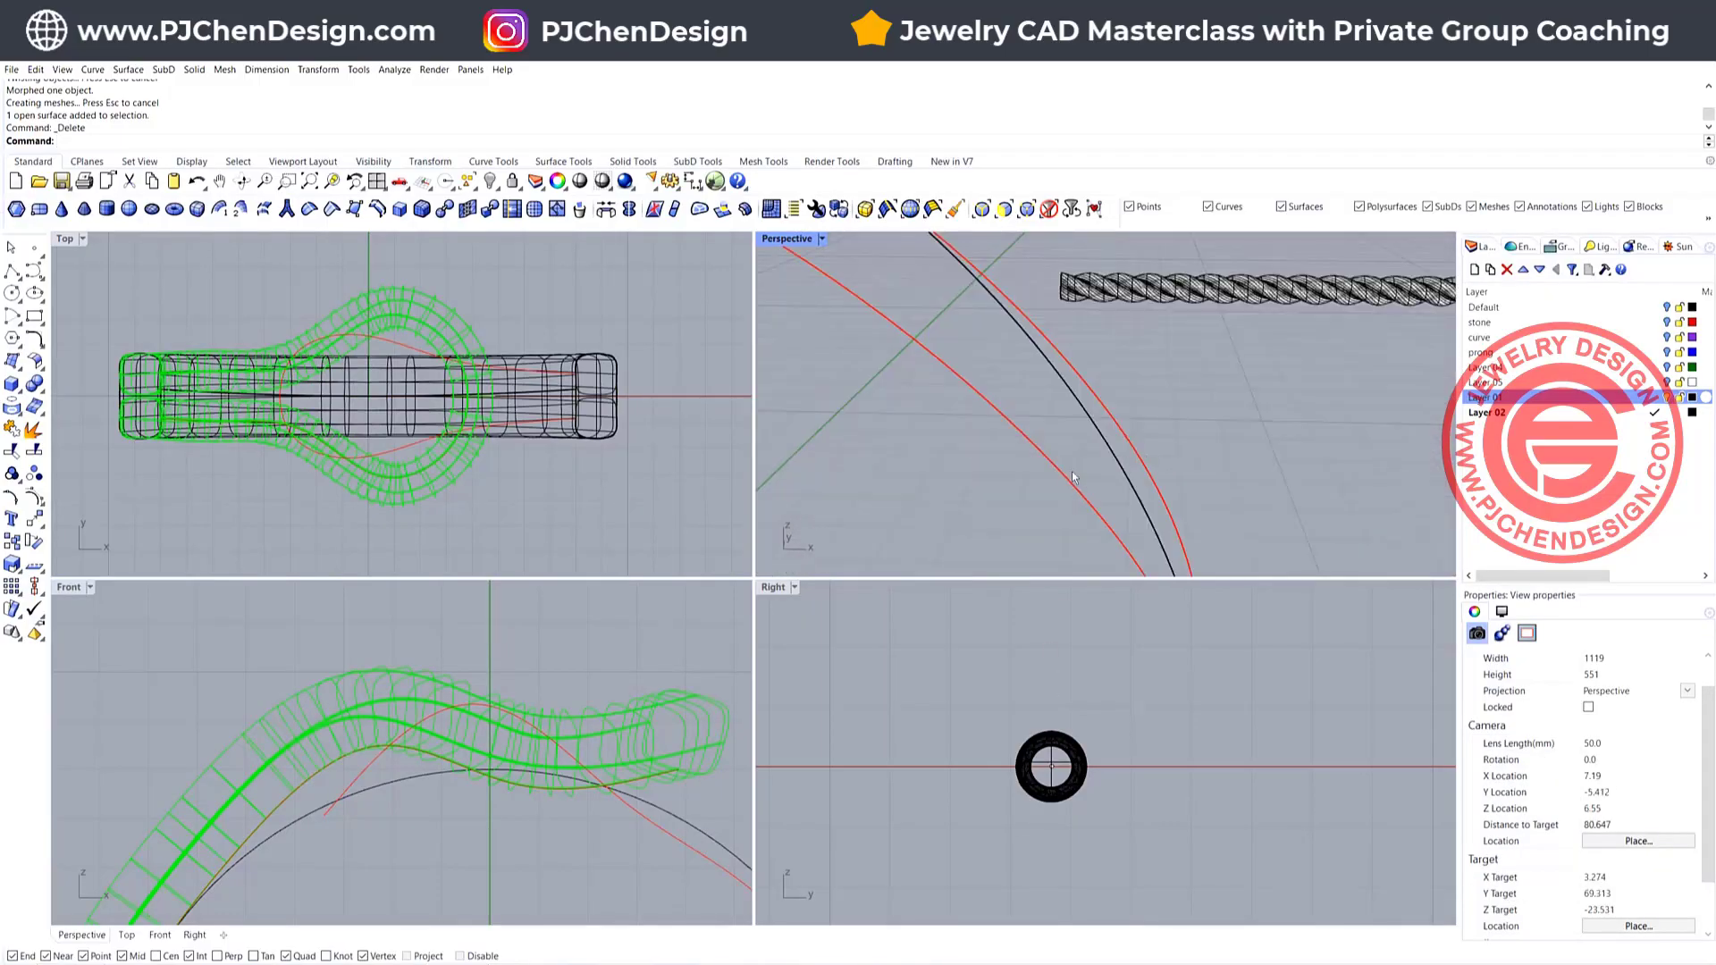
pyautogui.click(1059, 489)
pyautogui.scroll(-5, 1164, 527)
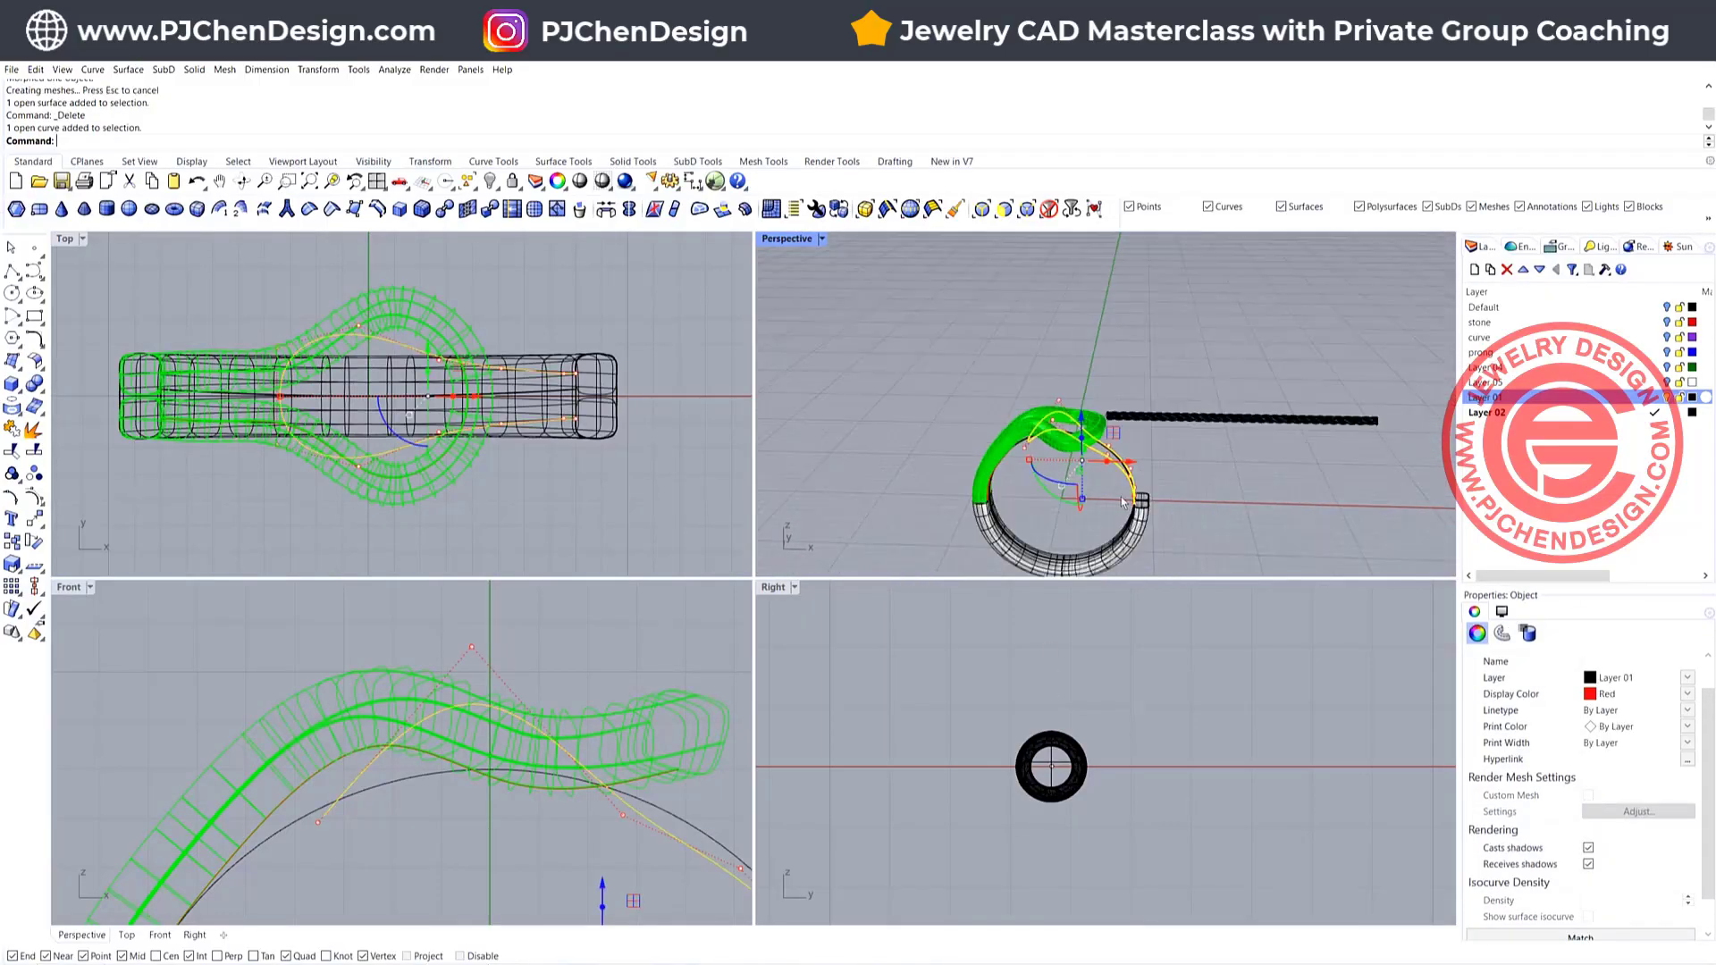
pyautogui.scroll(3, 1124, 498)
pyautogui.scroll(5, 1135, 397)
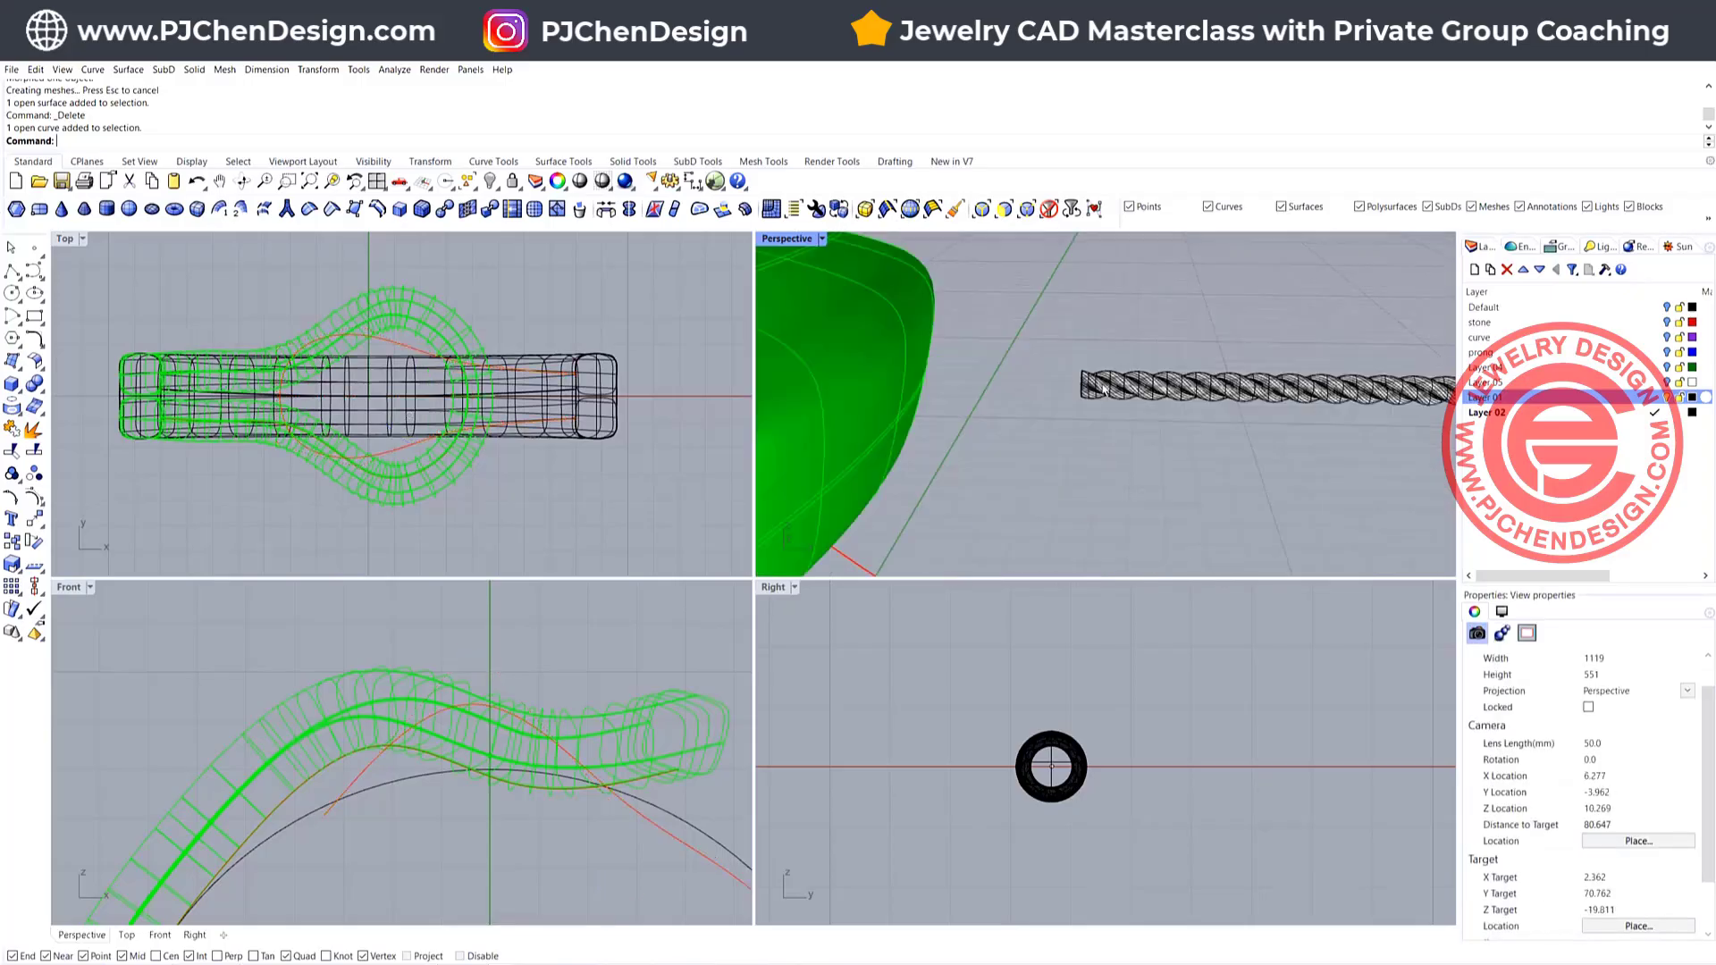
# Align the straight line with the bottom of the twisted rope and place both above the small trefoil profile
pyautogui.click(1101, 386)
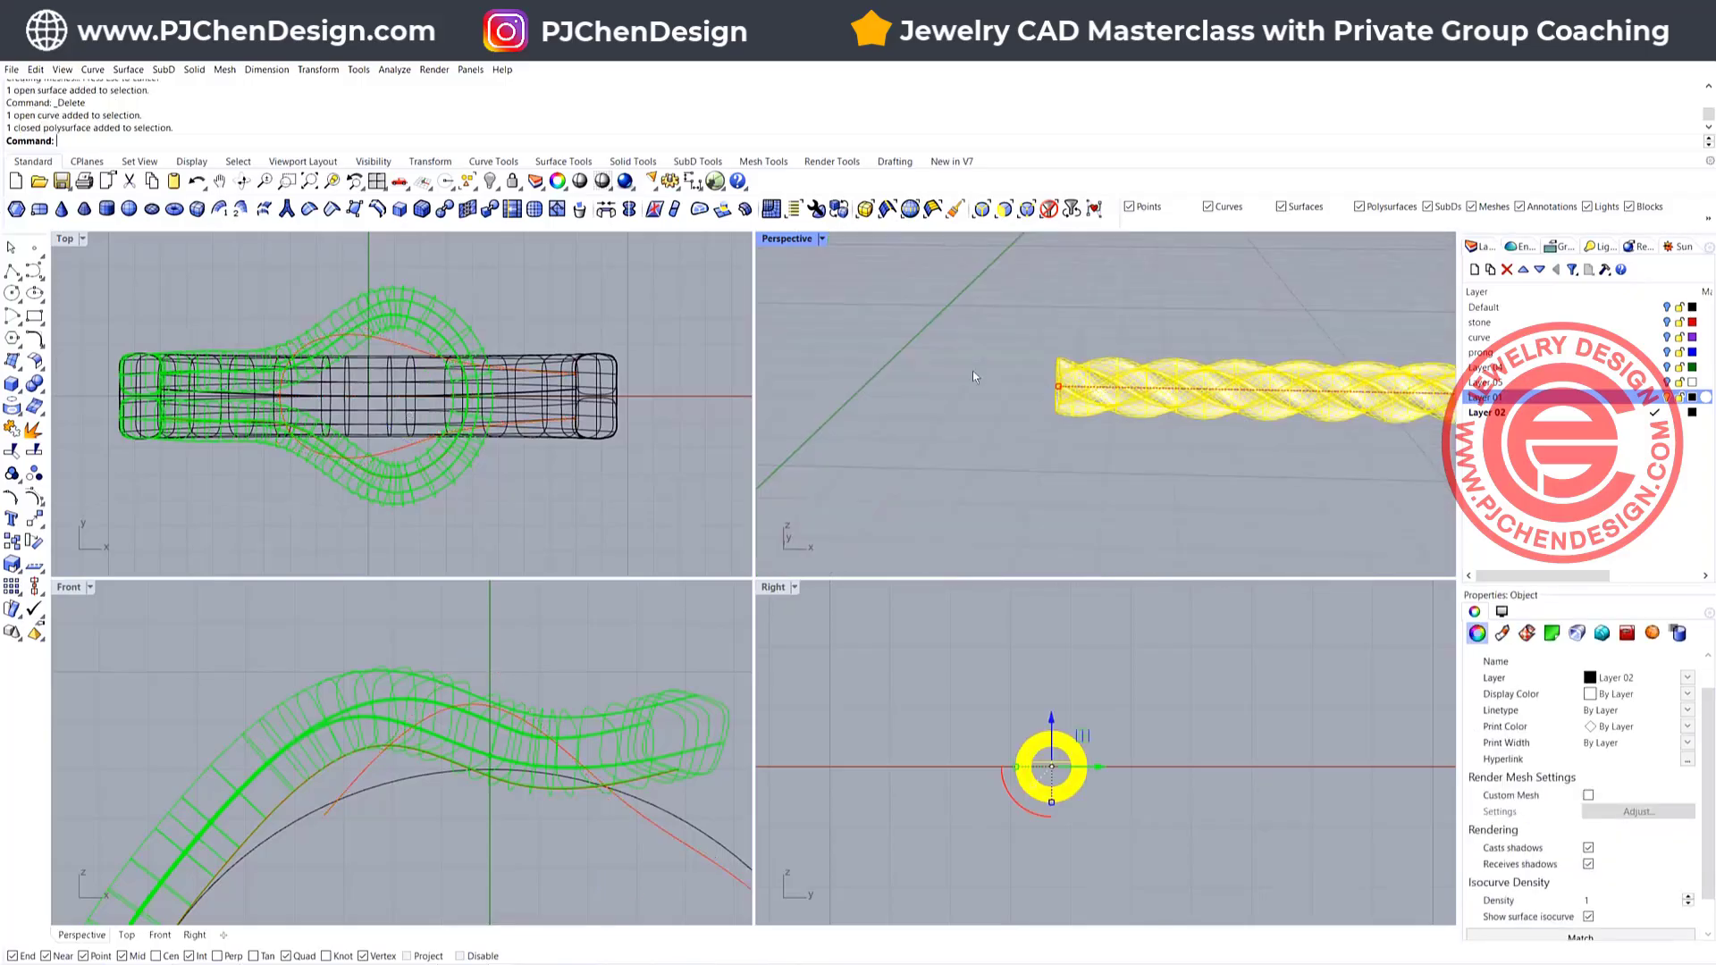
pyautogui.click(972, 372)
pyautogui.click(1124, 391)
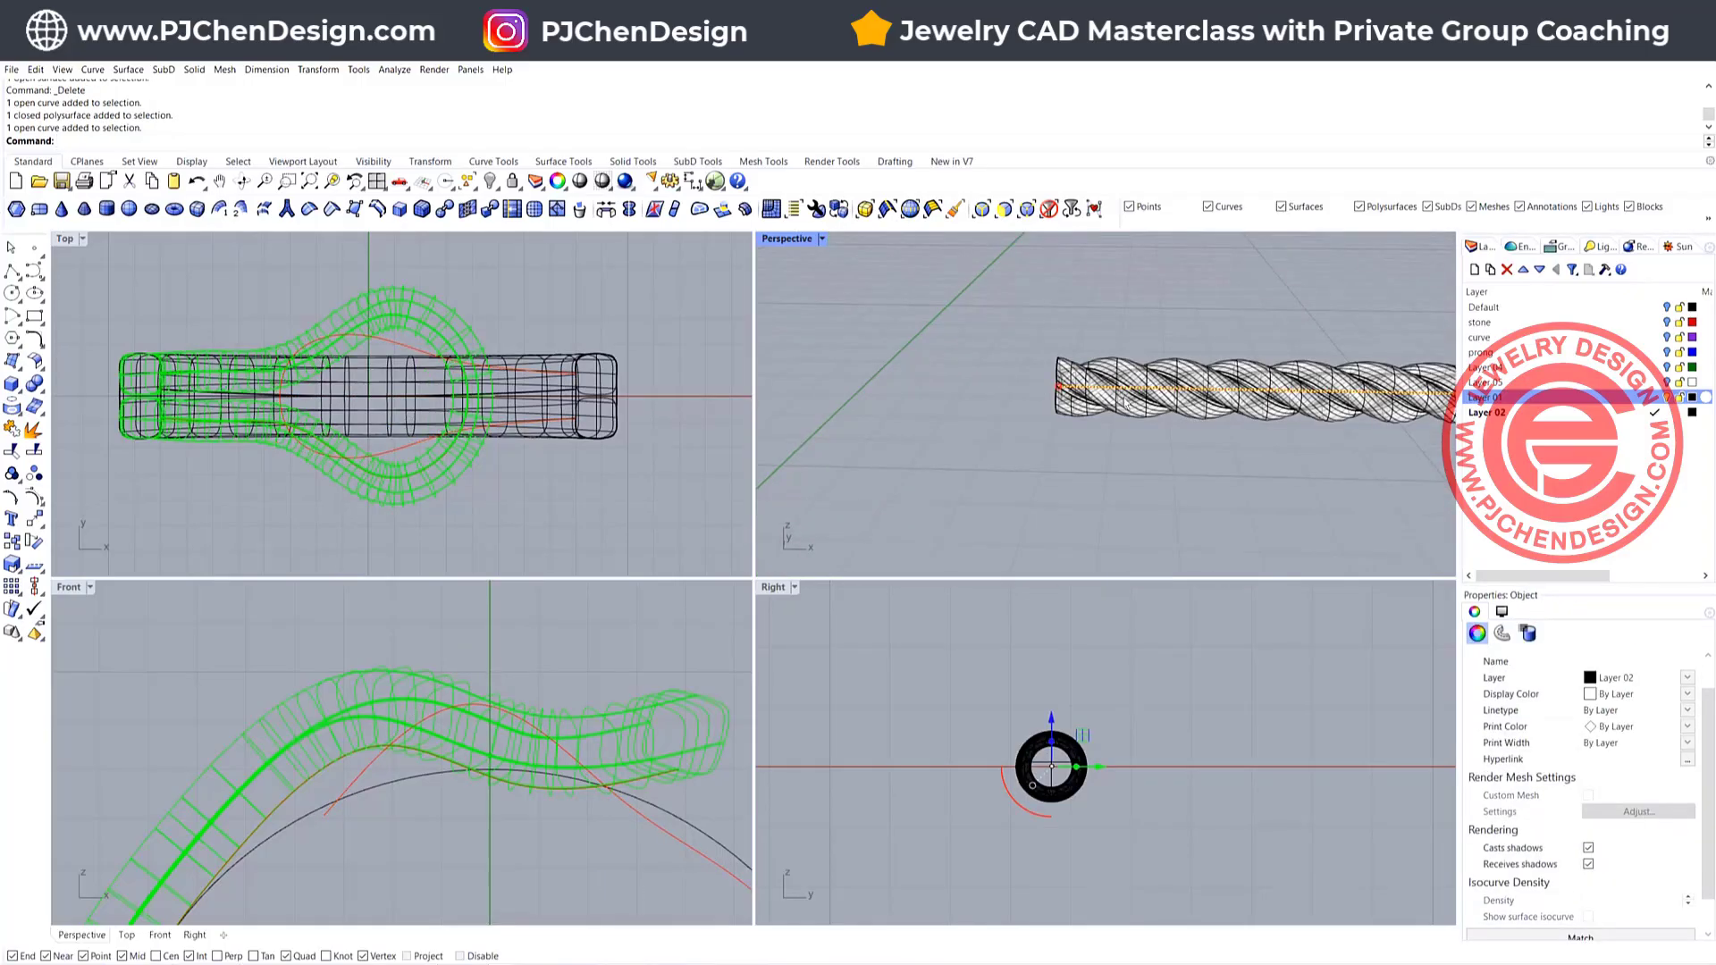
pyautogui.keyDown('shift'); pyautogui.click(1122, 409); pyautogui.keyUp('shift')
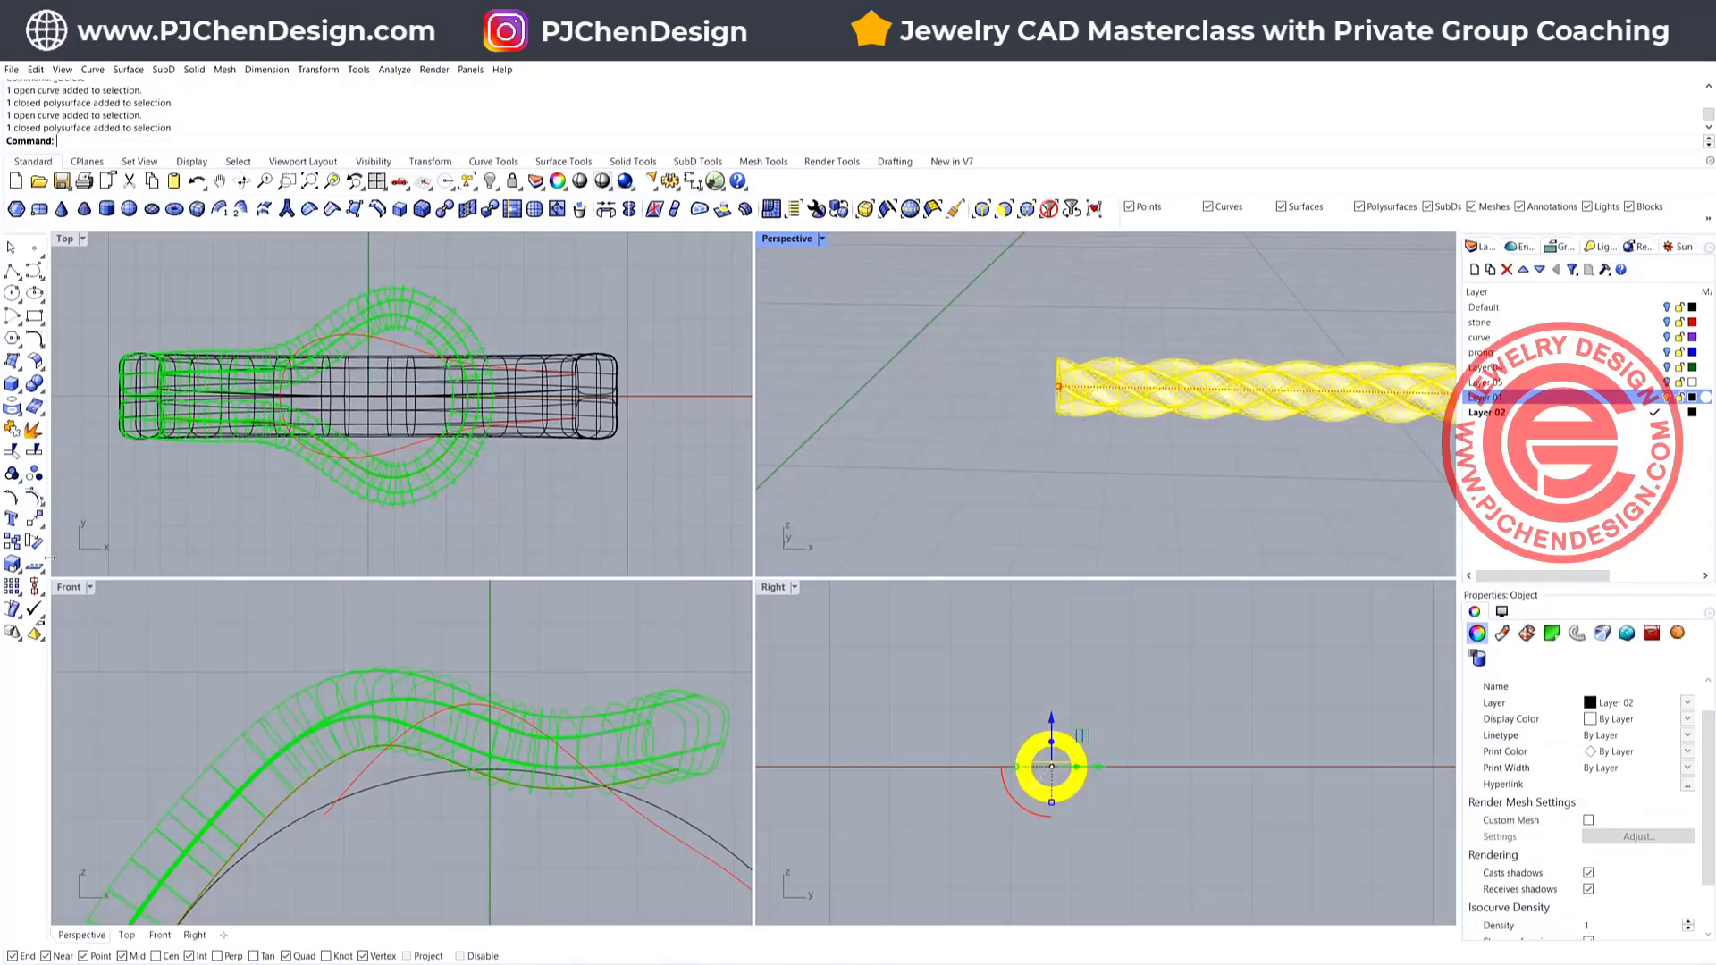
pyautogui.click(36, 586)
pyautogui.click(87, 598)
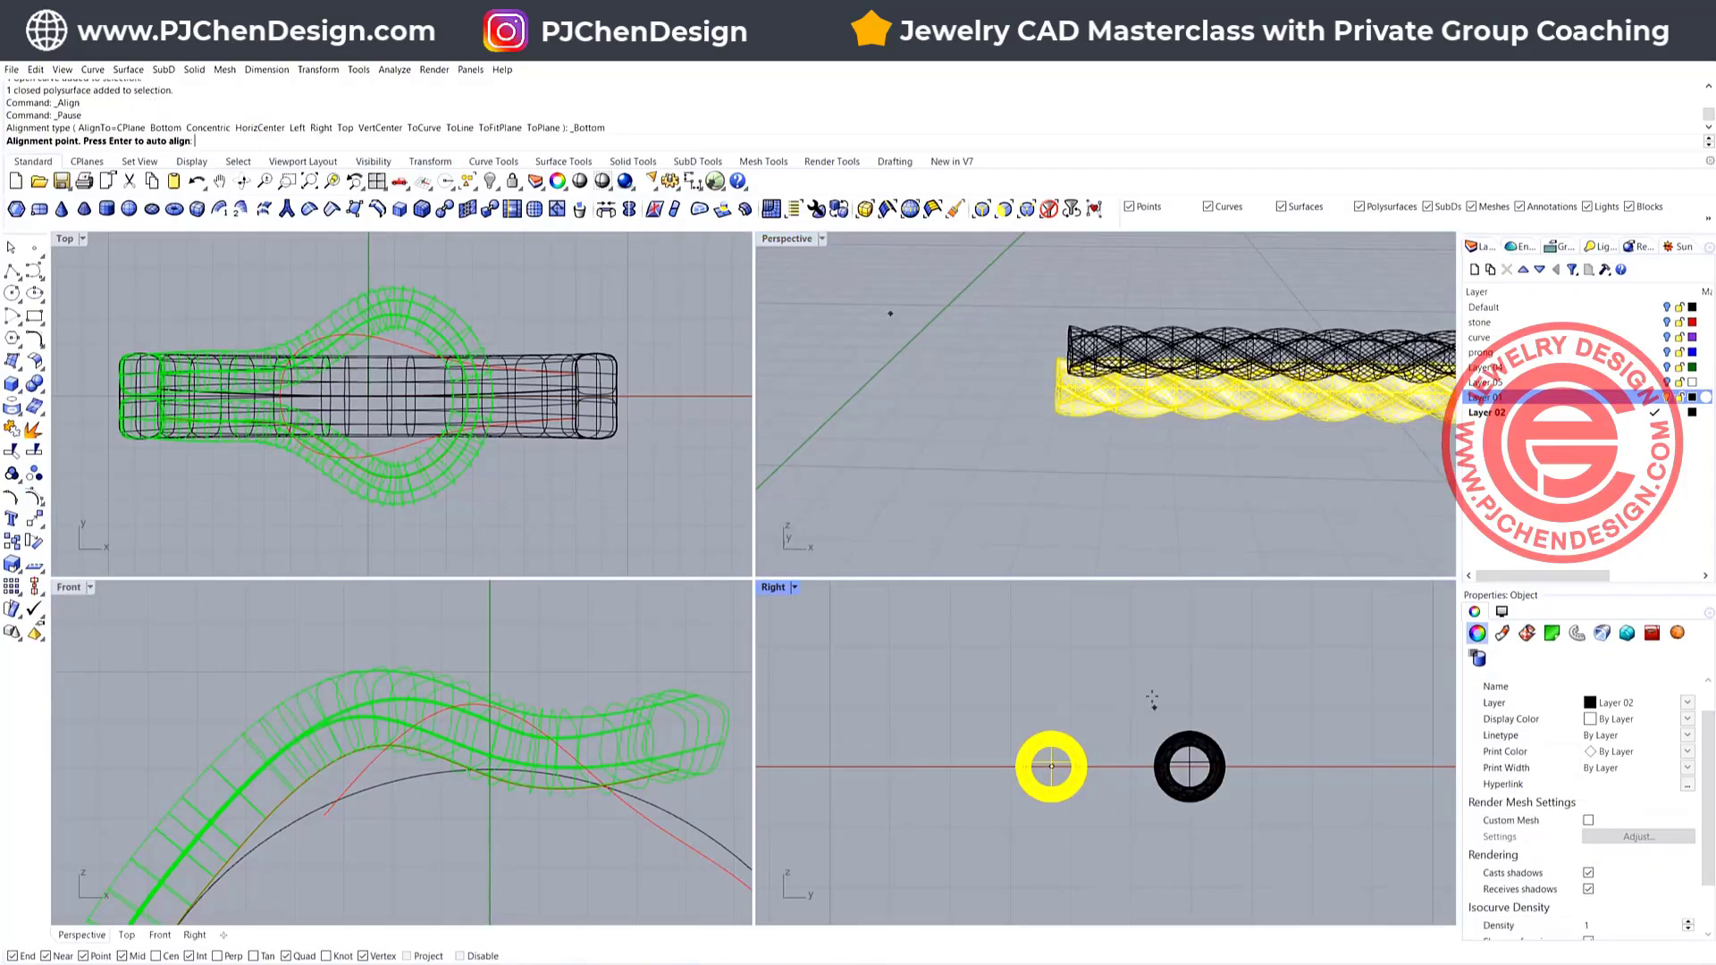
pyautogui.press('Return')
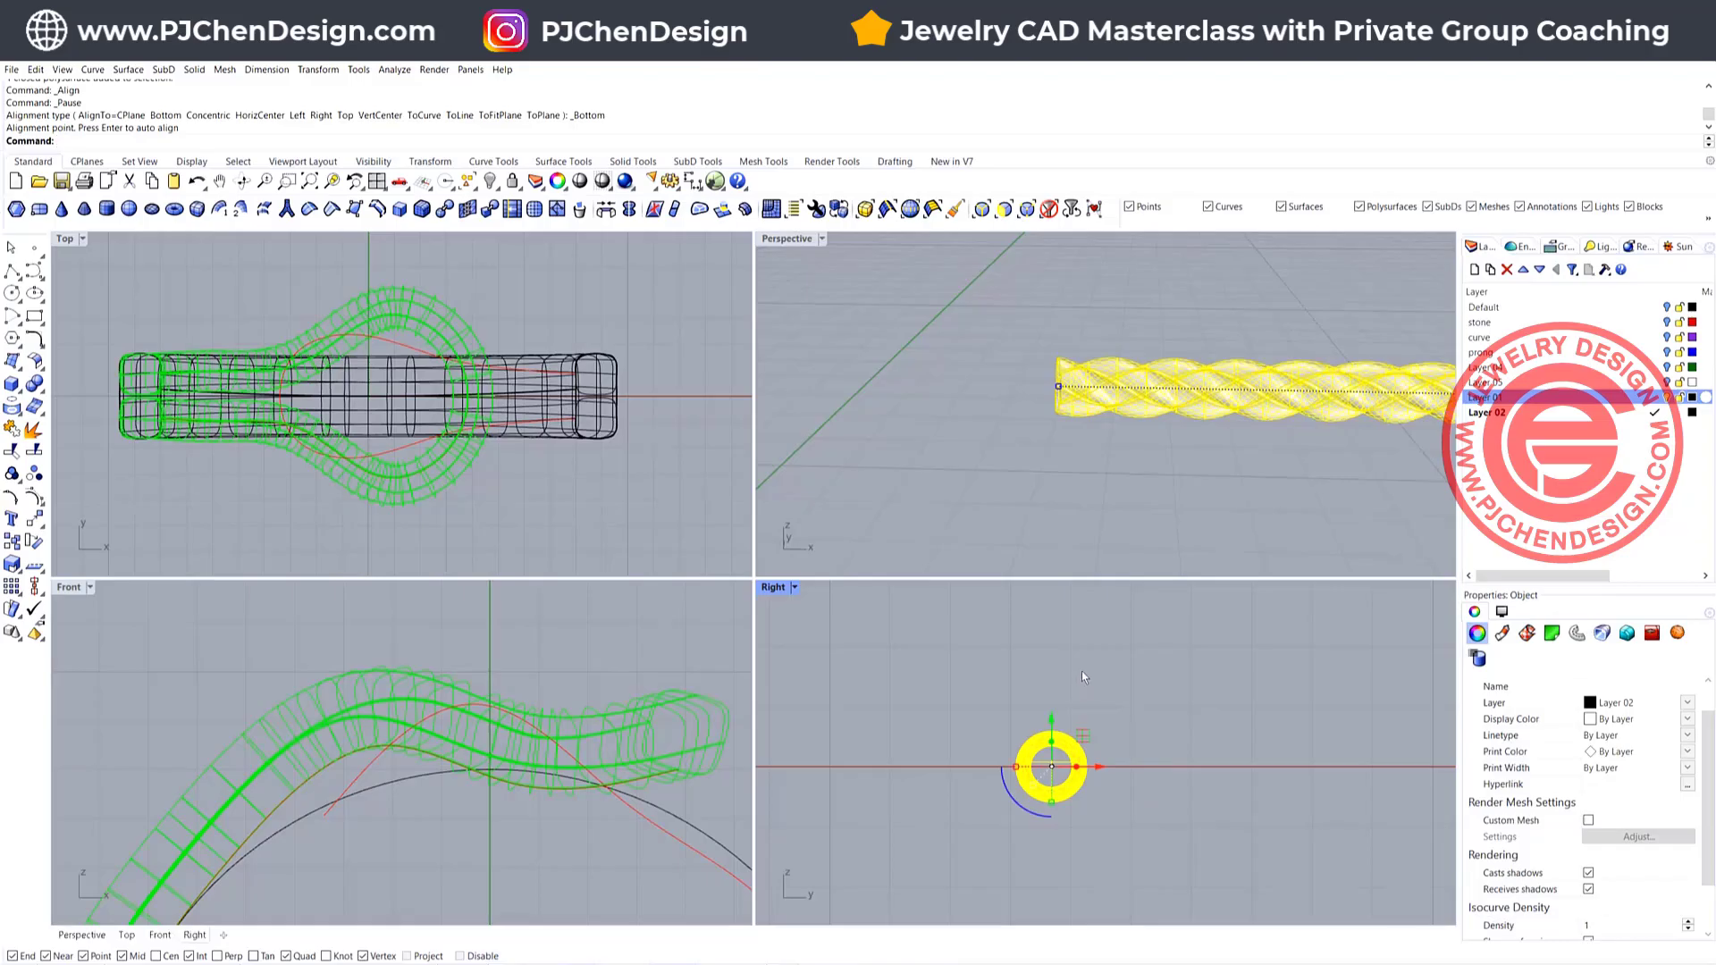
pyautogui.hotkey('ctrl', 'z')
pyautogui.hotkey('ctrl', 'z')
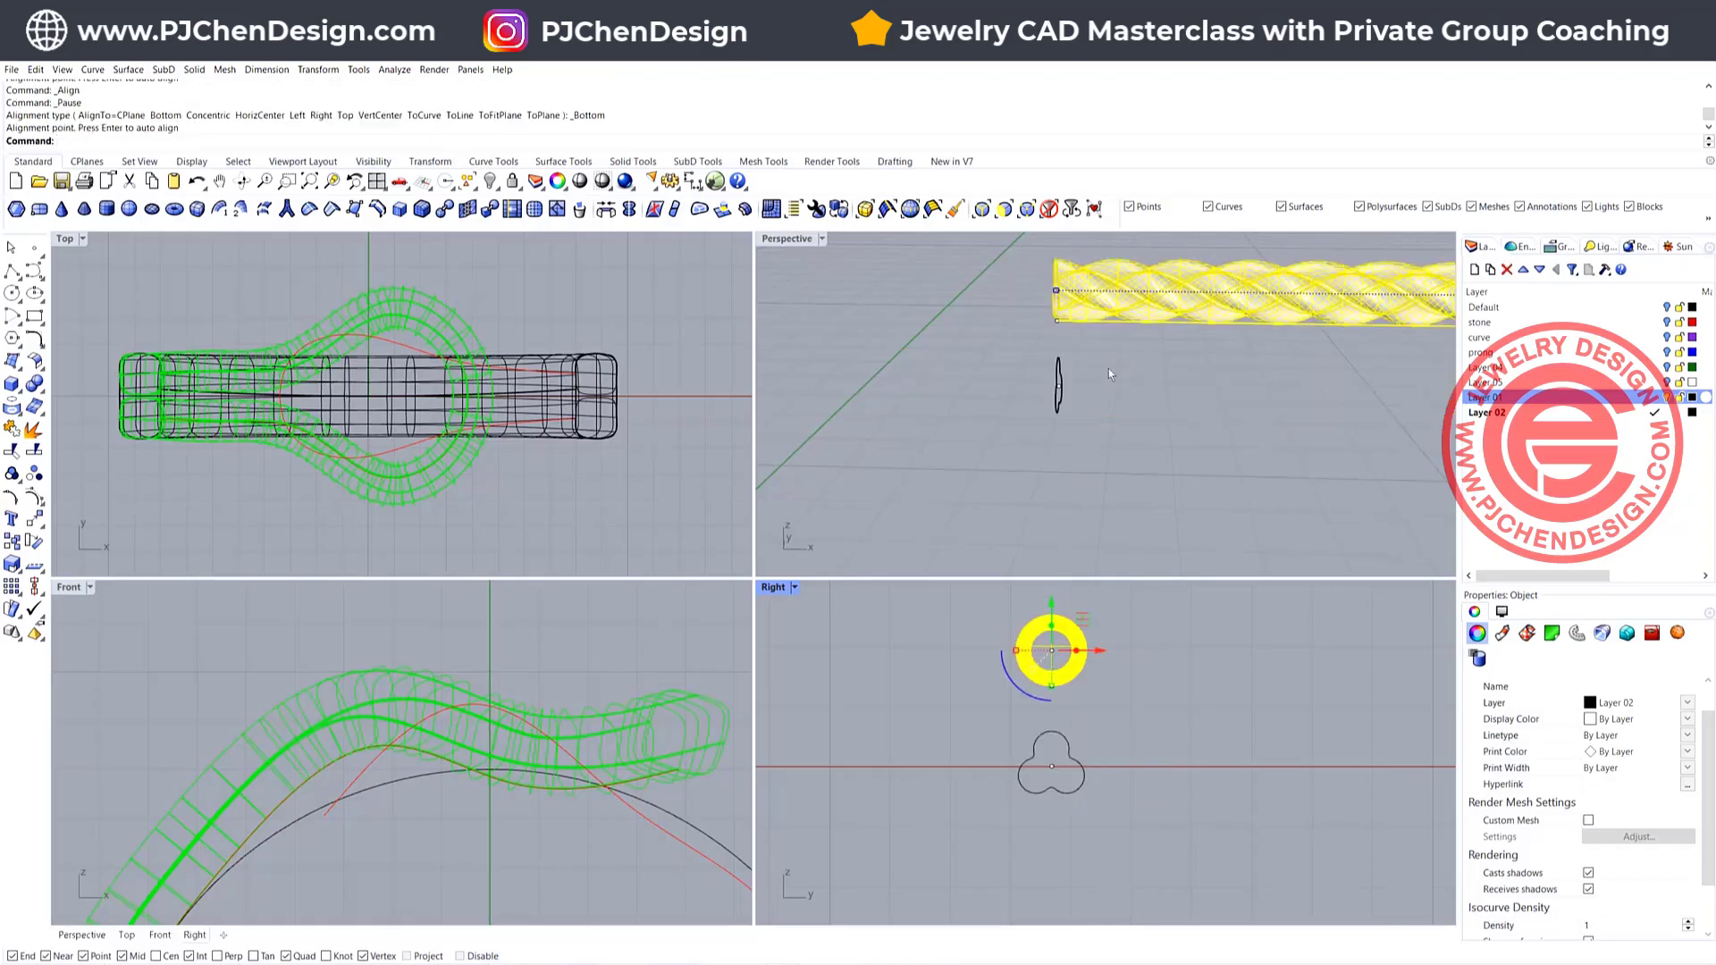
pyautogui.click(1100, 344)
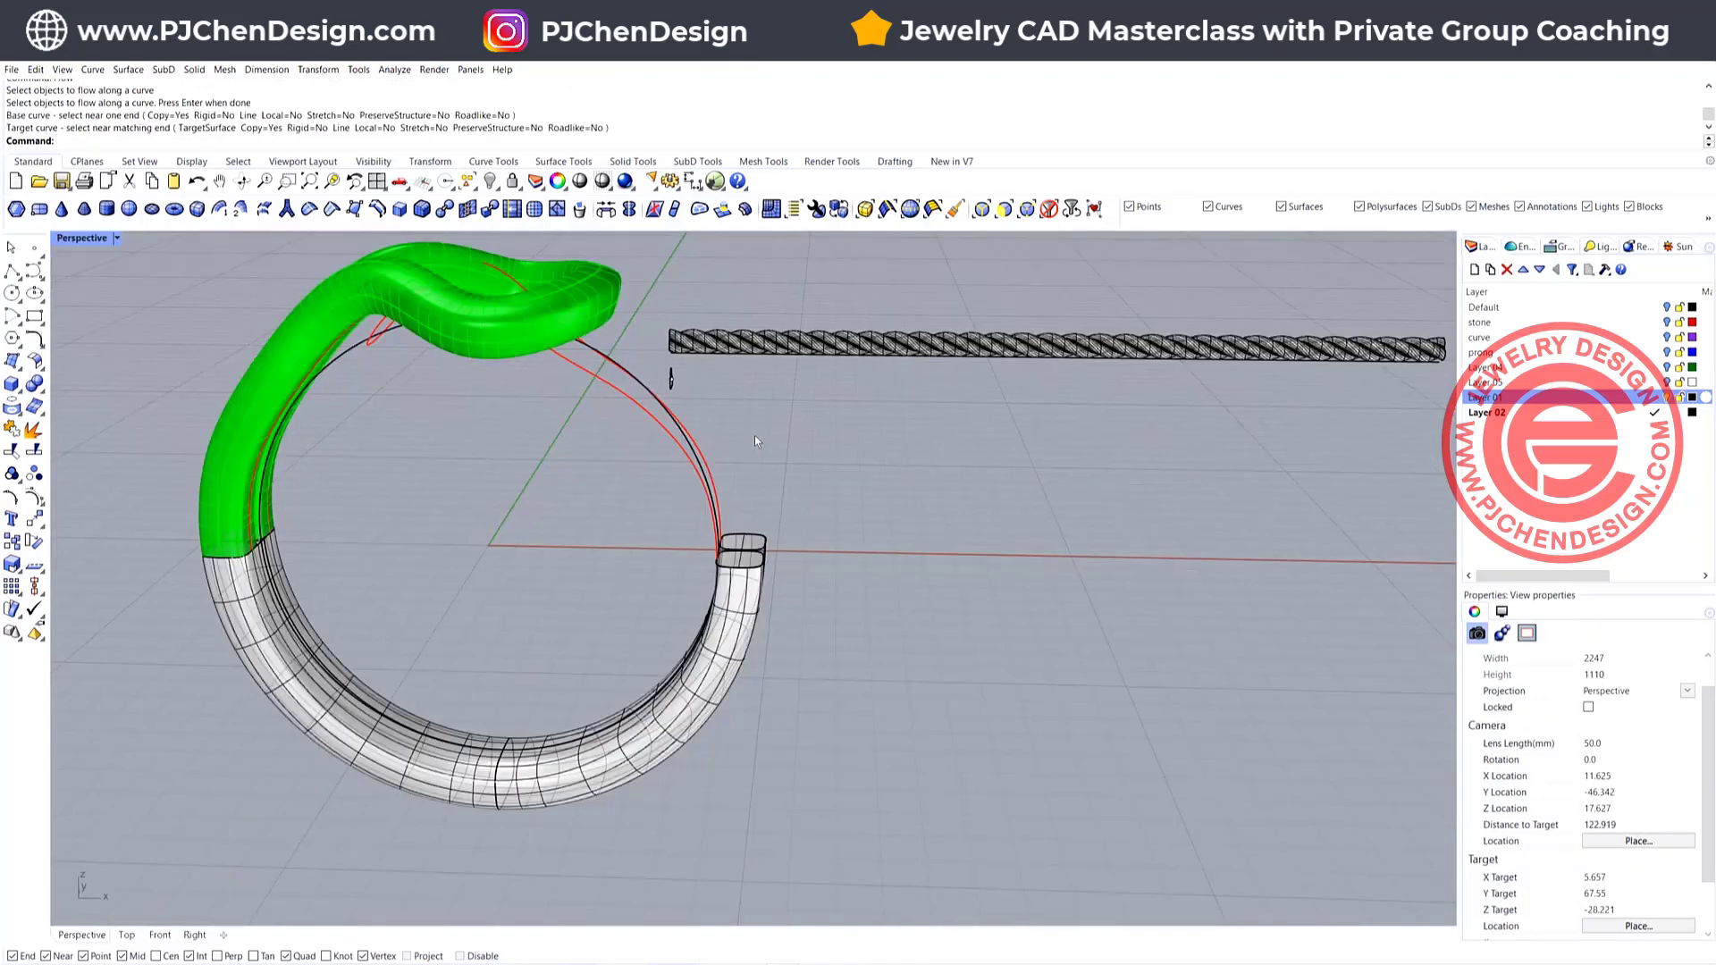
# Flow a copy of the twisted rope from the straight base line onto the looped red rail curve, with Rigid and Stretch set to No
pyautogui.write('Flow')
pyautogui.press('Return')
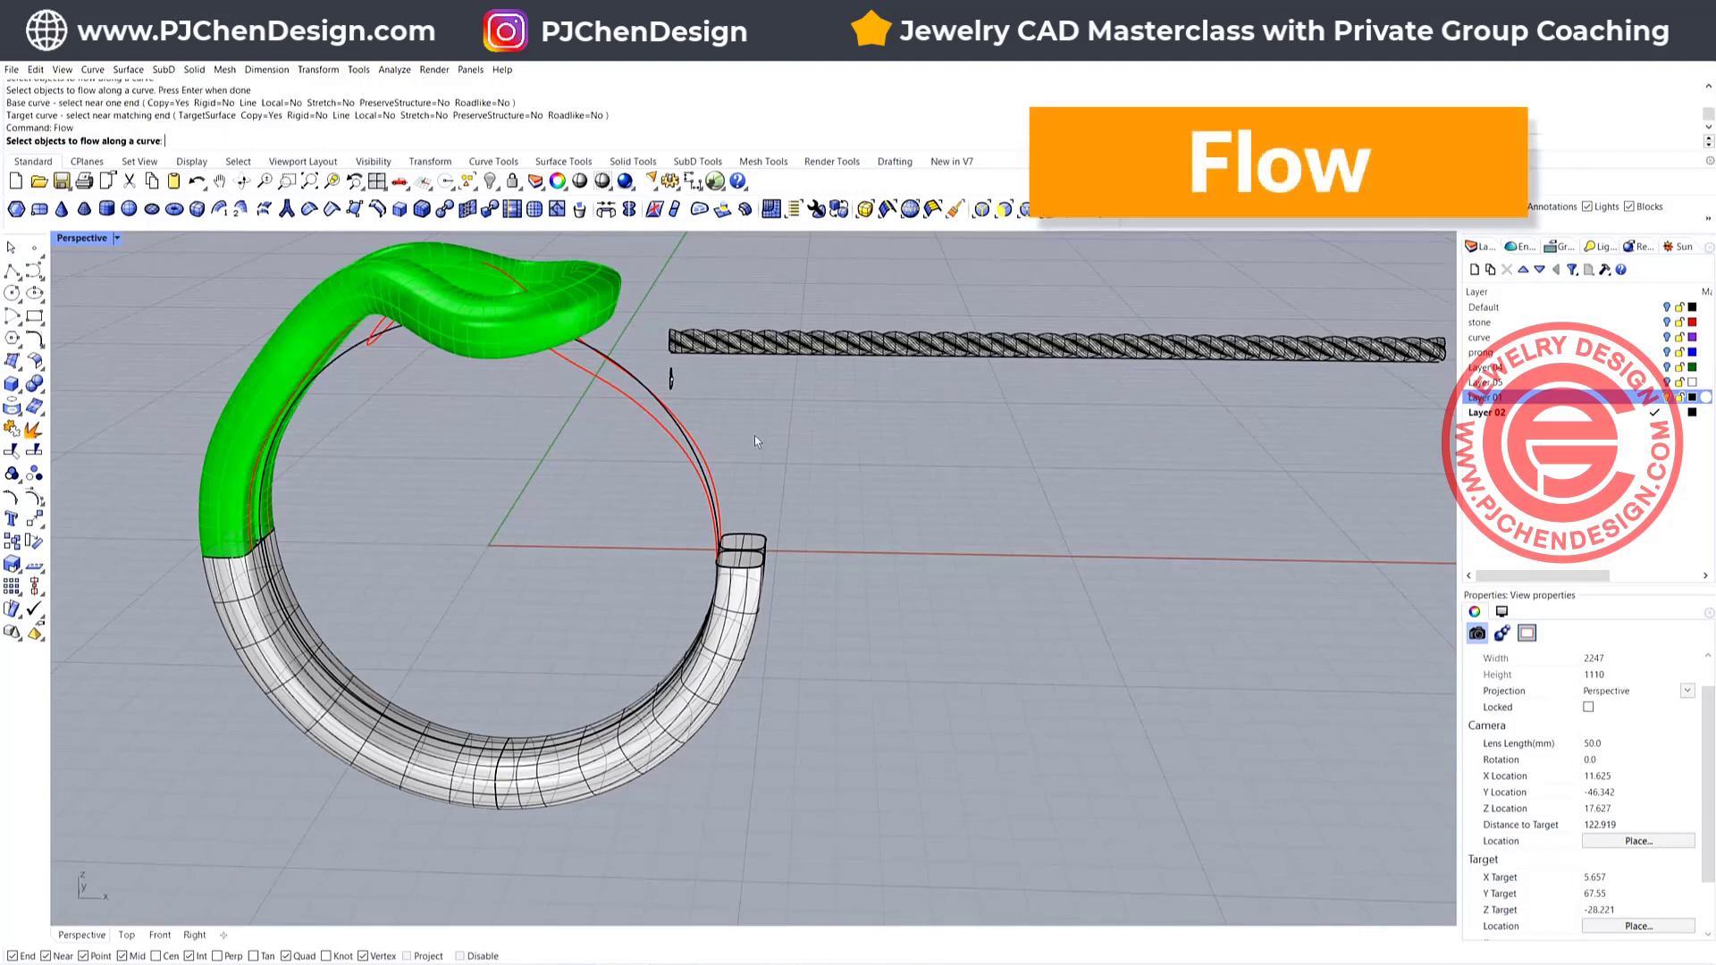
pyautogui.scroll(4, 702, 333)
pyautogui.click(649, 374)
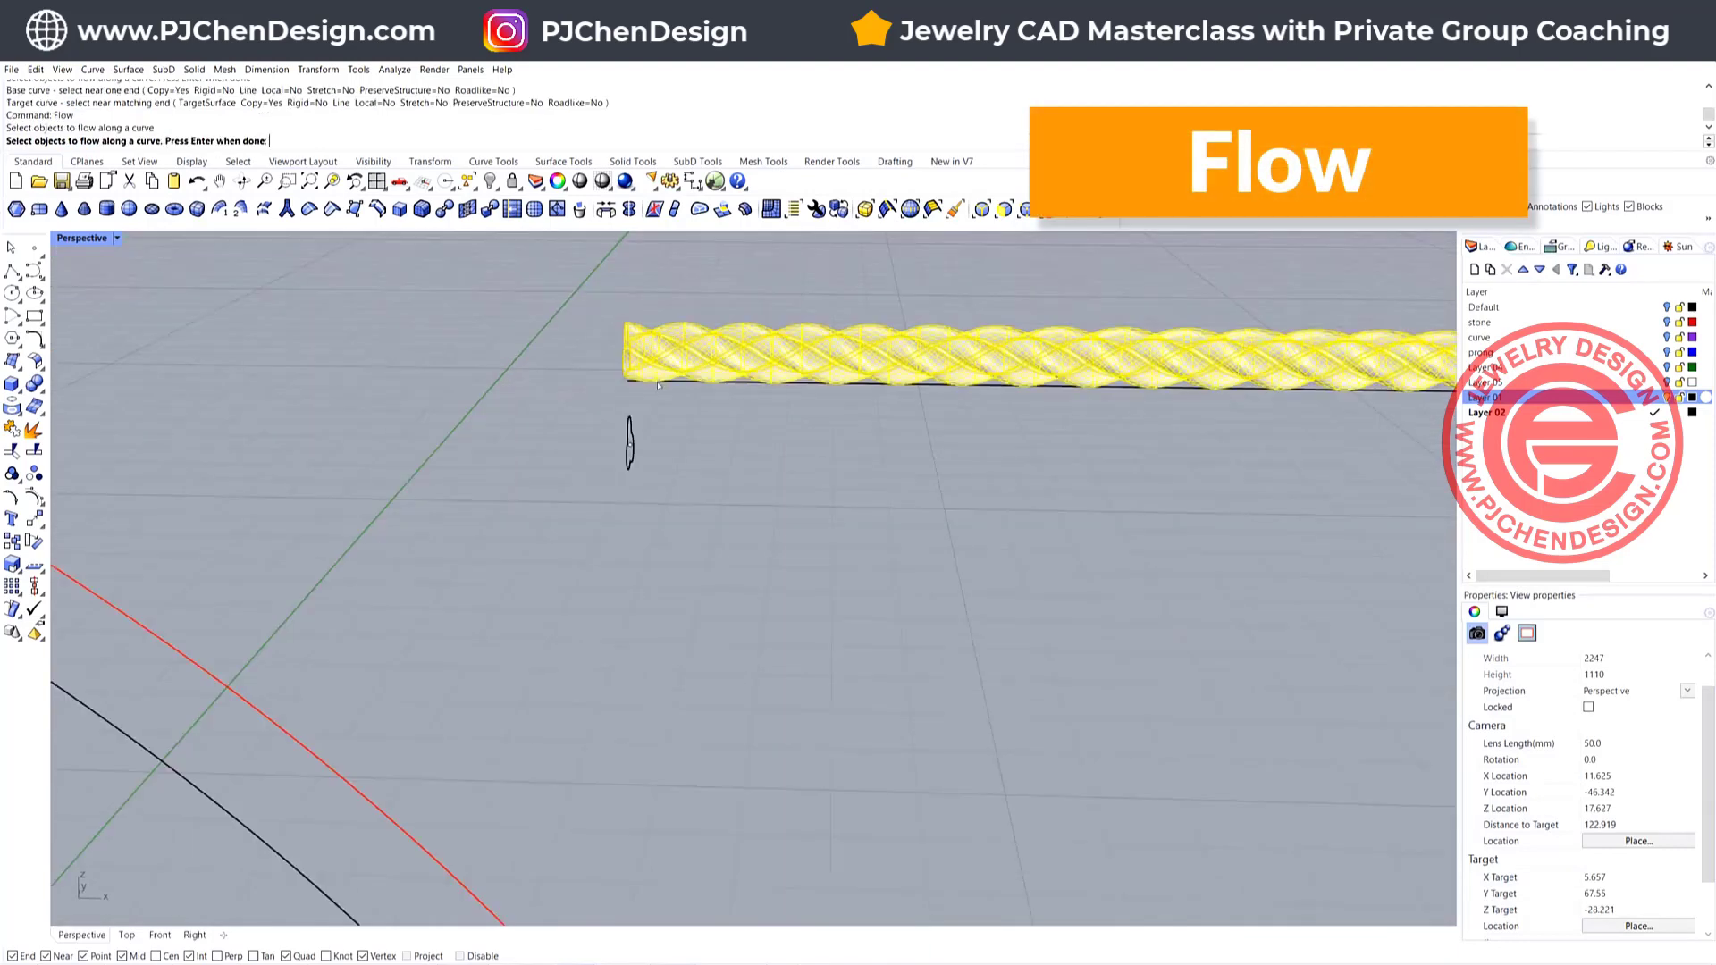
pyautogui.press('Return')
pyautogui.click(640, 386)
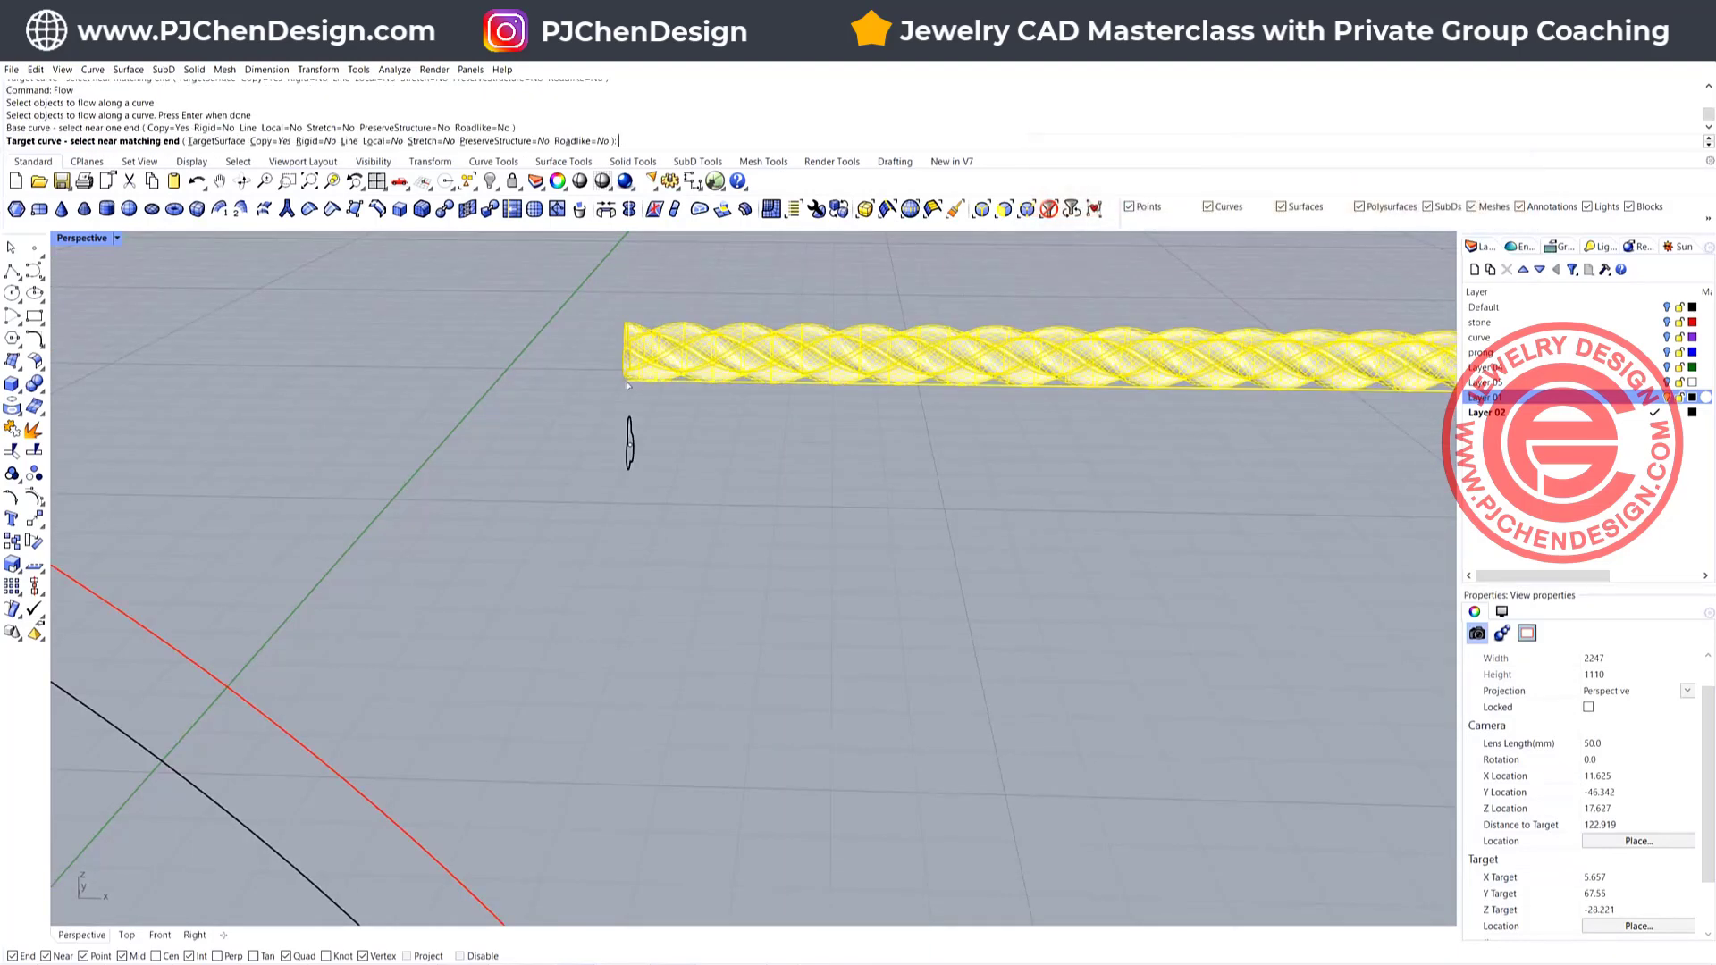
pyautogui.scroll(-4, 807, 635)
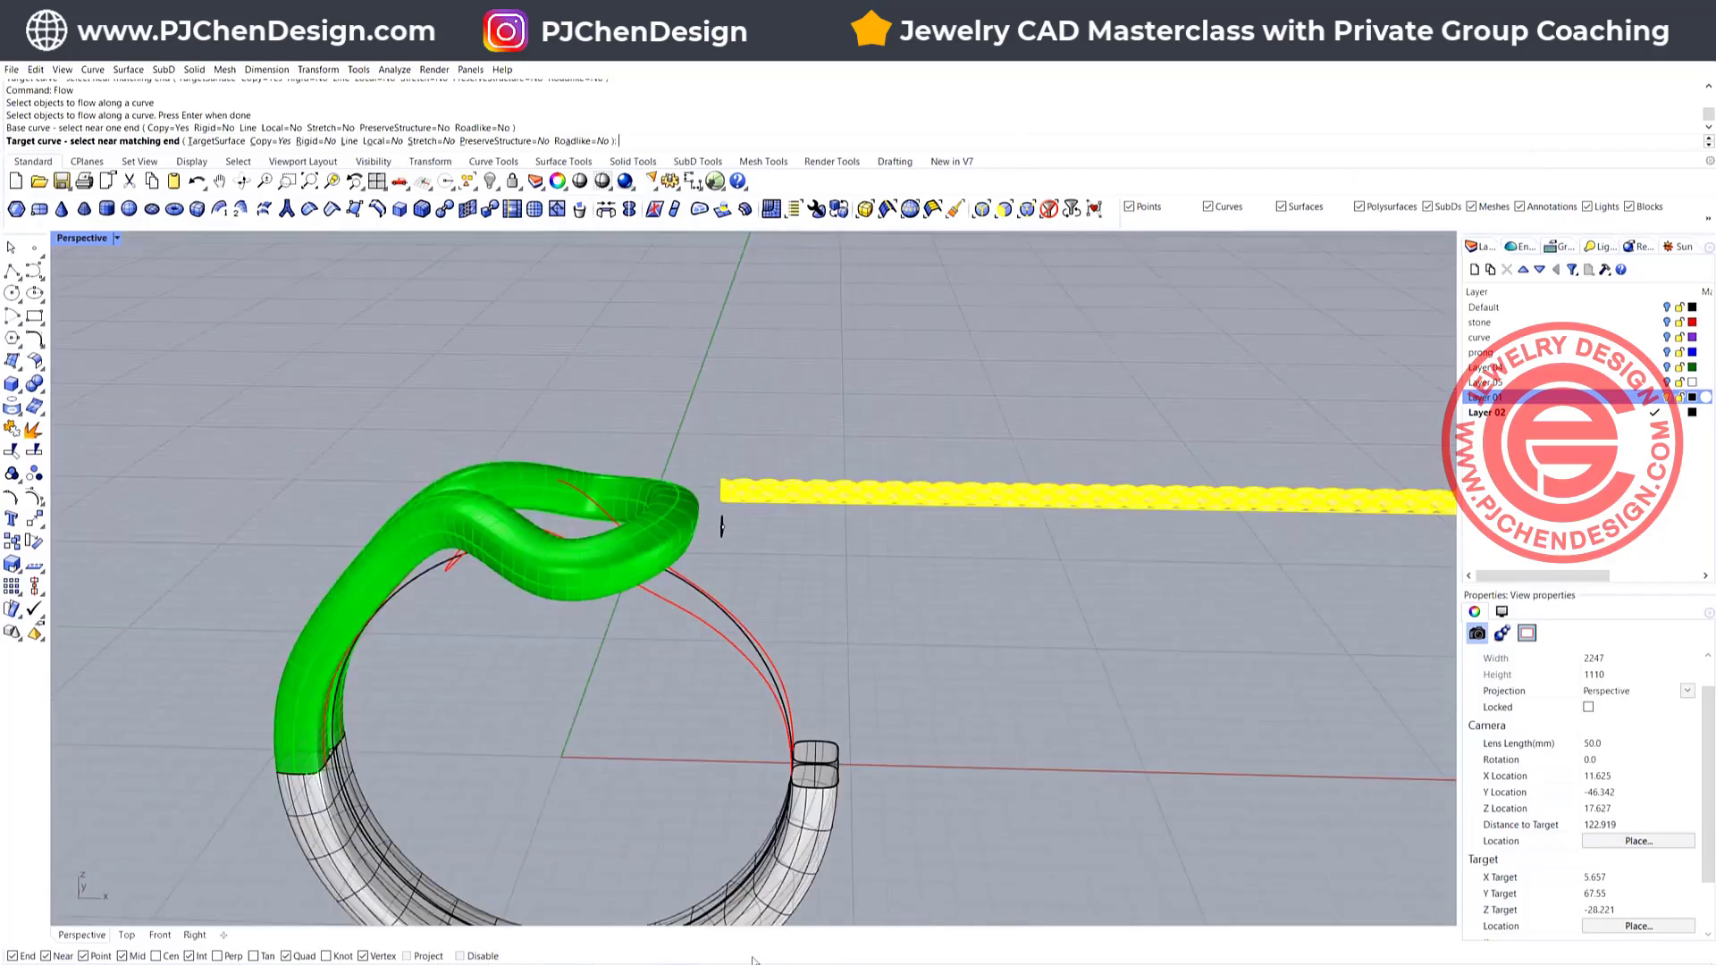
pyautogui.scroll(-6, 762, 727)
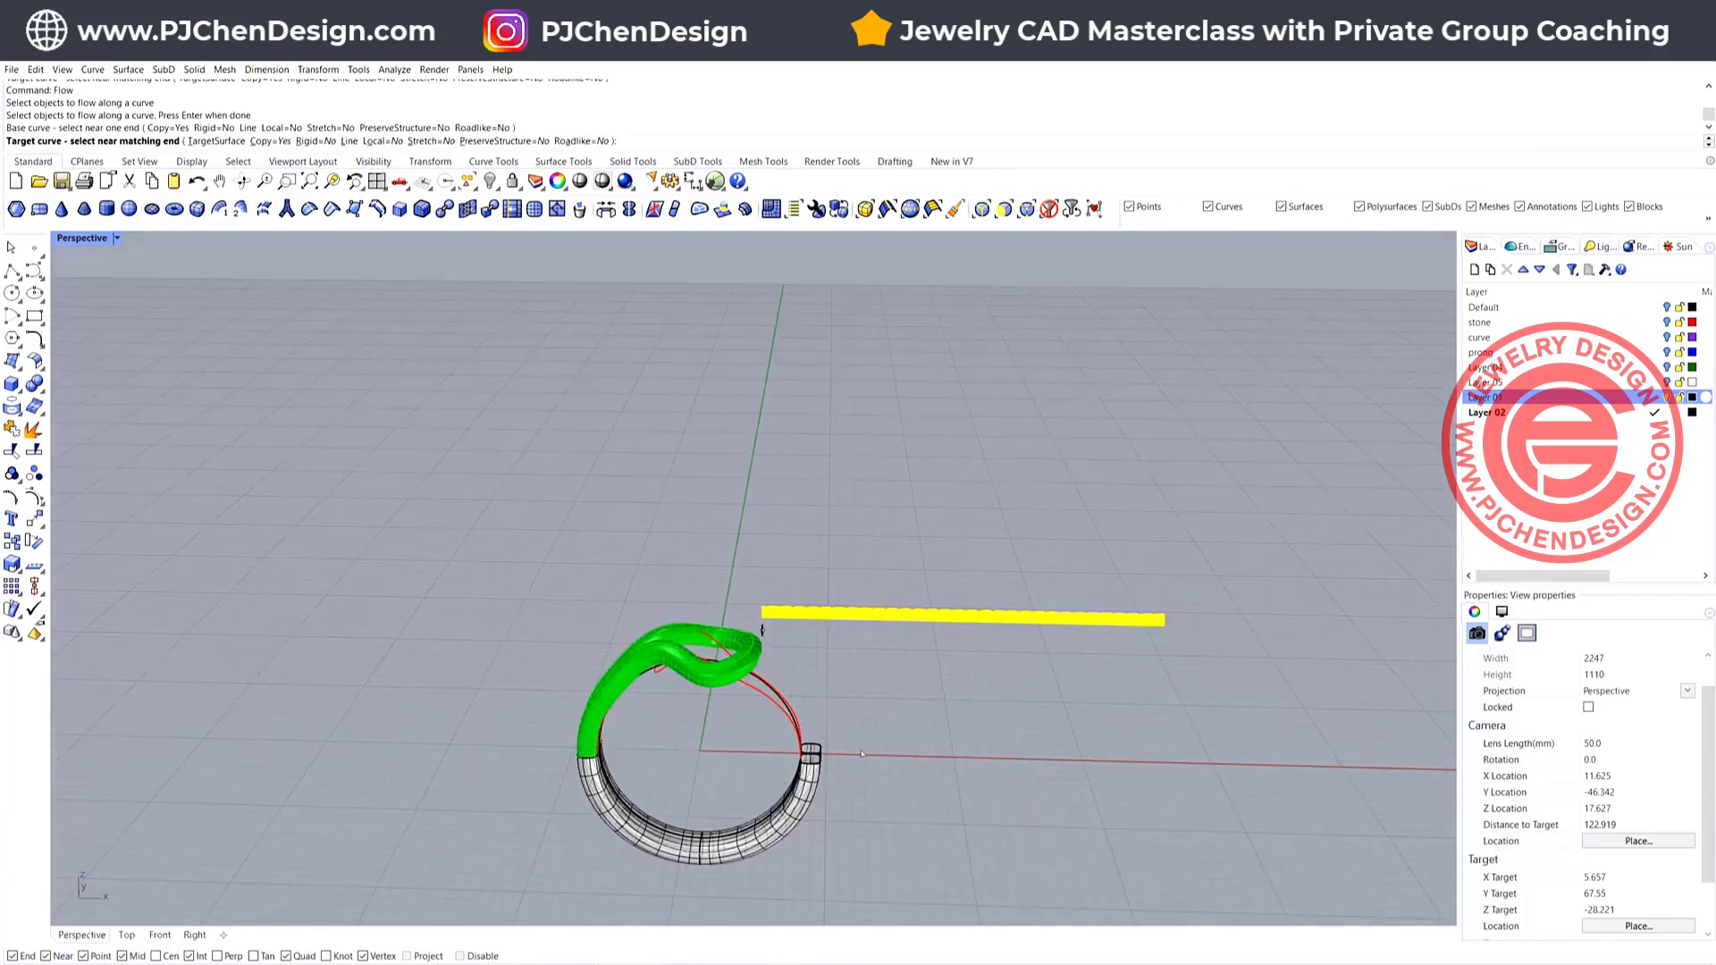
pyautogui.moveTo(761, 727); pyautogui.dragTo(500, 710, button='right')
pyautogui.scroll(6, 473, 701)
pyautogui.click(399, 752)
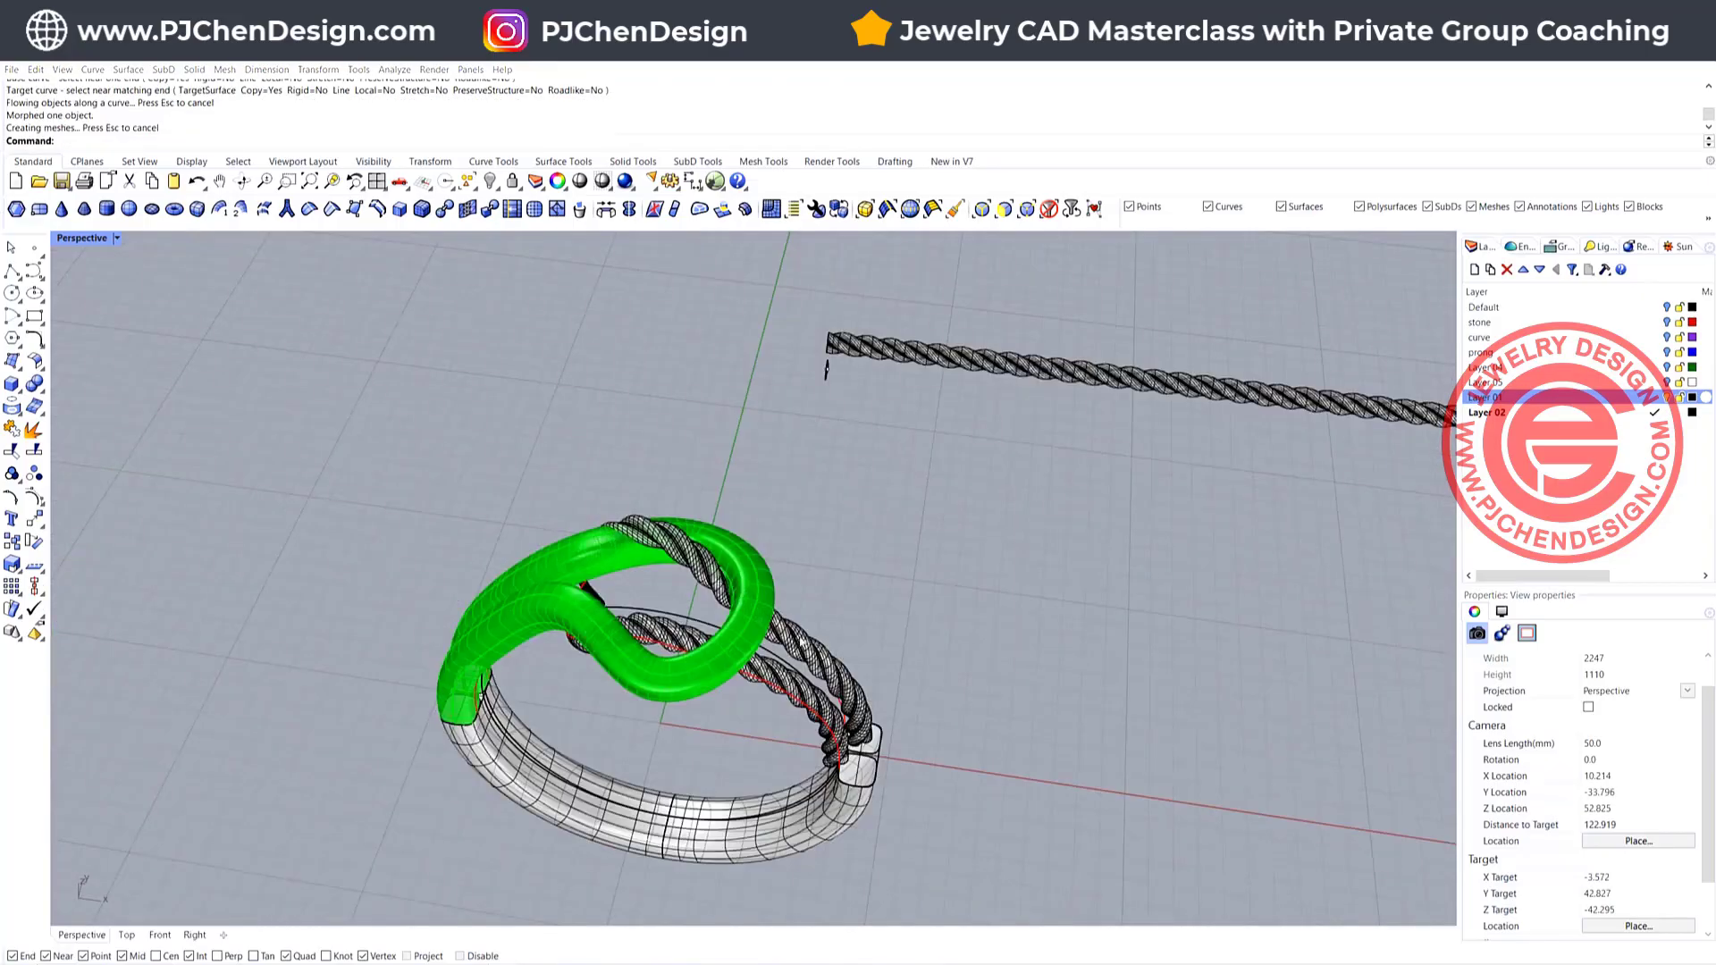
# Examine how the flowed rope wraps through the green loop and compare it with the straight rope in the Perspective and Top views
pyautogui.scroll(2, 826, 368)
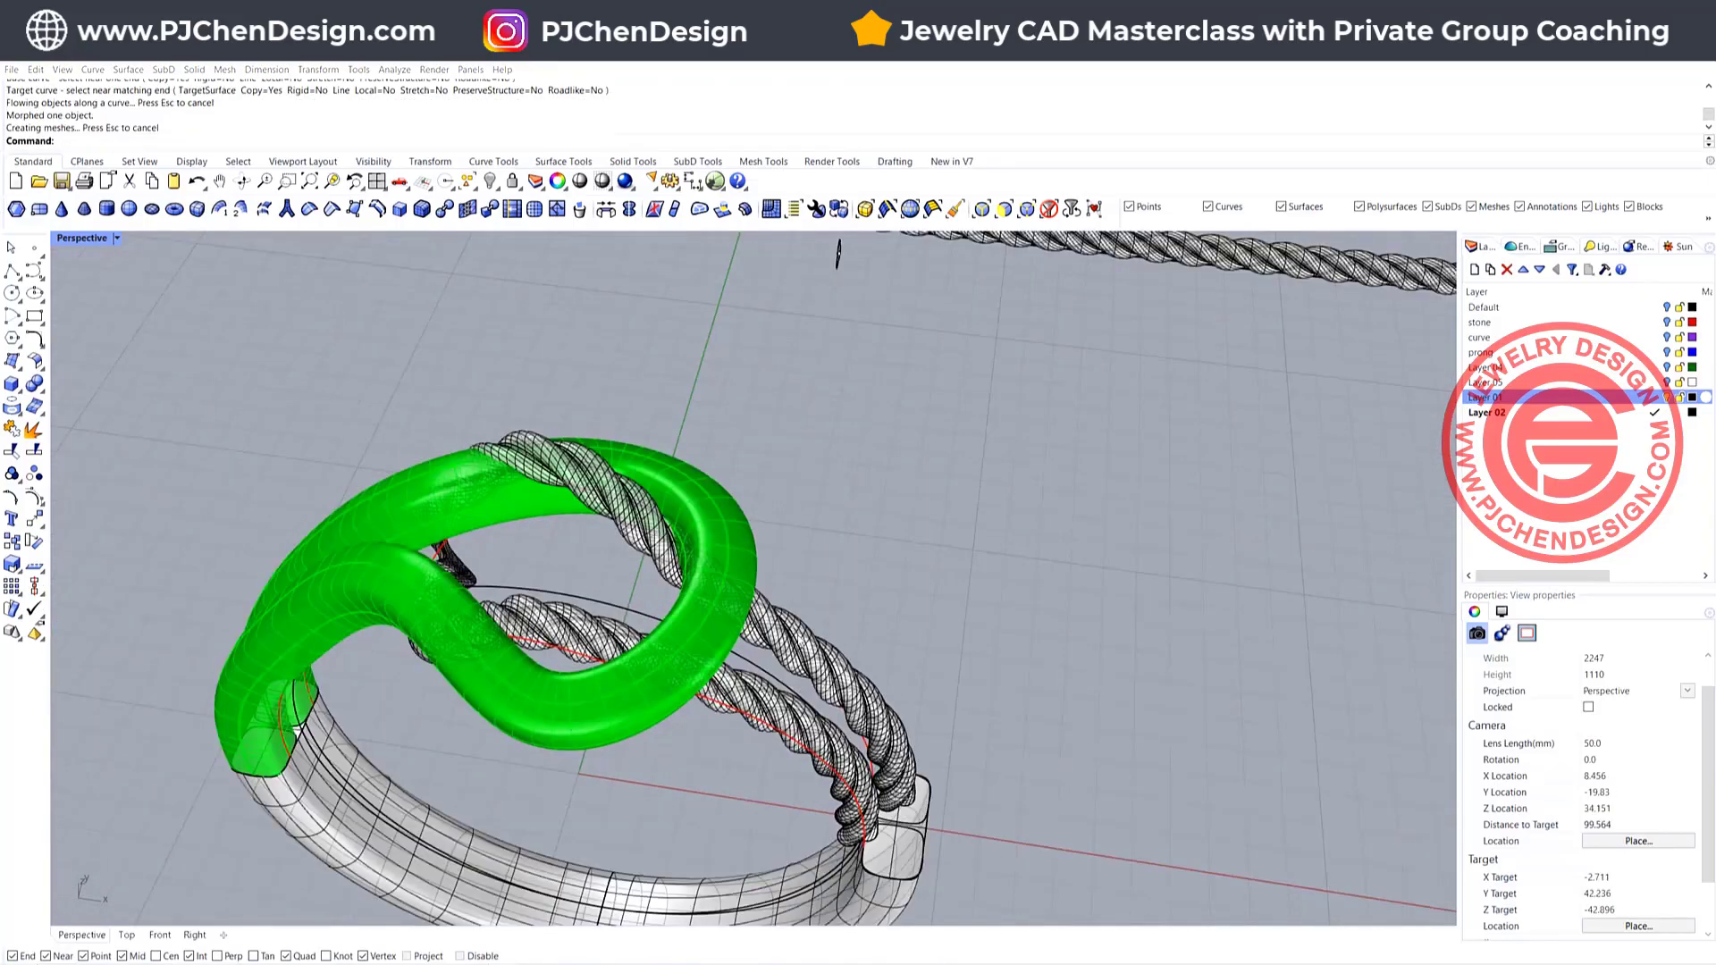
pyautogui.moveTo(973, 685); pyautogui.dragTo(983, 681, button='right')
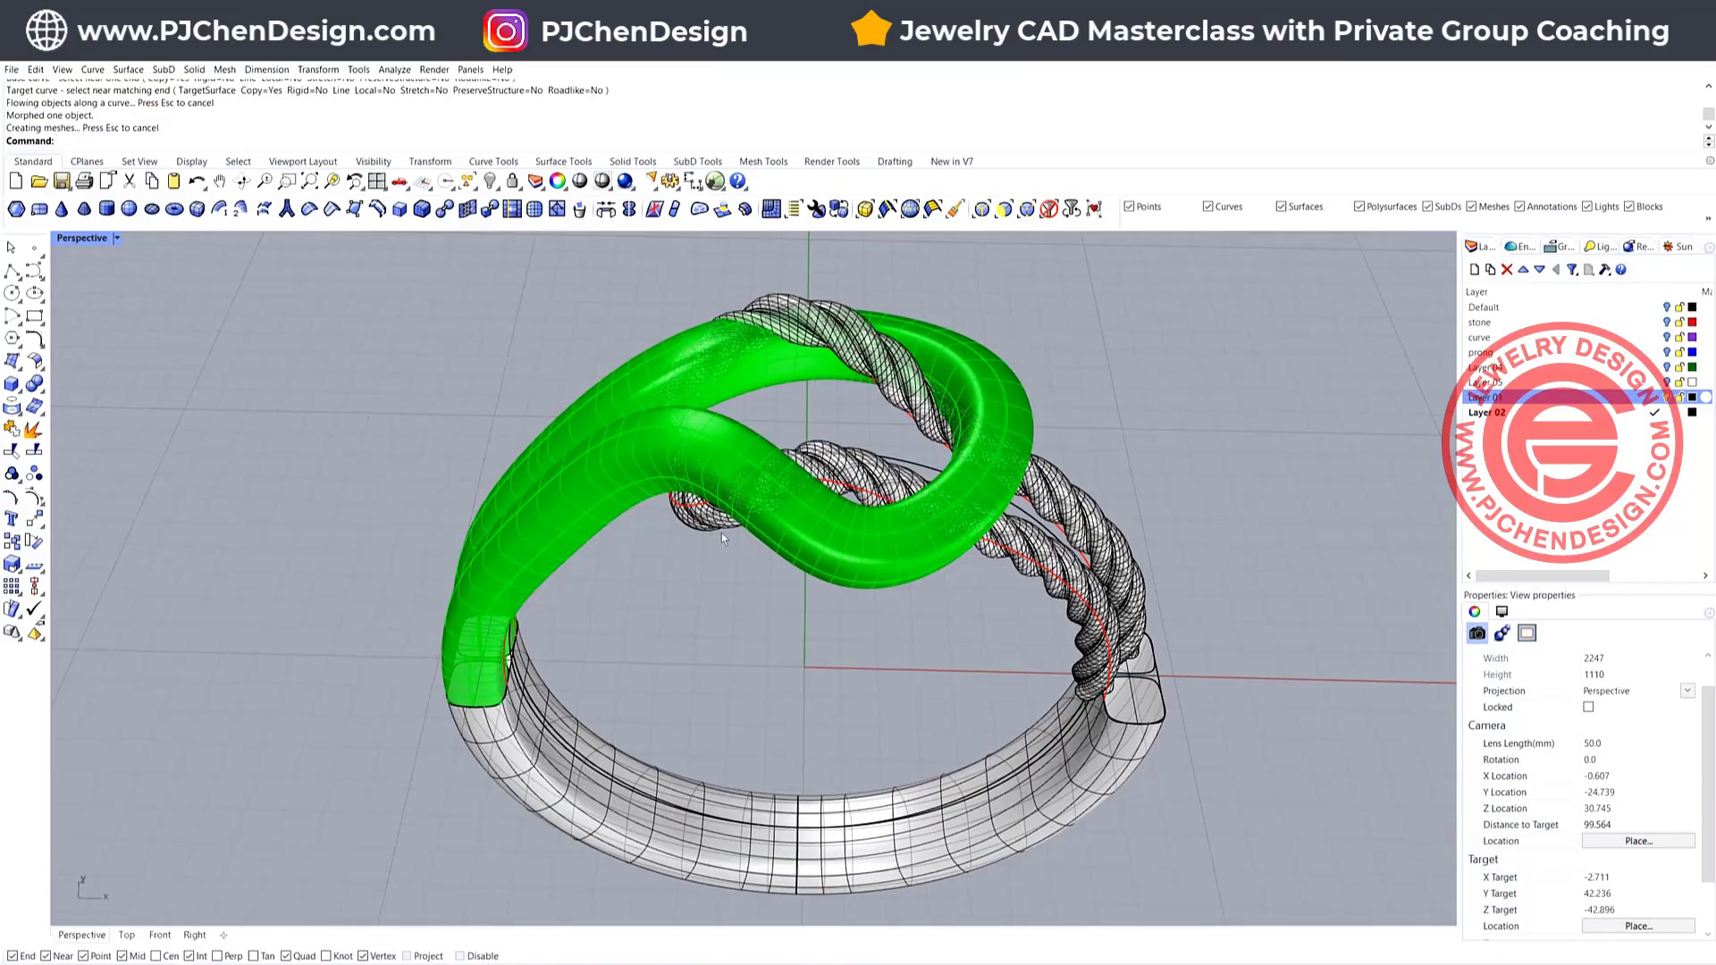
pyautogui.scroll(-5, 721, 533)
pyautogui.scroll(3, 731, 398)
pyautogui.click(731, 391)
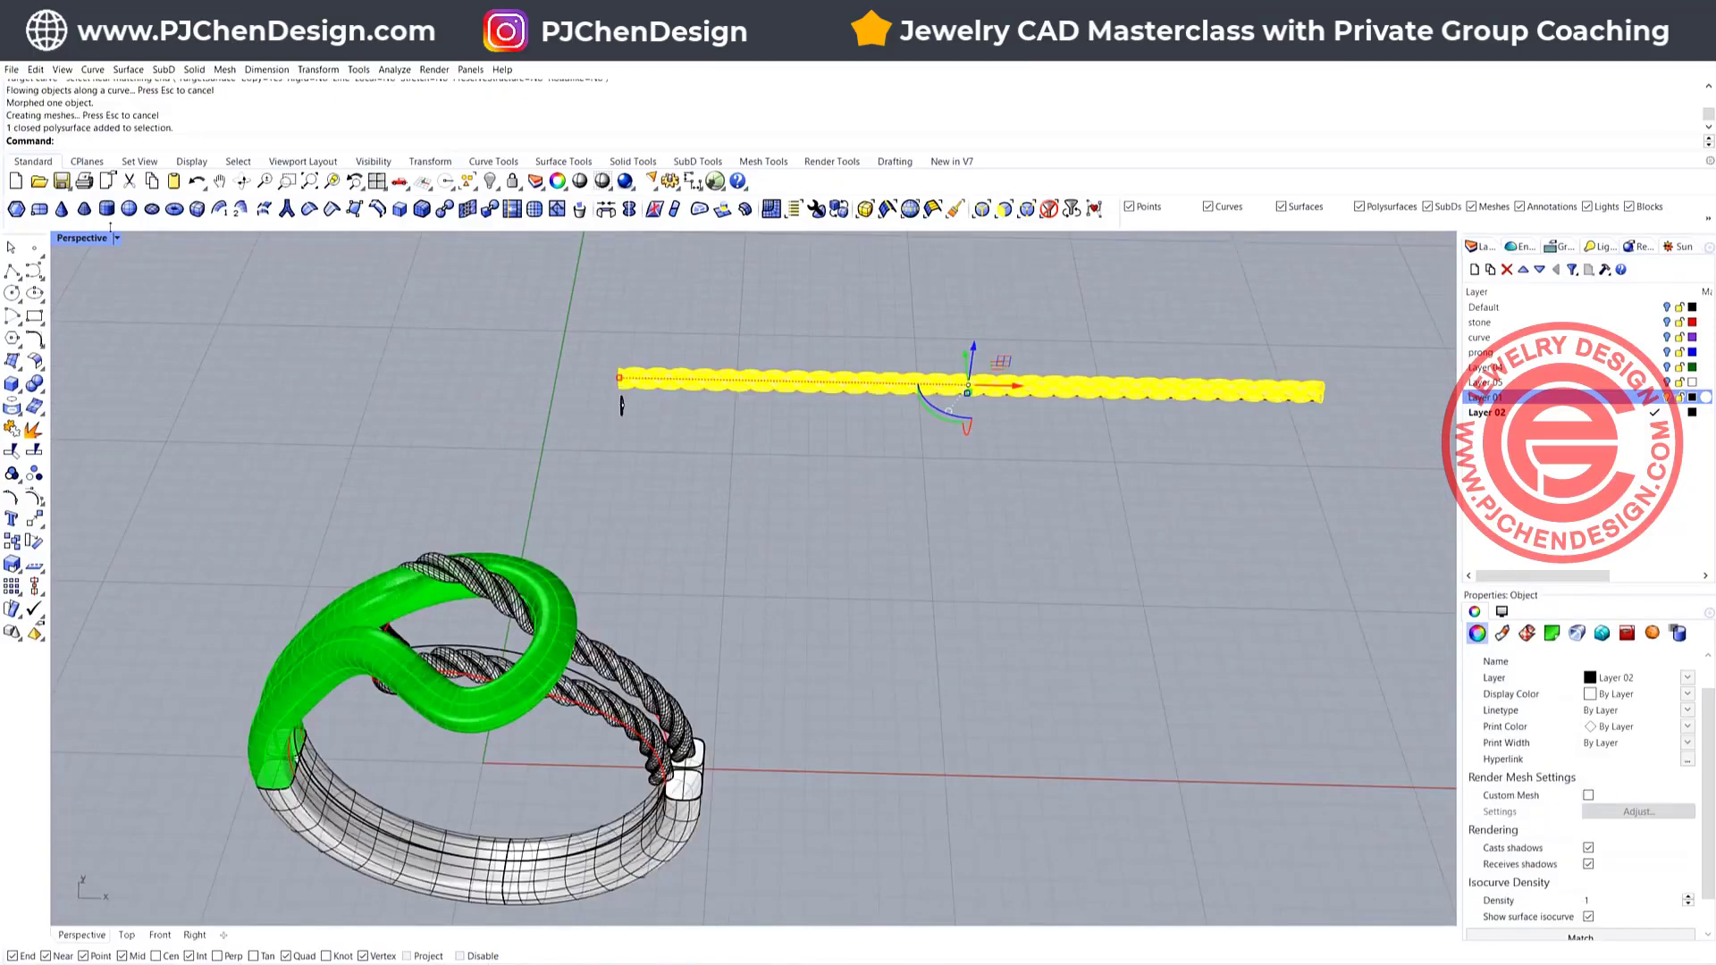
pyautogui.doubleClick(78, 239)
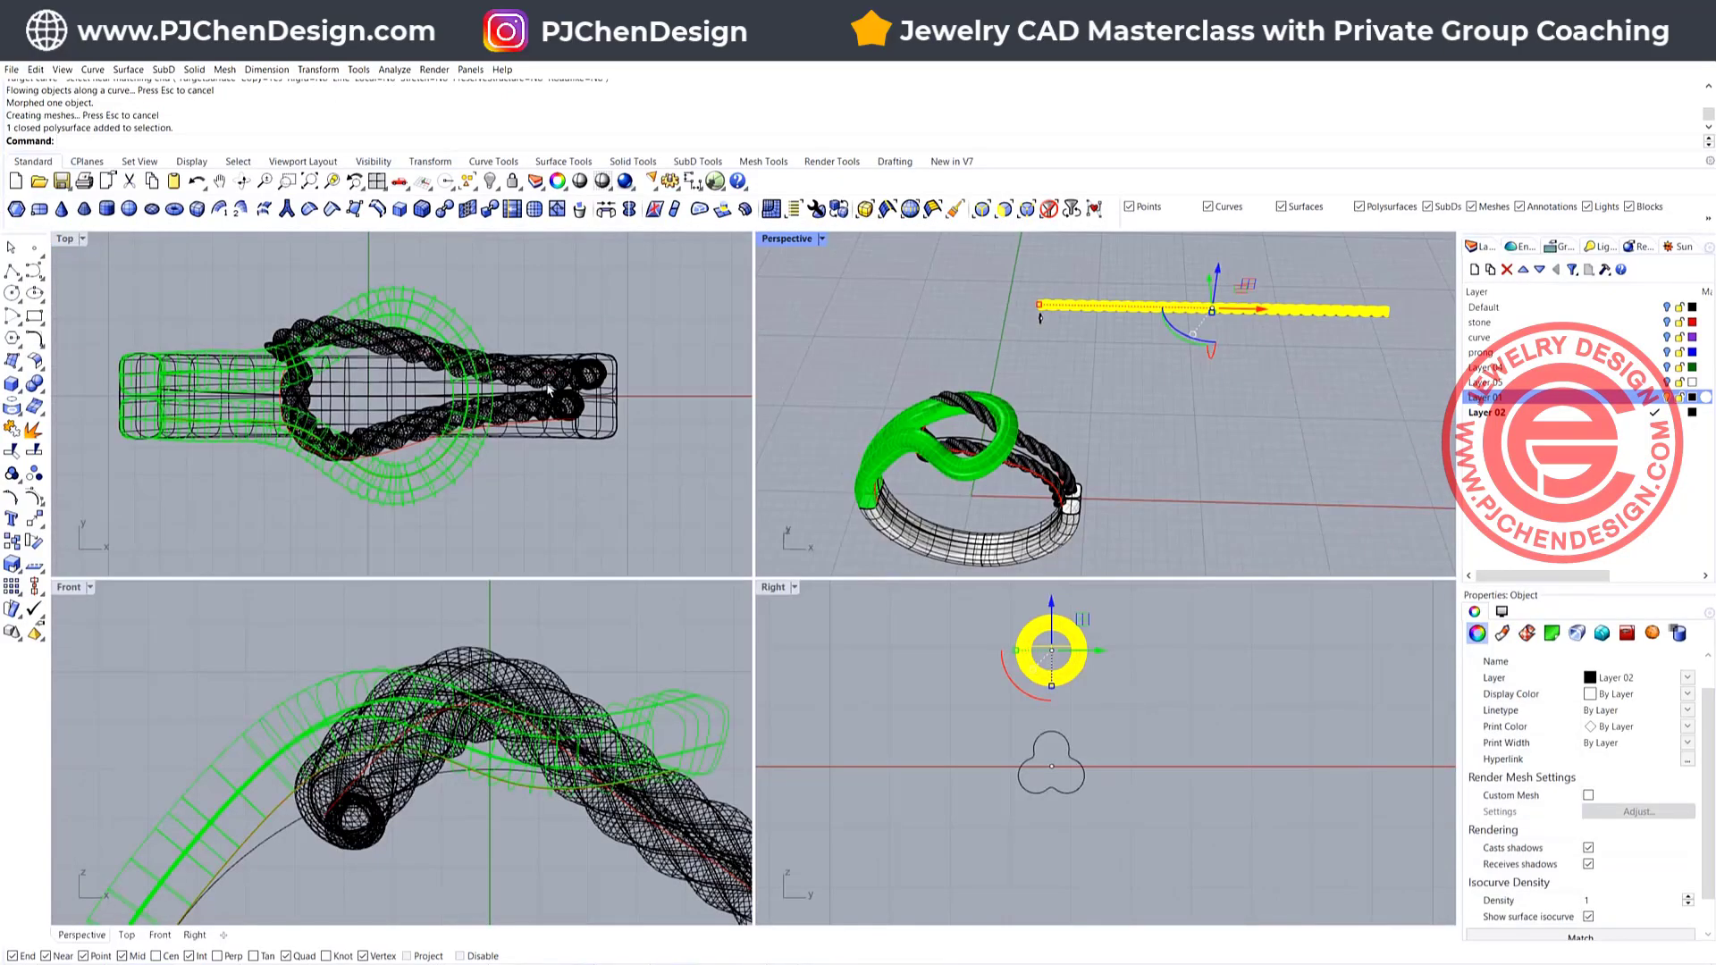
pyautogui.scroll(-3, 550, 389)
pyautogui.scroll(2, 353, 308)
pyautogui.scroll(-4, 316, 386)
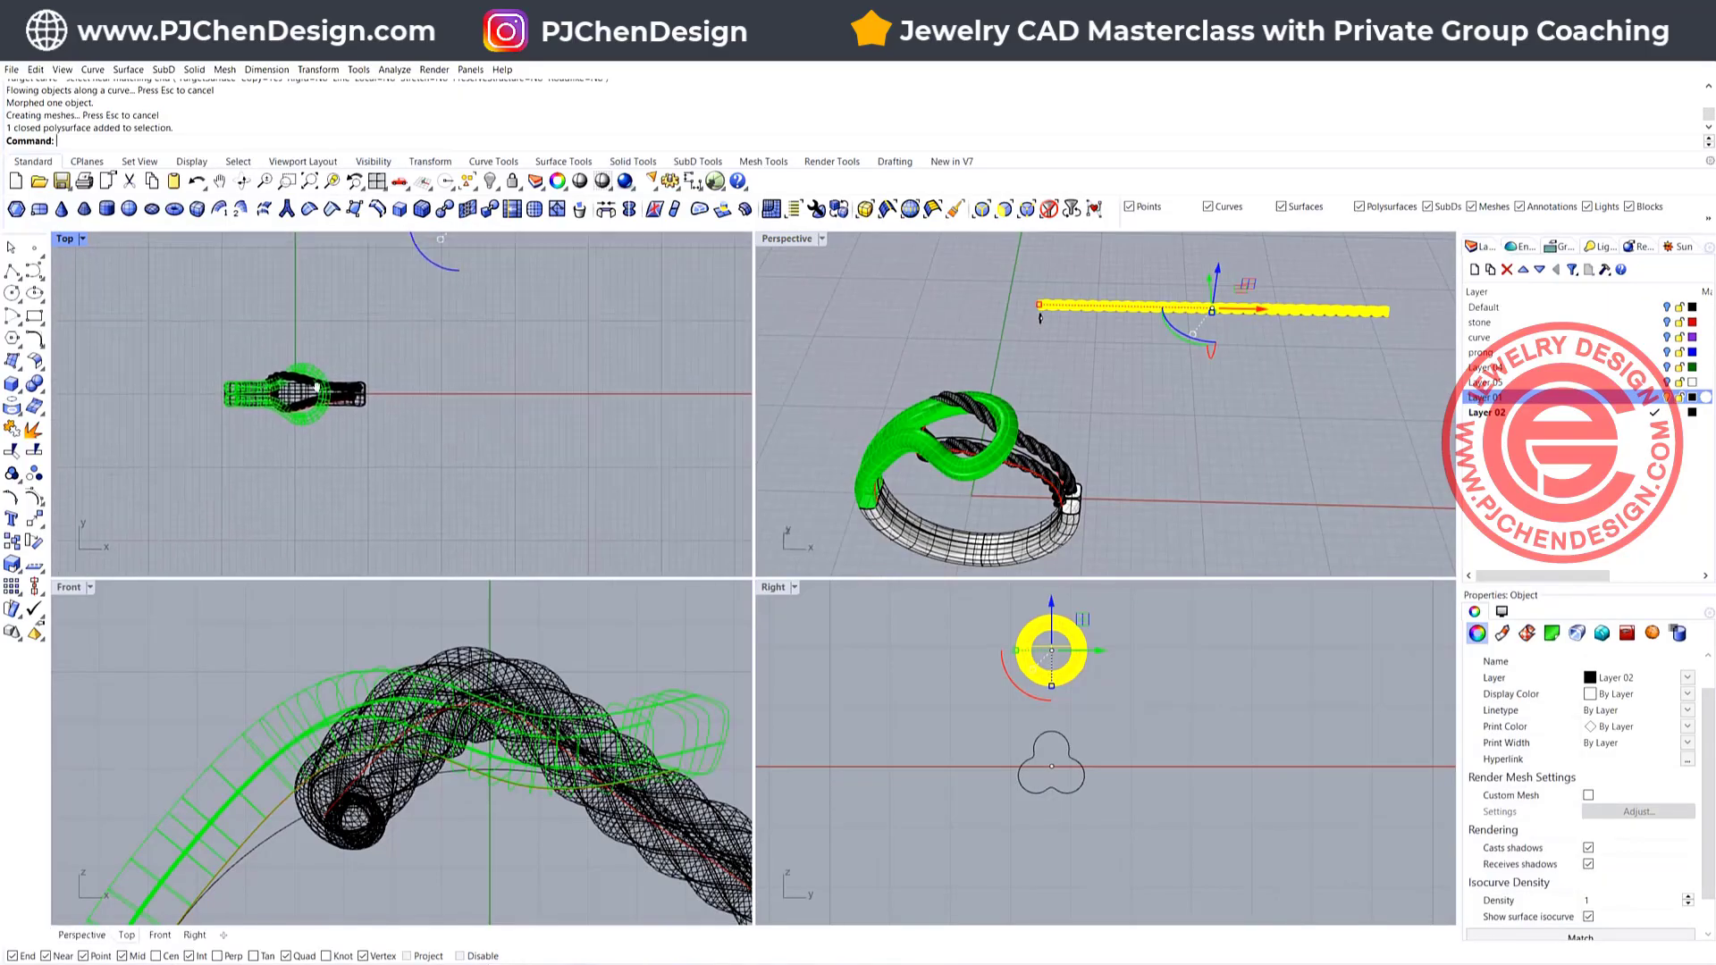
pyautogui.moveTo(316, 386); pyautogui.dragTo(298, 403, button='right')
pyautogui.moveTo(460, 364); pyautogui.dragTo(414, 521, button='right')
pyautogui.scroll(5, 379, 393)
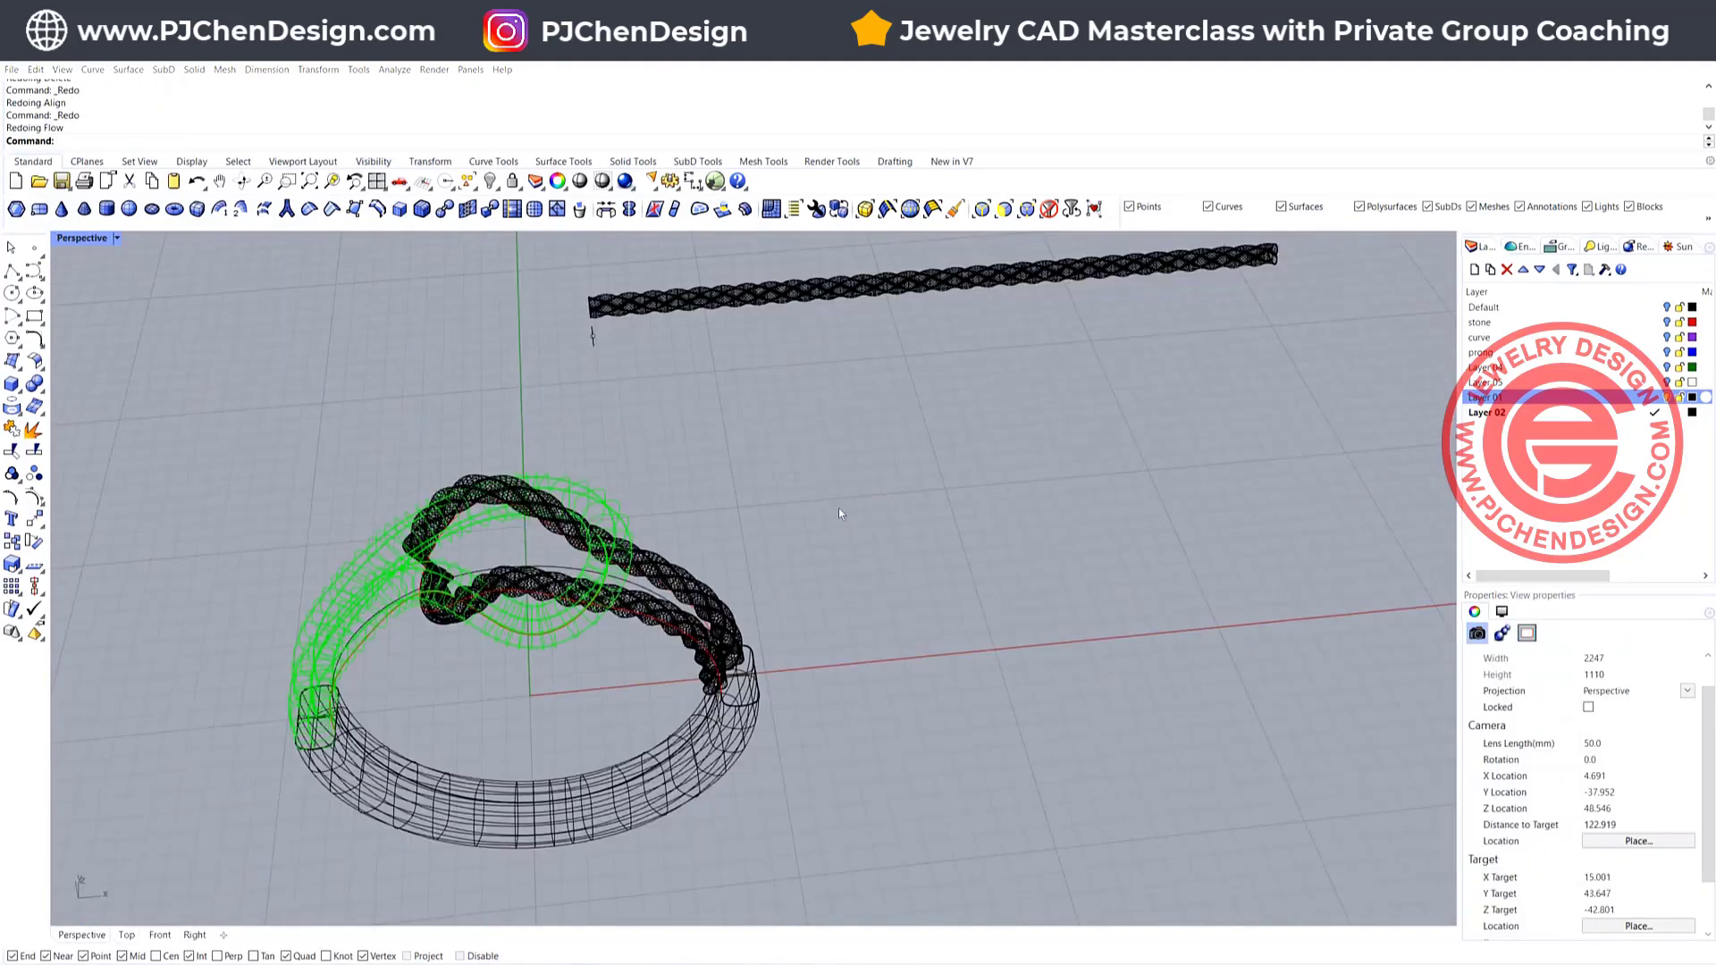
# Delete the flowed rope copy from the ring
pyautogui.scroll(-2, 700, 581)
pyautogui.moveTo(700, 582); pyautogui.dragTo(682, 619, button='right')
pyautogui.moveTo(643, 735); pyautogui.dragTo(640, 672, button='right')
pyautogui.click(572, 586)
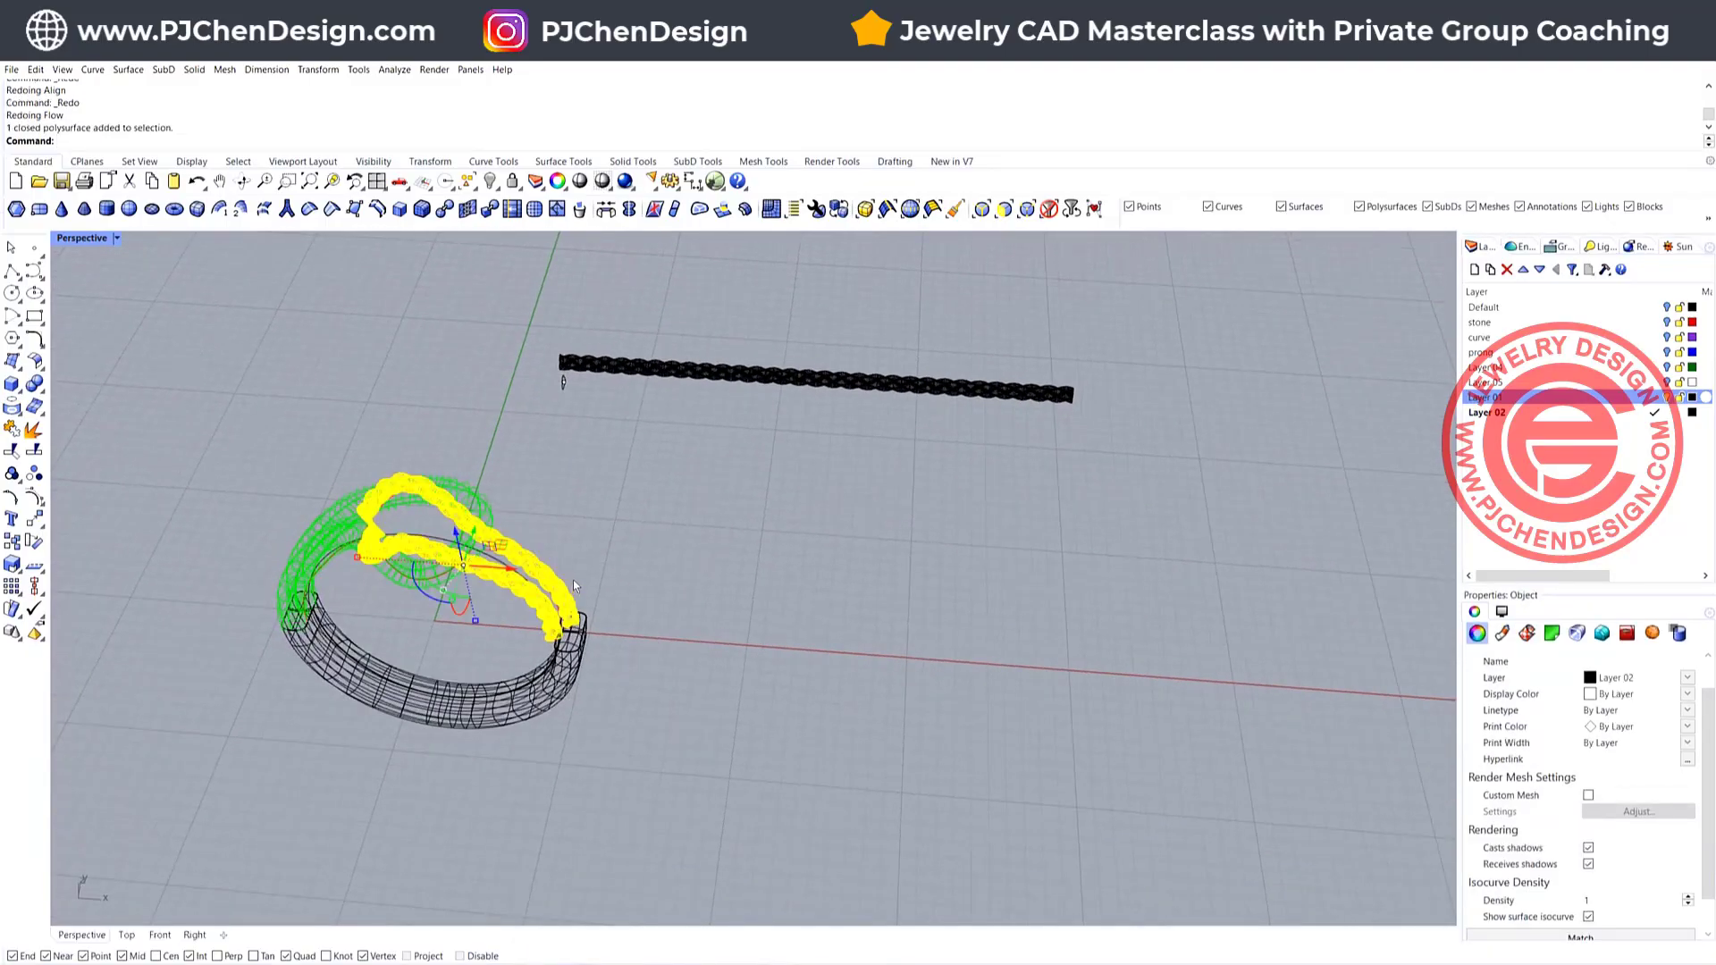
pyautogui.press('Delete')
# Draw a straight cutting line perpendicular to the rope at its midpoint in the Top view and shift it to cross the full rope width
pyautogui.click(786, 385)
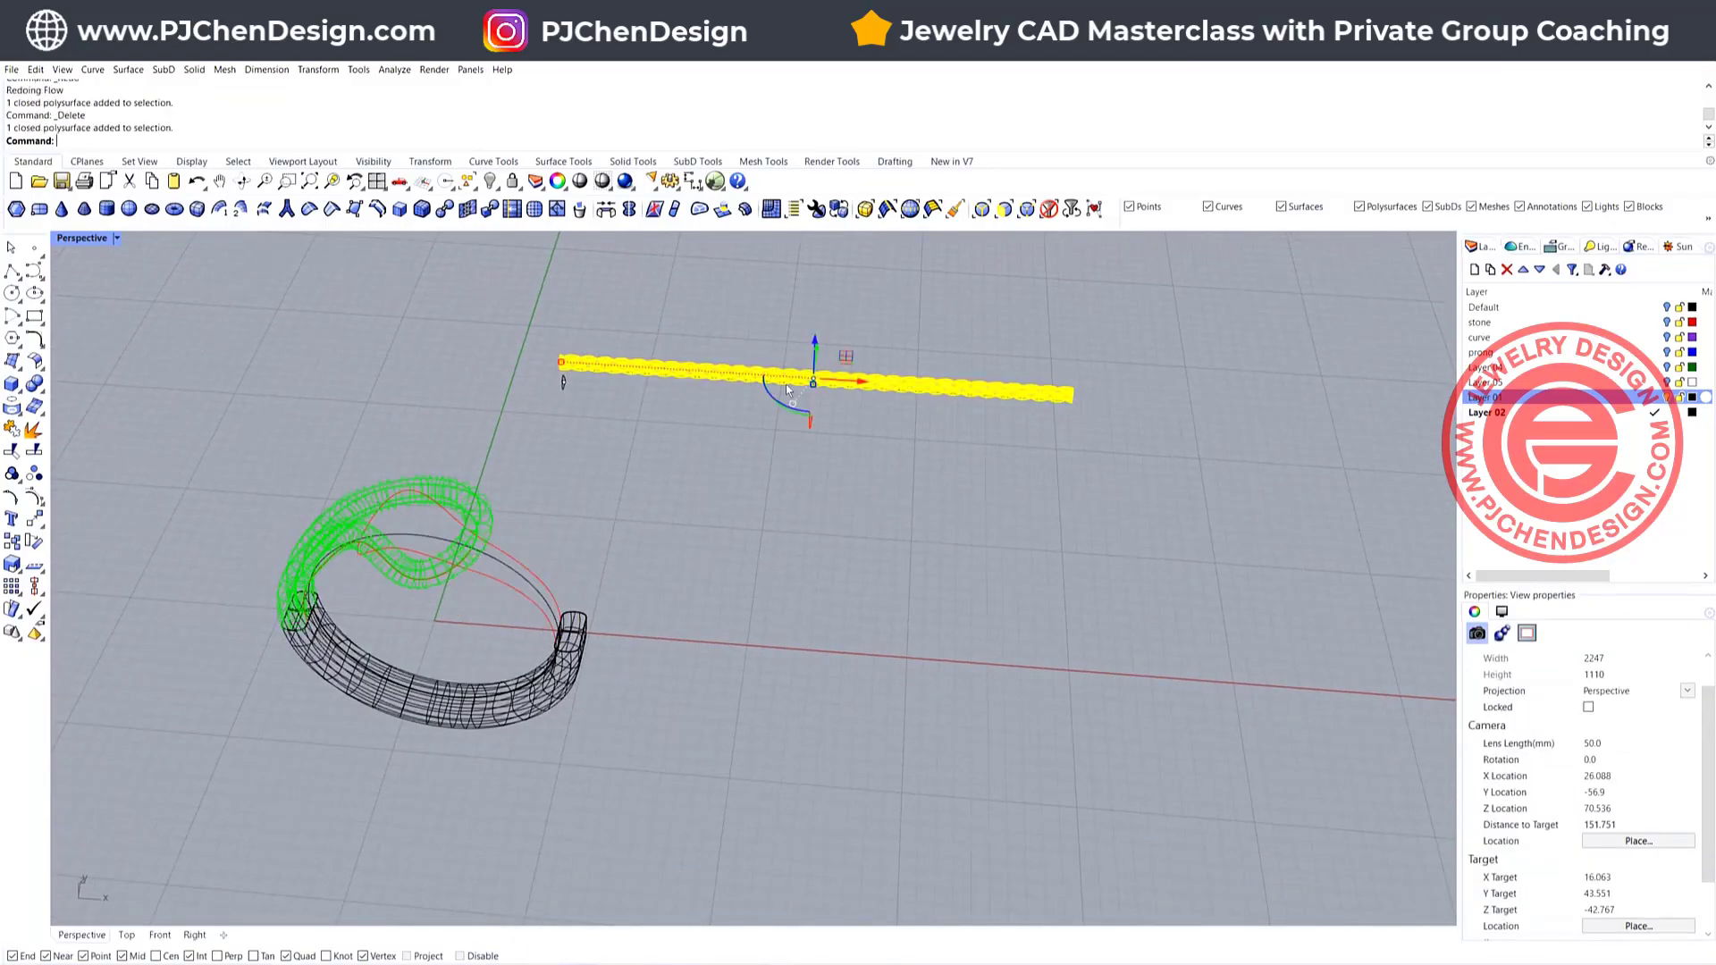
pyautogui.doubleClick(94, 239)
pyautogui.scroll(2, 468, 351)
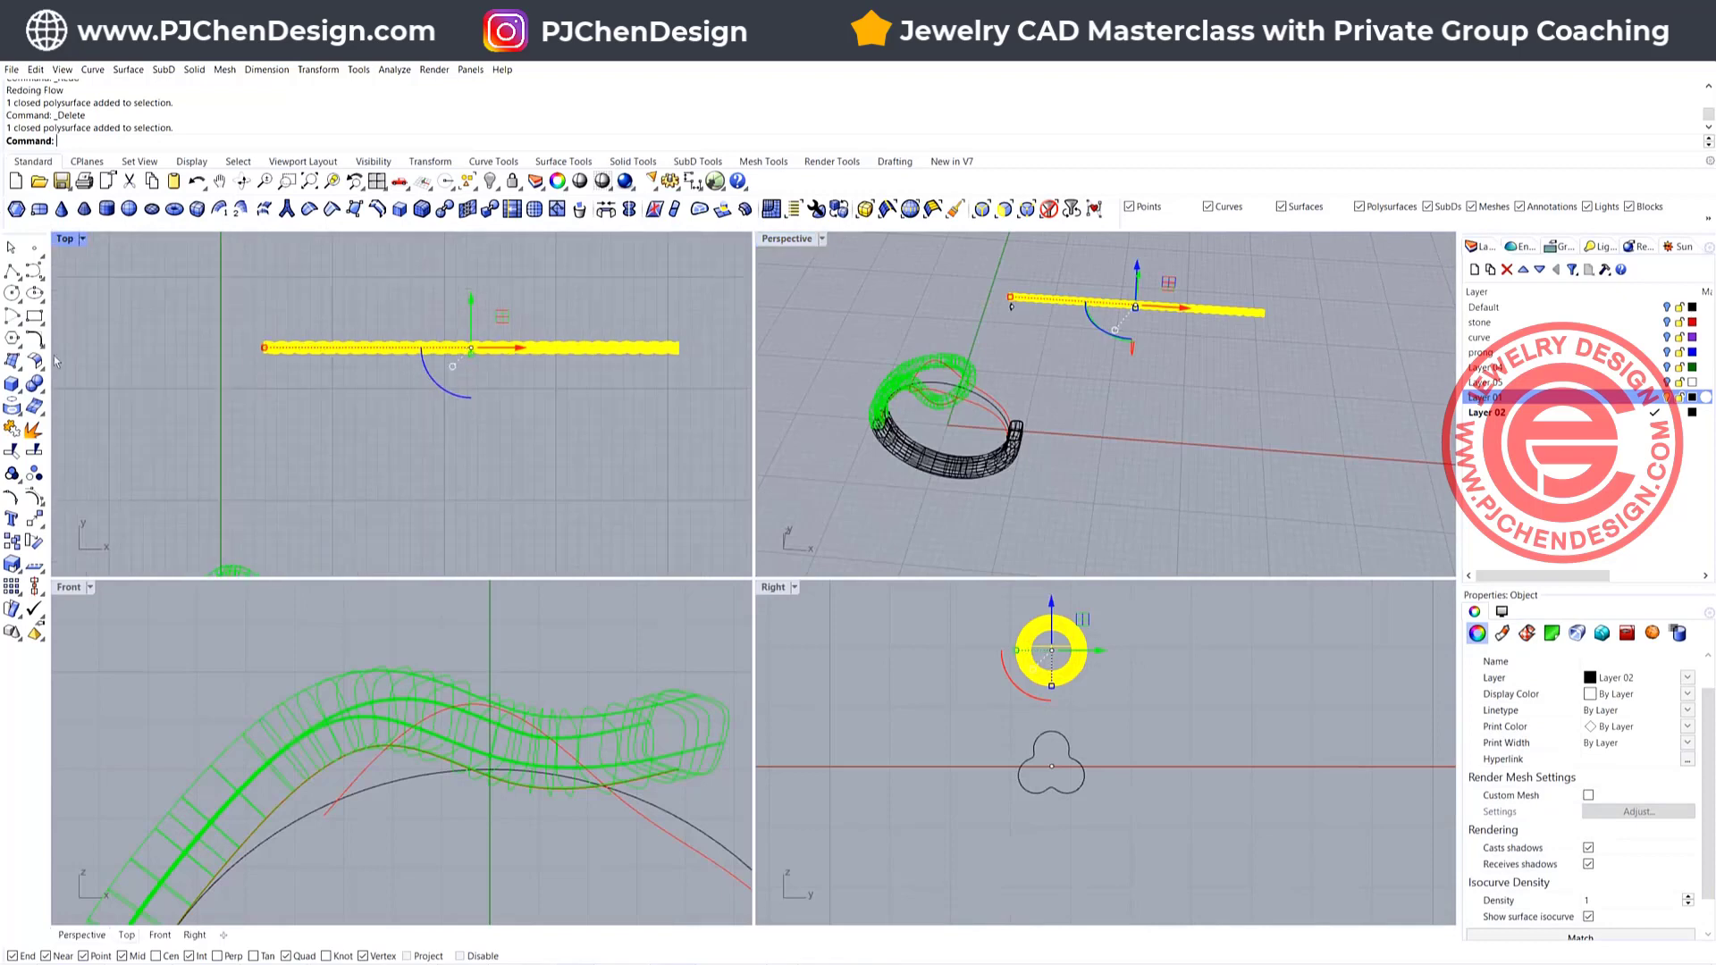
pyautogui.click(11, 269)
pyautogui.scroll(5, 1117, 281)
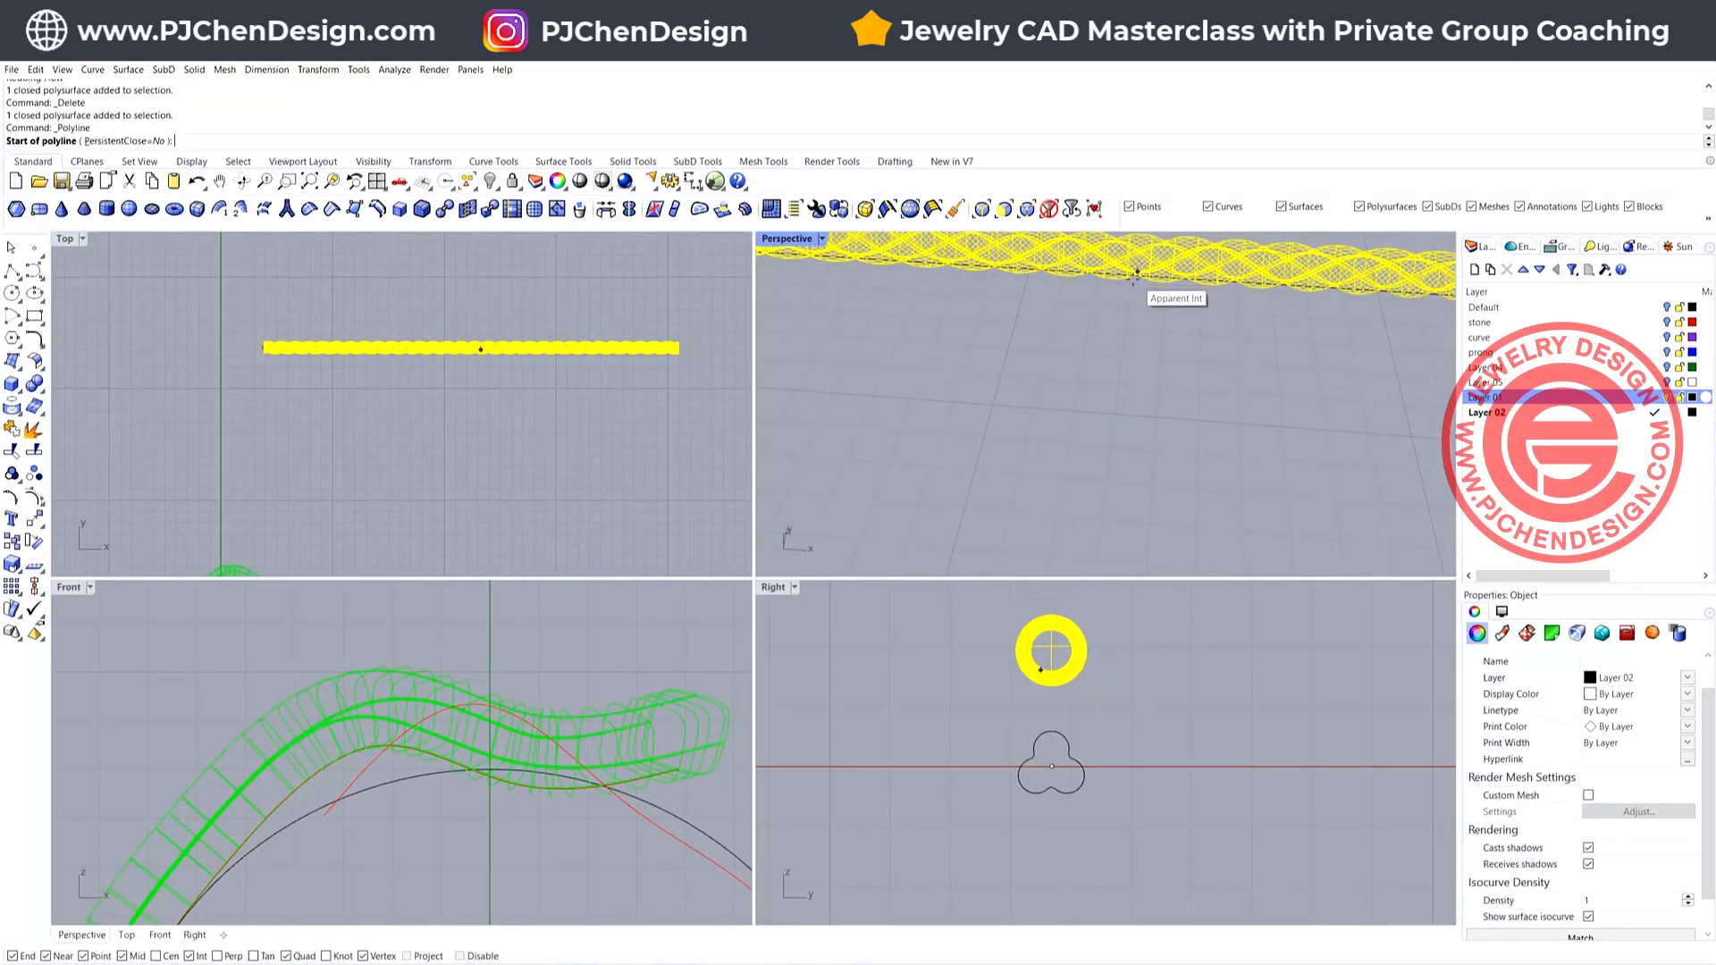
pyautogui.click(1106, 274)
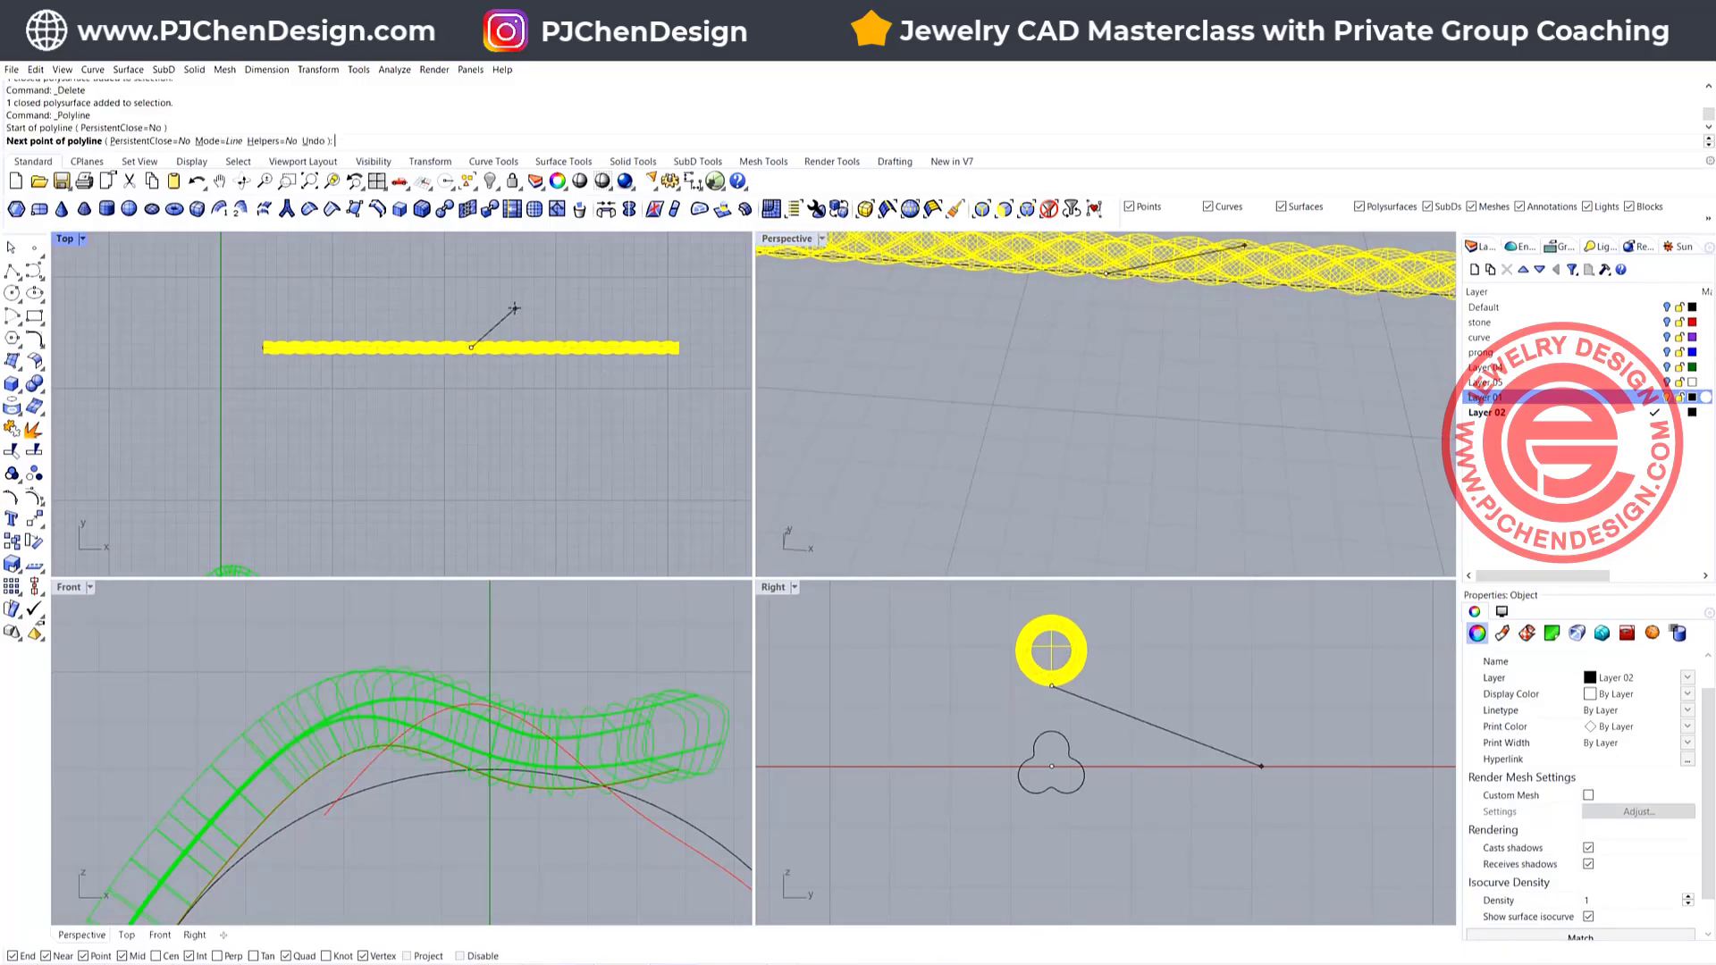
pyautogui.click(471, 269)
pyautogui.rightClick(493, 303)
pyautogui.click(470, 283)
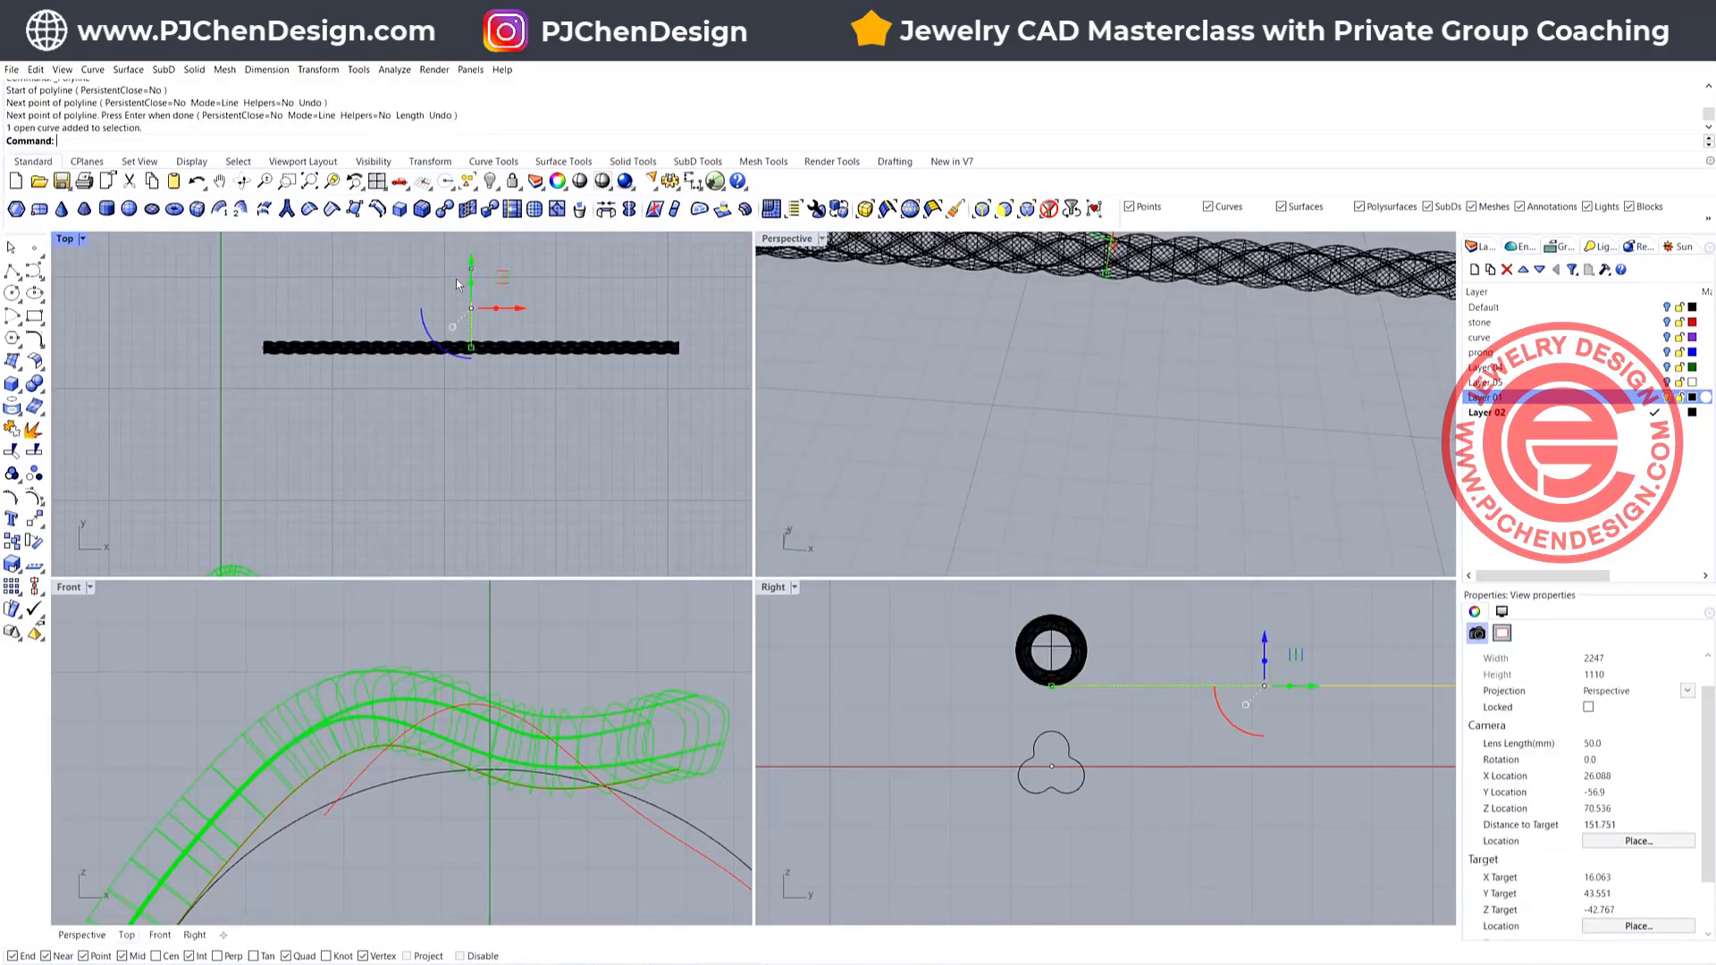
pyautogui.moveTo(468, 262); pyautogui.dragTo(467, 286)
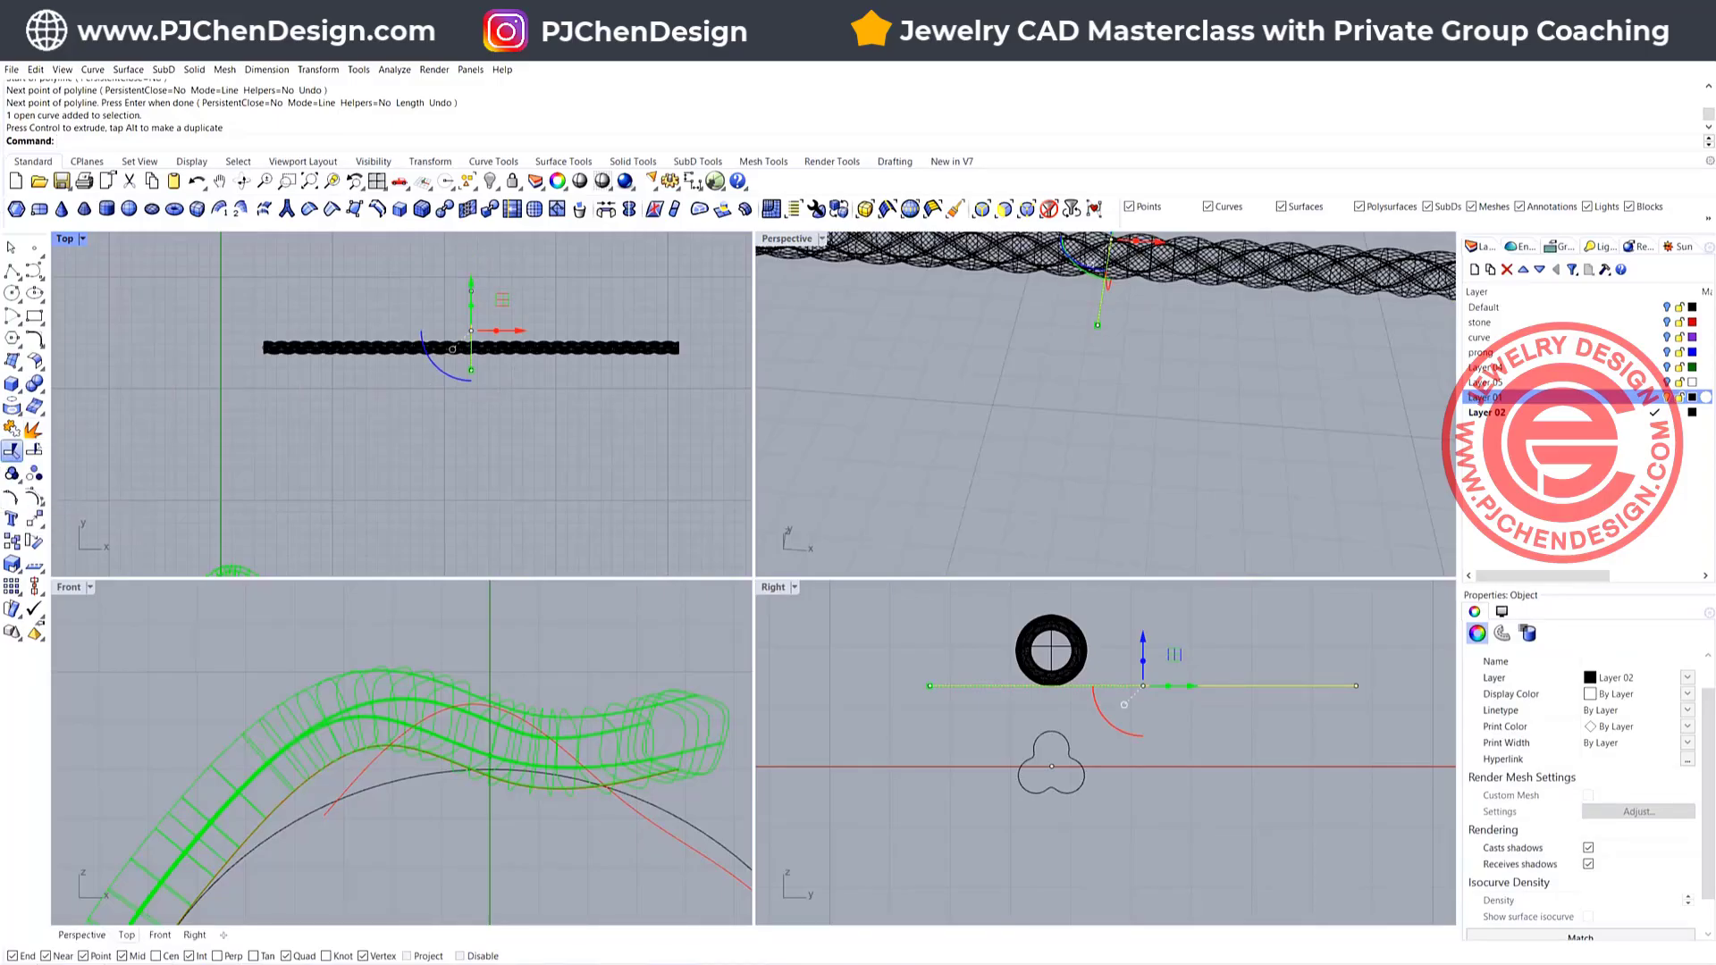
# Trim away the half of the twisted rope farther from the trefoil profile, using the cutting line
pyautogui.click(12, 449)
pyautogui.click(601, 358)
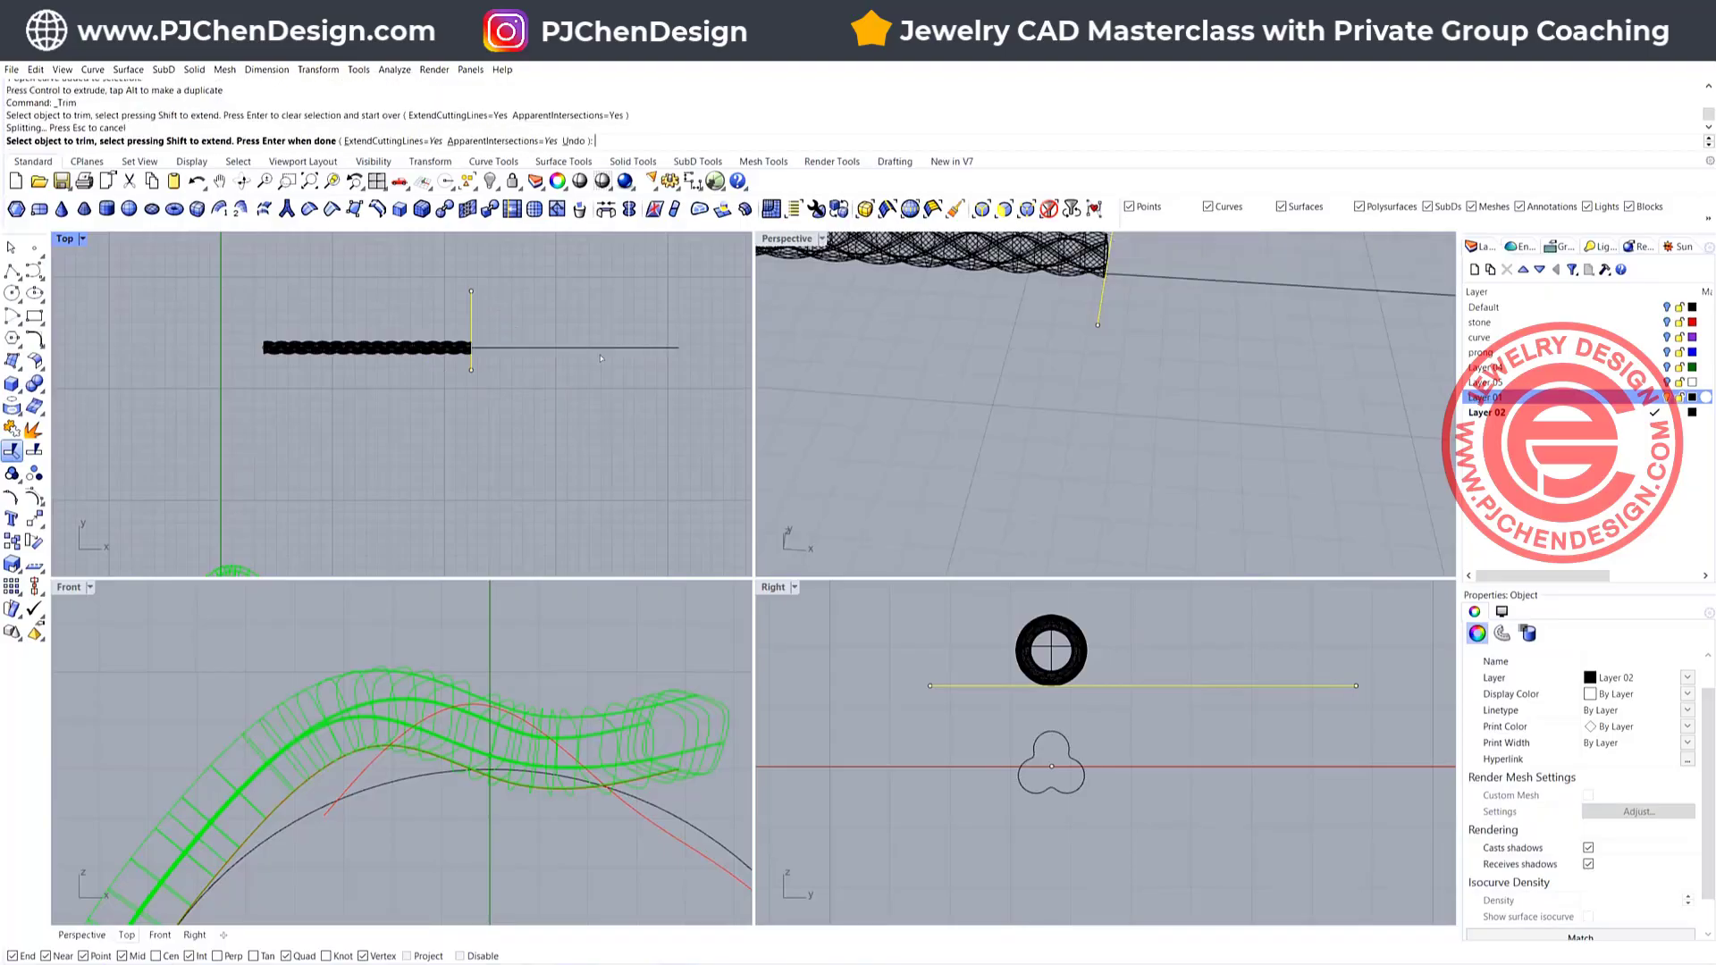
pyautogui.rightClick(557, 417)
# Cap the open end of the shortened rope and show it with the ring in an enlarged Perspective view
pyautogui.scroll(-6, 1009, 357)
pyautogui.click(996, 321)
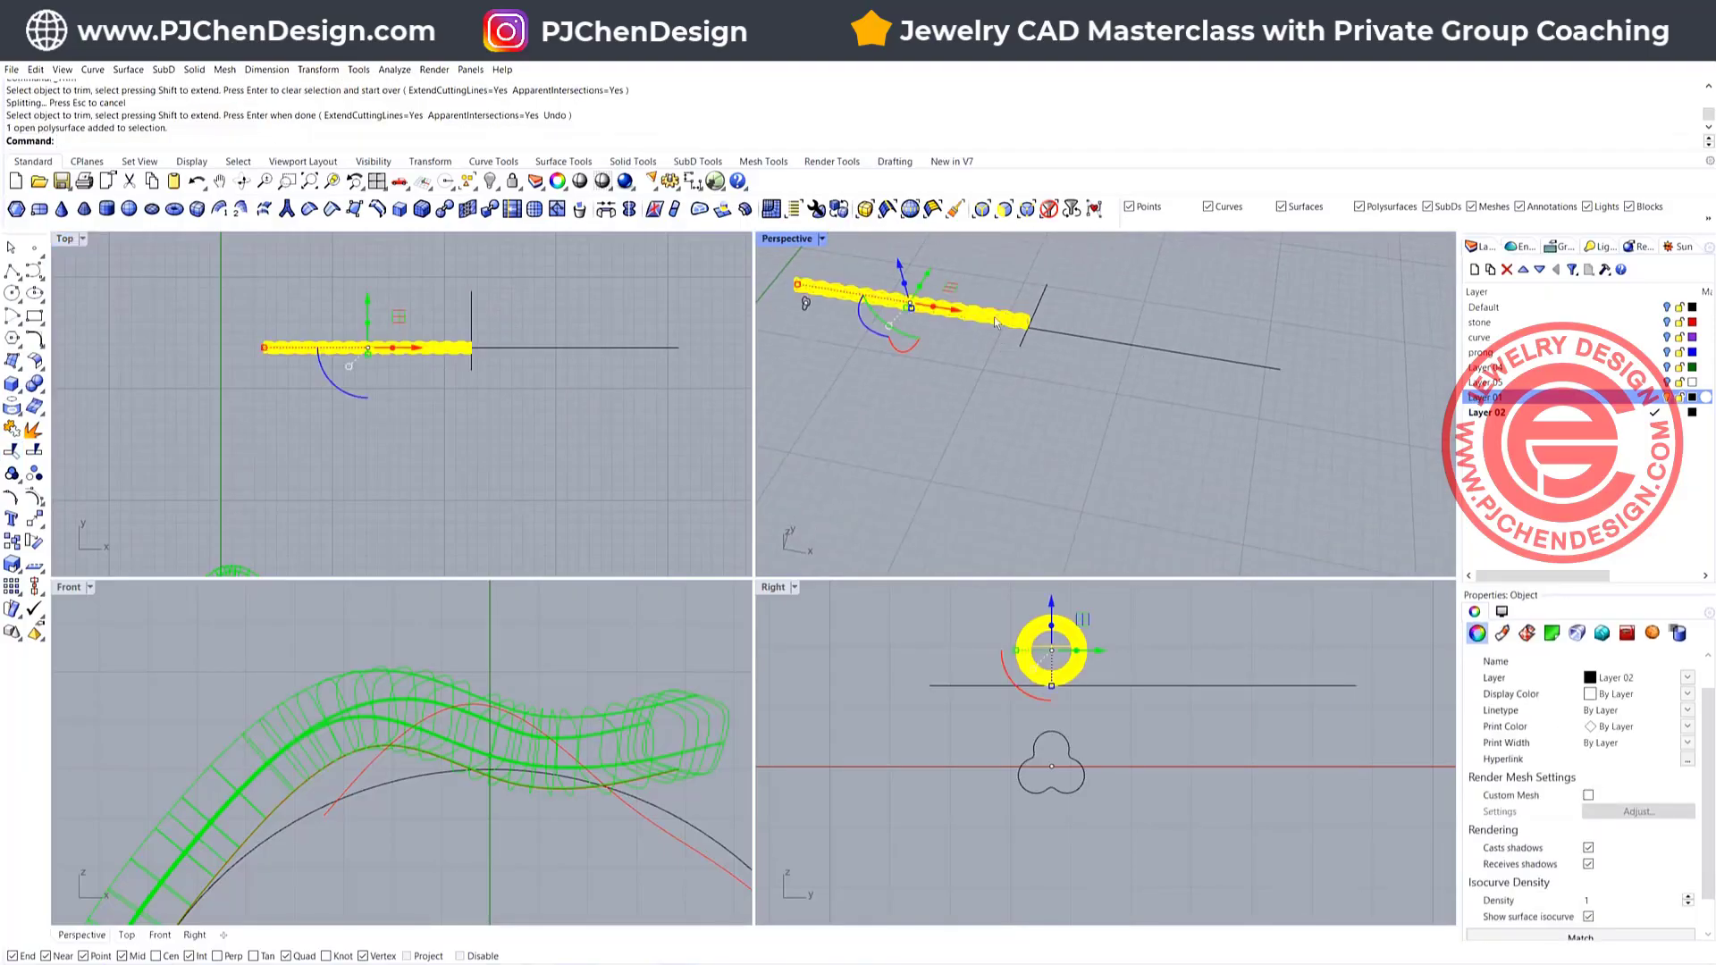
pyautogui.press('Return')
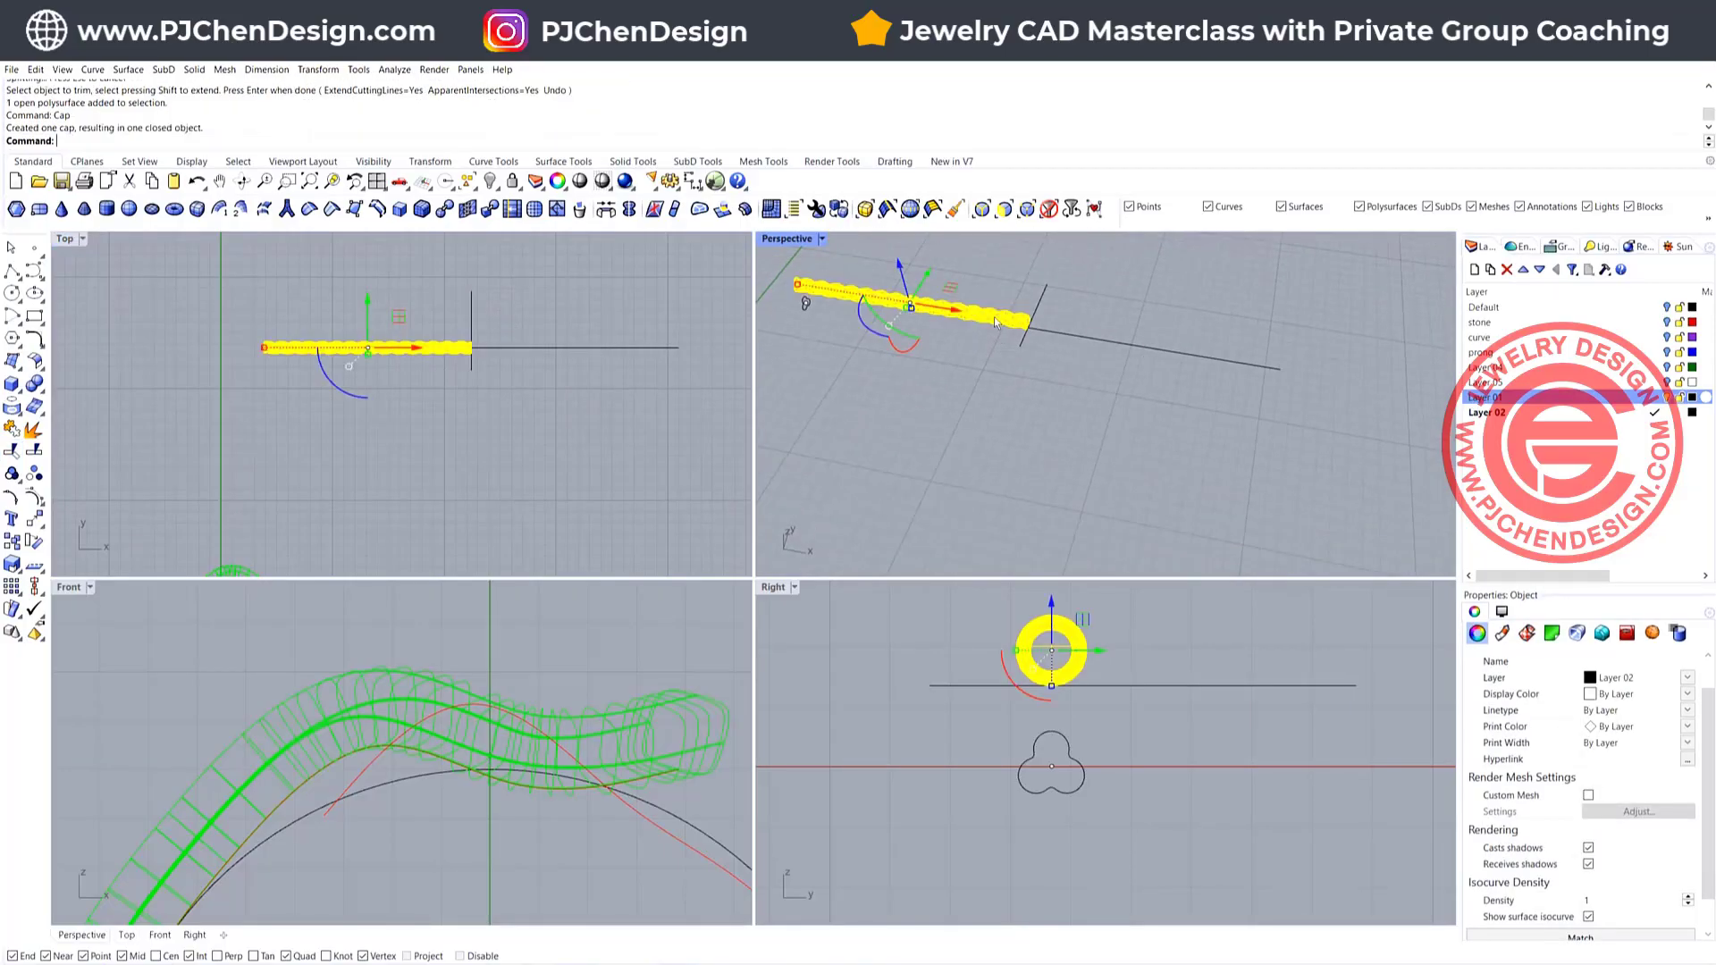
pyautogui.scroll(-3, 977, 372)
pyautogui.doubleClick(788, 237)
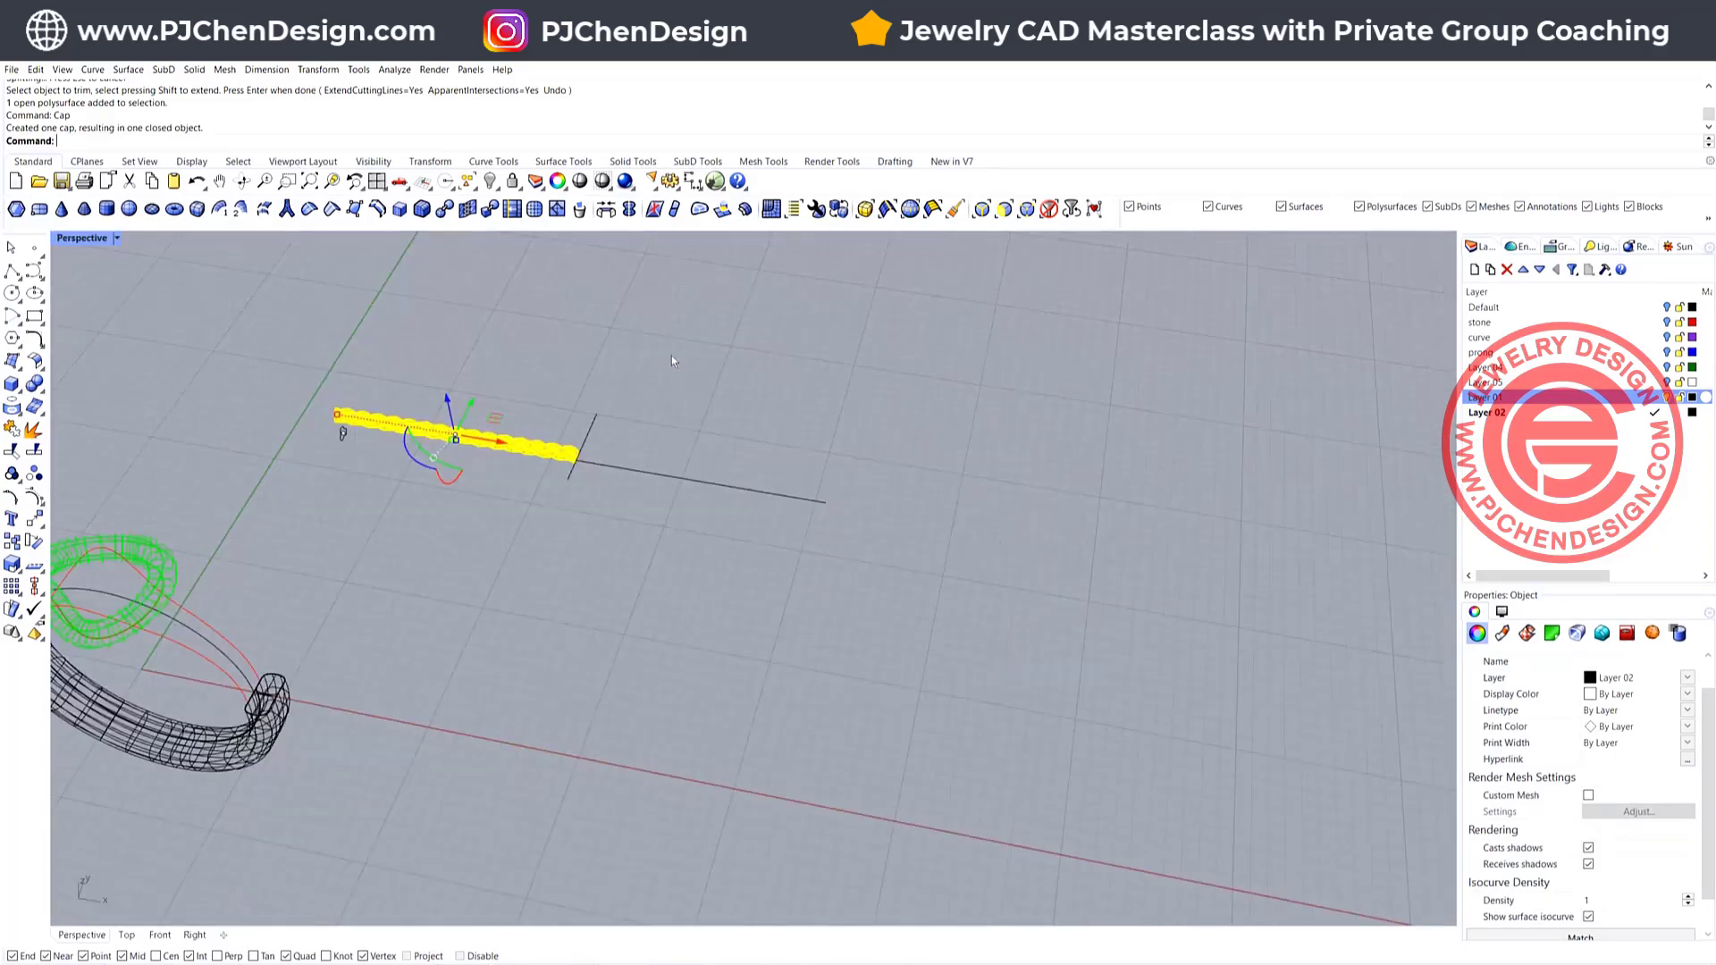
pyautogui.scroll(-3, 662, 362)
pyautogui.keyDown('shift'); pyautogui.moveTo(376, 465); pyautogui.dragTo(609, 457, button='right'); pyautogui.keyUp('shift')
pyautogui.scroll(3, 609, 457)
pyautogui.click(634, 459)
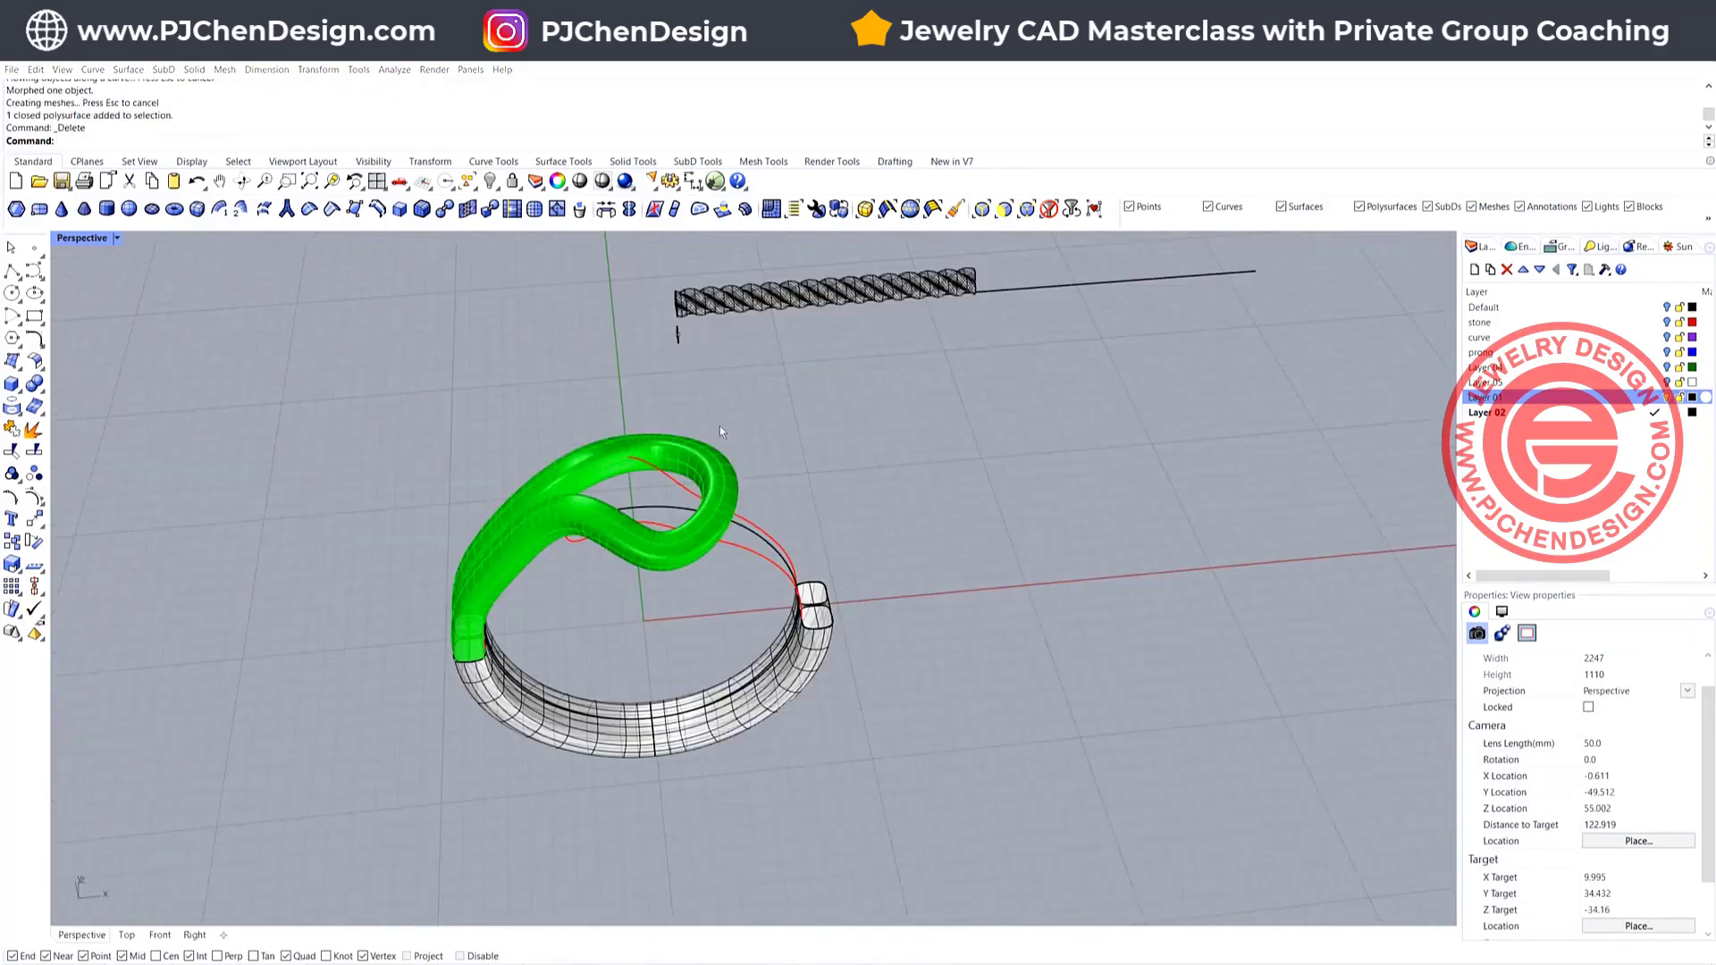
# Try to flow the shortened rope onto the rear red rail curve, picking the base line near the trefoil profile, and undo the flow
pyautogui.moveTo(779, 402); pyautogui.dragTo(771, 409, button='right')
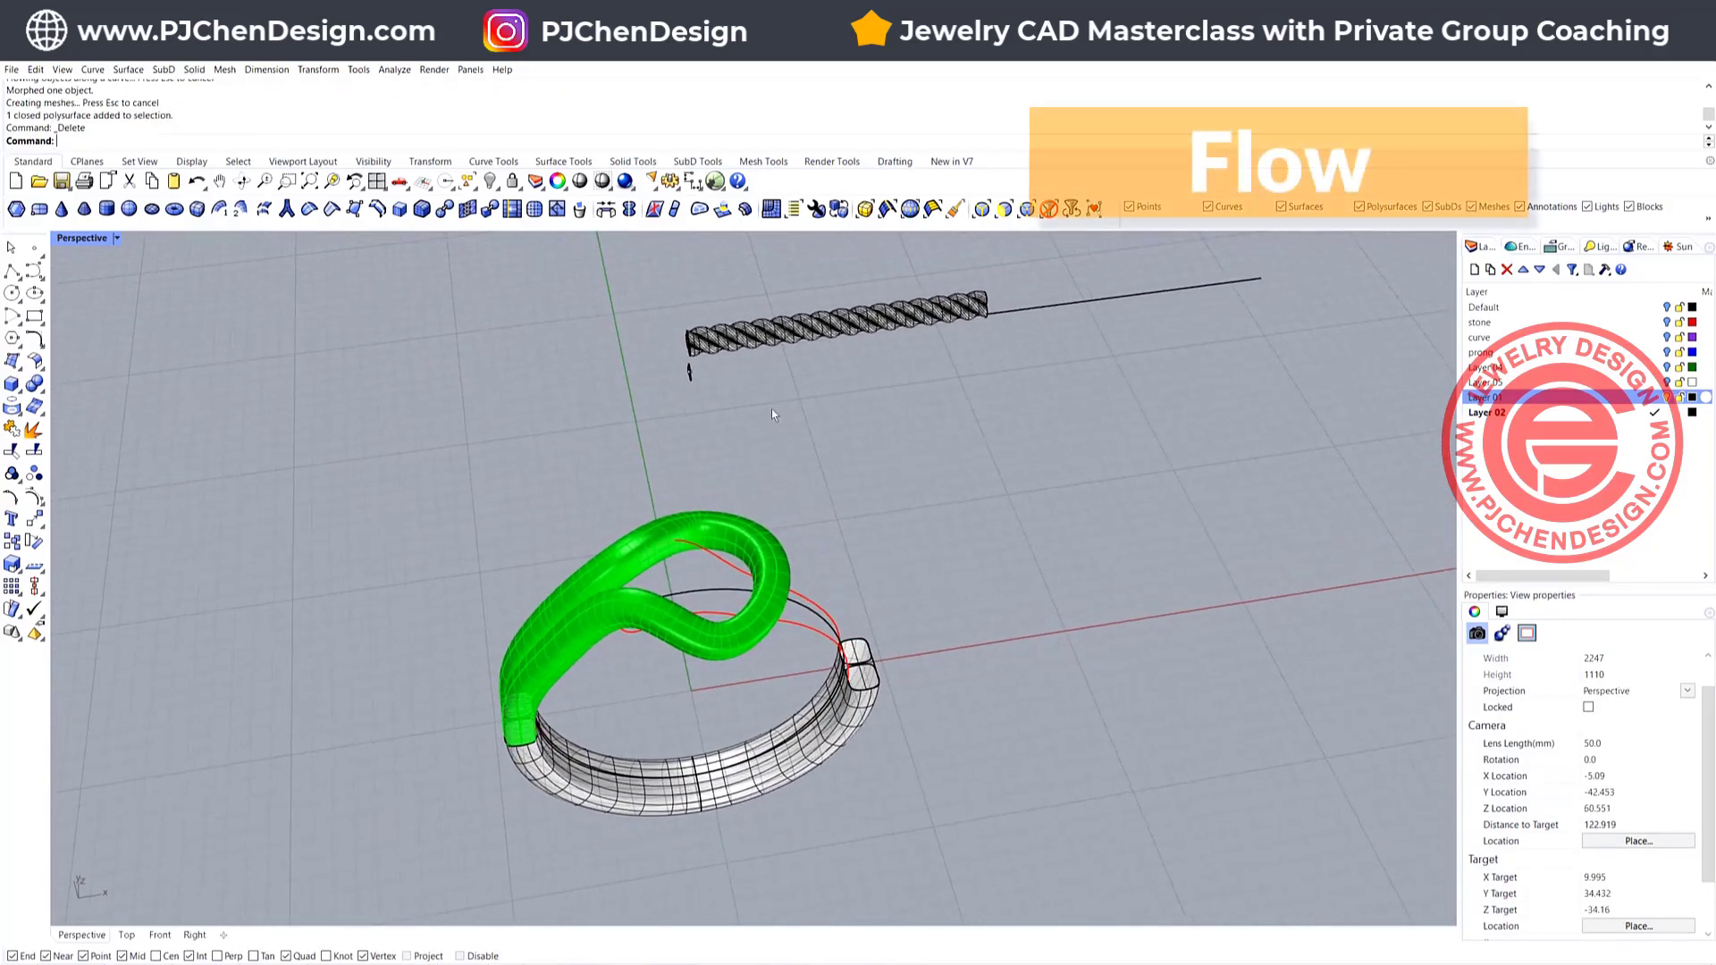
pyautogui.write('Flow')
pyautogui.press('Return')
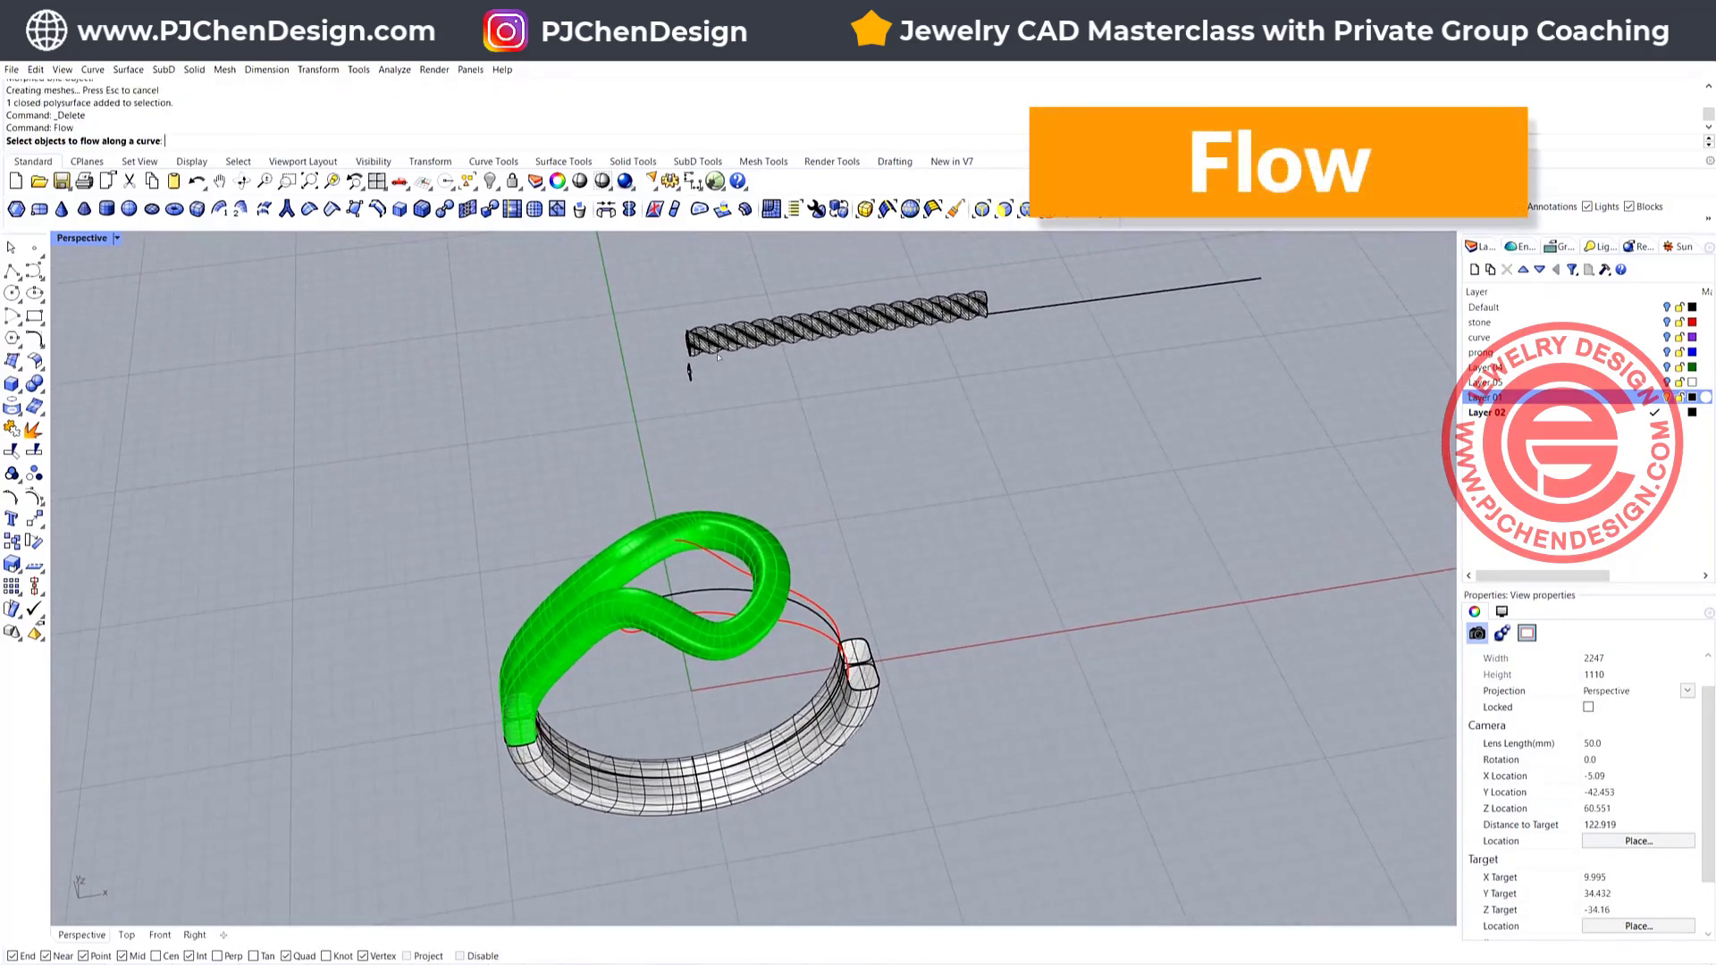
pyautogui.click(712, 325)
pyautogui.press('Return')
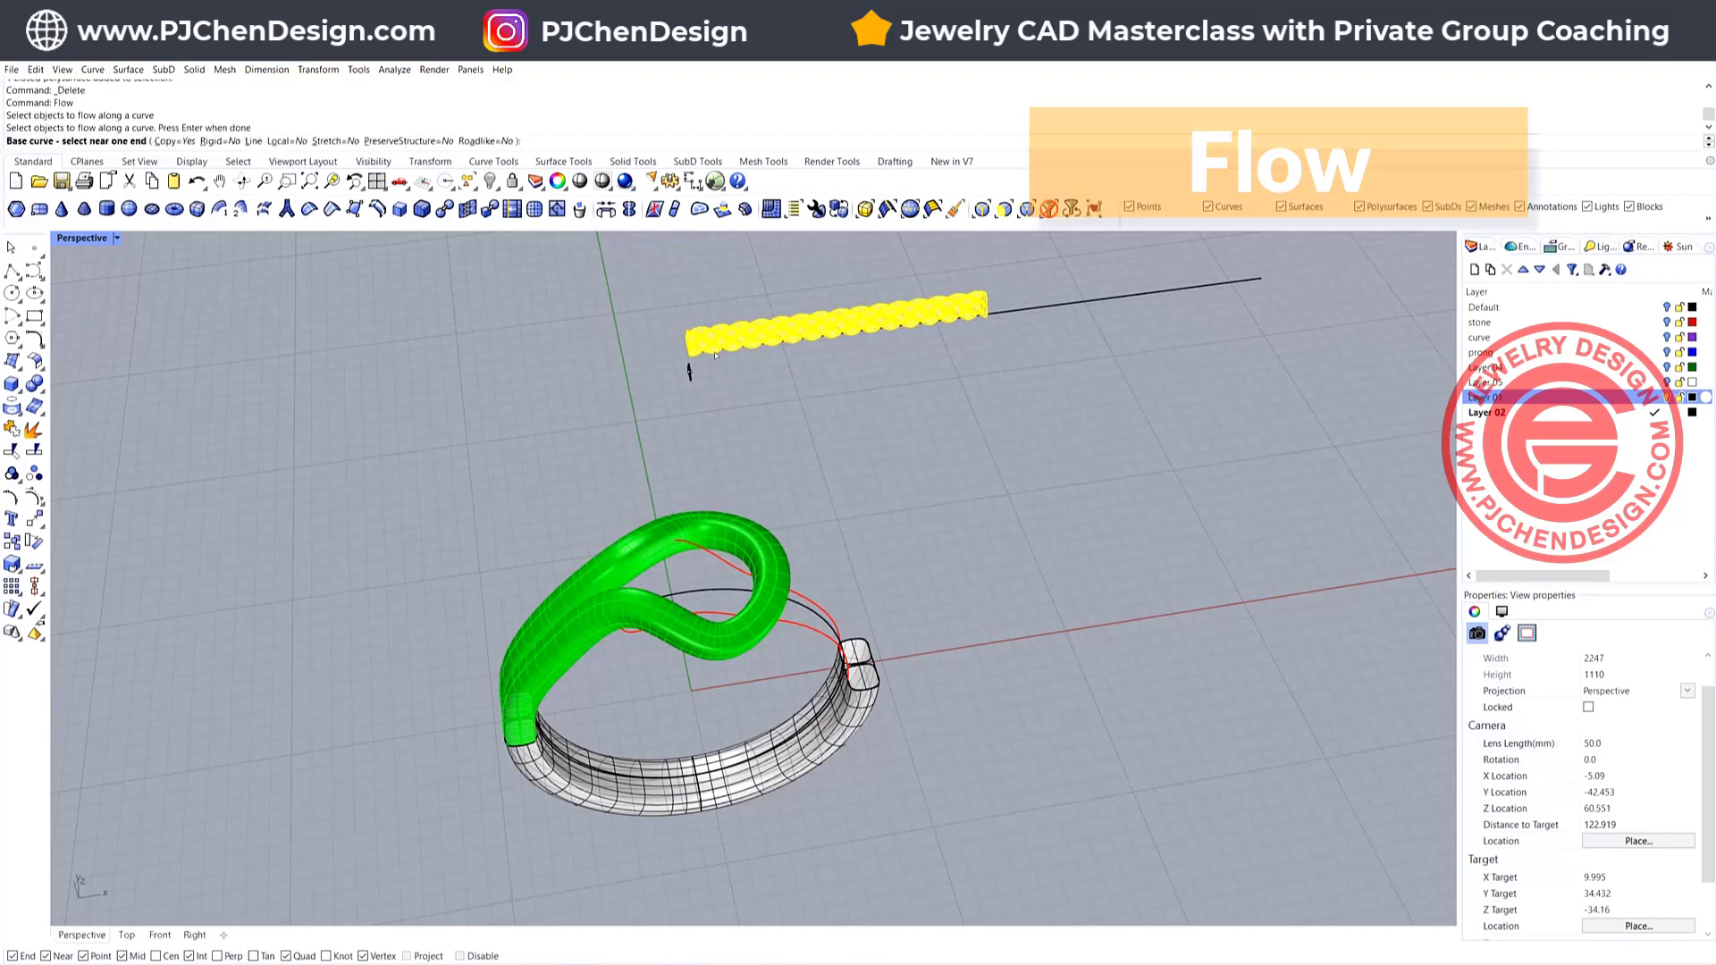
pyautogui.click(714, 354)
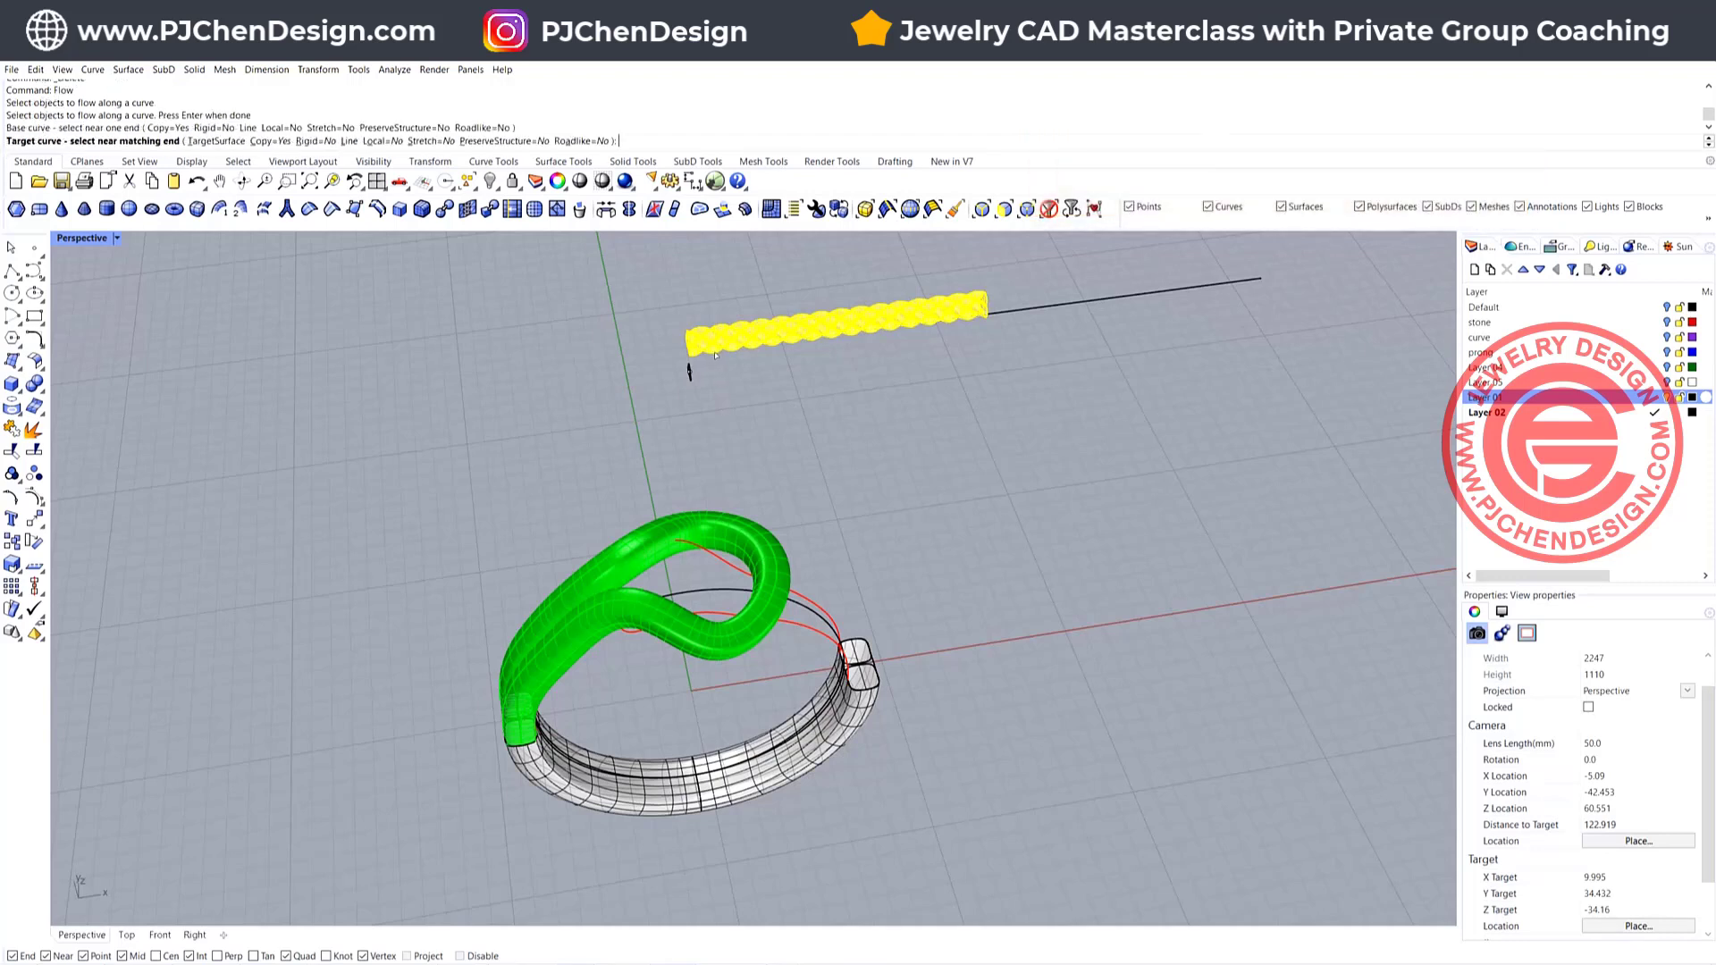
pyautogui.click(835, 611)
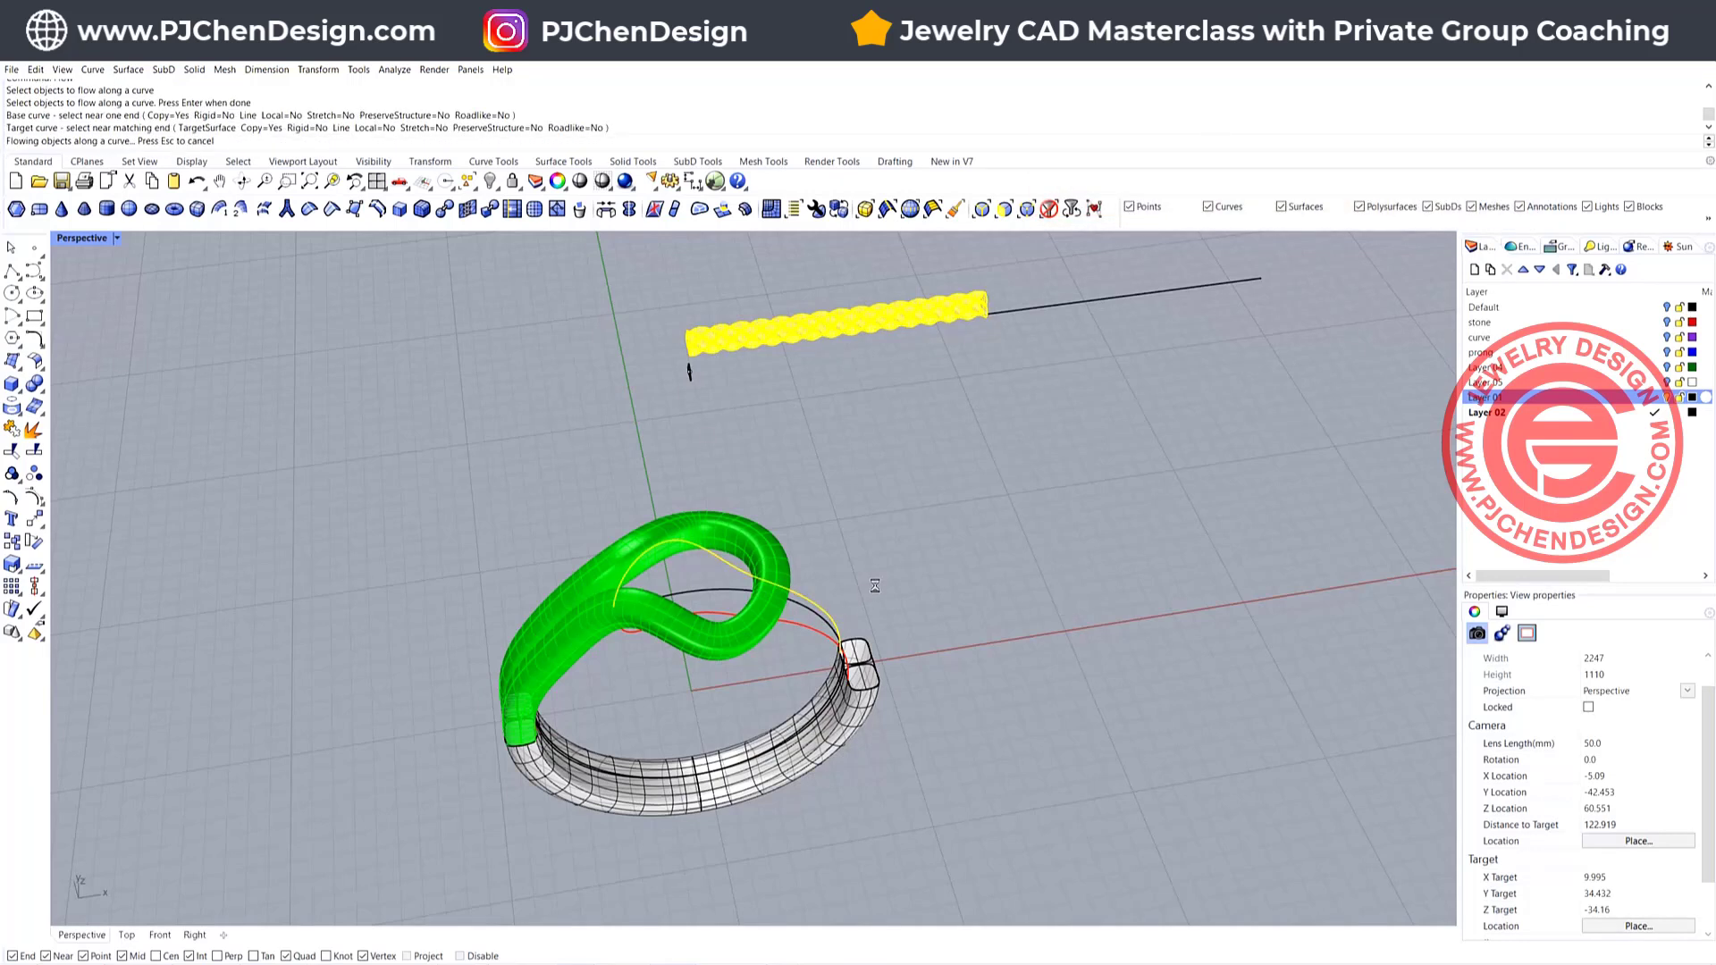
pyautogui.moveTo(875, 585); pyautogui.dragTo(687, 522, button='right')
pyautogui.scroll(4, 617, 520)
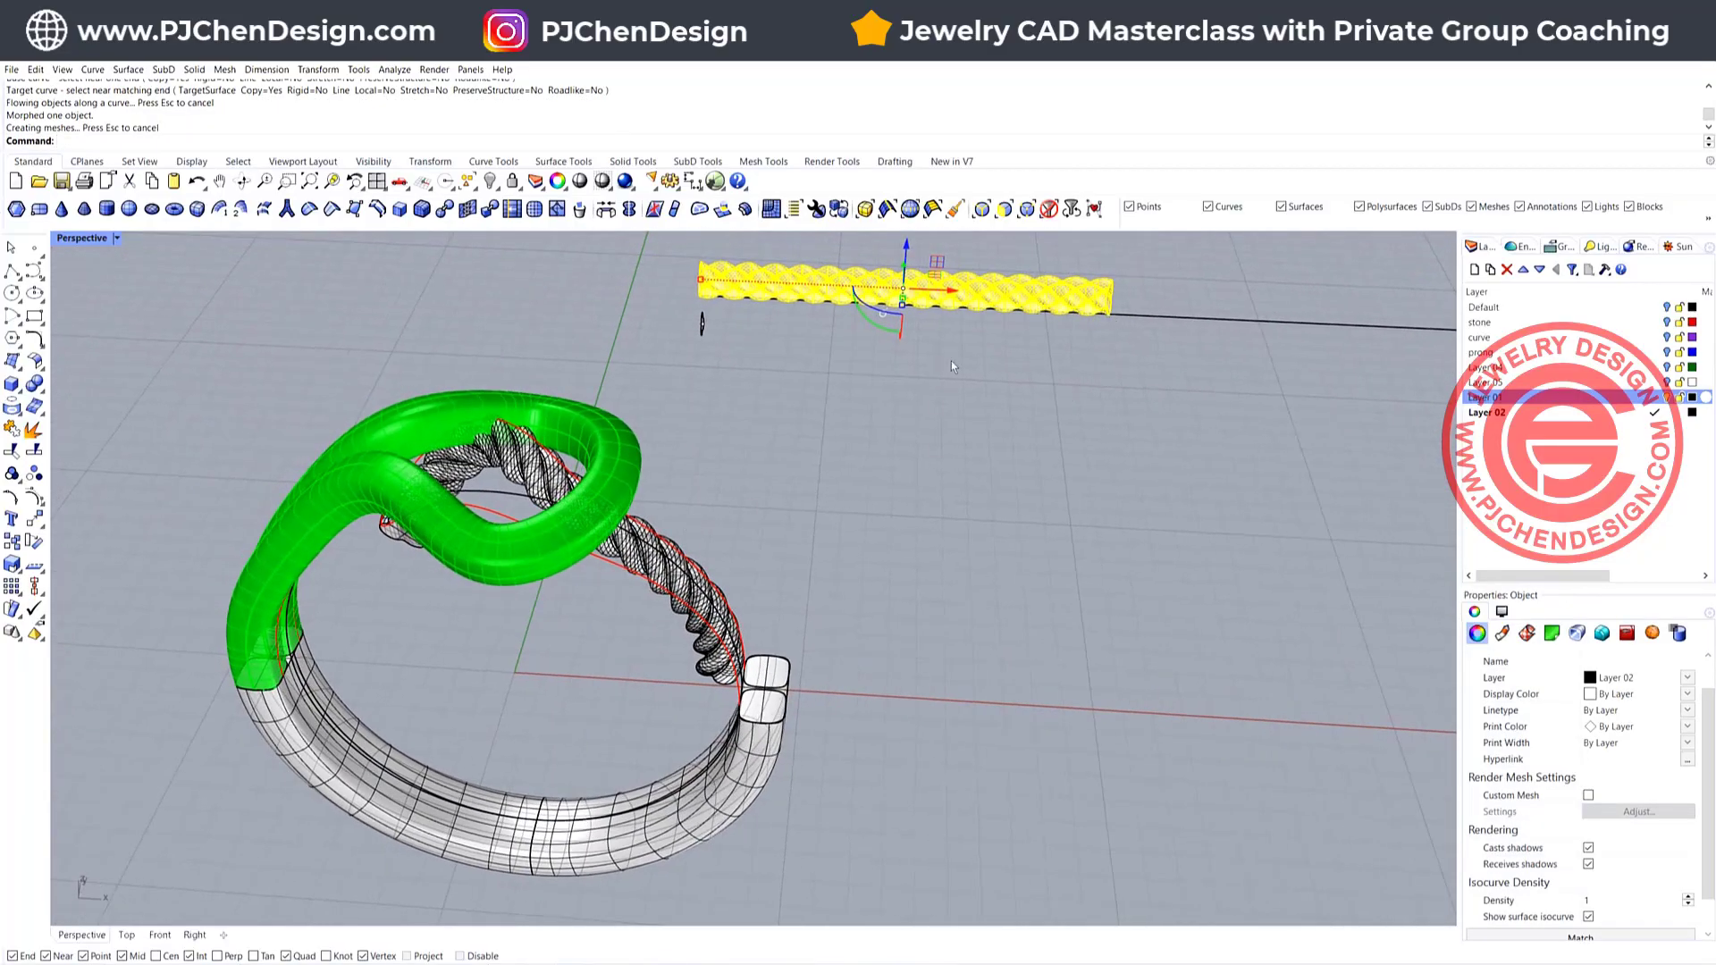
pyautogui.hotkey('ctrl', 'z')
pyautogui.press('Escape')
# Flow the shortened rope onto the rear red rail curve, picking the base line near the rope's far end and the rail near the band
pyautogui.click(1059, 309)
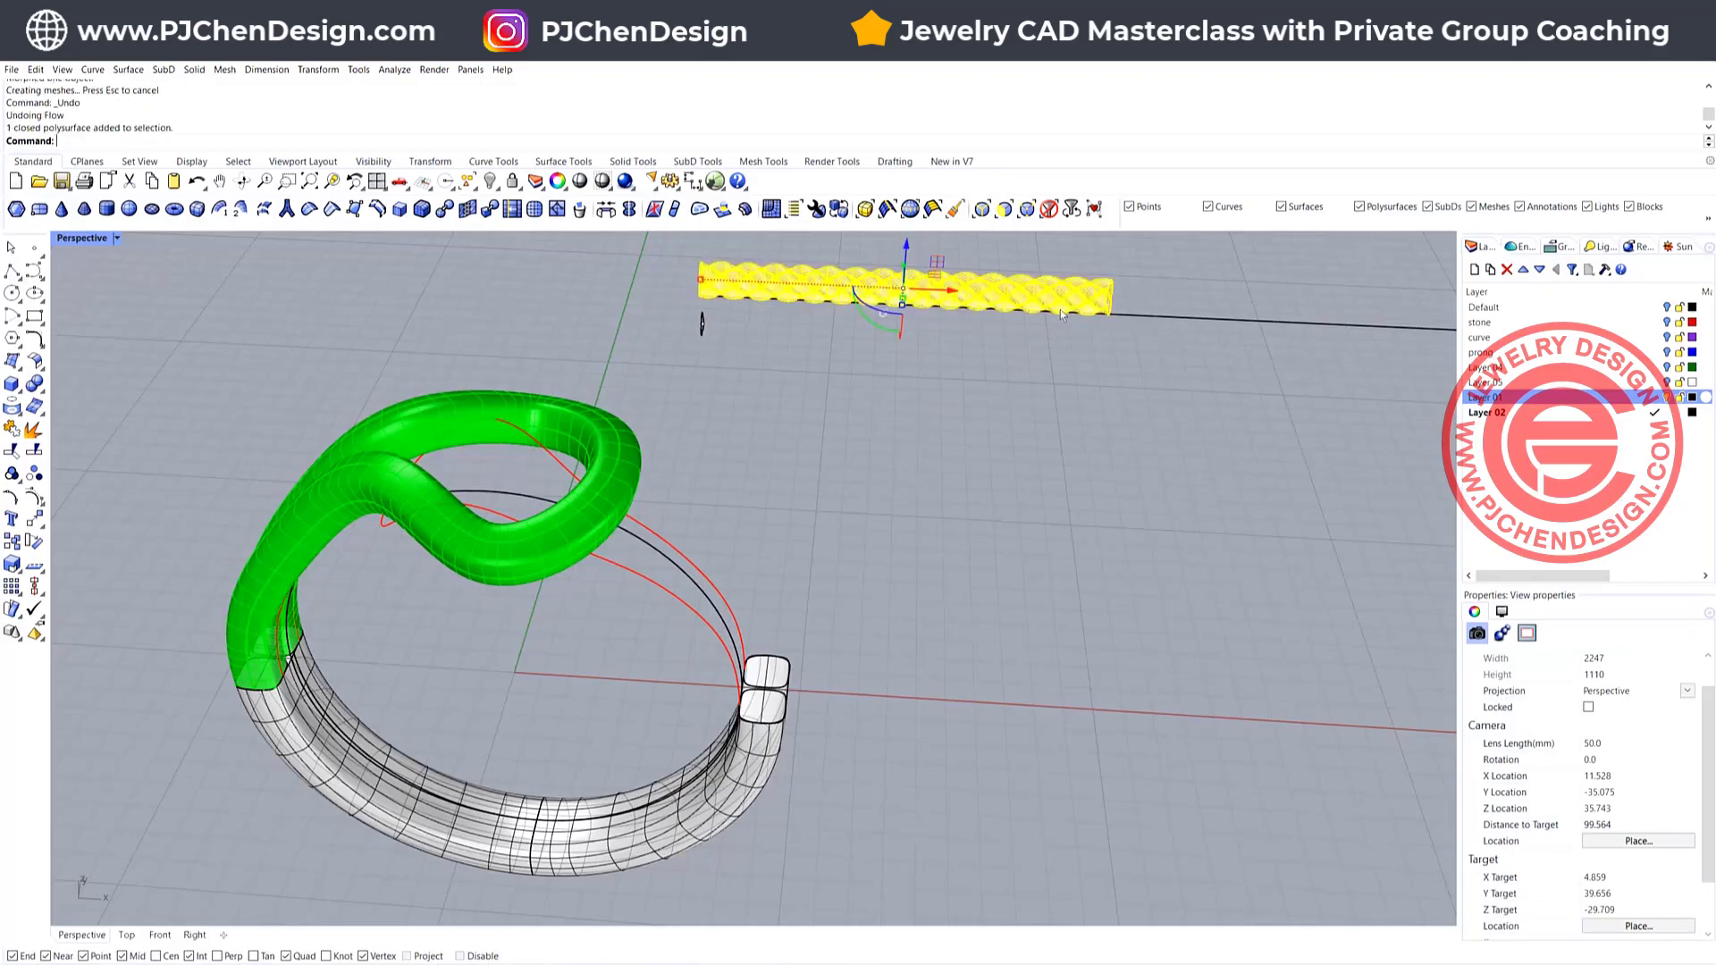
pyautogui.click(1064, 314)
pyautogui.click(1030, 340)
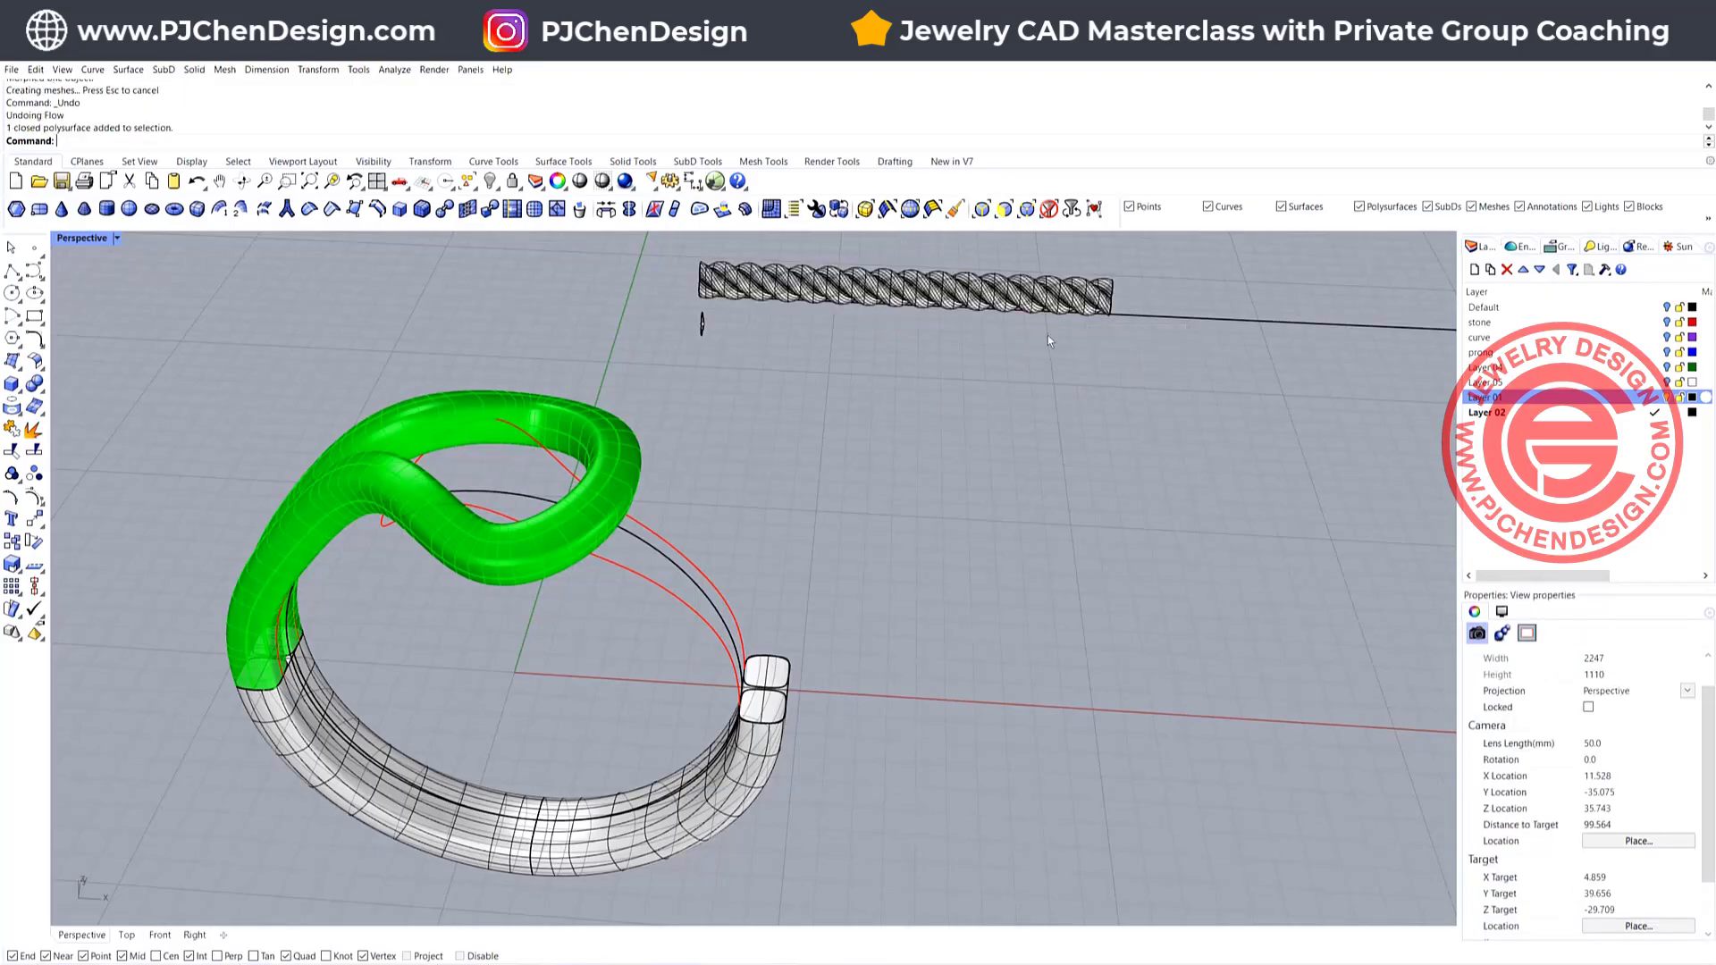
pyautogui.press('Return')
pyautogui.click(716, 276)
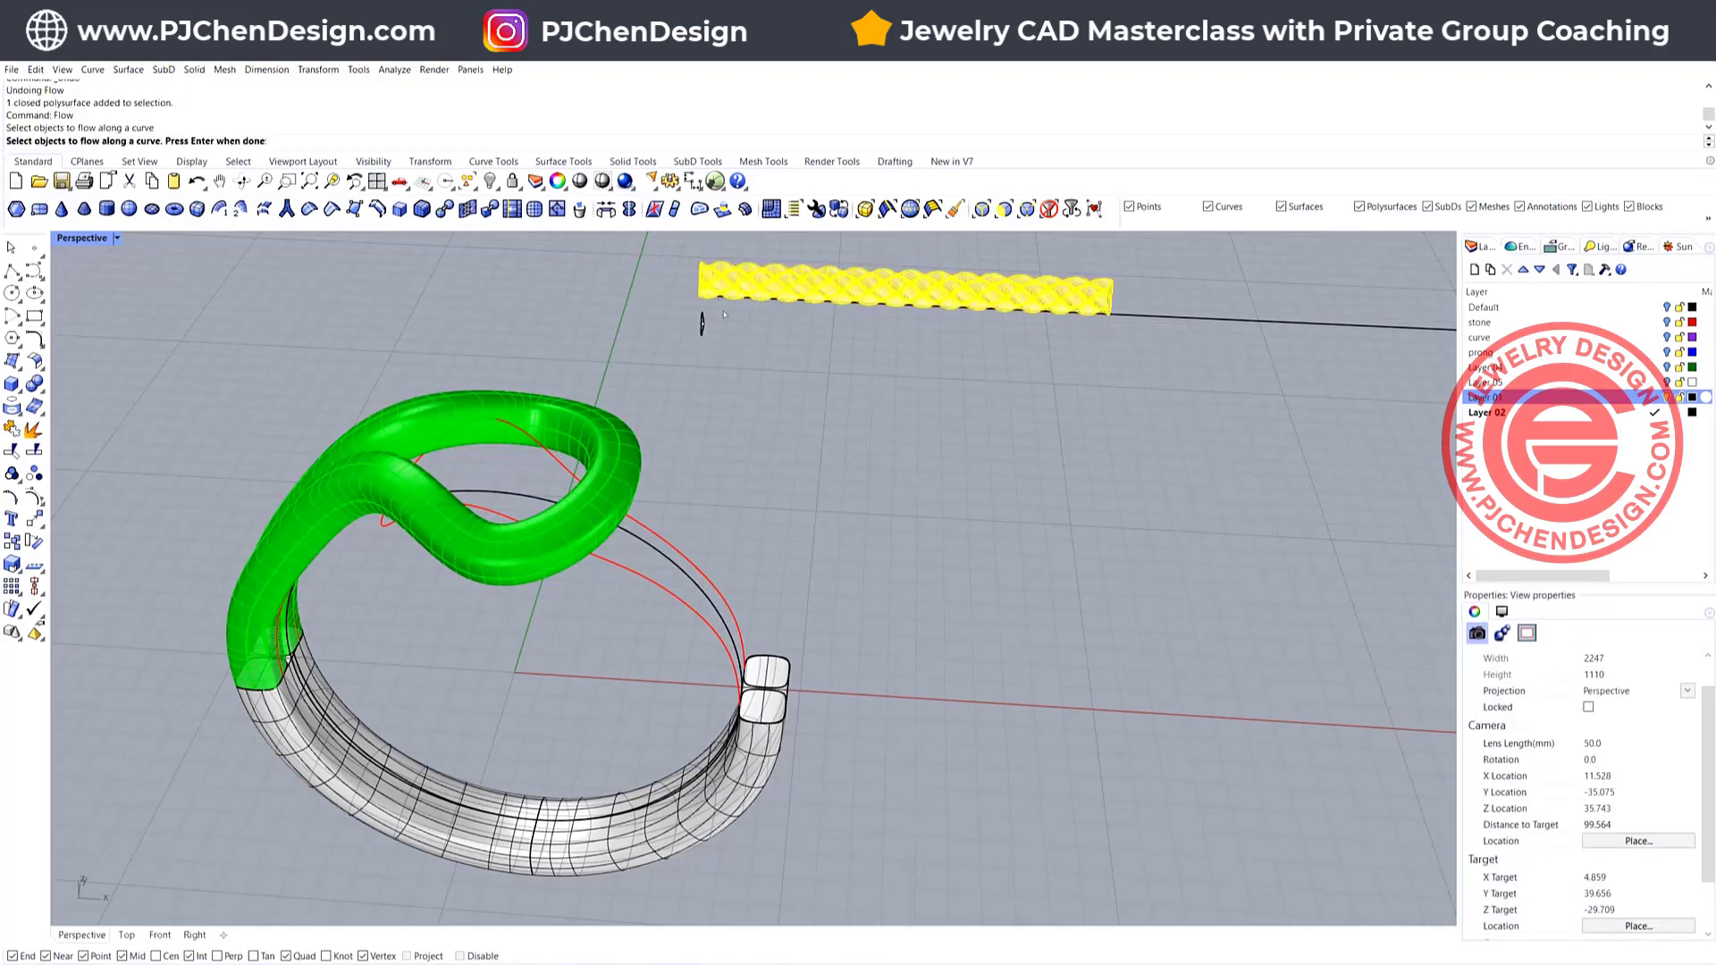
pyautogui.press('Return')
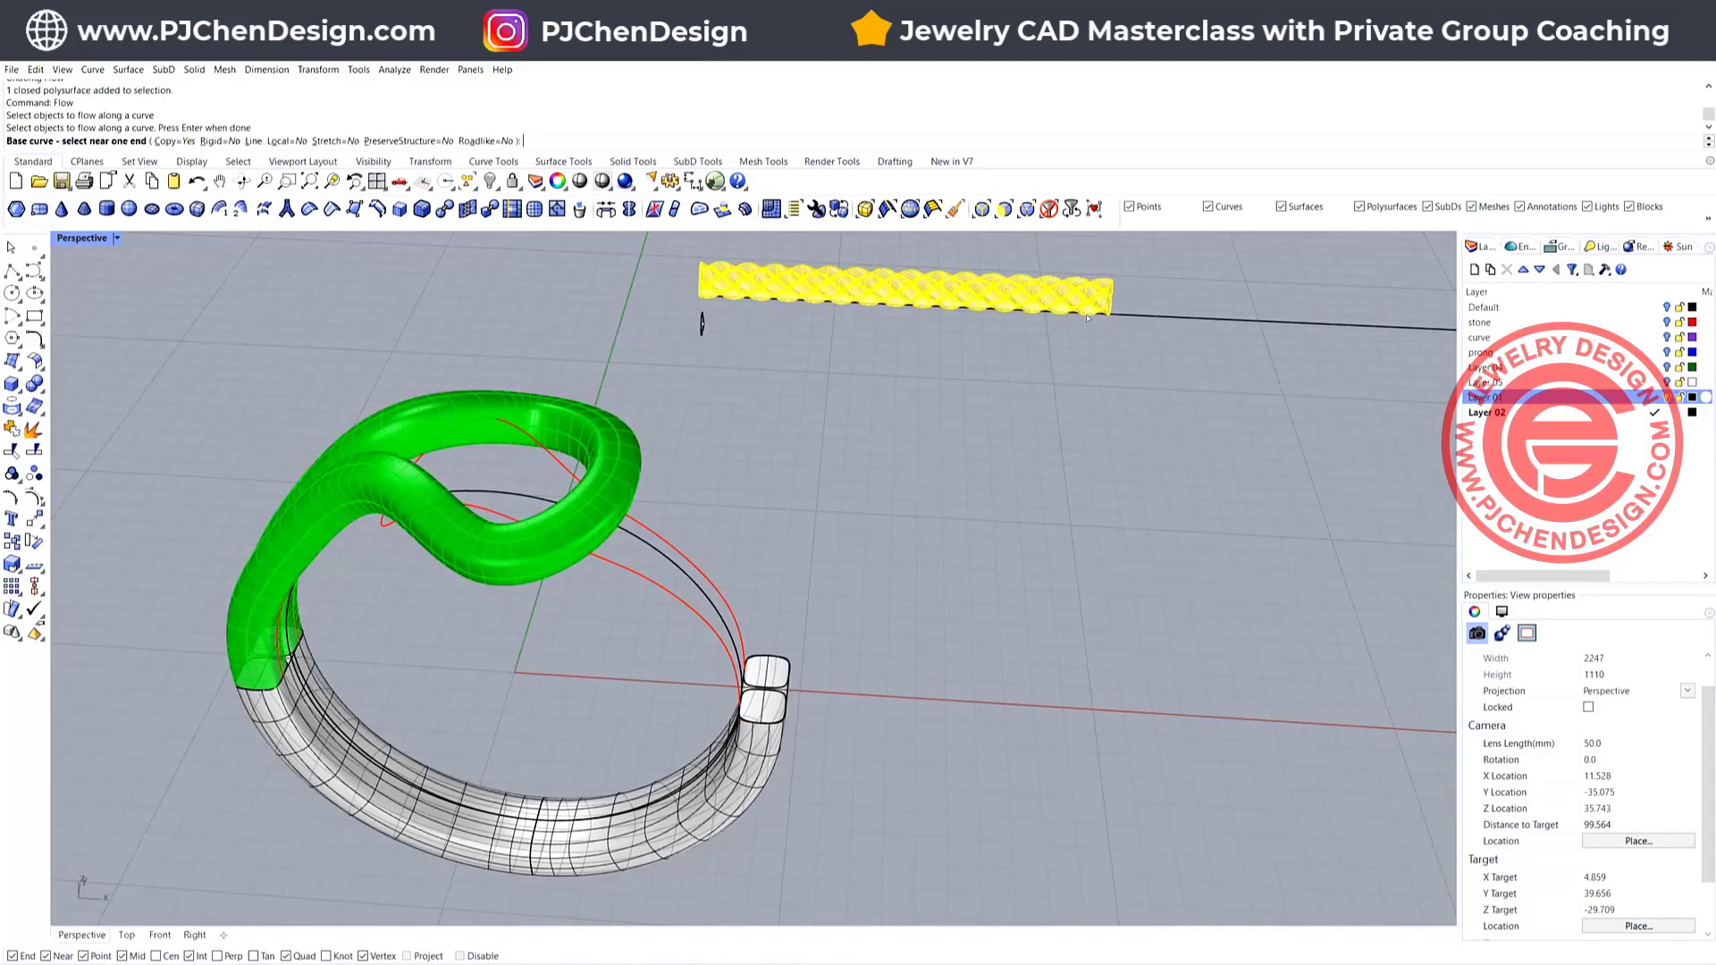
pyautogui.click(1087, 318)
pyautogui.click(738, 641)
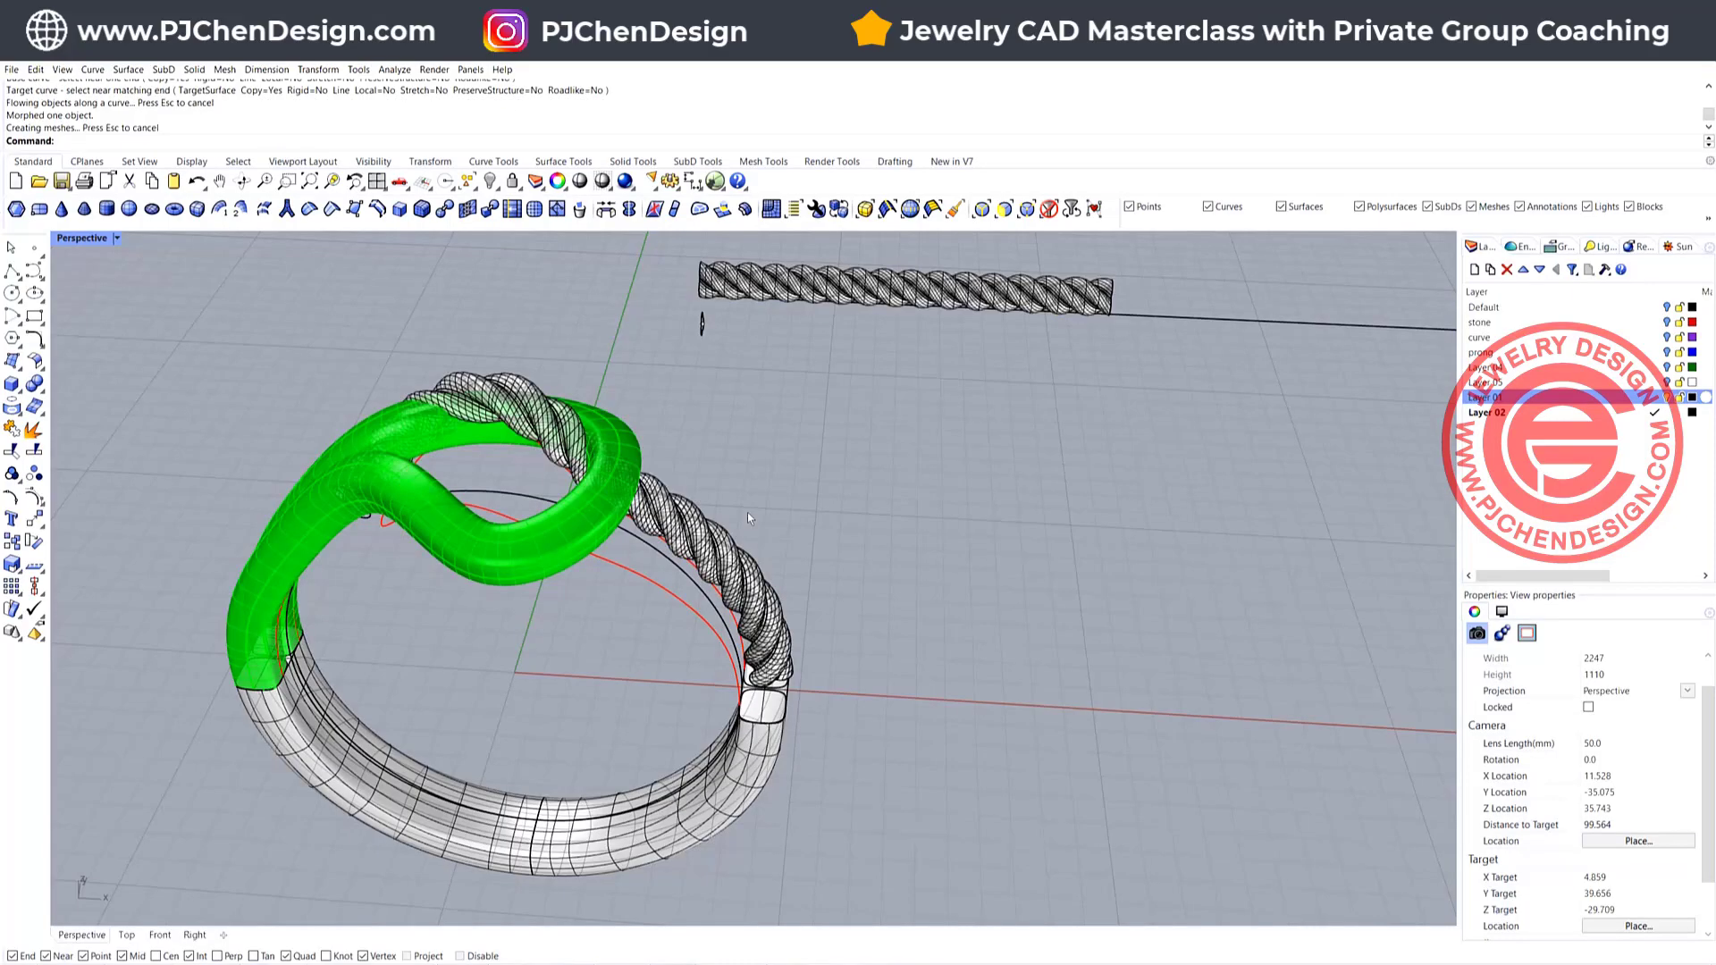
# Mirror the flowed rope across the X axis in the Top view from origin 0, keeping the original, and show the ring in an enlarged Perspective view
pyautogui.scroll(-2, 747, 512)
pyautogui.moveTo(743, 505); pyautogui.dragTo(679, 586, button='right')
pyautogui.click(708, 630)
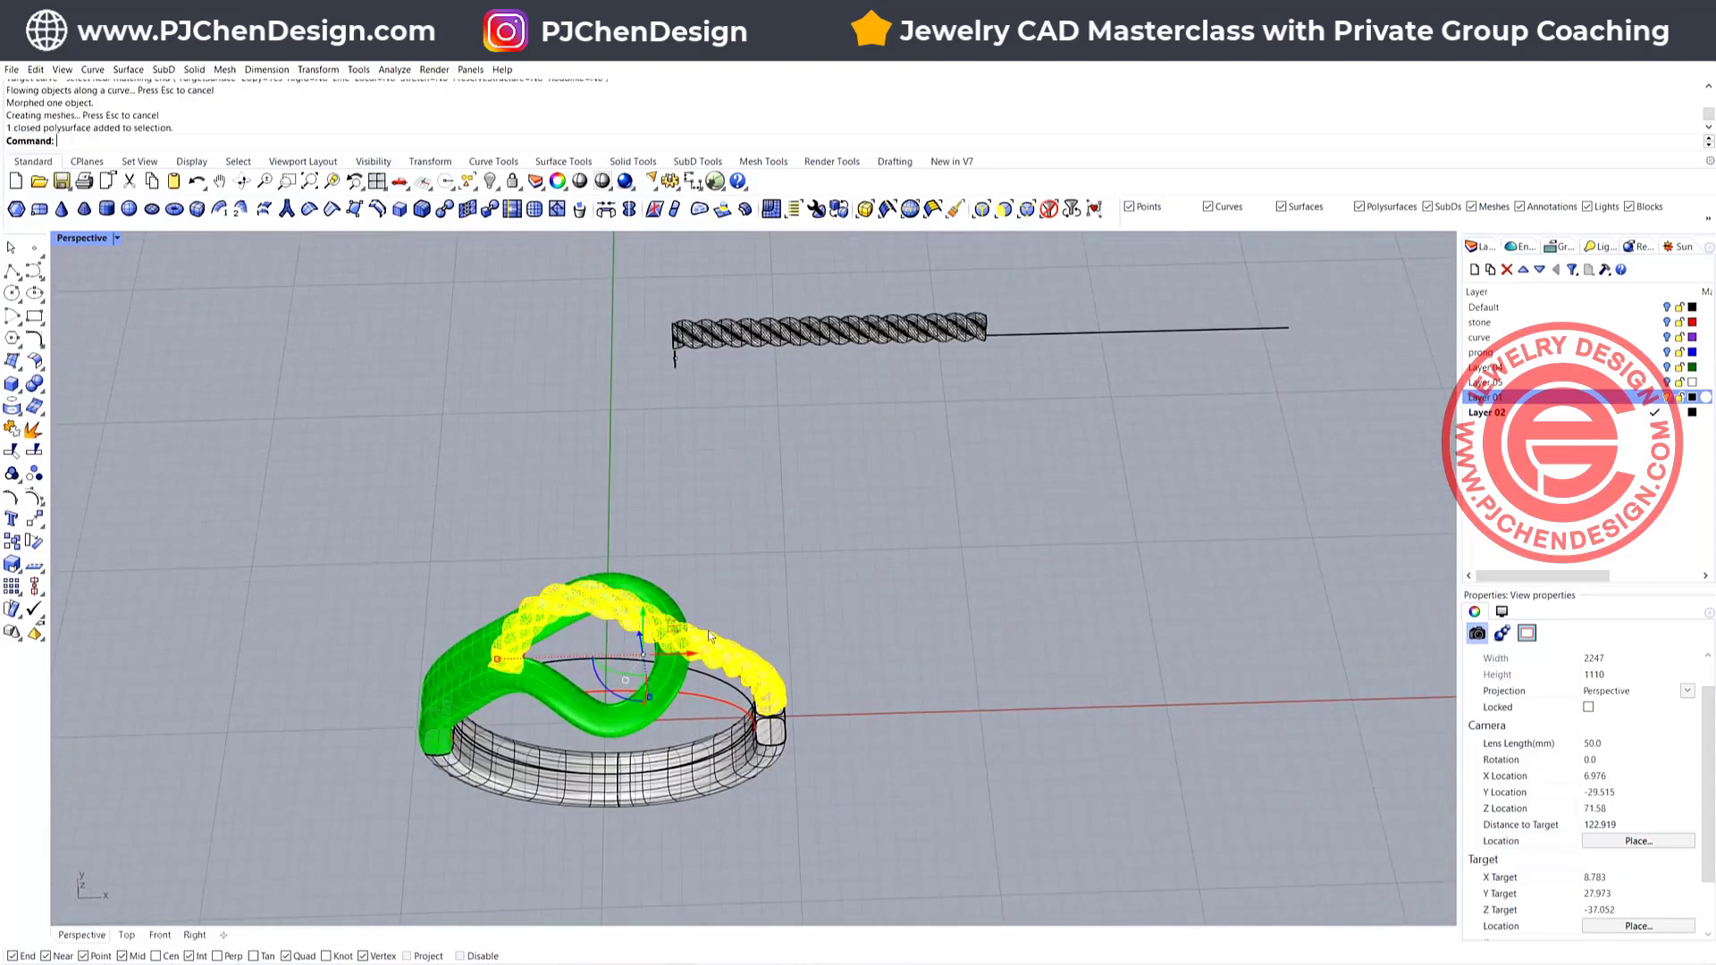
pyautogui.doubleClick(91, 240)
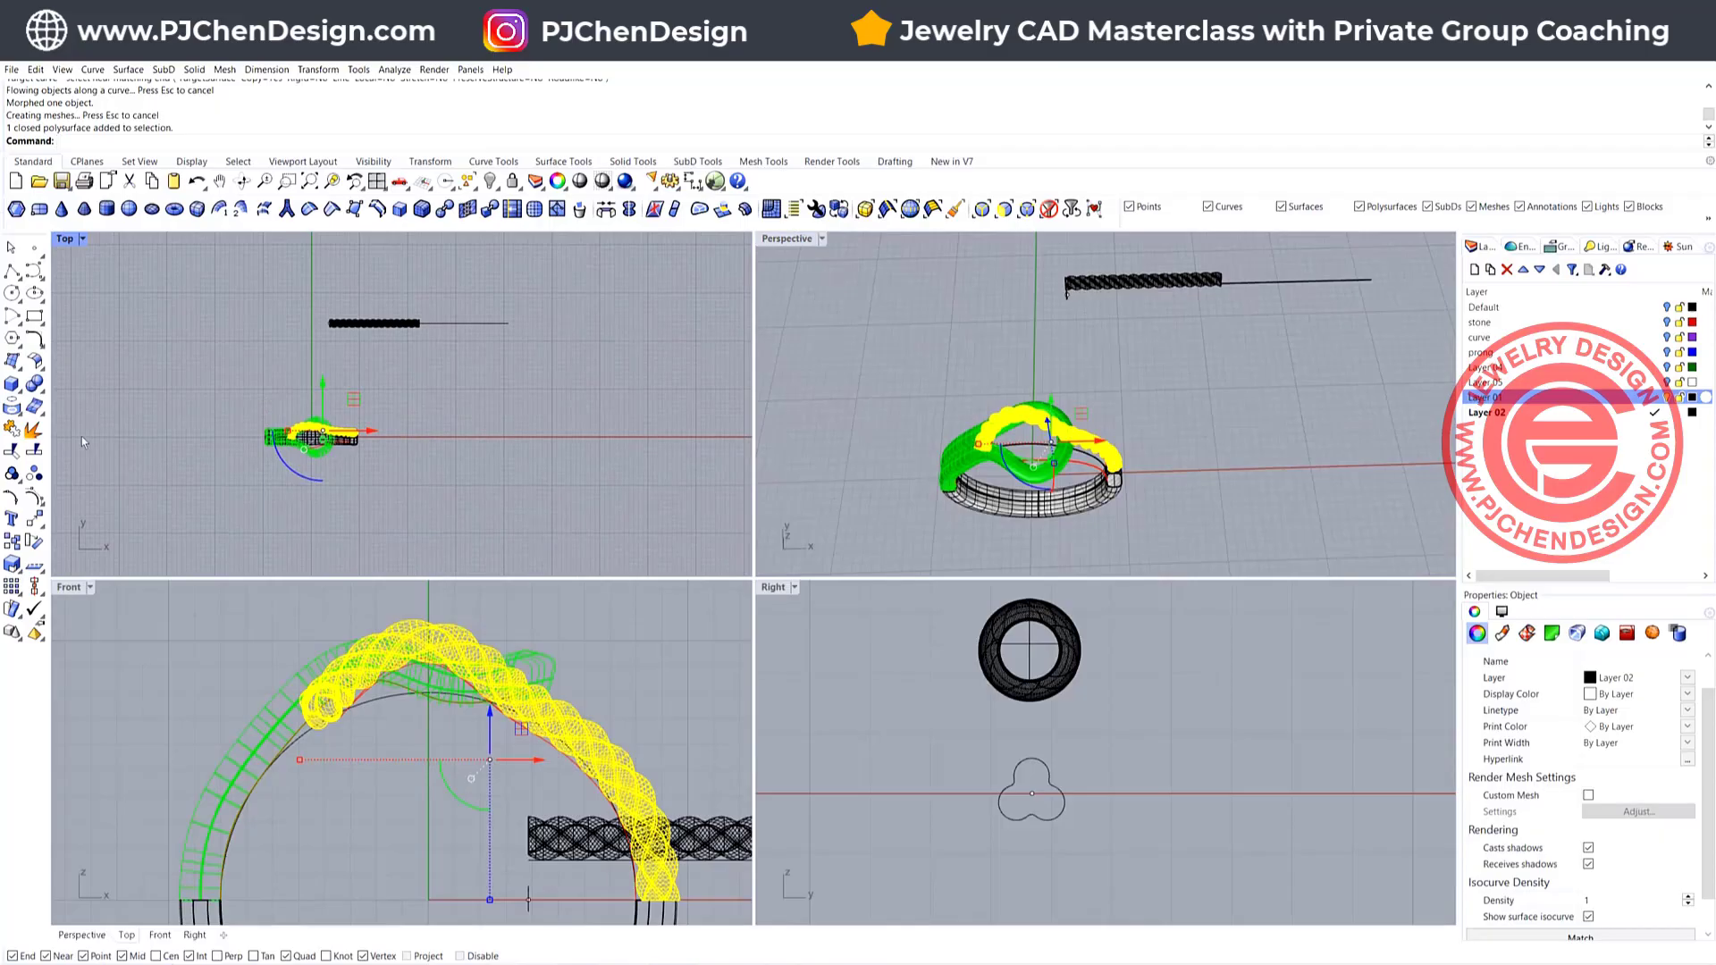
pyautogui.click(41, 524)
pyautogui.click(102, 547)
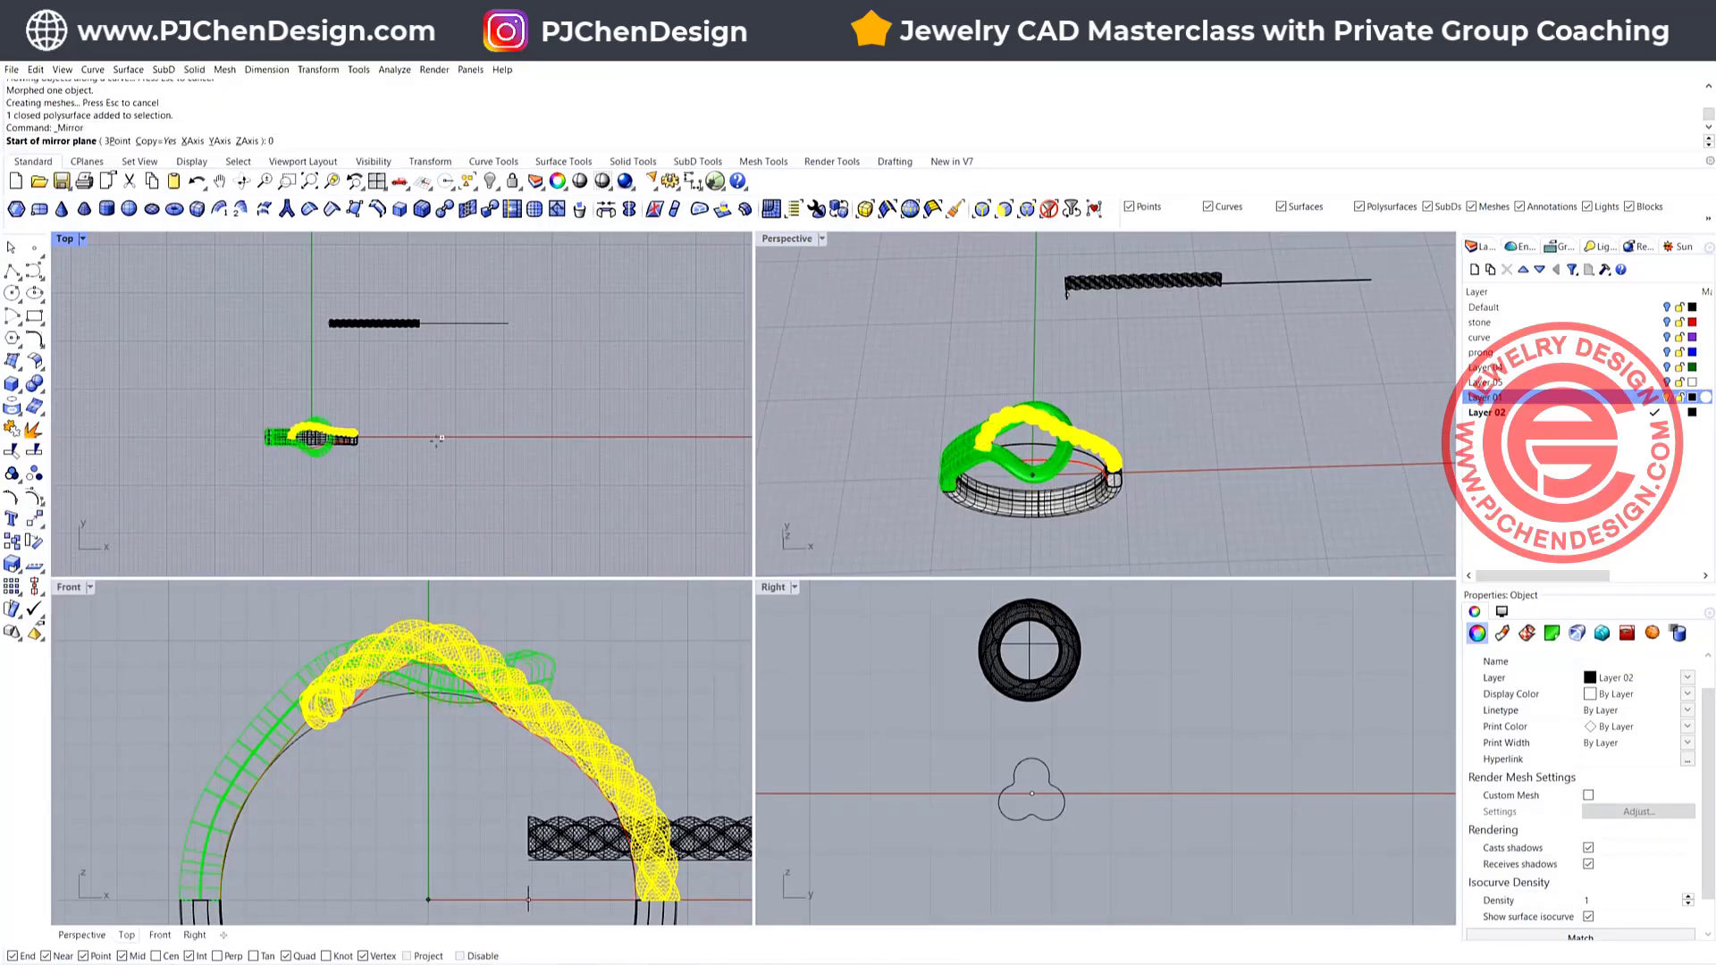
pyautogui.press('Return')
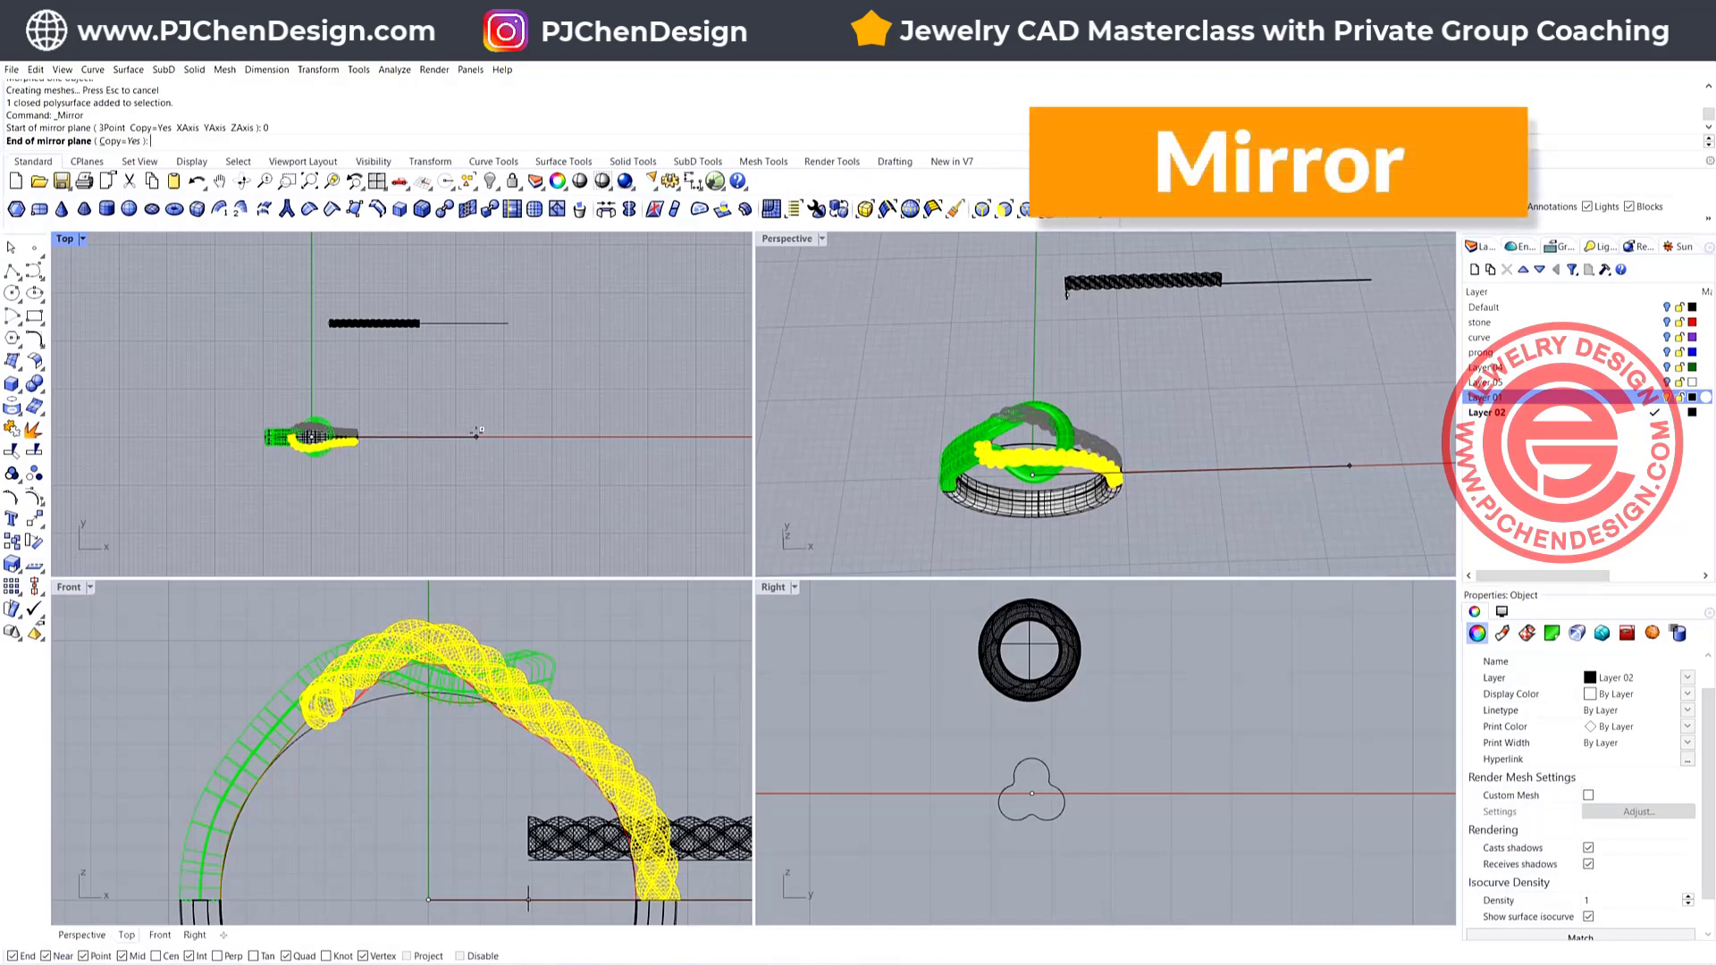
pyautogui.click(371, 451)
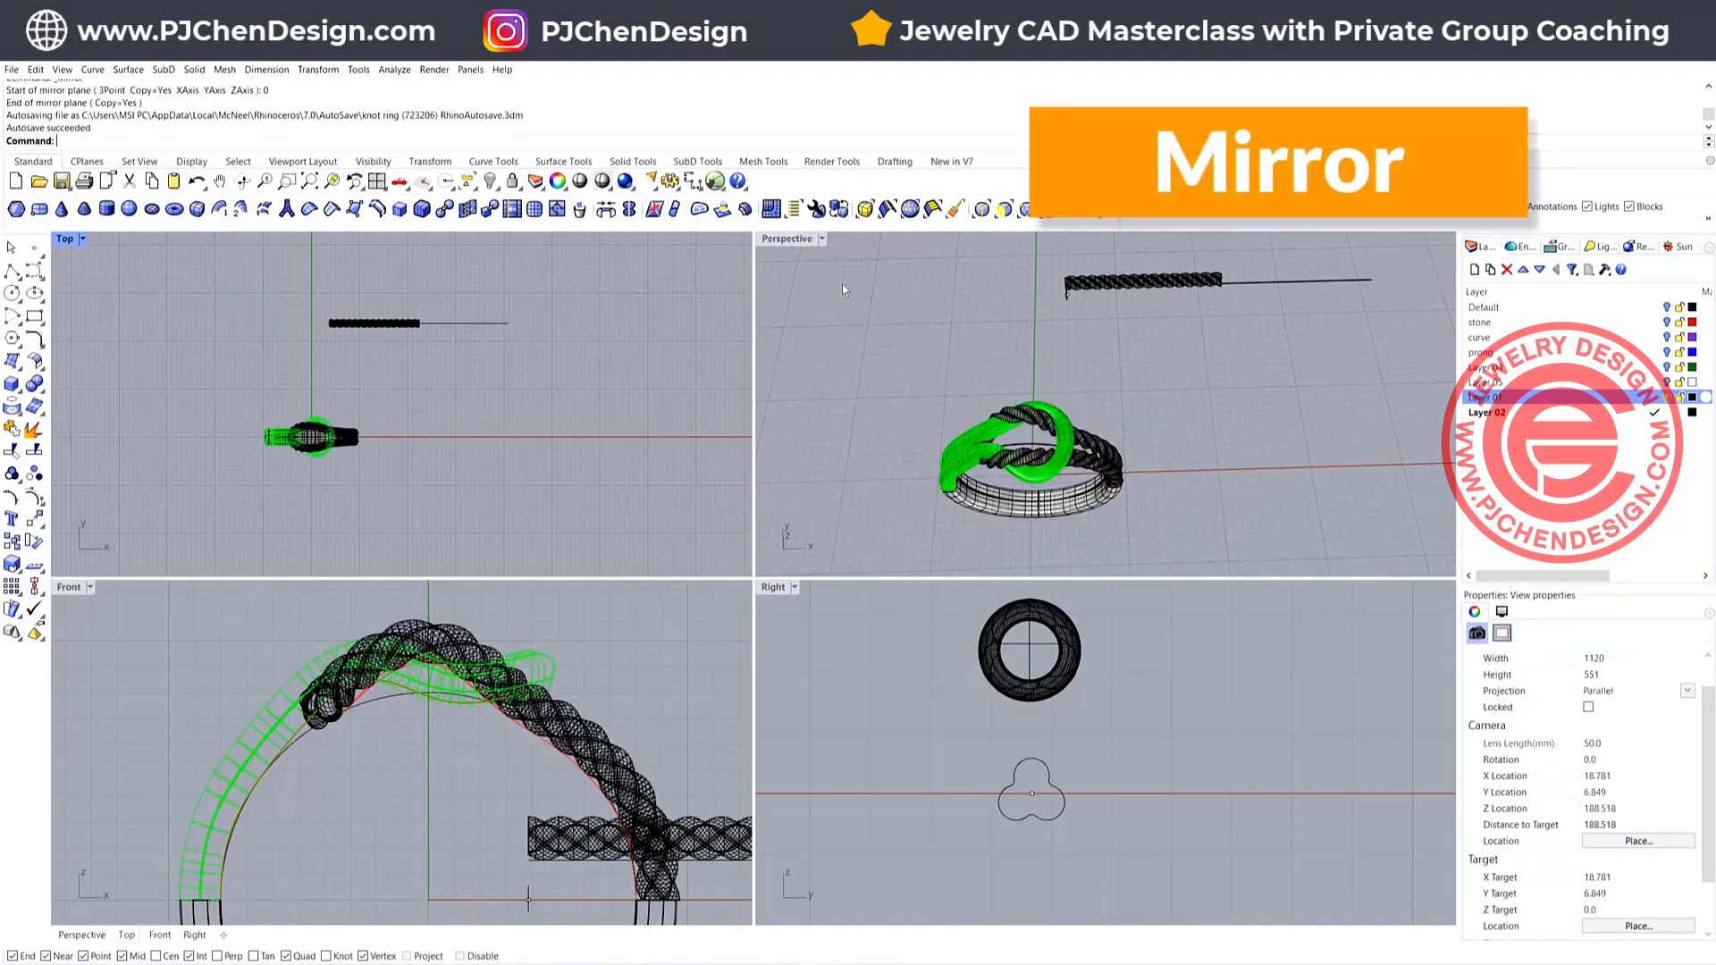
pyautogui.doubleClick(787, 239)
pyautogui.moveTo(859, 346); pyautogui.dragTo(762, 462, button='right')
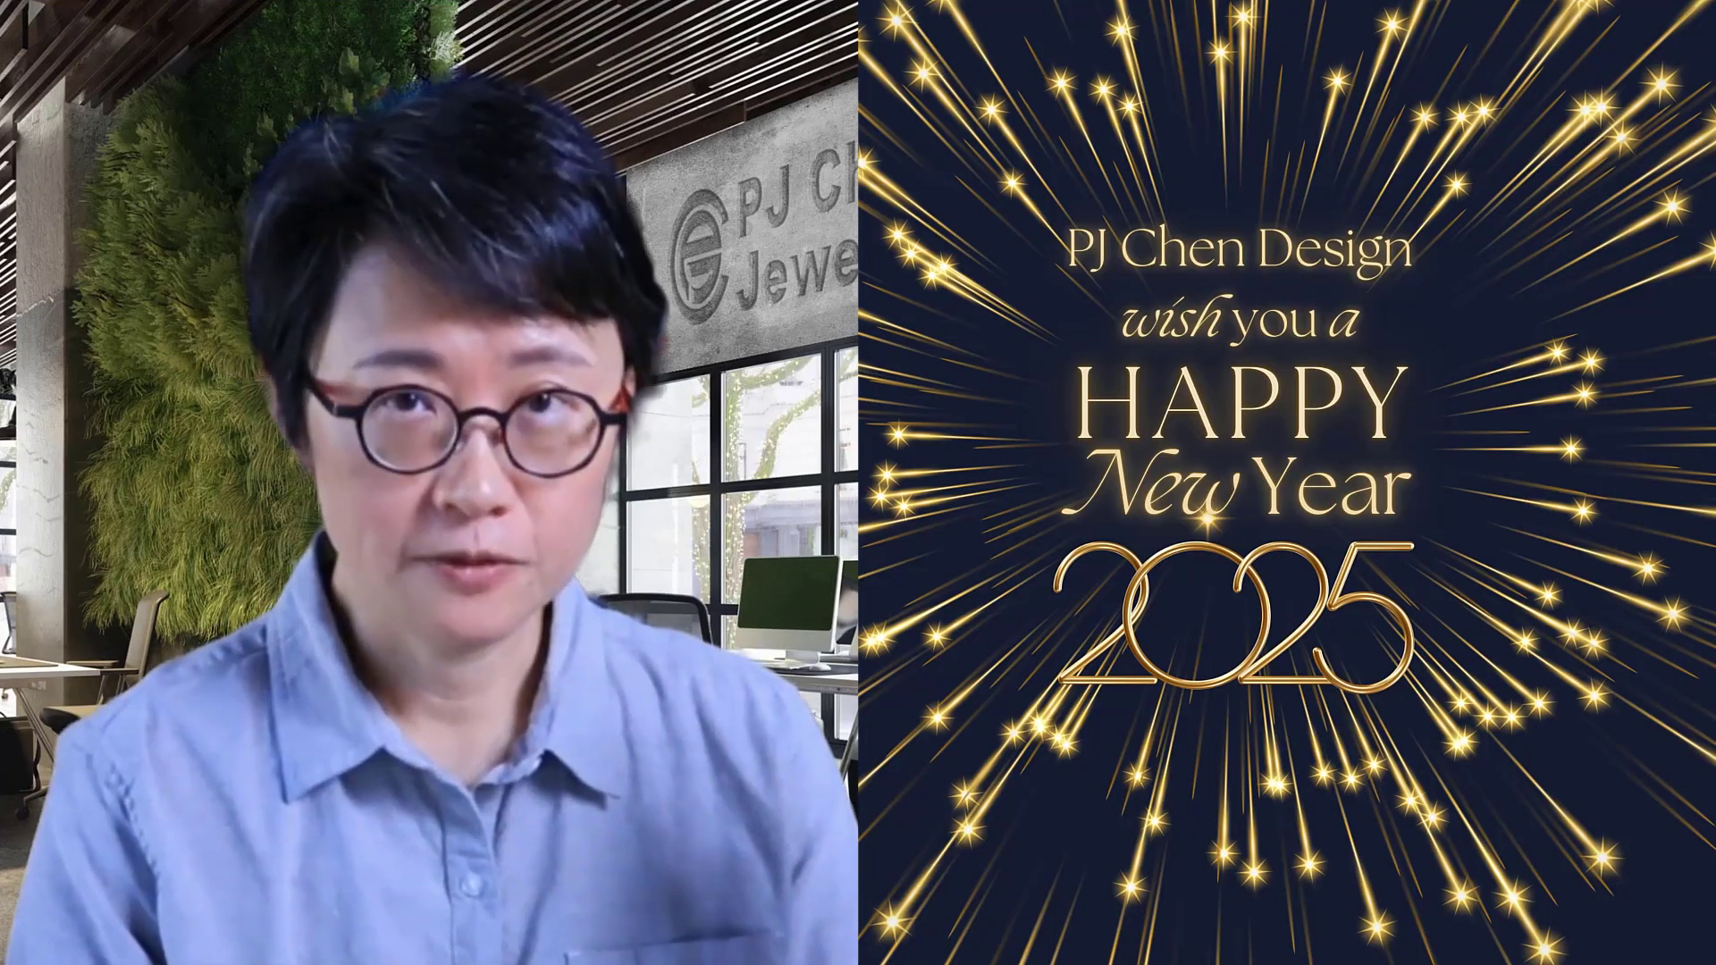